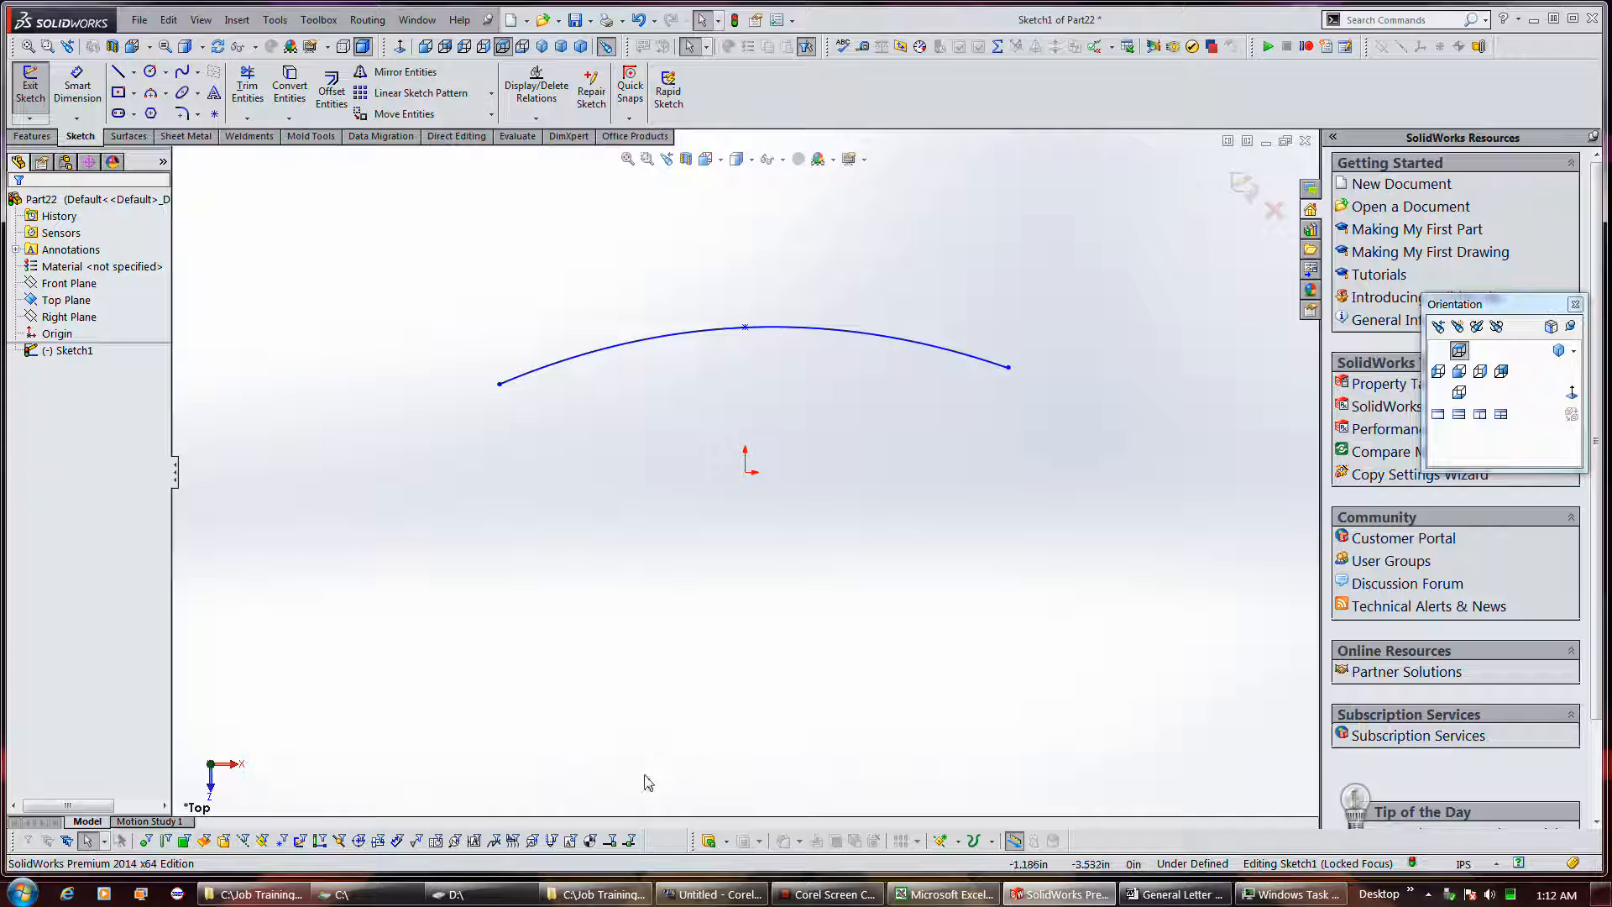
Step: Reshape the spline with the tangent handle of its middle point, and reset all handles
{"action": "mouse_move", "coordinate": [820, 895]}
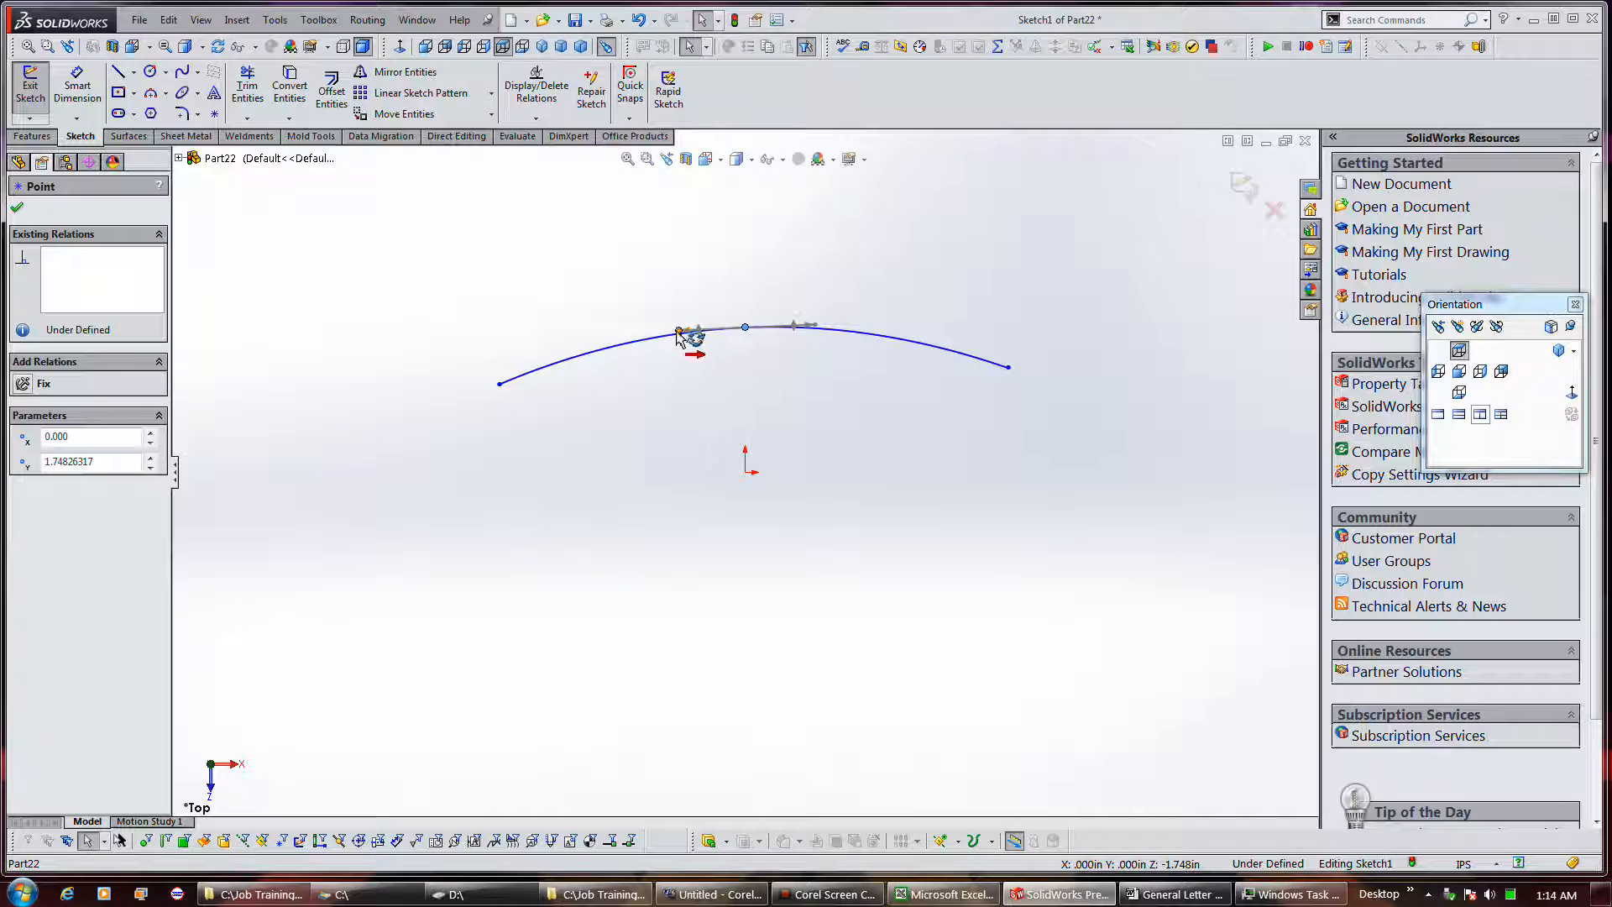
{"action": "left_click_drag", "start_coordinate": [678, 333], "coordinate": [638, 334]}
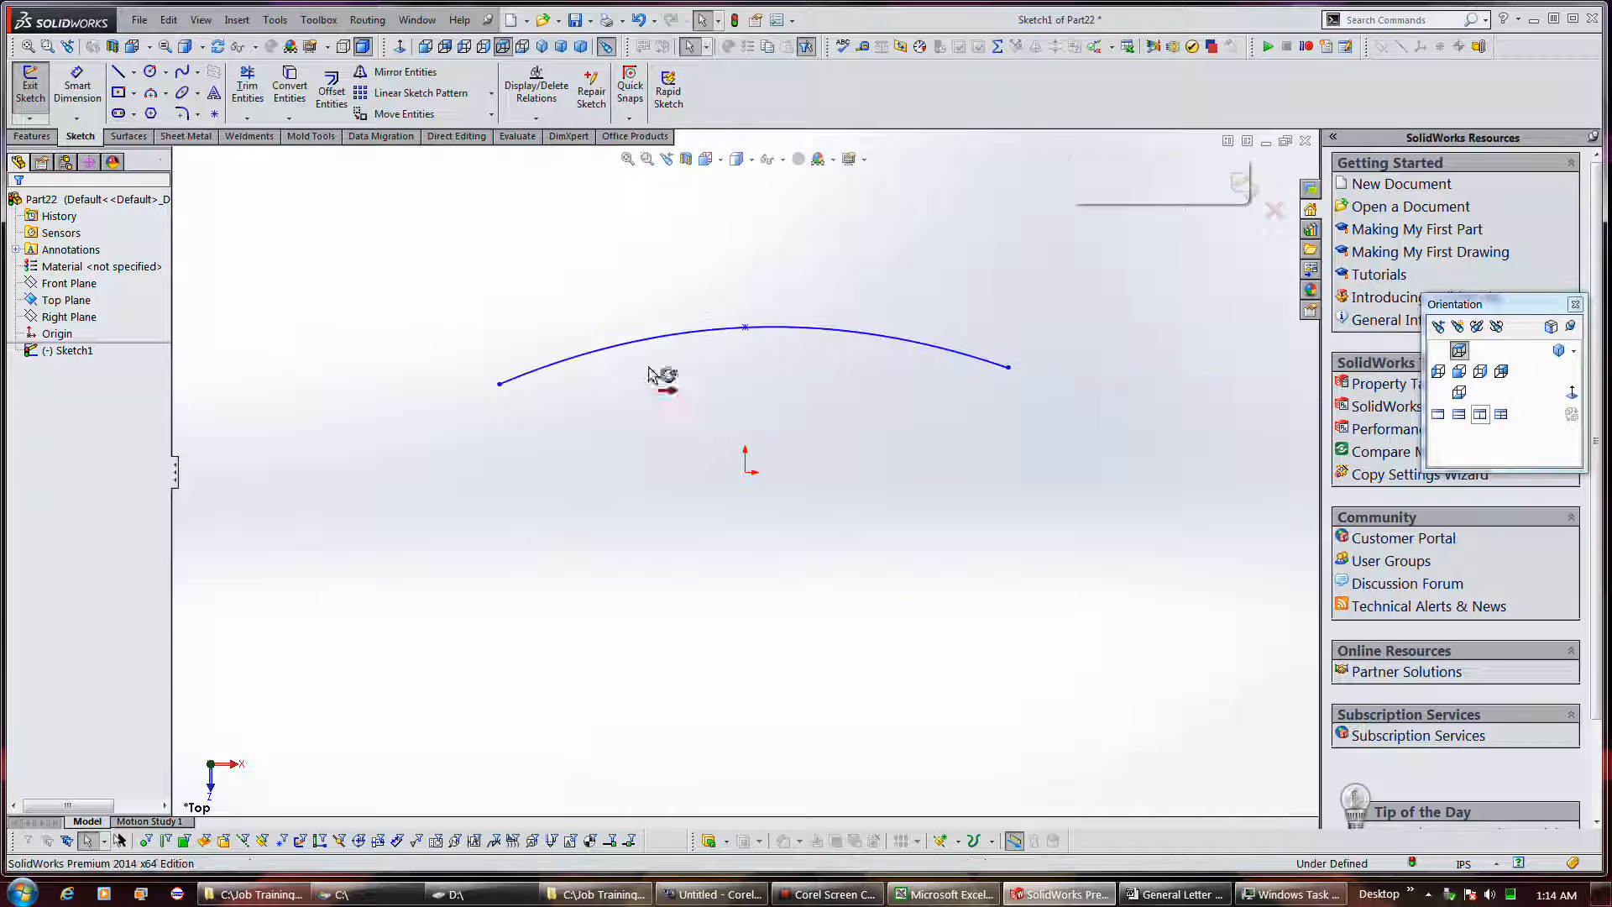
{"action": "left_click", "coordinate": [746, 328]}
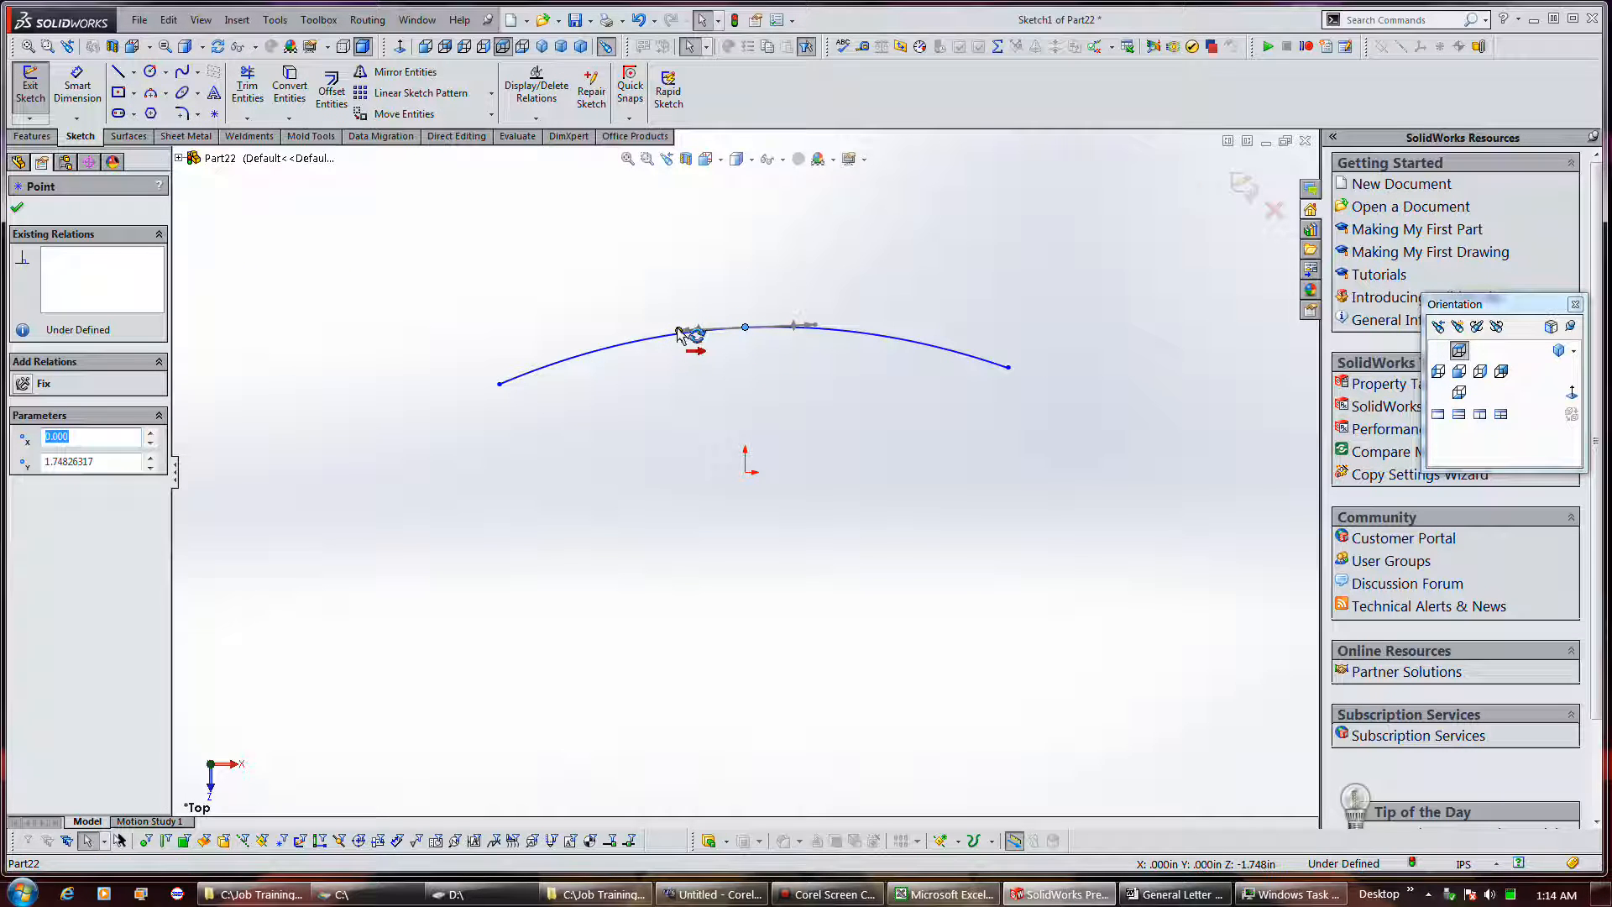
{"action": "mouse_move", "coordinate": [679, 334]}
{"action": "left_mouse_down"}
{"action": "mouse_move", "coordinate": [655, 324]}
{"action": "mouse_move", "coordinate": [693, 356]}
{"action": "mouse_move", "coordinate": [650, 326]}
{"action": "mouse_move", "coordinate": [677, 299]}
{"action": "mouse_move", "coordinate": [683, 365]}
{"action": "mouse_move", "coordinate": [669, 360]}
{"action": "mouse_move", "coordinate": [677, 314]}
{"action": "mouse_move", "coordinate": [677, 365]}
{"action": "mouse_move", "coordinate": [661, 315]}
{"action": "left_mouse_up"}
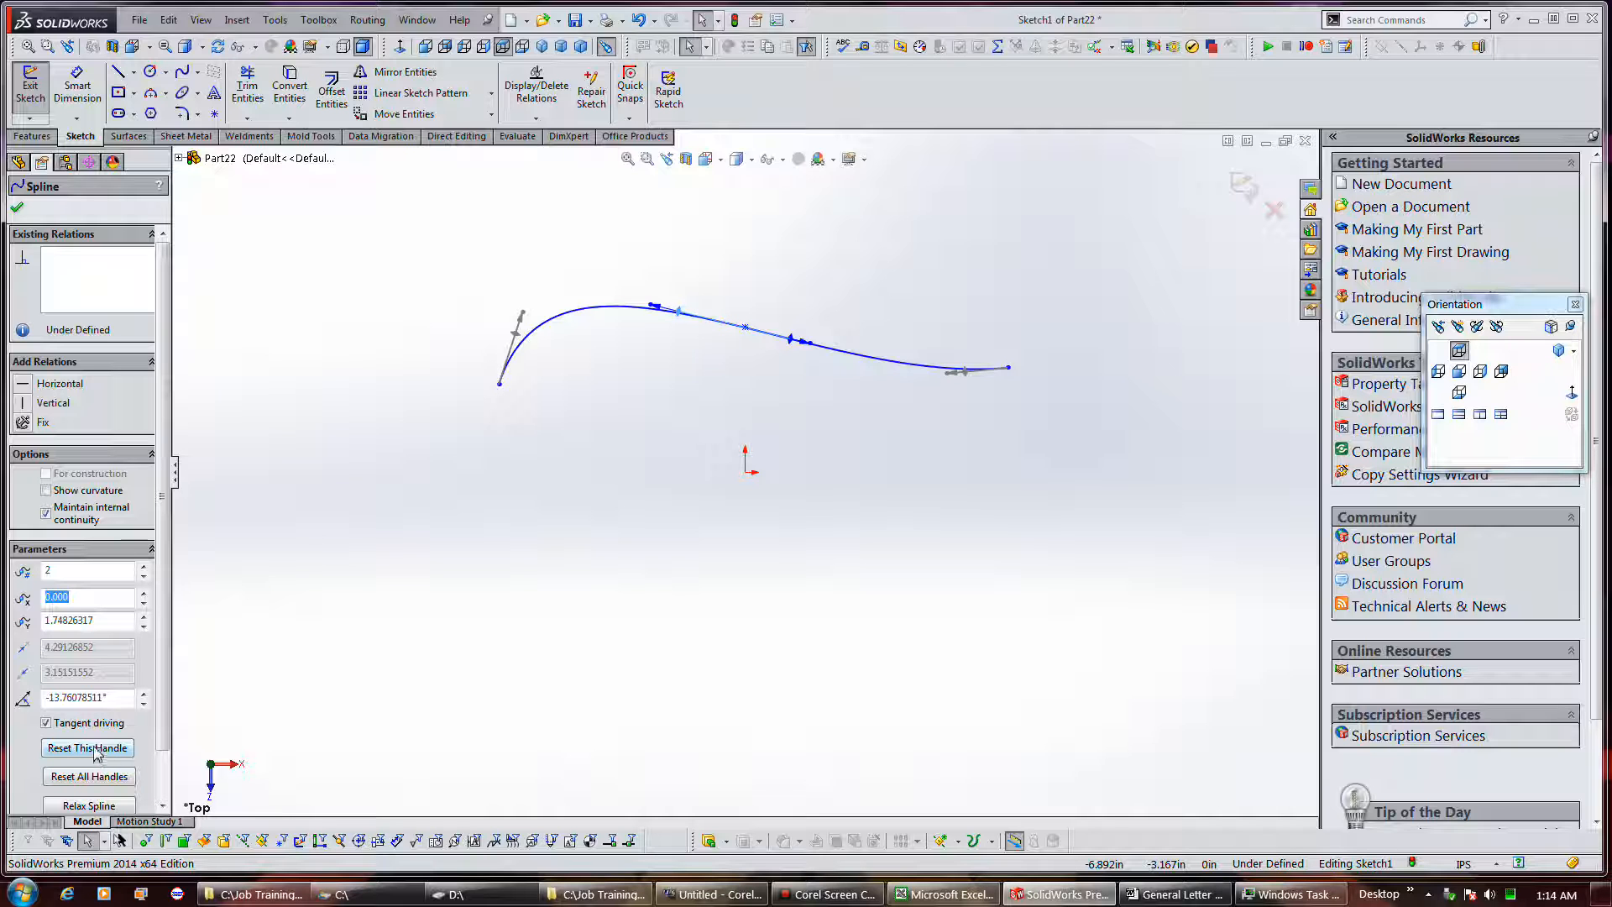
{"action": "left_click", "coordinate": [90, 776]}
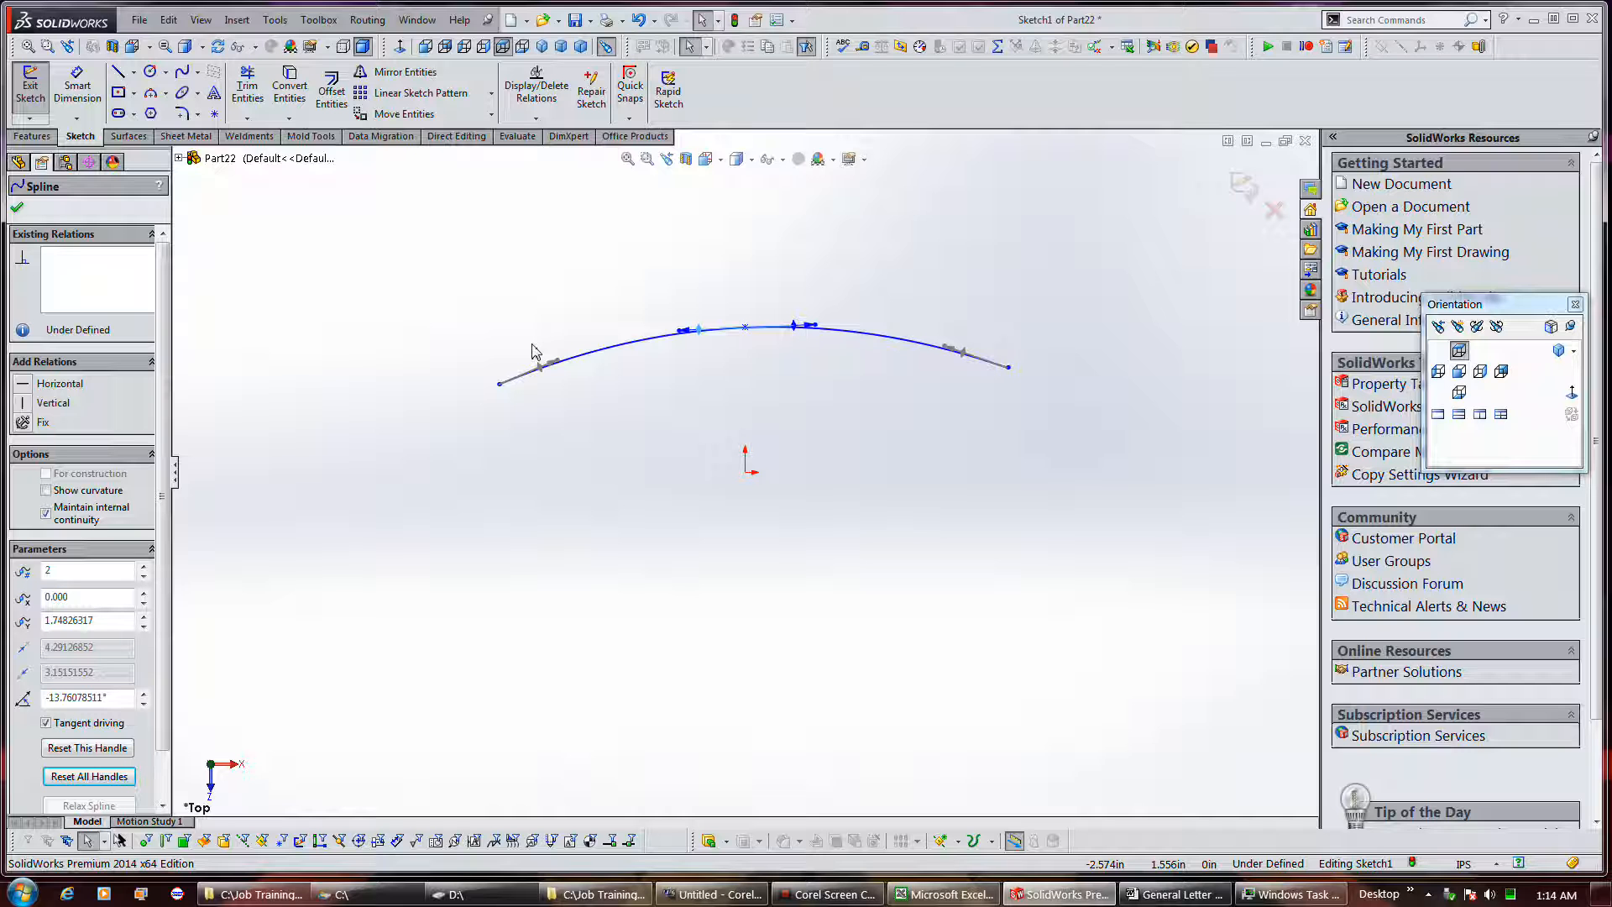
Step: Stretch the tangent handle of the spline's left endpoint to about 29°, and reset this handle and all handles
{"action": "left_click_drag", "start_coordinate": [558, 361], "coordinate": [780, 227]}
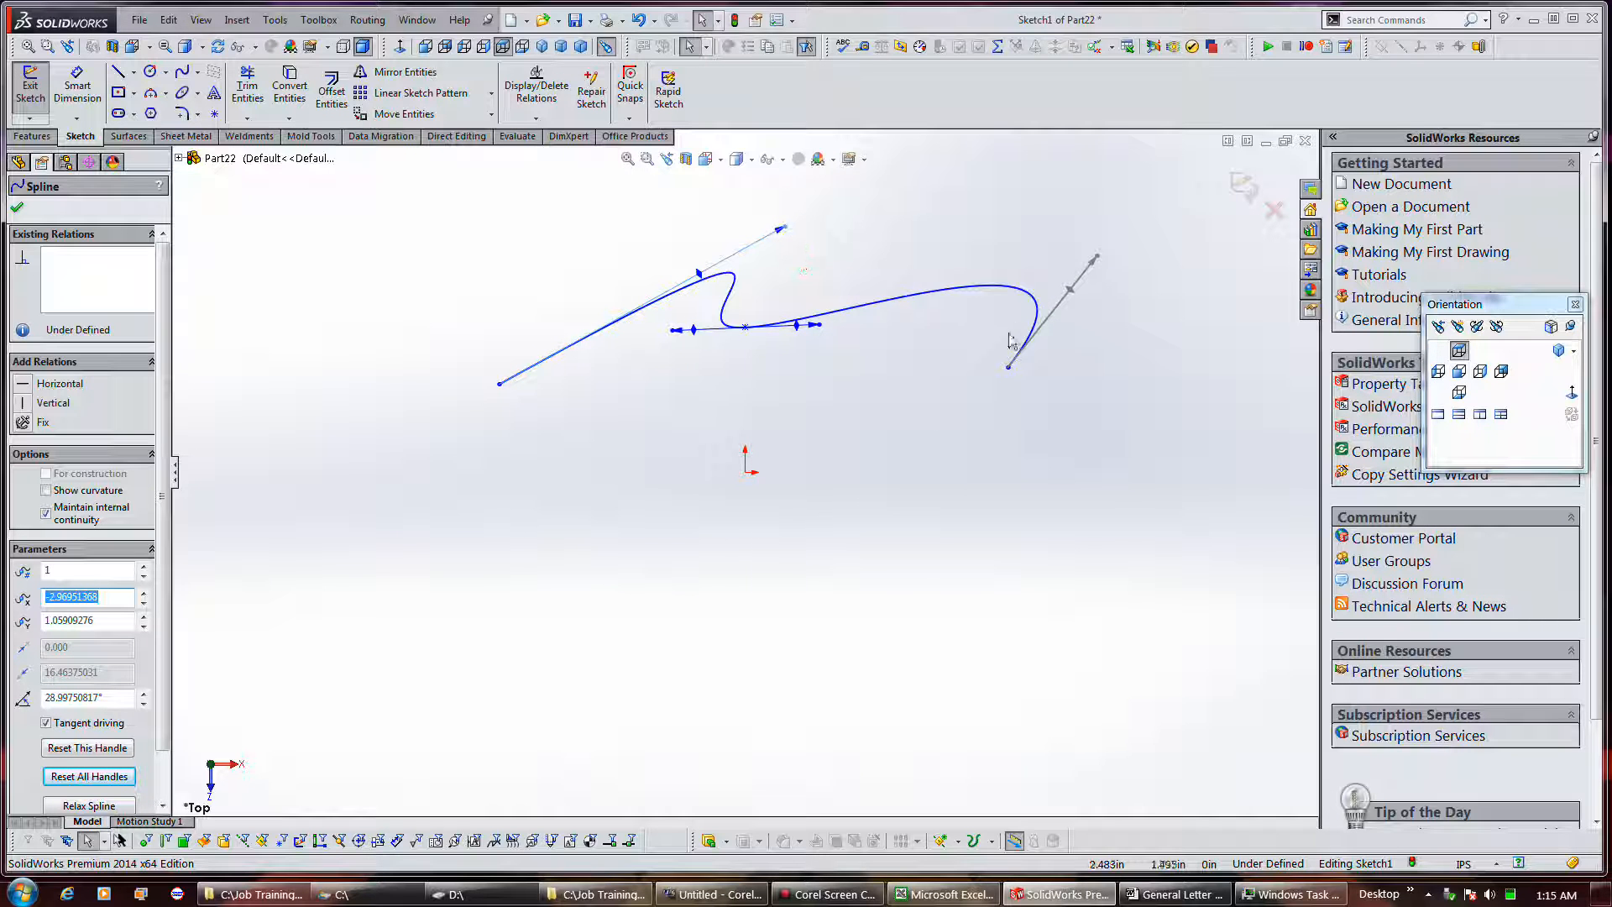
{"action": "left_click", "coordinate": [106, 749]}
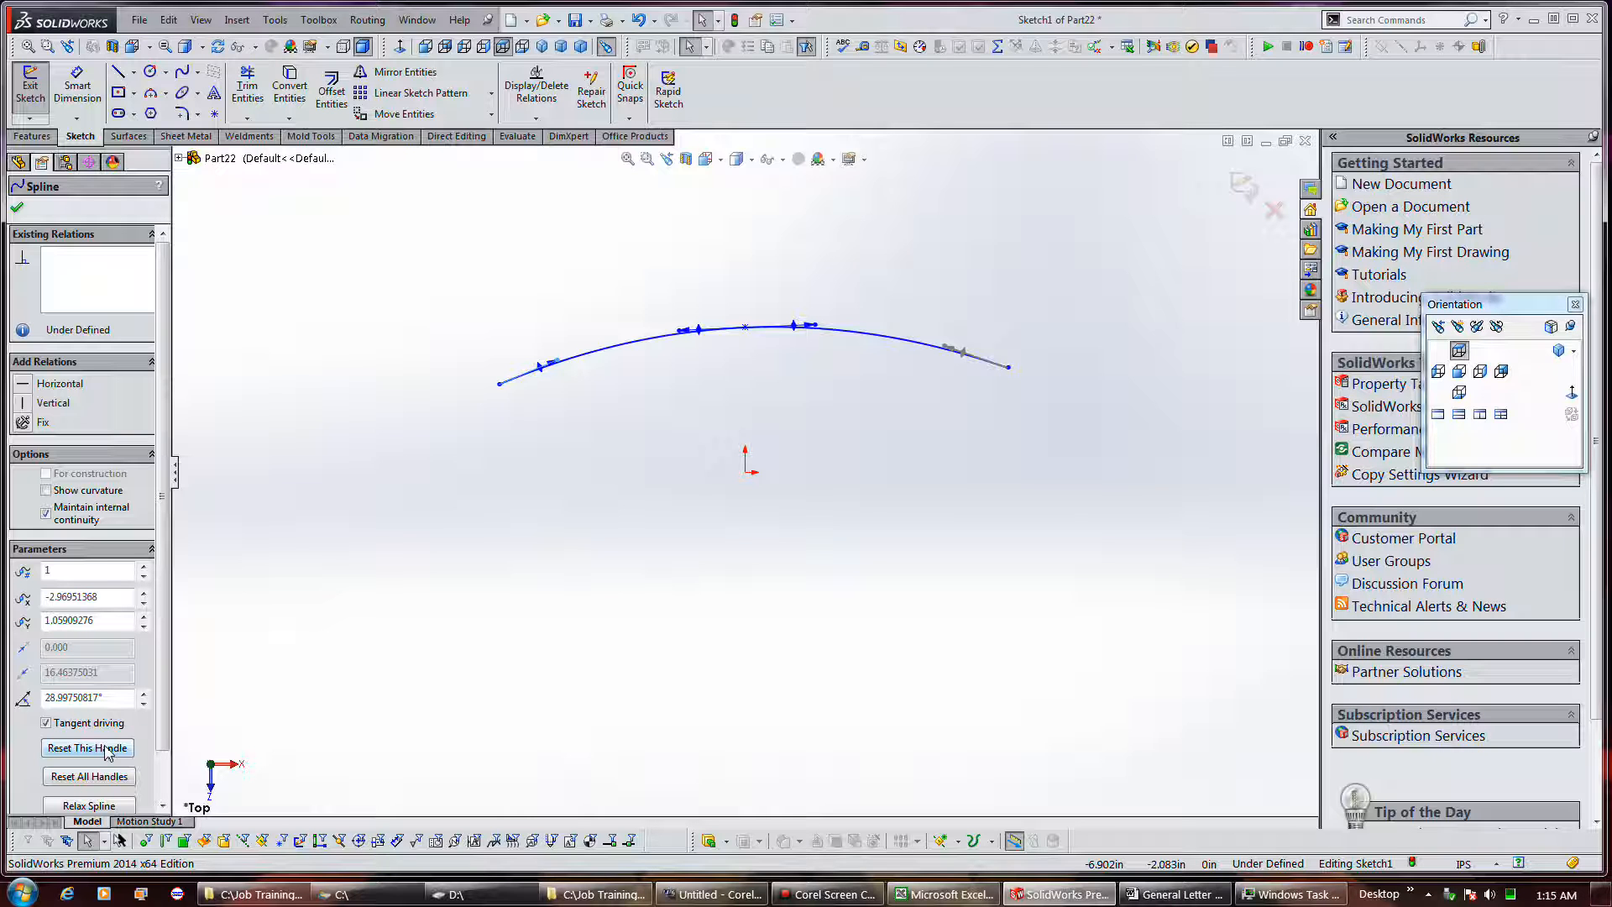
{"action": "left_click", "coordinate": [106, 776]}
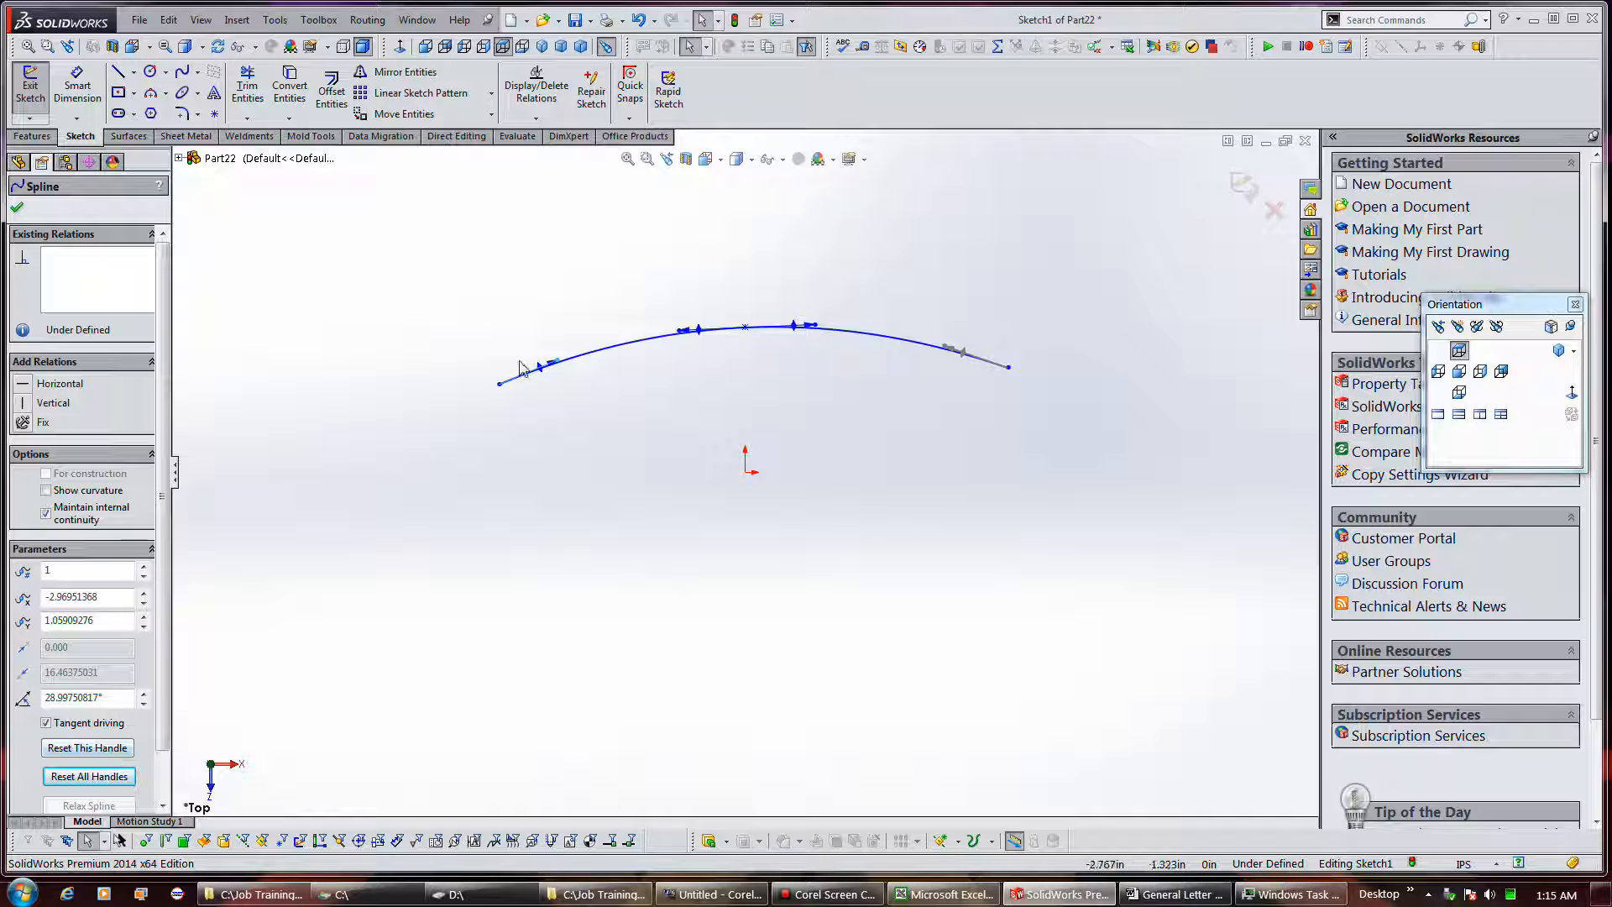
Step: Rotate the left endpoint's tangent handle to about 86°, reset all handles and clear the selection
{"action": "left_click_drag", "start_coordinate": [547, 369], "coordinate": [503, 326]}
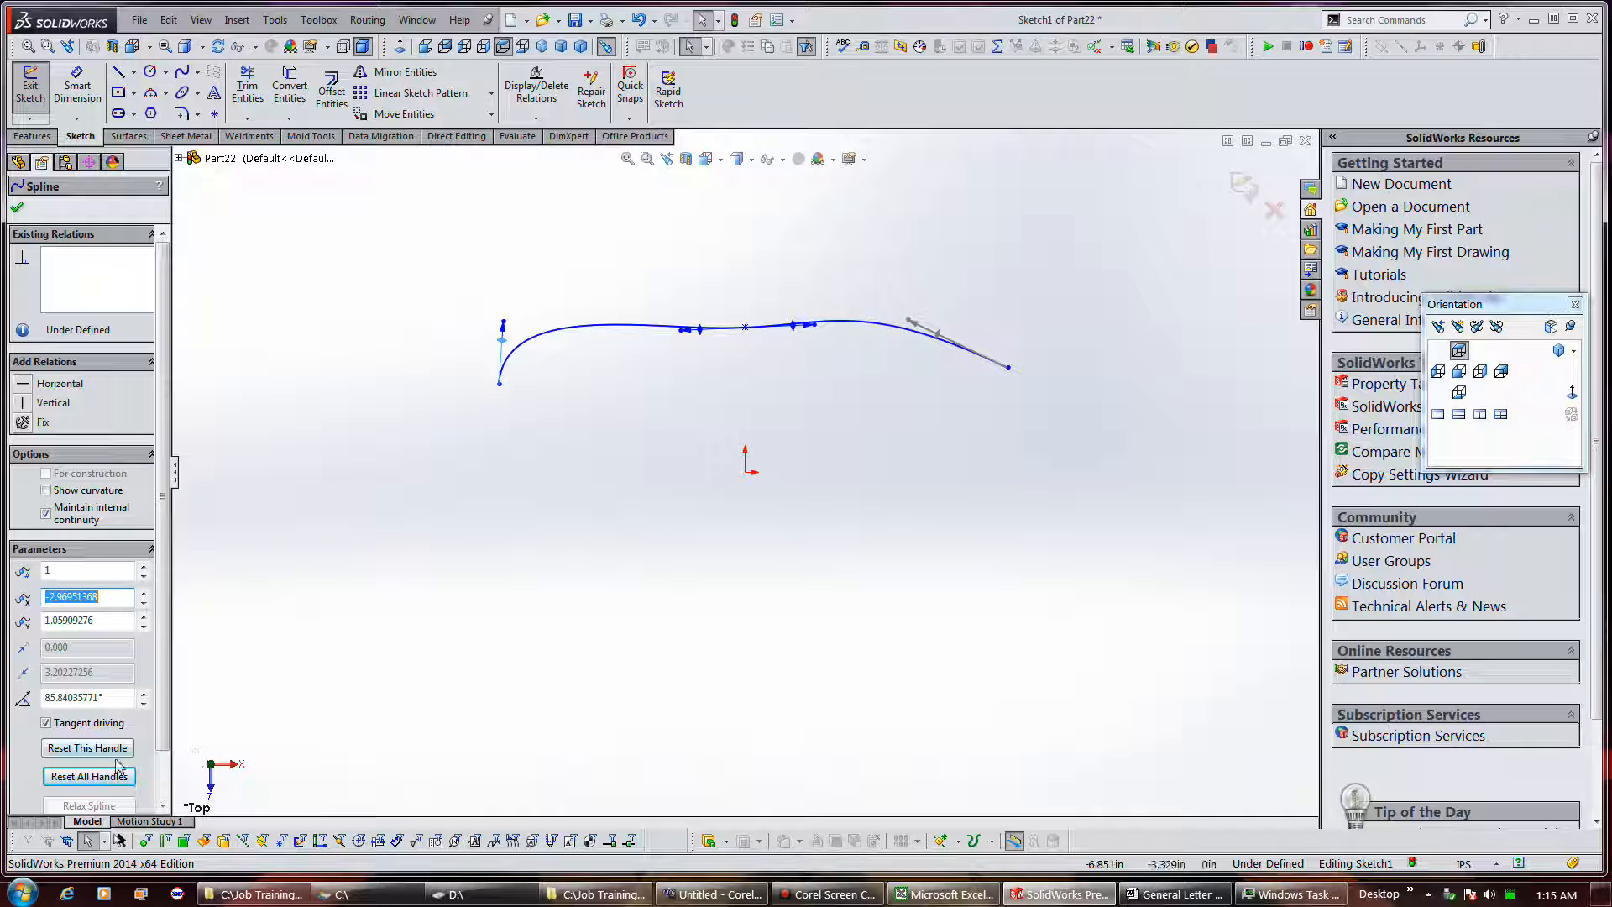
{"action": "left_click", "coordinate": [88, 776]}
{"action": "left_click", "coordinate": [588, 495]}
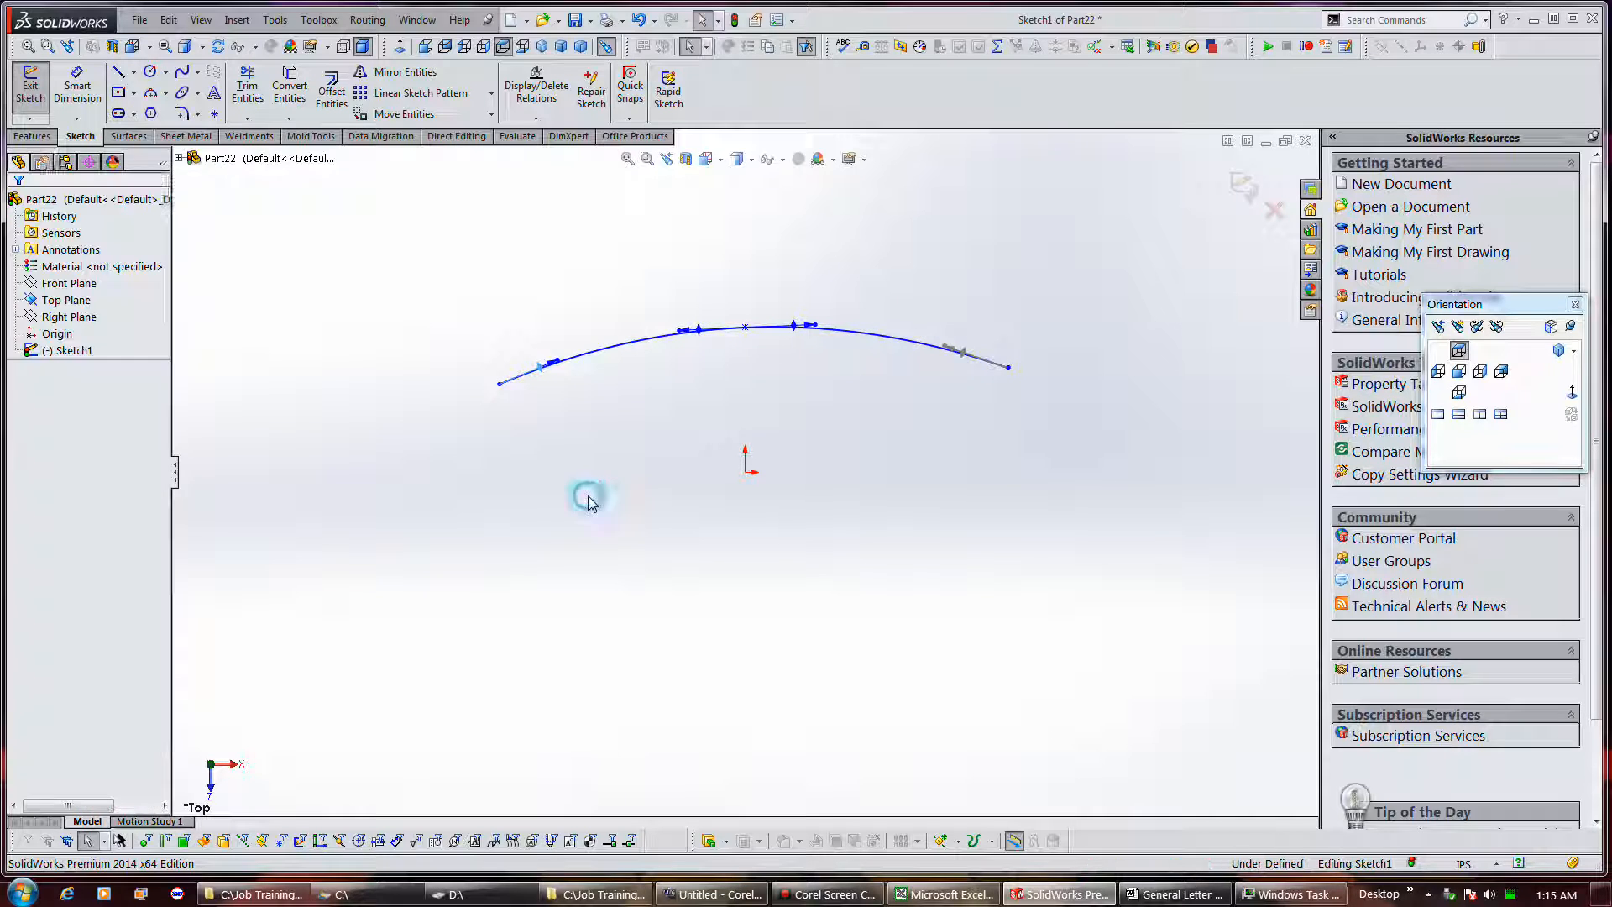
Step: Turn on Proportional for the spline and move its middle point to about X -0.314, Y 1.708
{"action": "left_click", "coordinate": [551, 368]}
{"action": "left_click_drag", "start_coordinate": [164, 650], "coordinate": [172, 737]}
{"action": "left_click", "coordinate": [46, 777]}
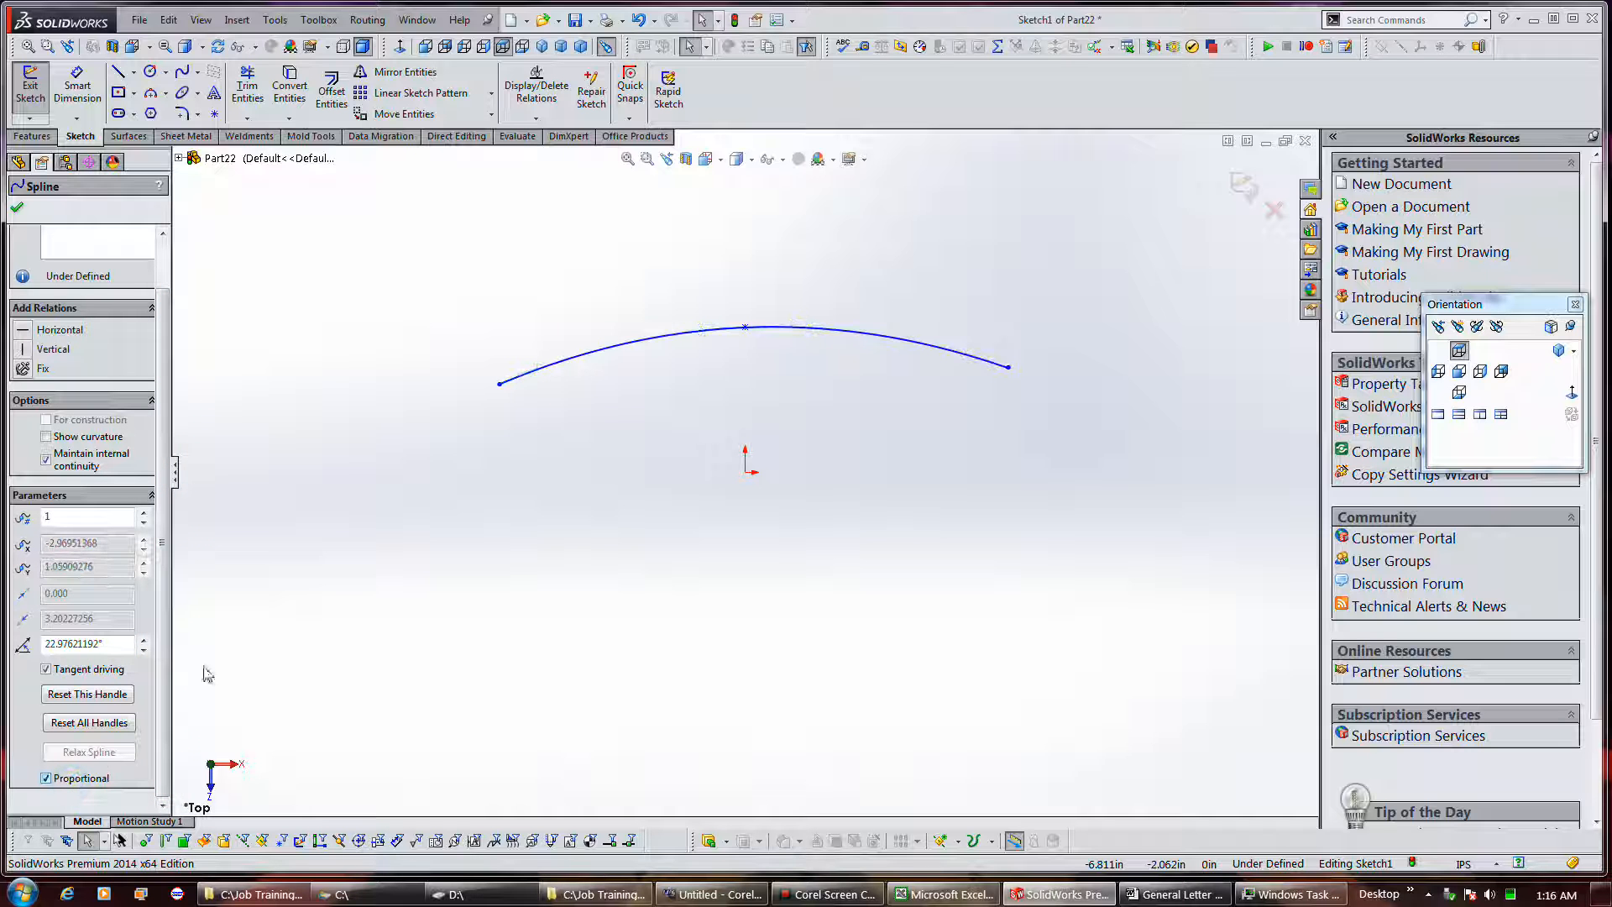
{"action": "mouse_move", "coordinate": [745, 328]}
{"action": "left_mouse_down"}
{"action": "mouse_move", "coordinate": [744, 420]}
{"action": "mouse_move", "coordinate": [730, 283]}
{"action": "mouse_move", "coordinate": [719, 331]}
{"action": "left_mouse_up"}
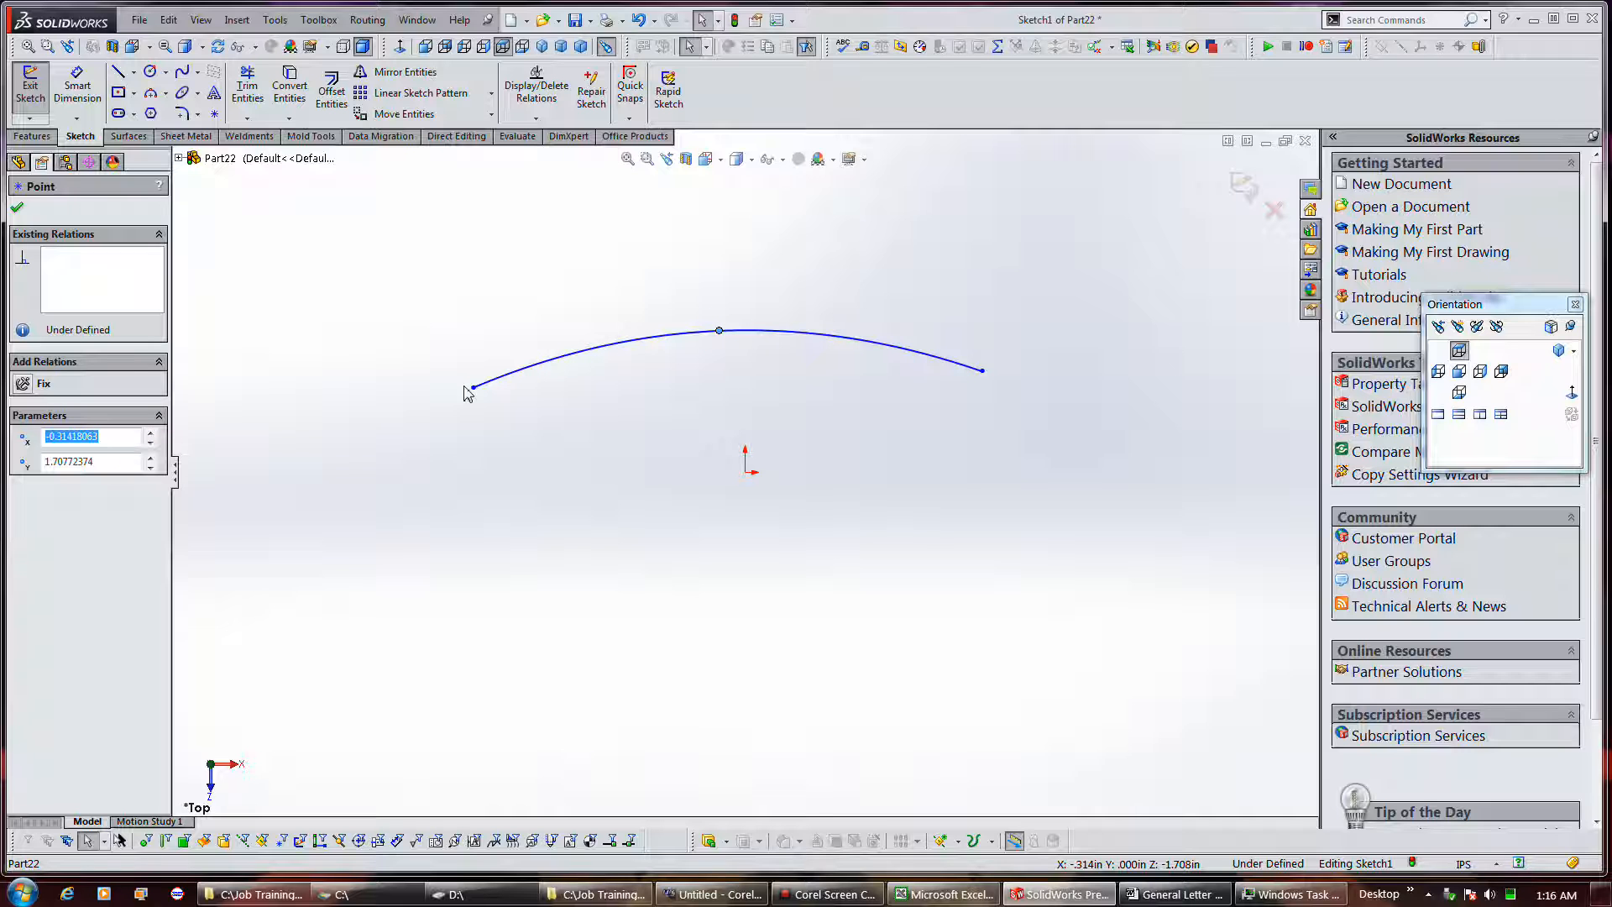
Step: Turn off the Proportional option of the spline
{"action": "left_click", "coordinate": [576, 359]}
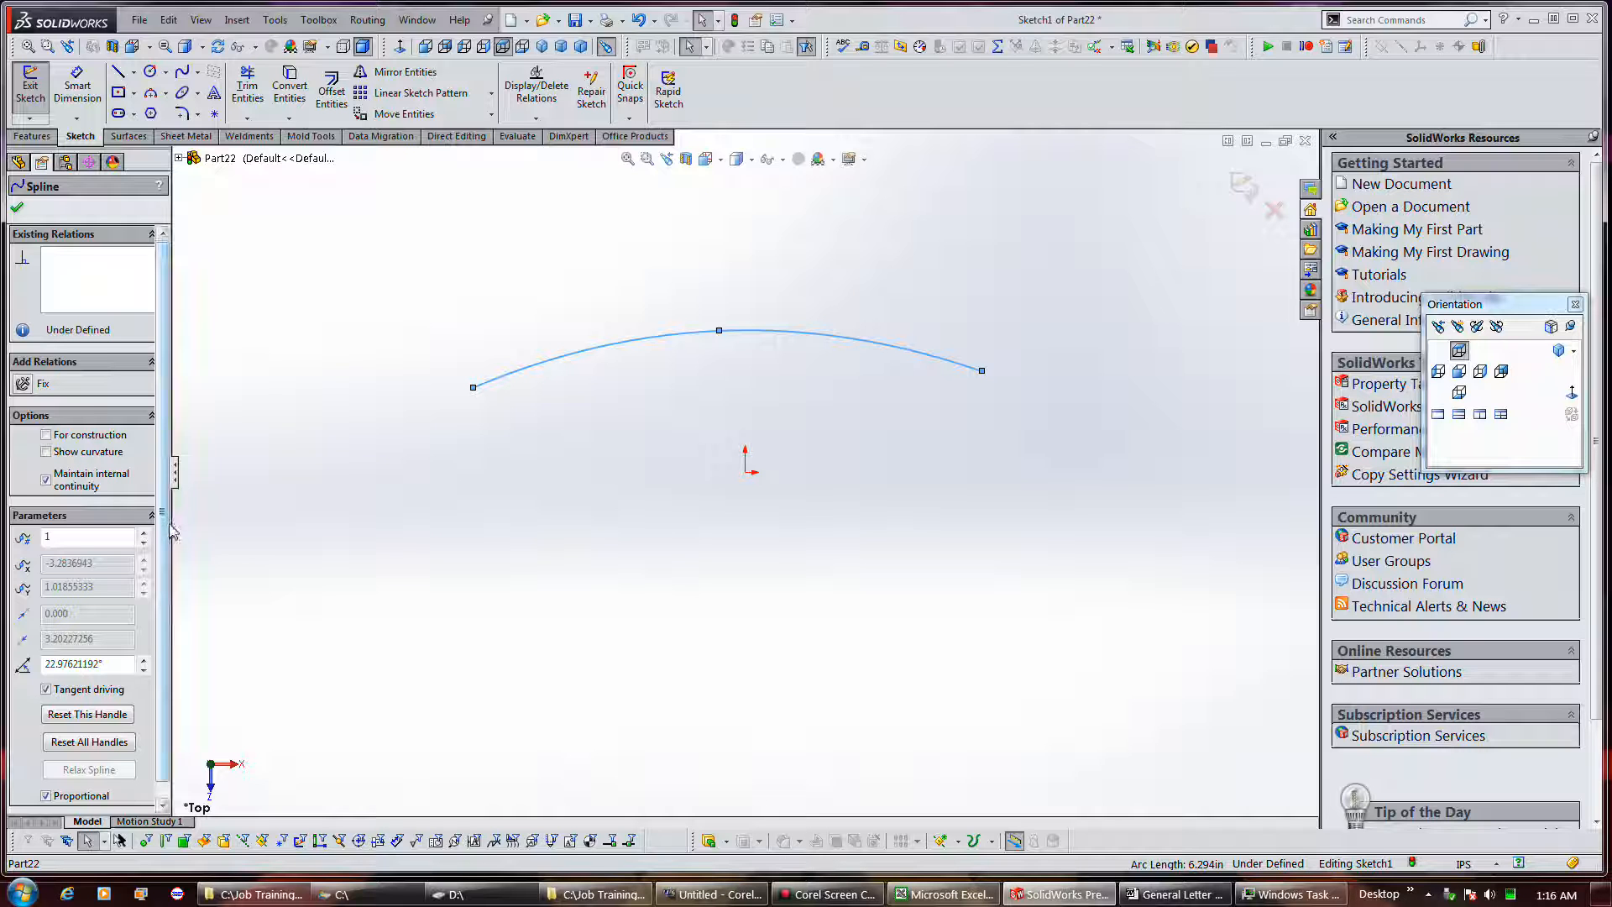
{"action": "scroll", "coordinate": [162, 522], "scroll_direction": "down", "scroll_amount": 1}
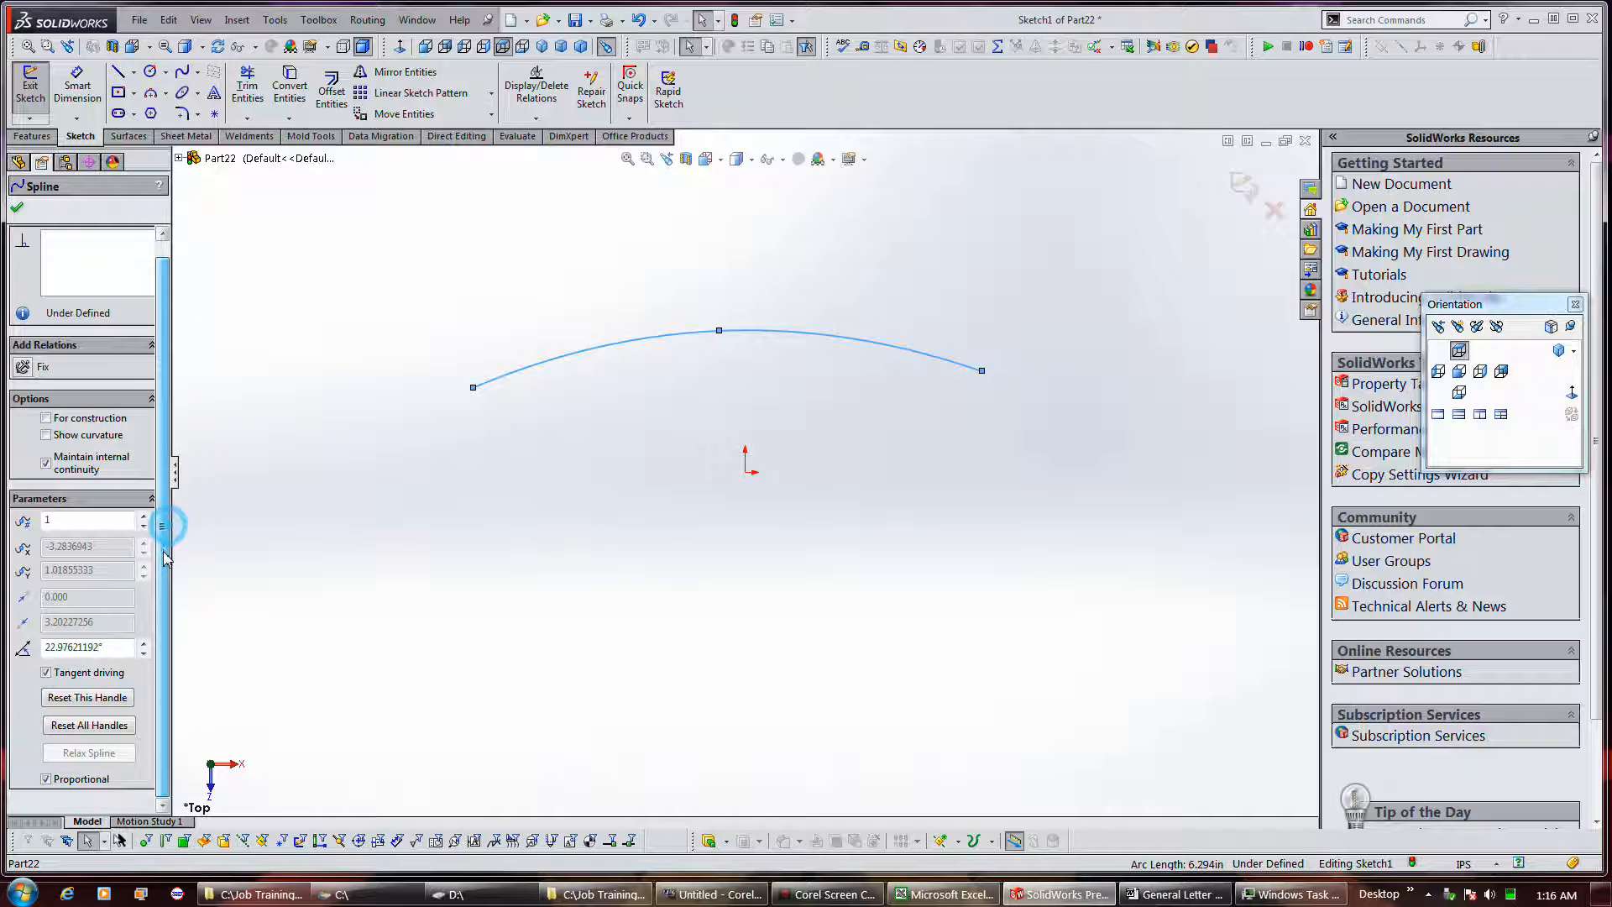
{"action": "left_click", "coordinate": [49, 780]}
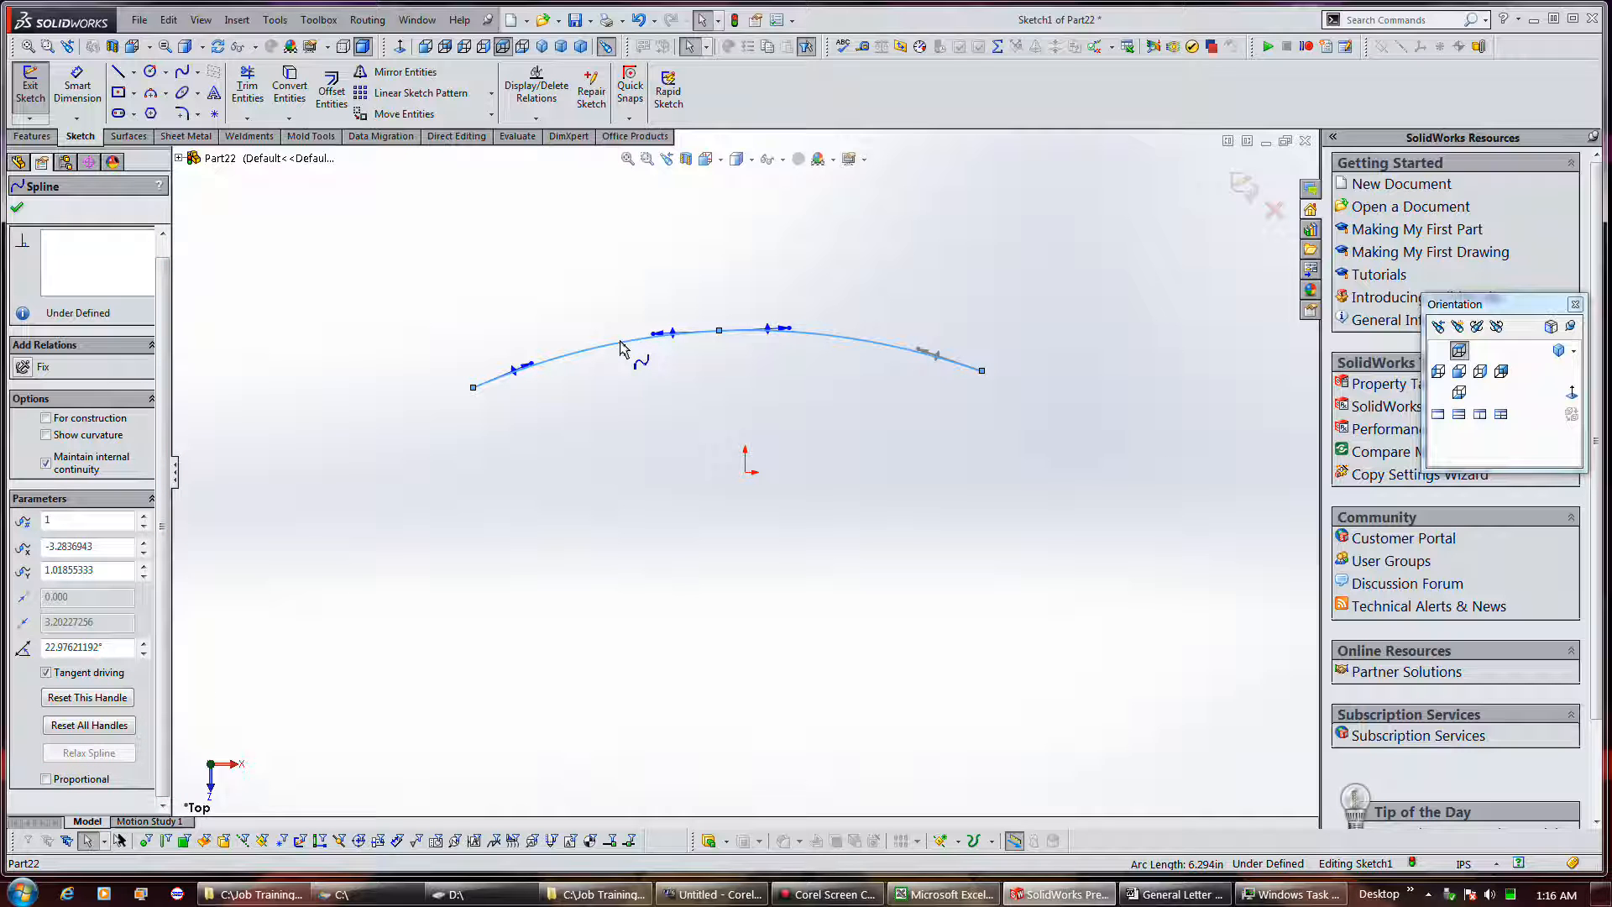
Step: Move the whole spline so its left end sits at about X -2.943, Y 0.886, and nudge its right endpoint to about X 3.213, Y 1.079
{"action": "left_click", "coordinate": [612, 425]}
{"action": "left_click", "coordinate": [617, 344]}
{"action": "left_click_drag", "start_coordinate": [610, 317], "coordinate": [659, 363]}
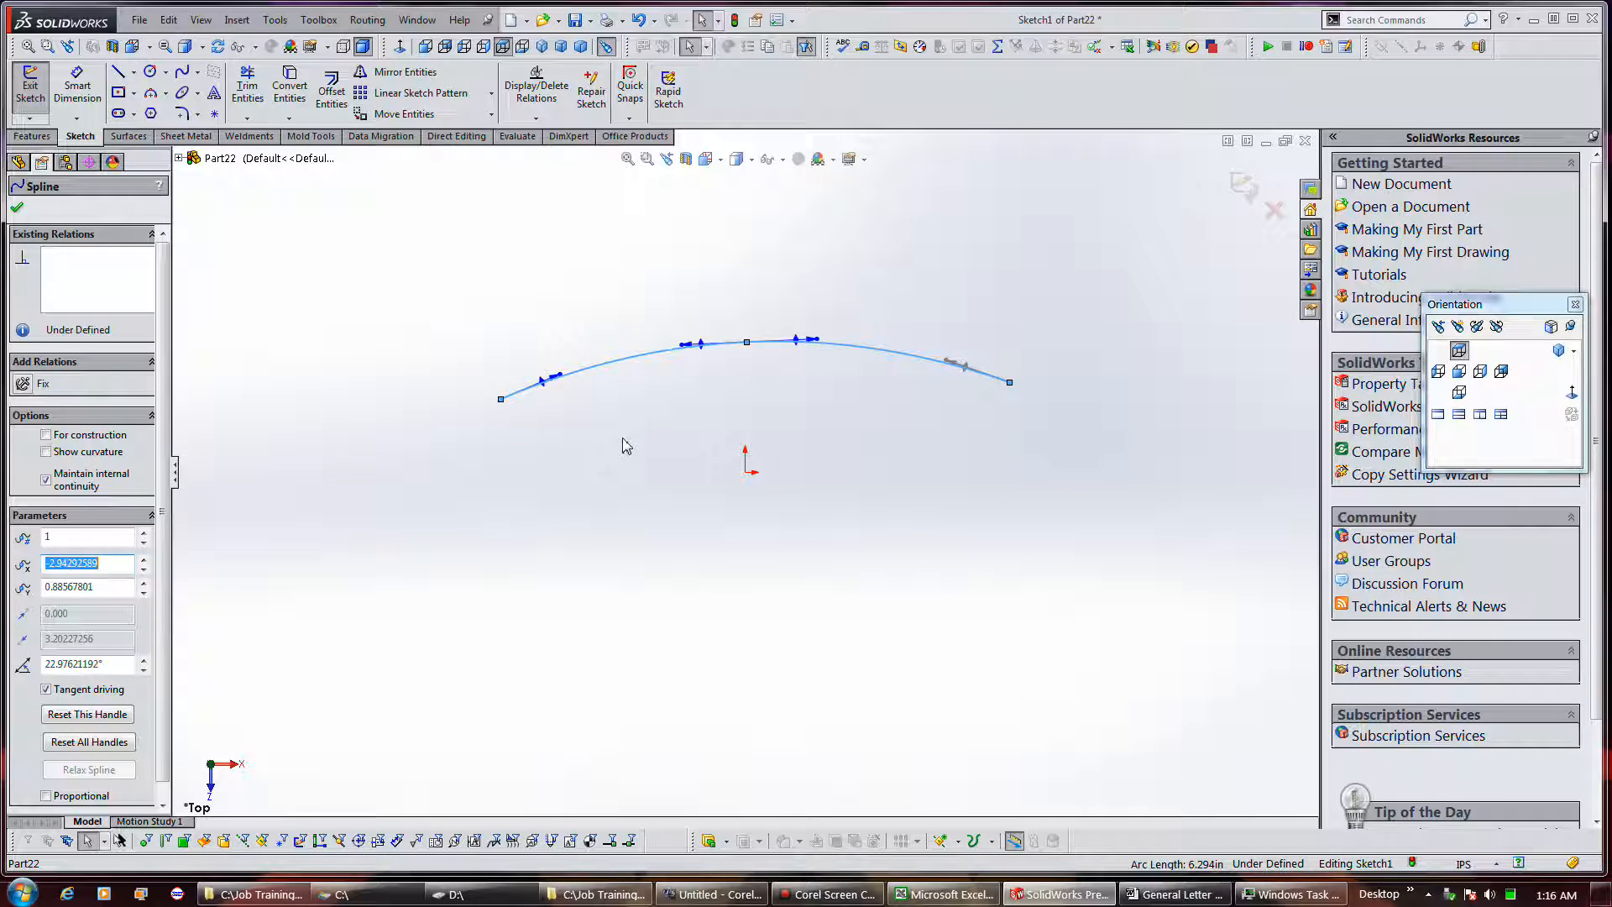
{"action": "left_click", "coordinate": [623, 445]}
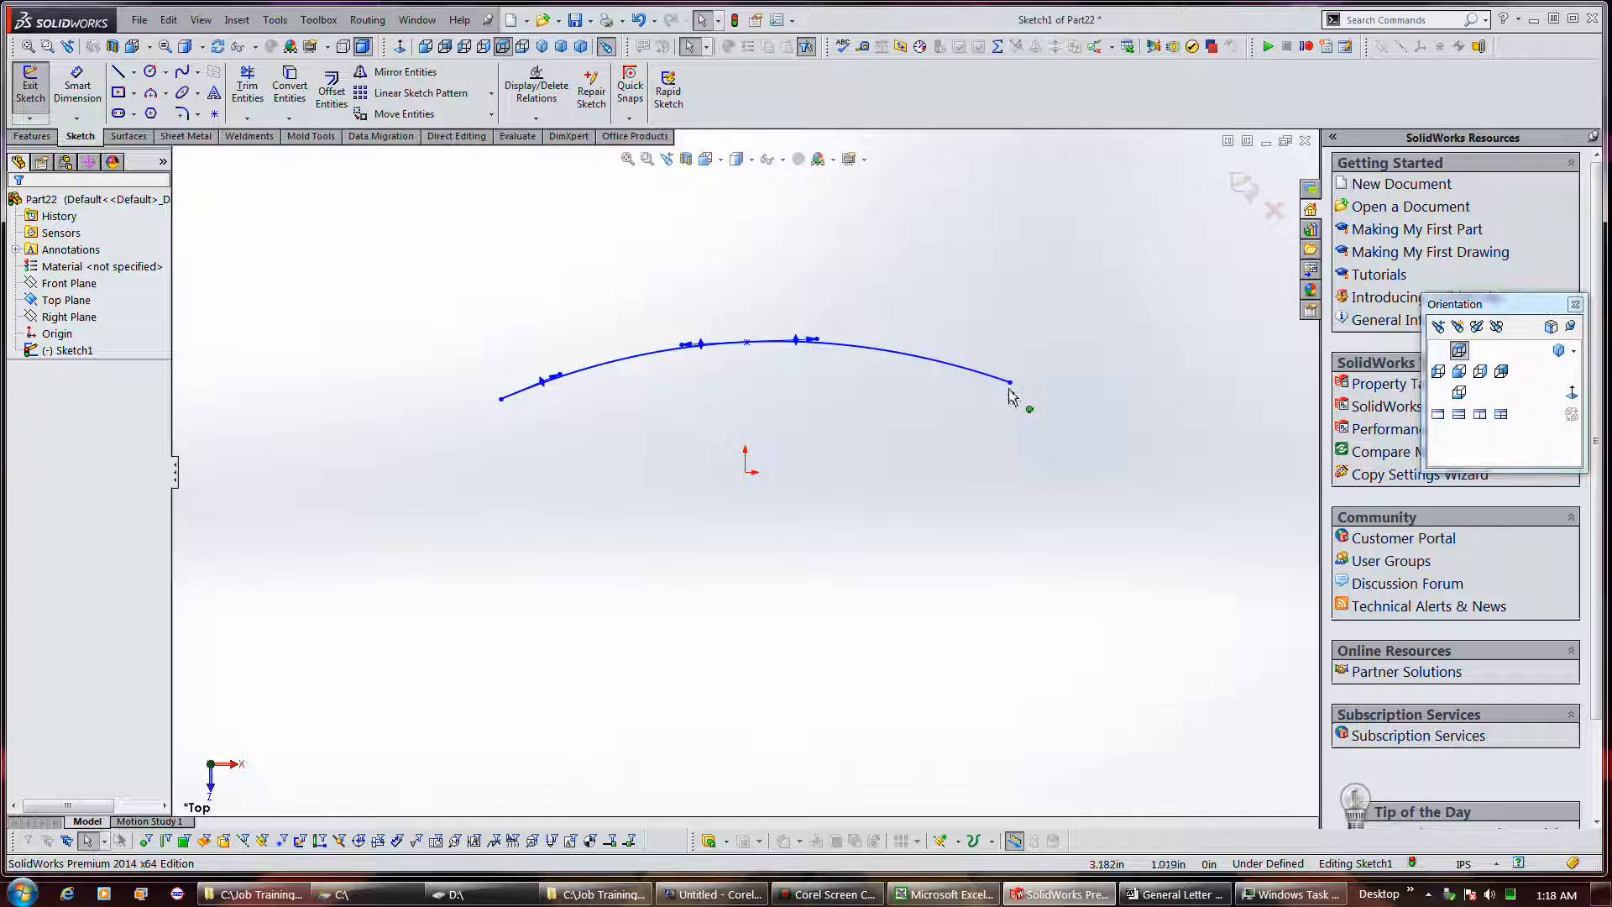
{"action": "mouse_move", "coordinate": [1012, 387]}
{"action": "left_mouse_down"}
{"action": "mouse_move", "coordinate": [773, 343]}
{"action": "mouse_move", "coordinate": [653, 353]}
{"action": "mouse_move", "coordinate": [592, 334]}
{"action": "mouse_move", "coordinate": [547, 398]}
{"action": "mouse_move", "coordinate": [476, 386]}
{"action": "mouse_move", "coordinate": [468, 406]}
{"action": "mouse_move", "coordinate": [785, 422]}
{"action": "mouse_move", "coordinate": [1014, 392]}
{"action": "left_mouse_up"}
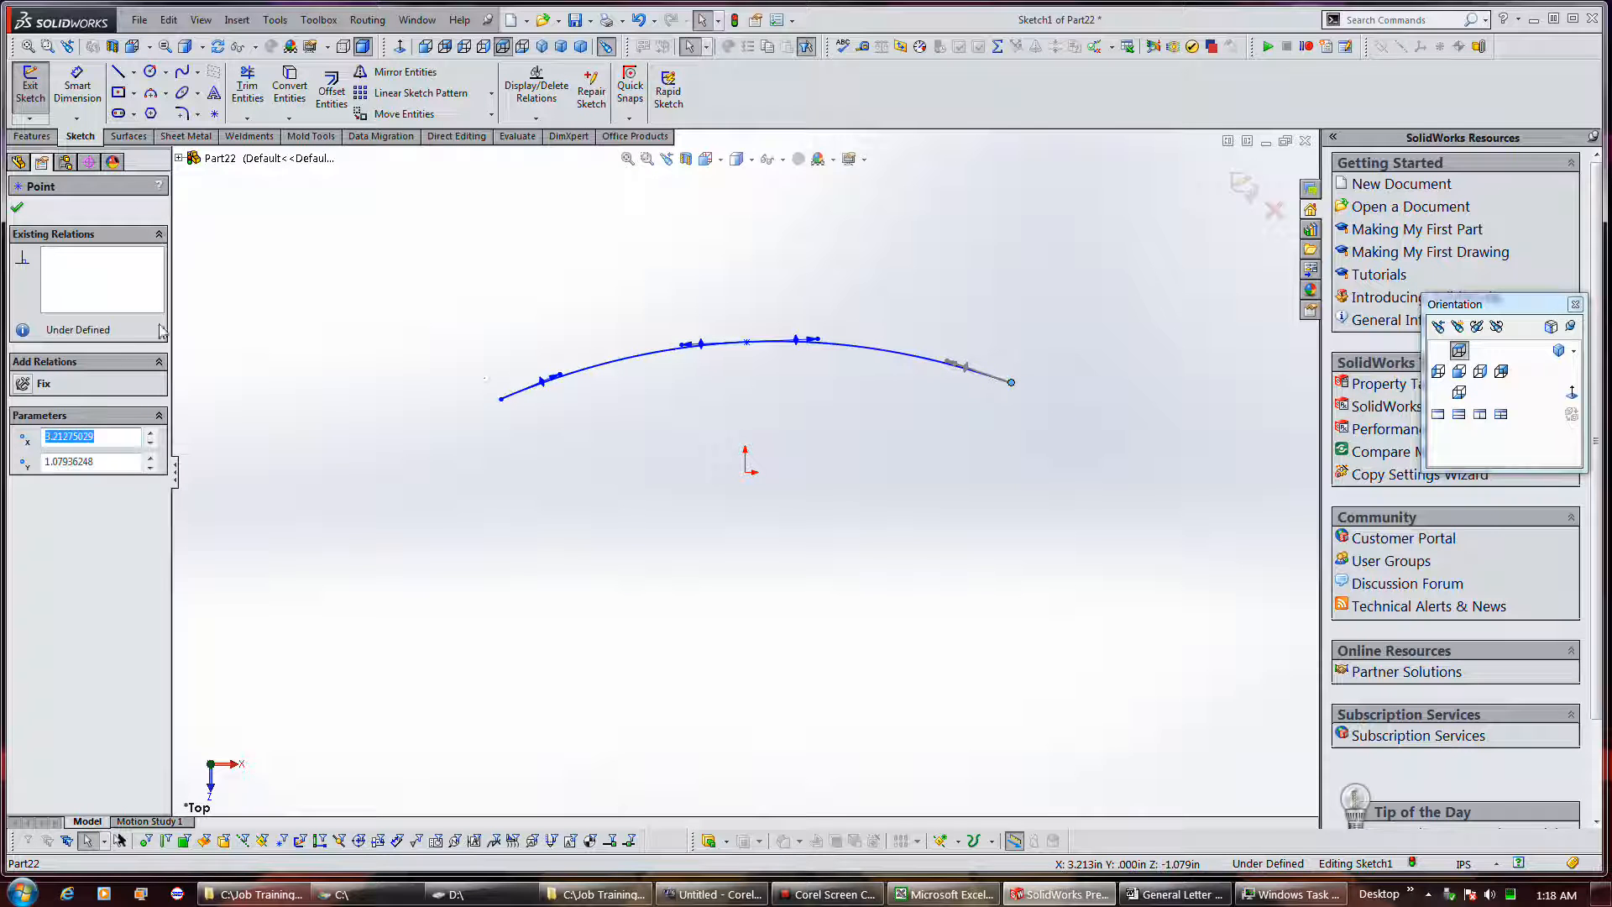
Step: Sketch a second spline from the right endpoint through one point below and one above the first spline, ending at its left endpoint
{"action": "left_click", "coordinate": [181, 72]}
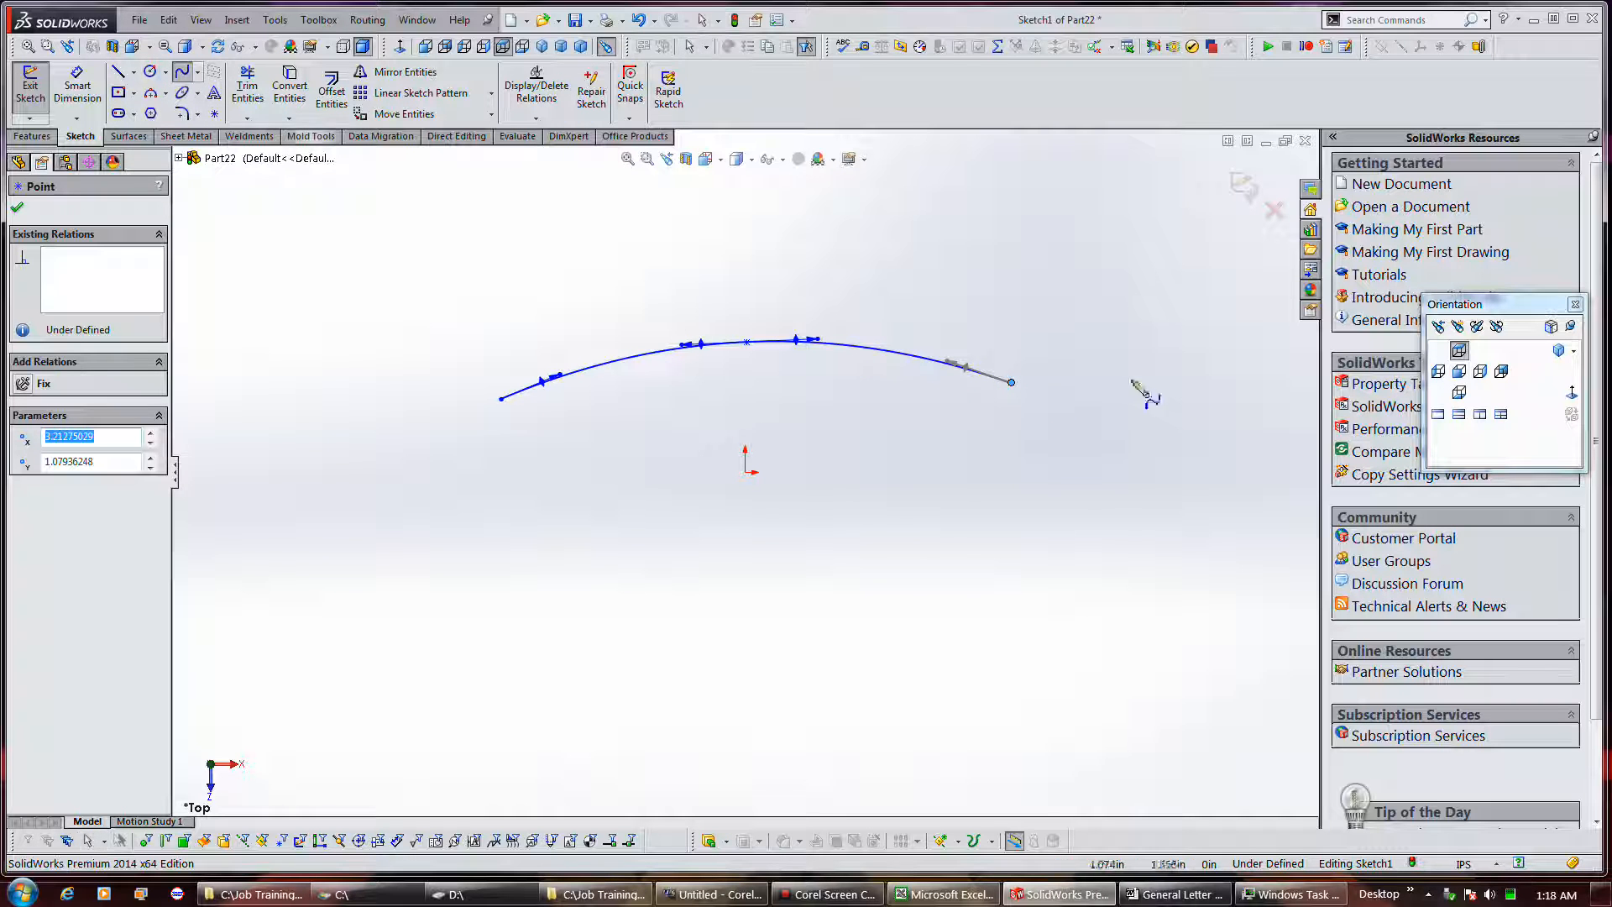
{"action": "left_click", "coordinate": [1010, 383]}
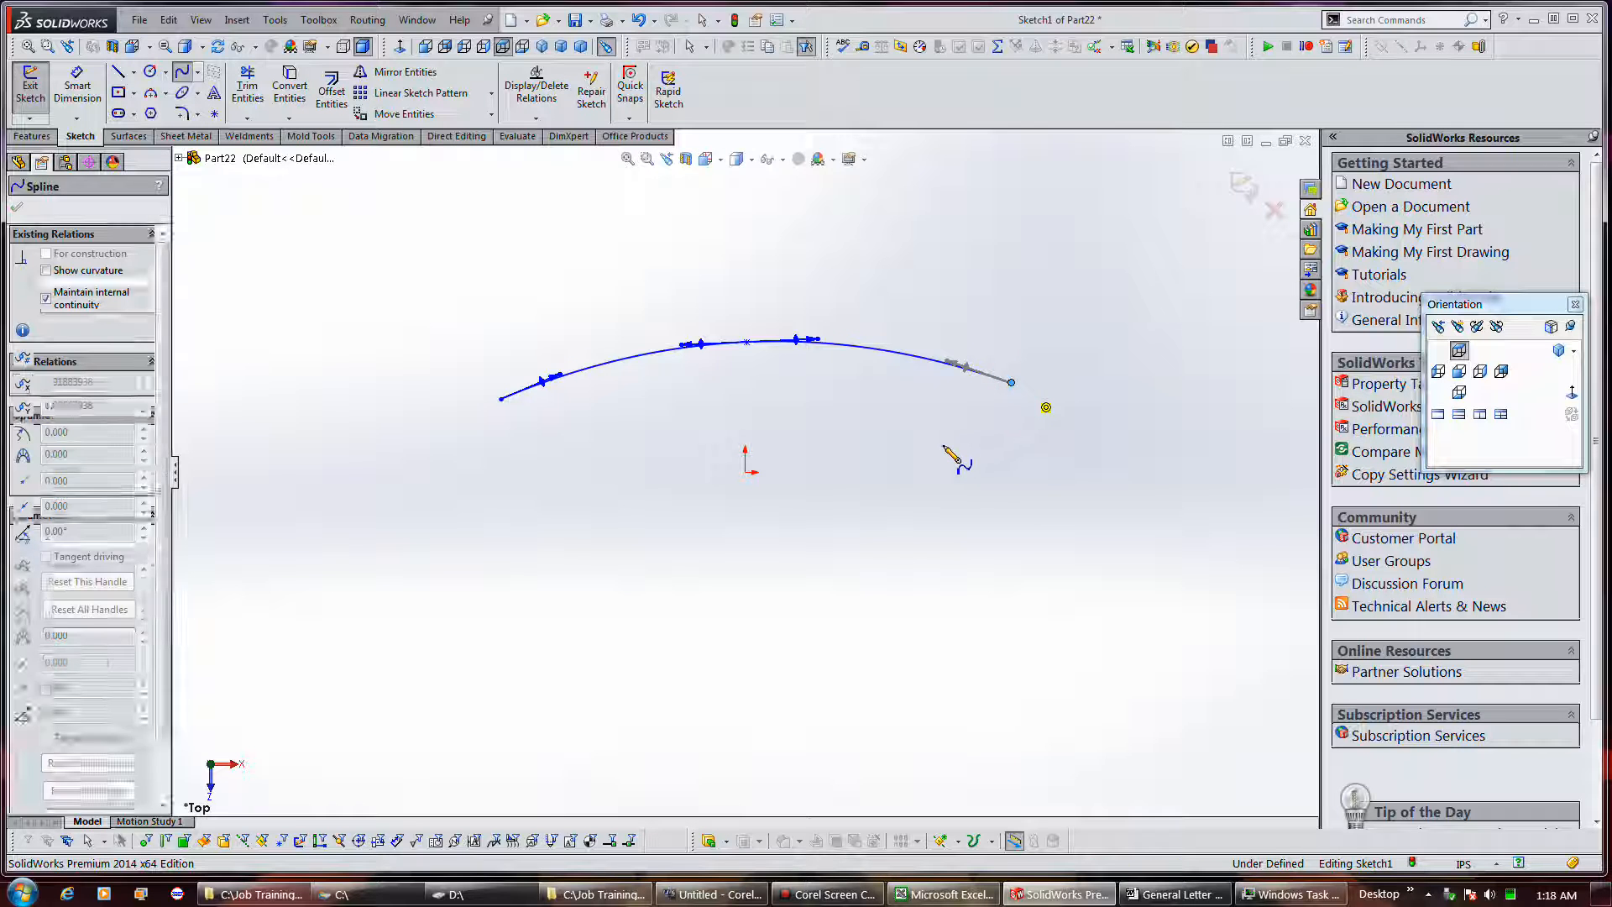
{"action": "left_click", "coordinate": [867, 434]}
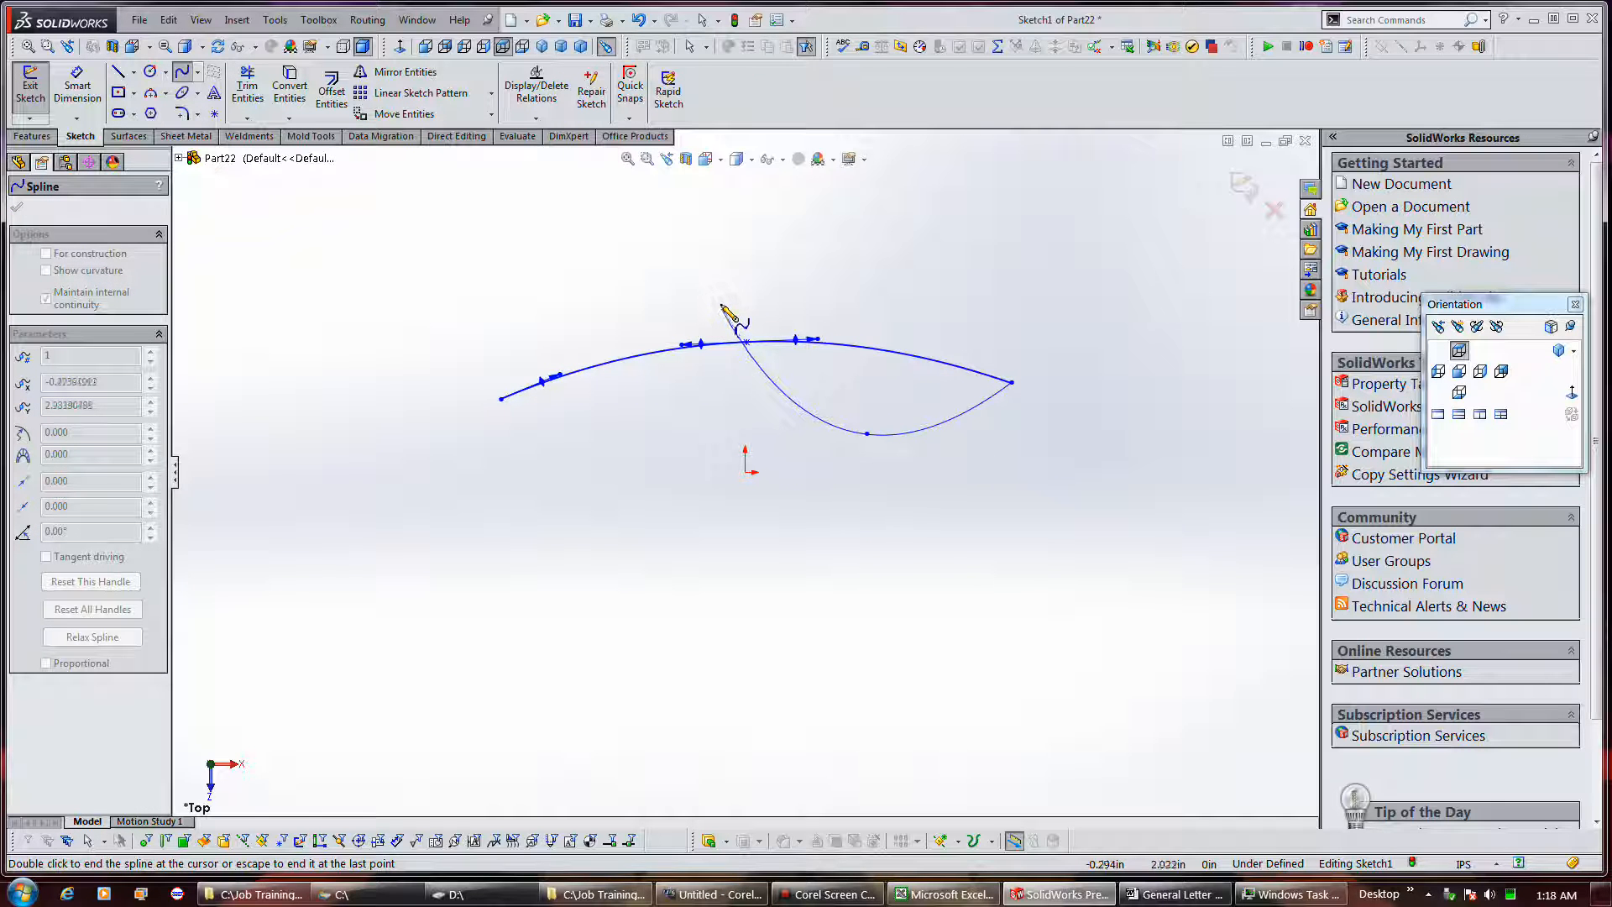
{"action": "left_click", "coordinate": [711, 295]}
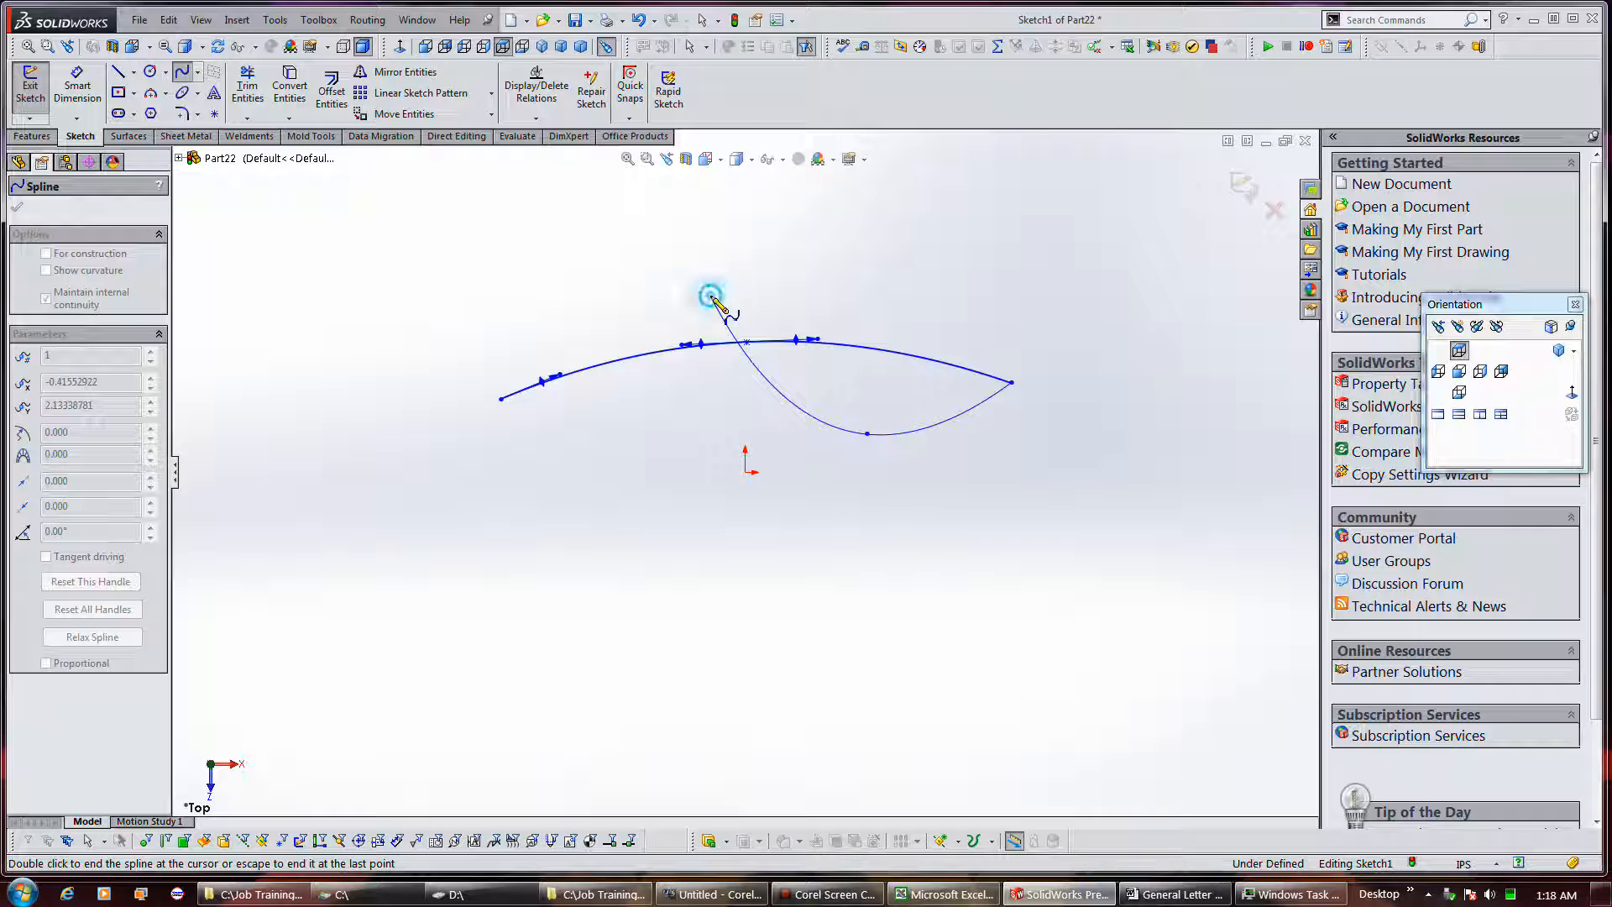
{"action": "left_click", "coordinate": [501, 398]}
{"action": "right_click", "coordinate": [484, 438]}
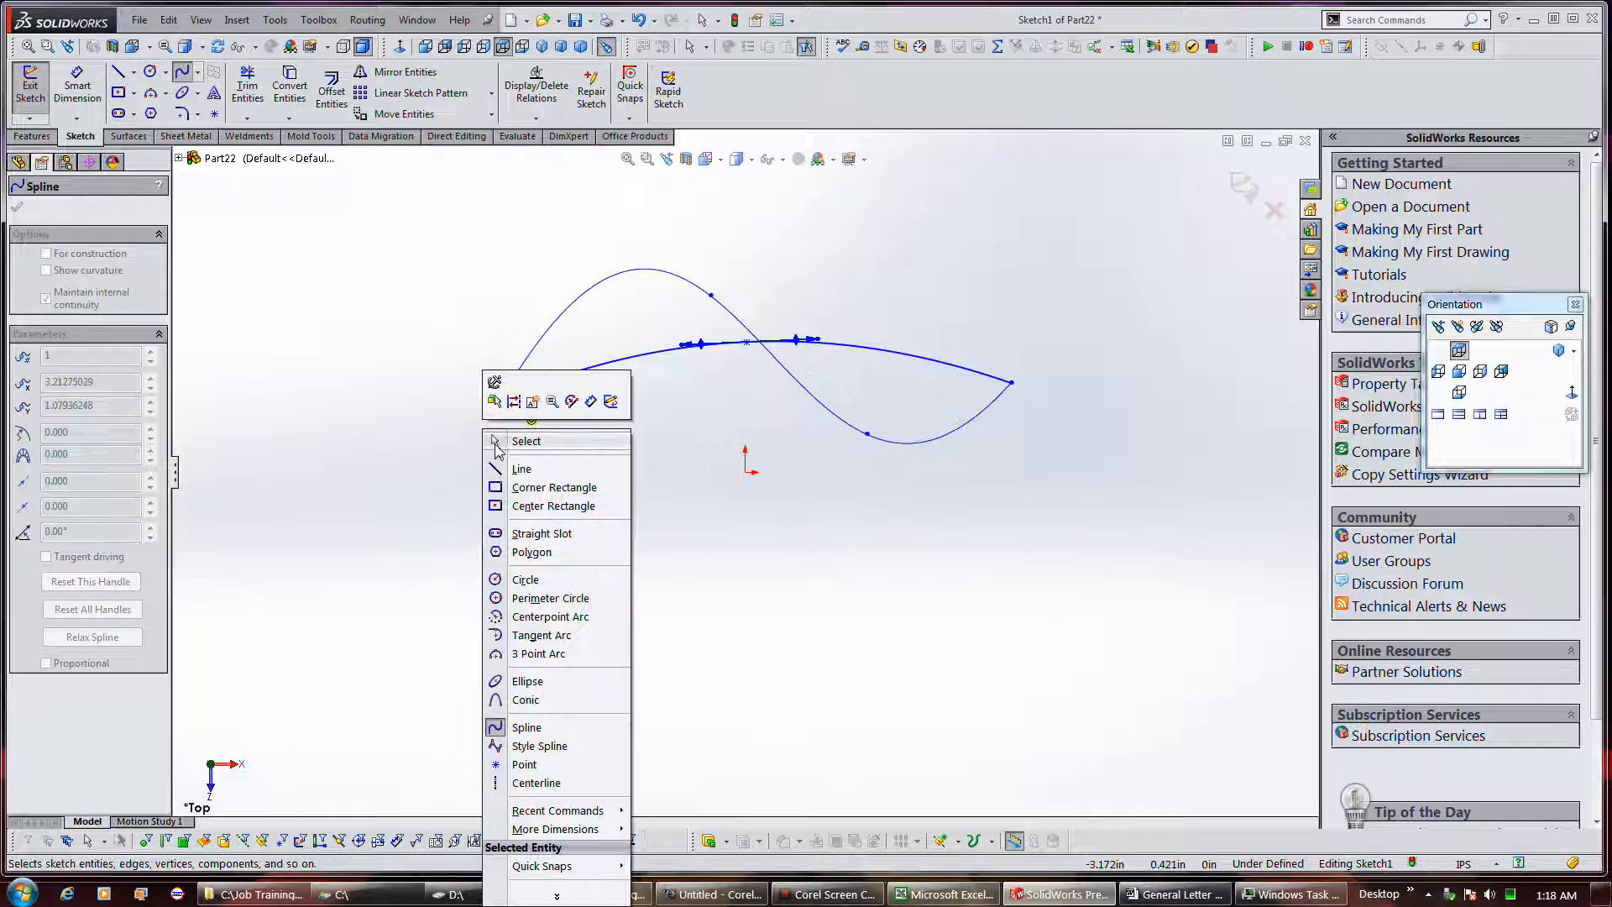
{"action": "left_click", "coordinate": [495, 439]}
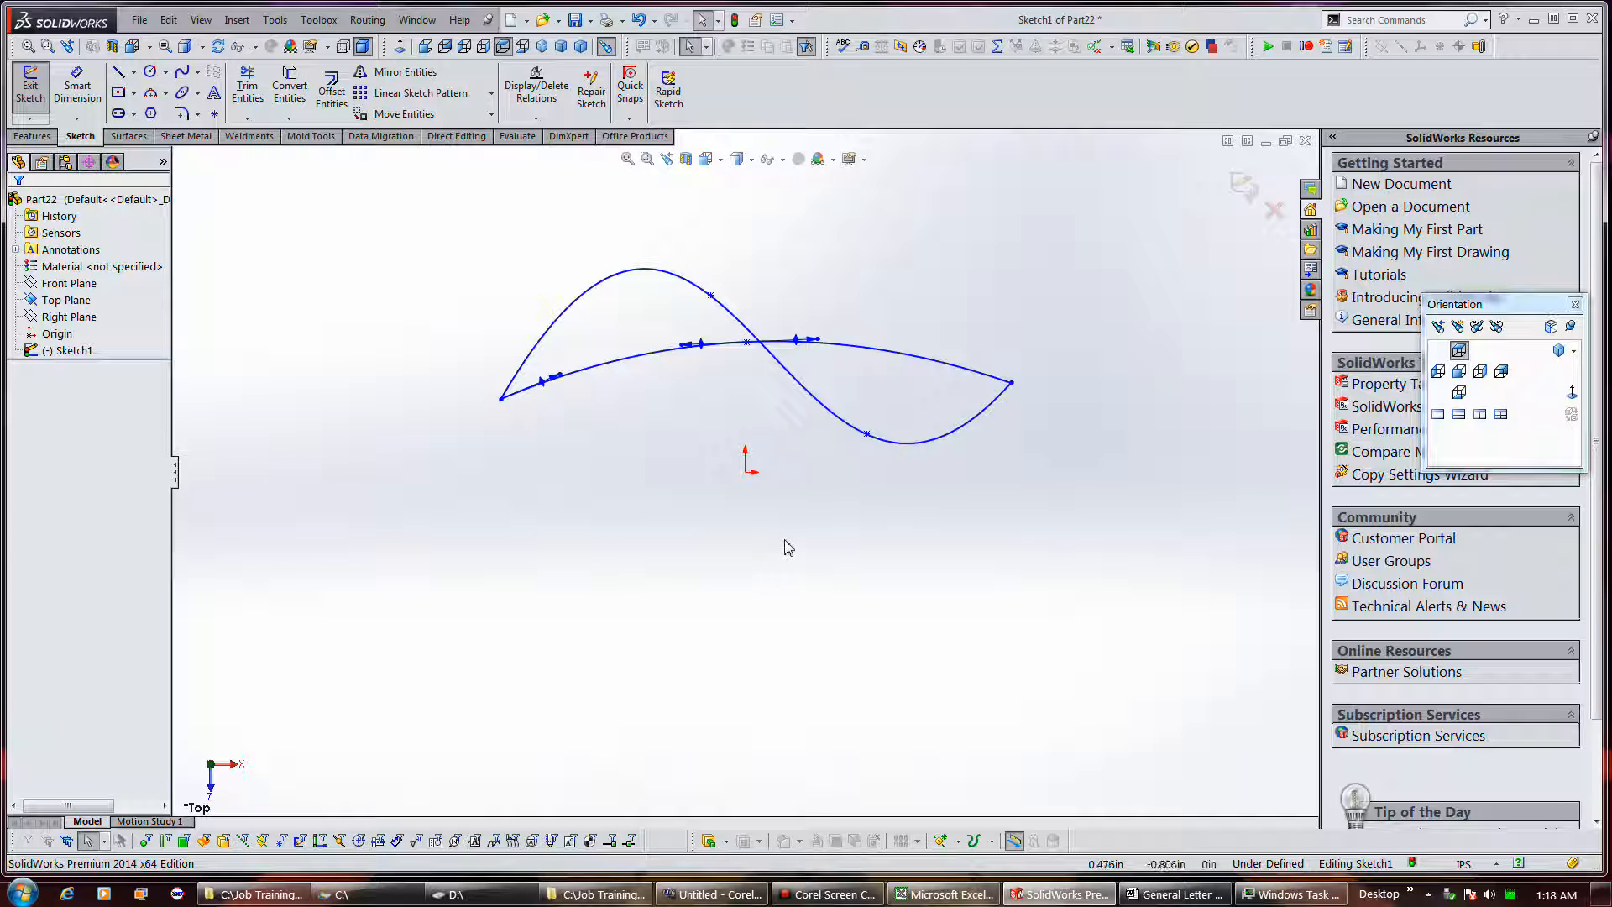
Step: Select both splines and add Equal Curvature relations at their shared left and right endpoints
{"action": "left_click", "coordinate": [501, 399]}
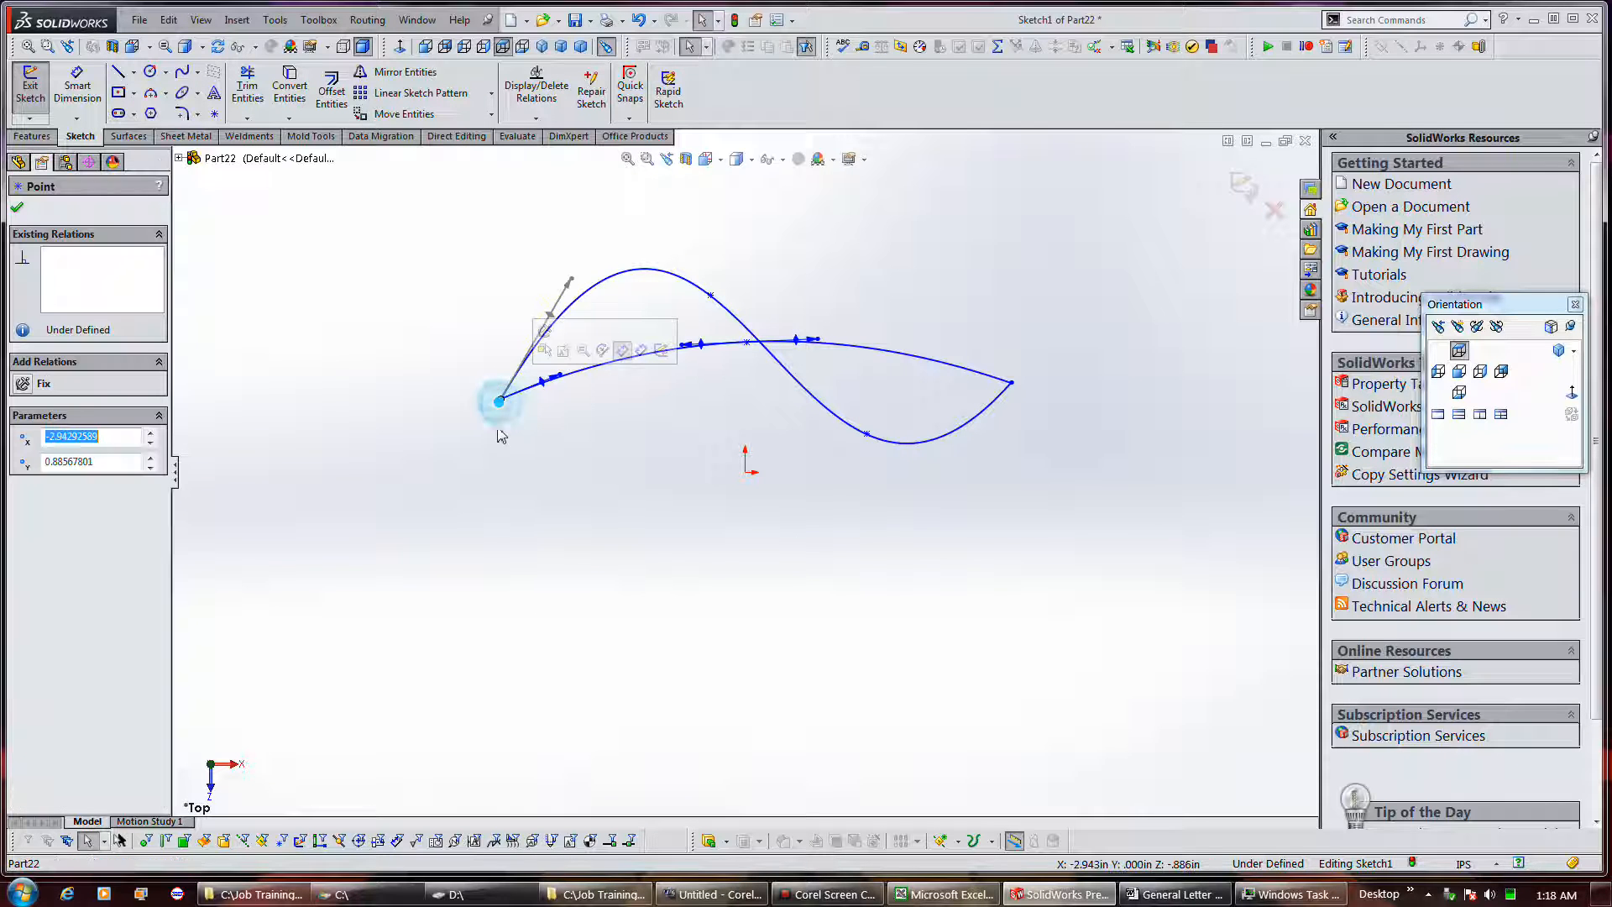
{"action": "left_click", "coordinate": [473, 369]}
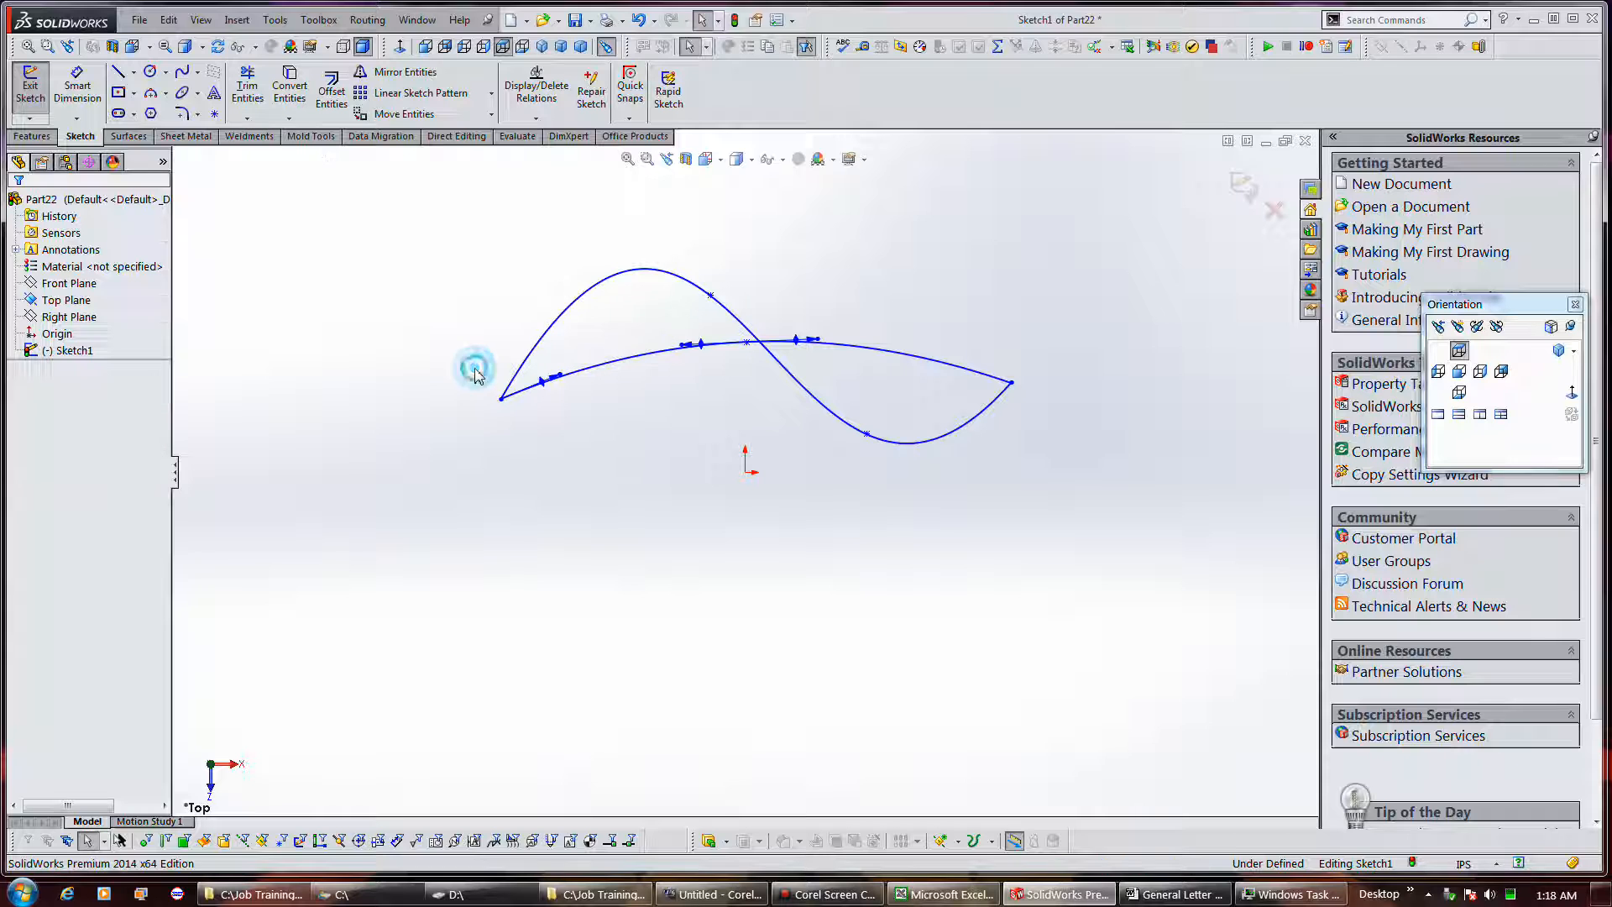
{"action": "left_click", "coordinate": [509, 385]}
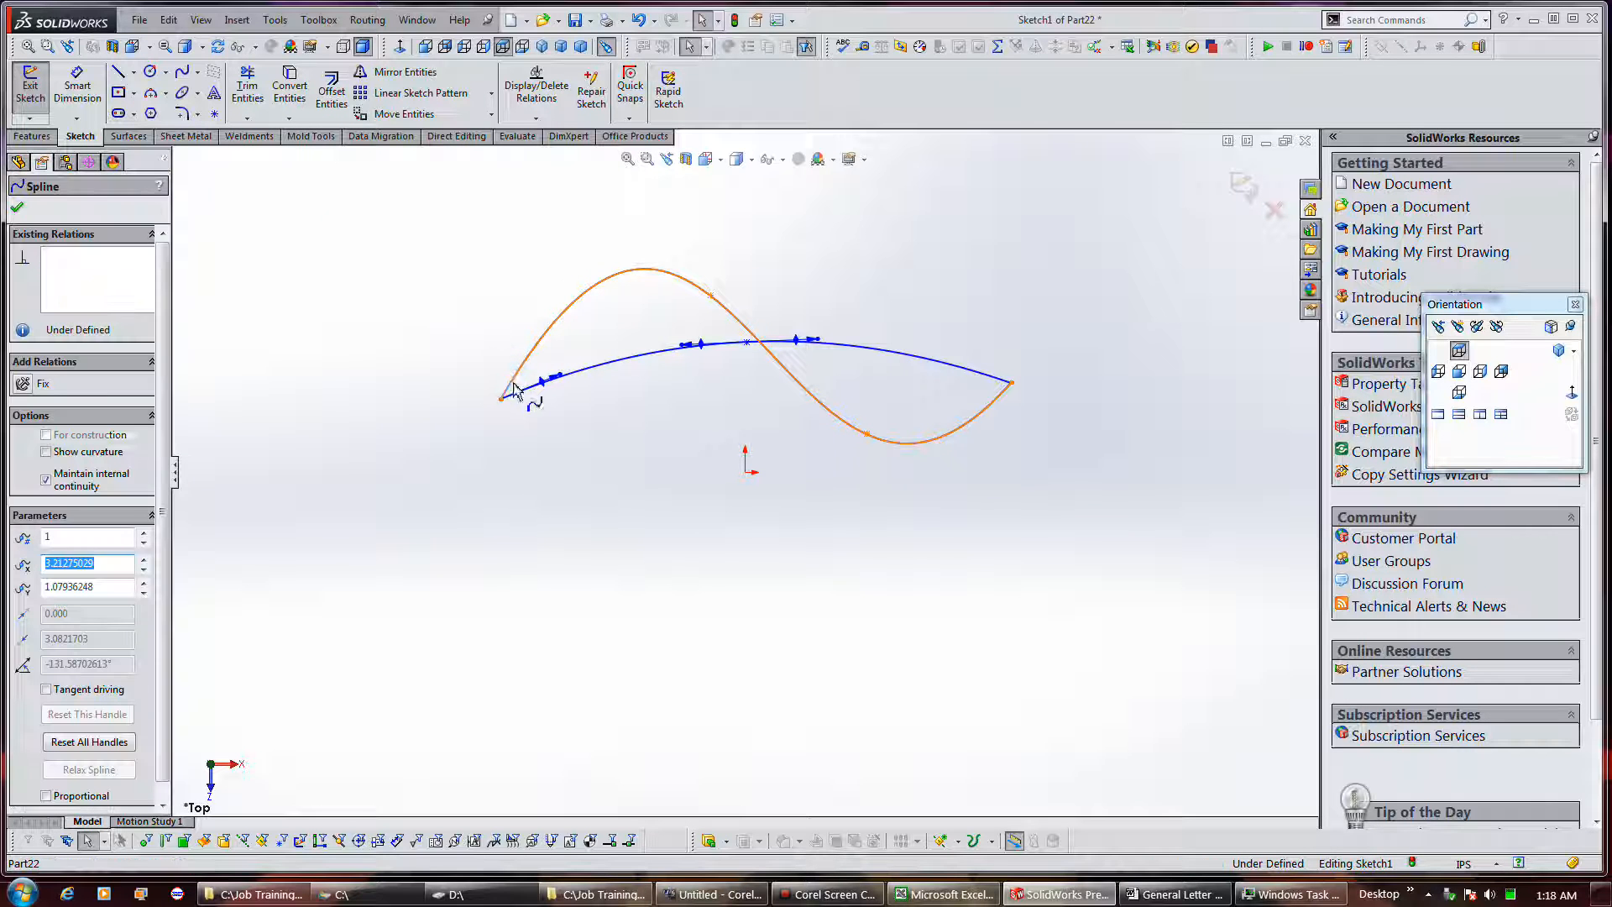
{"action": "left_click", "coordinate": [520, 391], "text": "ctrl"}
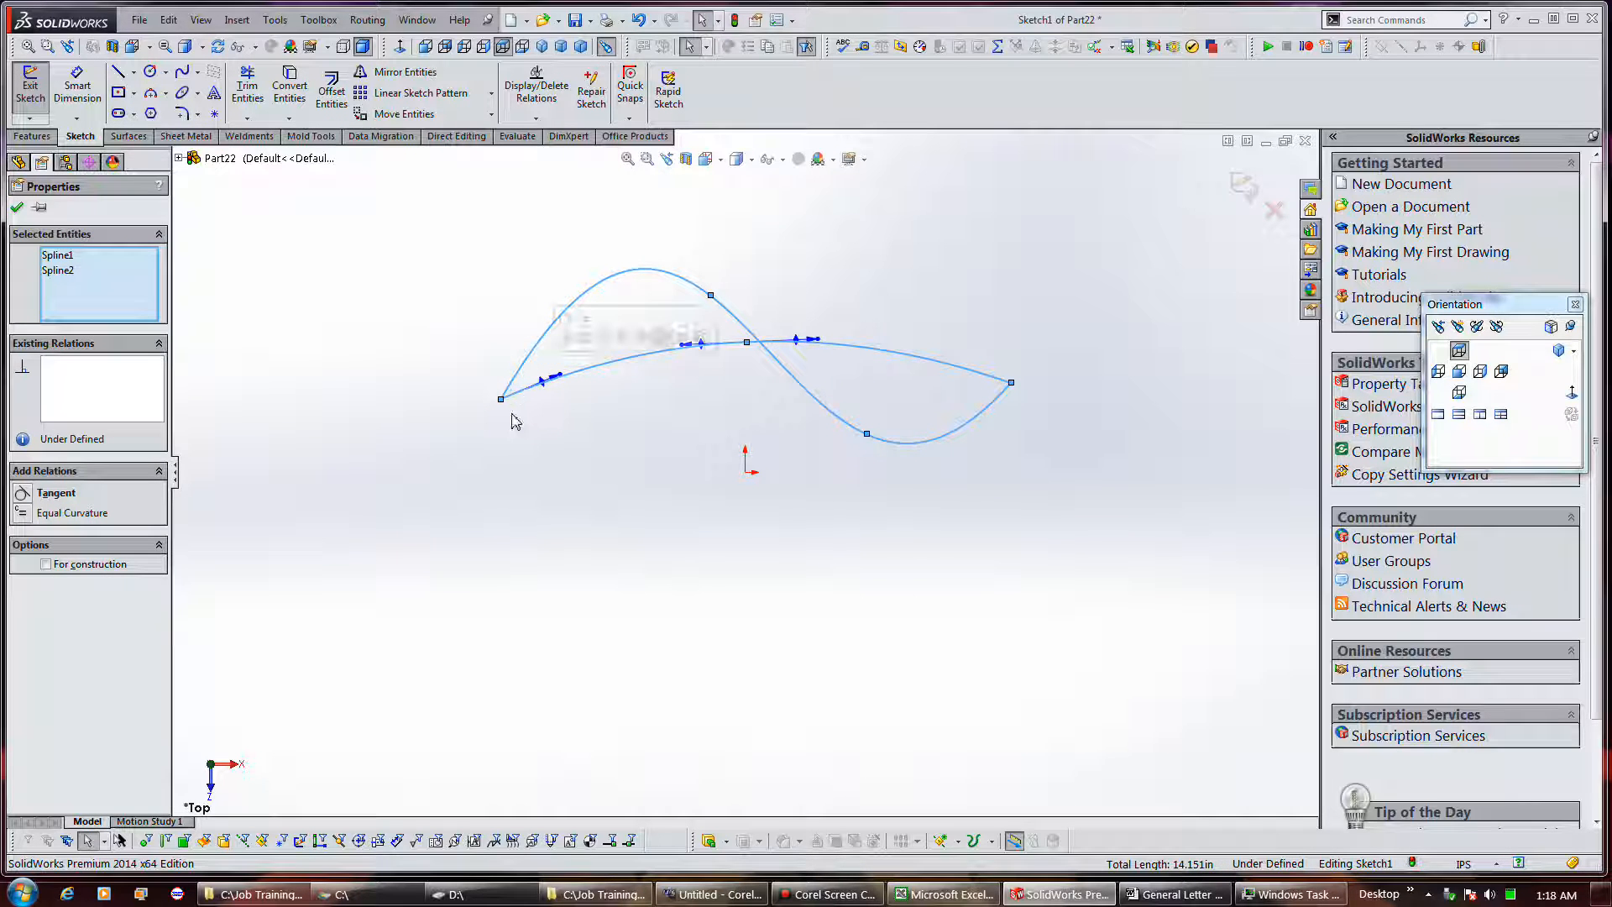
{"action": "left_click", "coordinate": [23, 513]}
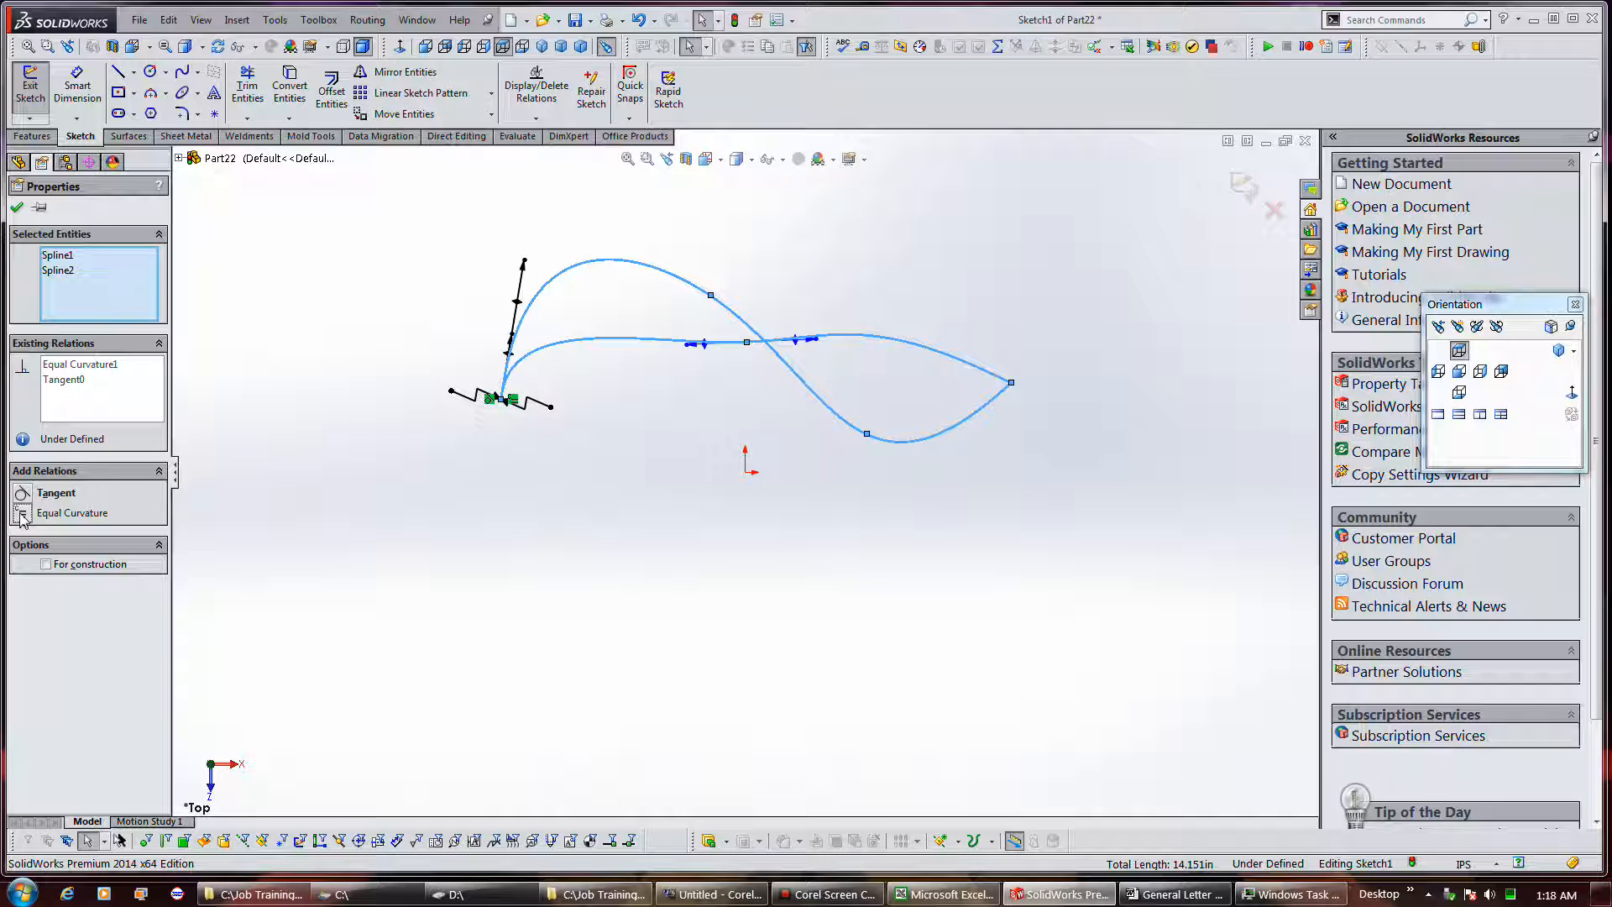
{"action": "left_click", "coordinate": [23, 514]}
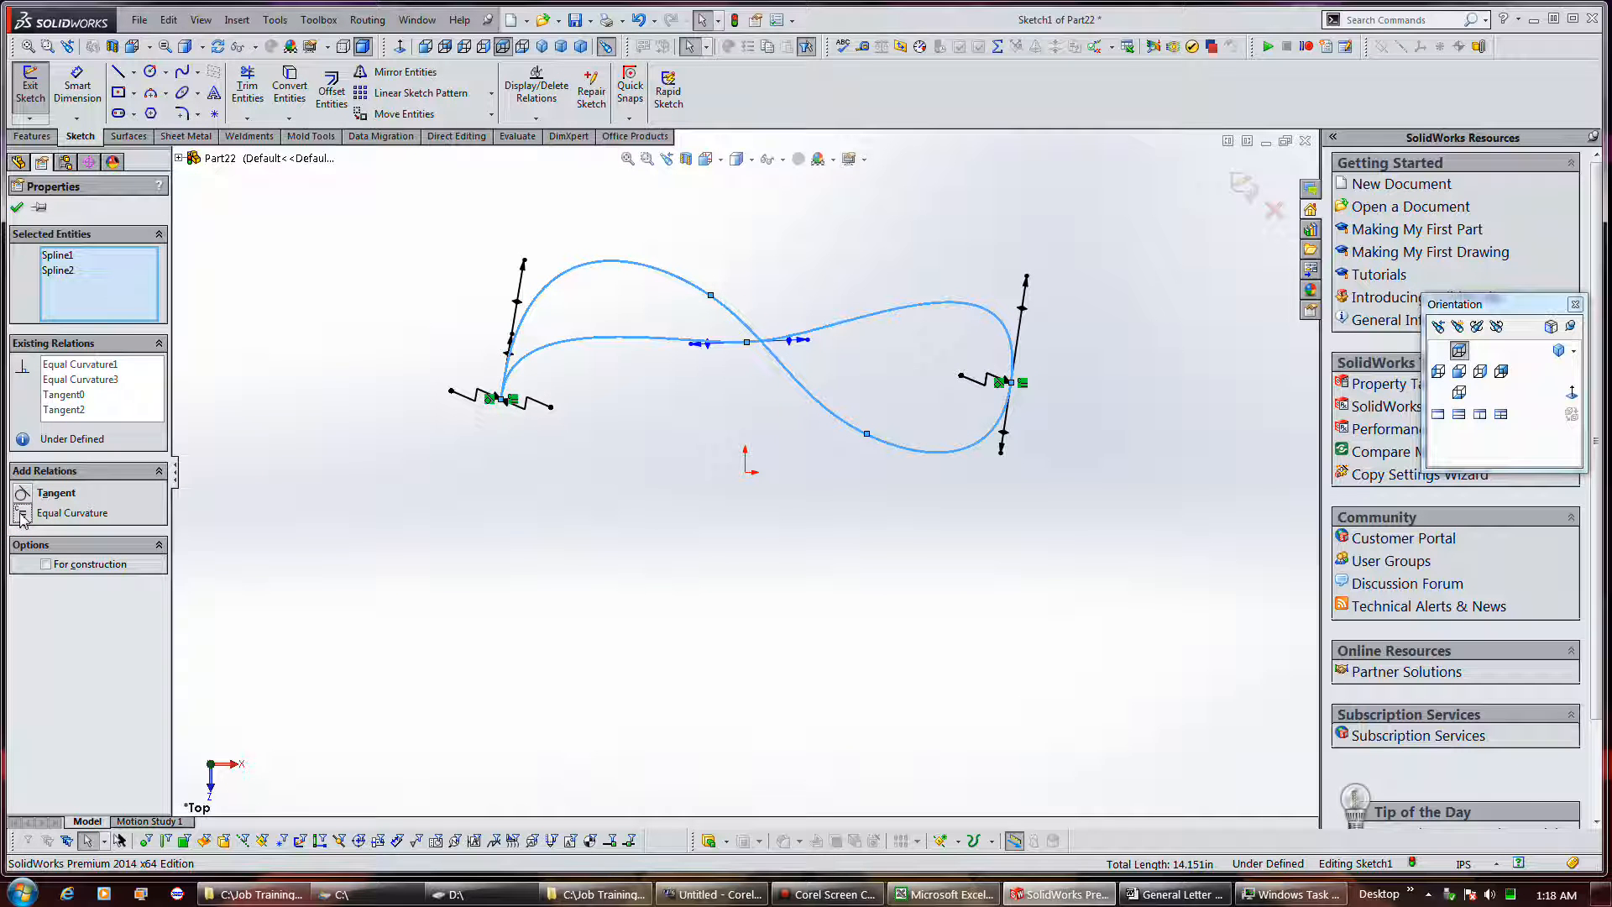
Step: Add repeated Tangent relations between the two splines at their shared left endpoint
{"action": "left_click", "coordinate": [22, 495]}
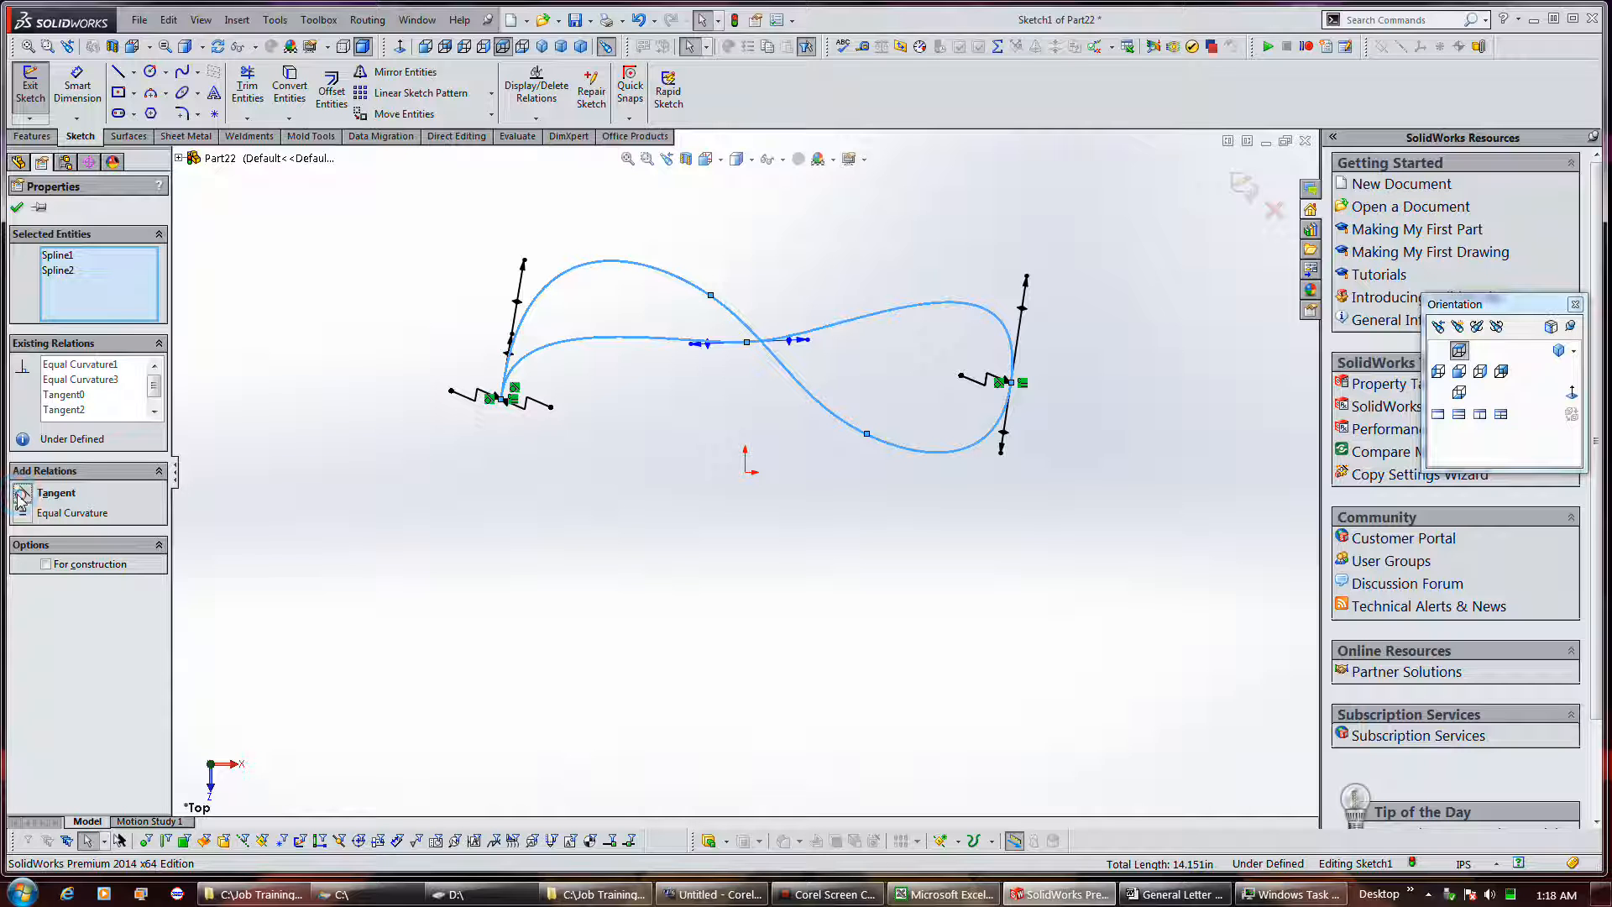
{"action": "left_click", "coordinate": [18, 496]}
{"action": "left_click", "coordinate": [18, 497]}
{"action": "left_click", "coordinate": [19, 498]}
{"action": "left_click", "coordinate": [19, 498]}
{"action": "left_click", "coordinate": [19, 498]}
{"action": "left_click", "coordinate": [19, 498]}
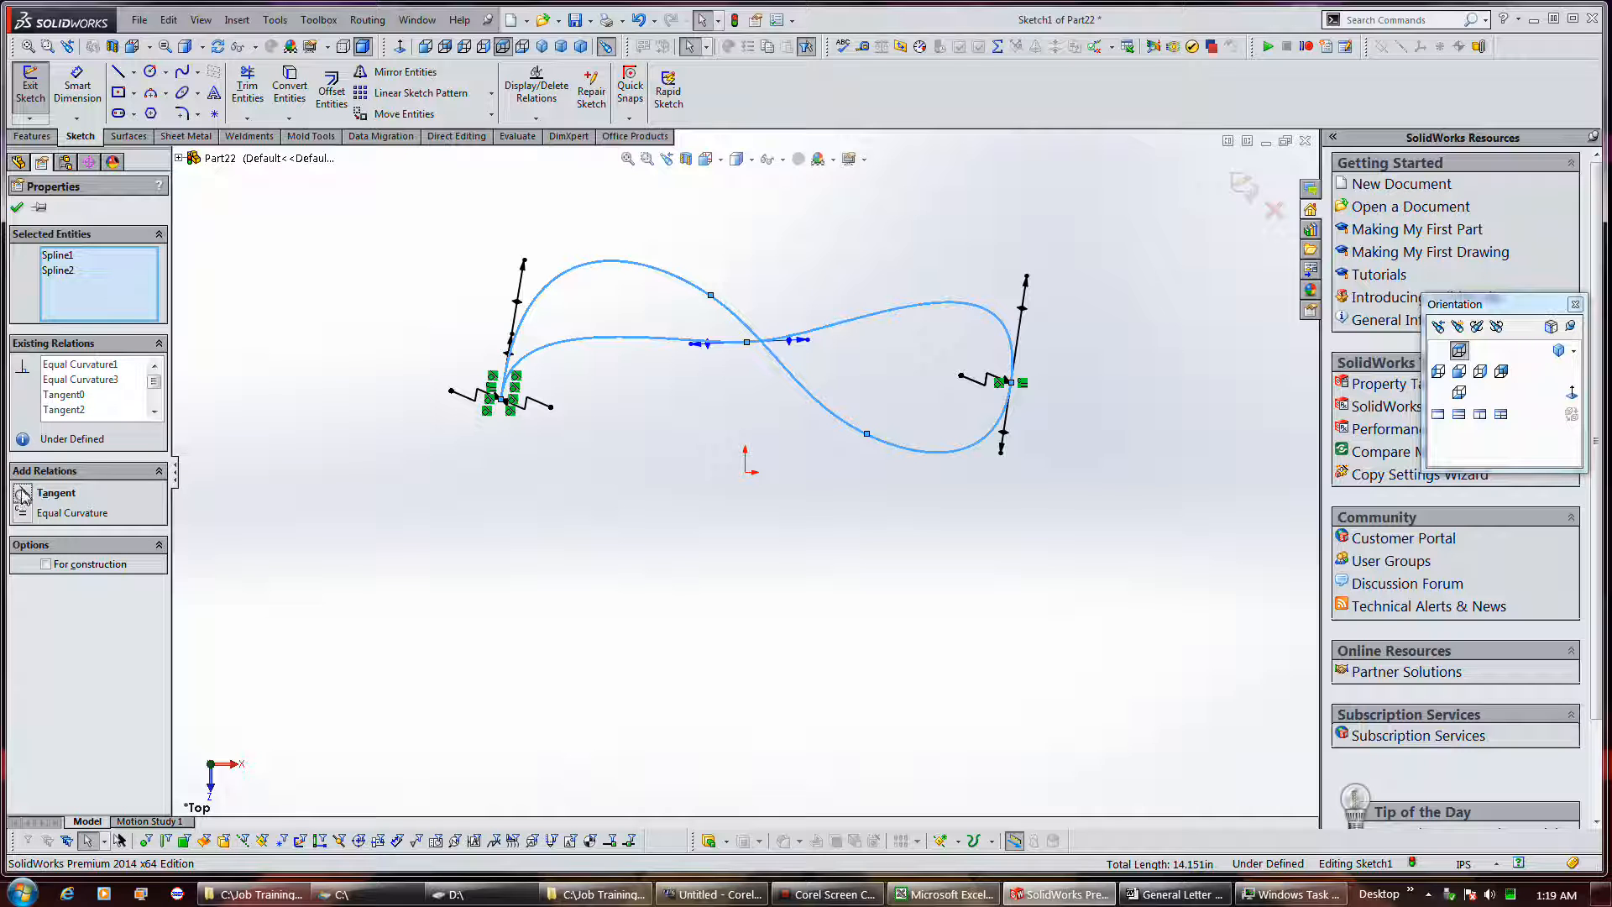
Step: Delete all existing relations between the two splines and clear the selection
{"action": "right_click", "coordinate": [92, 380]}
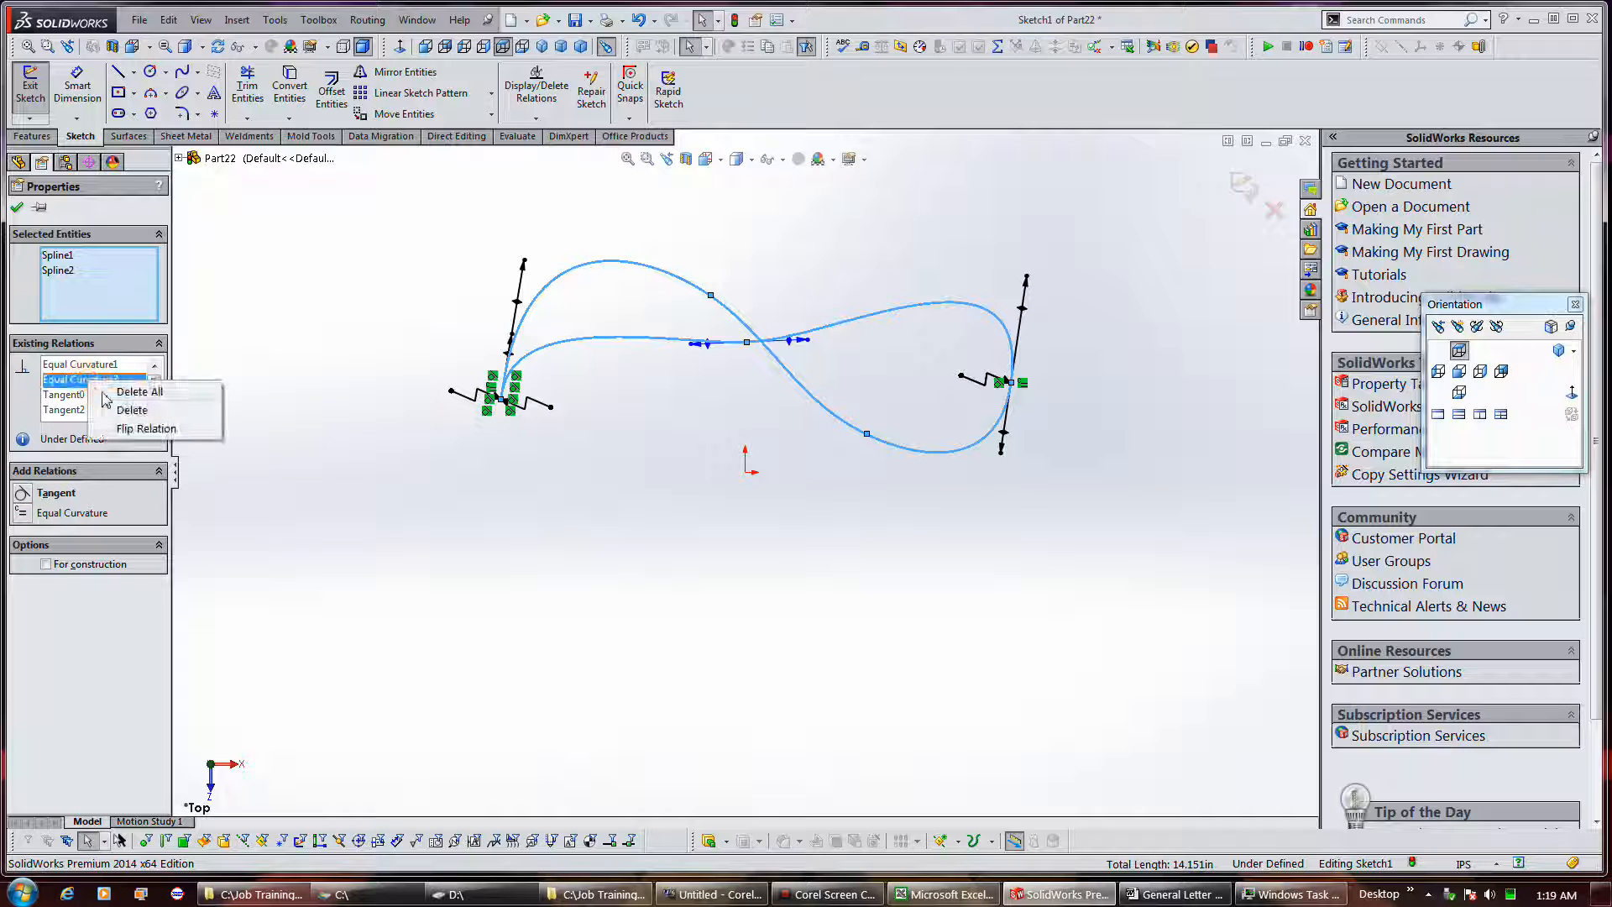
{"action": "left_click", "coordinate": [135, 391]}
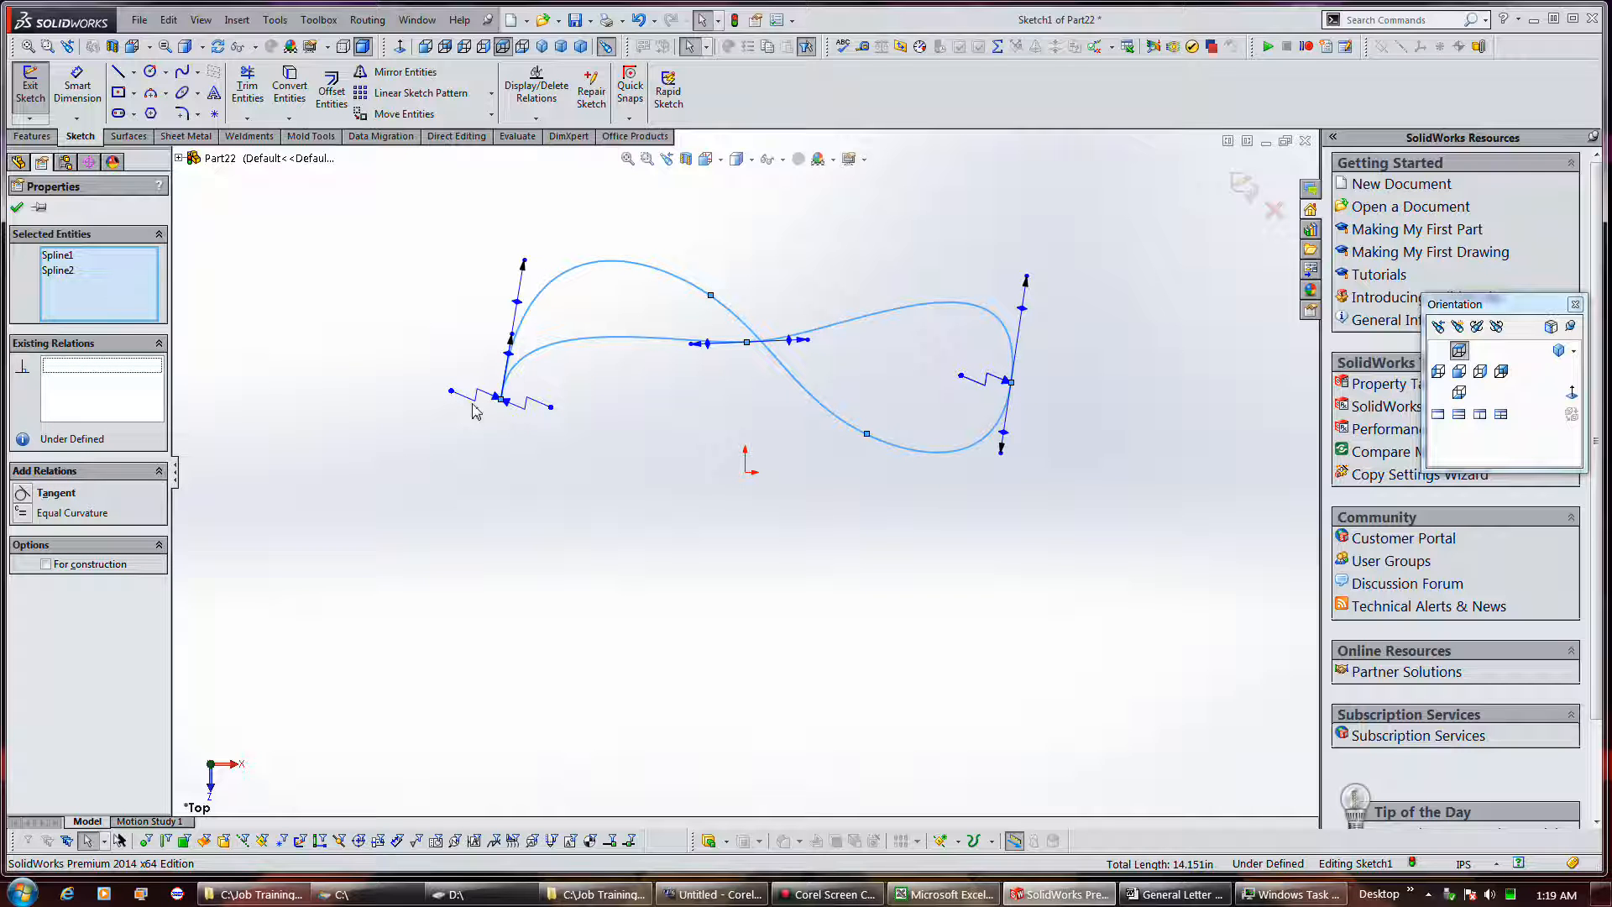
{"action": "left_click", "coordinate": [524, 437]}
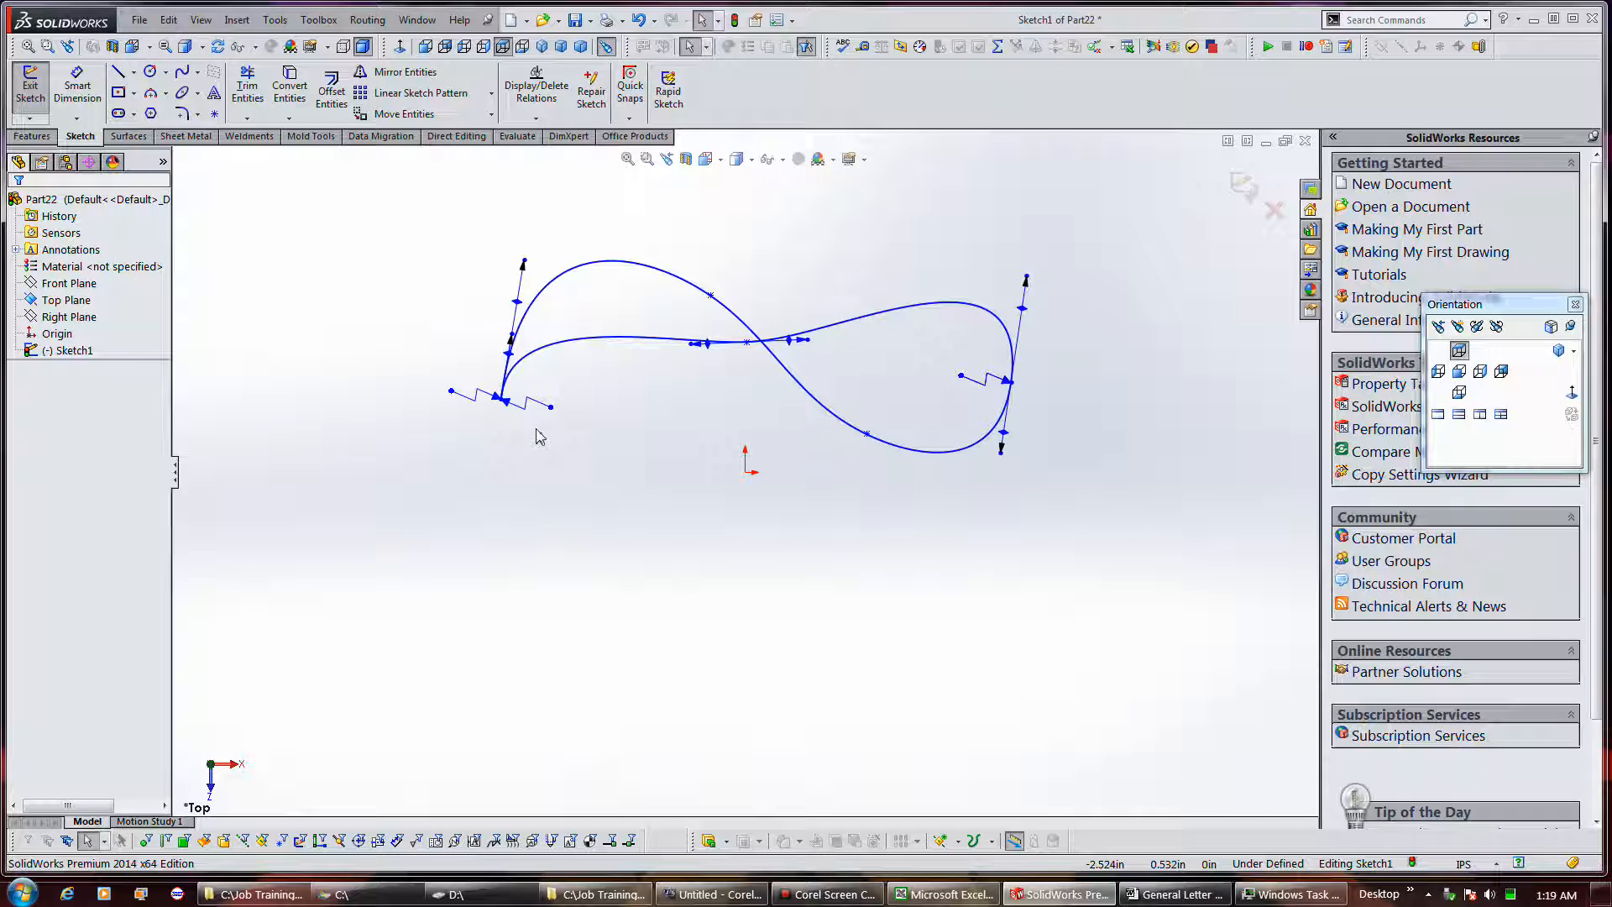
Step: Undo the Equal Curvature and Tangent relation changes between the two splines, back to their shapes before any relations were added
{"action": "key", "text": "ctrl+a"}
{"action": "key", "text": "ctrl+a"}
{"action": "key", "text": "ctrl+a"}
{"action": "key", "text": "ctrl+a"}
{"action": "key", "text": "ctrl+a"}
{"action": "key", "text": "ctrl+a"}
{"action": "key", "text": "ctrl+a"}
{"action": "key", "text": "ctrl+a"}
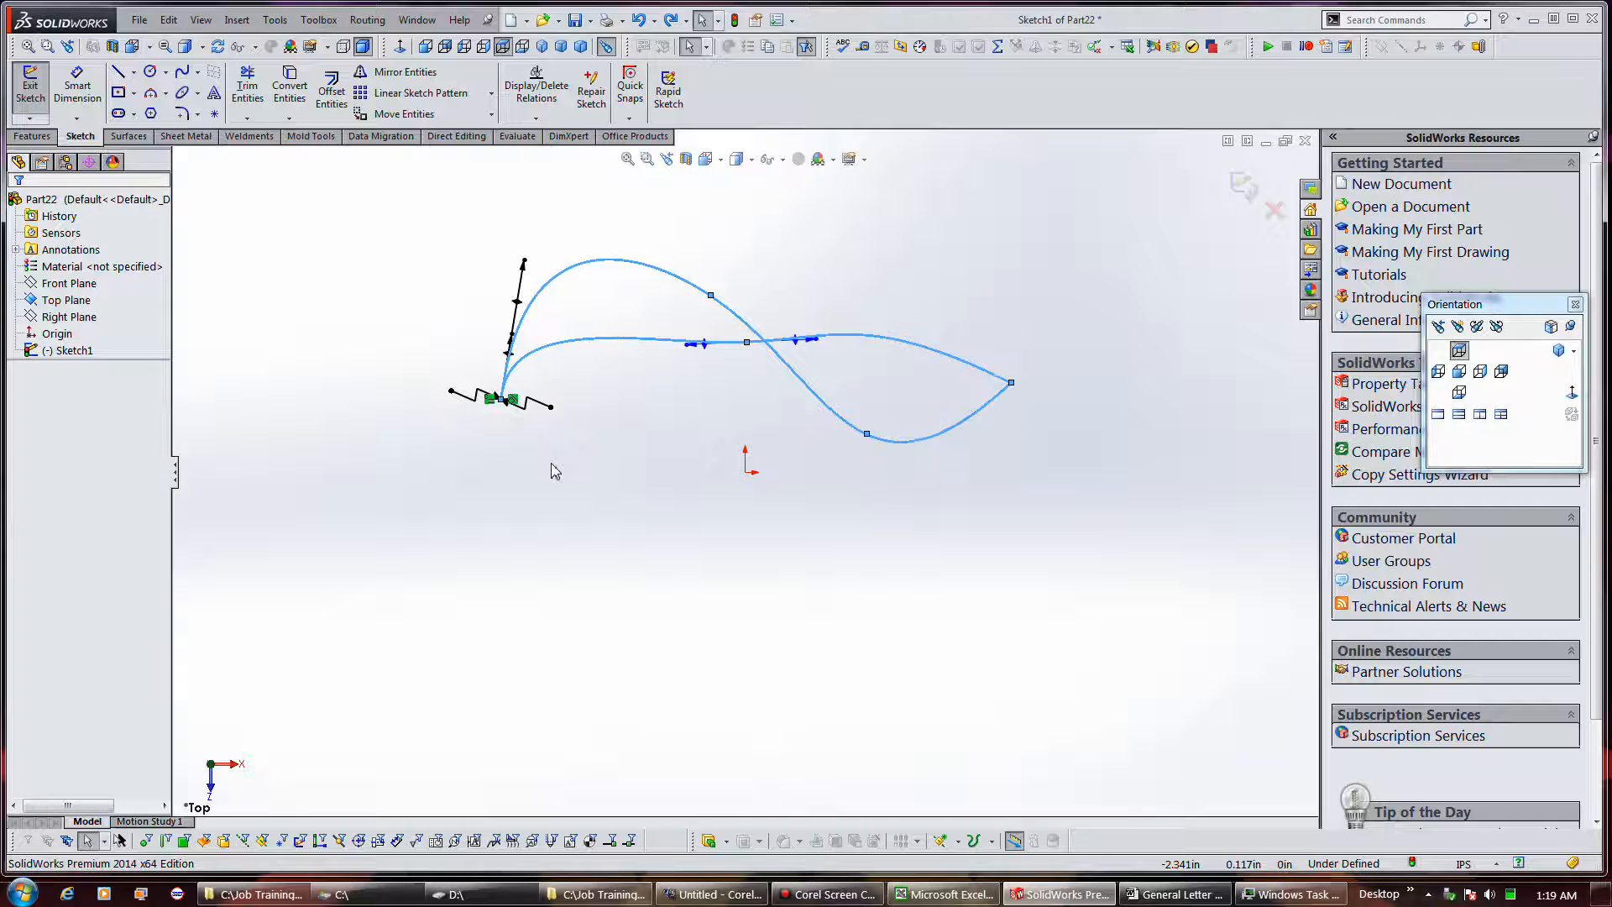
{"action": "key", "text": "ctrl+z"}
{"action": "key", "text": "ctrl+z"}
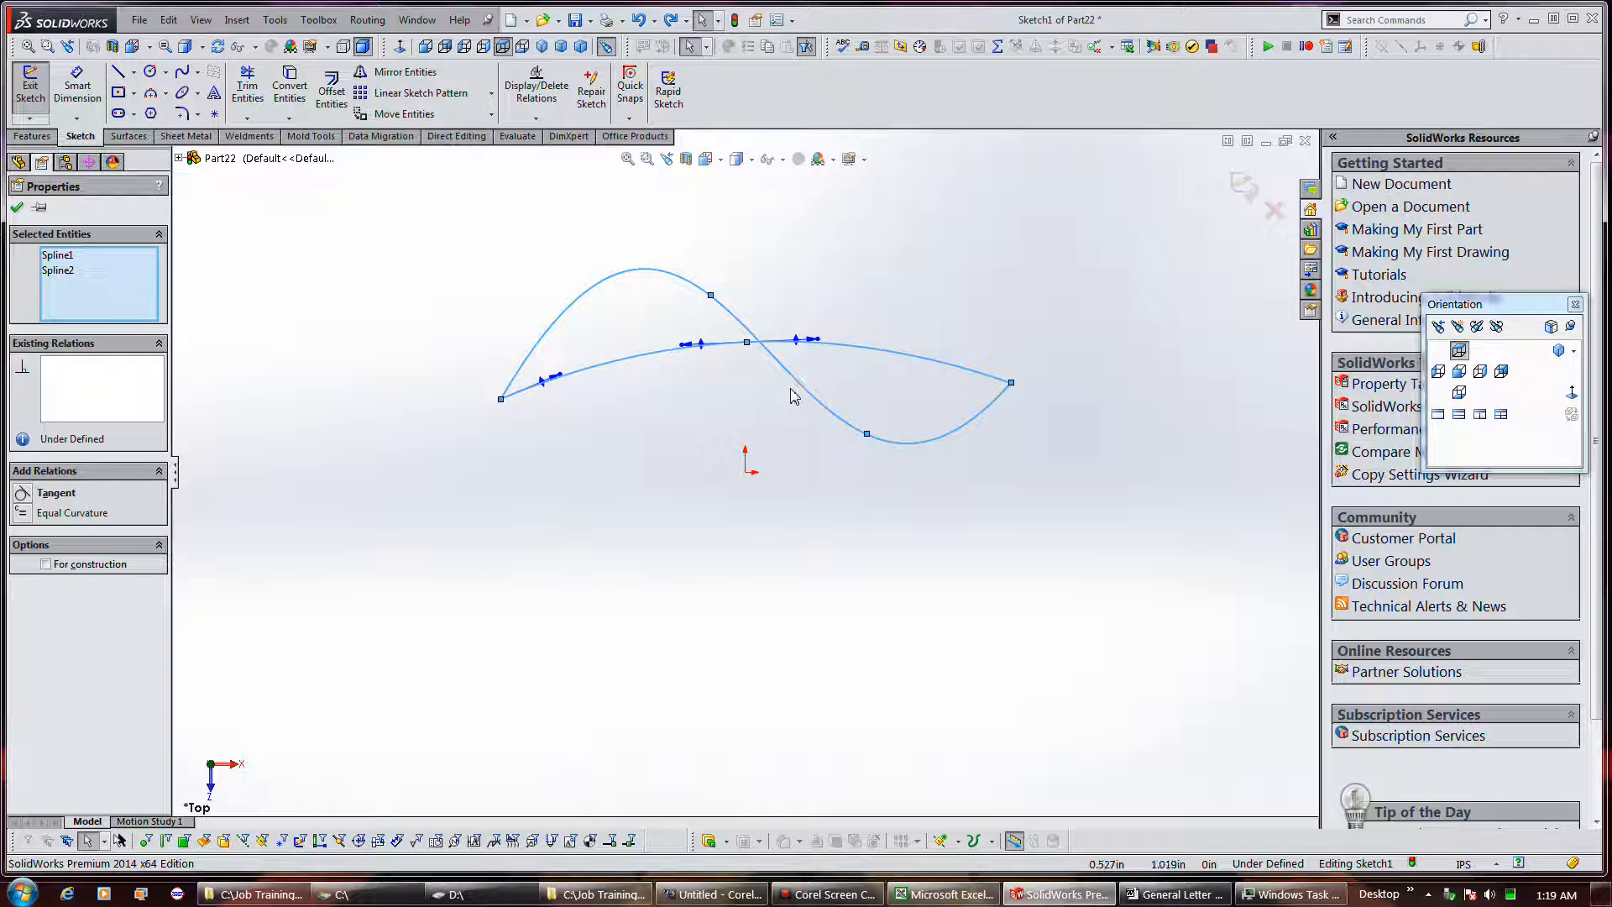
Step: Clear the selection and delete the S-shaped second spline, keeping the single arched spline
{"action": "left_click", "coordinate": [803, 428]}
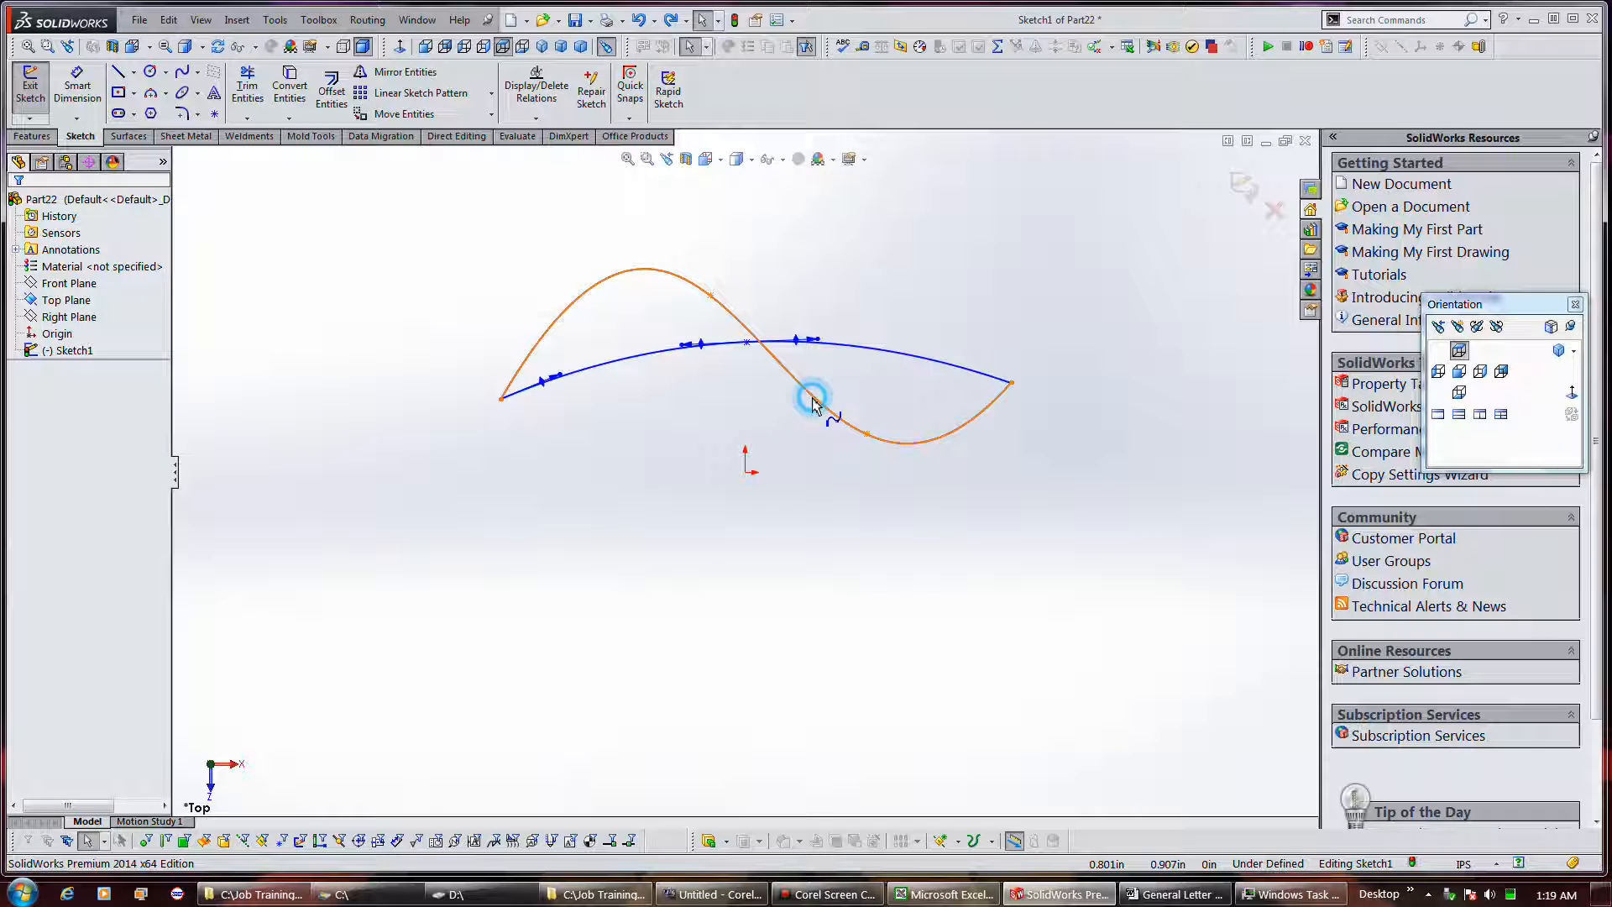
{"action": "left_click", "coordinate": [814, 403]}
{"action": "key", "text": "Delete"}
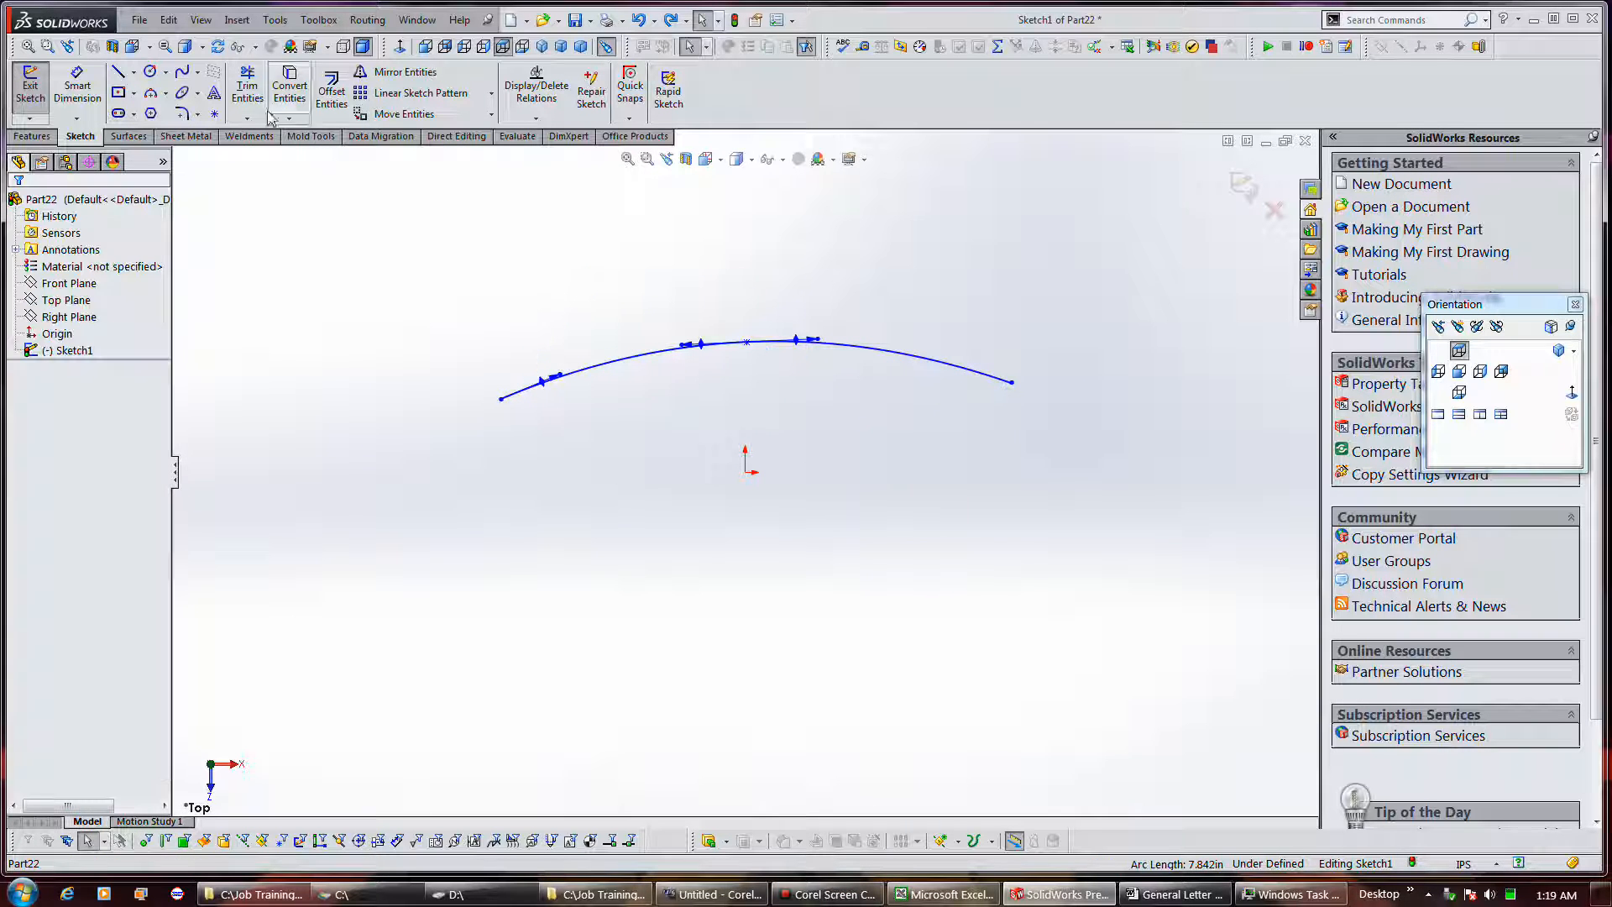
Step: Sketch a spline from the arch's right endpoint through one point below and two points above the arch, ending at its left endpoint
{"action": "left_click", "coordinate": [178, 74]}
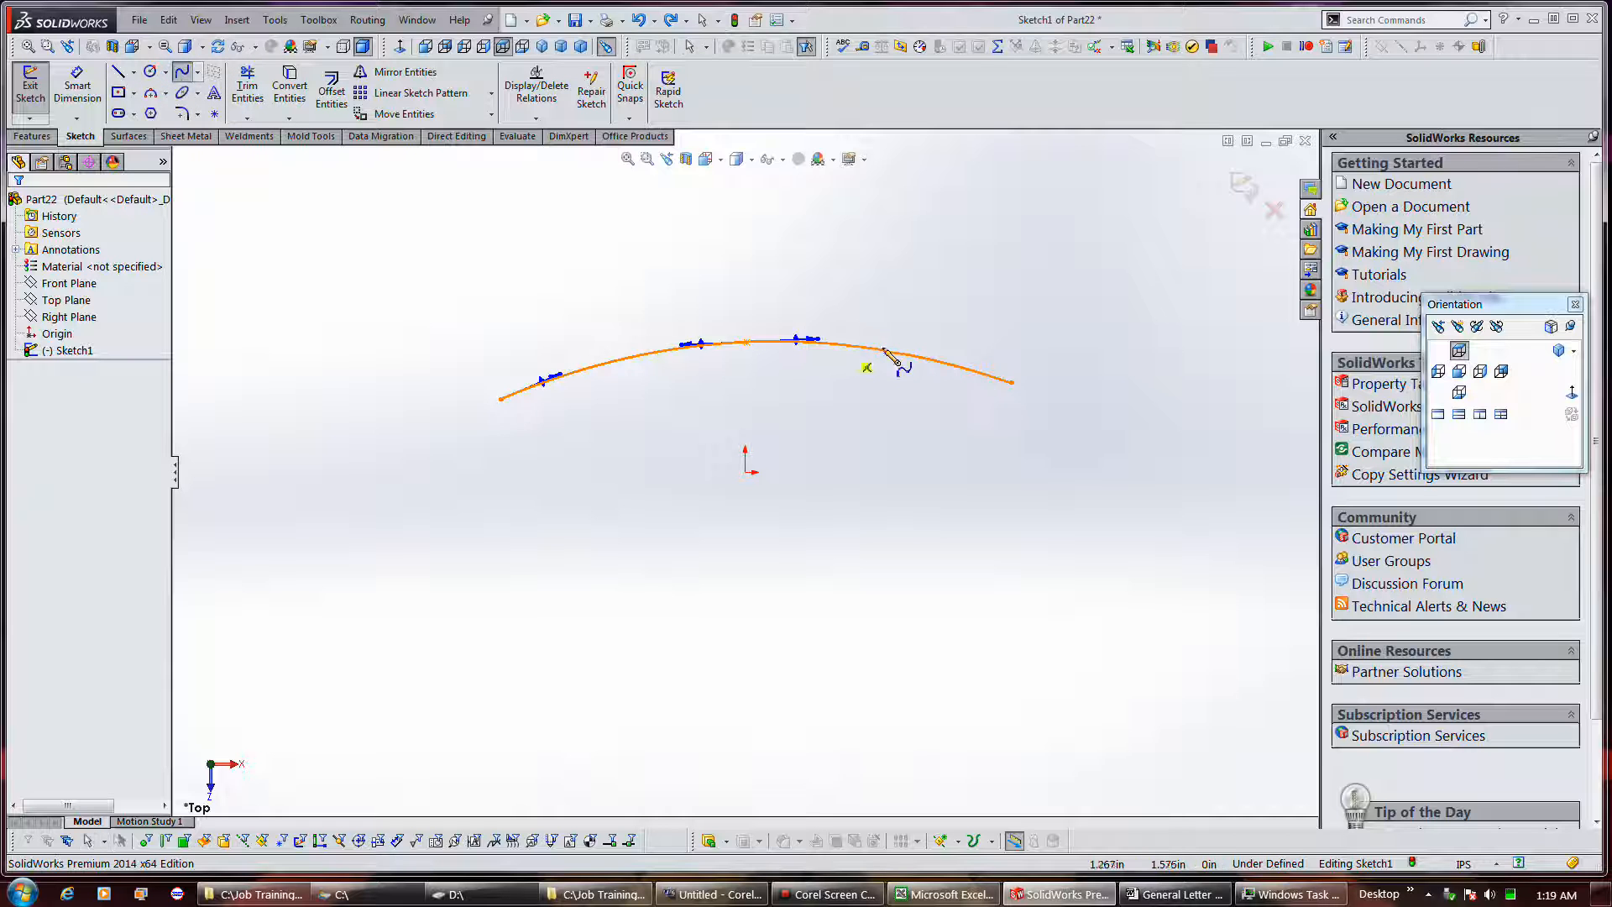
{"action": "left_click", "coordinate": [1011, 382]}
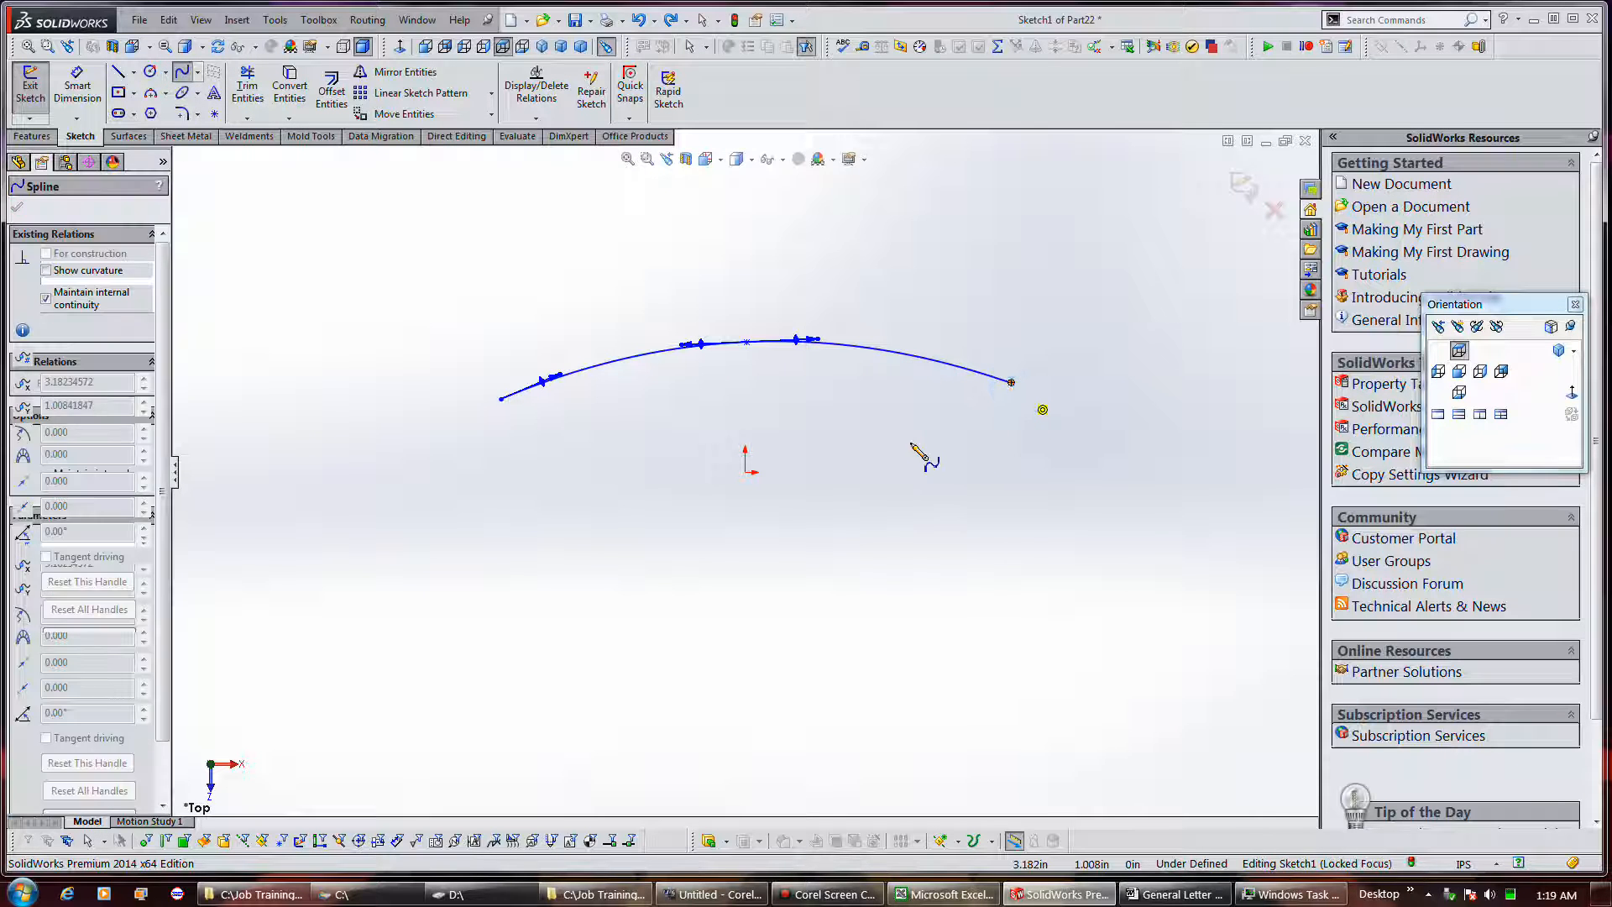
{"action": "left_click", "coordinate": [870, 445]}
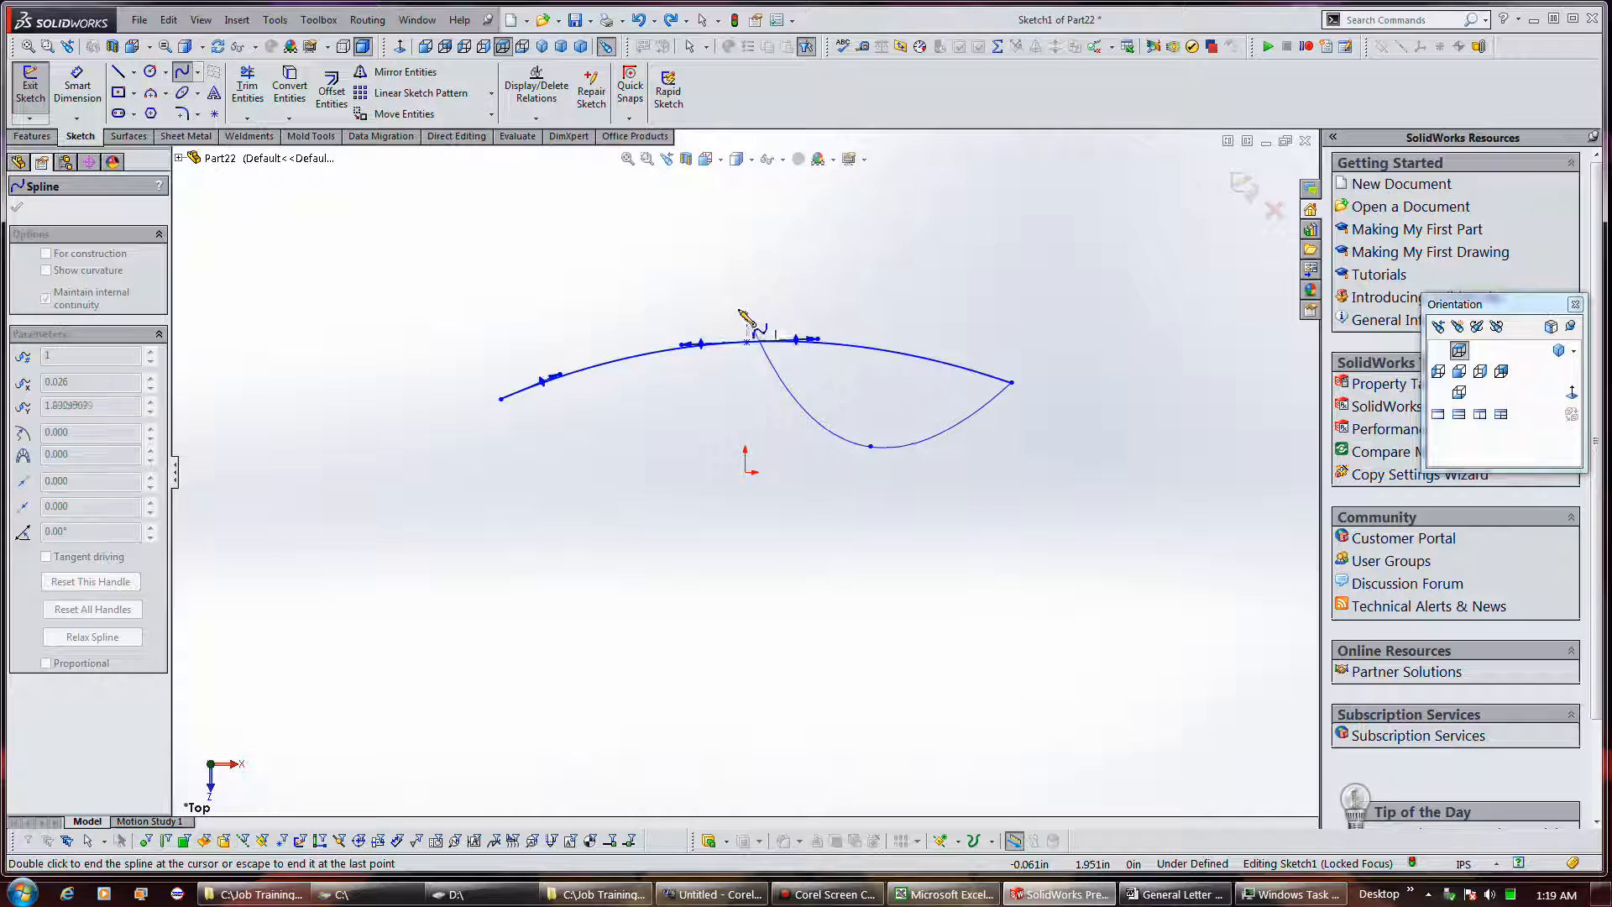
{"action": "left_click", "coordinate": [721, 290]}
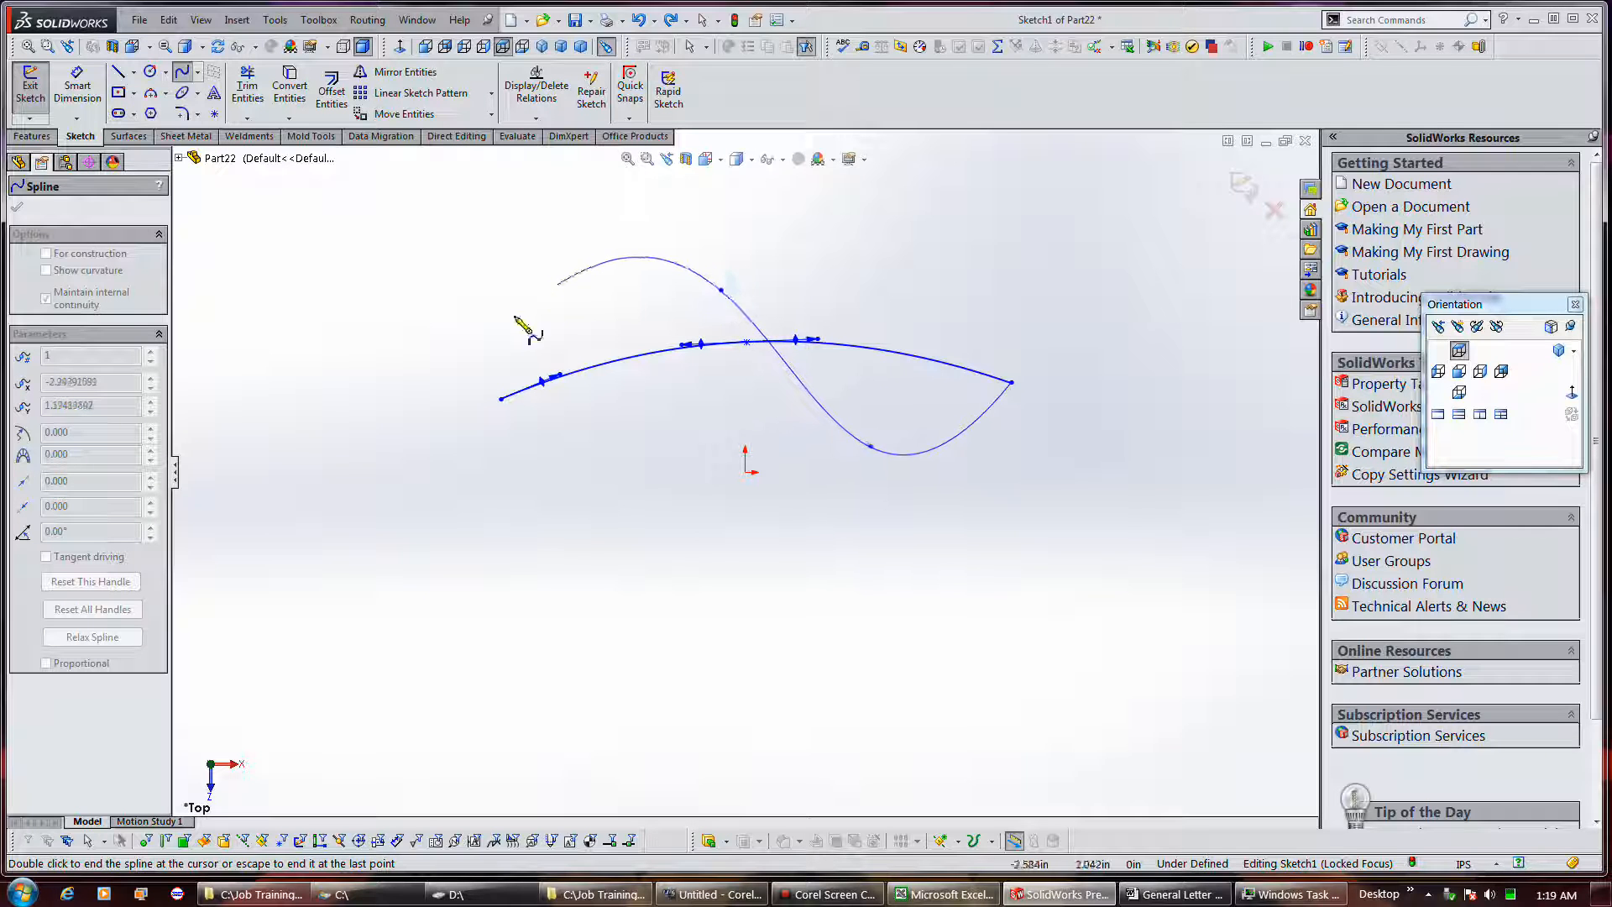
{"action": "left_click", "coordinate": [502, 342]}
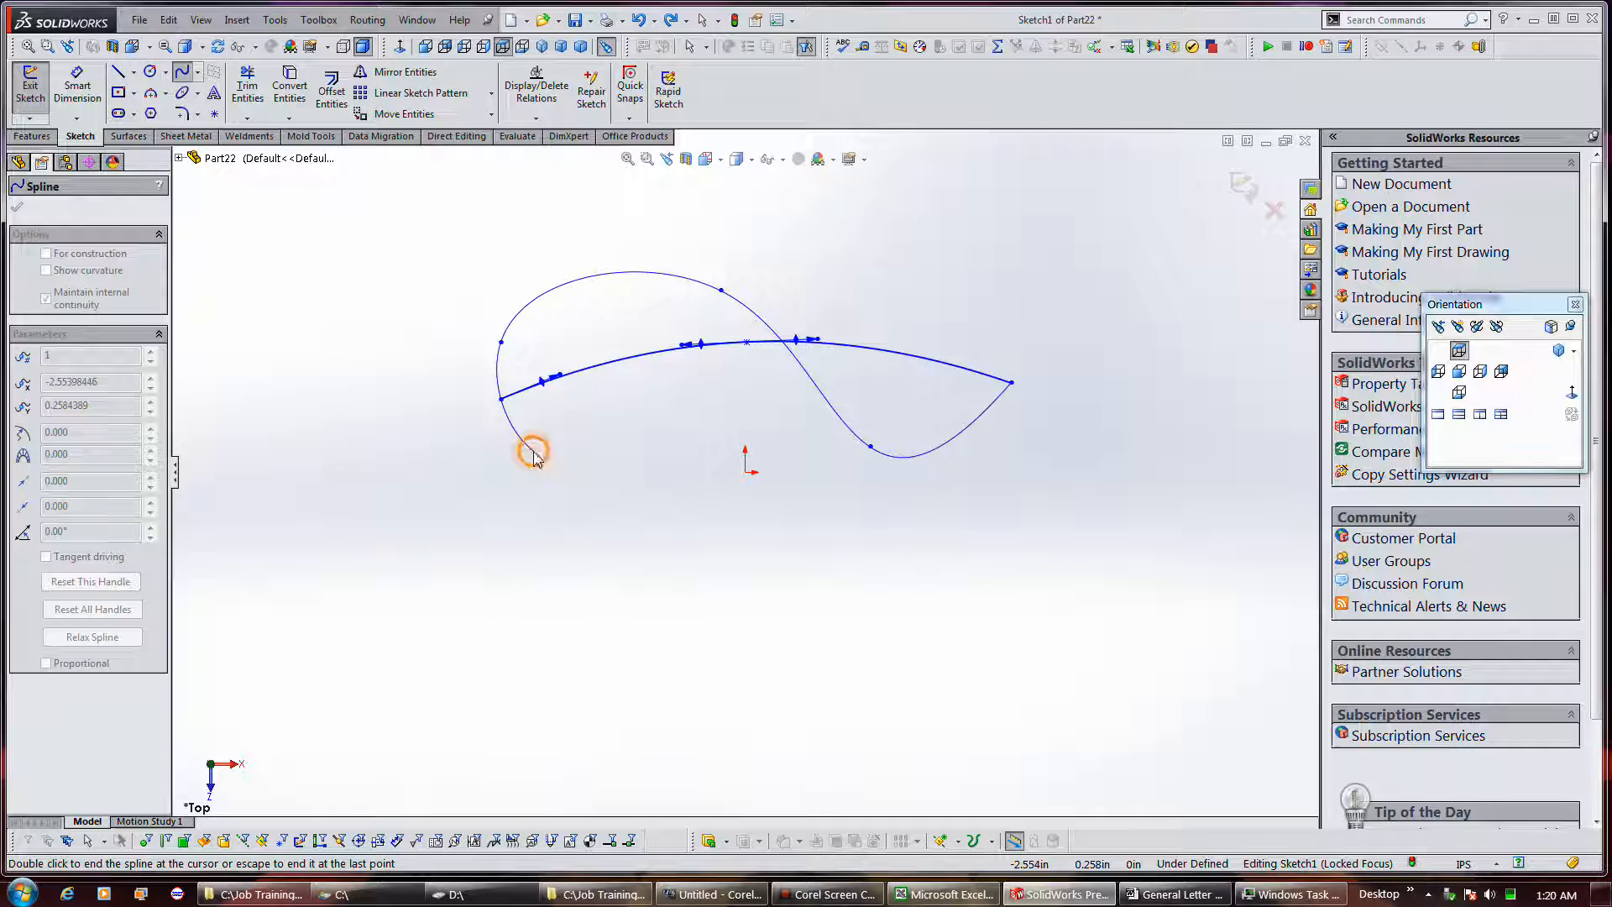
{"action": "right_click", "coordinate": [534, 454]}
{"action": "left_click", "coordinate": [596, 442]}
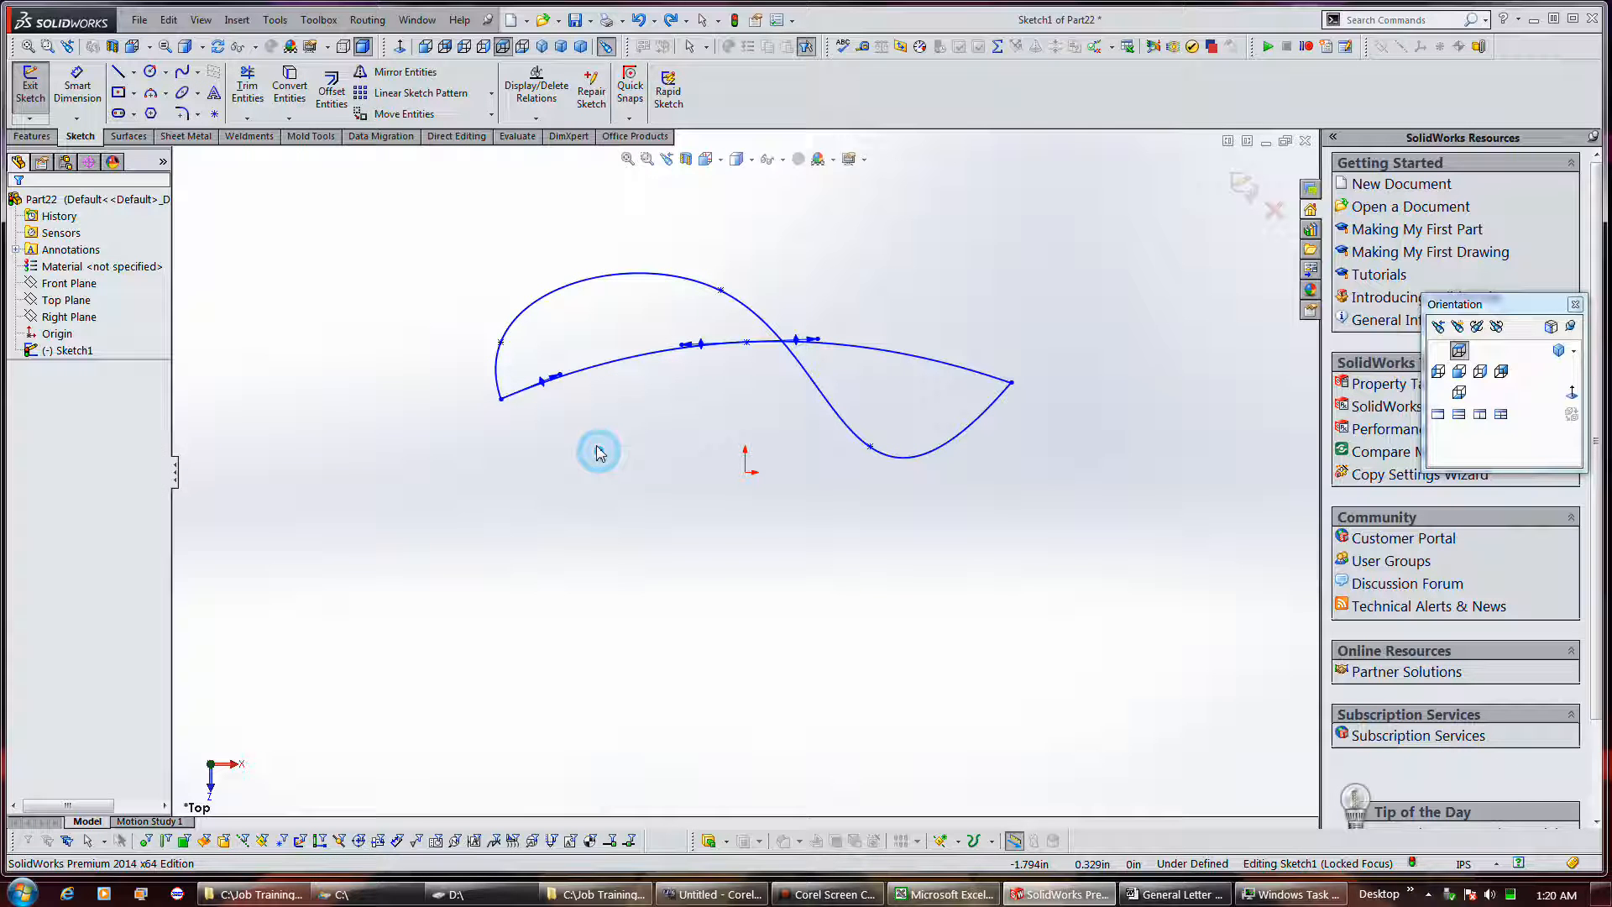
Step: Select both splines near their shared left endpoint and add an Equal Curvature relation between them
{"action": "left_click", "coordinate": [518, 393]}
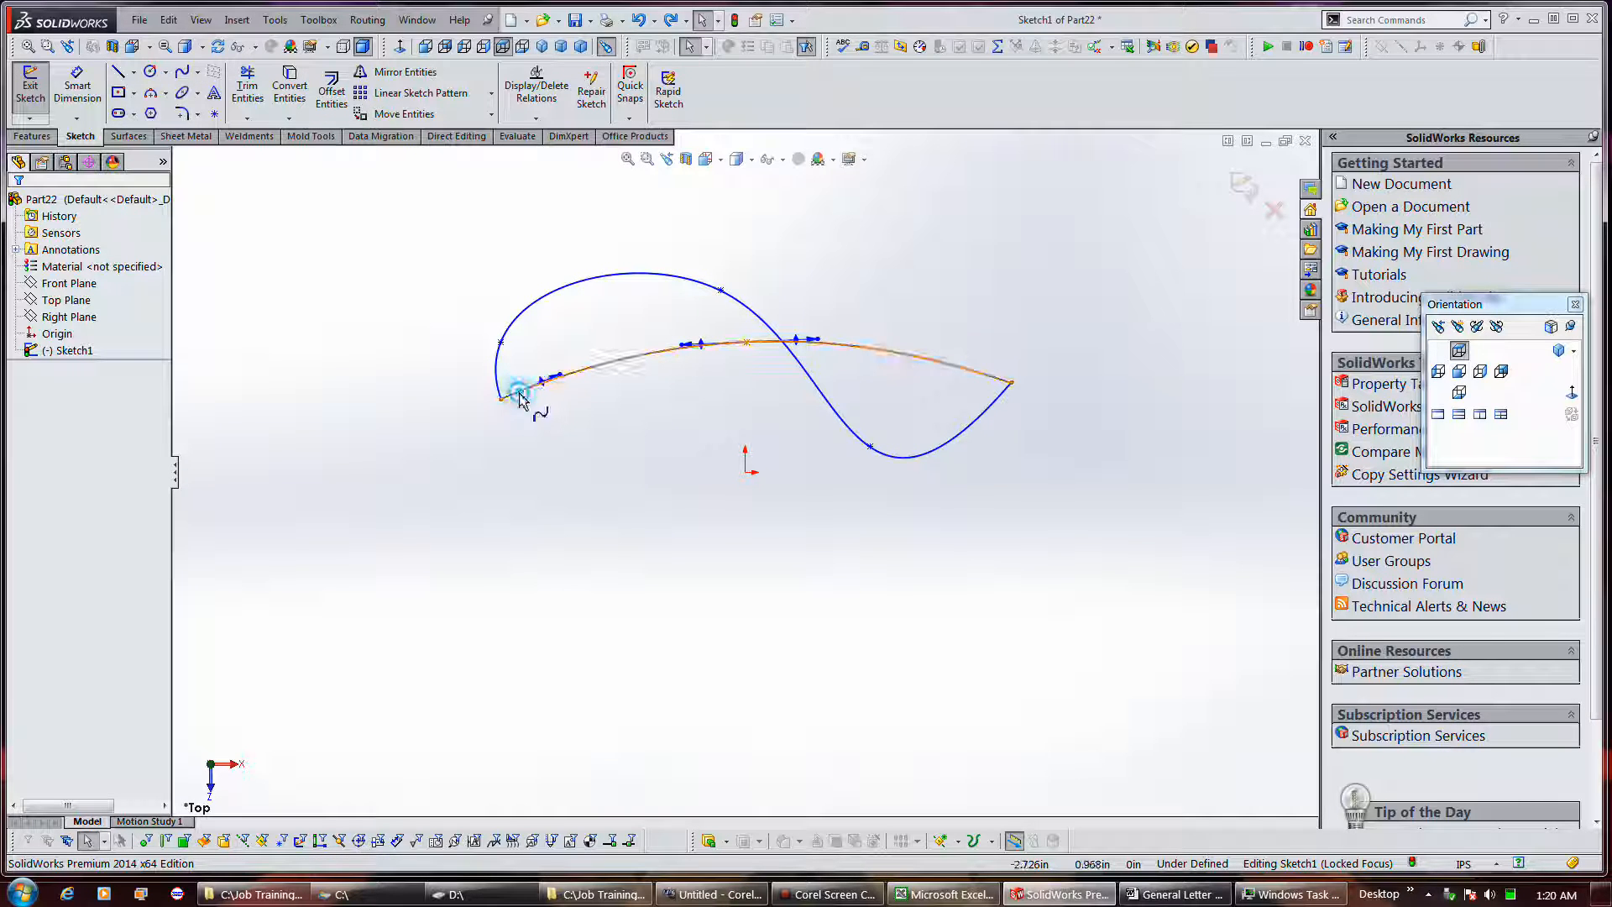
{"action": "left_click", "coordinate": [496, 370], "text": "ctrl"}
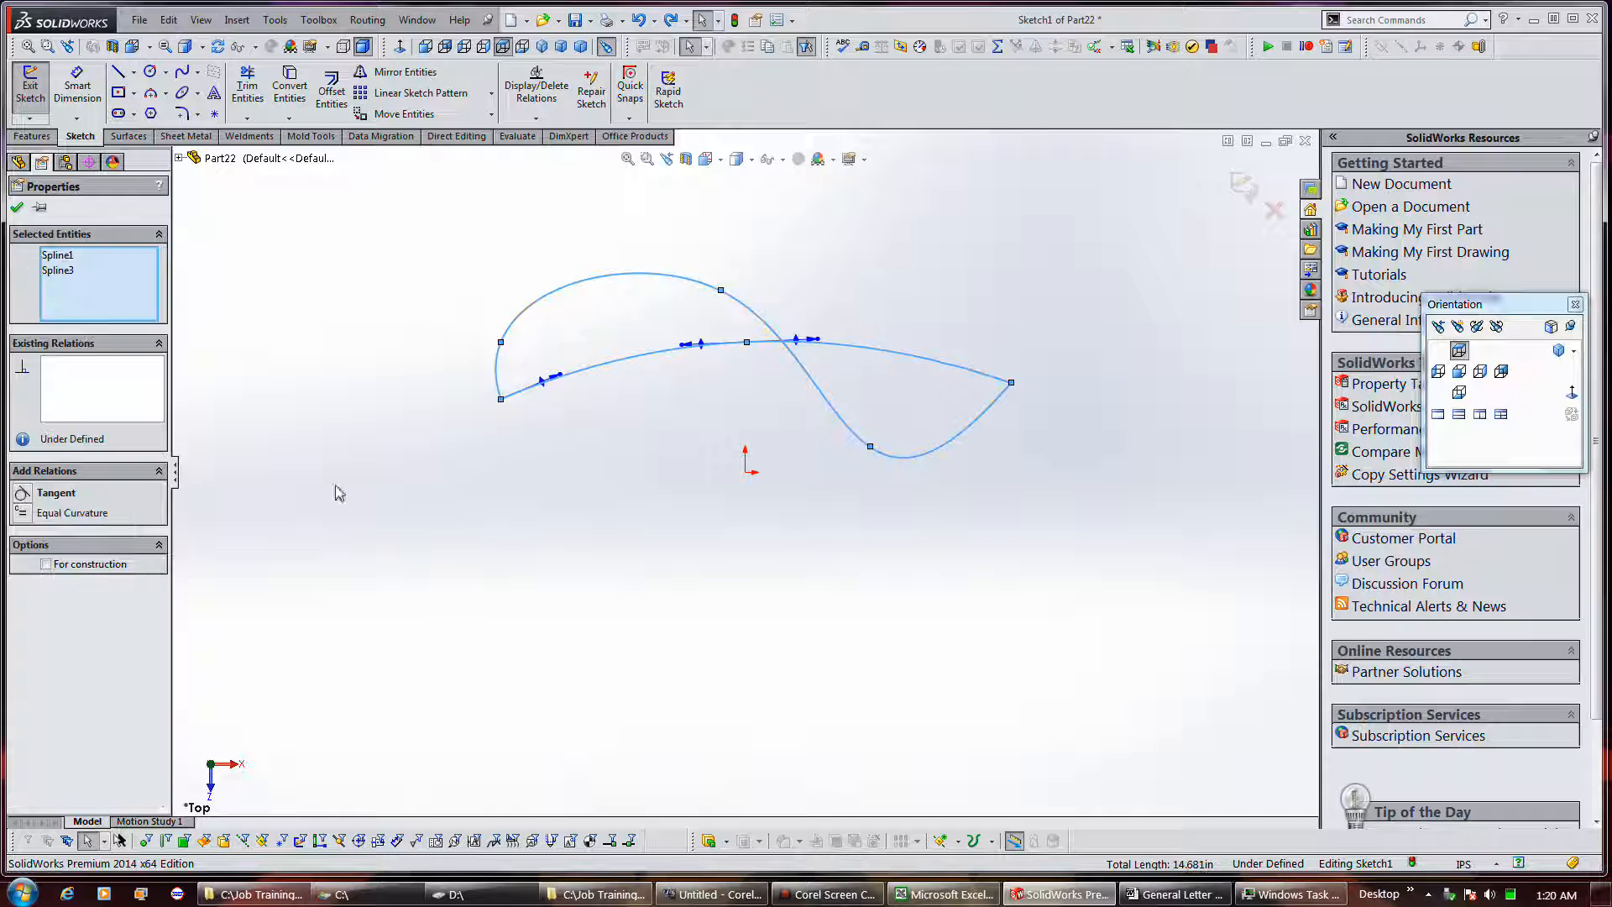
{"action": "left_click", "coordinate": [70, 513]}
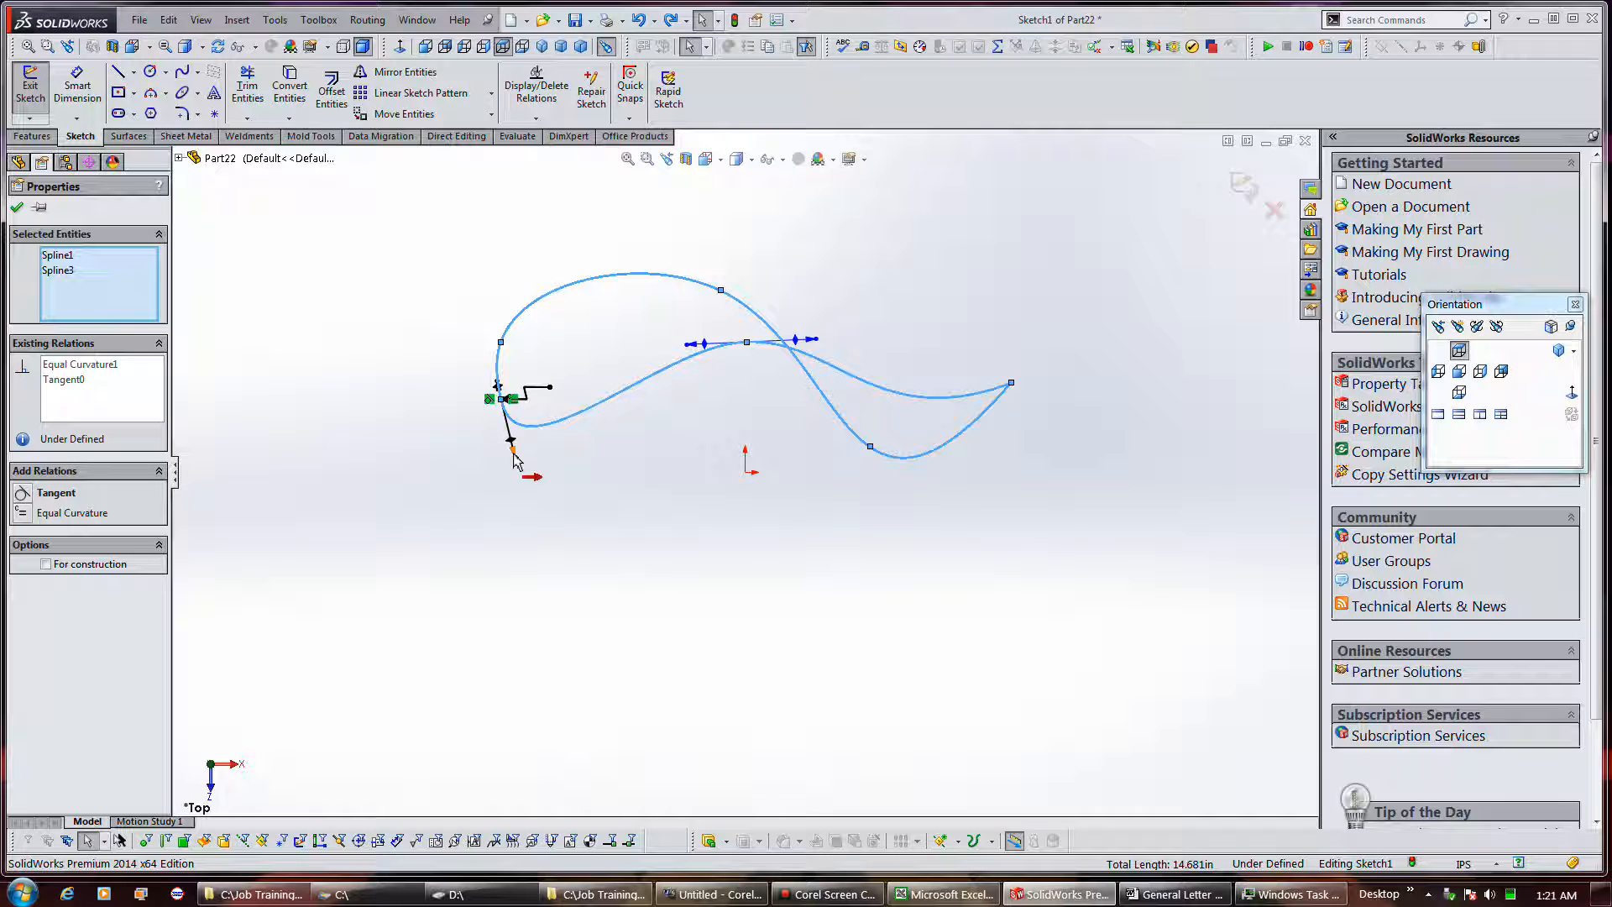
Step: Adjust the tangency handle and the curvature handle at the splines' shared left endpoint
{"action": "mouse_move", "coordinate": [517, 462]}
{"action": "left_mouse_down"}
{"action": "mouse_move", "coordinate": [516, 498]}
{"action": "mouse_move", "coordinate": [581, 514]}
{"action": "mouse_move", "coordinate": [515, 456]}
{"action": "left_mouse_up"}
{"action": "left_click", "coordinate": [570, 415]}
{"action": "left_click_drag", "start_coordinate": [584, 386], "coordinate": [550, 386]}
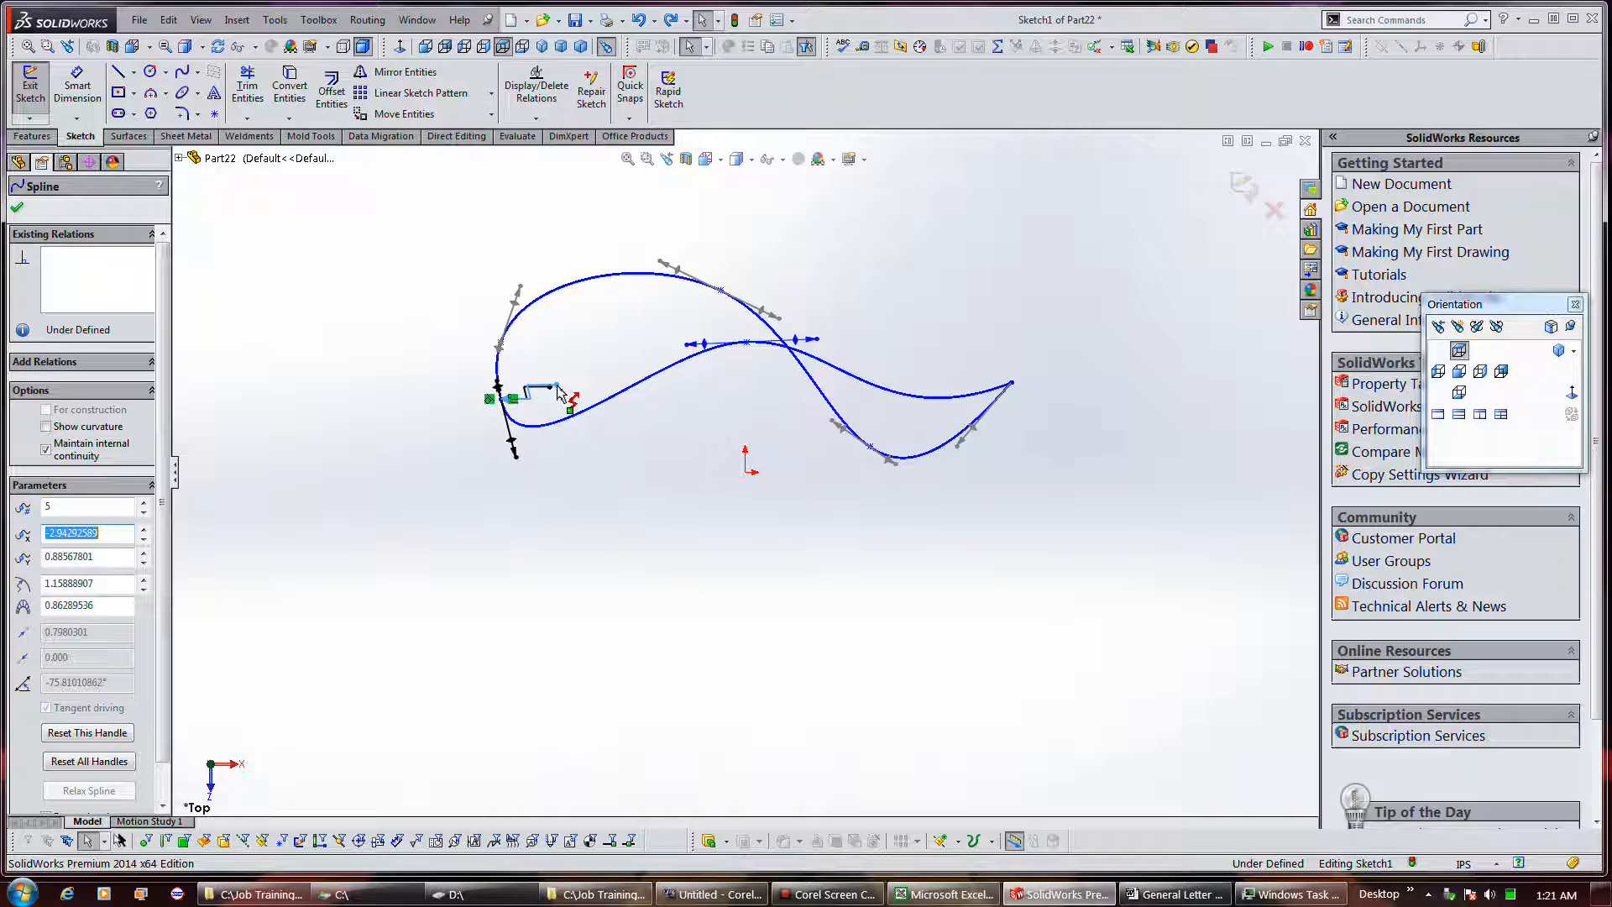
Step: Delete both splines and sketch a new three-point arched spline above the origin
{"action": "key", "text": "Delete"}
{"action": "left_click", "coordinate": [181, 71]}
{"action": "left_click", "coordinate": [536, 419]}
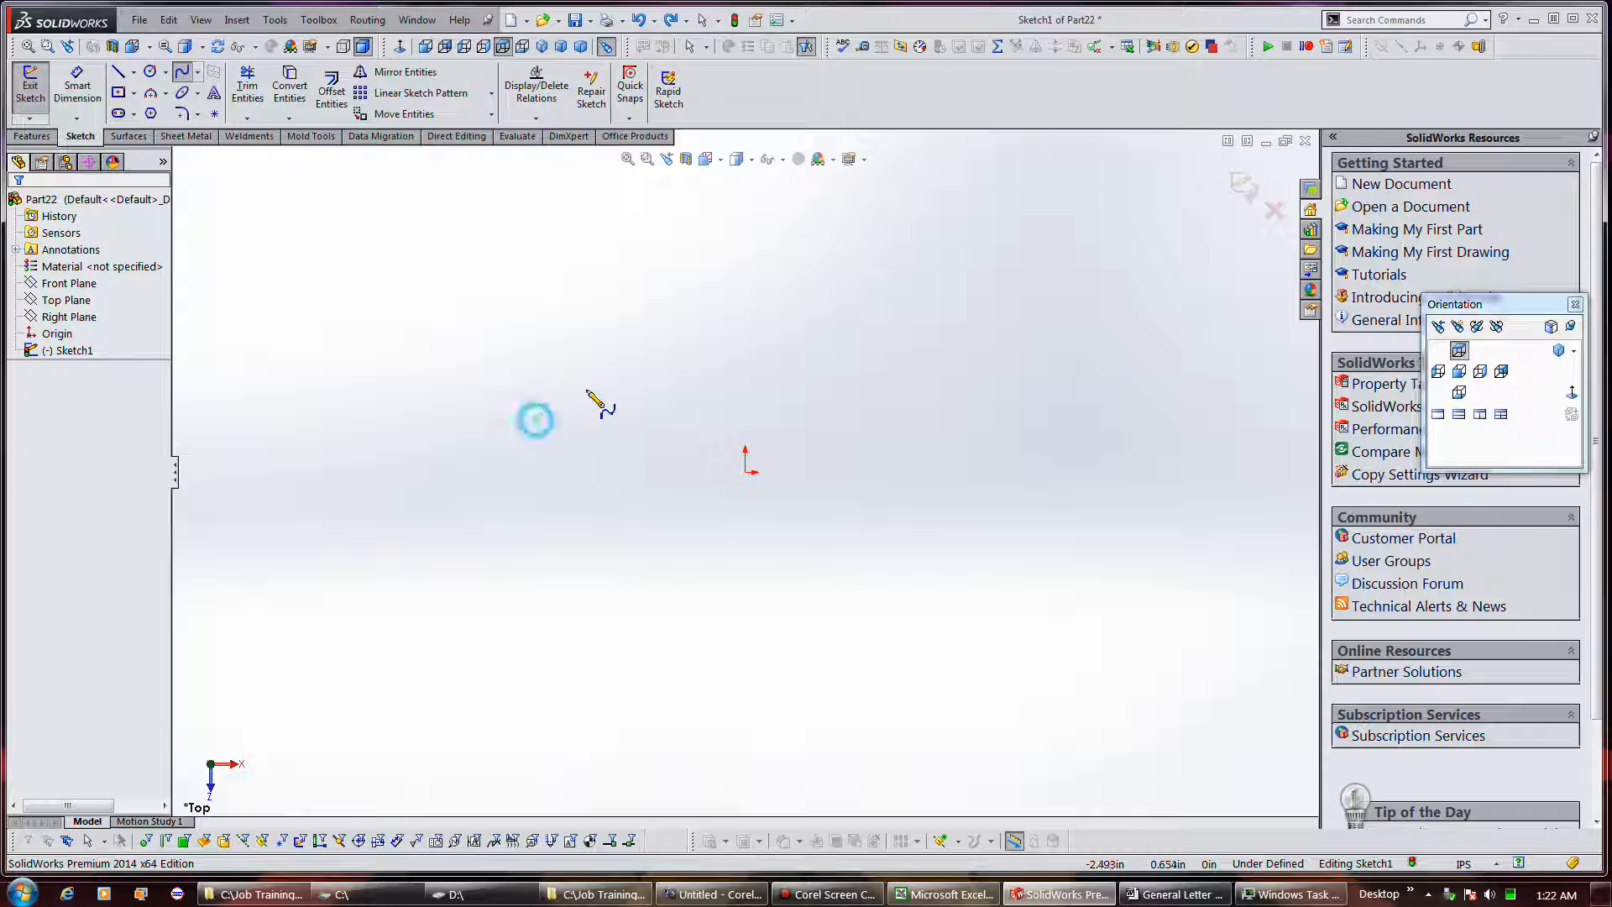
{"action": "left_click", "coordinate": [720, 320]}
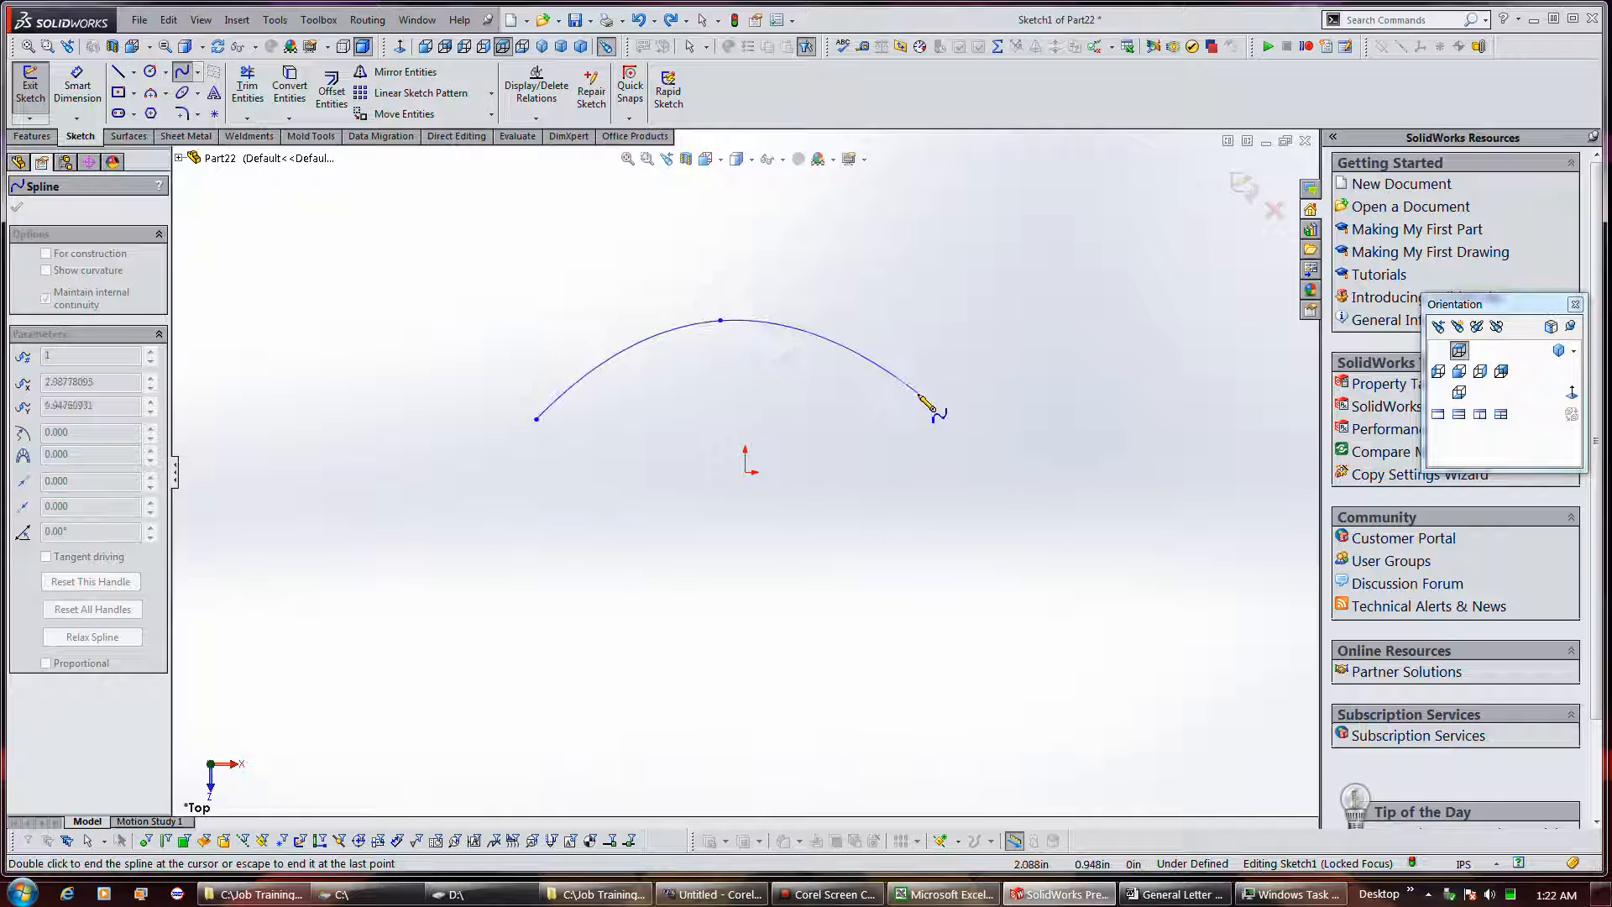
{"action": "double_click", "coordinate": [918, 393]}
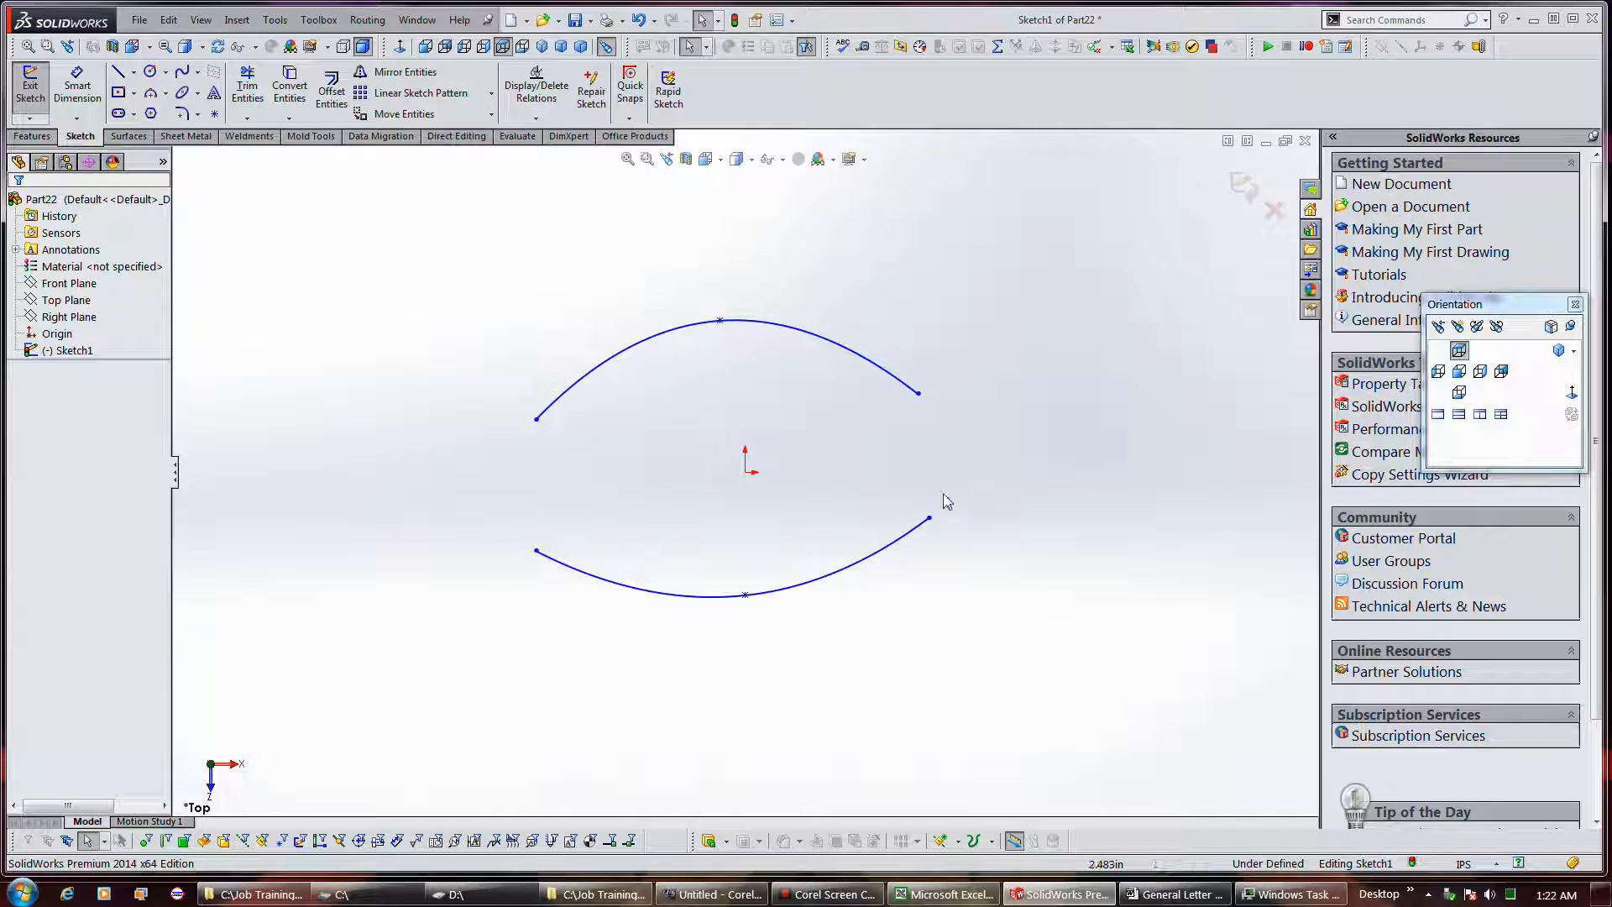
Step: Move the lower spline's right endpoint onto the upper spline's right endpoint so the two splines join
{"action": "left_click_drag", "start_coordinate": [930, 519], "coordinate": [921, 401]}
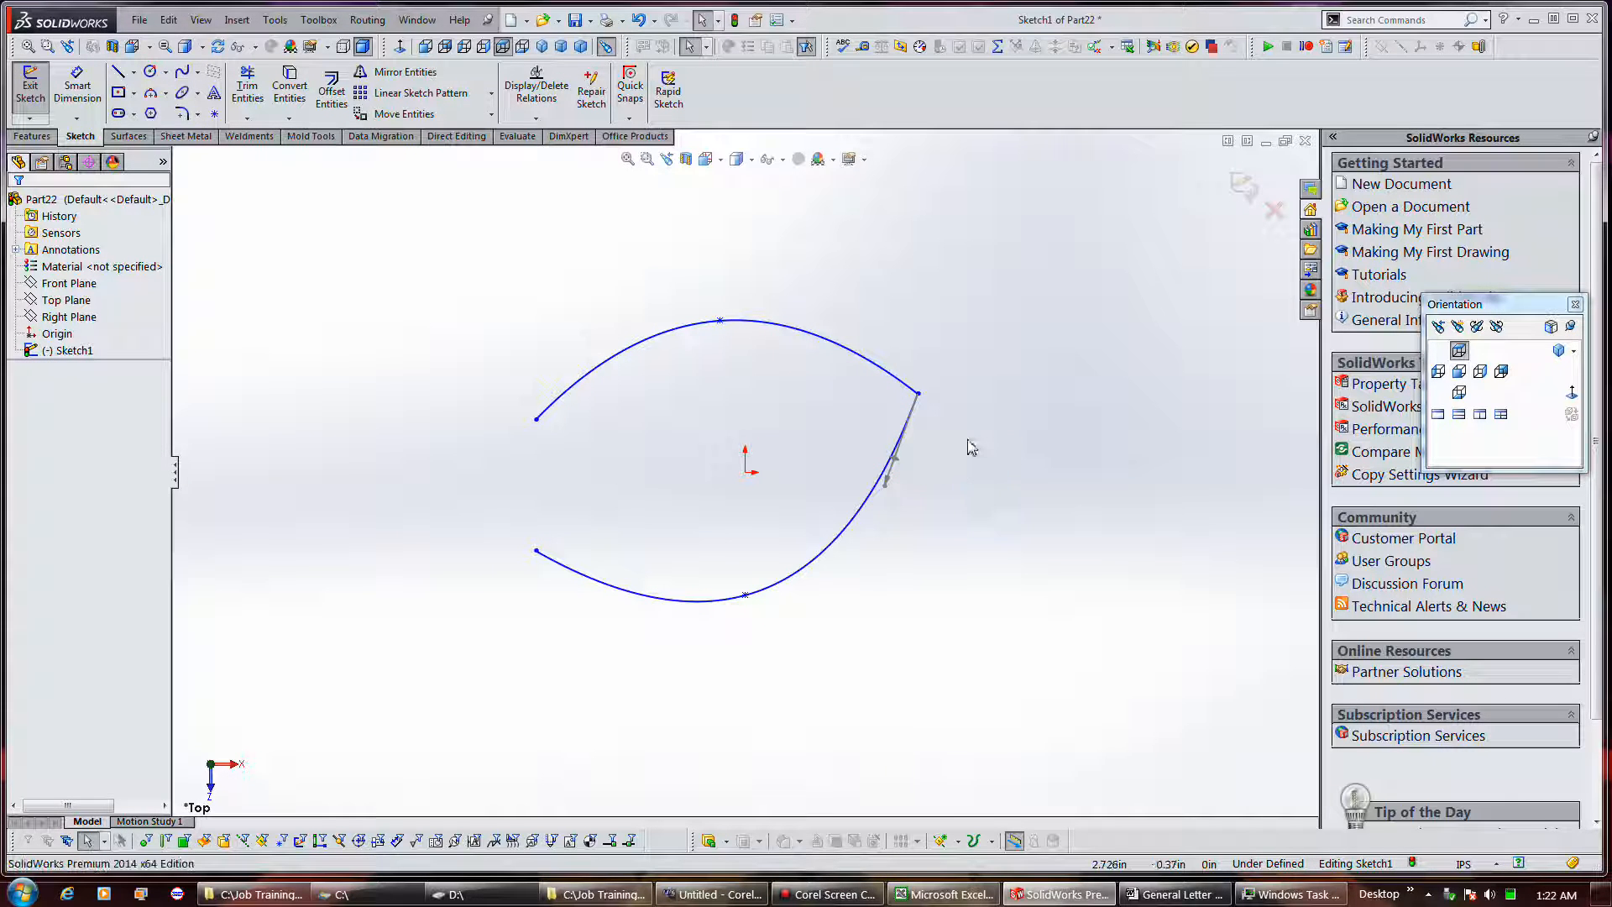
{"action": "left_click", "coordinate": [864, 502]}
{"action": "left_click", "coordinate": [1003, 534]}
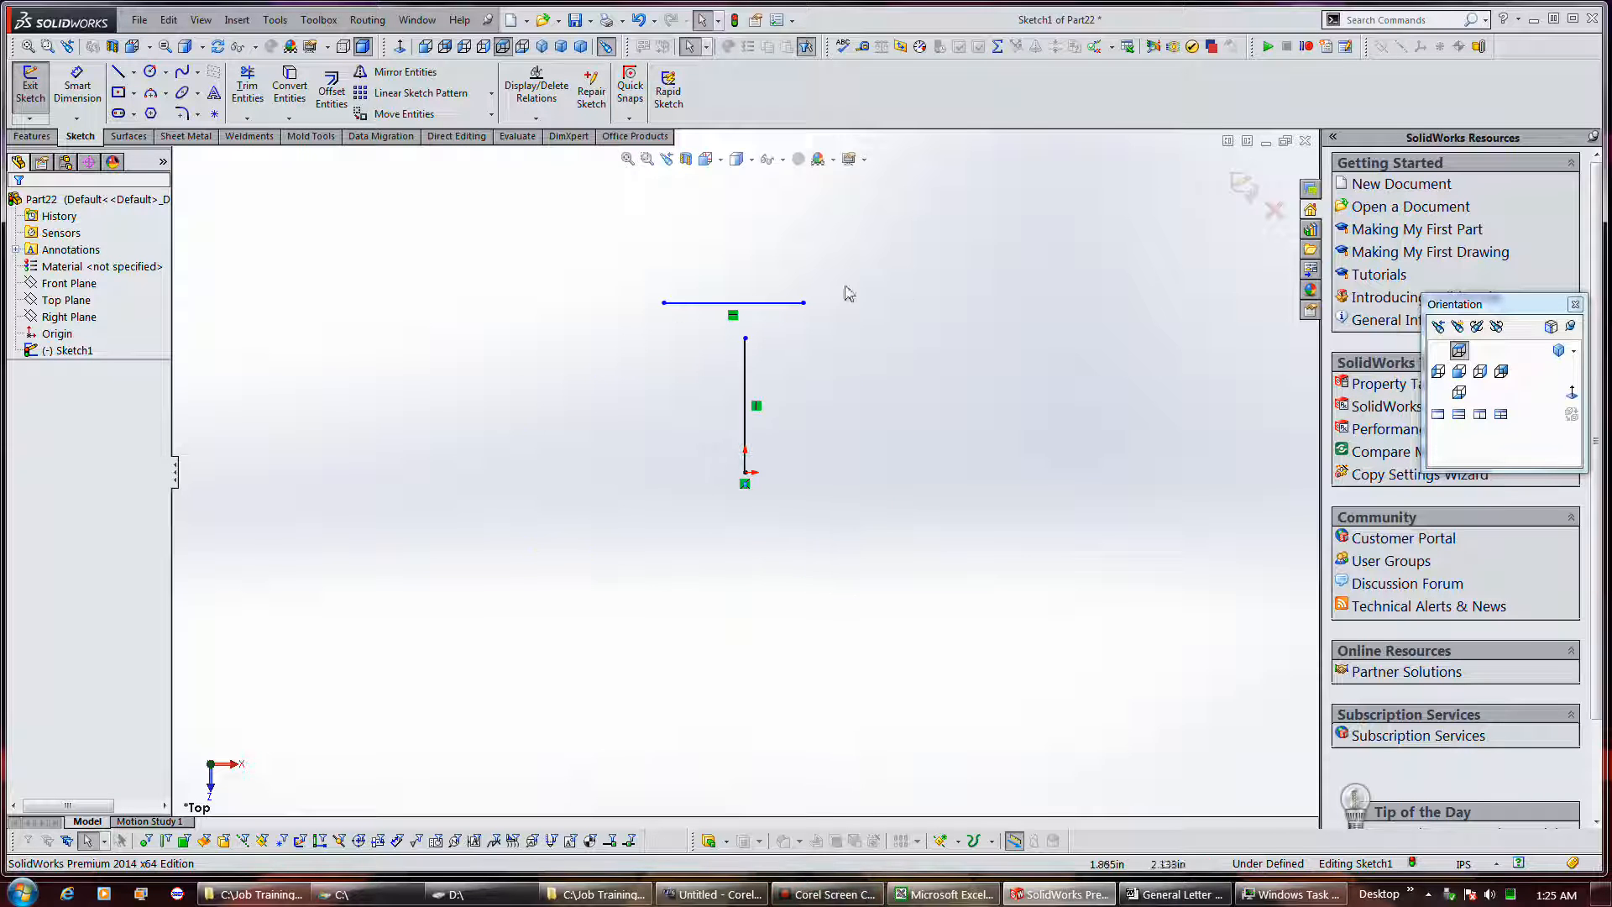
Step: Select the horizontal line's midpoint and make it Coincident with the vertical line that rises from the origin
{"action": "left_click", "coordinate": [827, 283]}
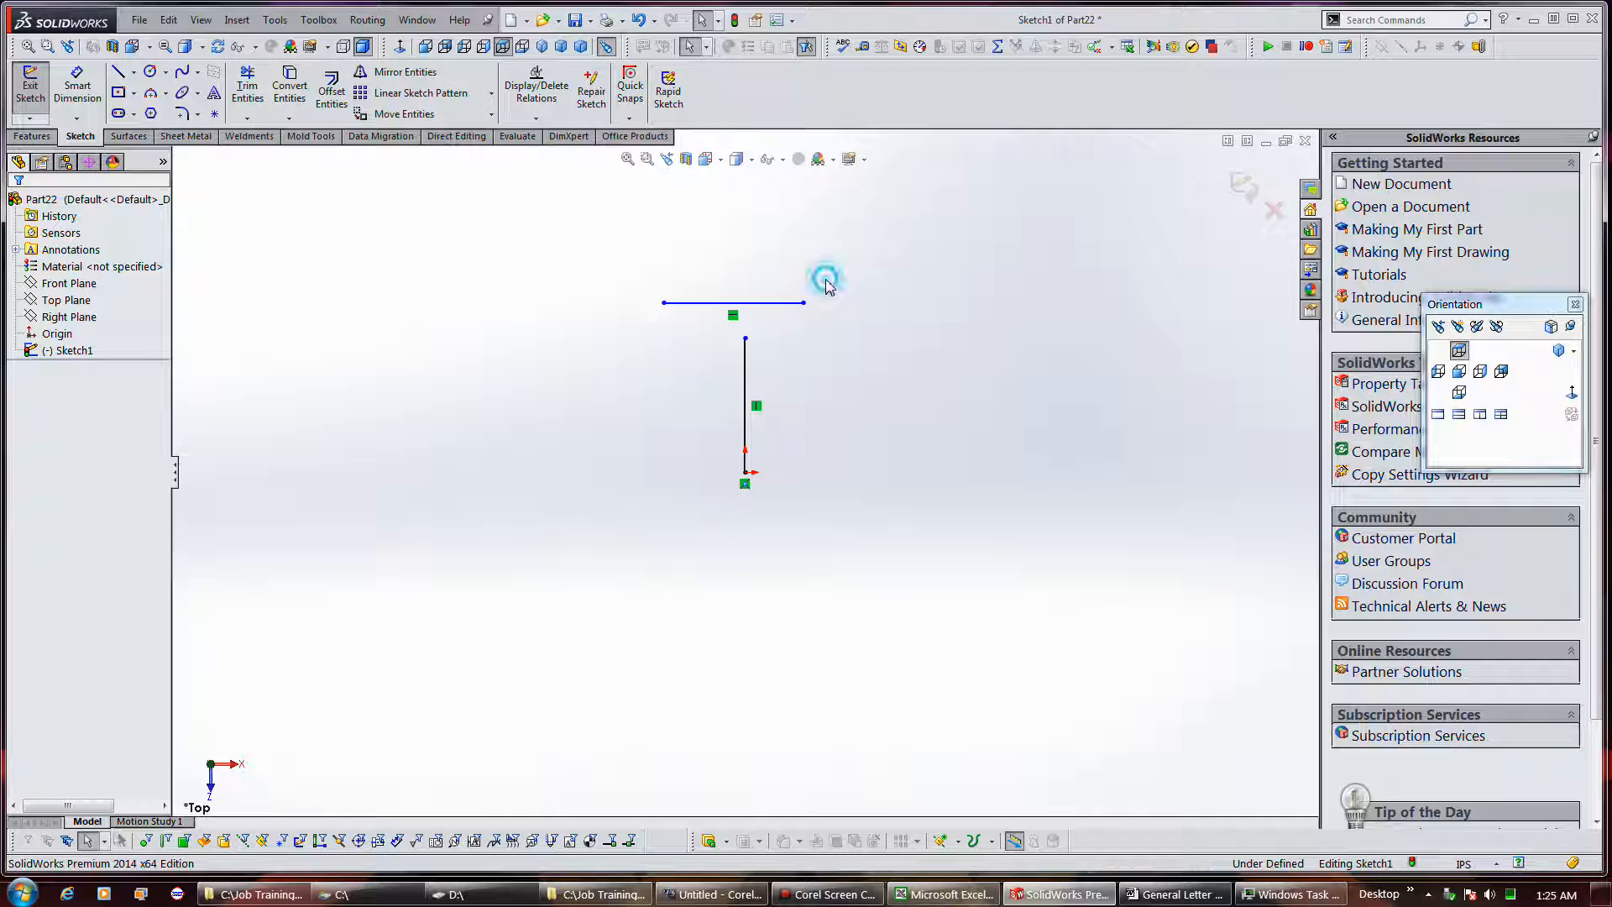
{"action": "left_click", "coordinate": [765, 304]}
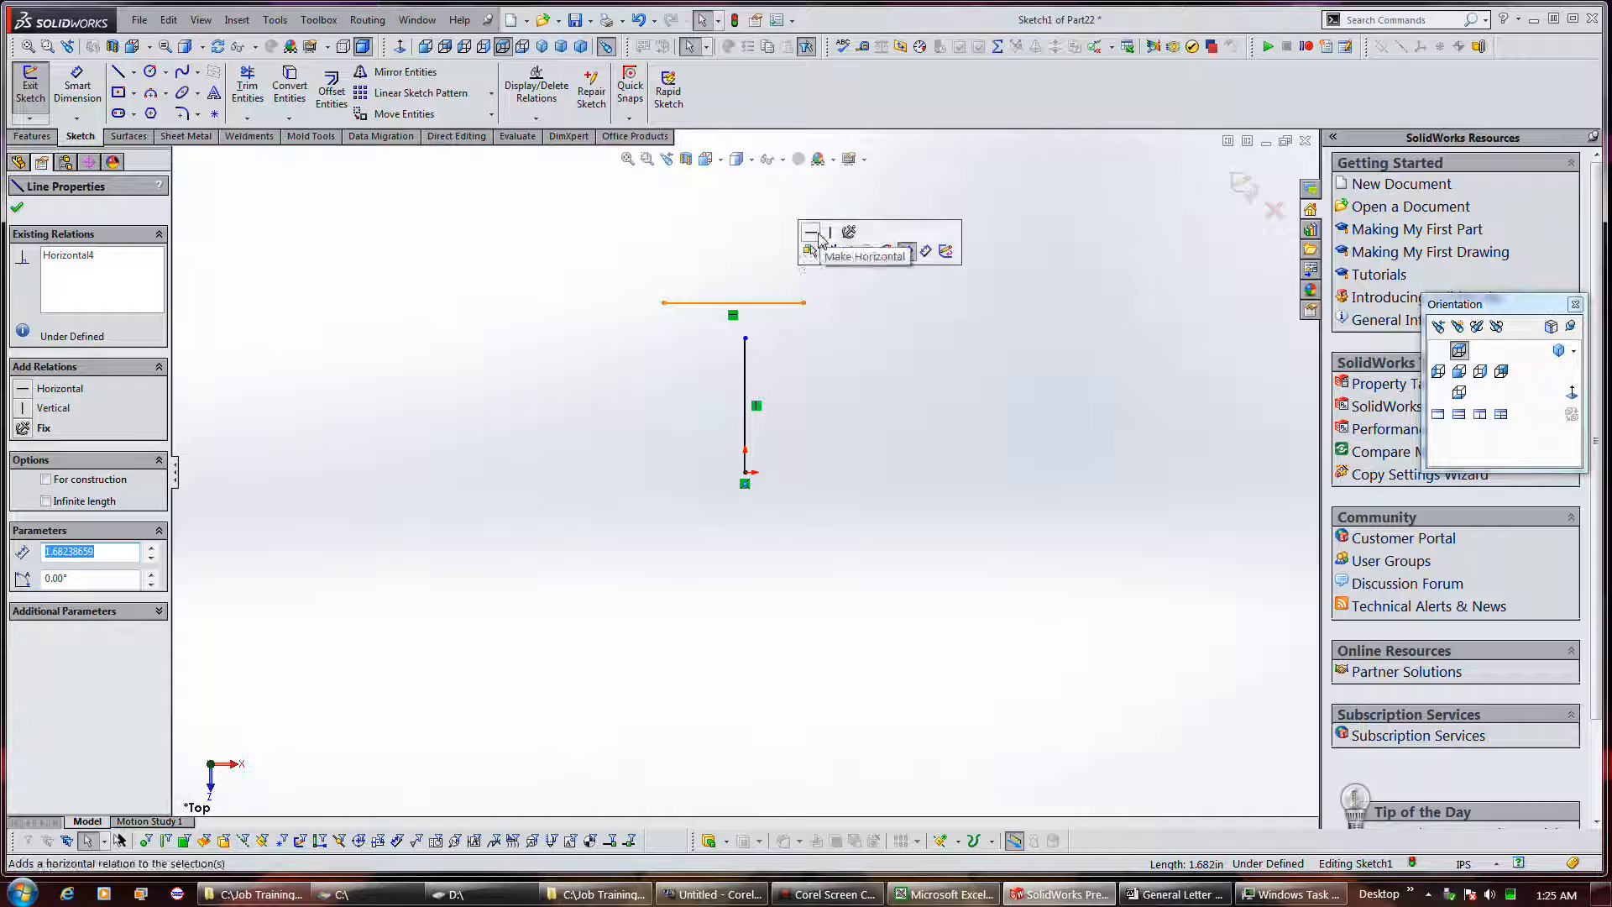
{"action": "right_click", "coordinate": [782, 304]}
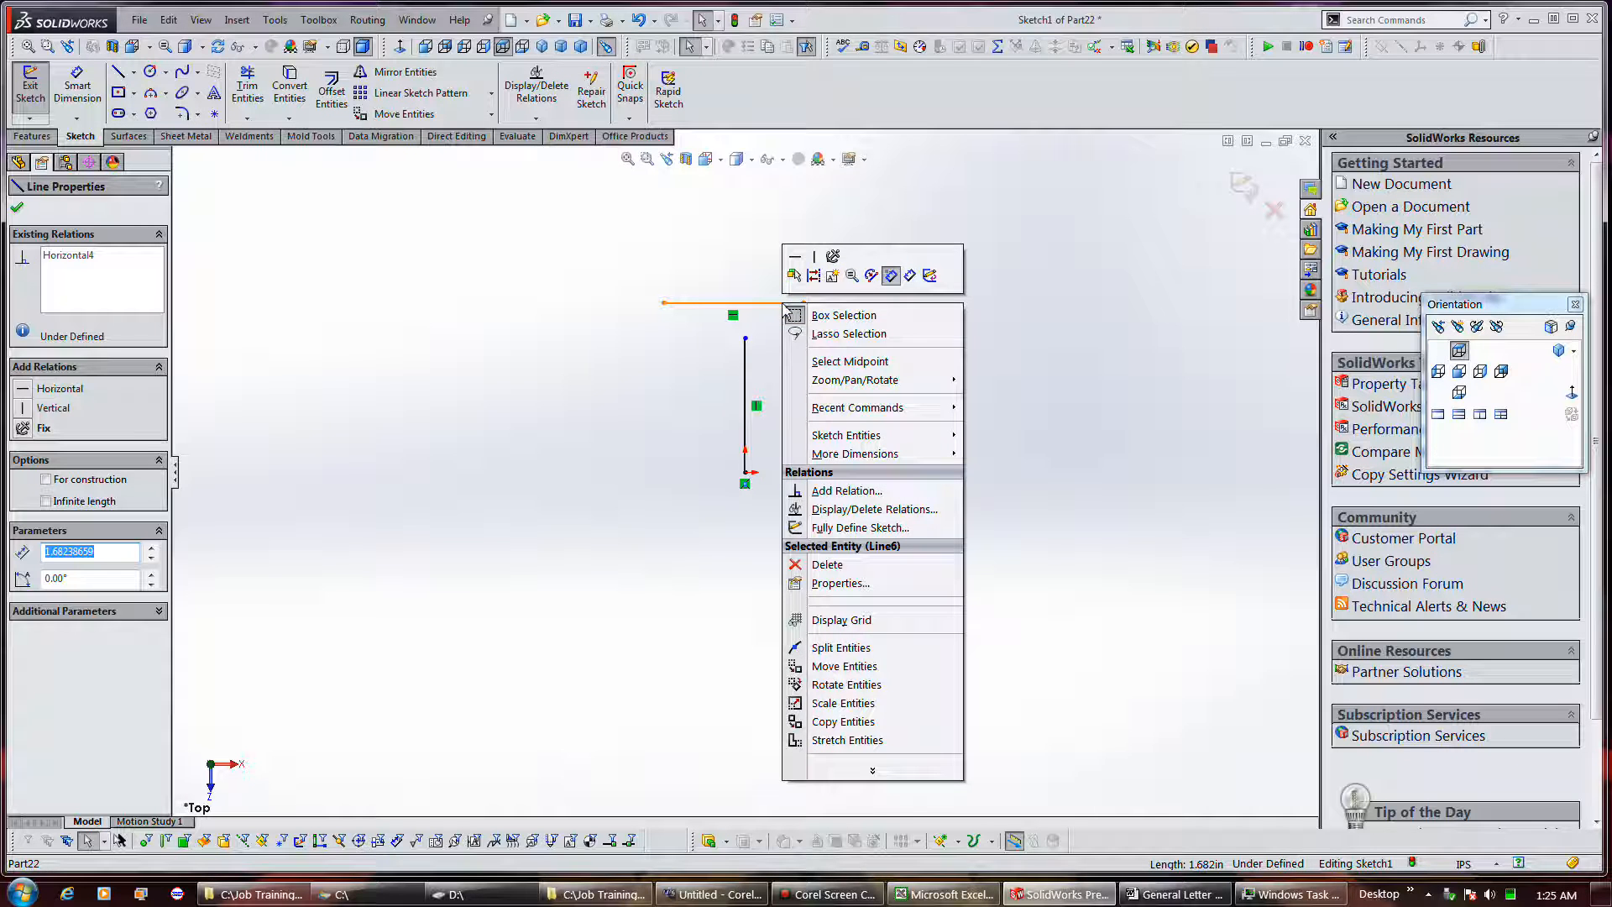
{"action": "left_click", "coordinate": [849, 361]}
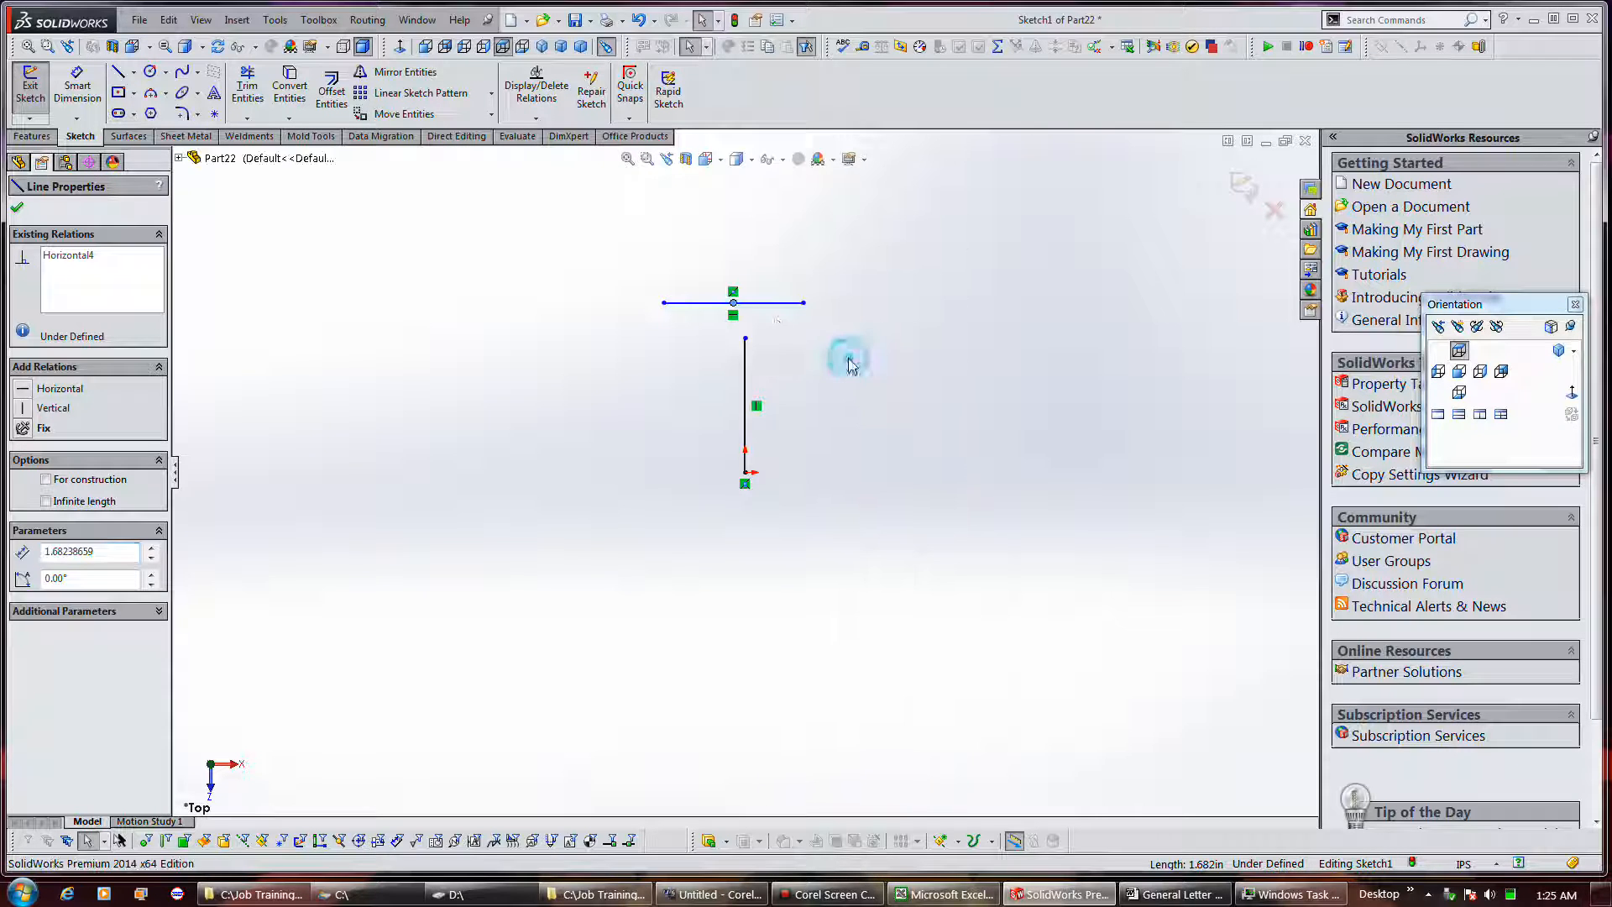
{"action": "left_click", "coordinate": [734, 304]}
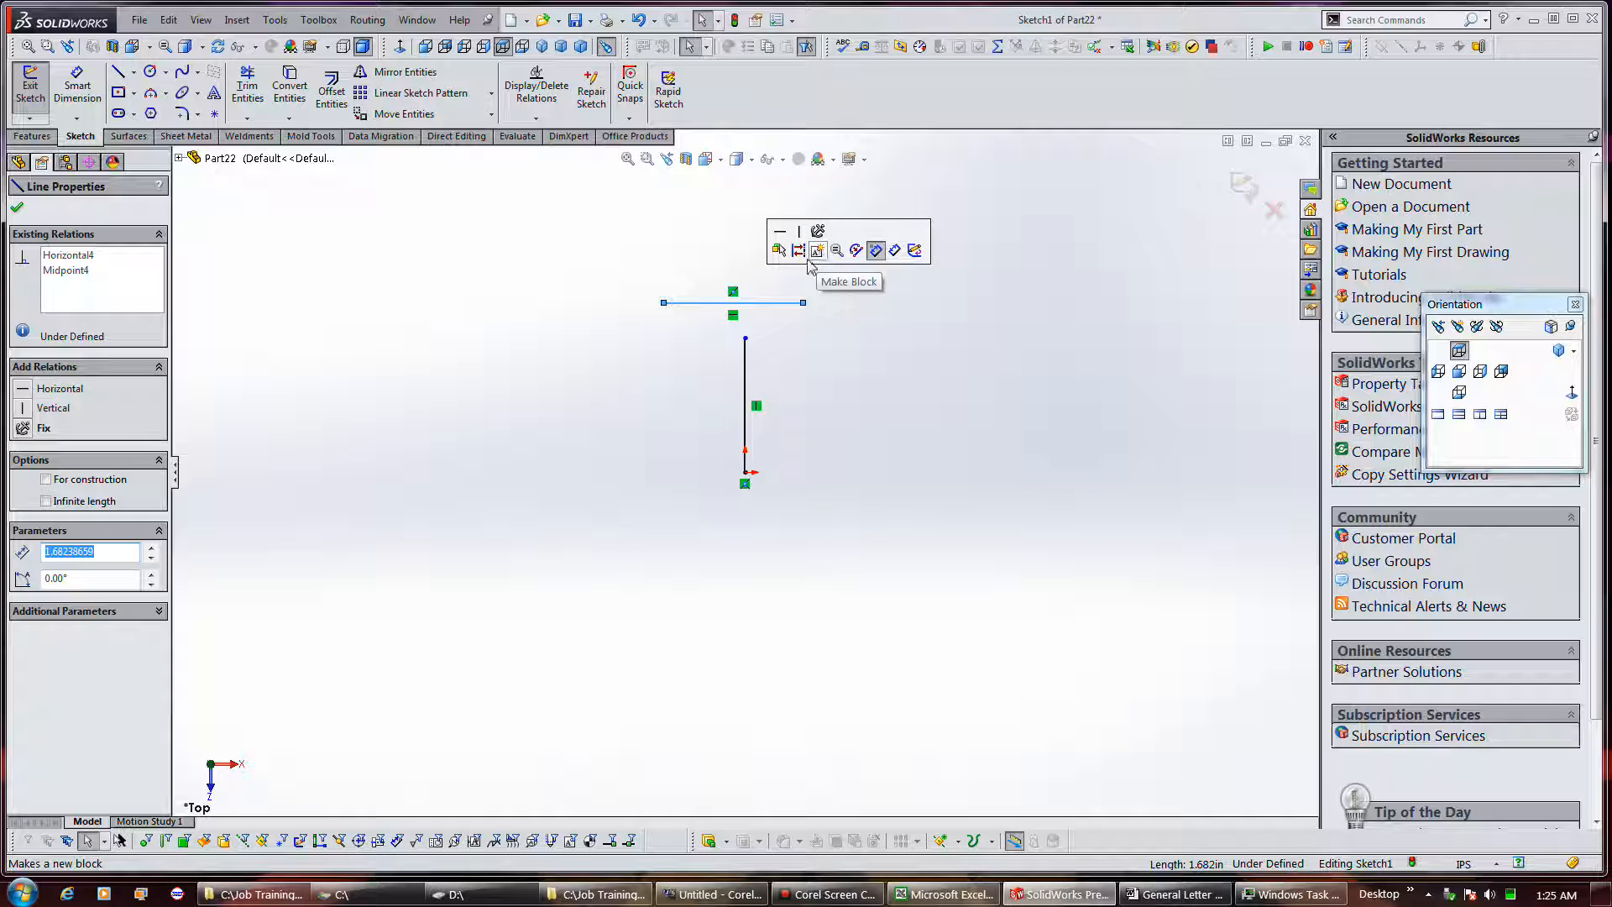
{"action": "left_click", "coordinate": [767, 303]}
{"action": "right_click", "coordinate": [766, 303]}
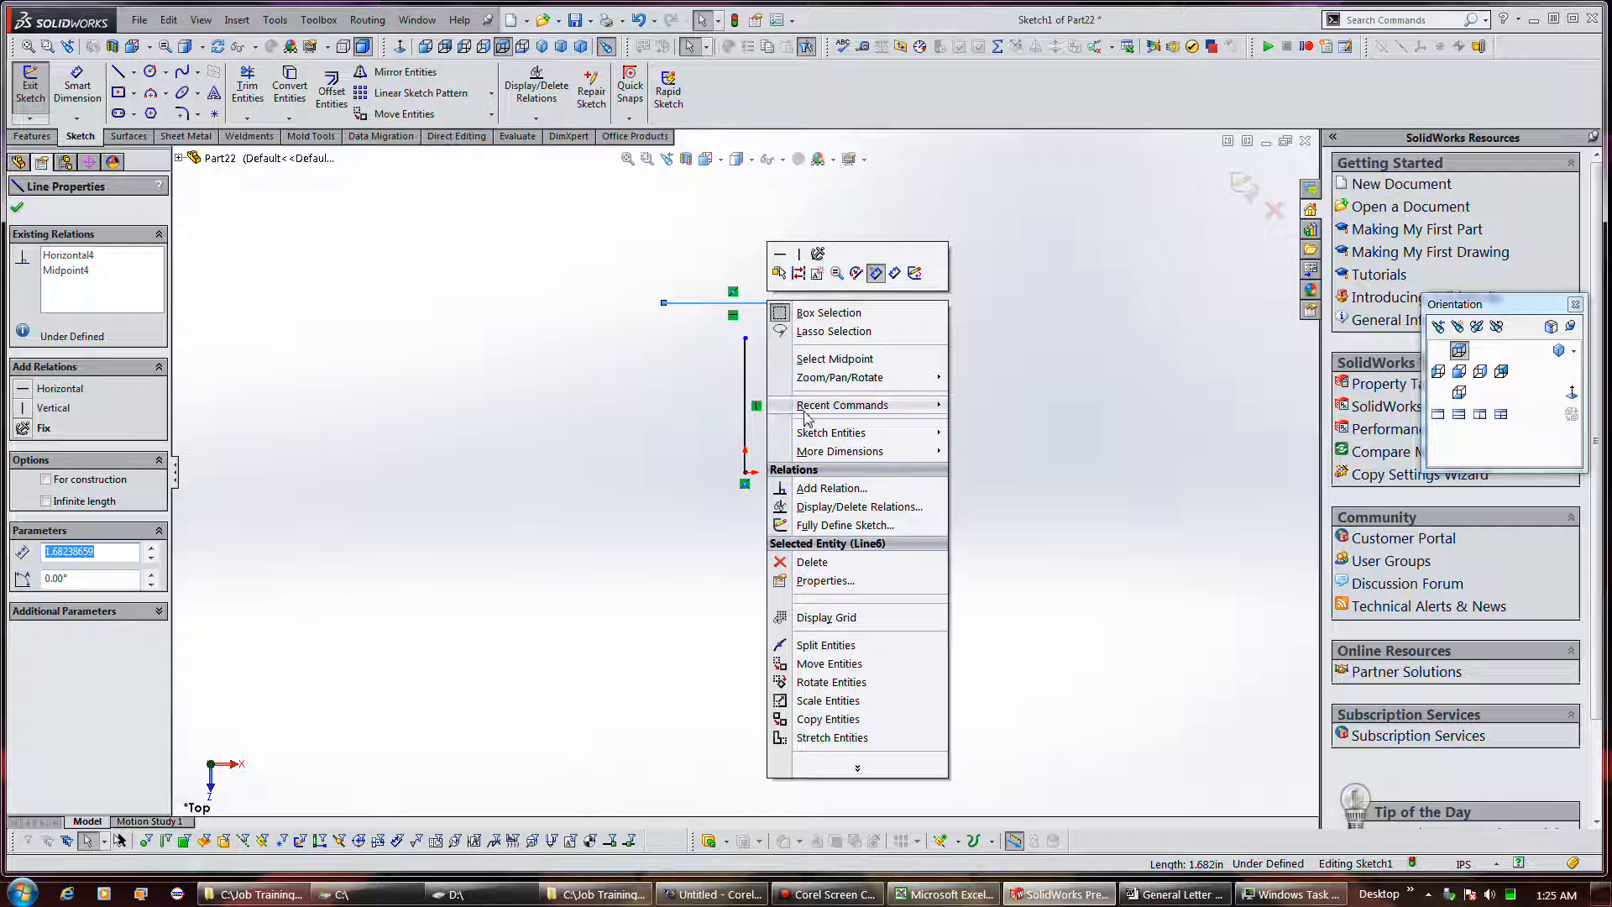
{"action": "left_click", "coordinate": [822, 359]}
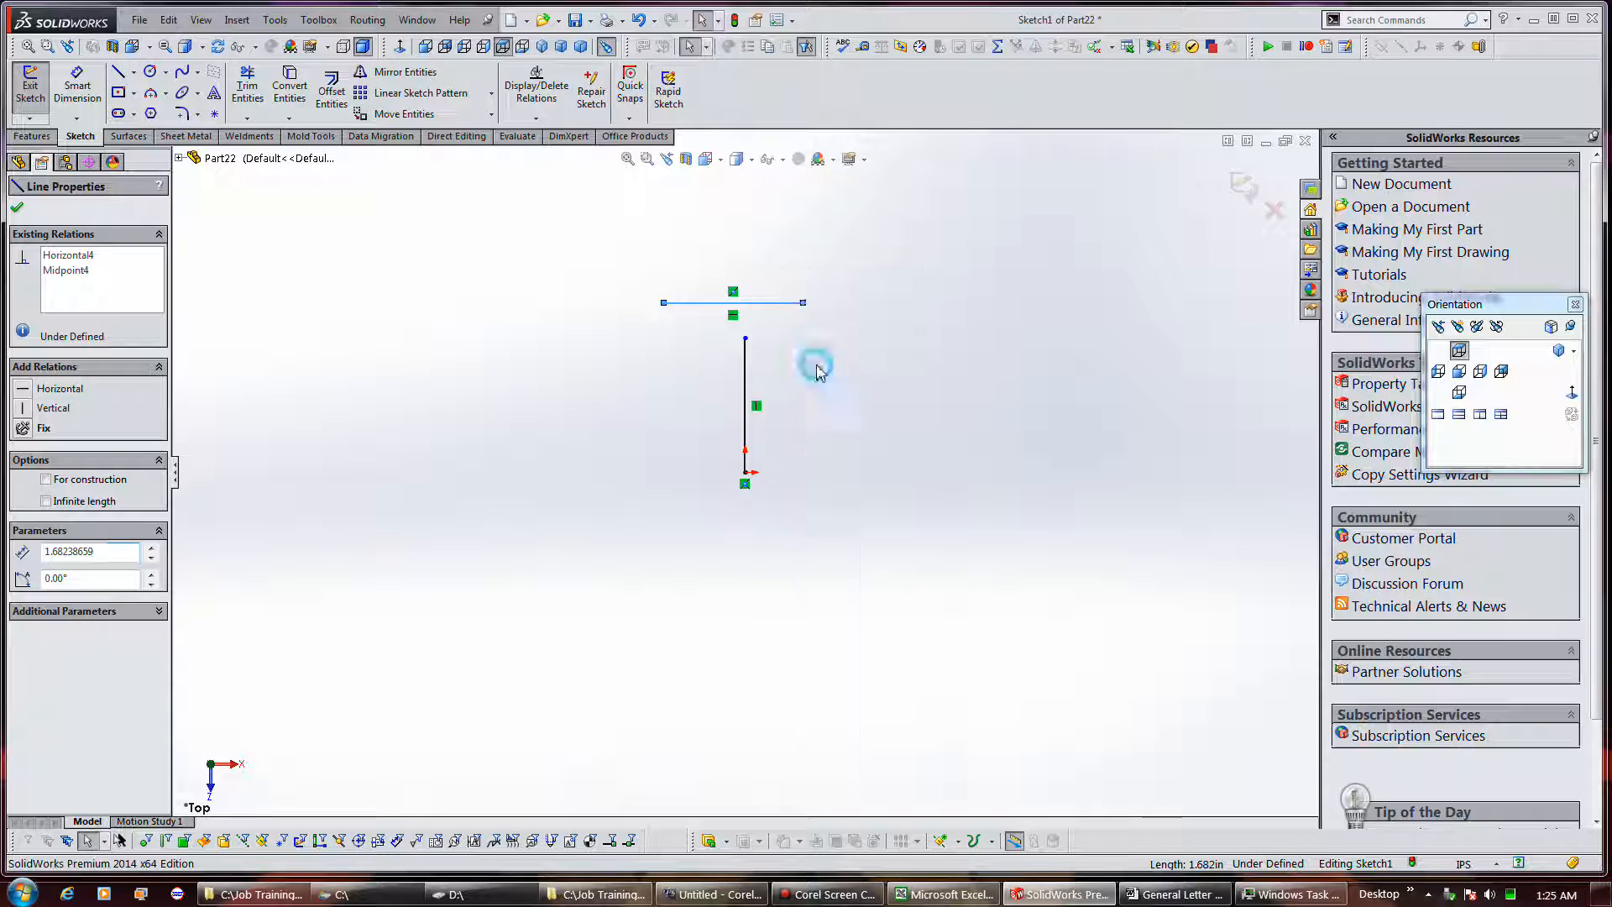
{"action": "left_click", "coordinate": [745, 373], "text": "ctrl"}
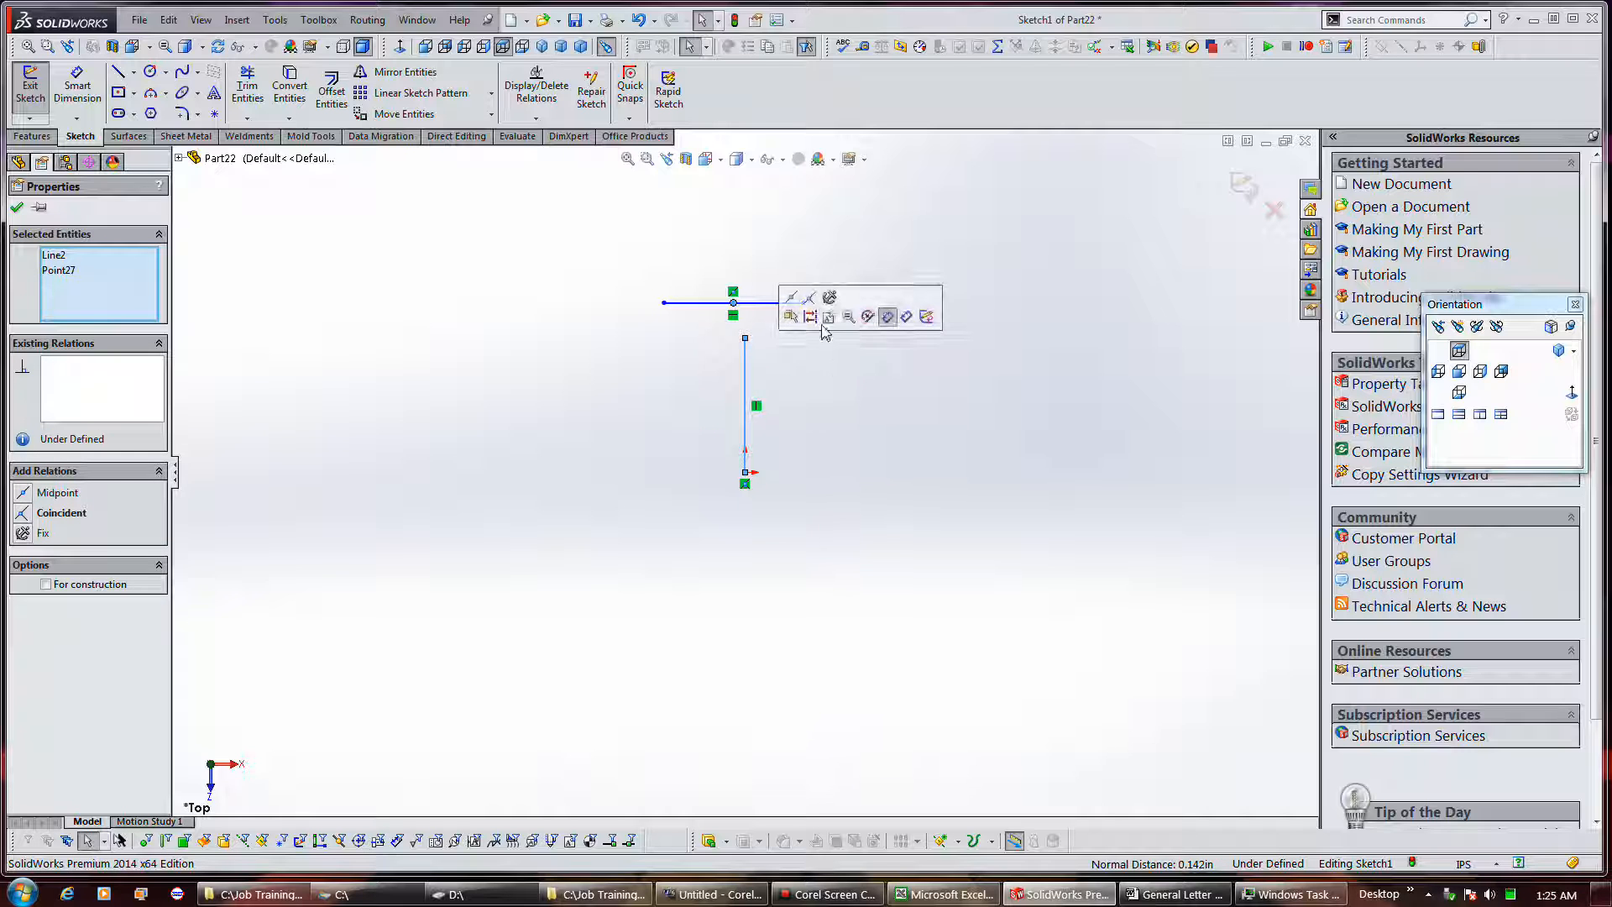
{"action": "left_click", "coordinate": [809, 298]}
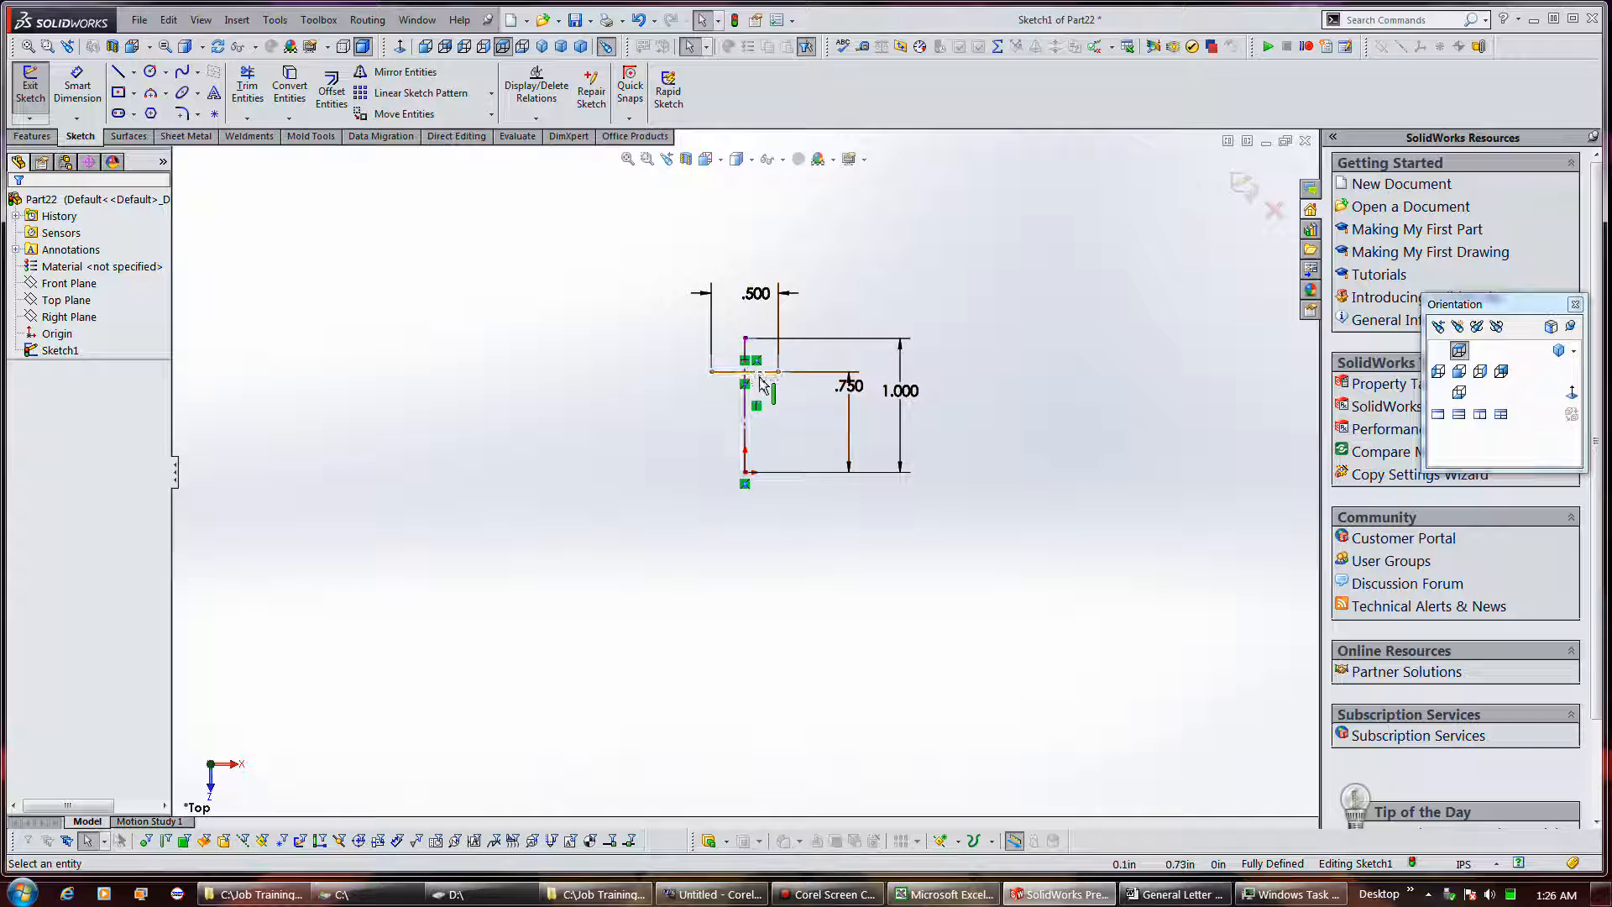
Step: Move the .750 dimension's text lower along its dimension line and clear the selection
{"action": "left_click_drag", "start_coordinate": [842, 388], "coordinate": [845, 429]}
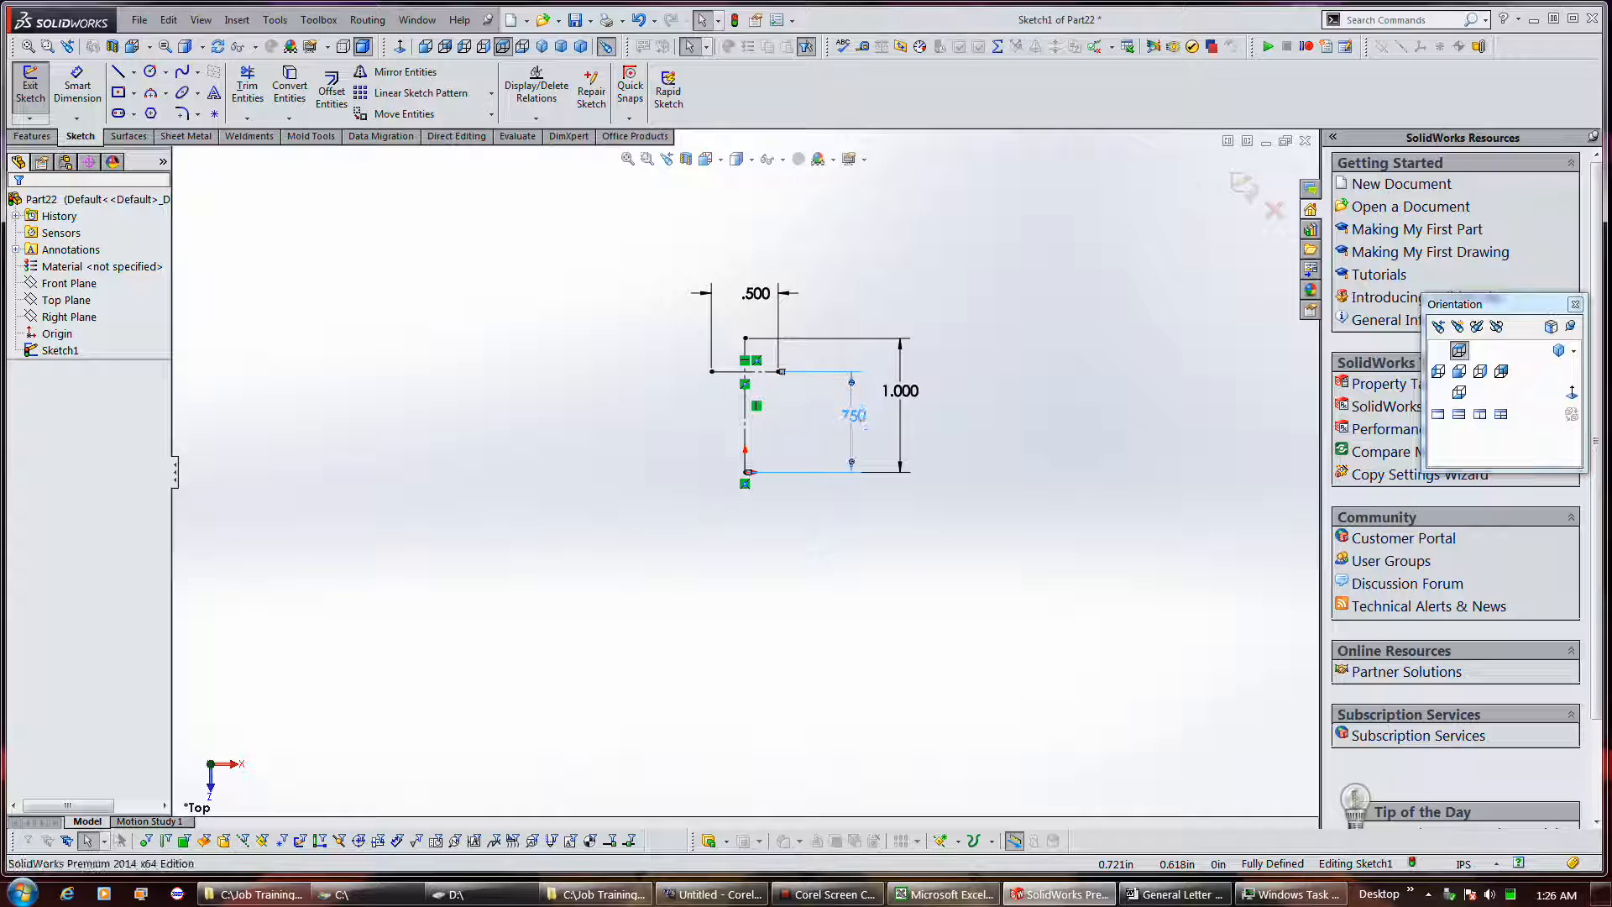
{"action": "left_click", "coordinate": [1015, 355]}
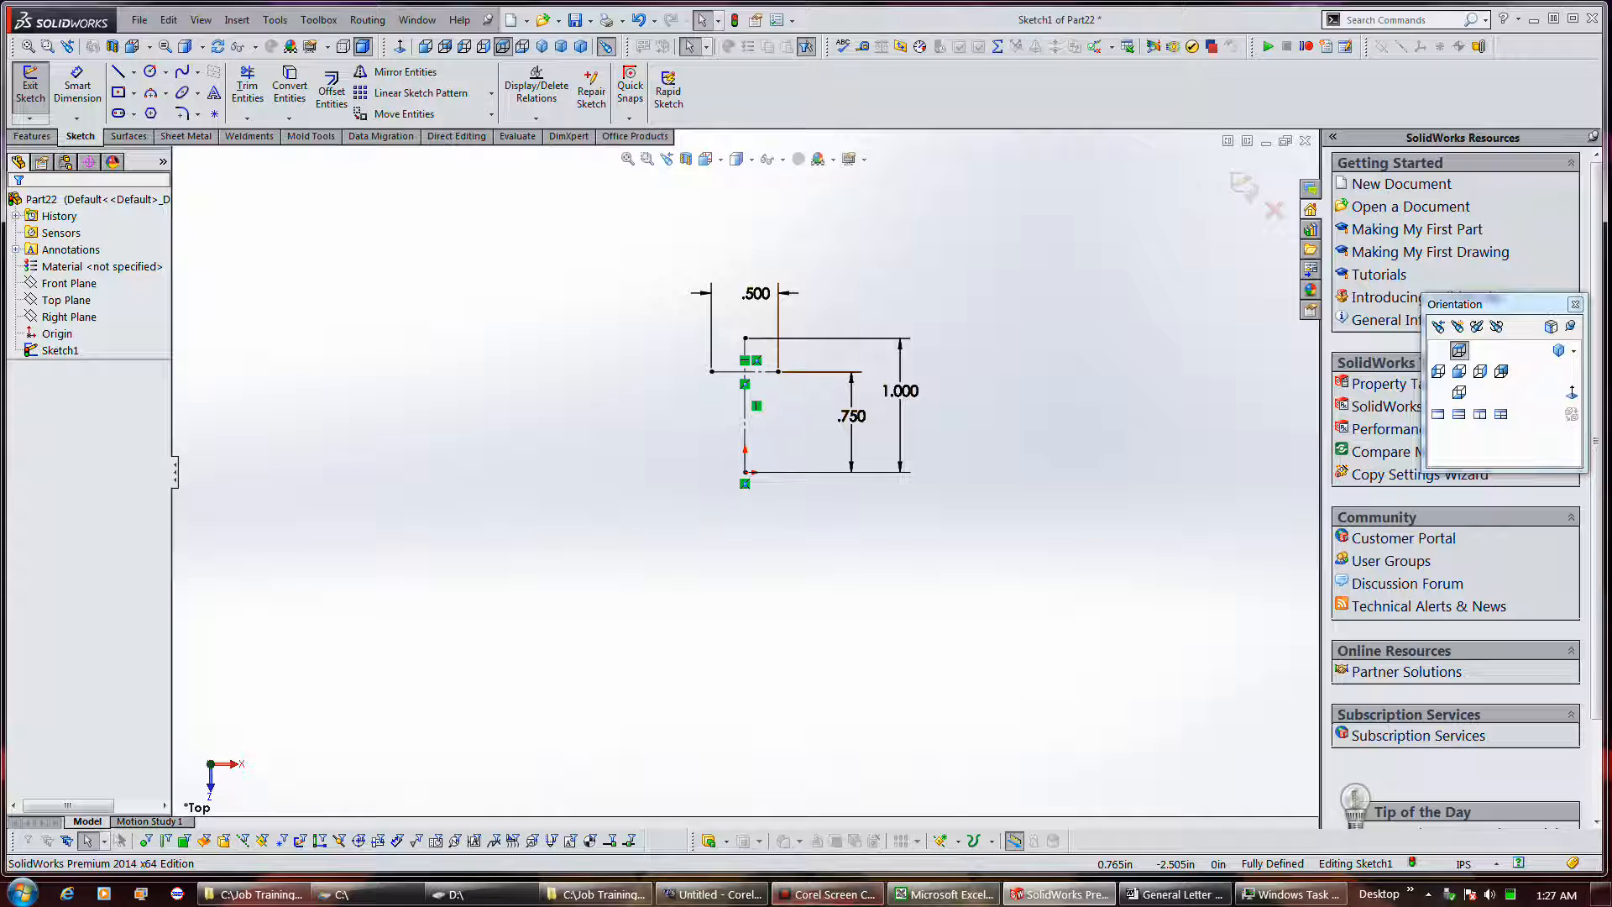
{"action": "left_click", "coordinate": [809, 902]}
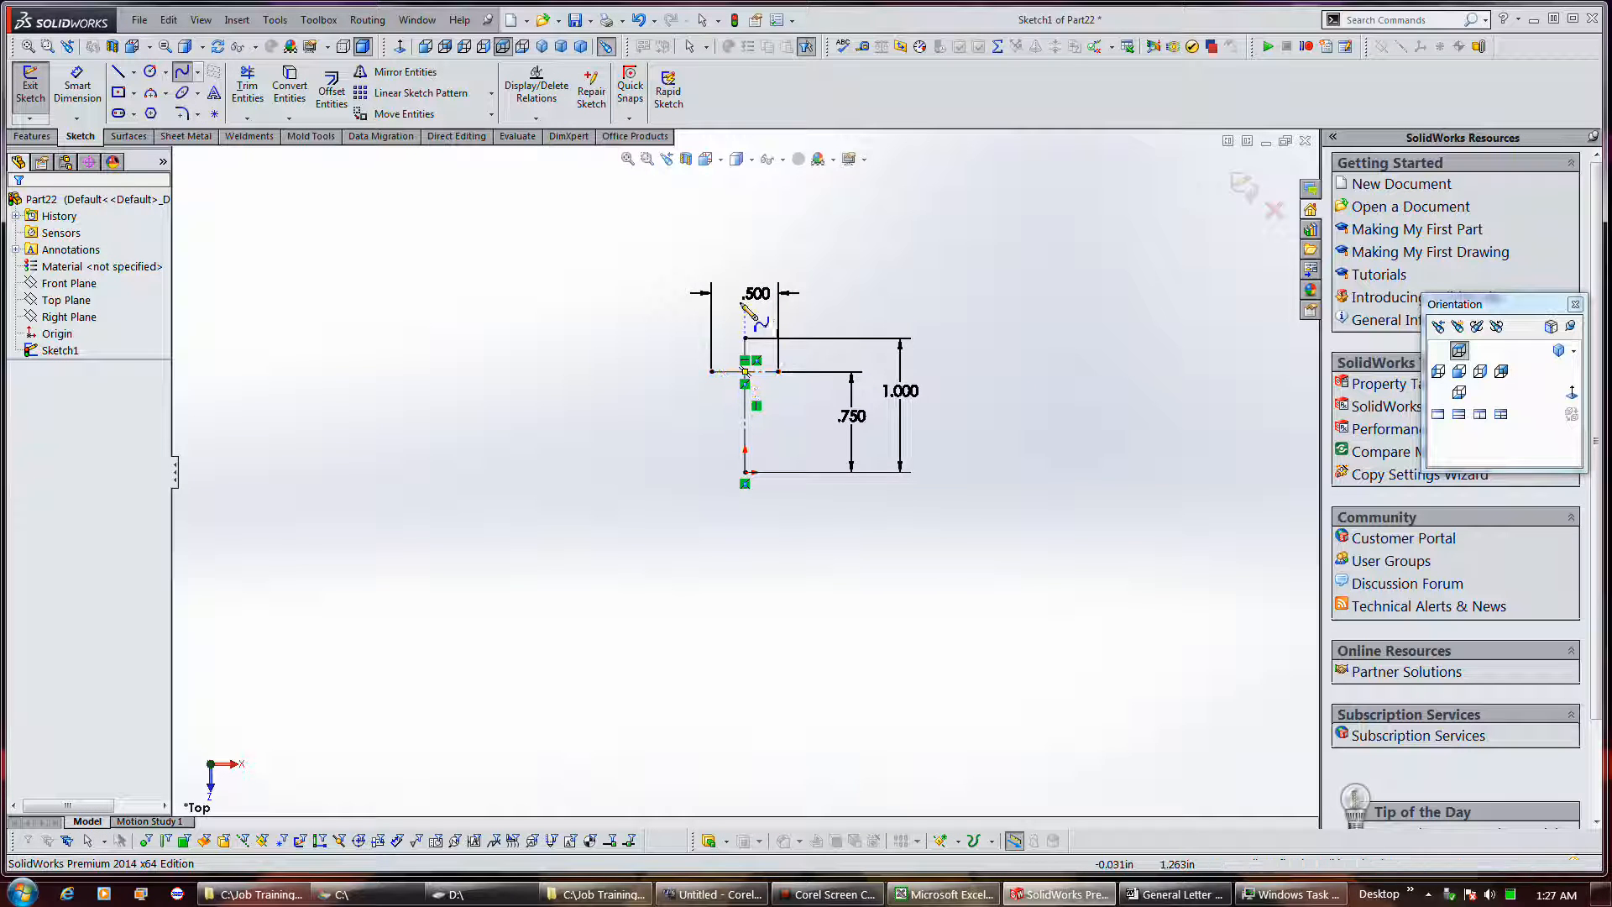
Step: Sketch a closed spline from the horizontal centerline's left end through the vertical centerline's upper end, the horizontal's right end and the origin
{"action": "left_click", "coordinate": [712, 371]}
{"action": "left_click", "coordinate": [744, 338]}
{"action": "left_click", "coordinate": [778, 371]}
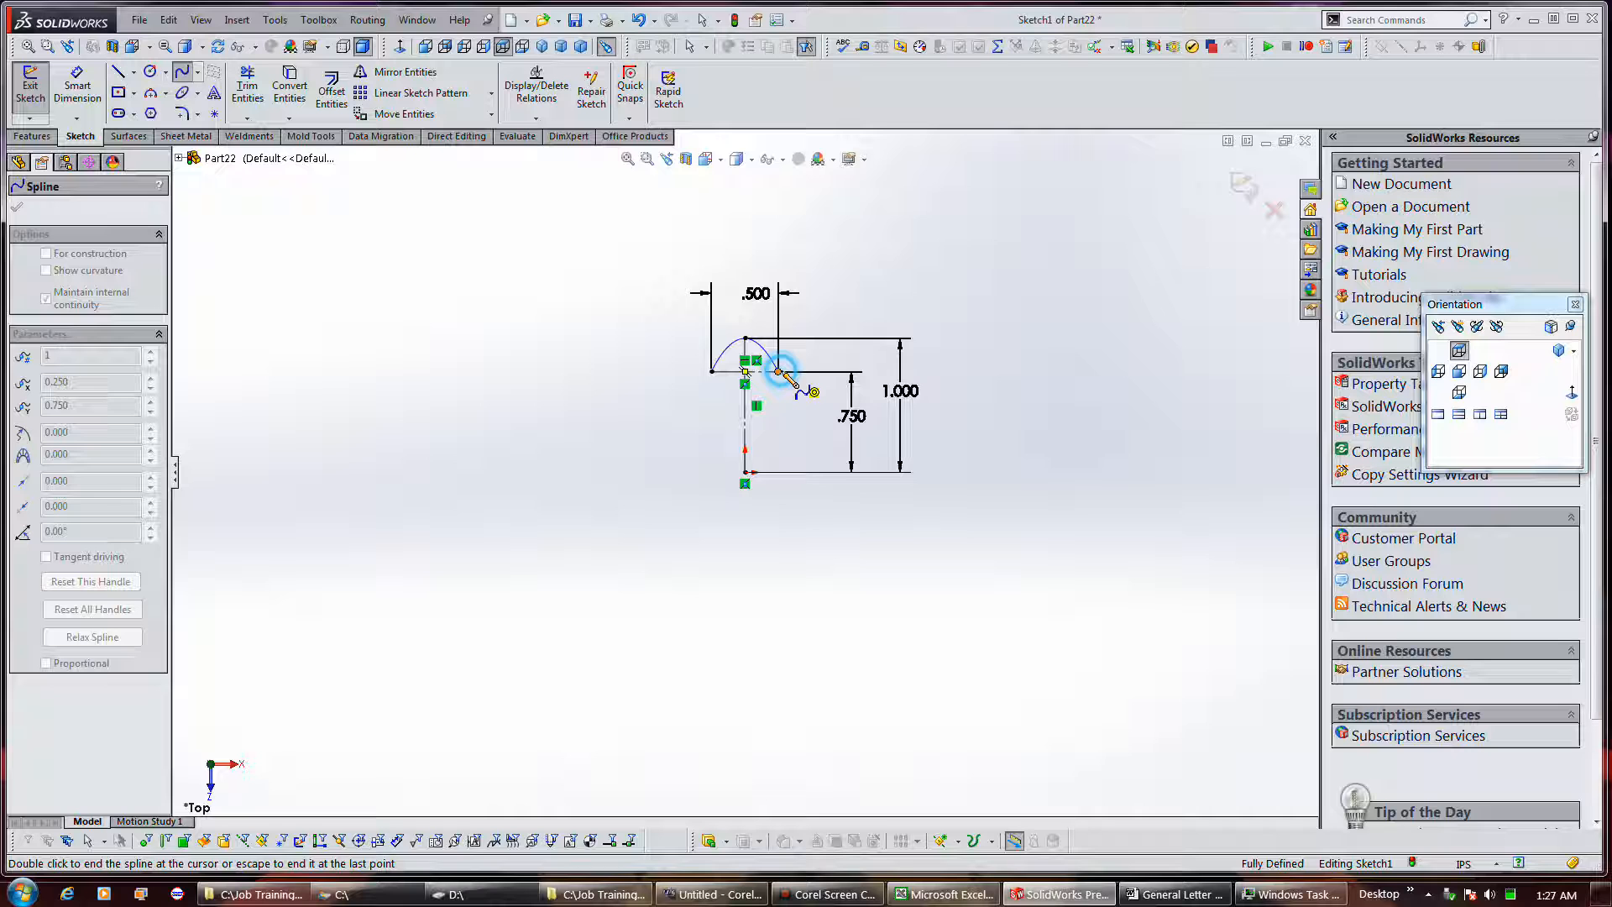
{"action": "left_click", "coordinate": [746, 474]}
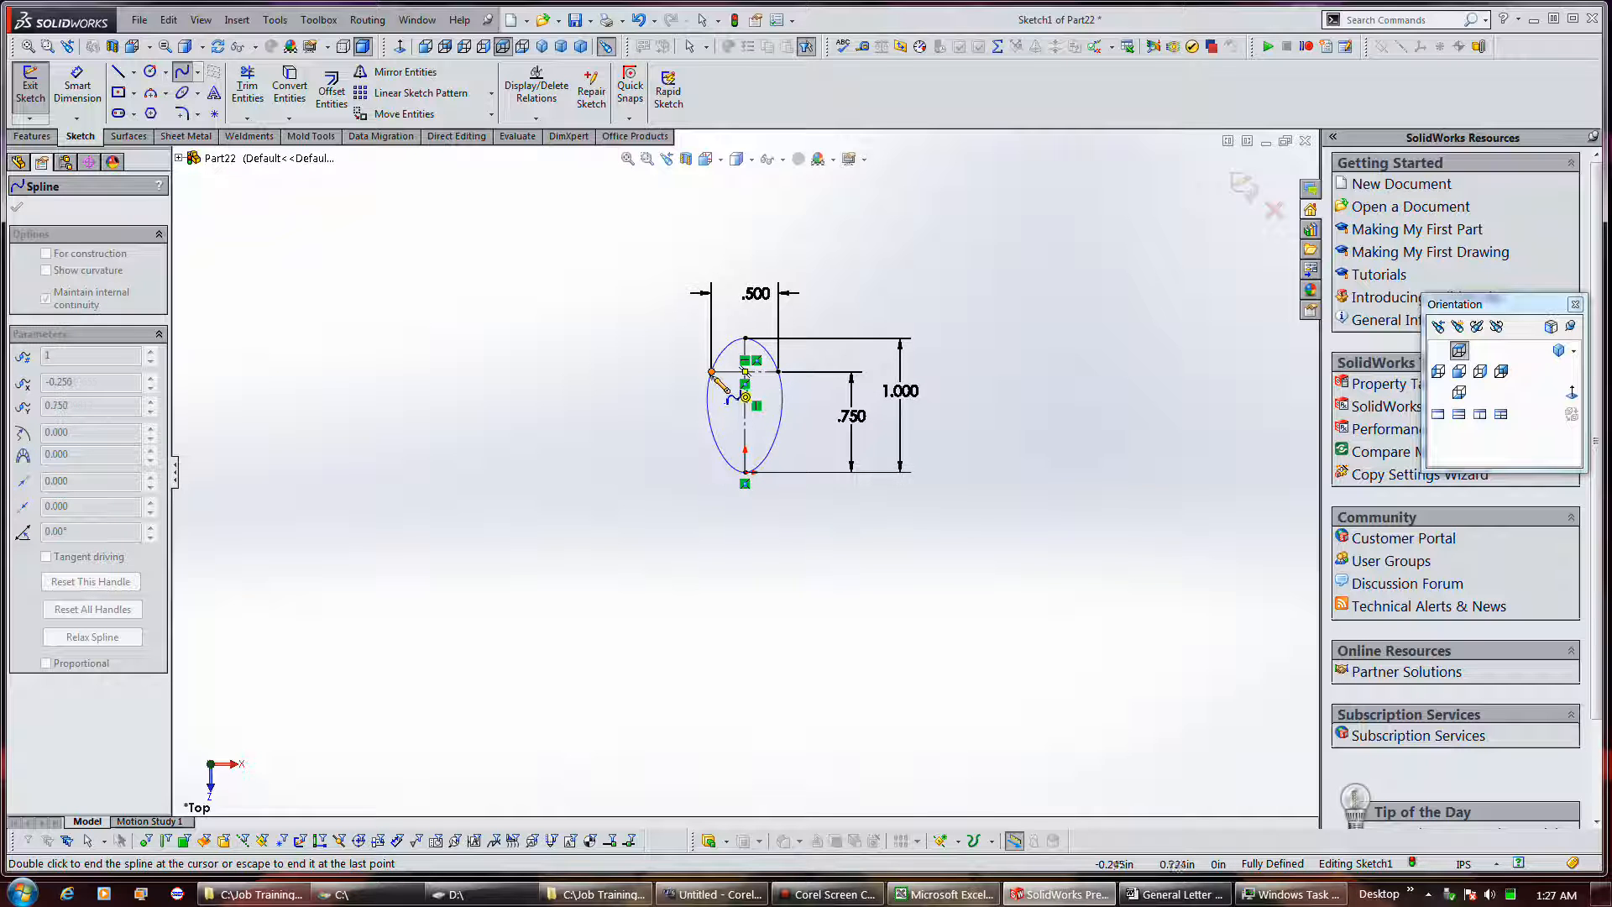
{"action": "left_click", "coordinate": [712, 371]}
{"action": "scroll", "coordinate": [743, 361], "scroll_direction": "down", "scroll_amount": 2}
{"action": "scroll", "coordinate": [747, 382], "scroll_direction": "down", "scroll_amount": 2}
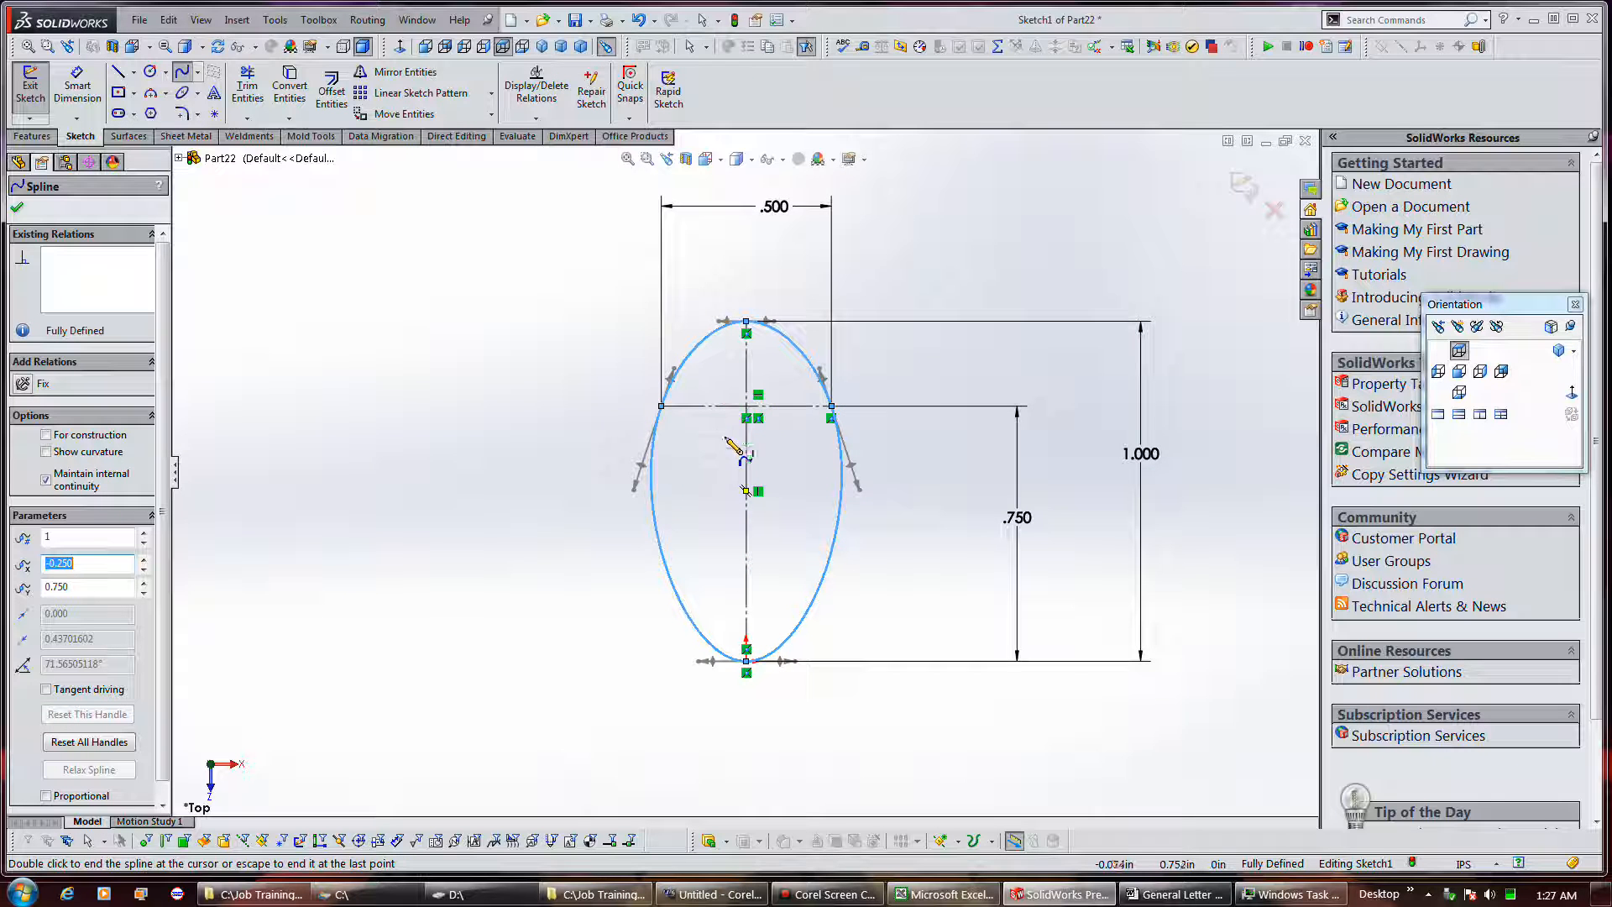
{"action": "right_click", "coordinate": [509, 337]}
{"action": "left_click", "coordinate": [521, 347]}
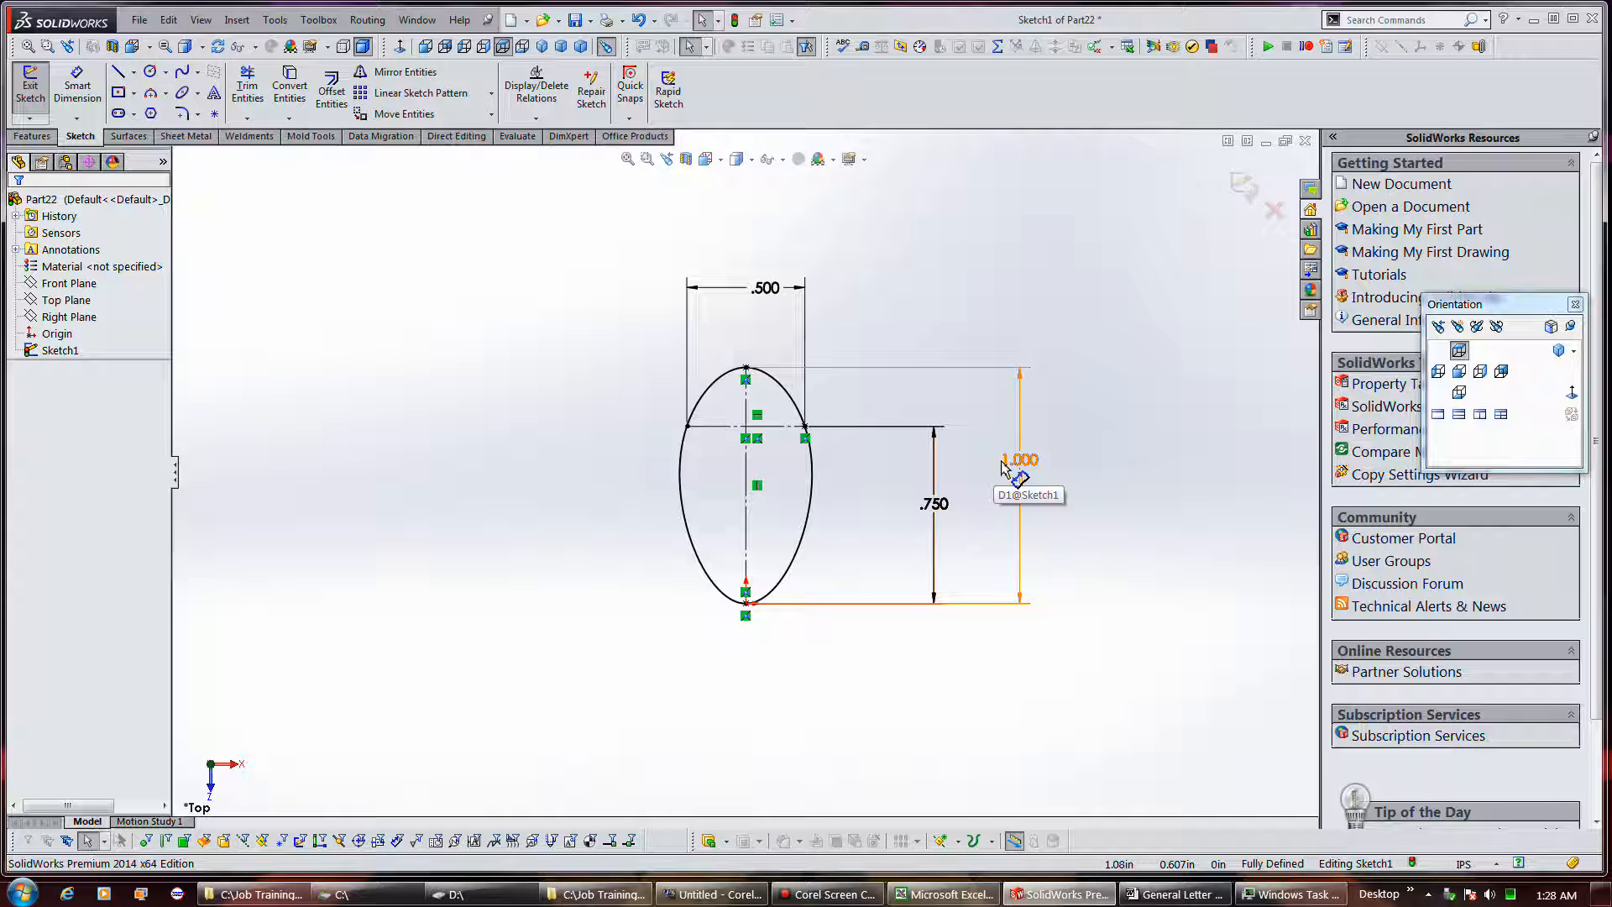
Step: Set the vertical centerline's length dimension to 2 in and the horizontal centerline's height above the origin to 1 in
{"action": "double_click", "coordinate": [1011, 464]}
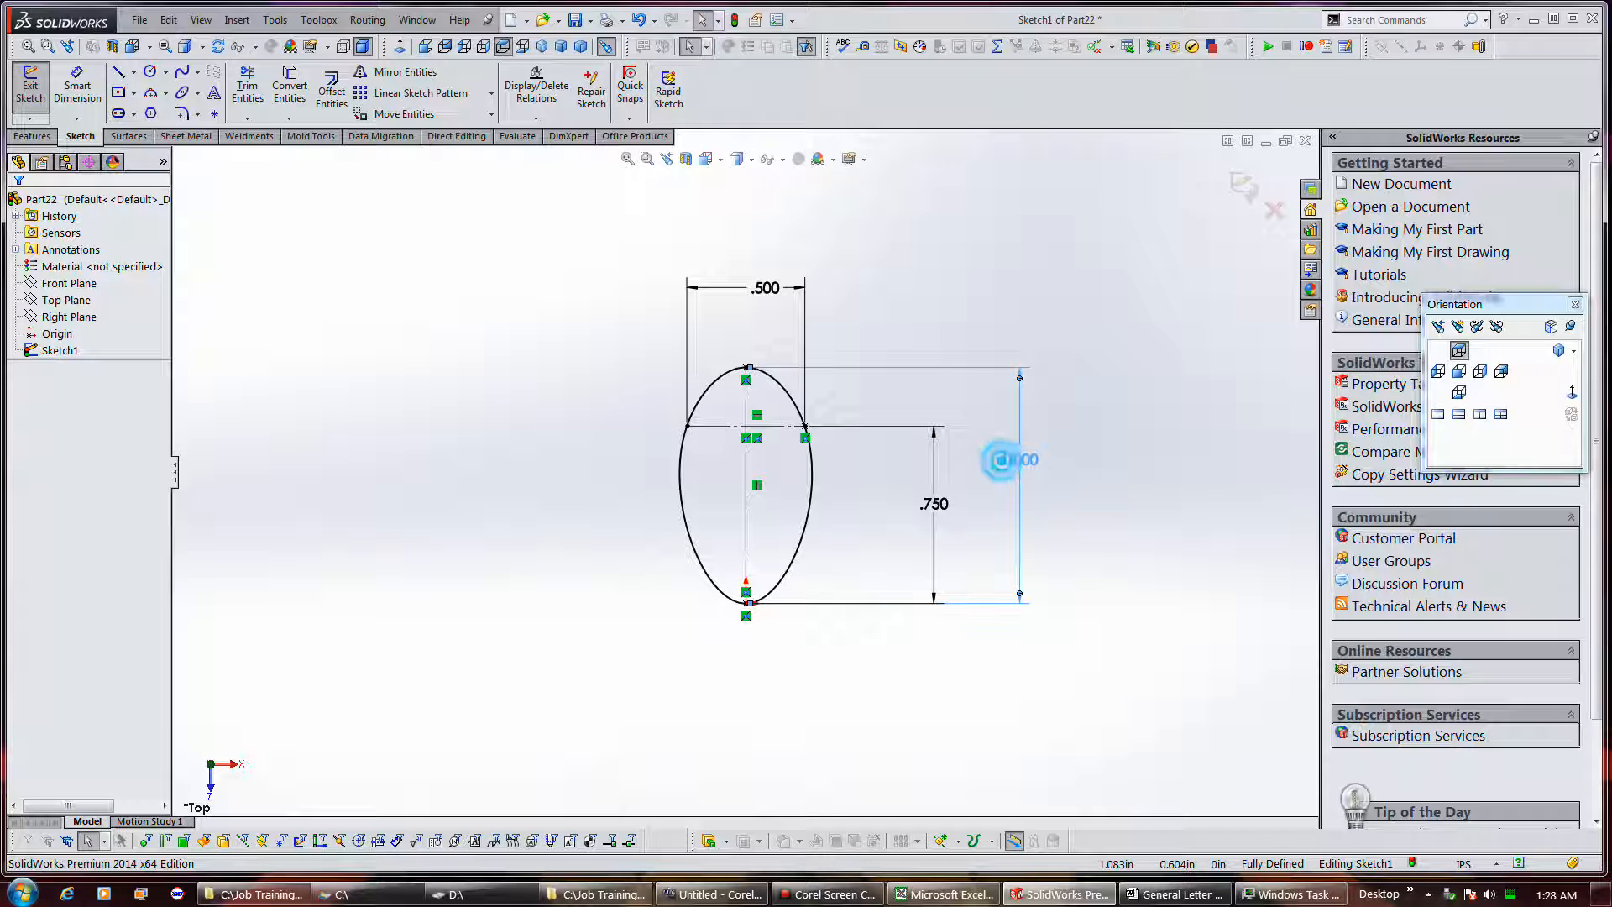
{"action": "type", "text": "2"}
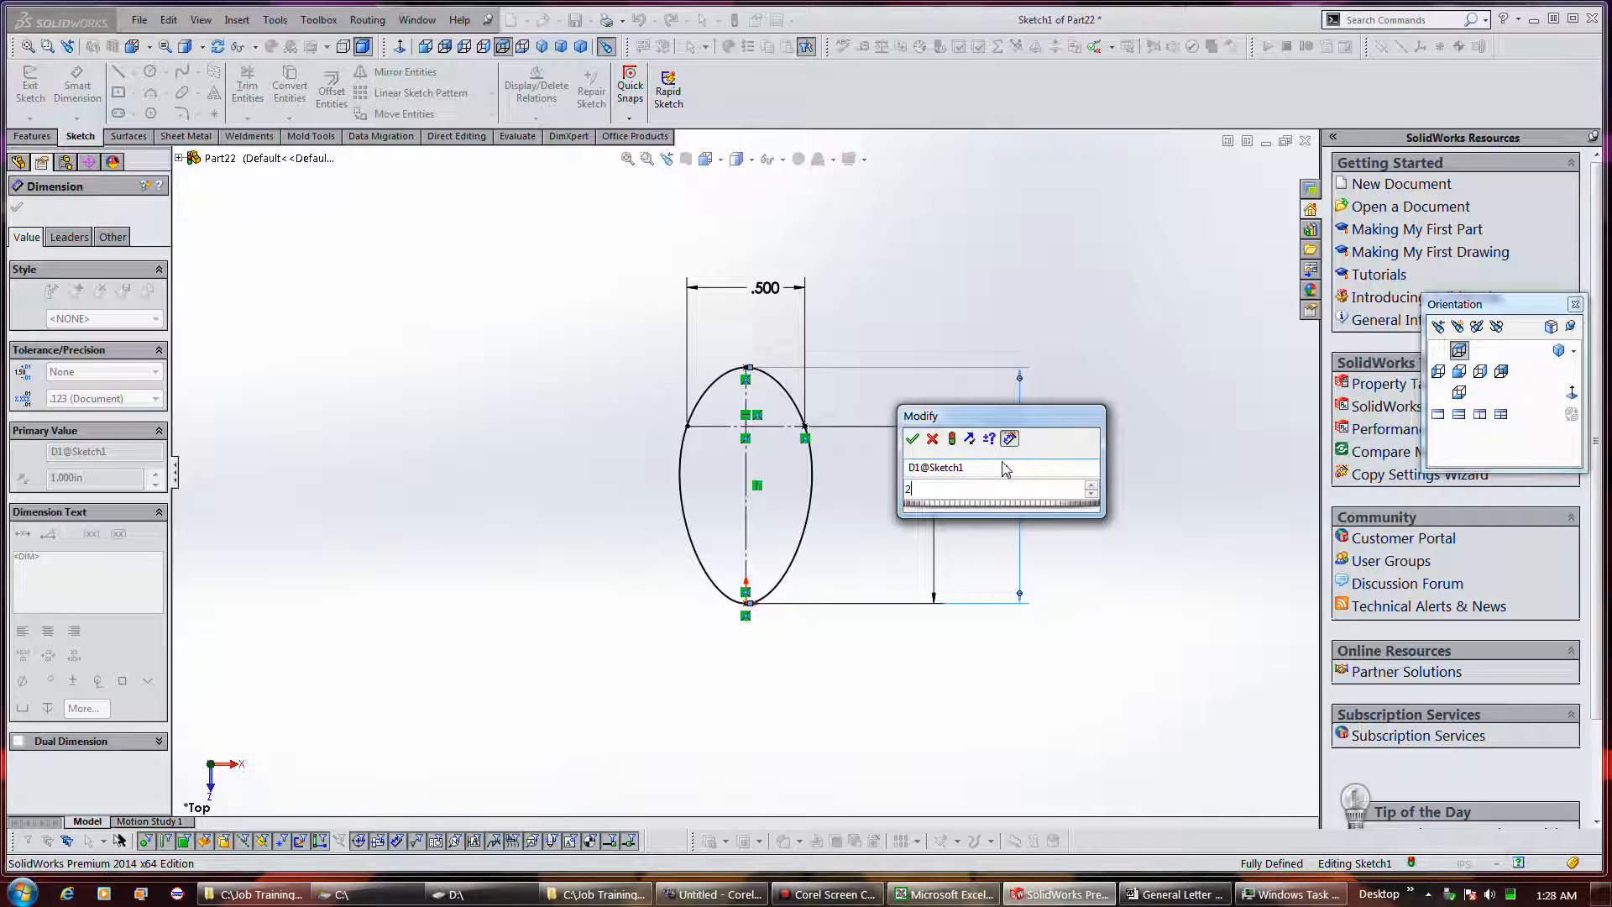
{"action": "key", "text": "Return"}
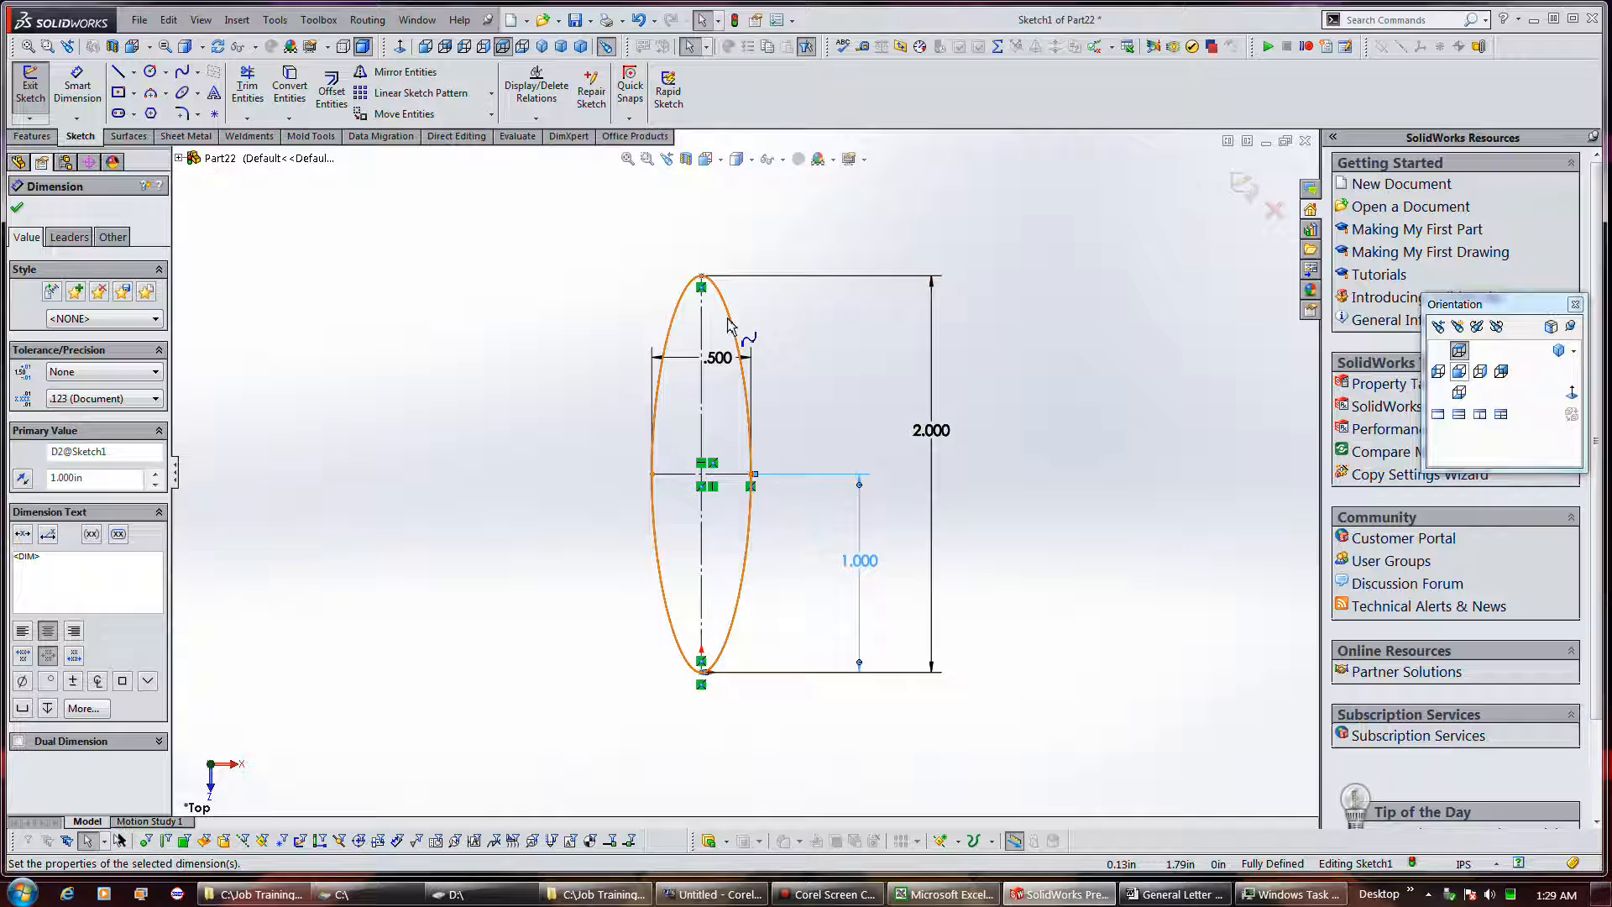
Step: Turn on curvature display for the closed spline with a density of 456 and a scale of 39
{"action": "left_click", "coordinate": [721, 319]}
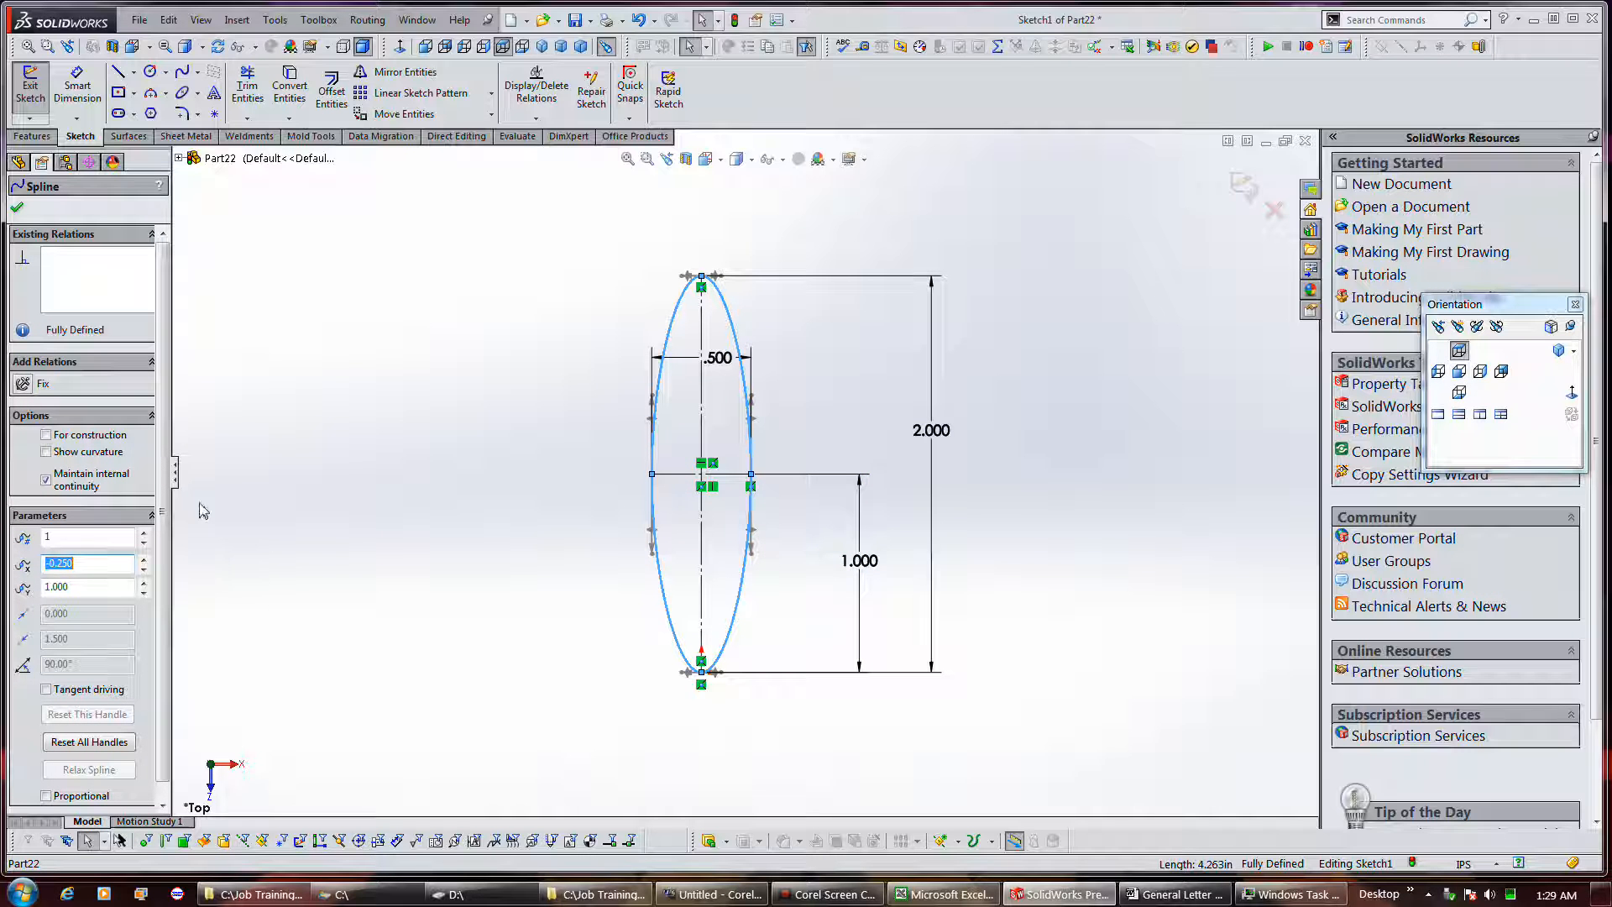
{"action": "left_click", "coordinate": [46, 454]}
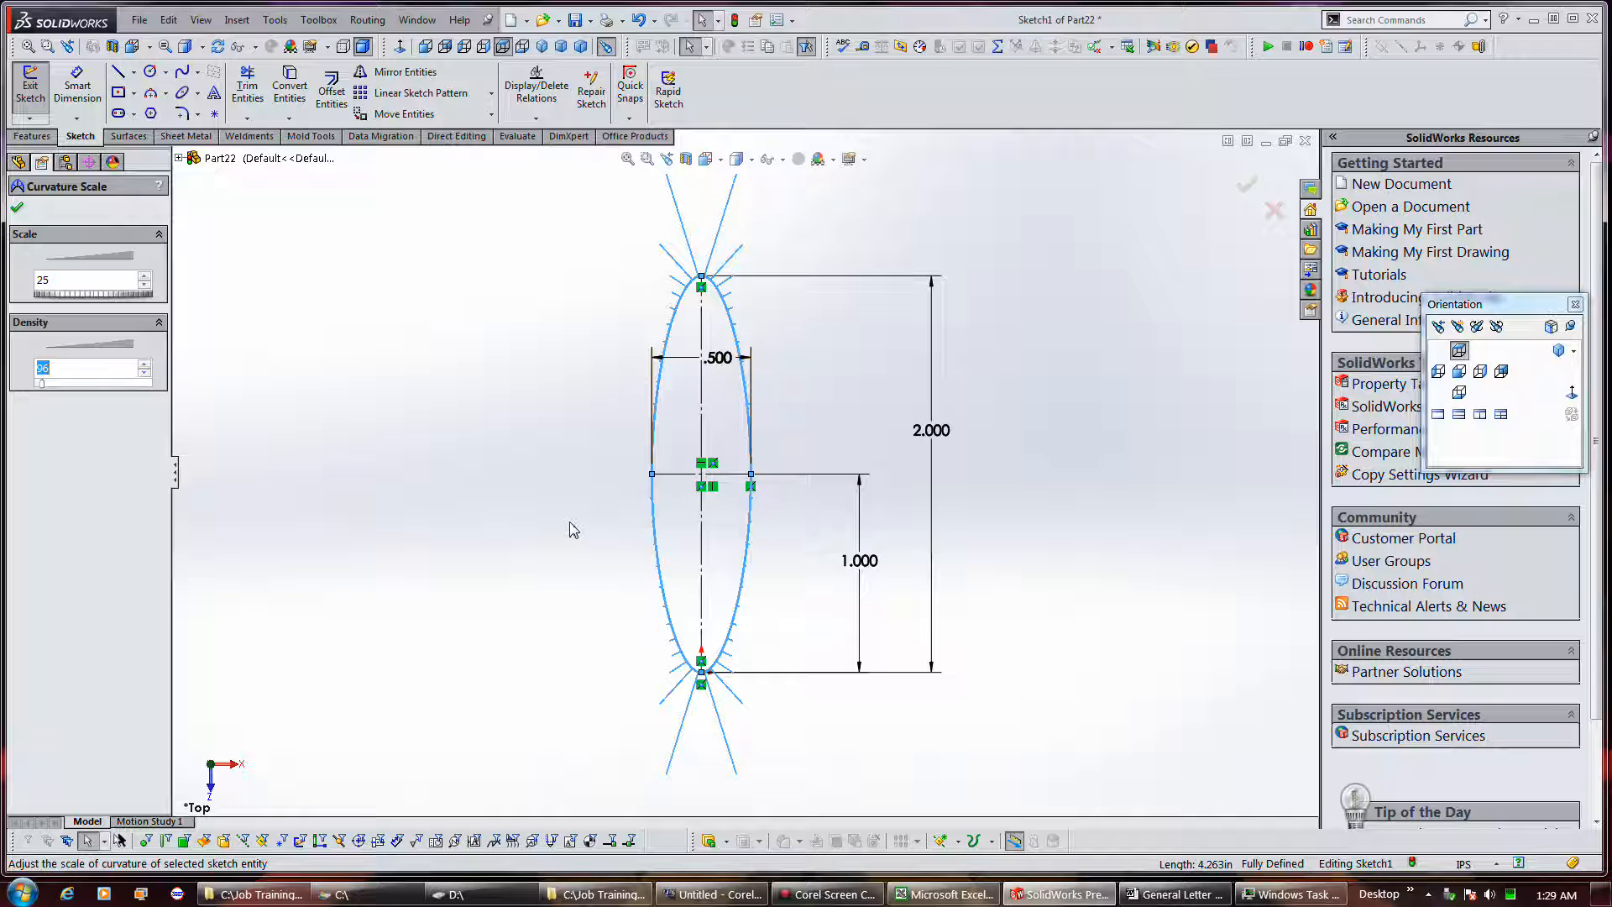
{"action": "left_click", "coordinate": [844, 894]}
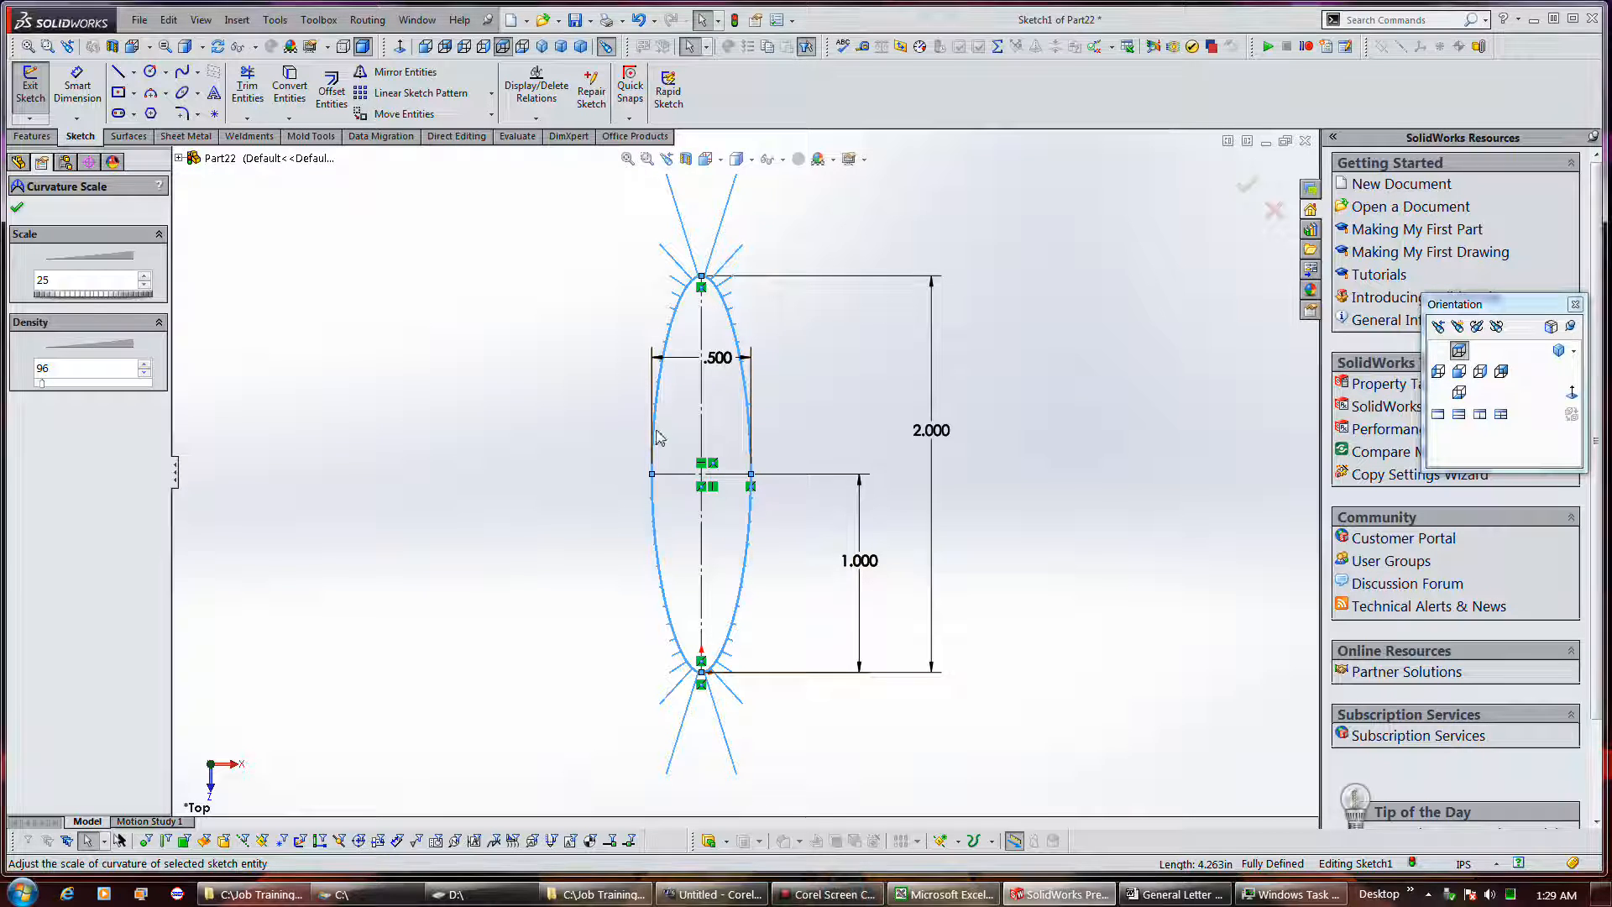
{"action": "left_click_drag", "start_coordinate": [42, 384], "coordinate": [89, 402]}
{"action": "double_click", "coordinate": [86, 370]}
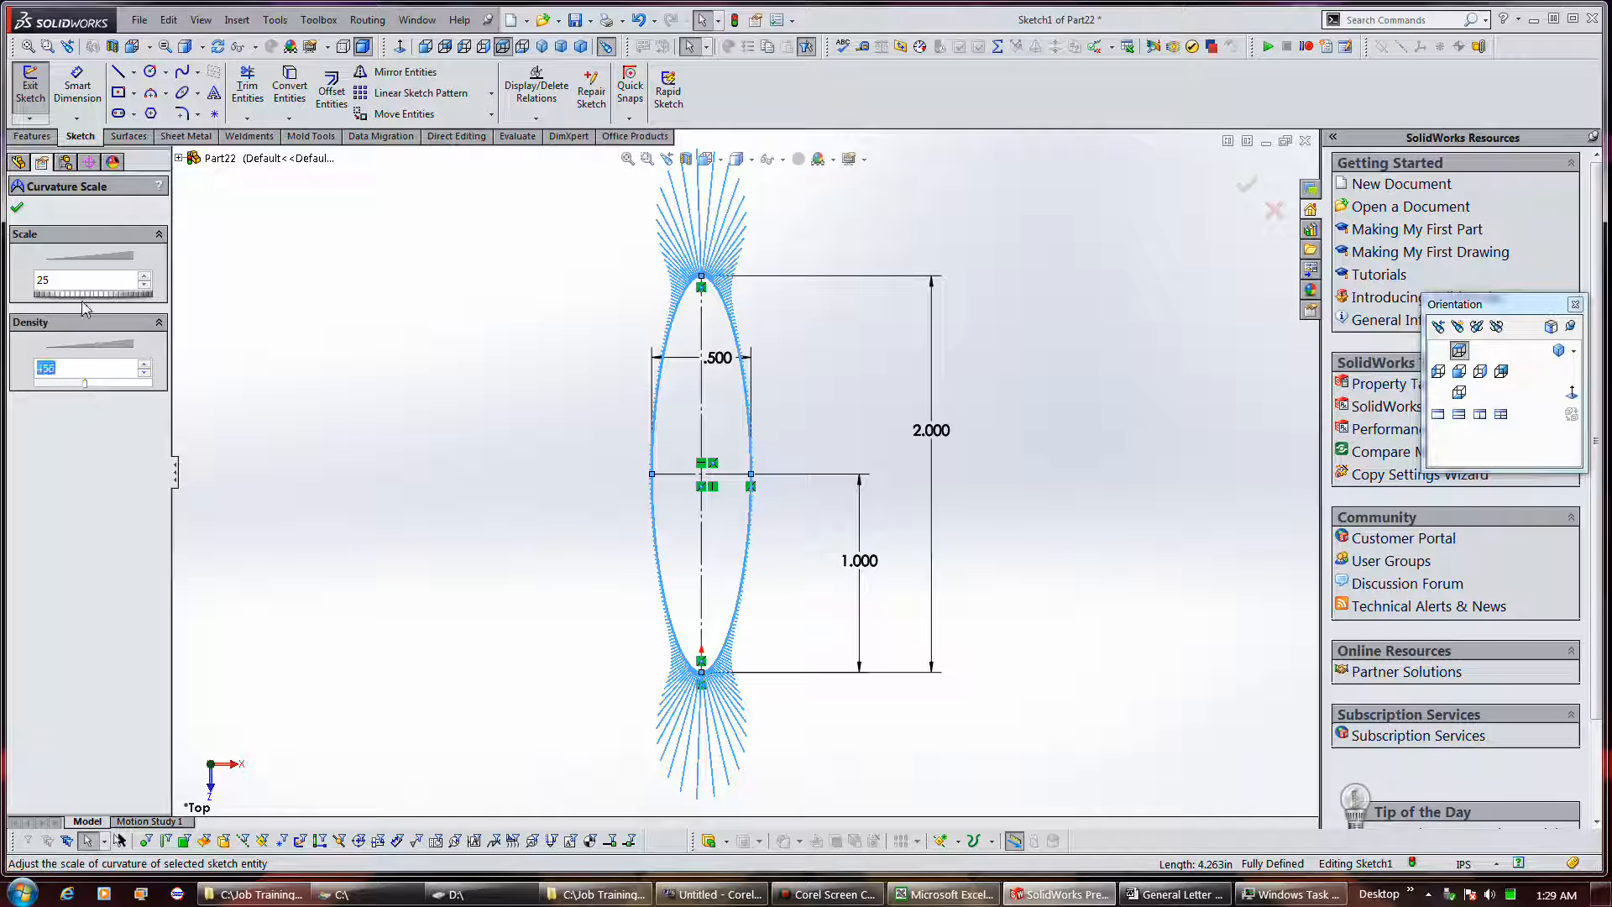
{"action": "left_click_drag", "start_coordinate": [83, 301], "coordinate": [102, 297]}
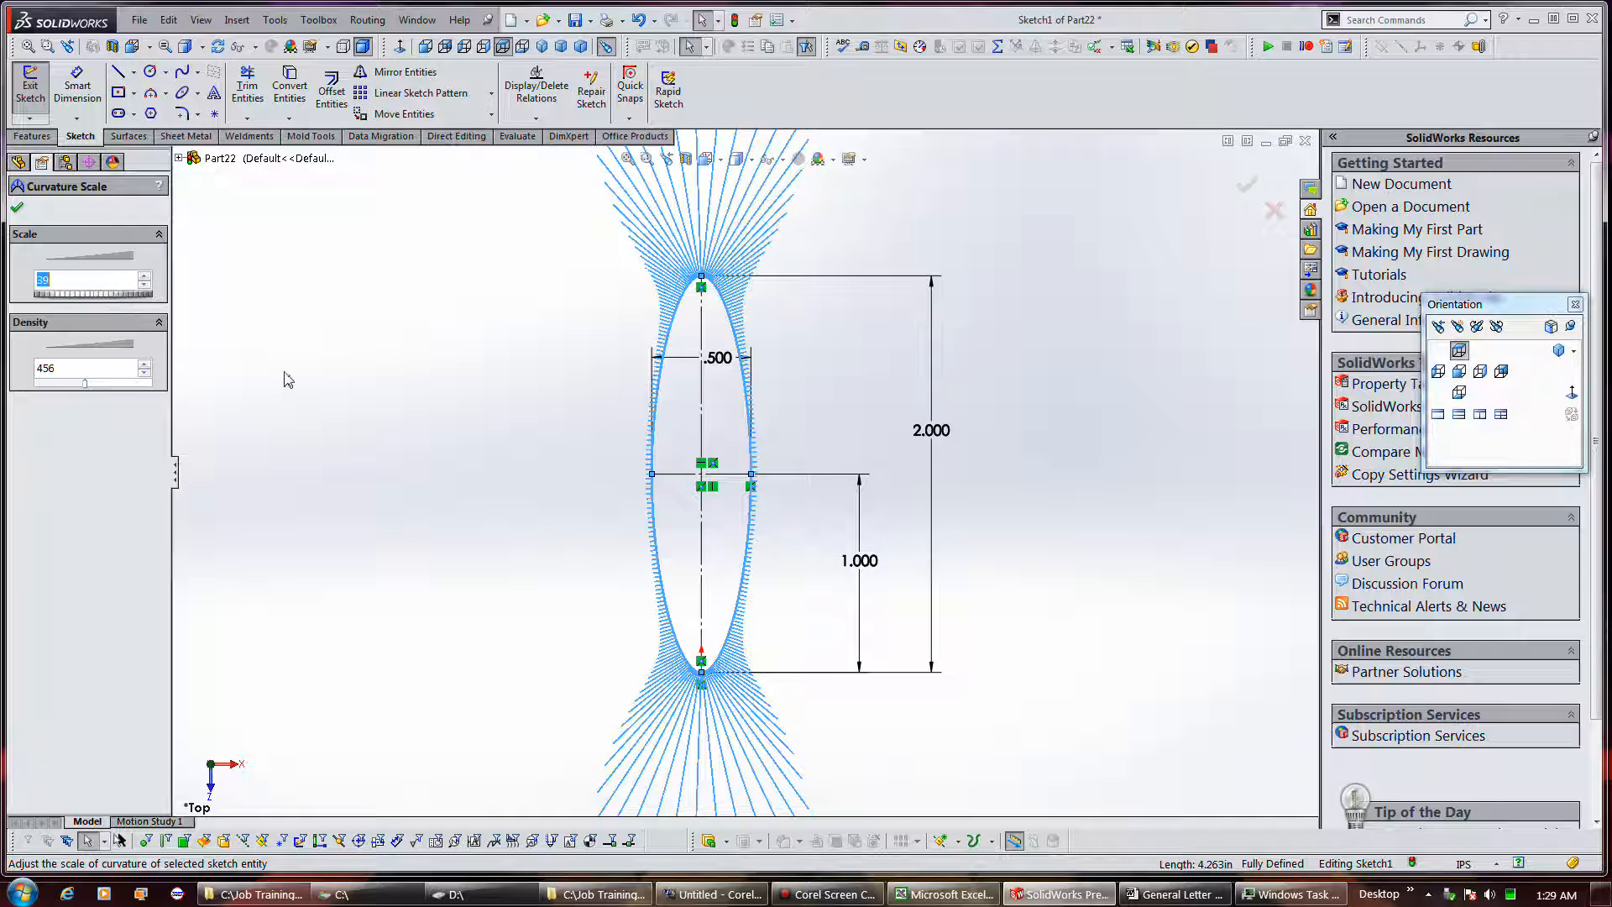
Step: Tilt the tangency handle at the closed spline's top point to about 28.7 degrees and clear the selection
{"action": "scroll", "coordinate": [381, 406], "scroll_direction": "up", "scroll_amount": 2}
{"action": "scroll", "coordinate": [382, 406], "scroll_direction": "up", "scroll_amount": 2}
{"action": "scroll", "coordinate": [381, 407], "scroll_direction": "down", "scroll_amount": 1}
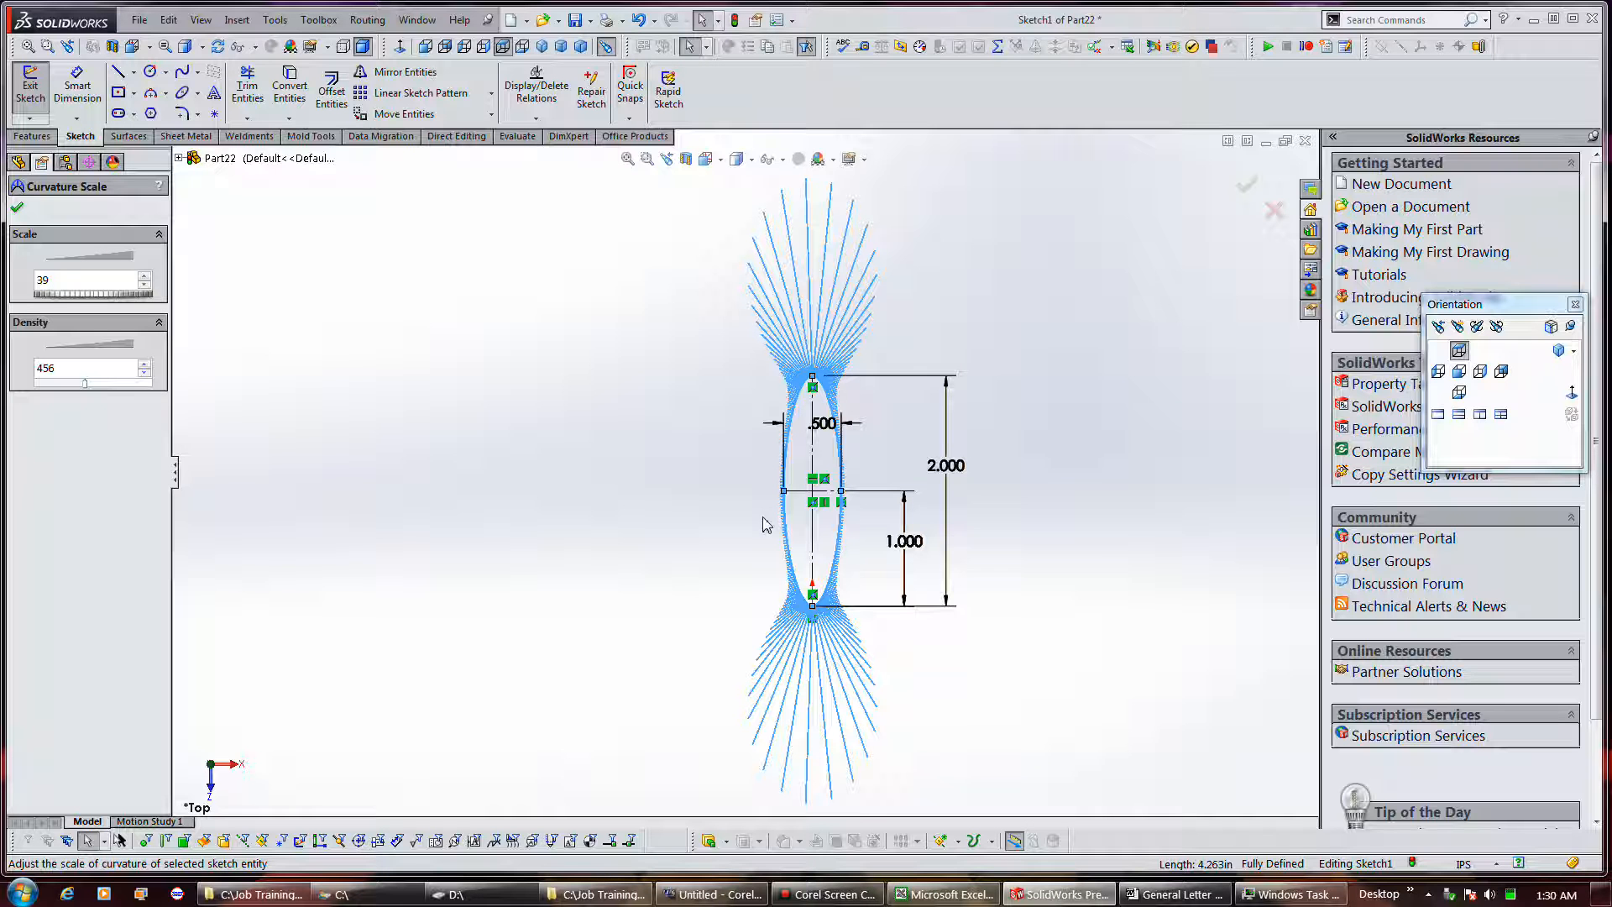
{"action": "left_click", "coordinate": [805, 396]}
{"action": "scroll", "coordinate": [803, 416], "scroll_direction": "down", "scroll_amount": 3}
{"action": "mouse_move", "coordinate": [772, 359]}
{"action": "left_mouse_down"}
{"action": "mouse_move", "coordinate": [774, 382]}
{"action": "mouse_move", "coordinate": [772, 347]}
{"action": "mouse_move", "coordinate": [766, 370]}
{"action": "left_mouse_up"}
{"action": "scroll", "coordinate": [766, 472], "scroll_direction": "up", "scroll_amount": 3}
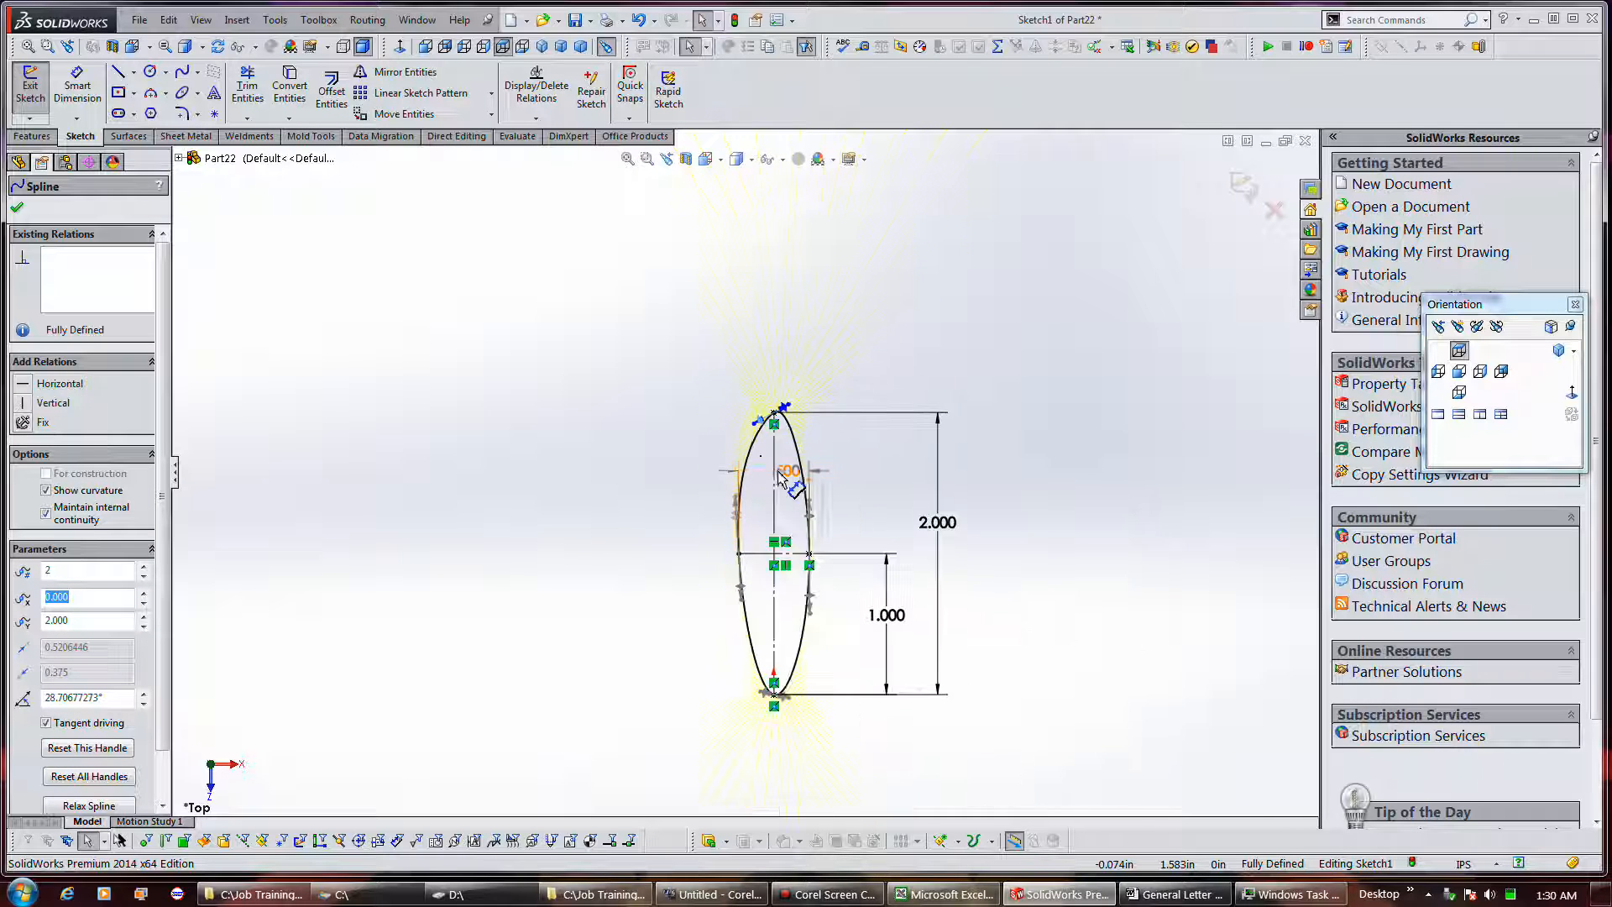
{"action": "left_click", "coordinate": [679, 433]}
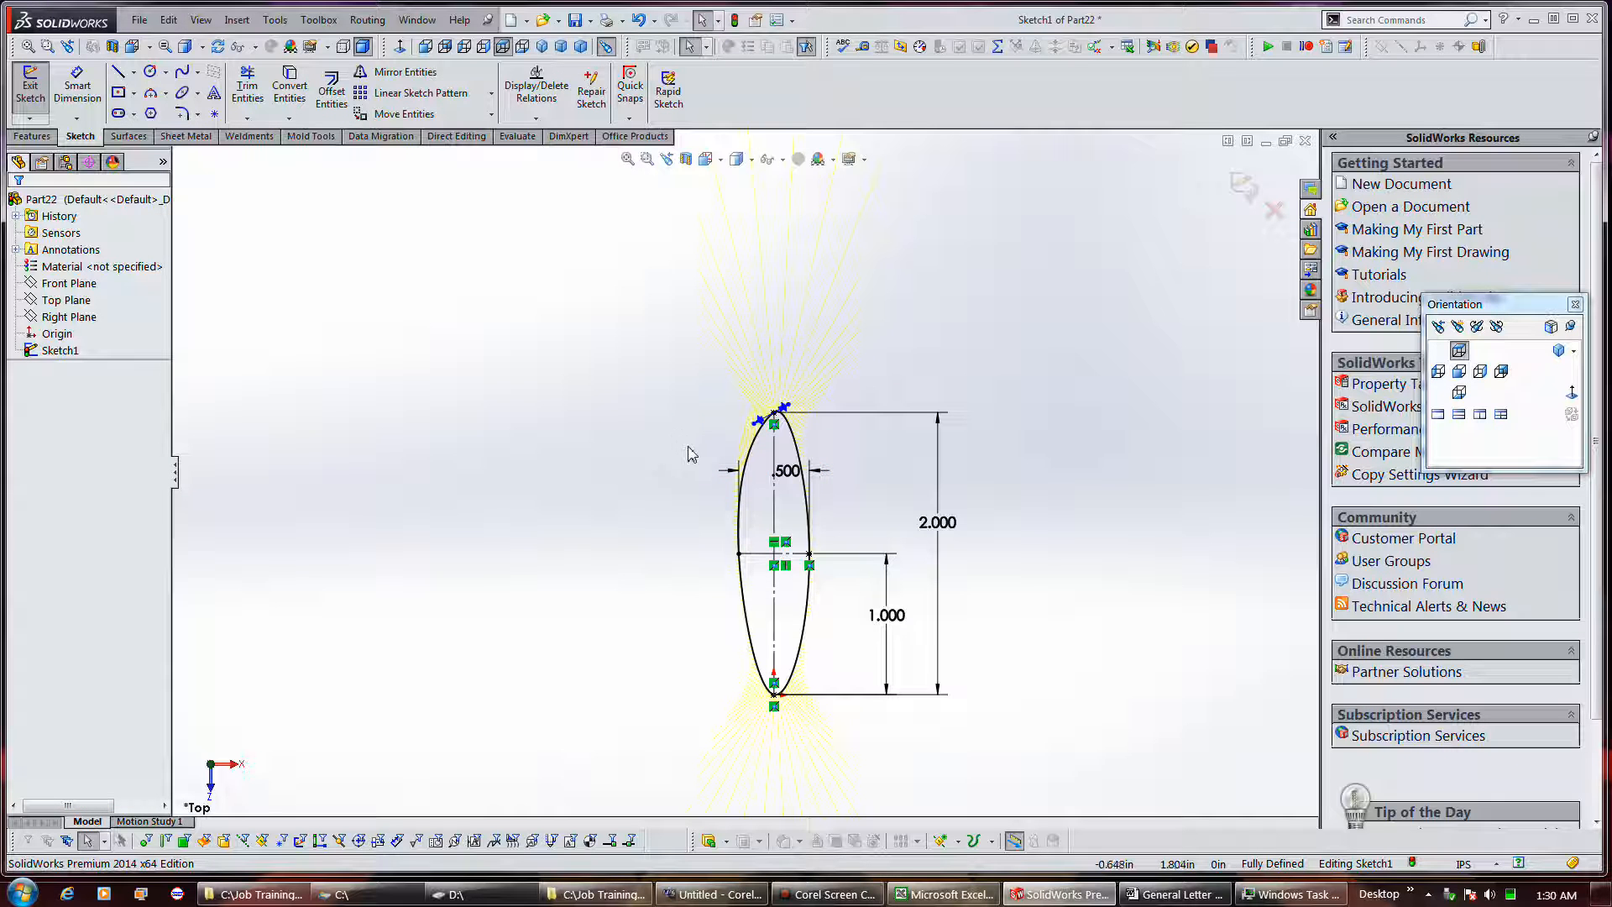
{"action": "scroll", "coordinate": [714, 424], "scroll_direction": "up", "scroll_amount": 1}
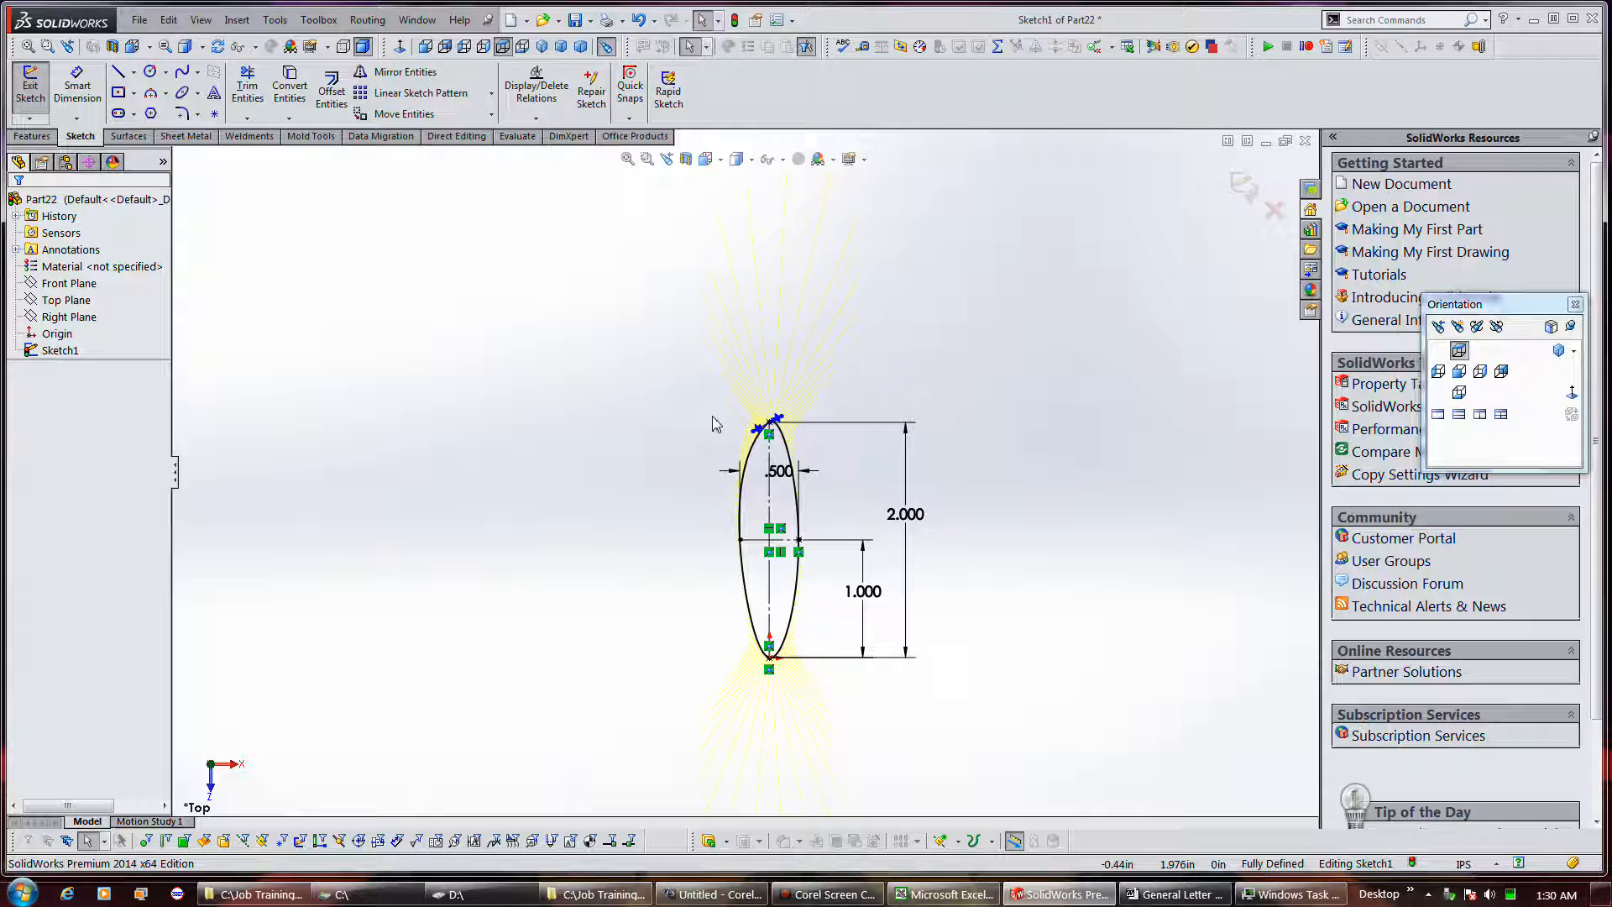
{"action": "scroll", "coordinate": [716, 424], "scroll_direction": "up", "scroll_amount": 1}
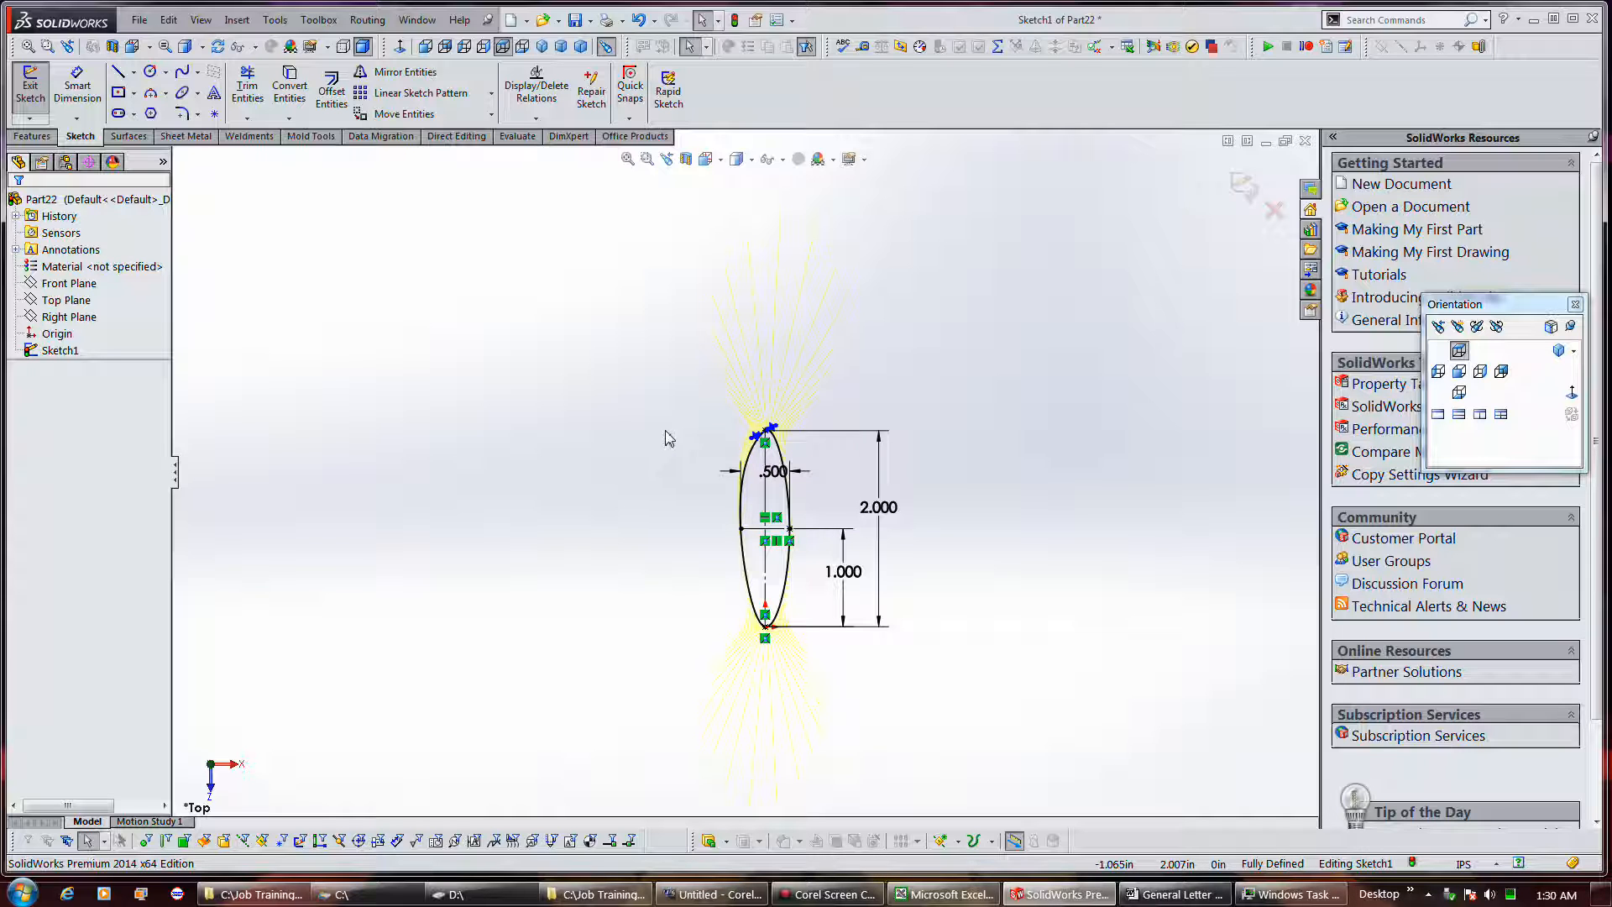
{"action": "left_click", "coordinate": [826, 894]}
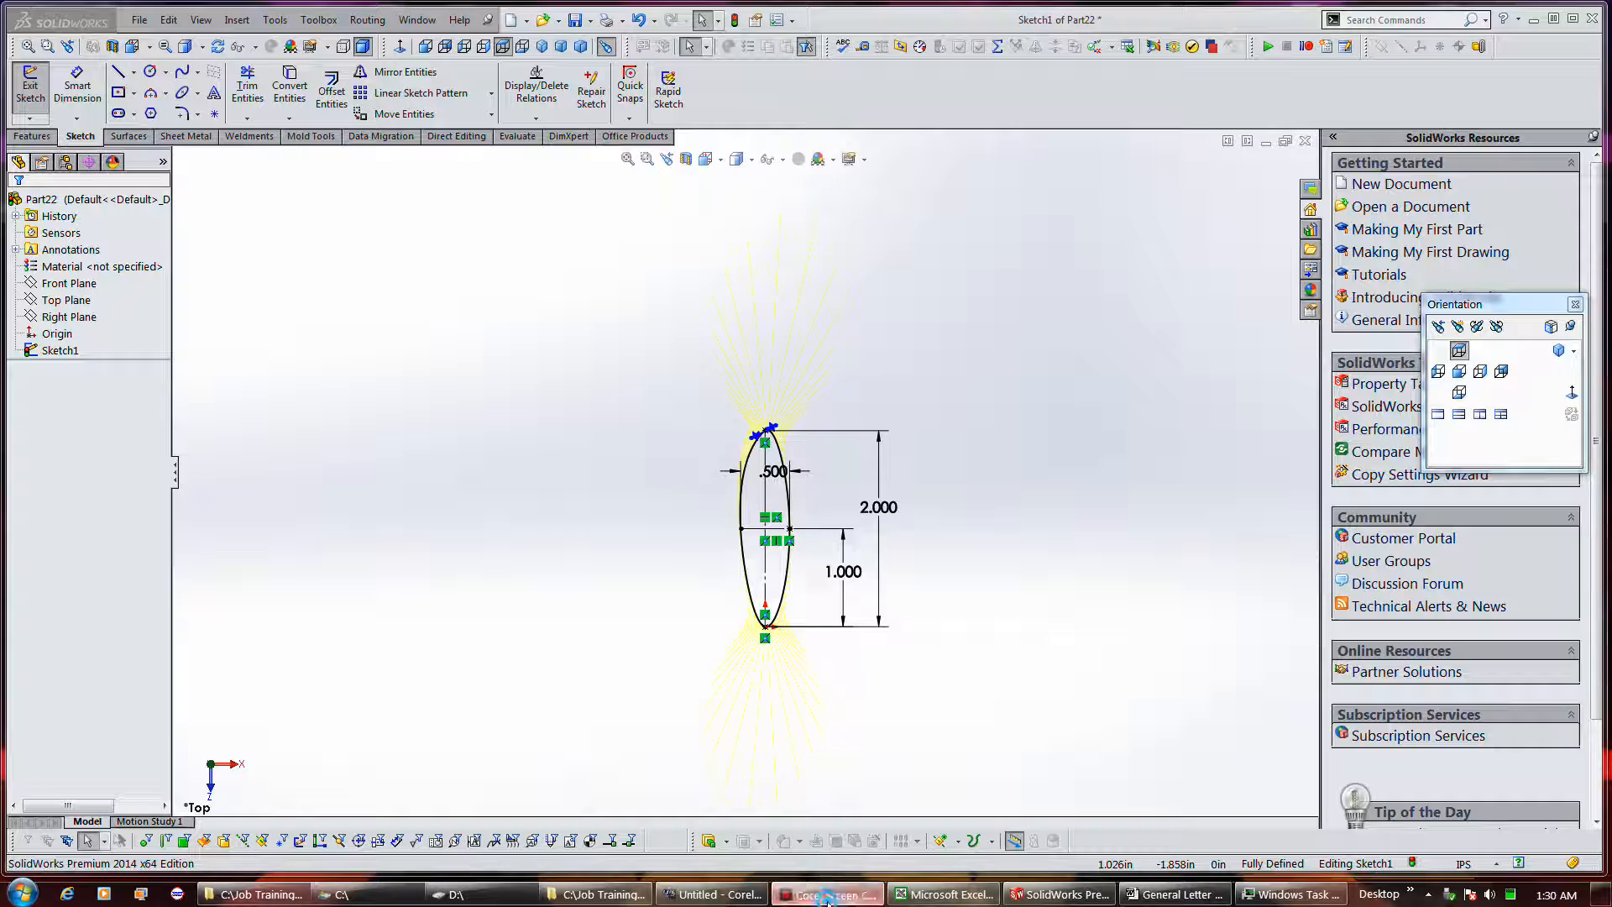
{"action": "left_click", "coordinate": [672, 396]}
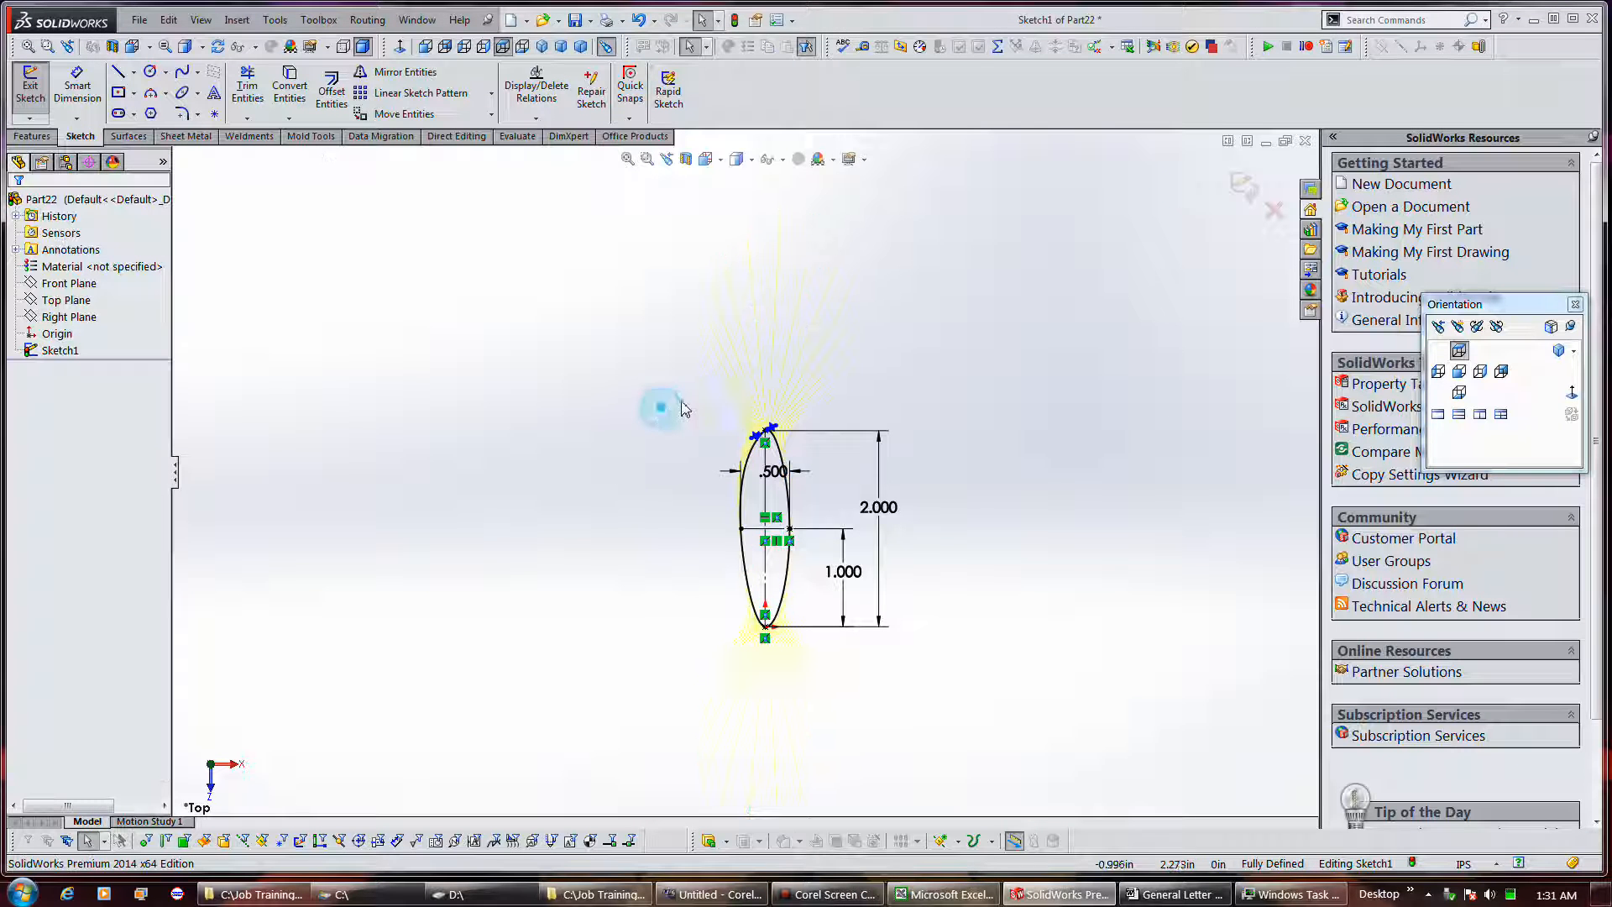
{"action": "left_click", "coordinate": [749, 438]}
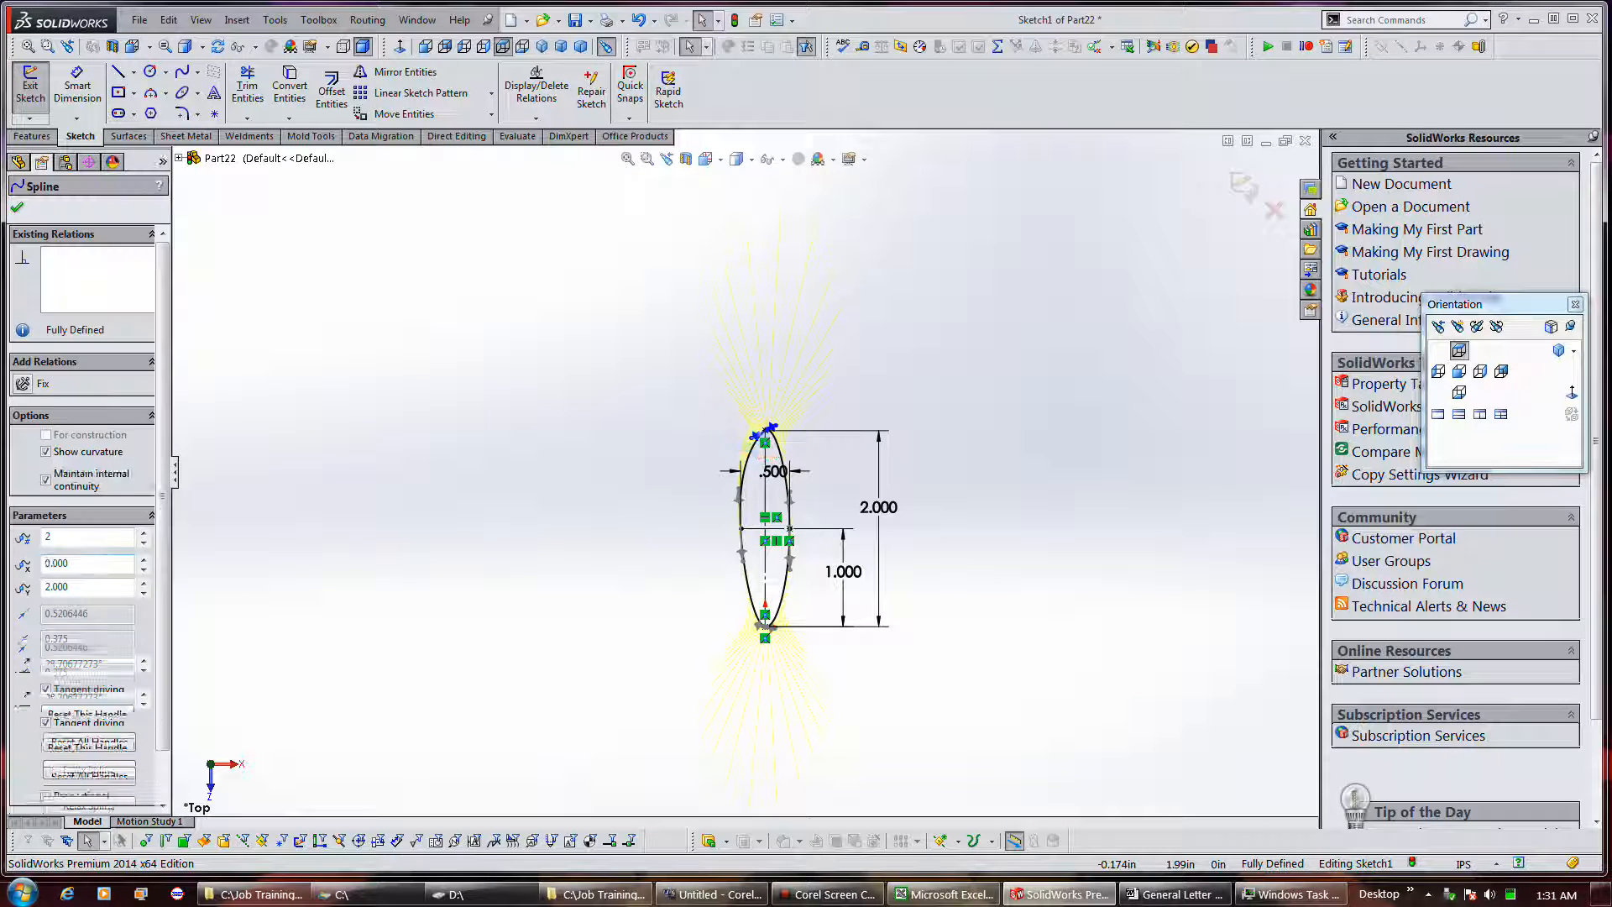
{"action": "left_click", "coordinate": [643, 400]}
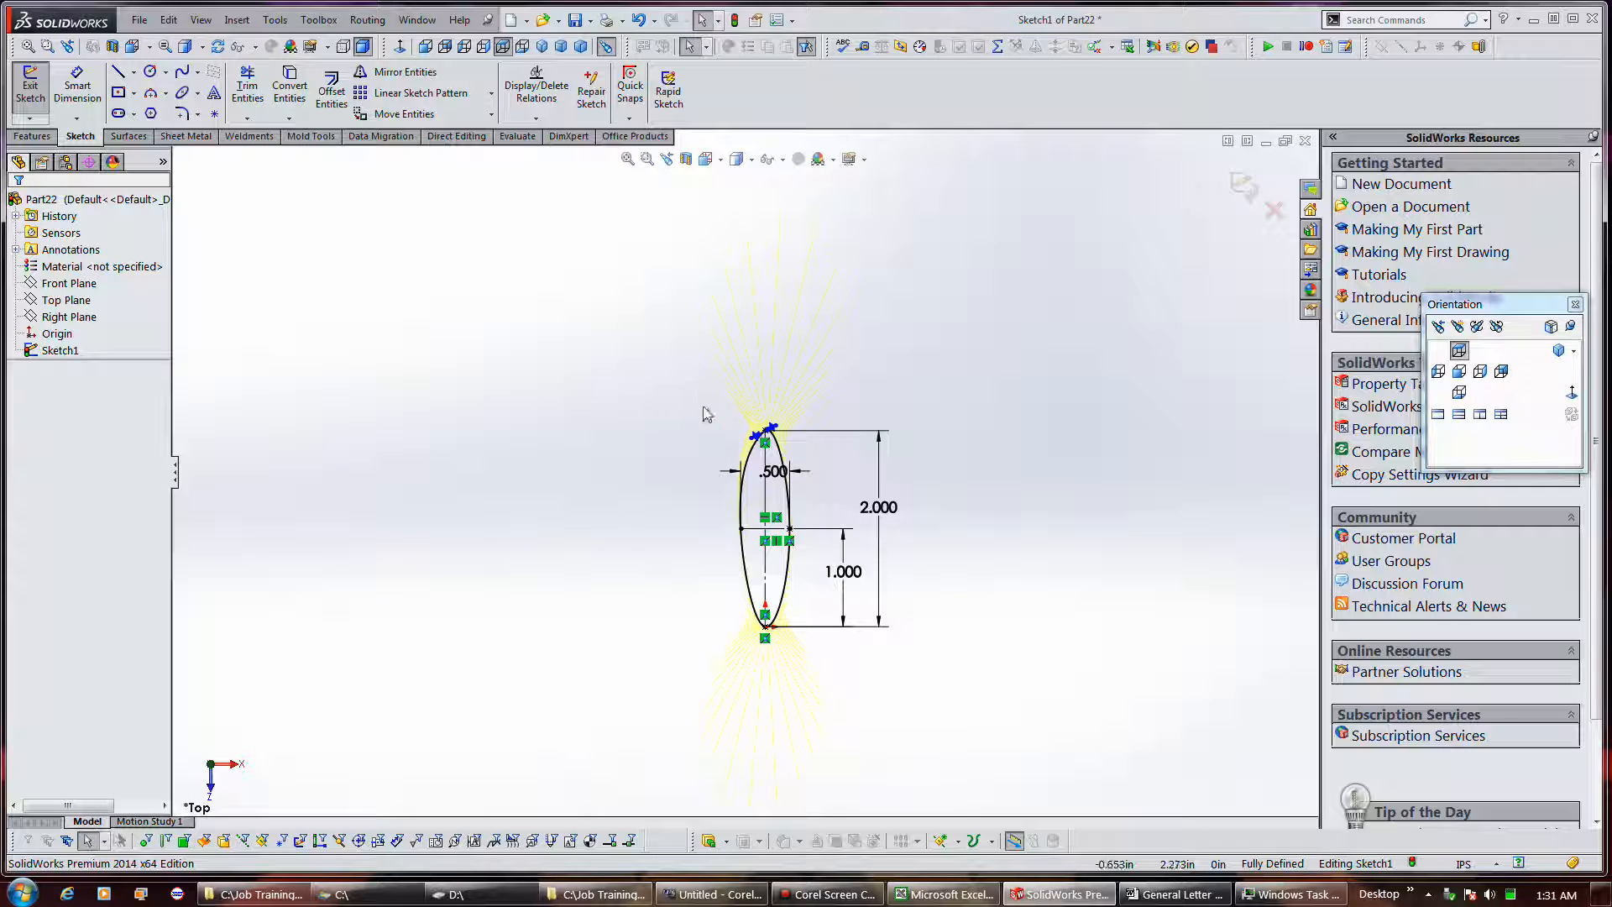
{"action": "left_click", "coordinate": [755, 431]}
{"action": "left_click", "coordinate": [742, 449]}
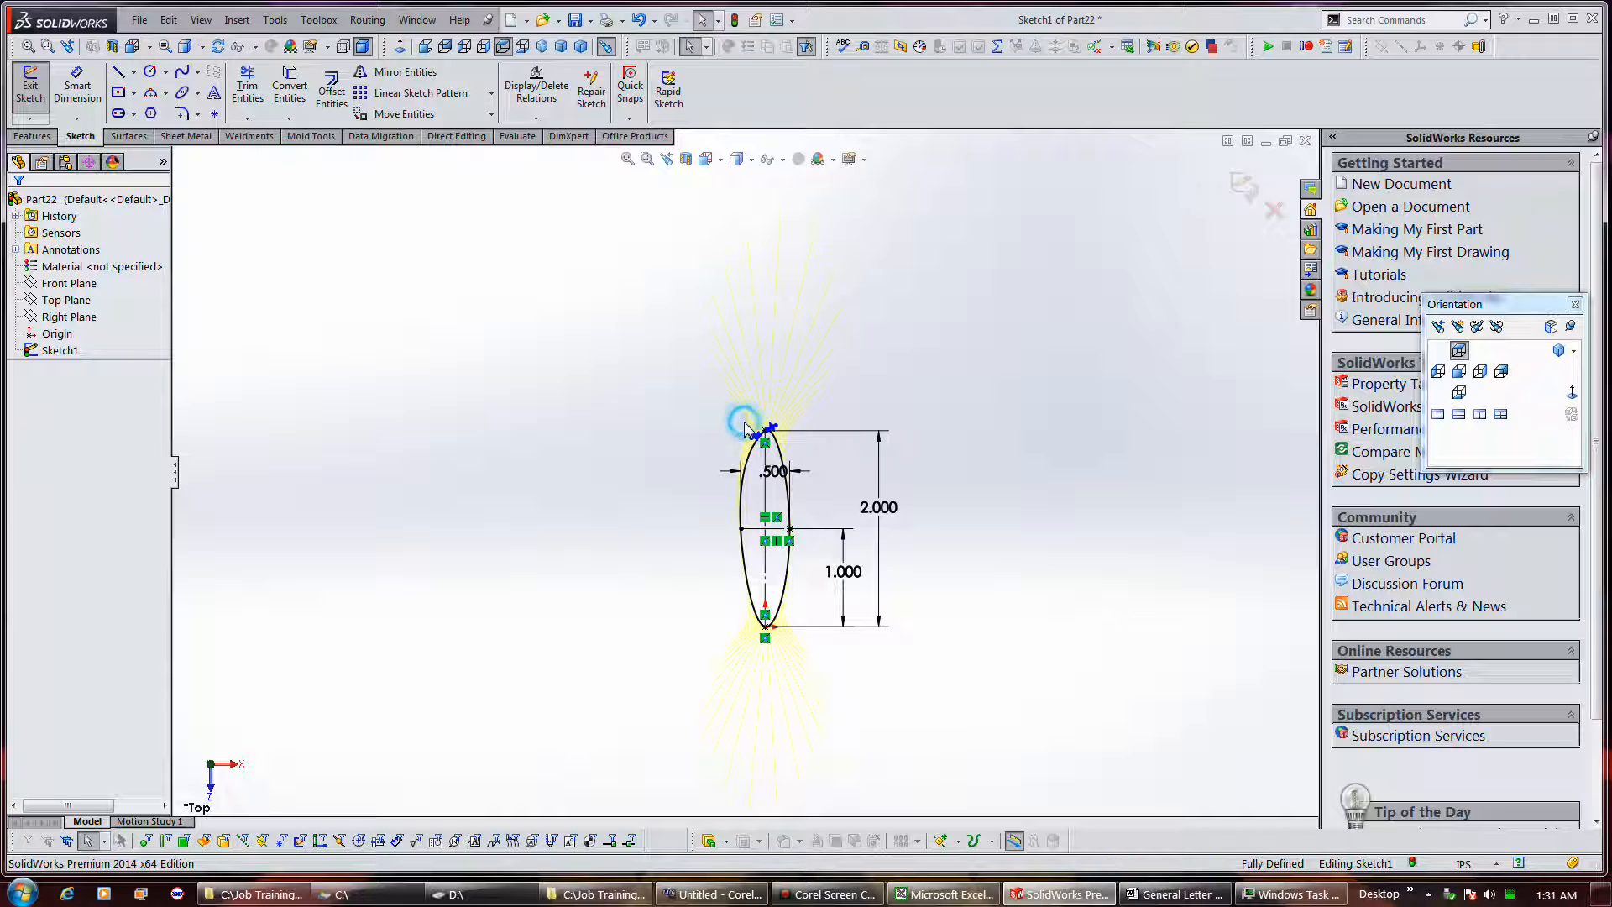
{"action": "left_click", "coordinate": [809, 381]}
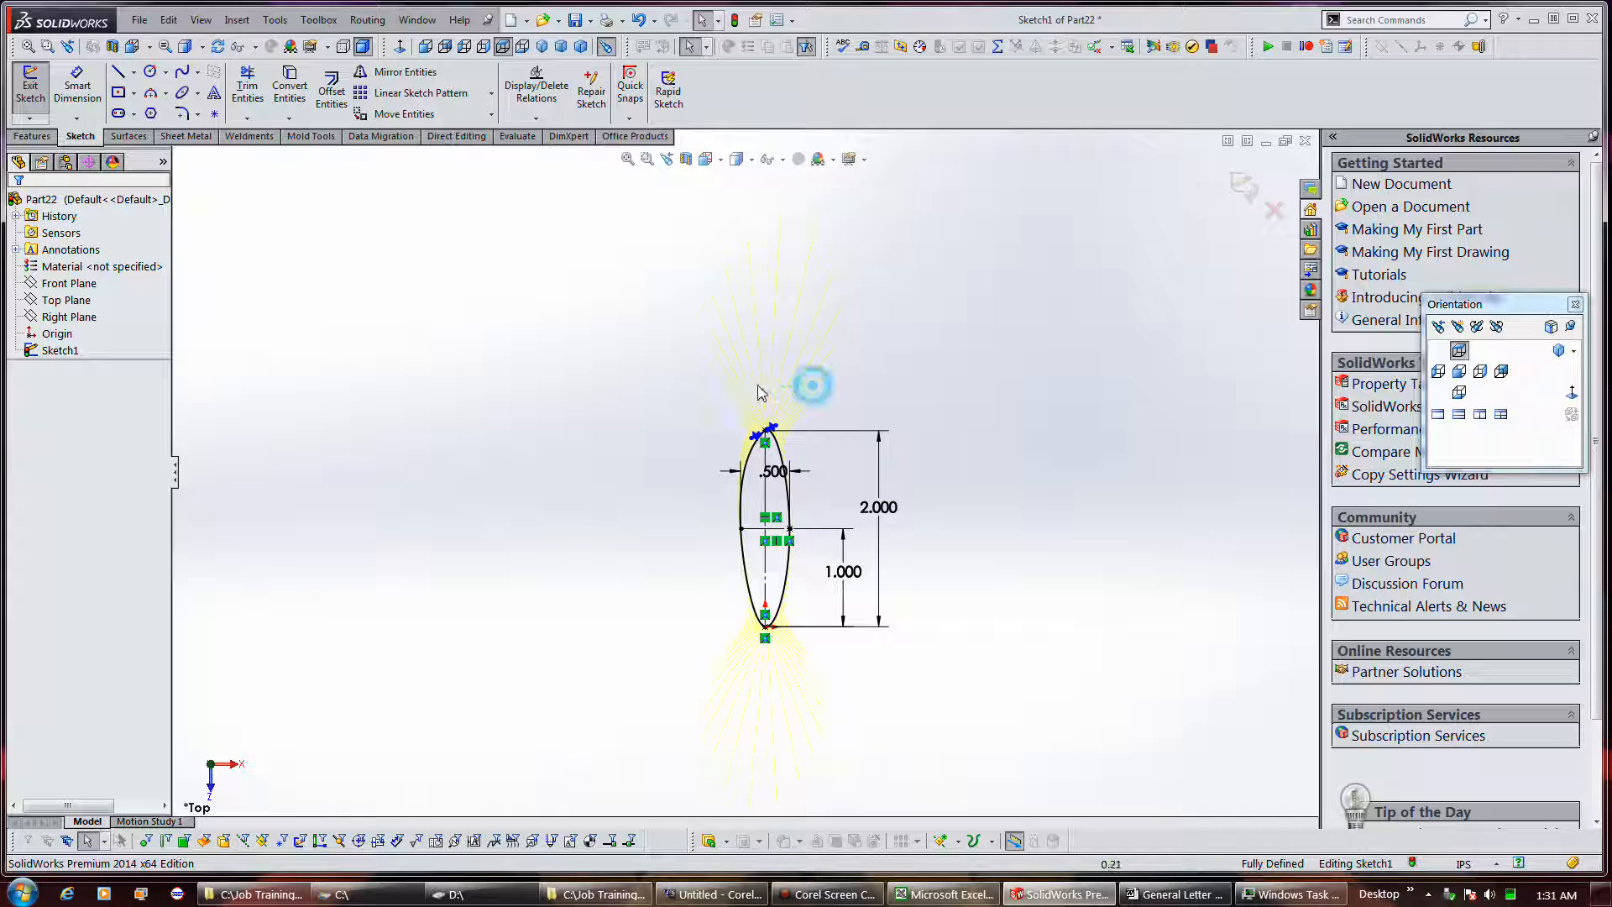
{"action": "left_click", "coordinate": [757, 409]}
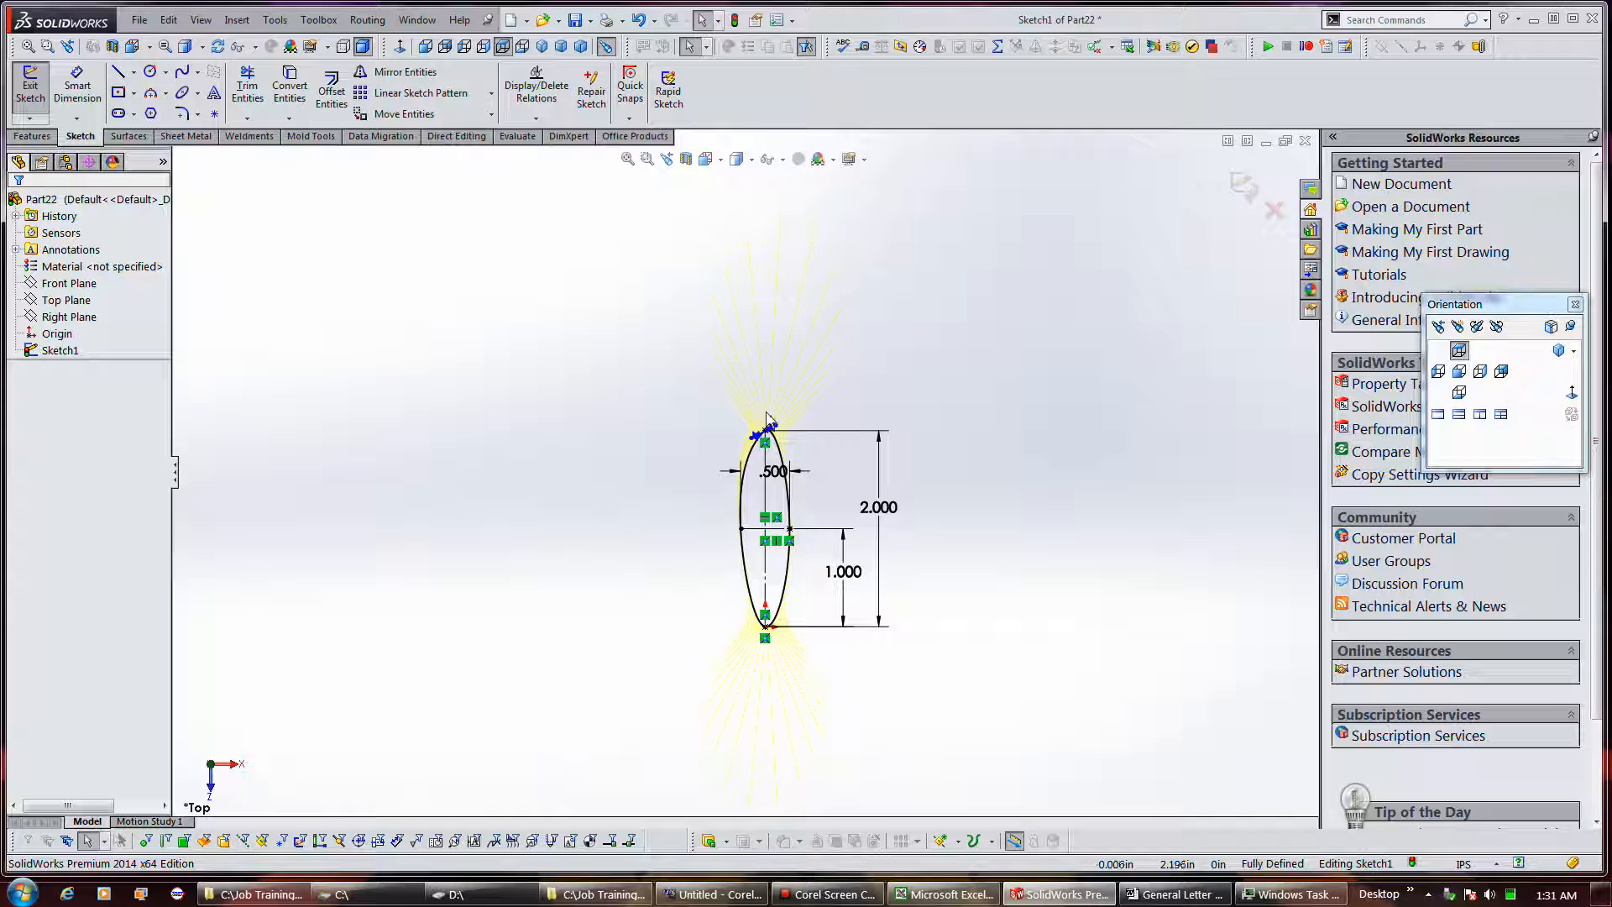
Step: Rebuild the part to exit the sketch and clear the selection
{"action": "left_click", "coordinate": [760, 413]}
{"action": "key", "text": "ctrl+b"}
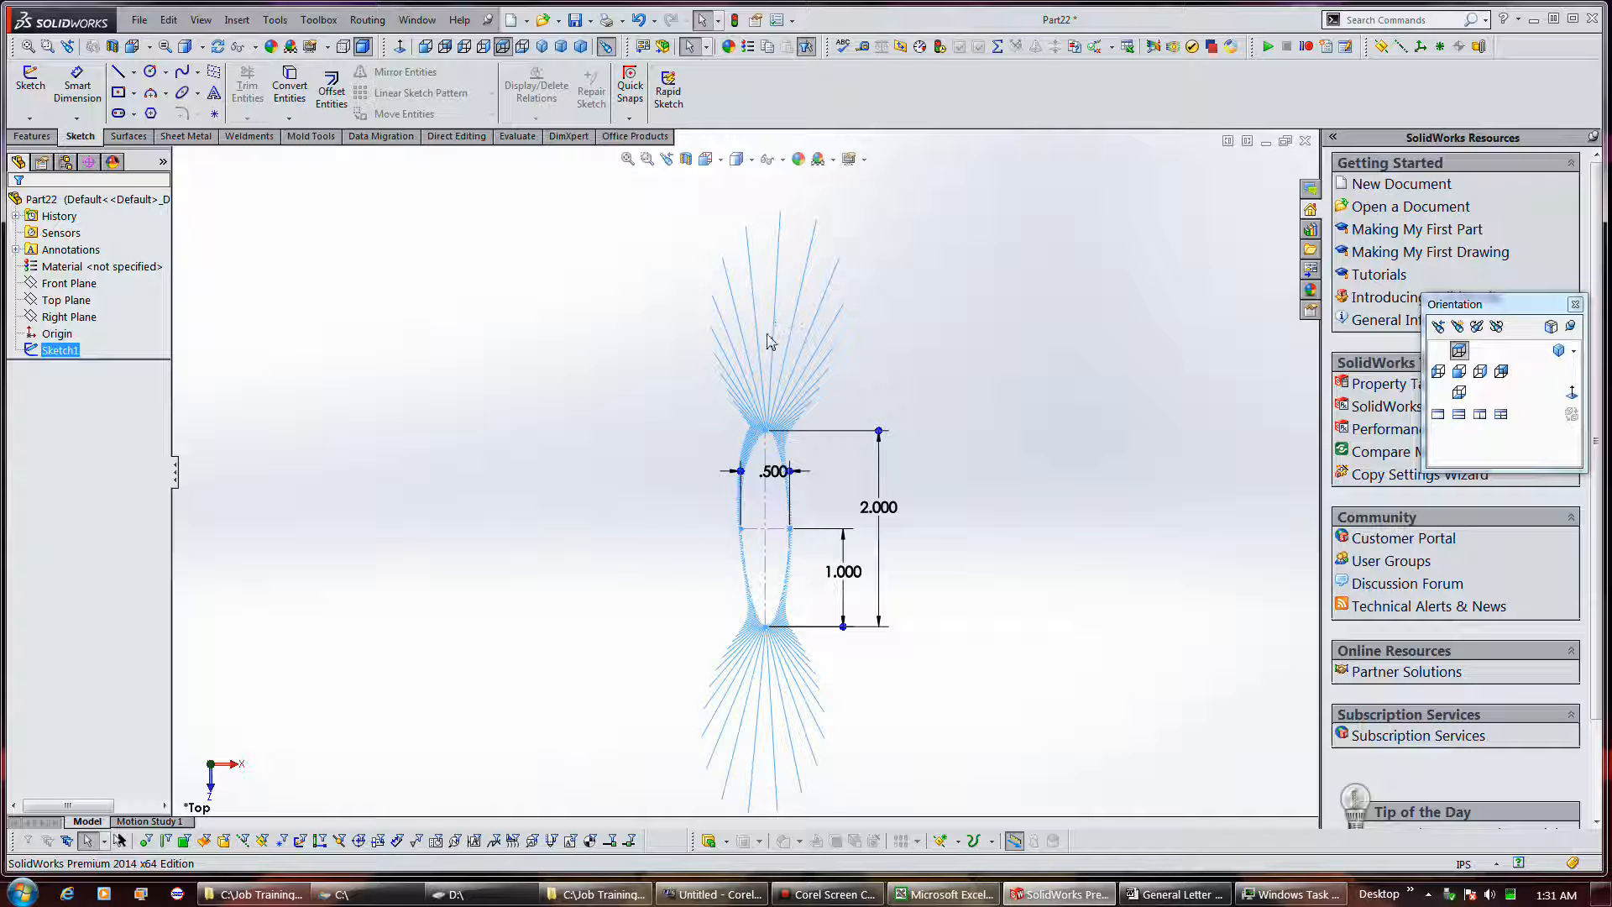
{"action": "left_click", "coordinate": [697, 454]}
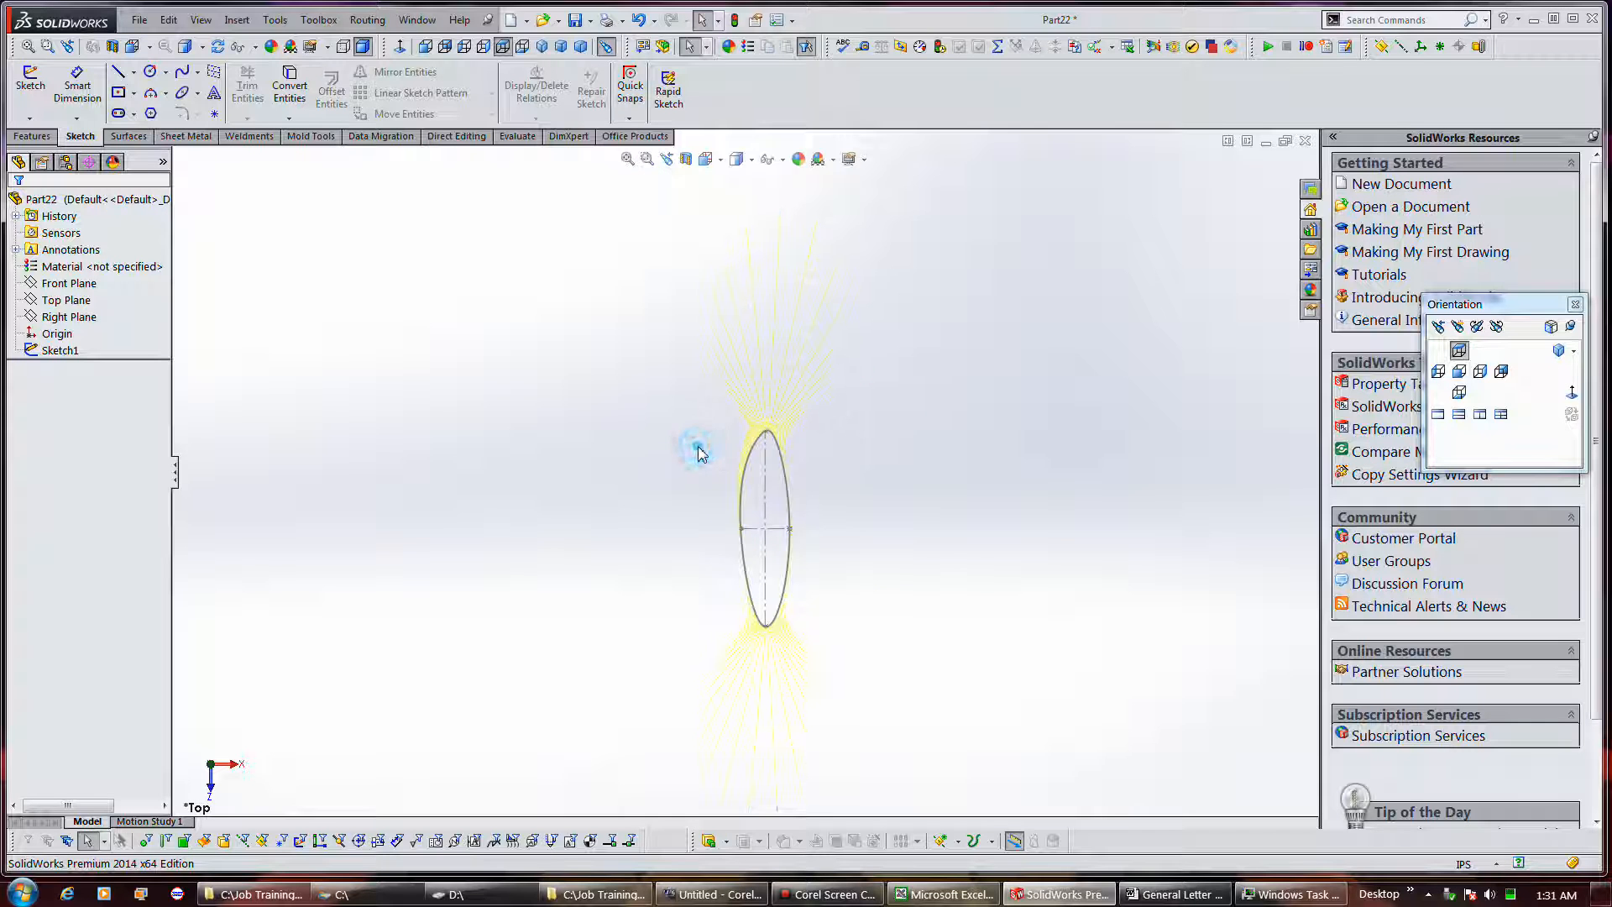
{"action": "left_click", "coordinate": [751, 441]}
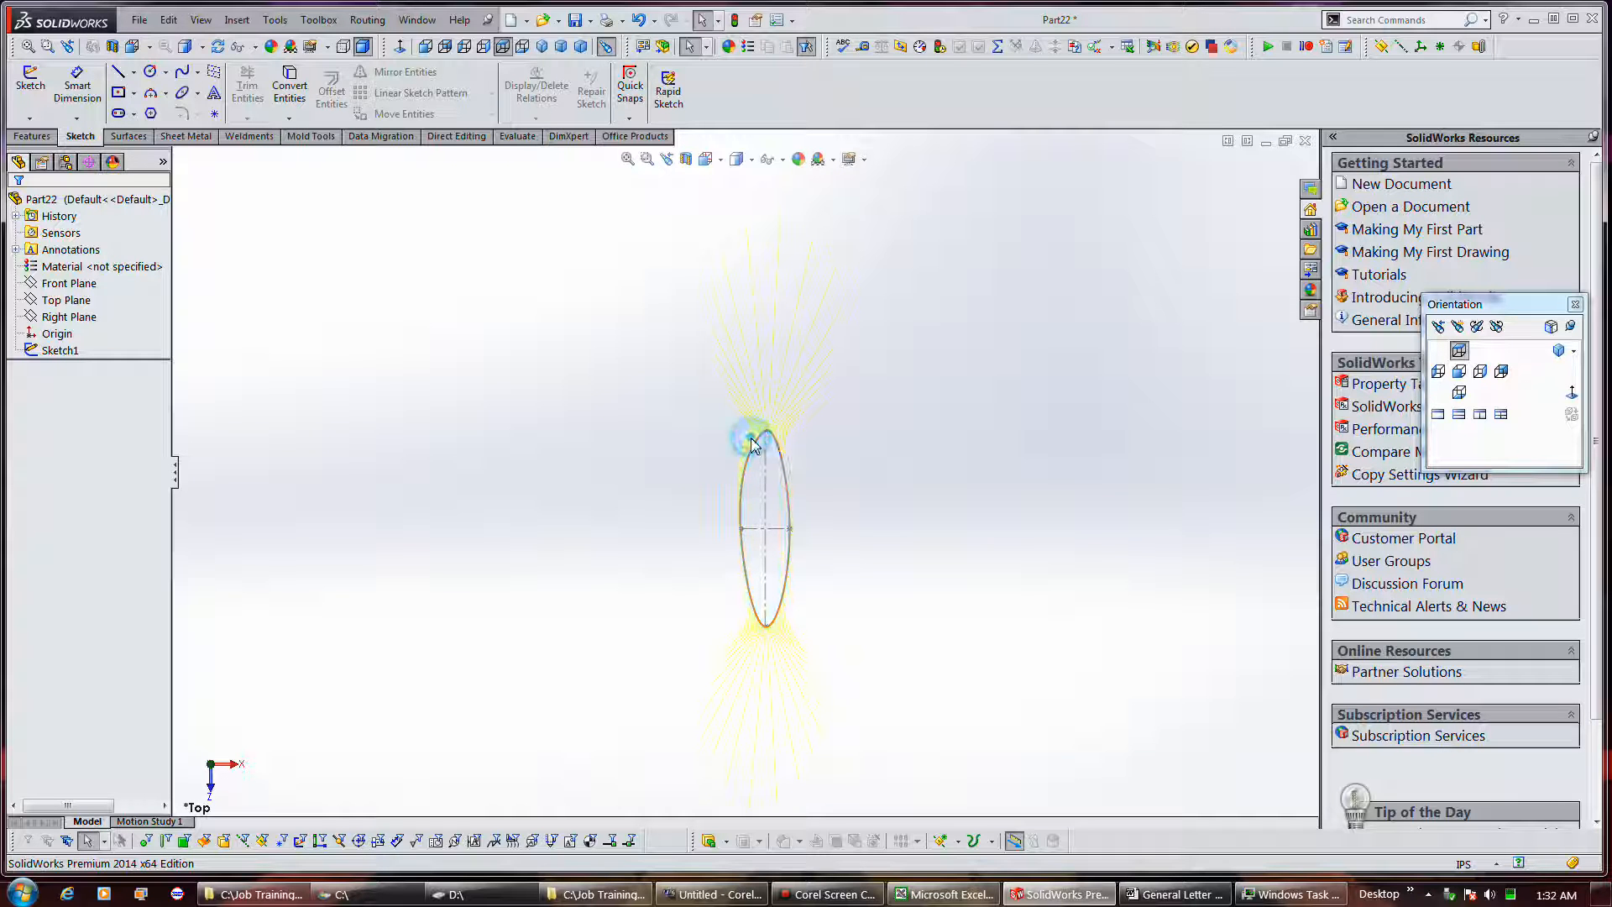
{"action": "left_click", "coordinate": [744, 452]}
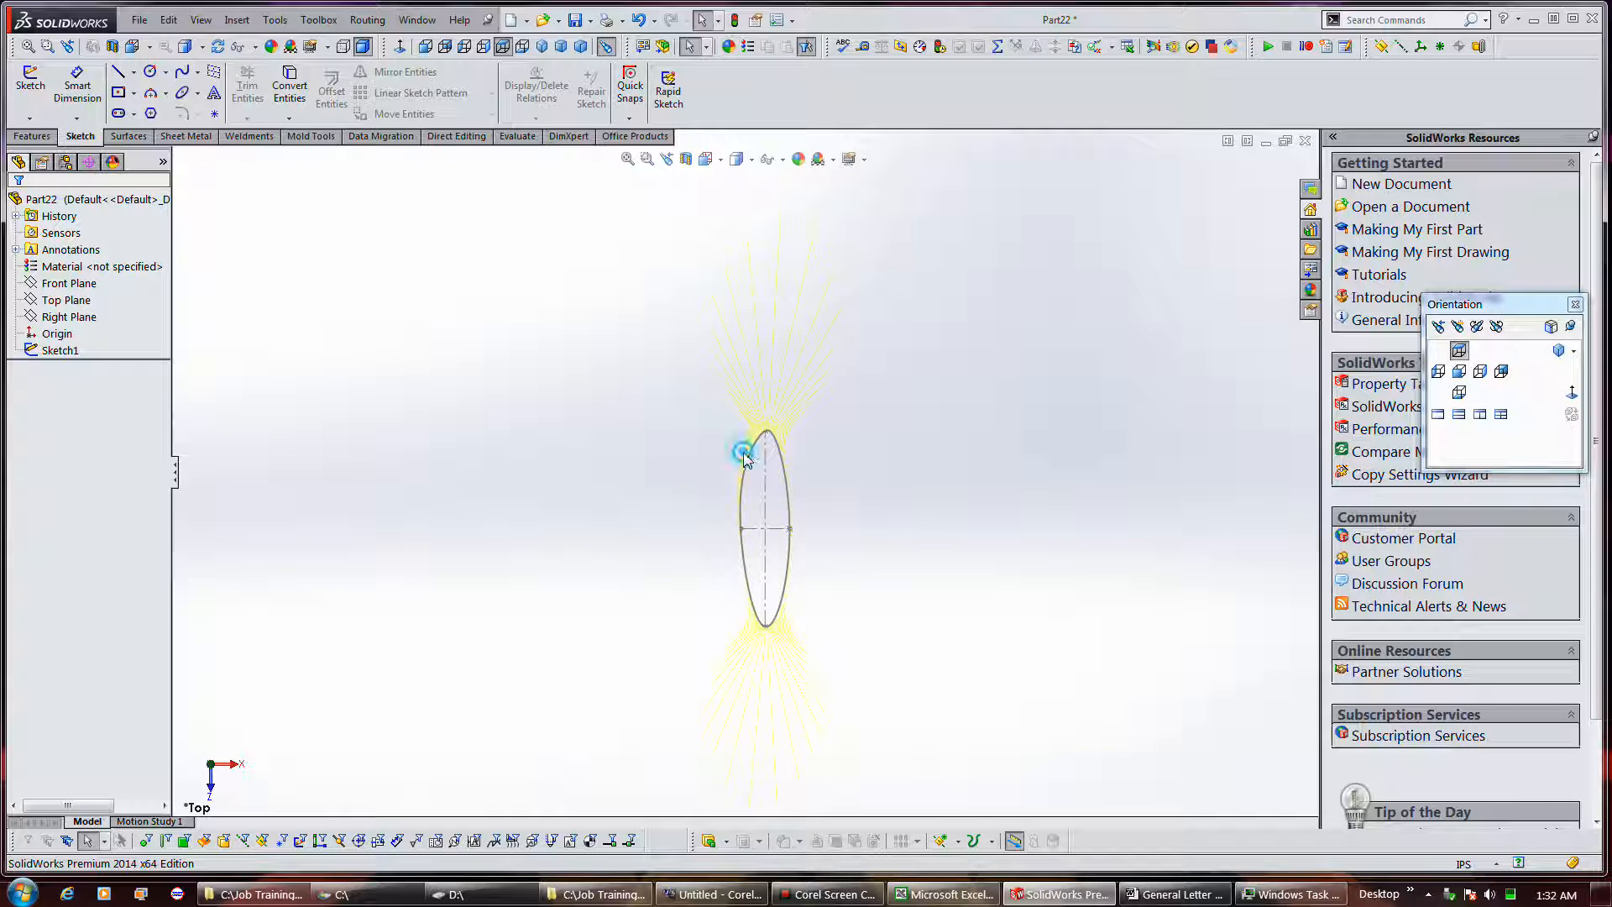
{"action": "left_click", "coordinate": [773, 406]}
{"action": "left_click", "coordinate": [785, 422]}
{"action": "left_click", "coordinate": [782, 434]}
{"action": "left_click", "coordinate": [790, 456]}
{"action": "left_click", "coordinate": [828, 895]}
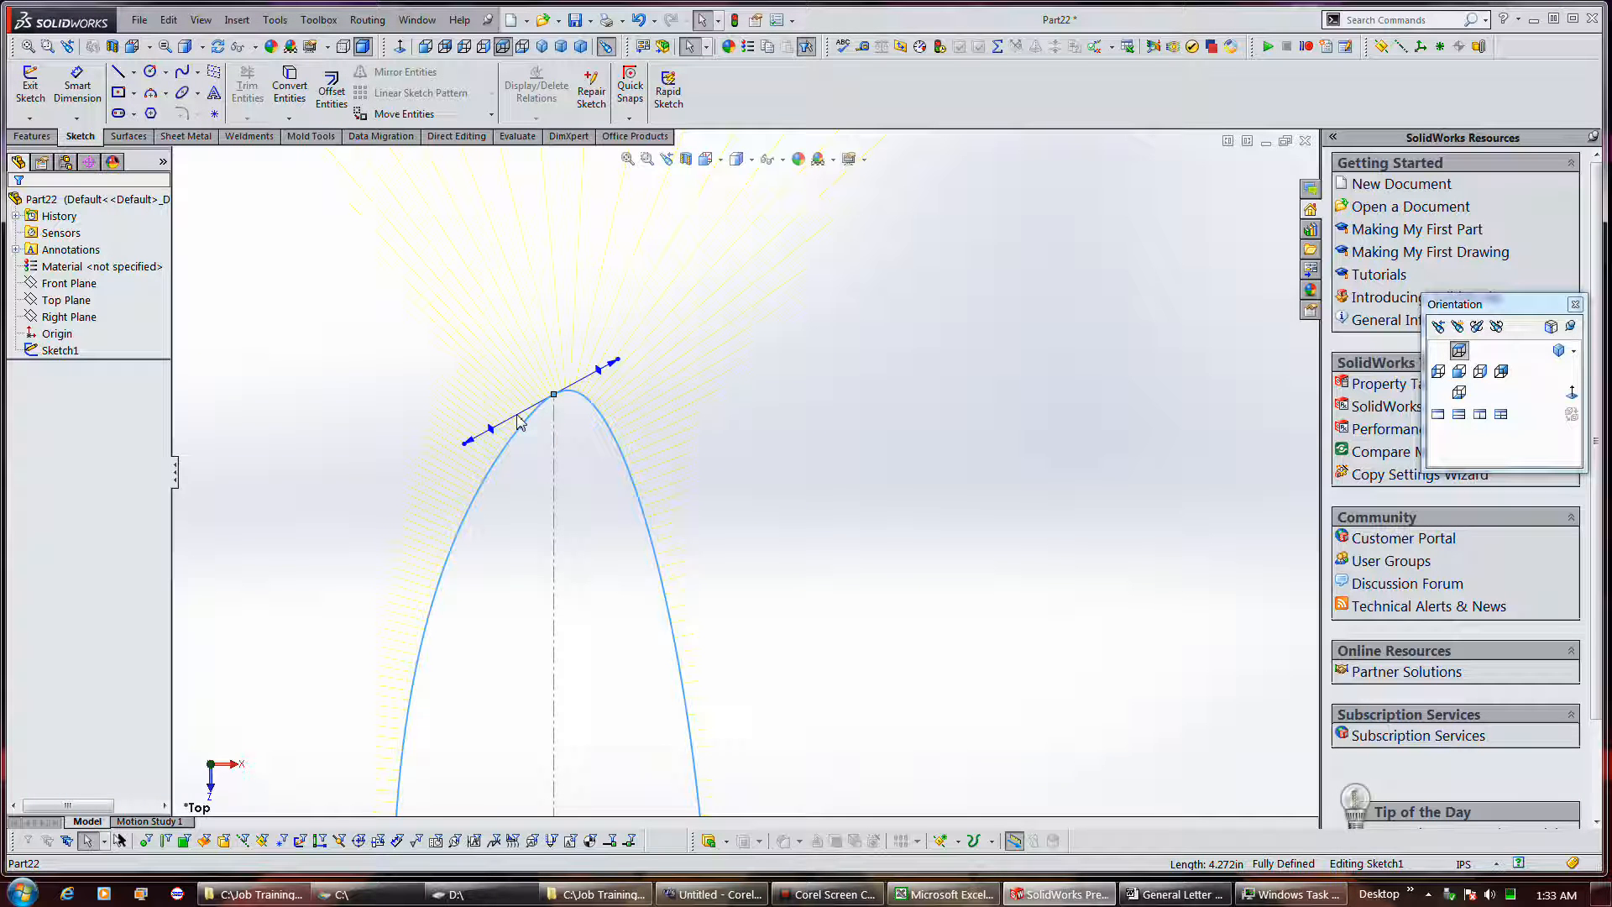
Step: Rotate the tangency handle at the closed spline's top point back to nearly horizontal
{"action": "right_click", "coordinate": [518, 422]}
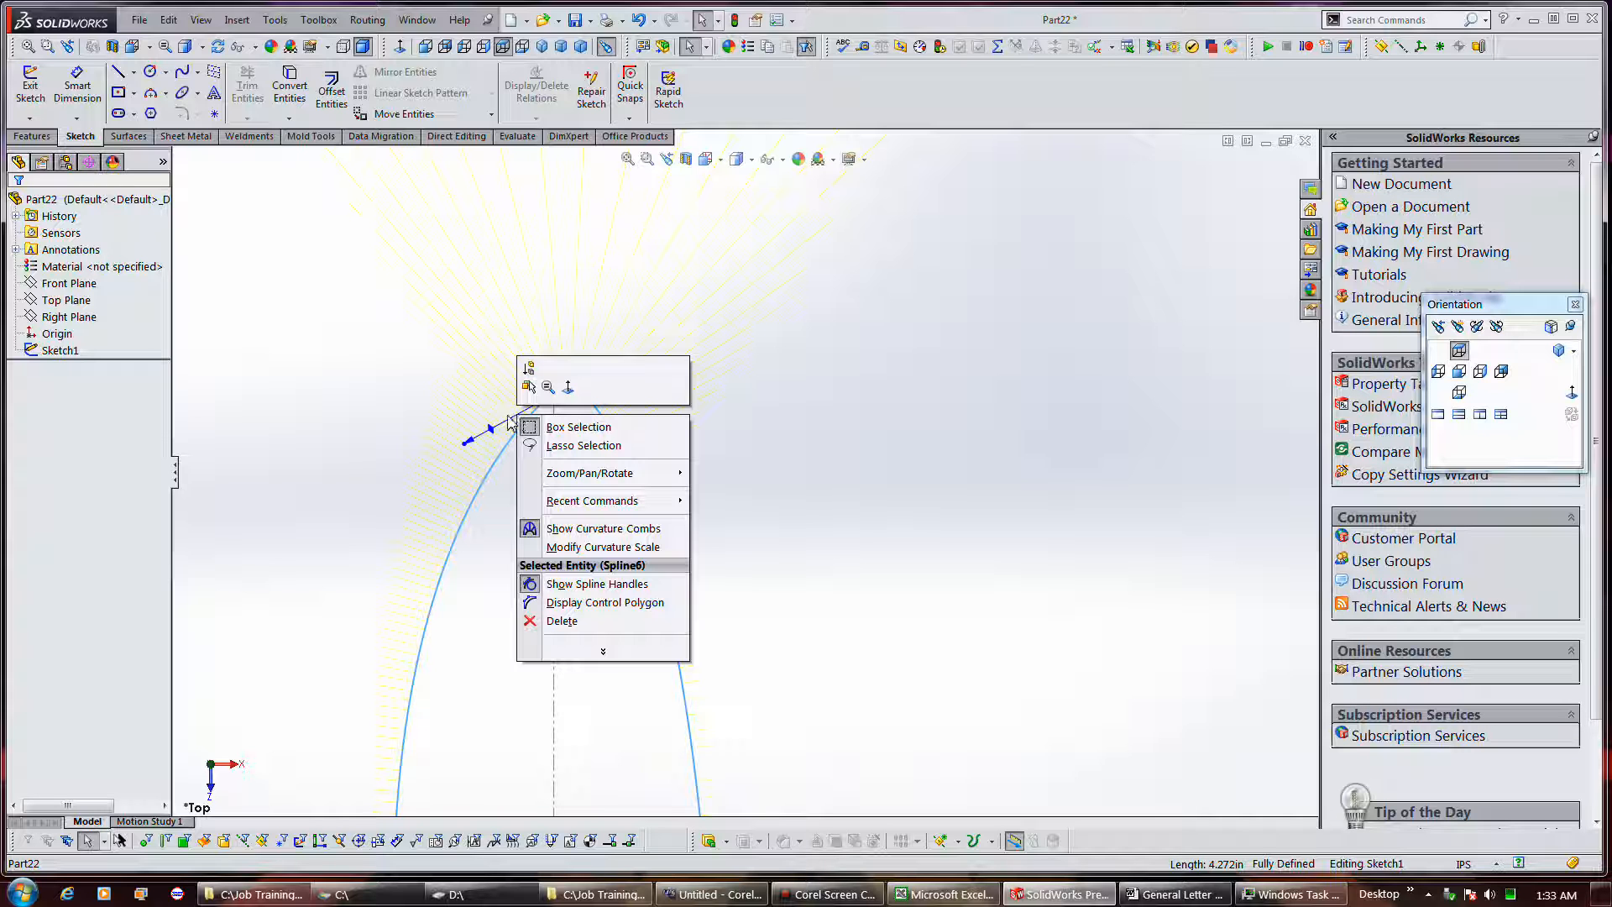
{"action": "left_click", "coordinate": [468, 443]}
{"action": "right_click", "coordinate": [467, 444]}
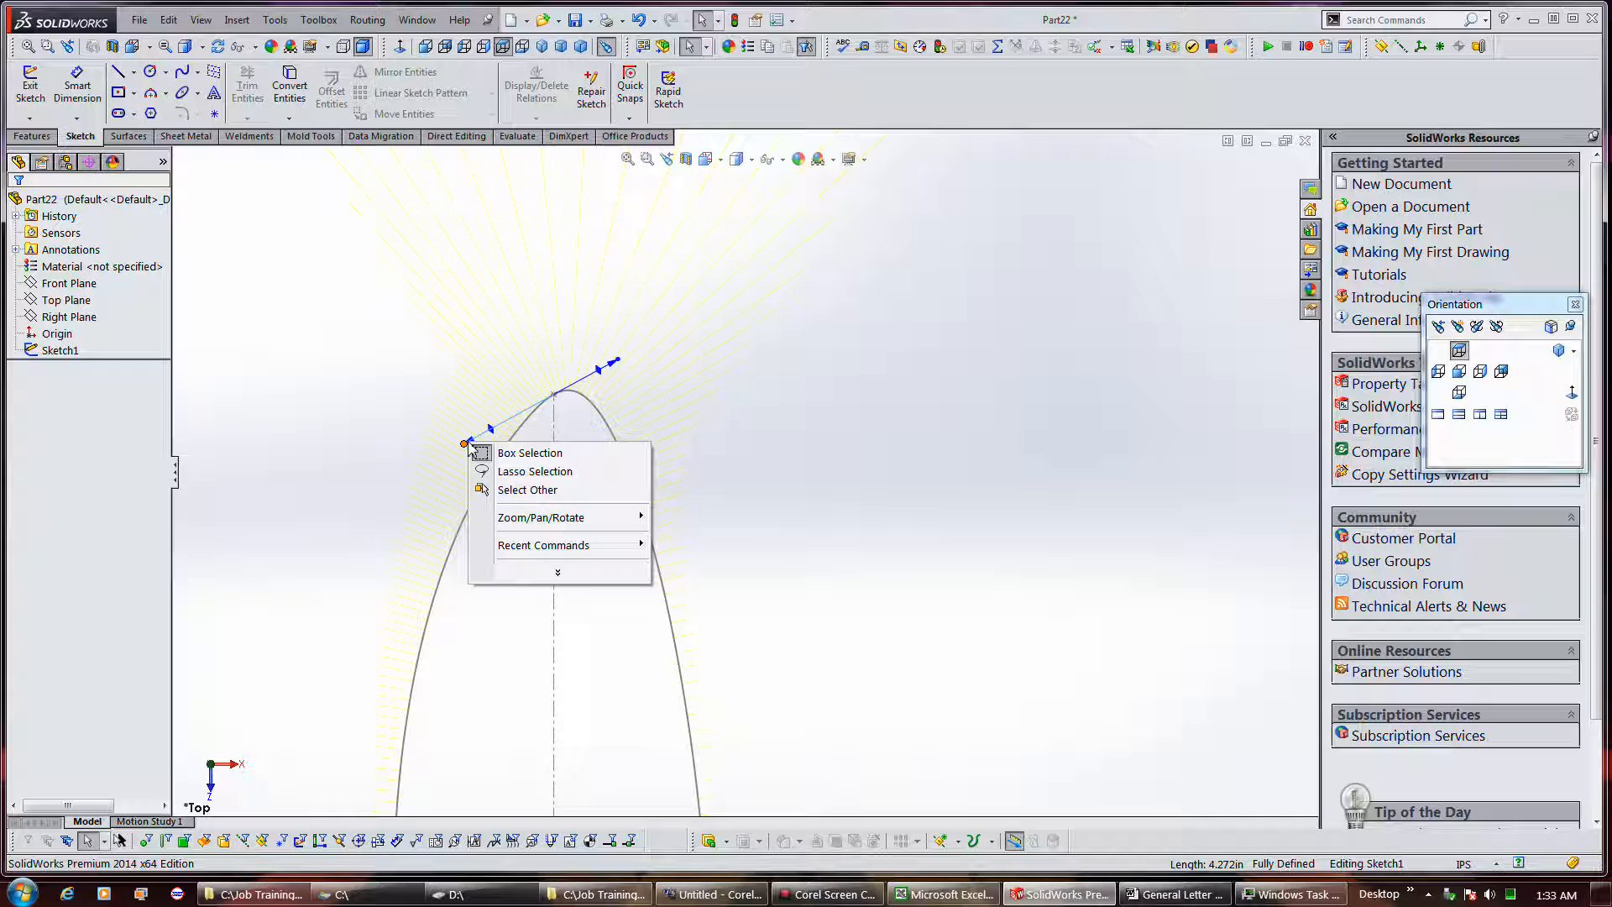
{"action": "left_click_drag", "start_coordinate": [468, 444], "coordinate": [472, 404]}
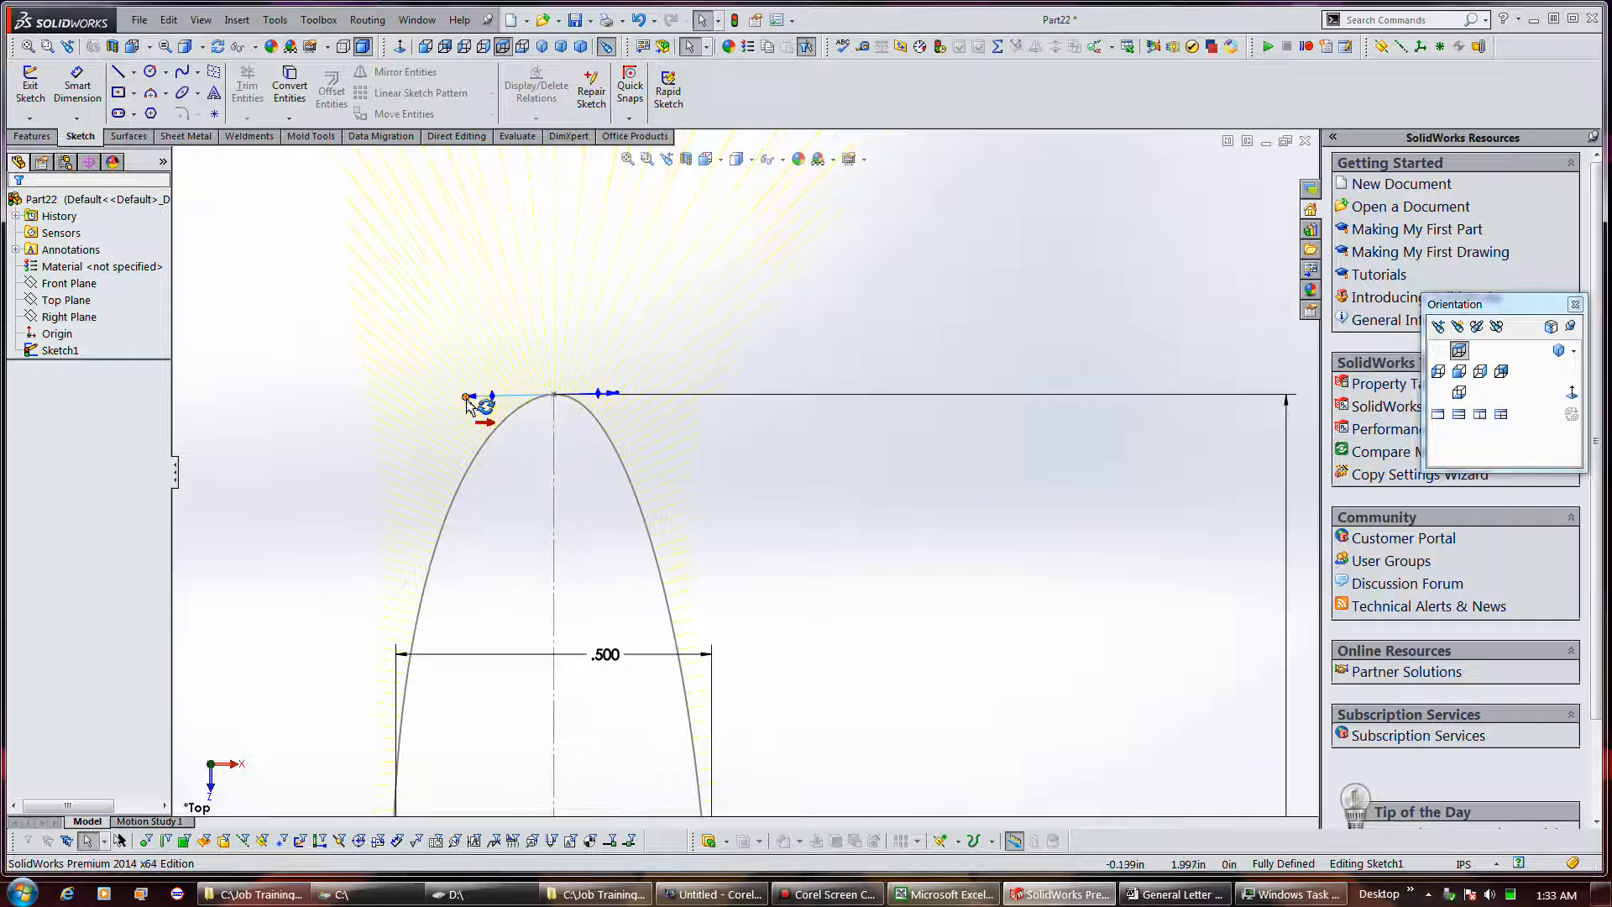
Step: Select the closed spline and examine its curvature combs and tangency handle around the top point
{"action": "left_click", "coordinate": [485, 445]}
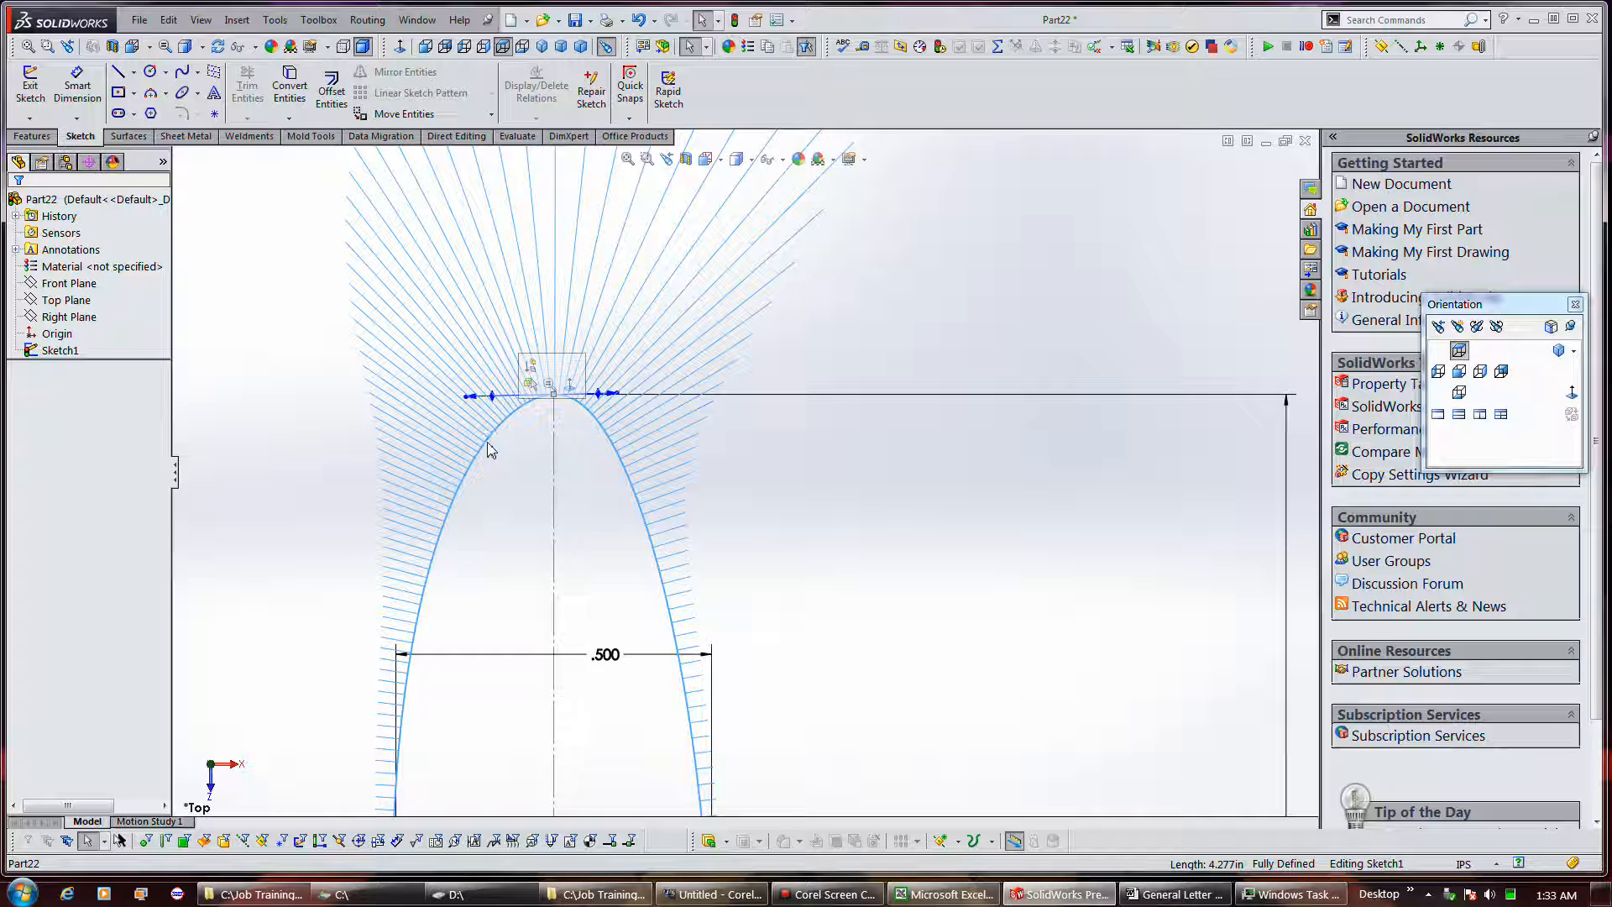
{"action": "scroll", "coordinate": [729, 553], "scroll_direction": "up", "scroll_amount": 2}
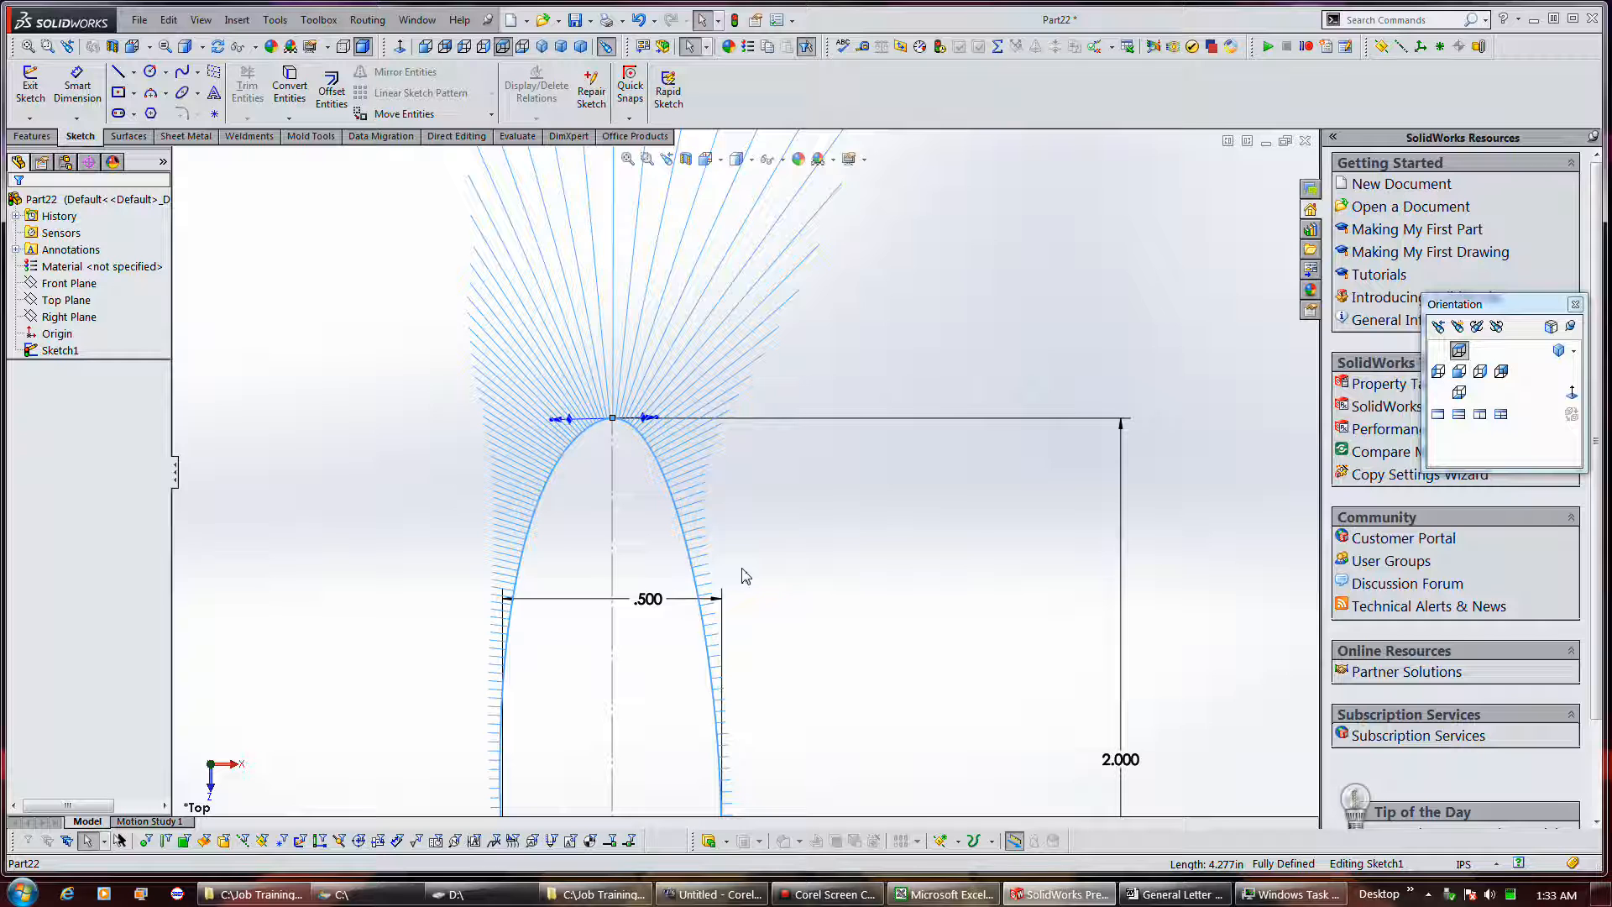
{"action": "scroll", "coordinate": [746, 576], "scroll_direction": "up", "scroll_amount": 2}
{"action": "scroll", "coordinate": [742, 572], "scroll_direction": "down", "scroll_amount": 3}
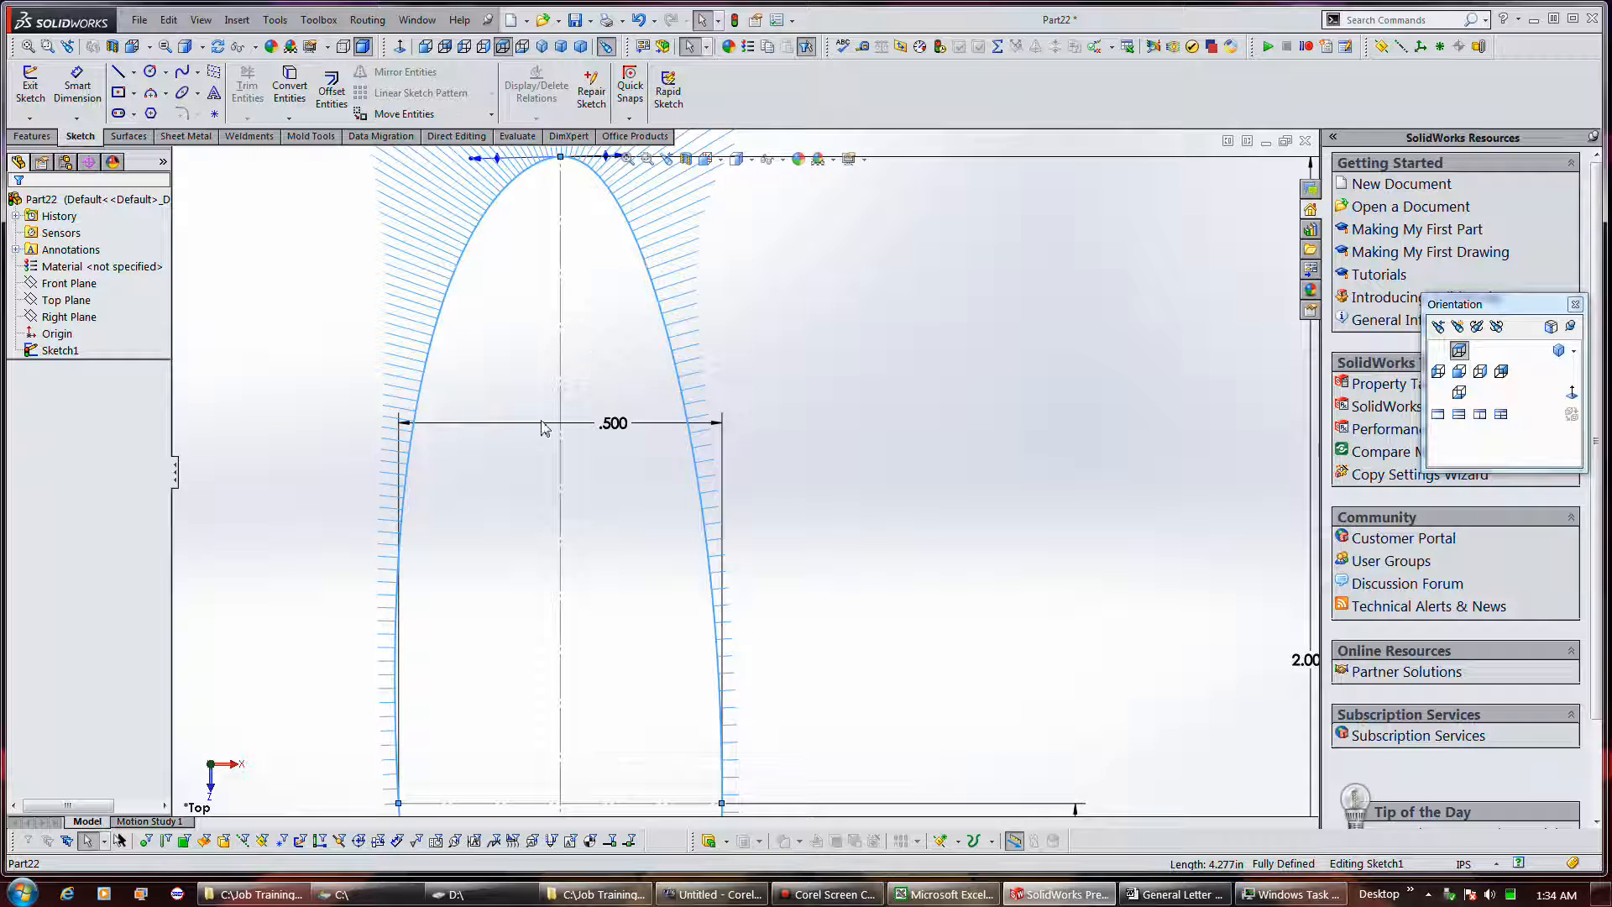
{"action": "scroll", "coordinate": [547, 395], "scroll_direction": "up", "scroll_amount": 1}
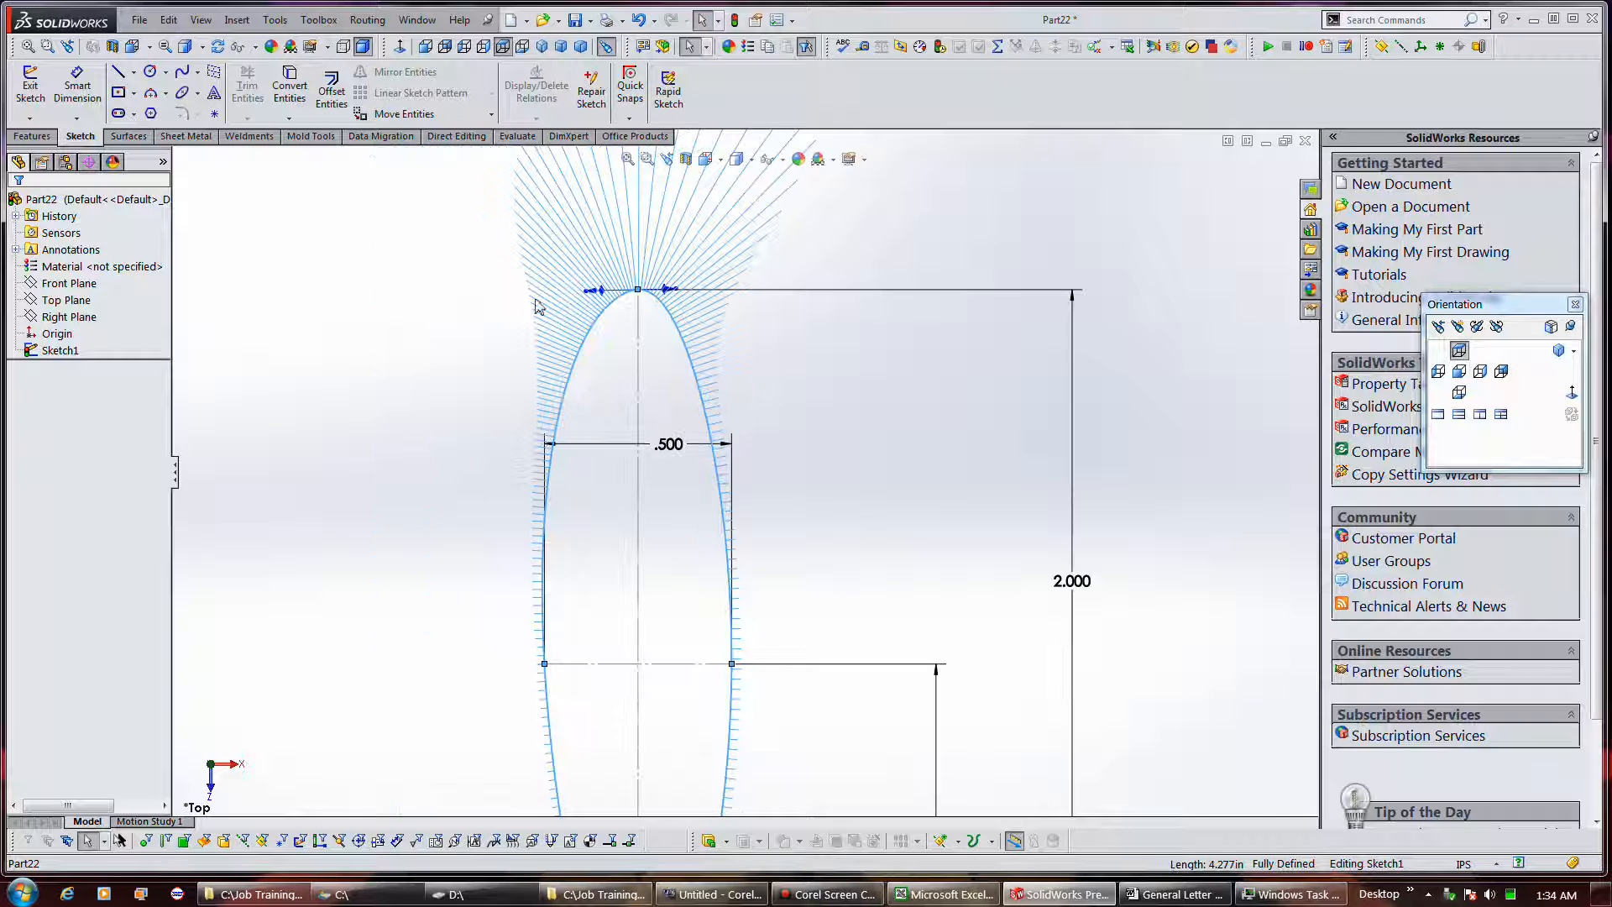
{"action": "right_click", "coordinate": [604, 295]}
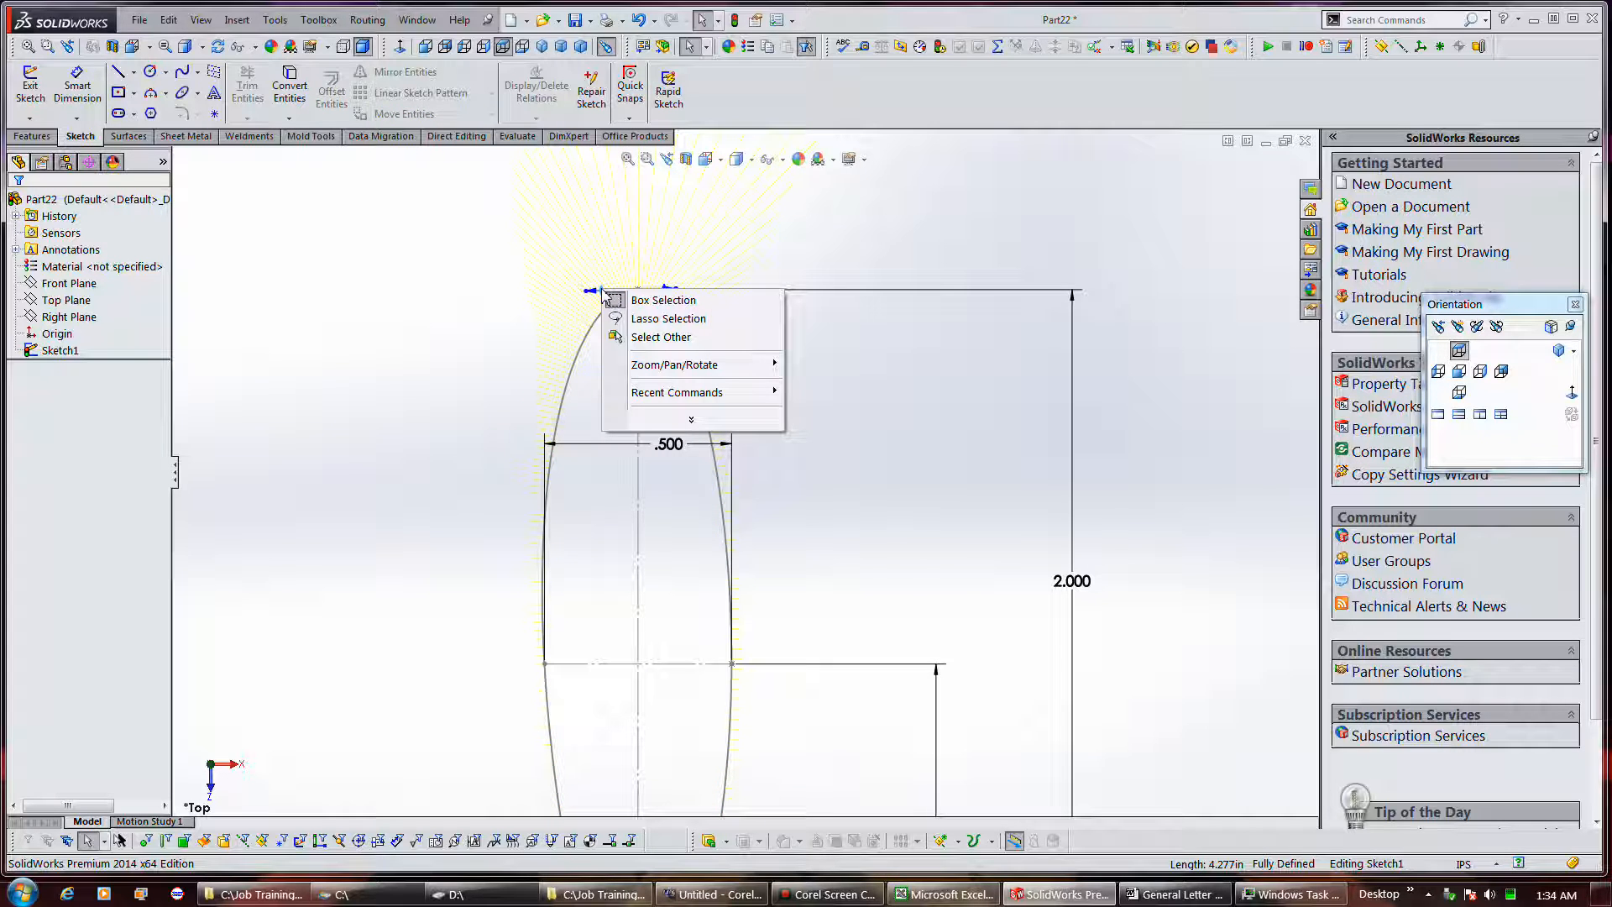
{"action": "left_click", "coordinate": [596, 287]}
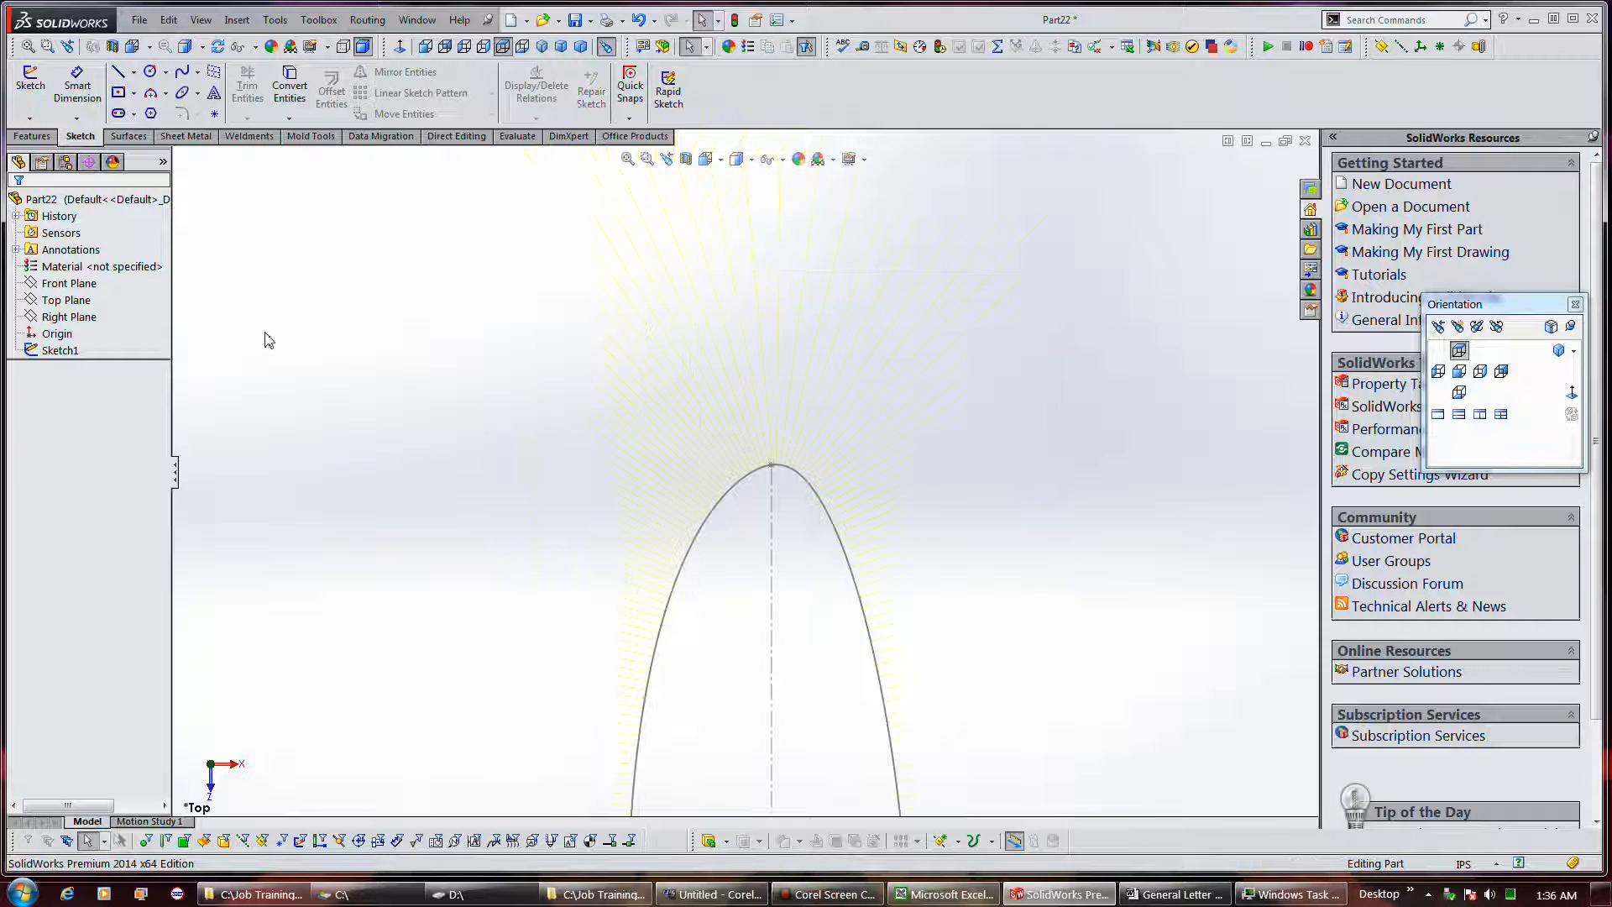
Step: Reopen Sketch1 for editing and add a Horizontal relation to the tangency handle at the closed spline's top point
{"action": "left_click", "coordinate": [66, 350]}
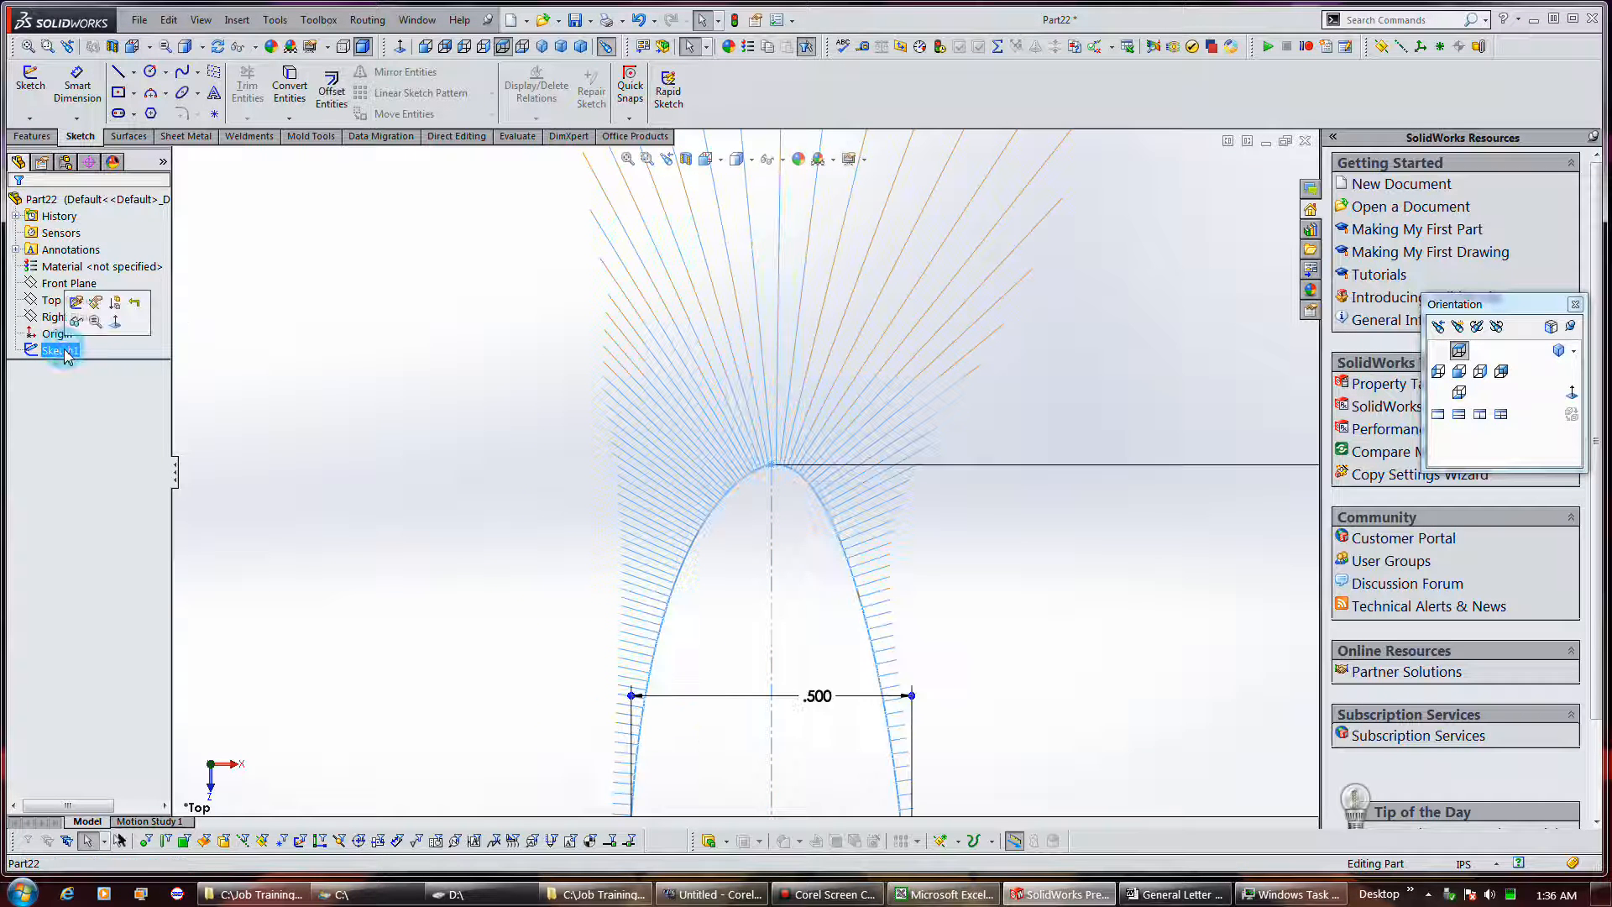
{"action": "left_click", "coordinate": [75, 301]}
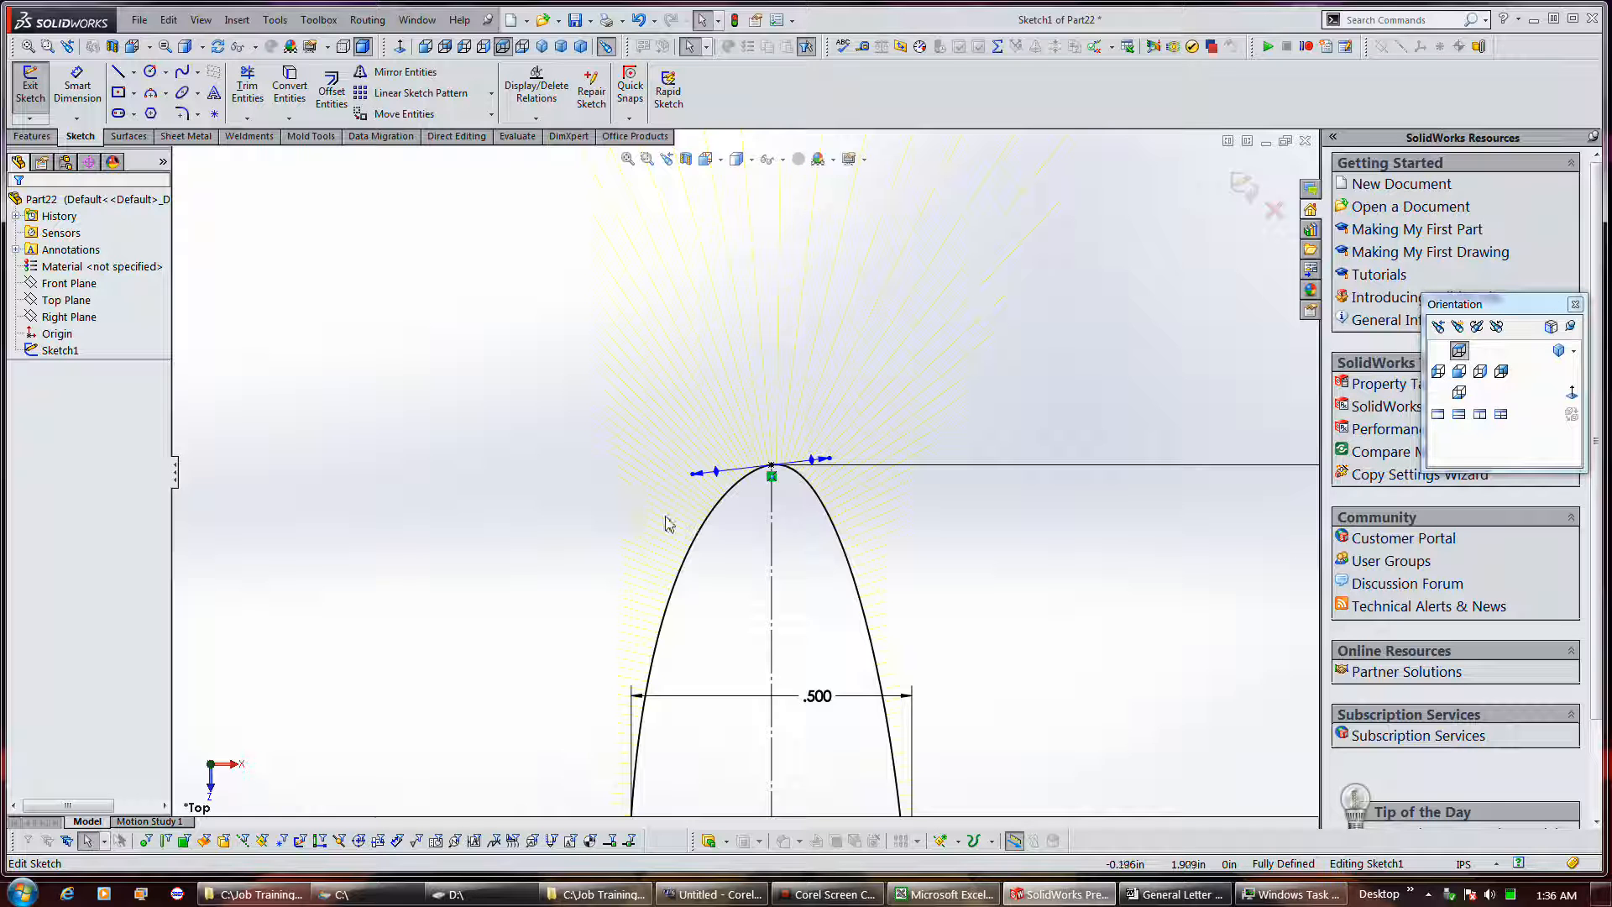
{"action": "left_click", "coordinate": [721, 506]}
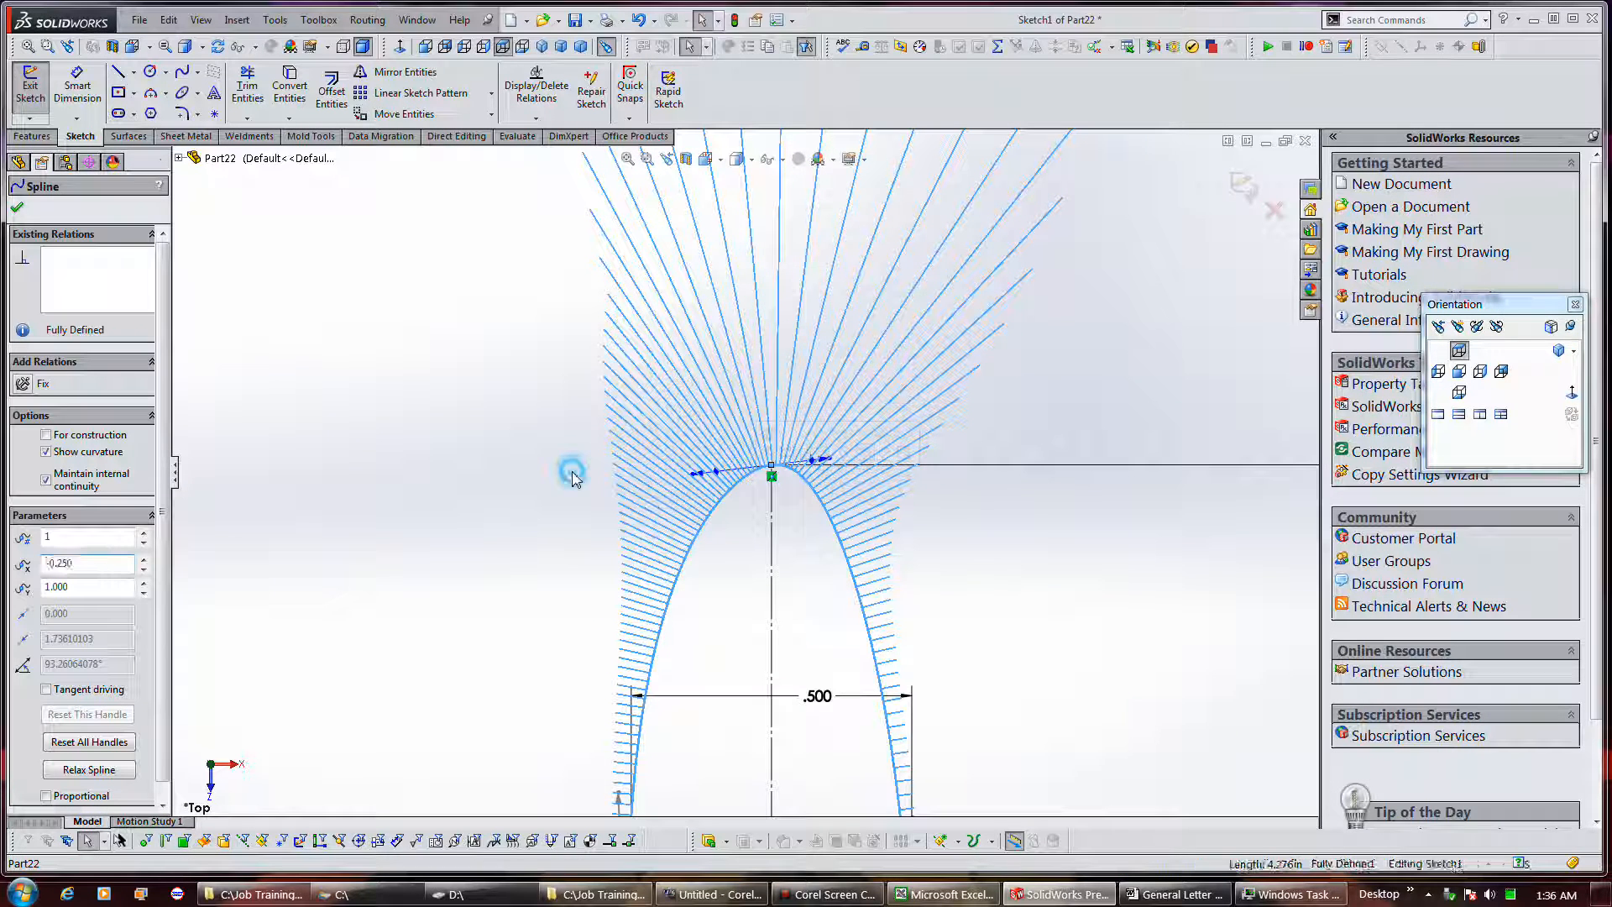
{"action": "left_click", "coordinate": [571, 475]}
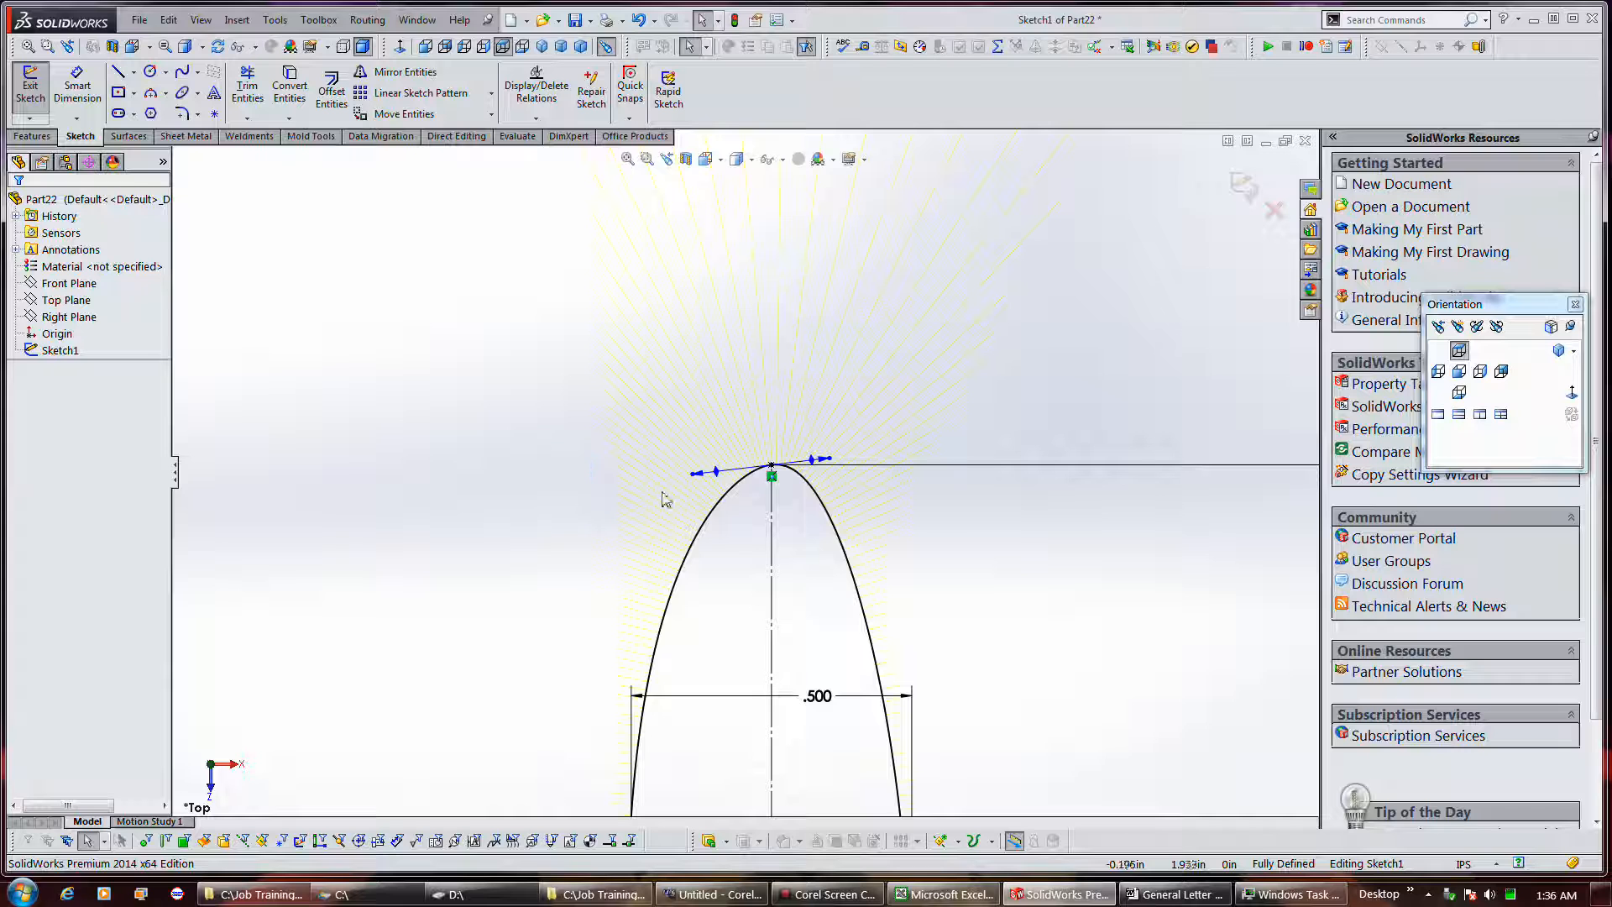
{"action": "left_click", "coordinate": [707, 526]}
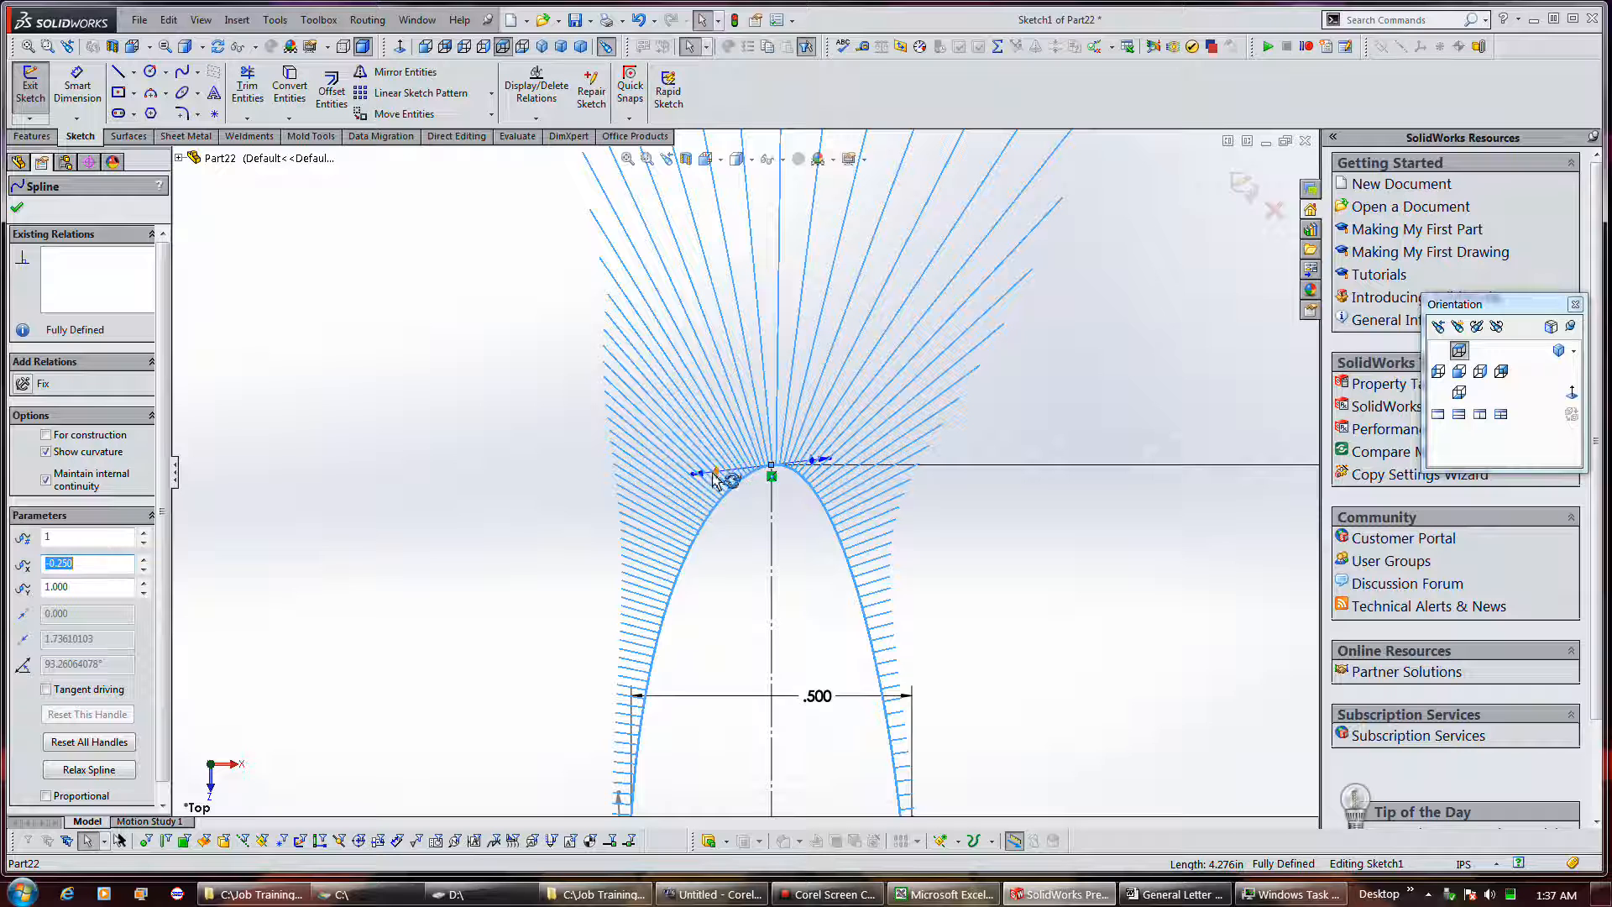
{"action": "left_click", "coordinate": [714, 475]}
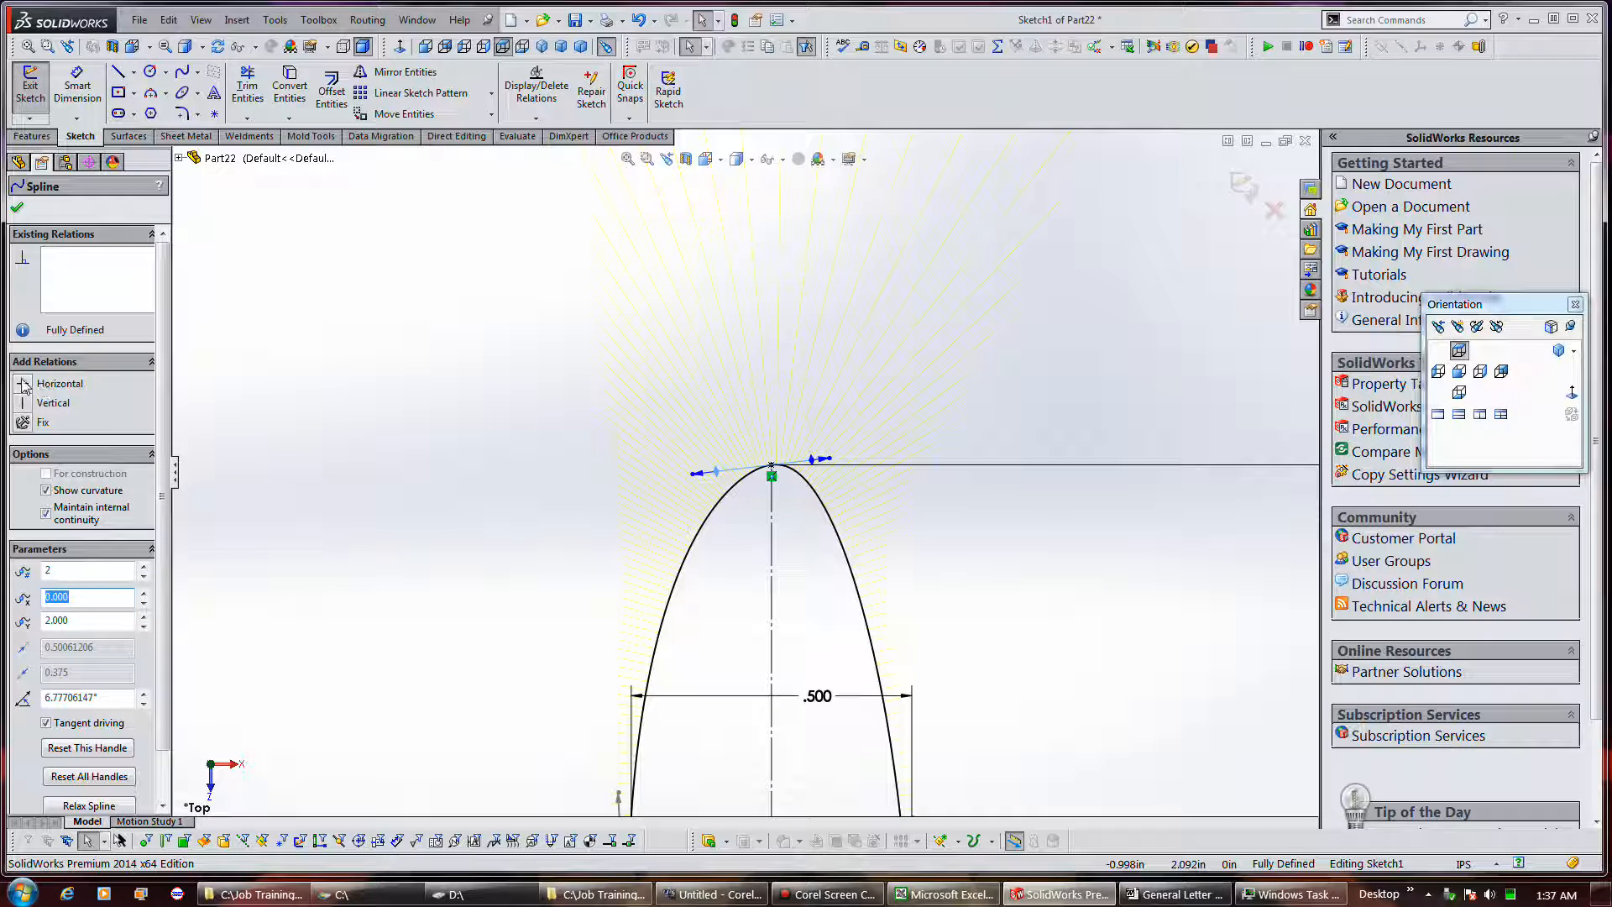
{"action": "left_click", "coordinate": [58, 387]}
Step: Add a Horizontal relation to the tangency handle at the closed spline's bottom point by the origin
{"action": "scroll", "coordinate": [612, 302], "scroll_direction": "up", "scroll_amount": 5}
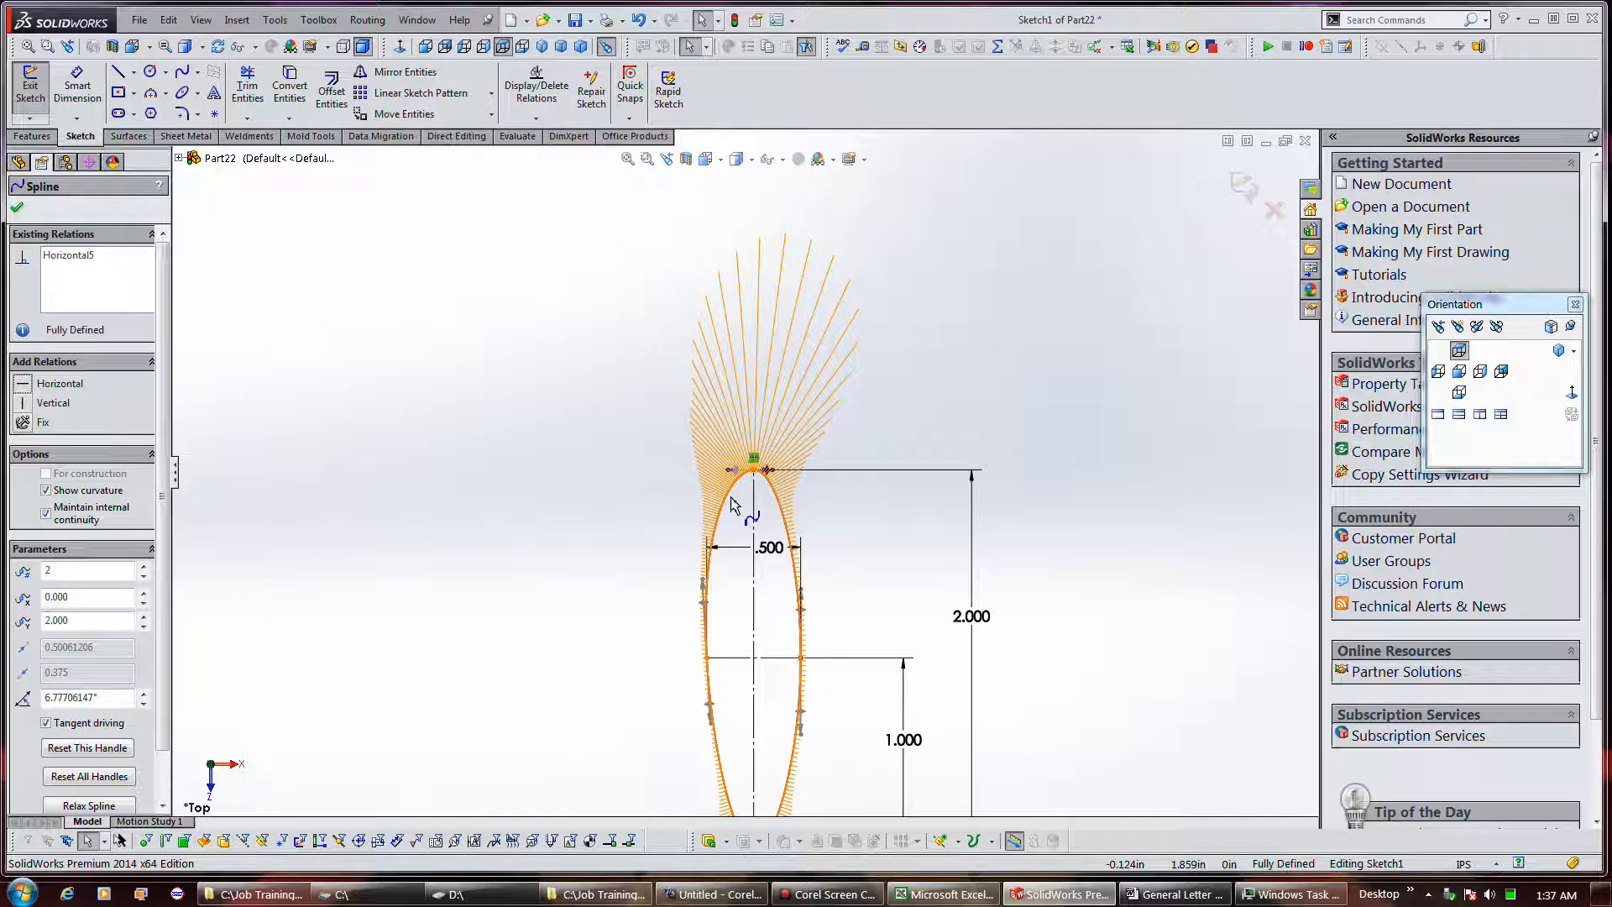
{"action": "scroll", "coordinate": [759, 480], "scroll_direction": "up", "scroll_amount": 2}
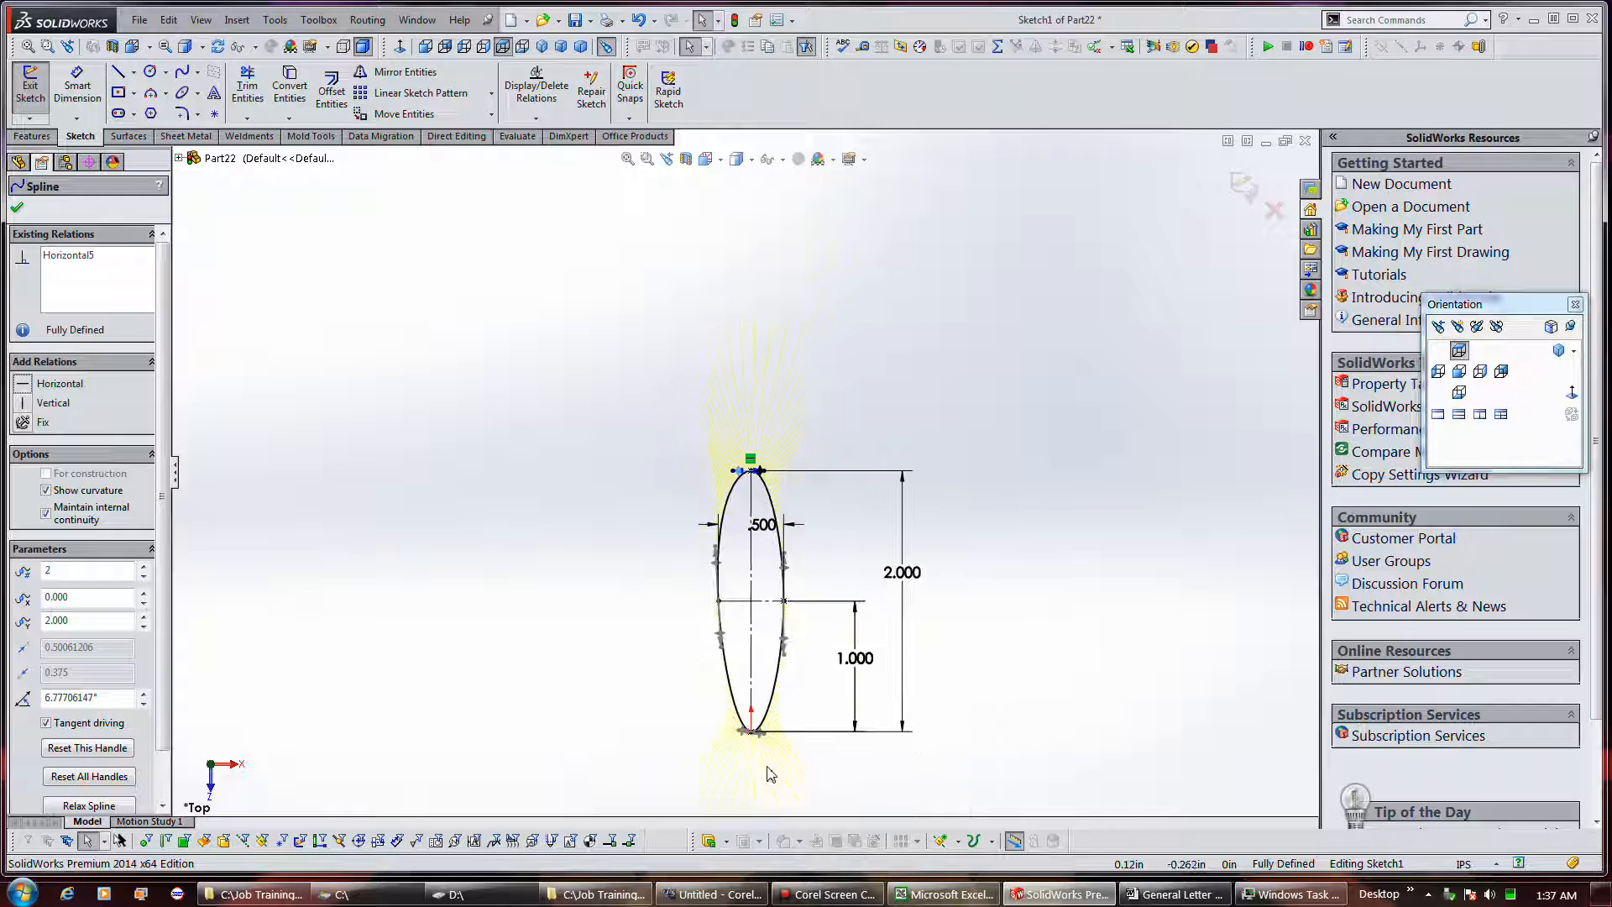
{"action": "scroll", "coordinate": [755, 747], "scroll_direction": "down", "scroll_amount": 4}
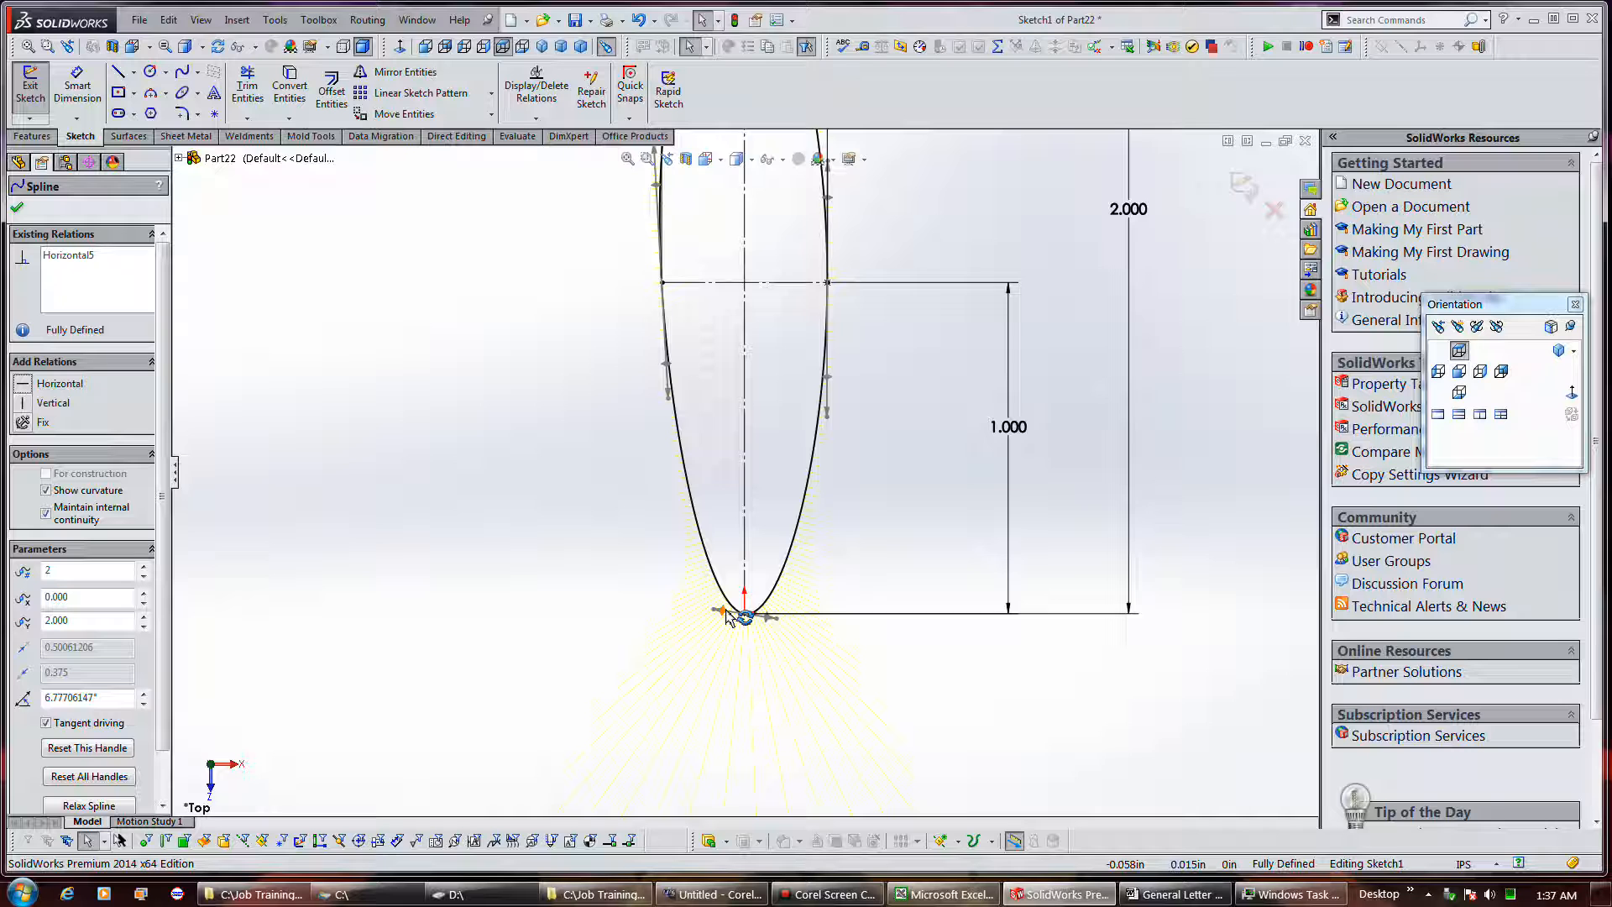
{"action": "left_click", "coordinate": [727, 617]}
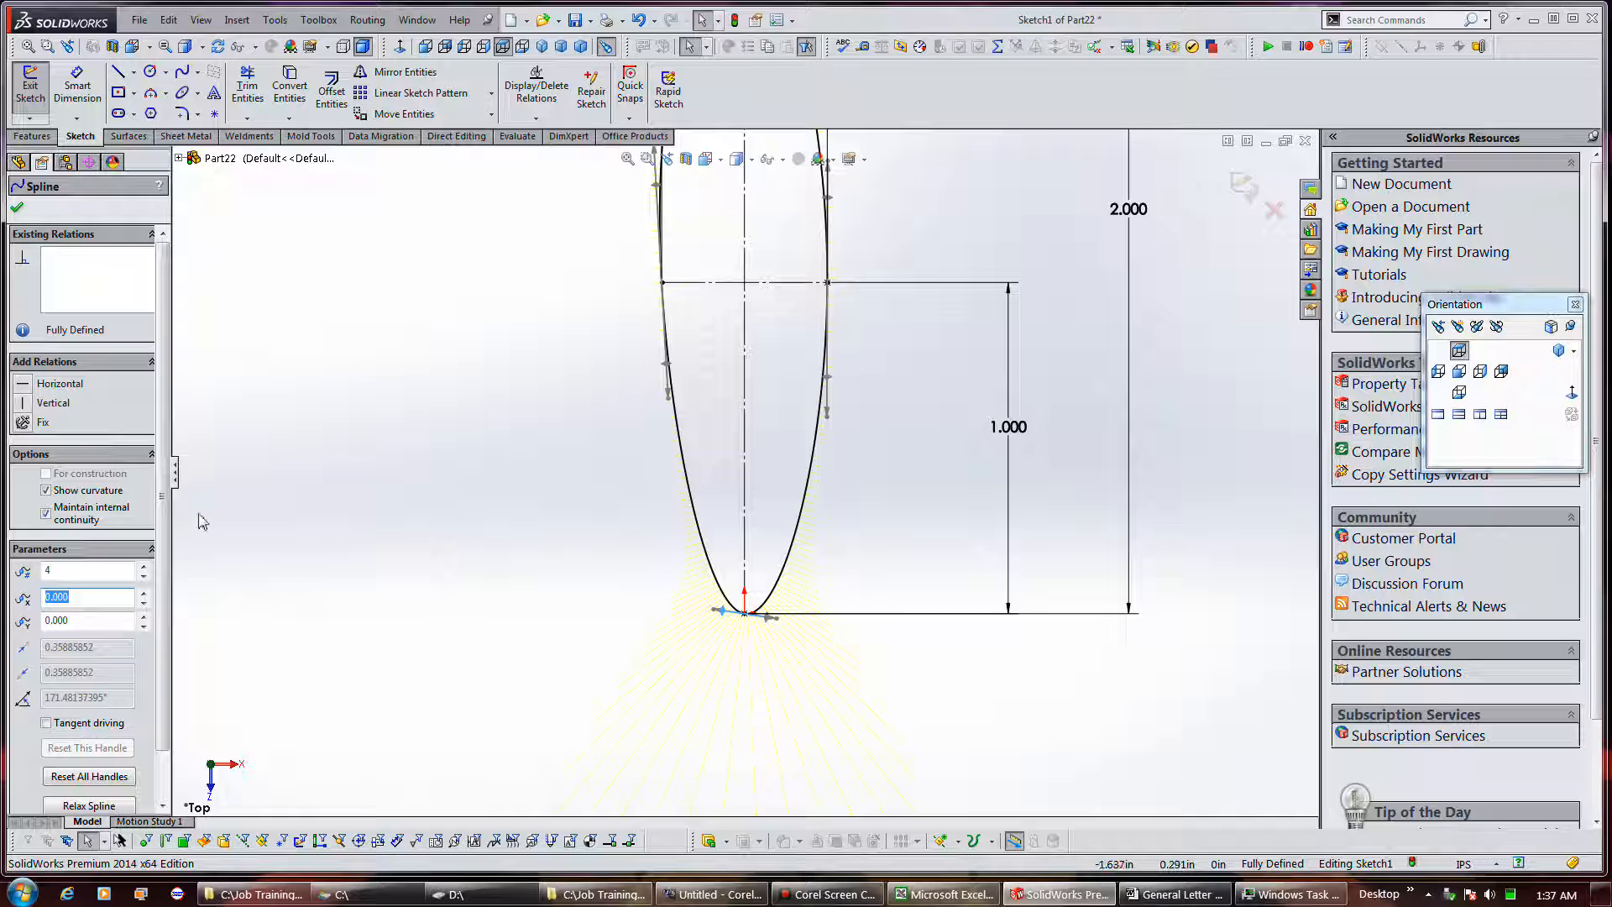
{"action": "left_click", "coordinate": [56, 388]}
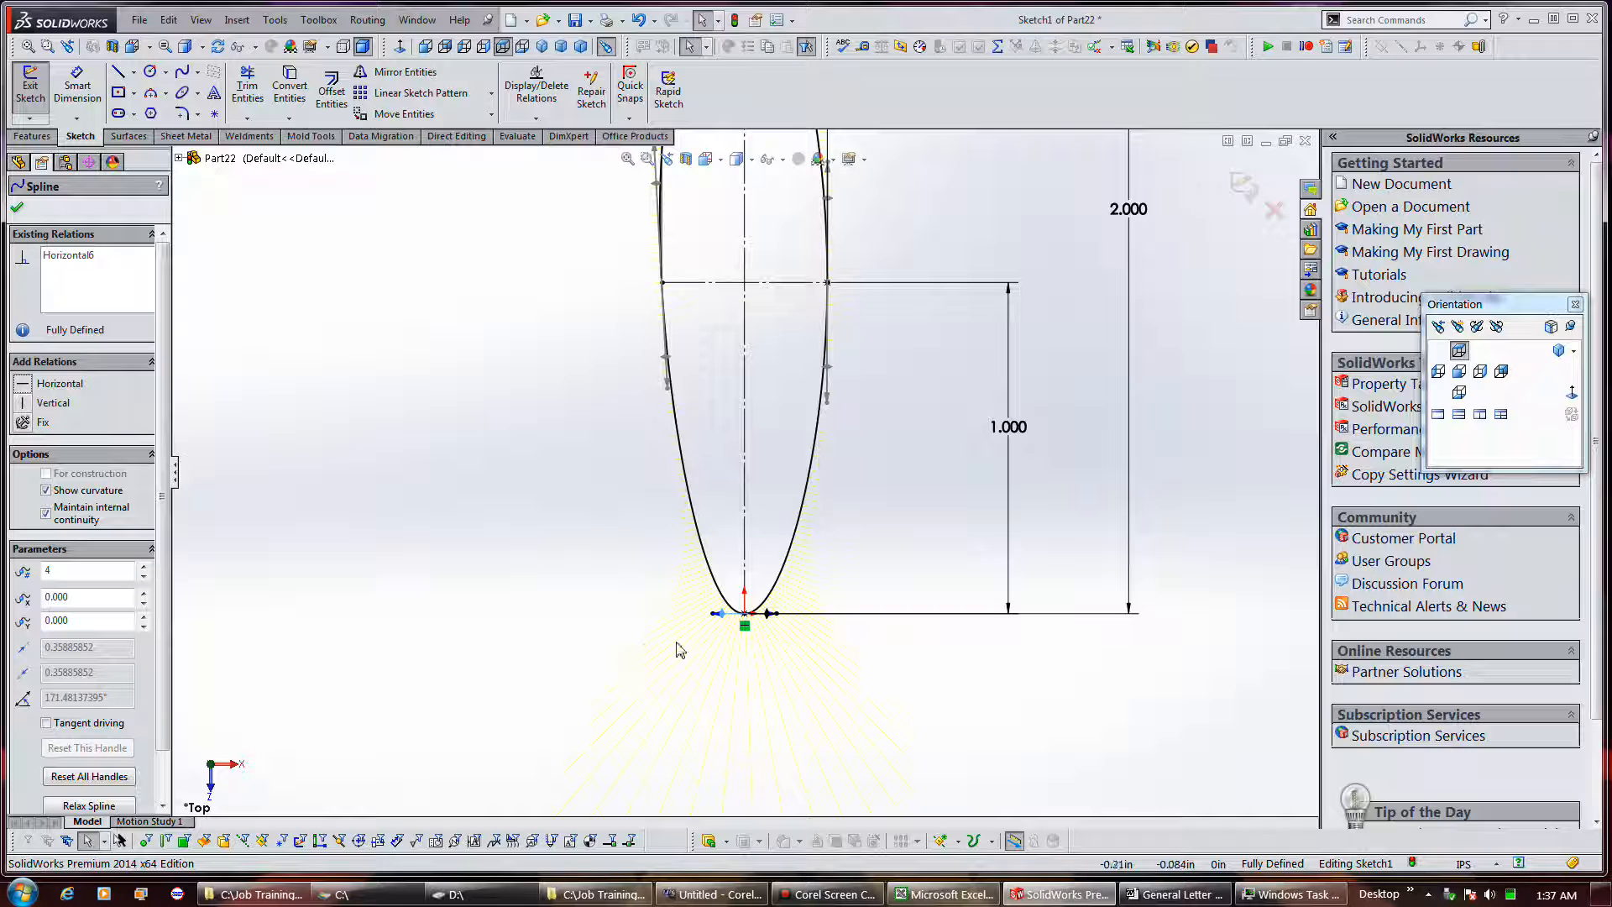
Step: Select the closed spline and examine its curvature combs around the bottom and top points
{"action": "left_click", "coordinate": [710, 606]}
{"action": "key", "text": "f"}
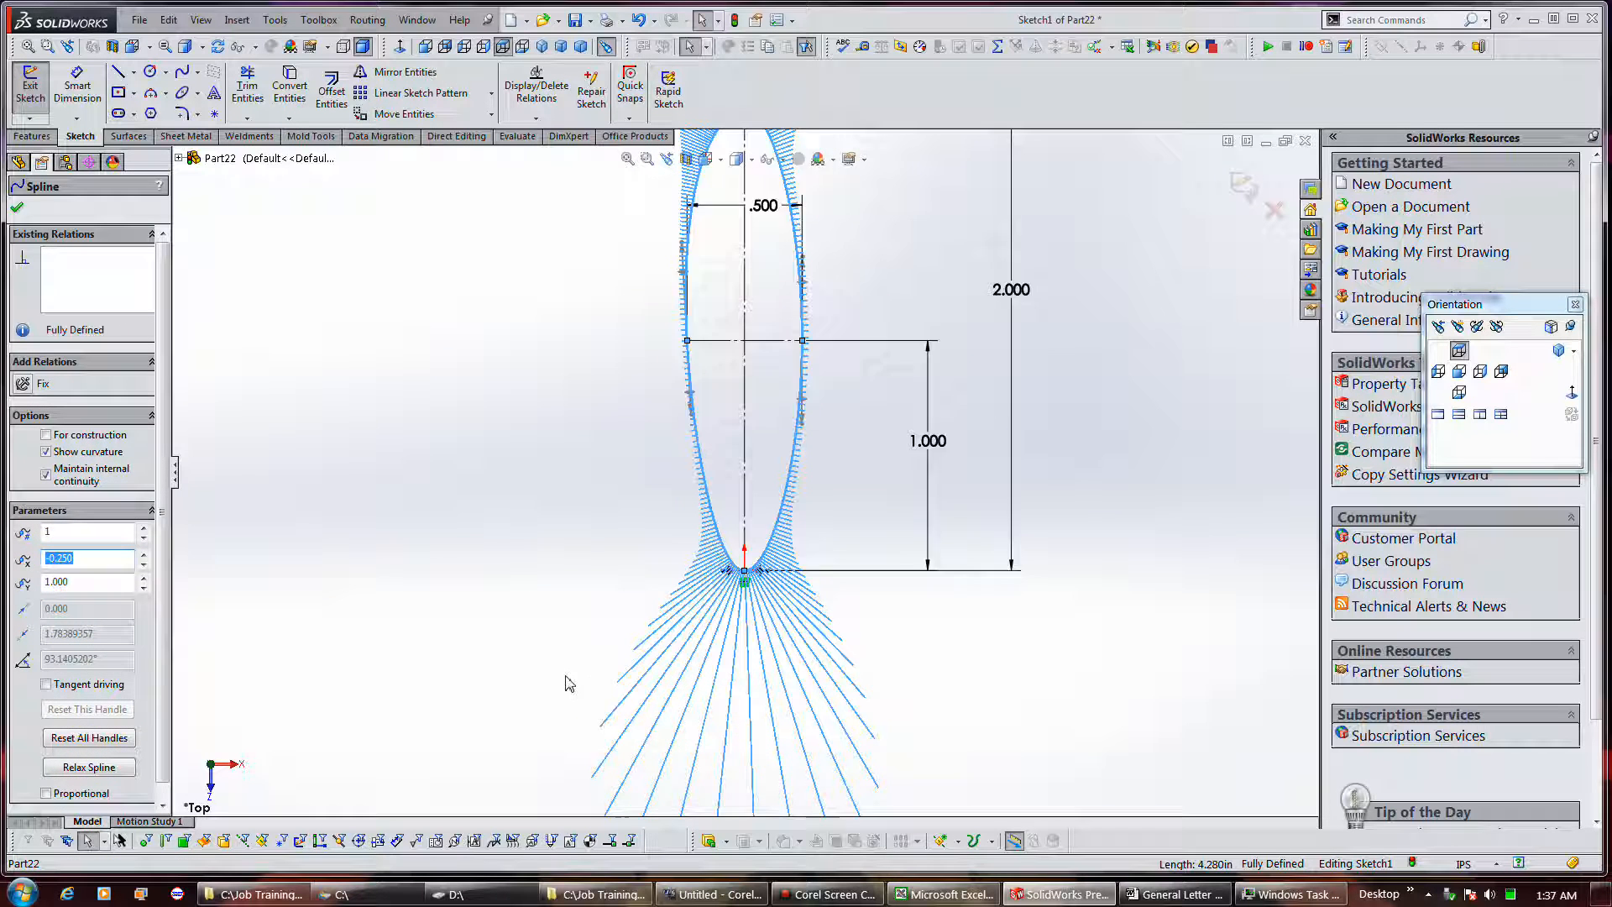
{"action": "scroll", "coordinate": [869, 739], "scroll_direction": "up", "scroll_amount": 3}
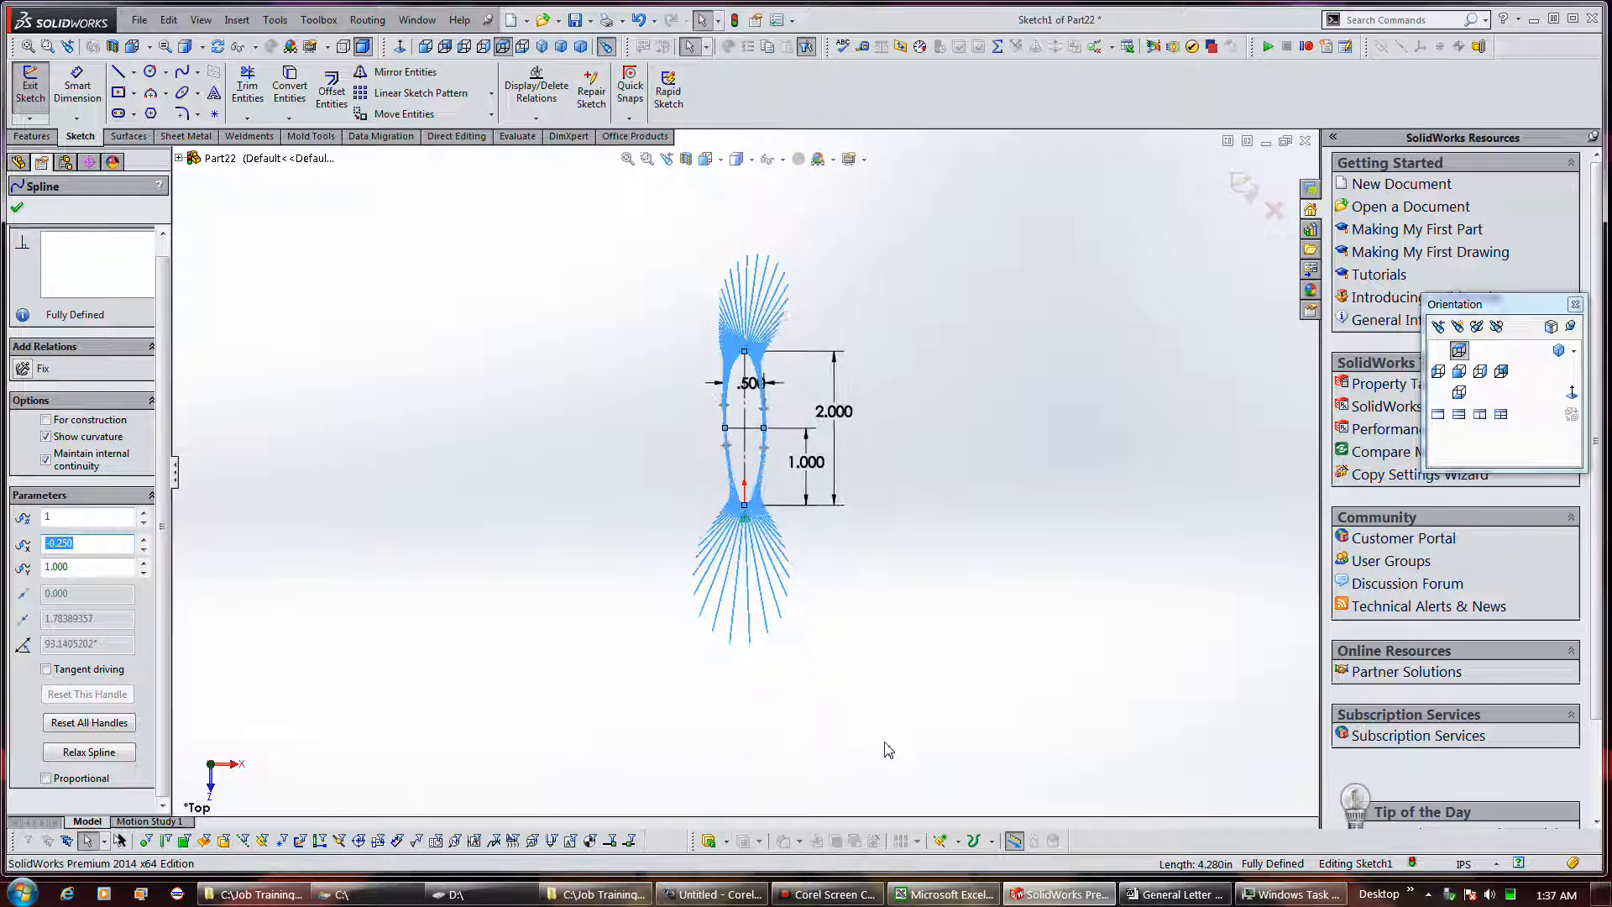
{"action": "scroll", "coordinate": [812, 390], "scroll_direction": "down", "scroll_amount": 4}
{"action": "scroll", "coordinate": [813, 391], "scroll_direction": "up", "scroll_amount": 1}
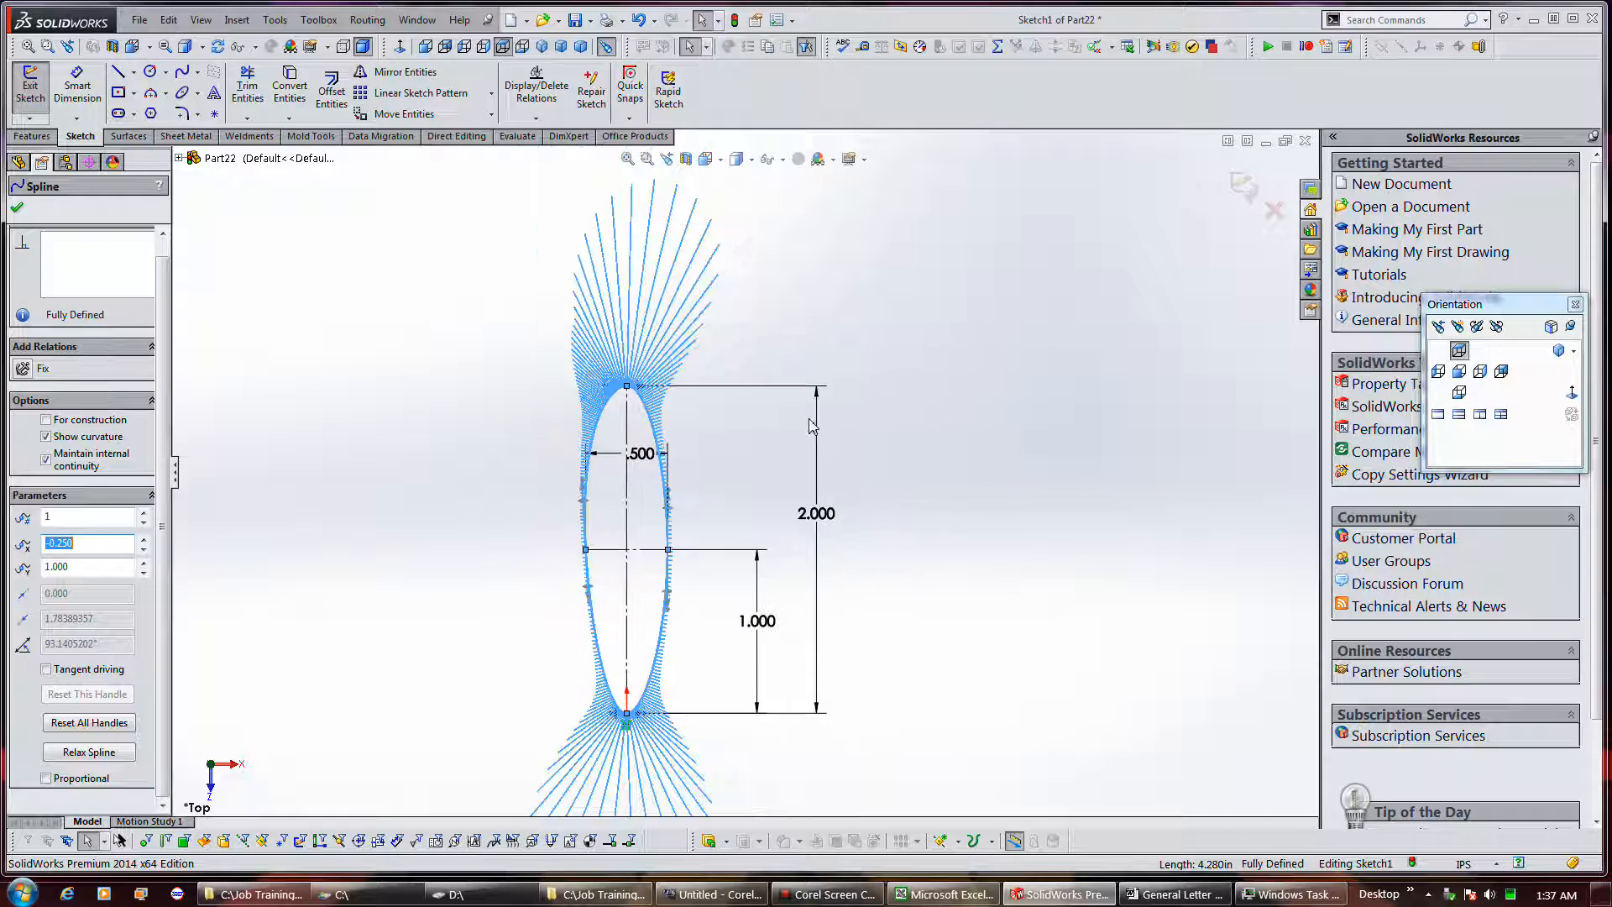
{"action": "scroll", "coordinate": [626, 391], "scroll_direction": "down", "scroll_amount": 3}
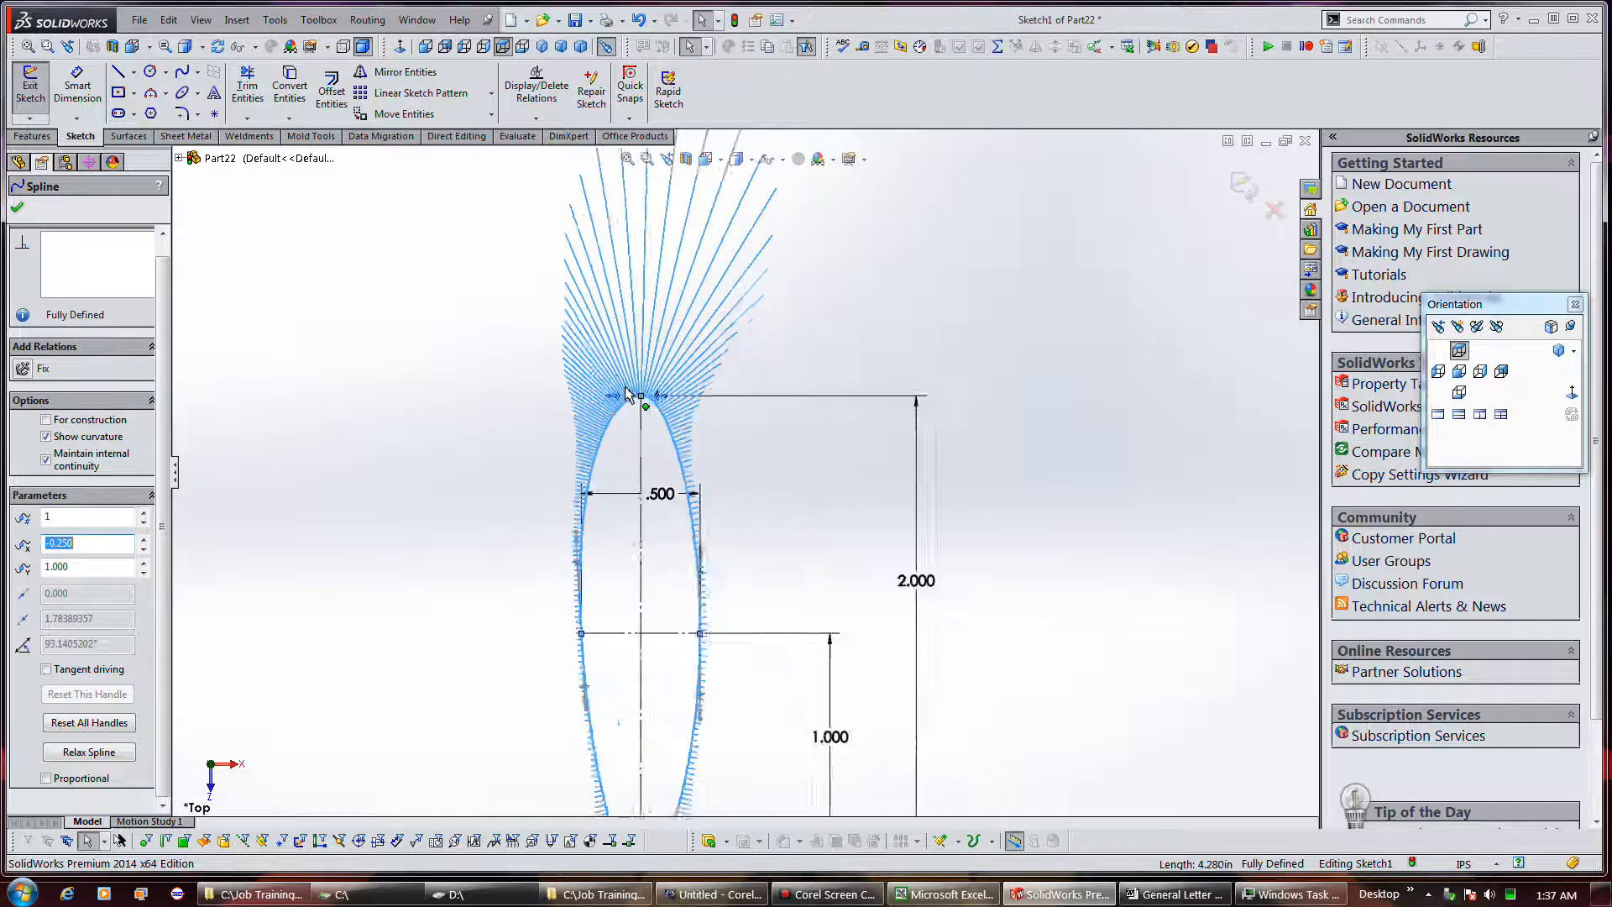
{"action": "scroll", "coordinate": [627, 395], "scroll_direction": "down", "scroll_amount": 3}
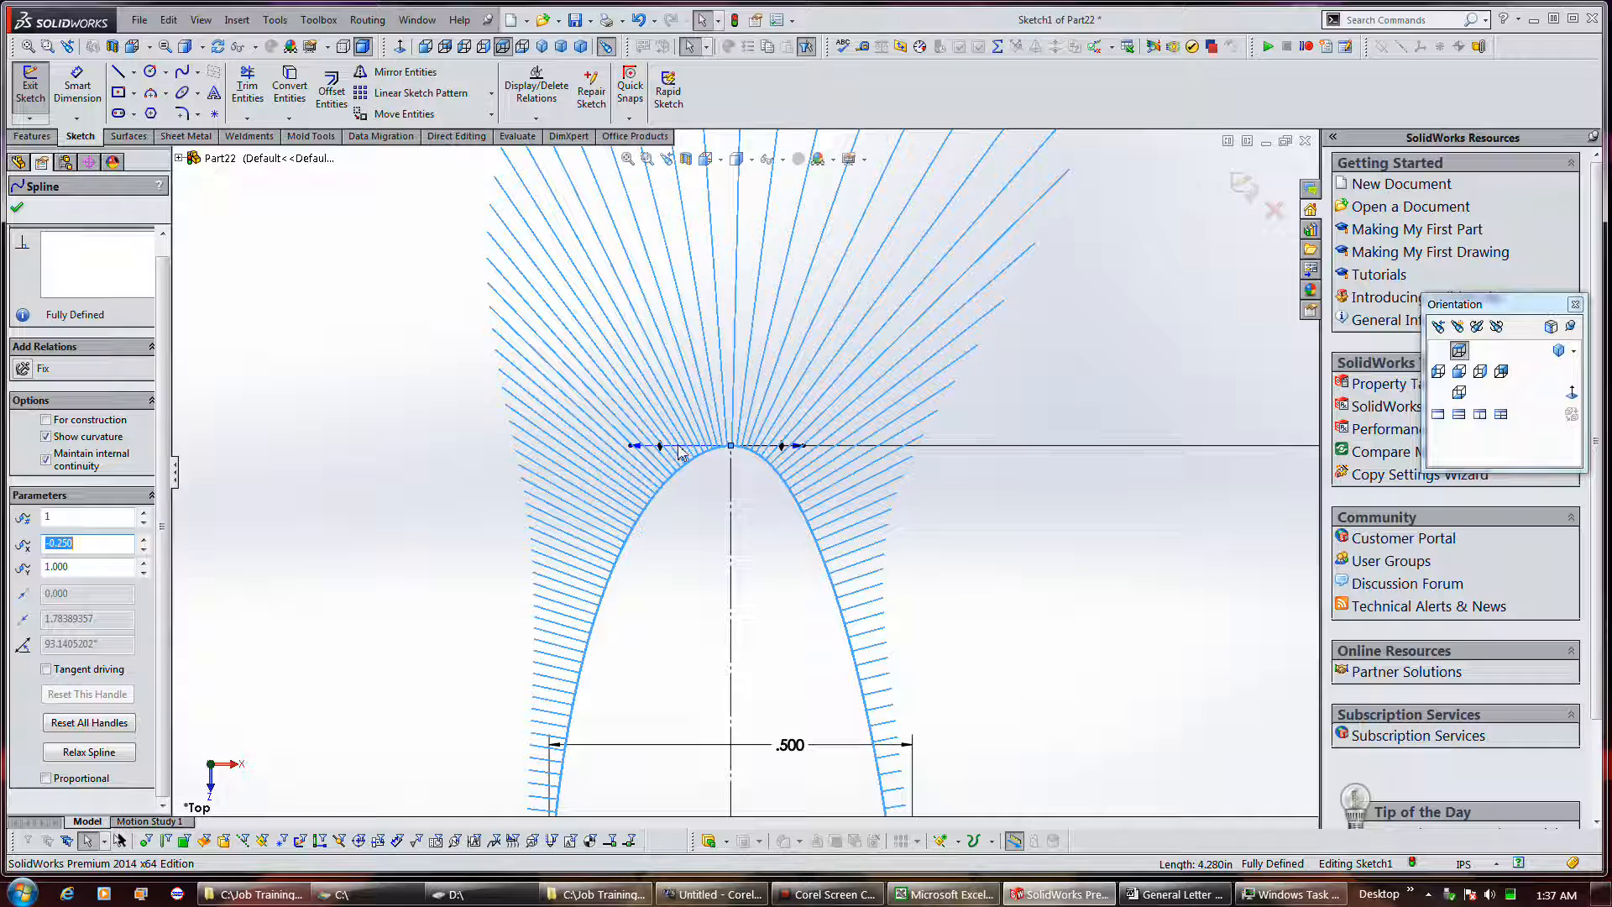
Step: Inspect the tangency handle at the closed spline's top point and its existing relation, and clear the selection
{"action": "left_click", "coordinate": [638, 447]}
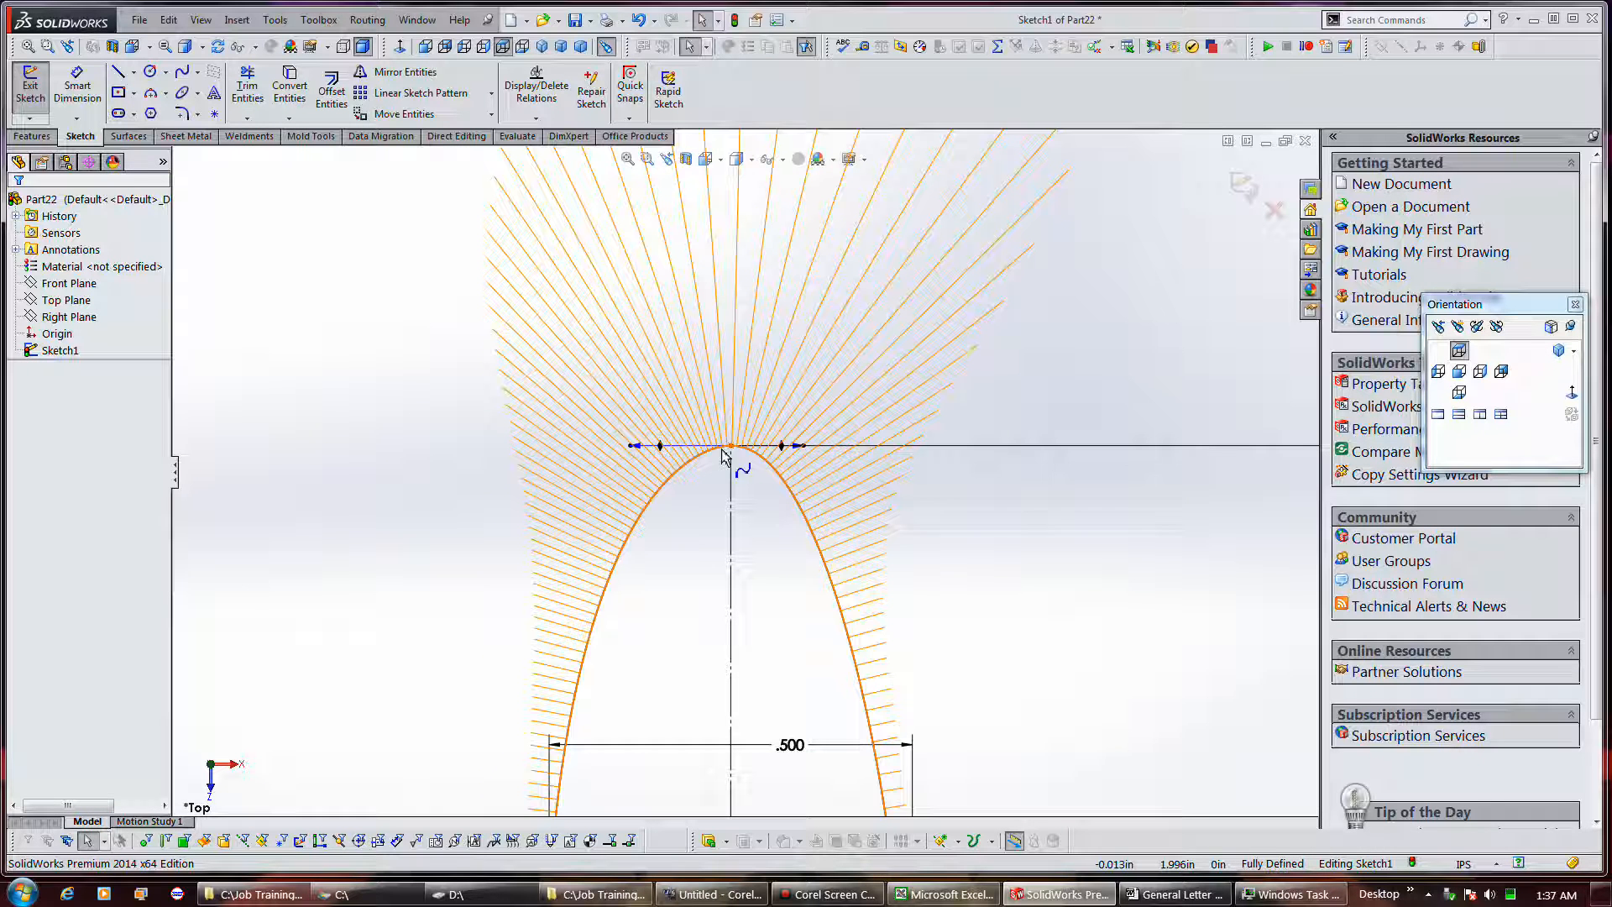
{"action": "left_click", "coordinate": [701, 446]}
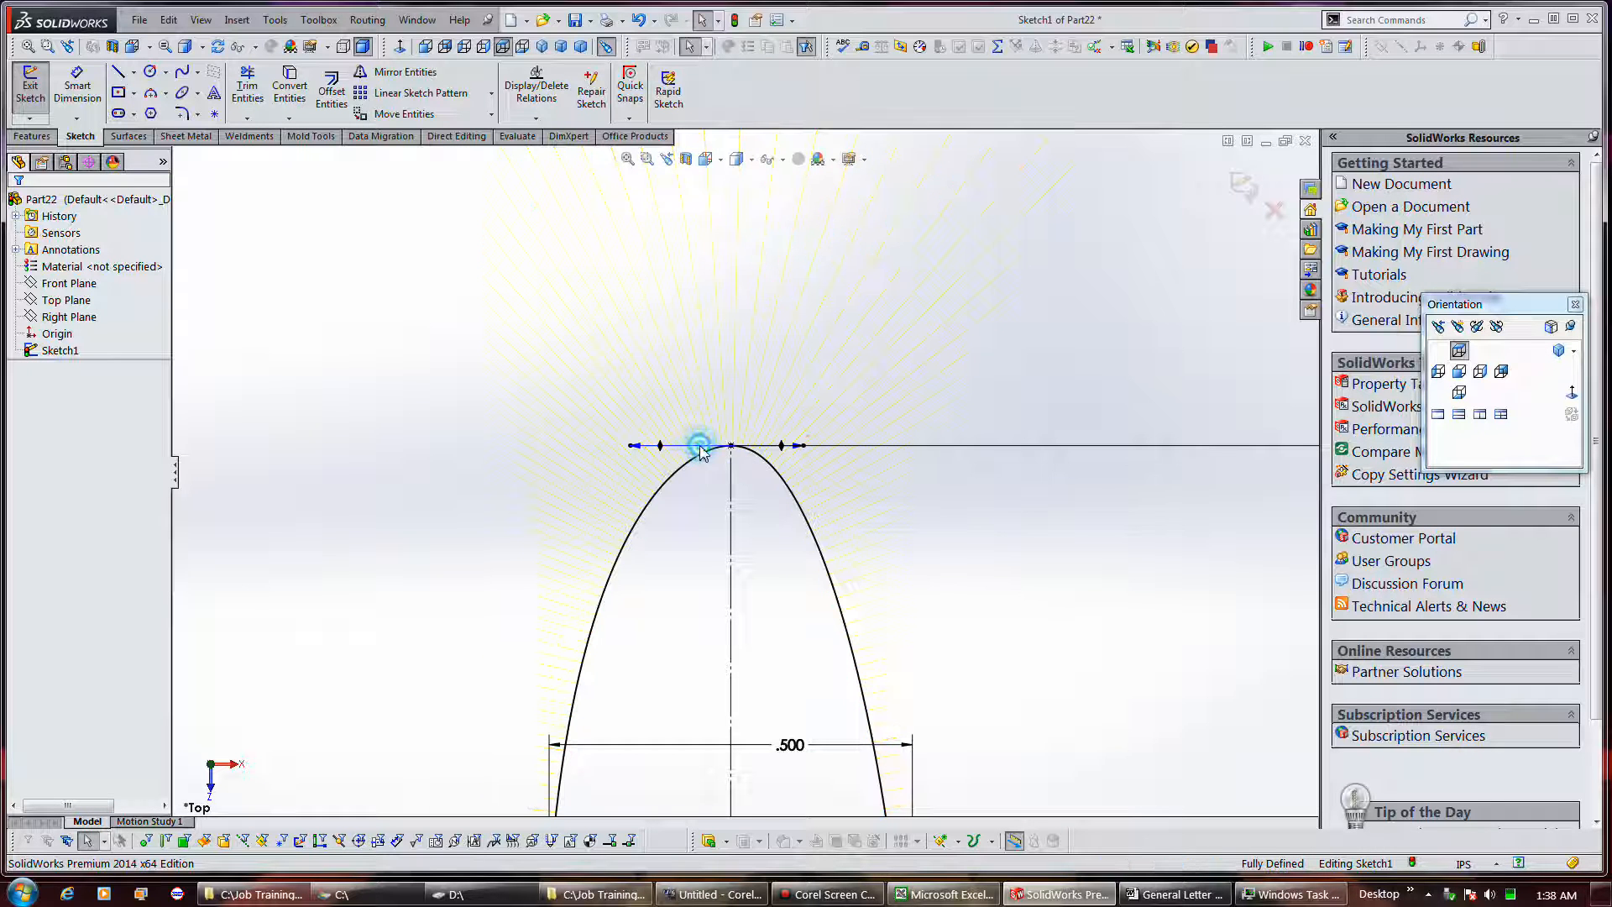
{"action": "left_click", "coordinate": [759, 447]}
{"action": "left_click", "coordinate": [688, 449]}
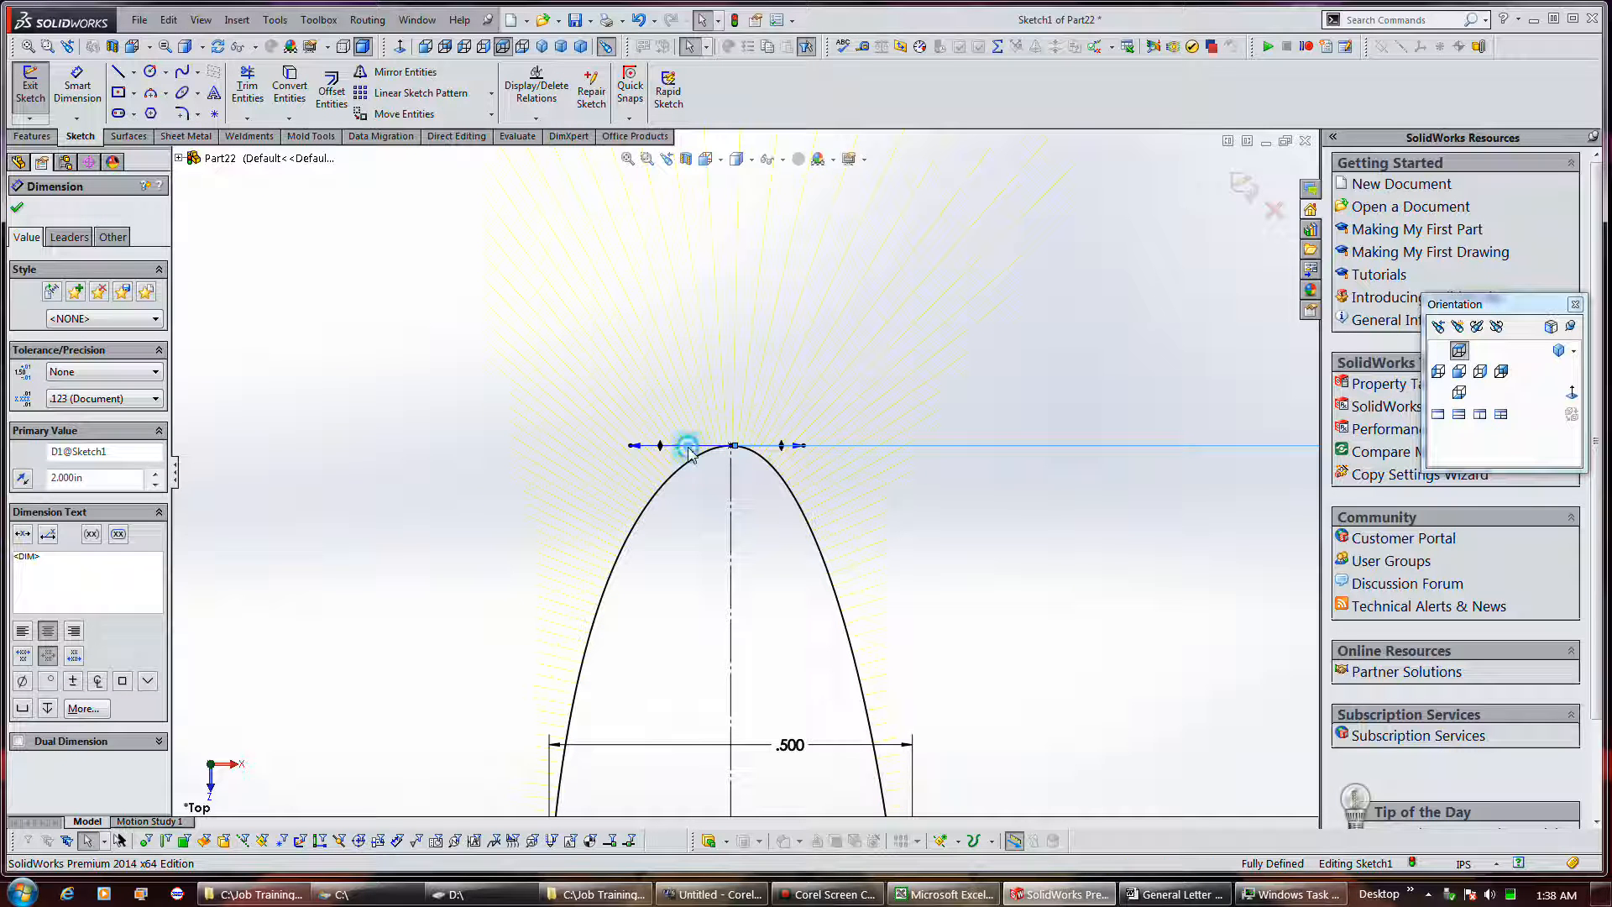
{"action": "left_click", "coordinate": [433, 462]}
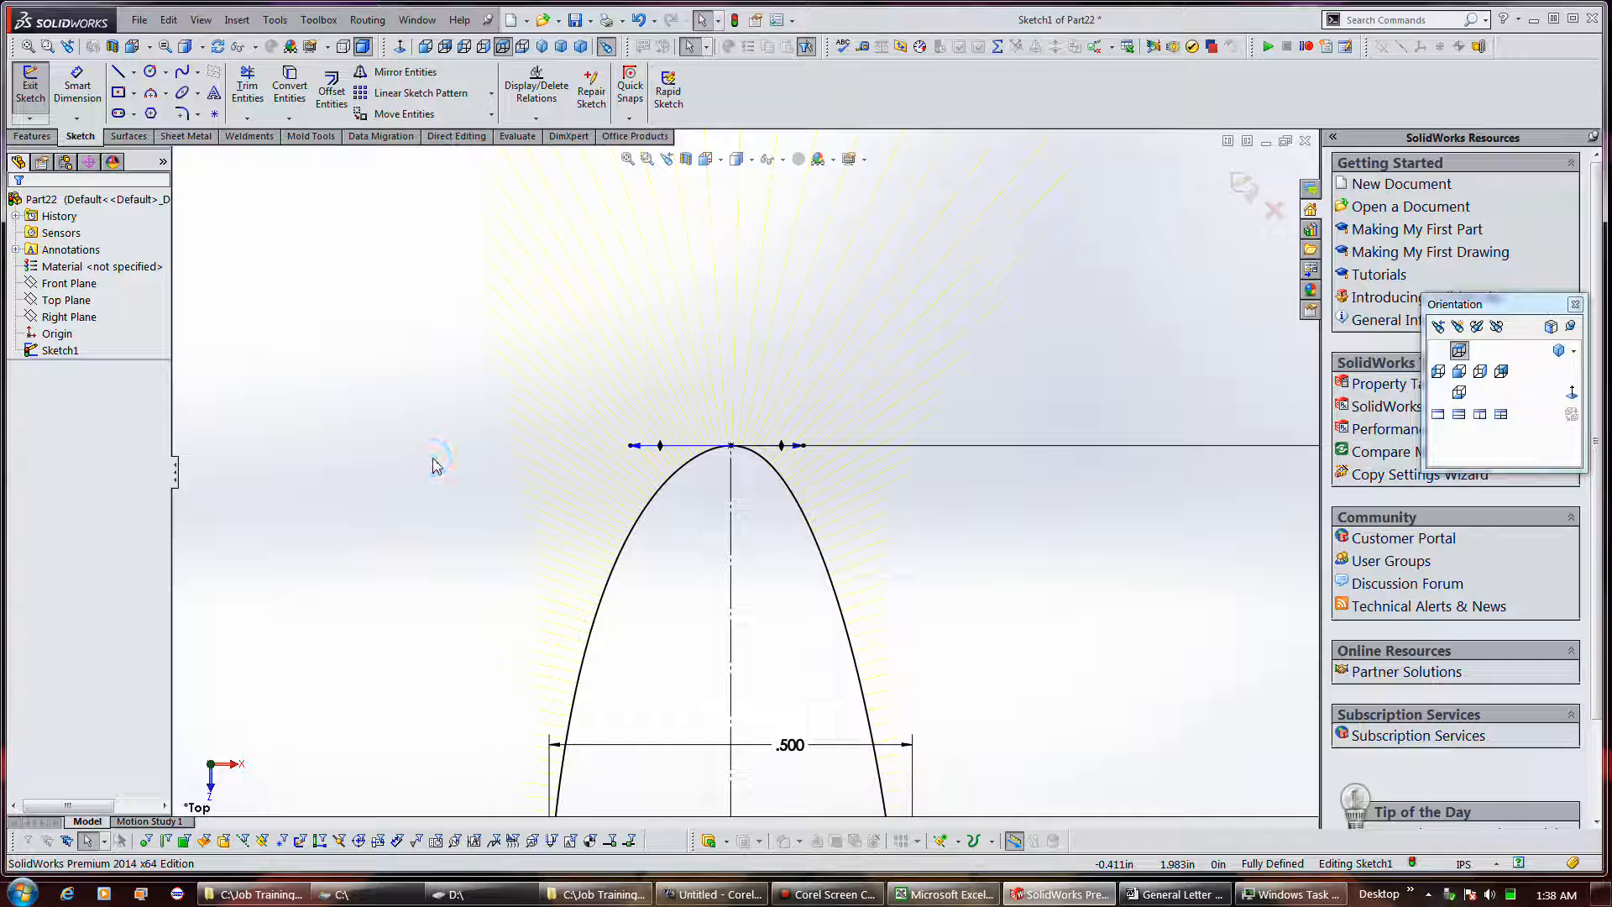
{"action": "left_click", "coordinate": [634, 448]}
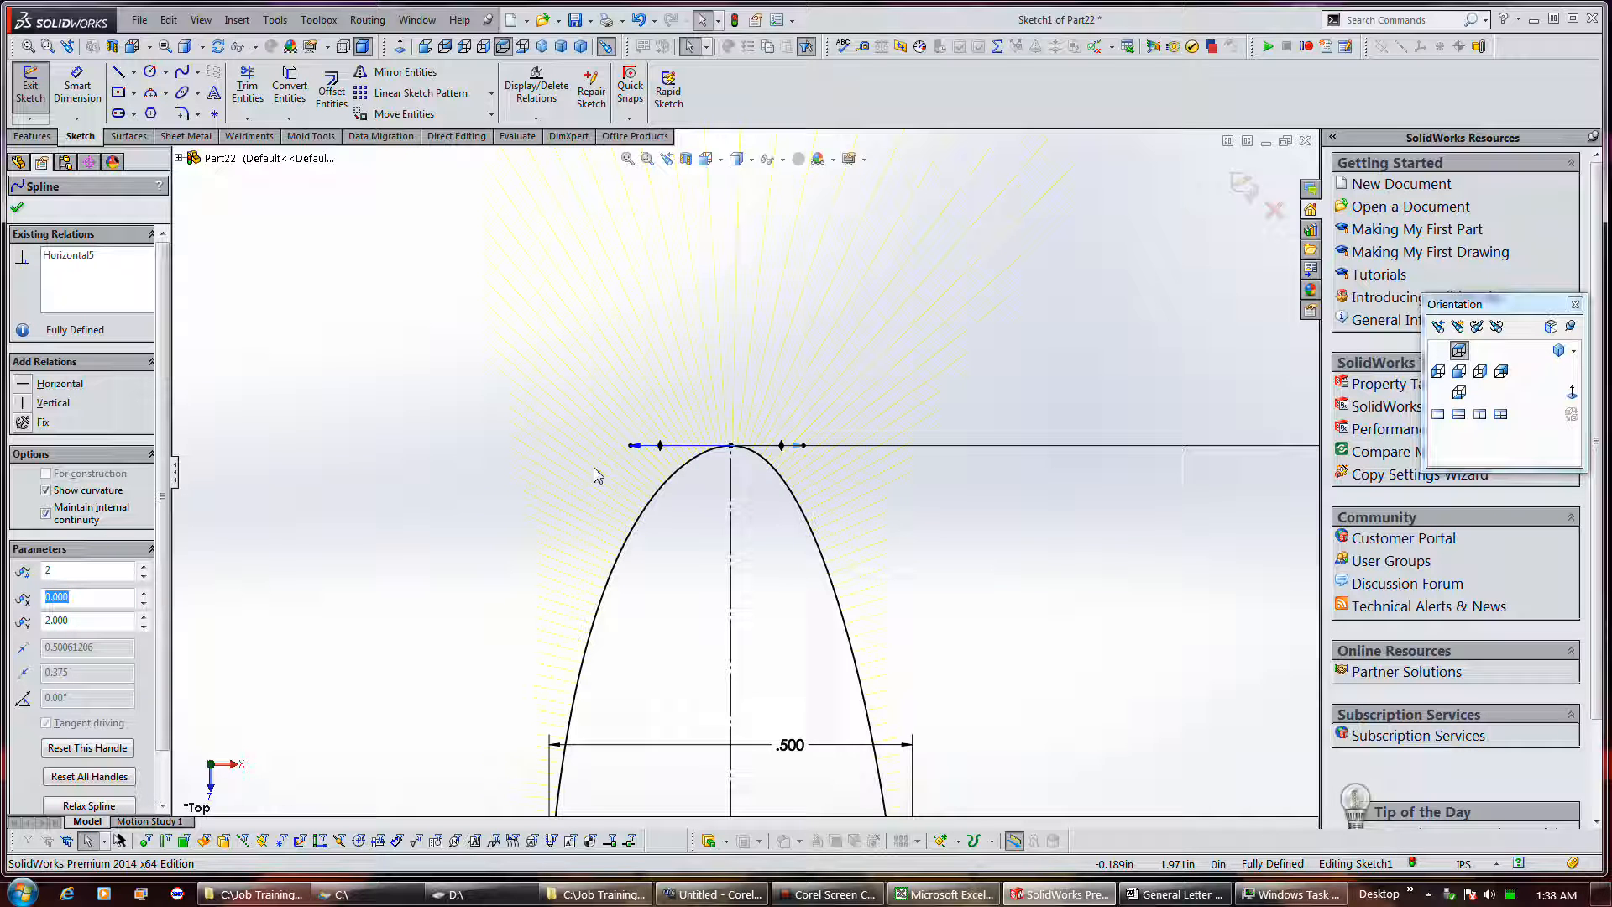
{"action": "left_click", "coordinate": [463, 462]}
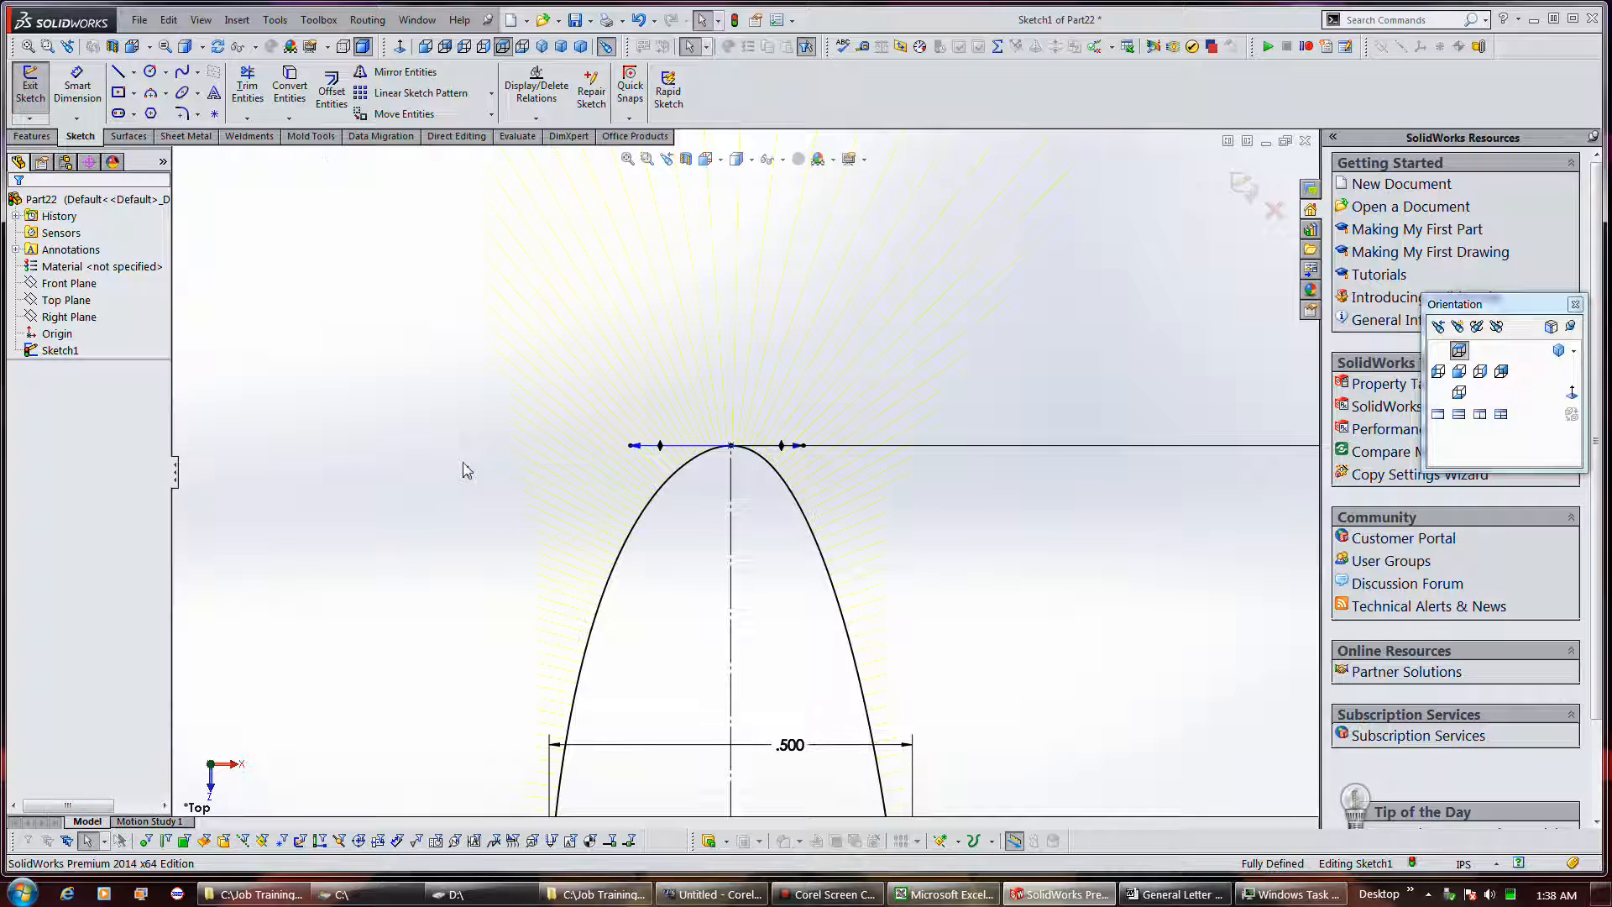
Step: Turn off the curvature display for the closed spline and clear the selection
{"action": "key", "text": "f"}
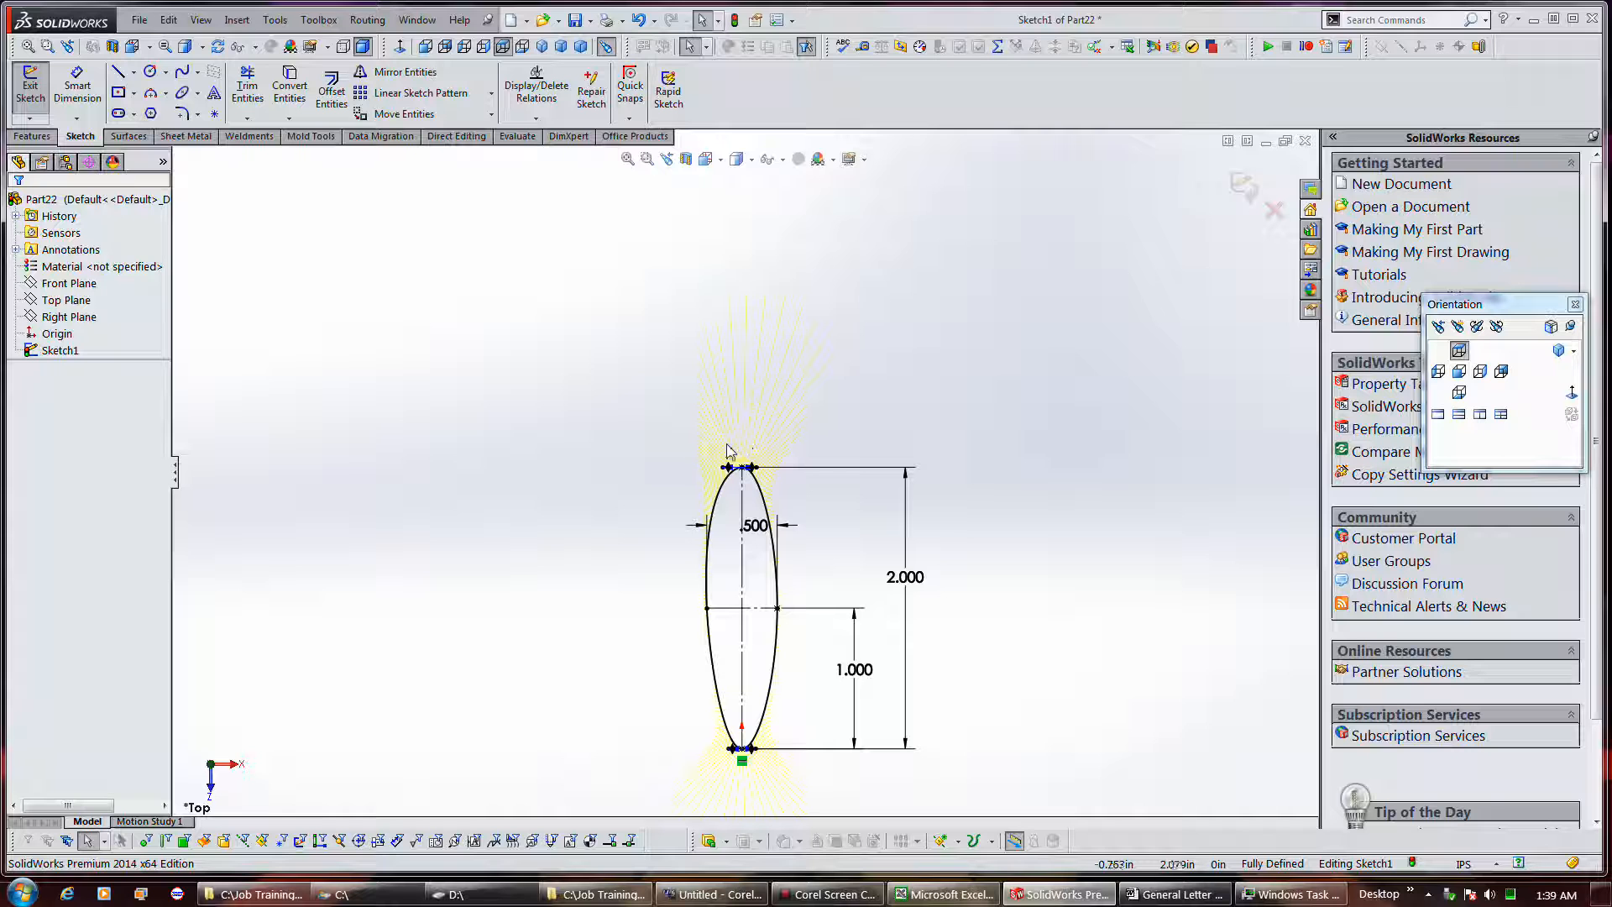
{"action": "left_click", "coordinate": [713, 487]}
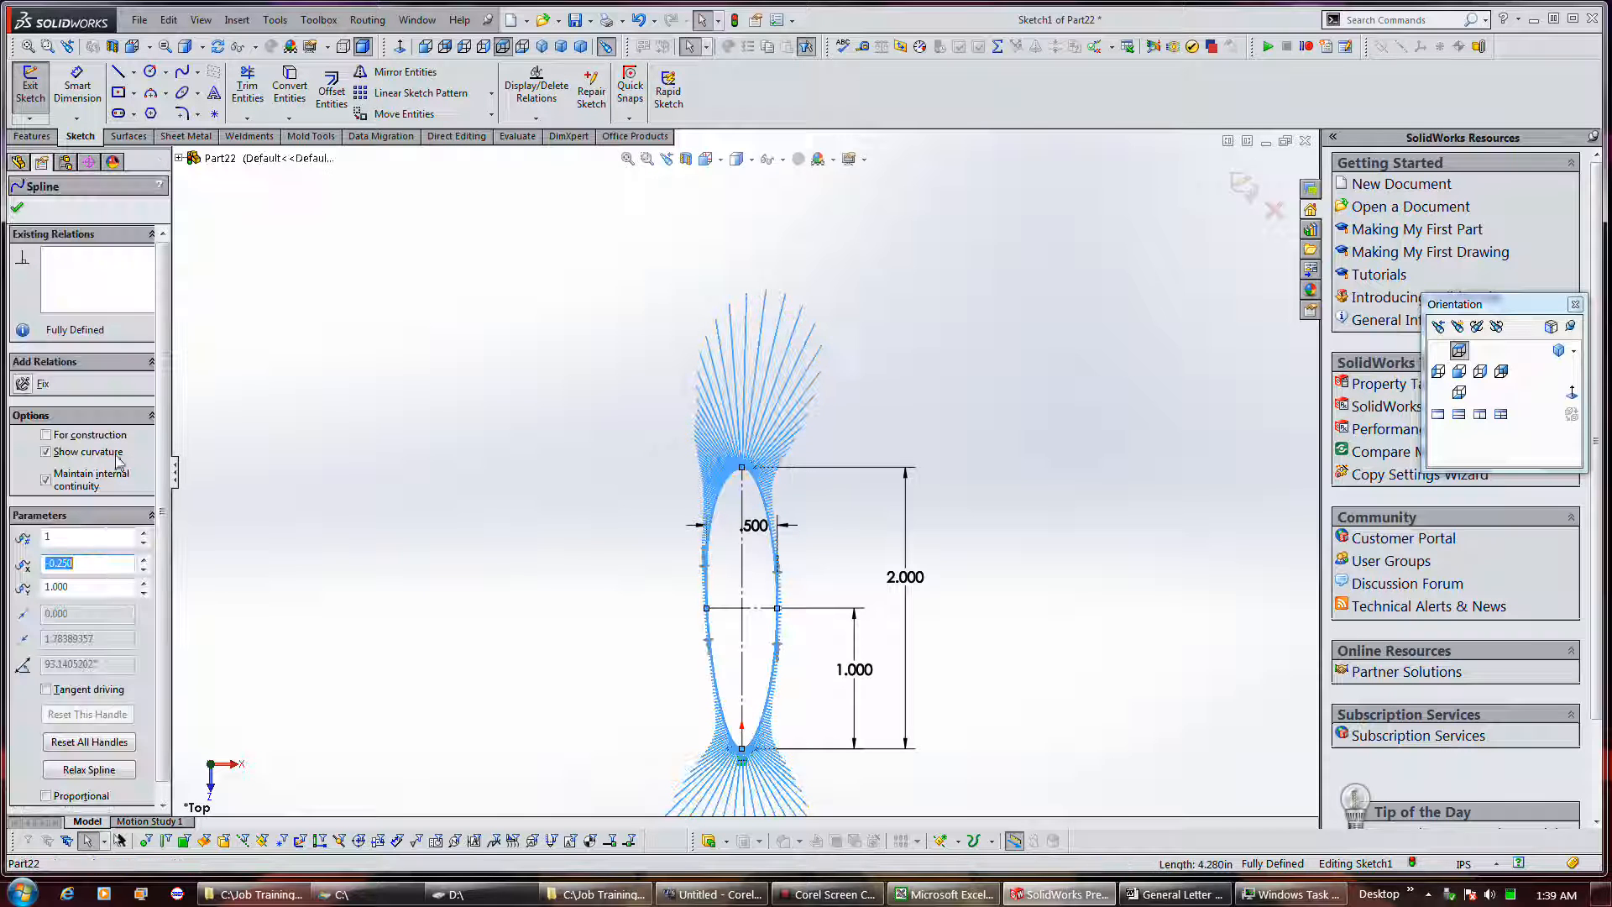
{"action": "left_click", "coordinate": [47, 452]}
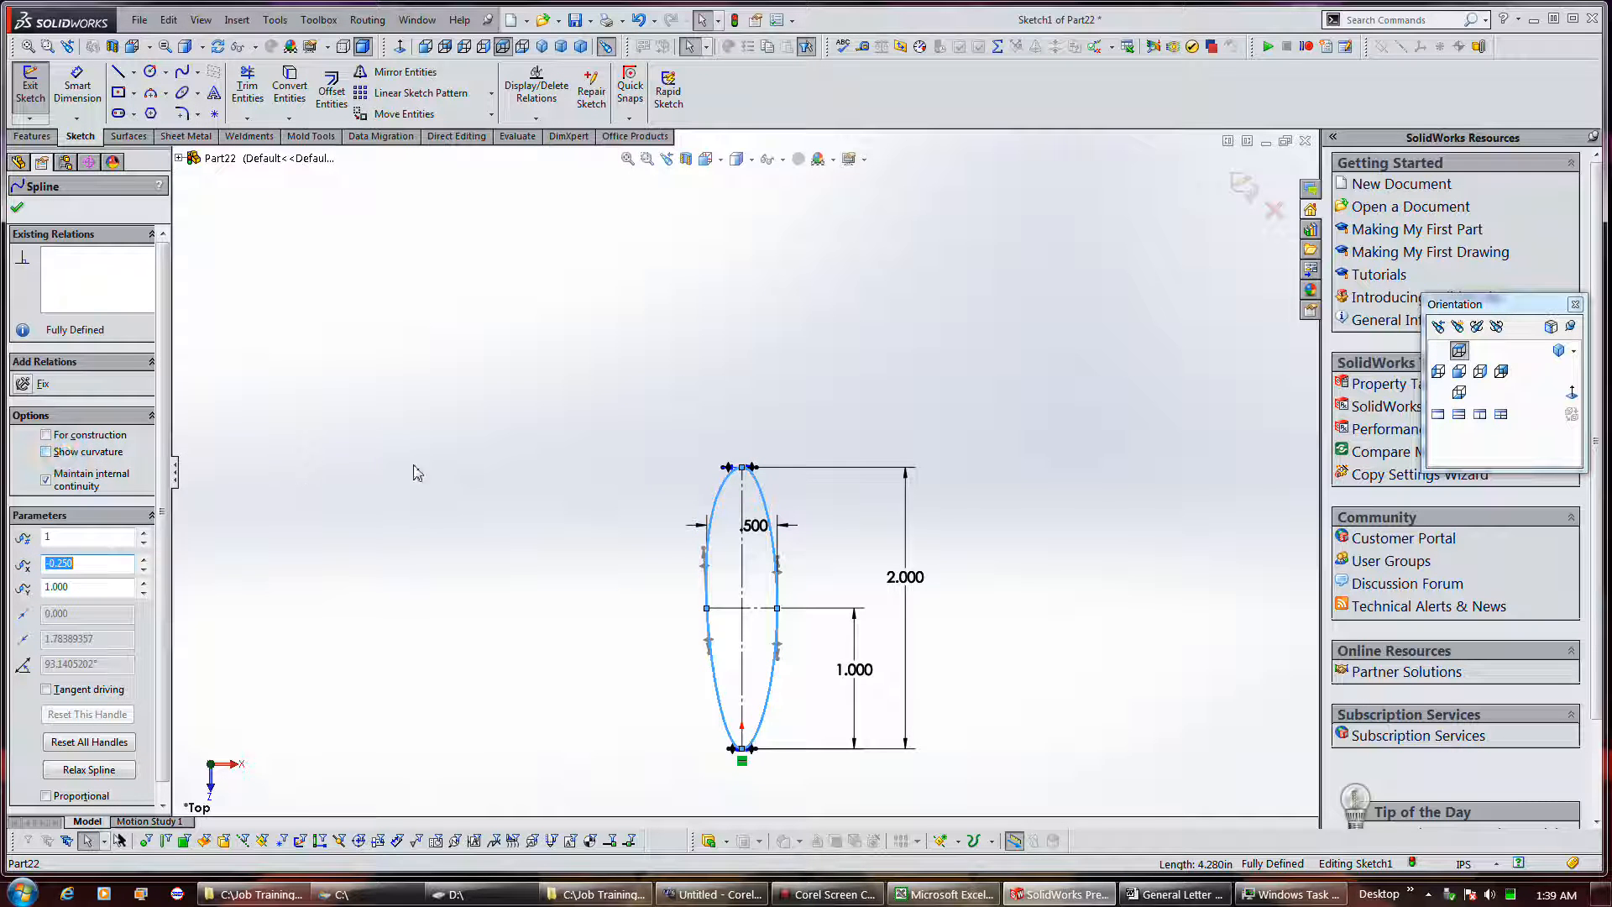
{"action": "left_click", "coordinate": [587, 500]}
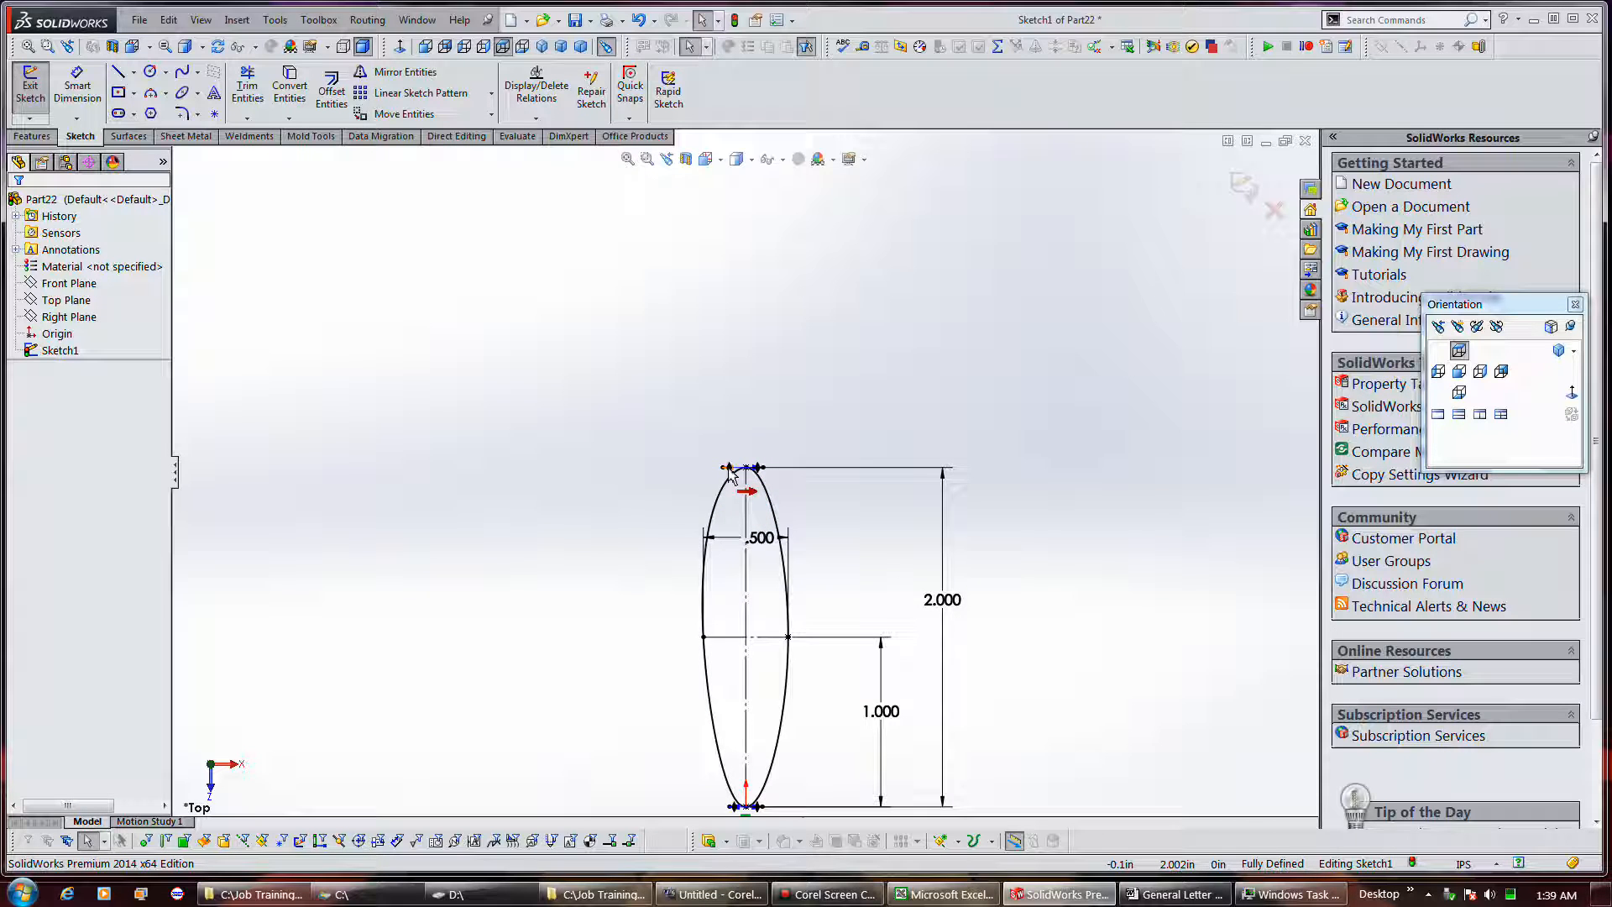
Step: Delete all relations from the tangency handle at the closed spline's top point and clear the selection
{"action": "scroll", "coordinate": [729, 472], "scroll_direction": "down", "scroll_amount": 3}
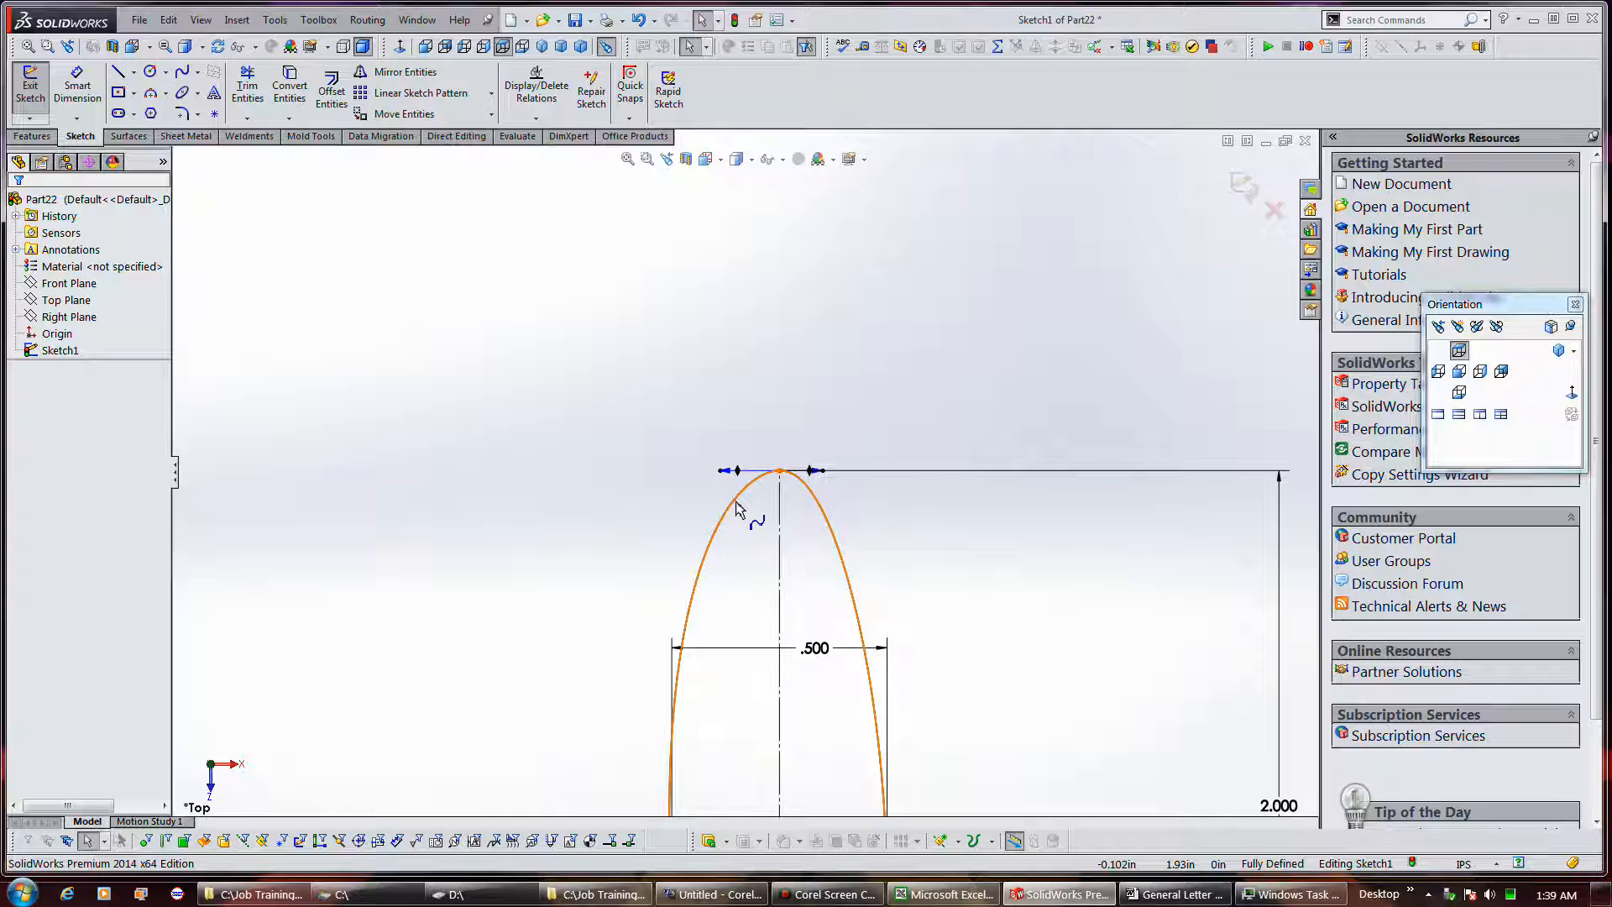
{"action": "scroll", "coordinate": [676, 401], "scroll_direction": "up", "scroll_amount": 2}
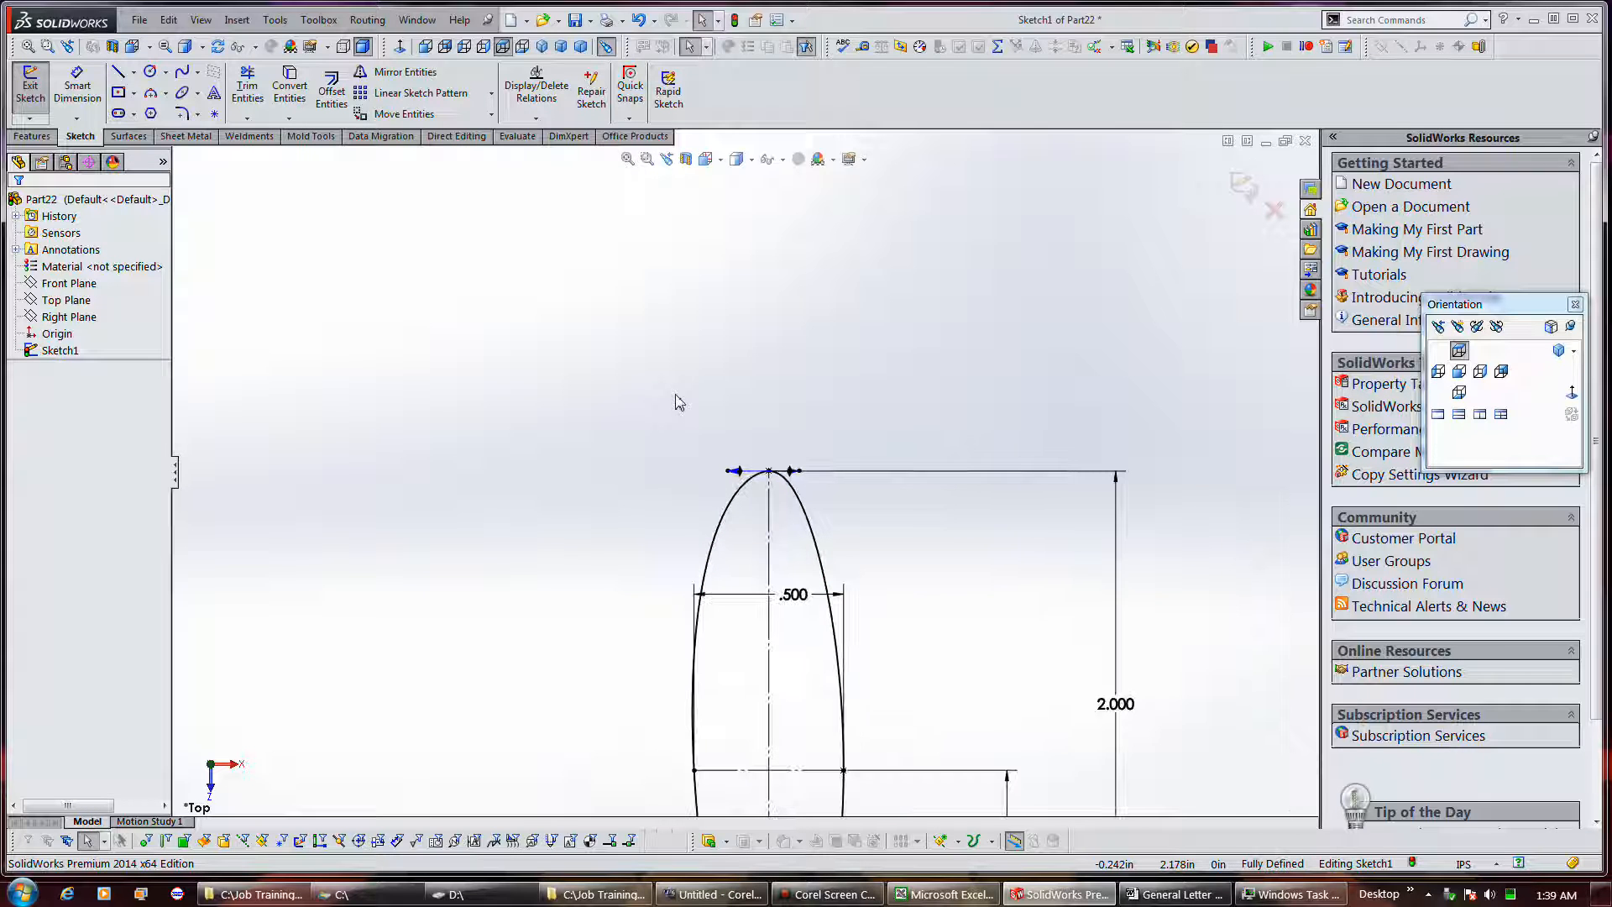
{"action": "left_click", "coordinate": [738, 470]}
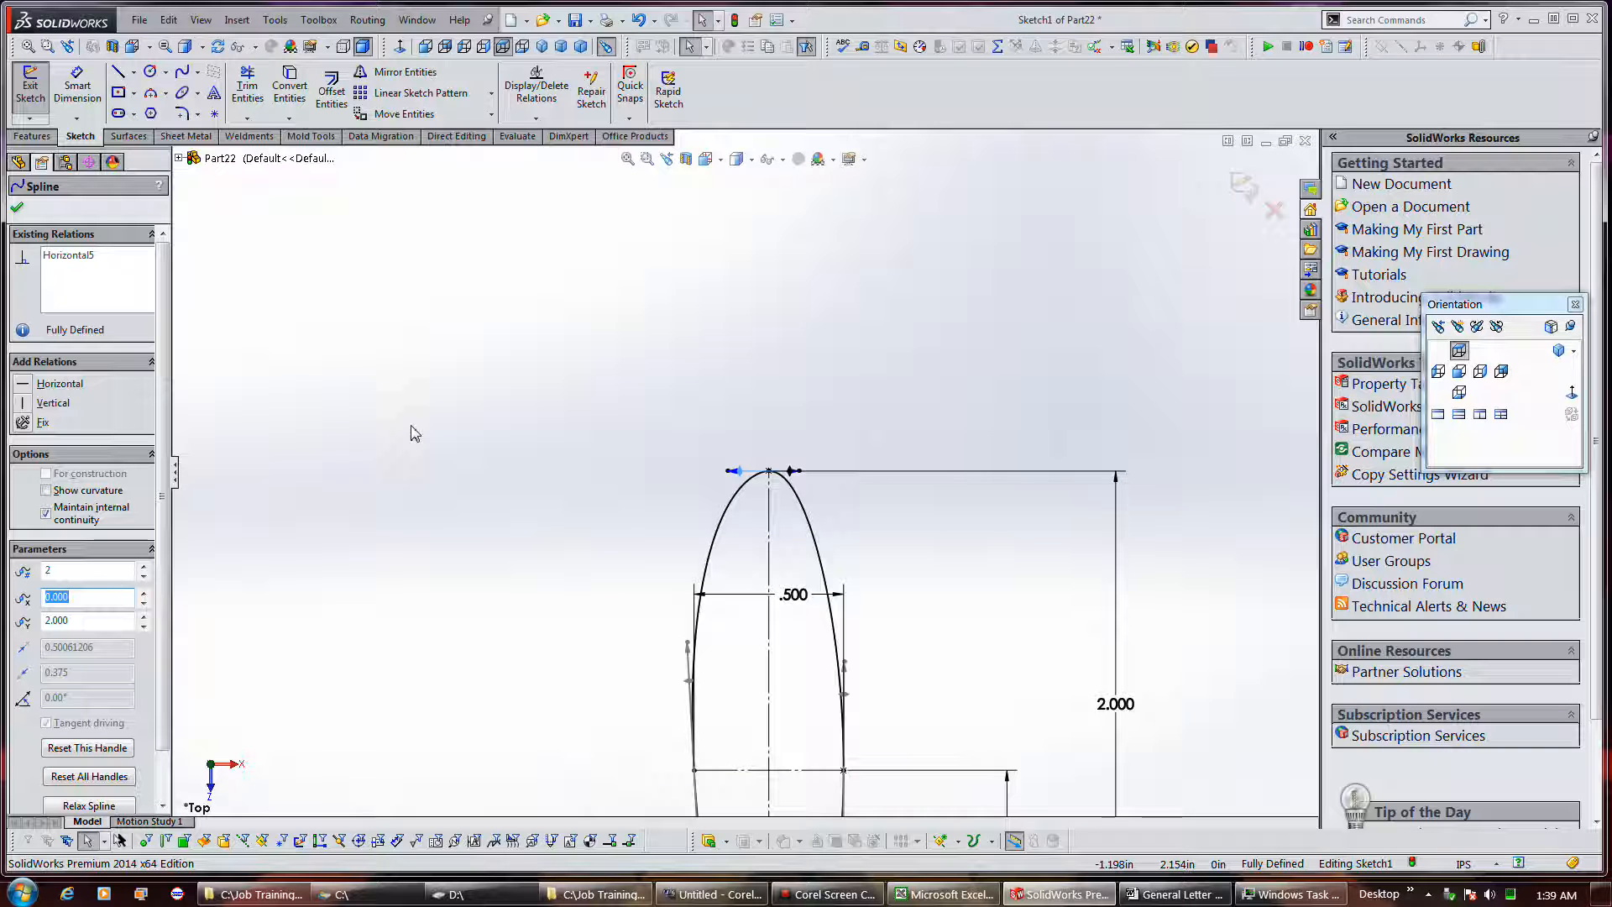
{"action": "right_click", "coordinate": [99, 281]}
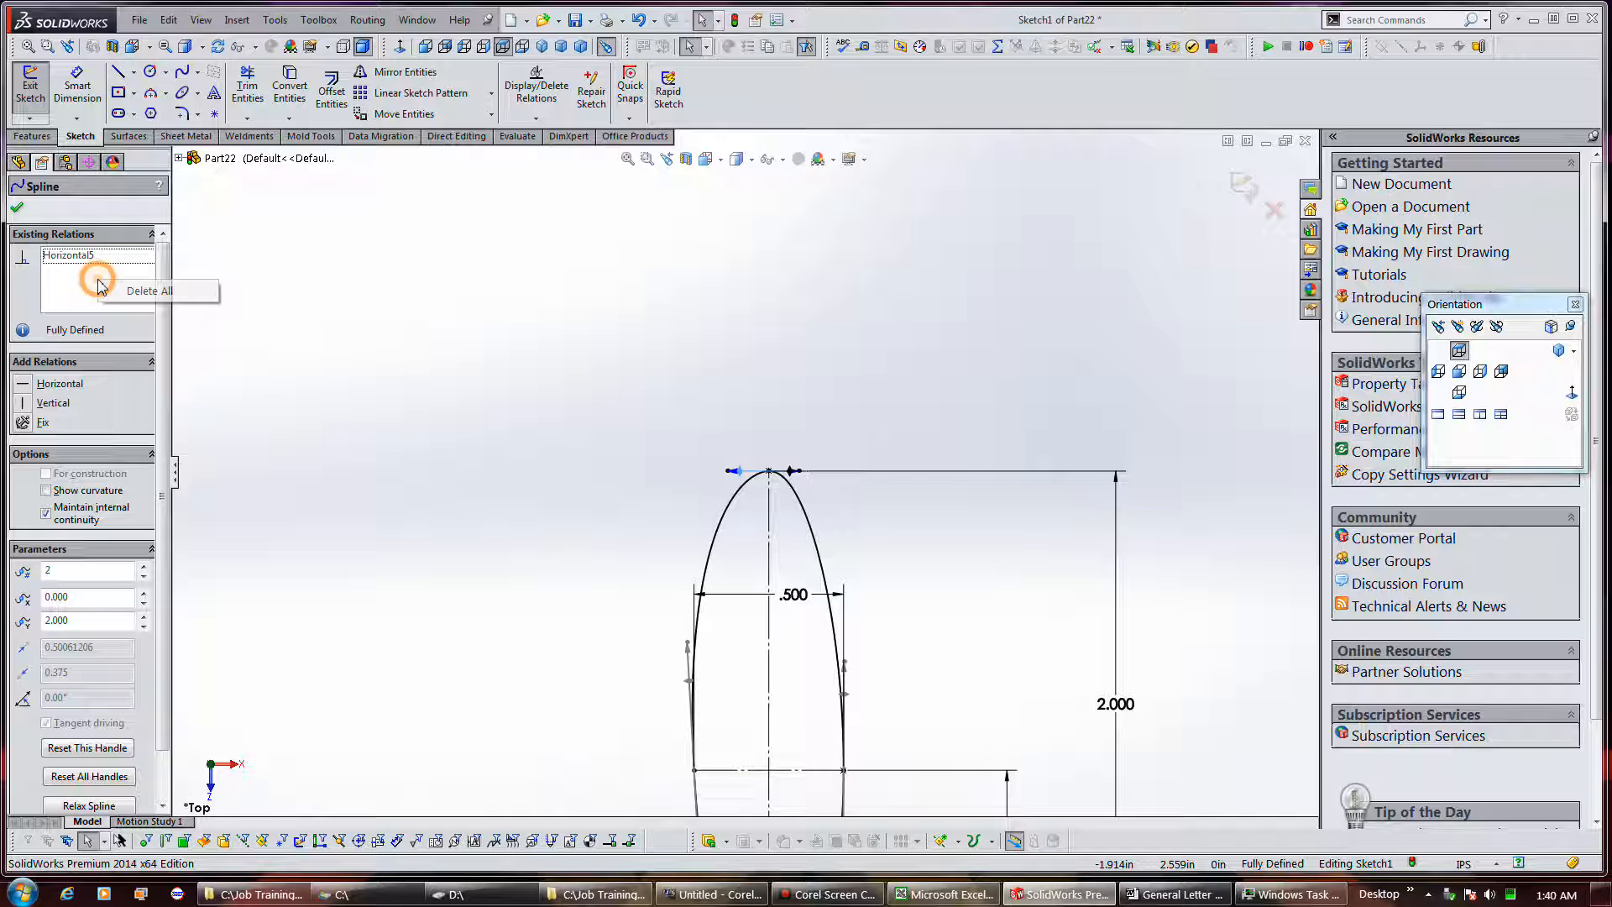
{"action": "left_click", "coordinate": [135, 290]}
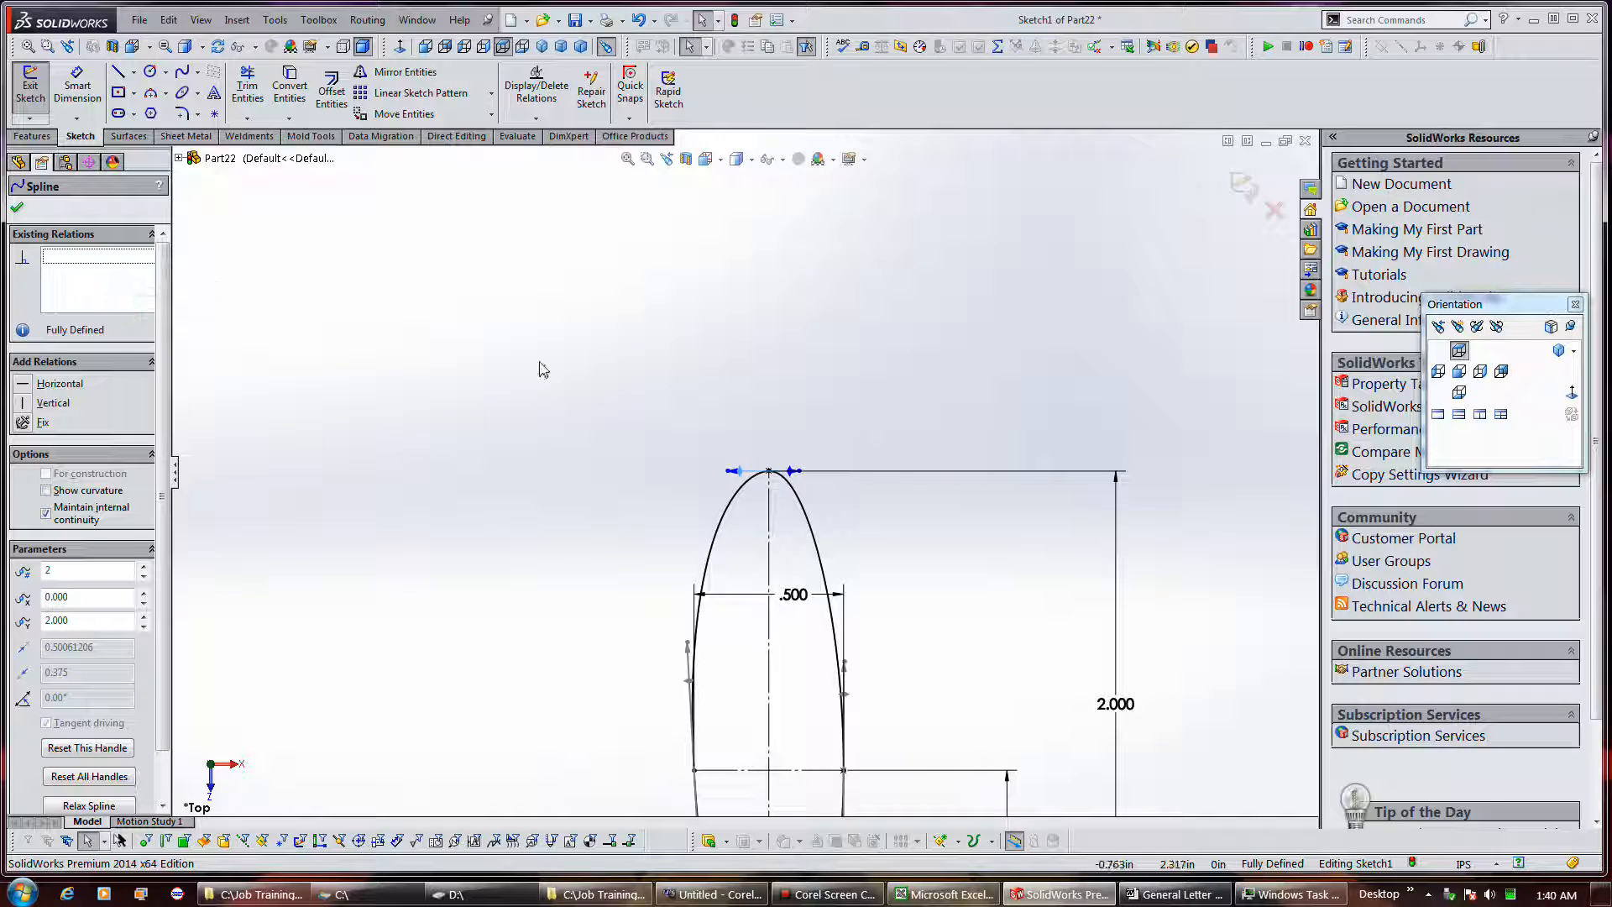
{"action": "left_click", "coordinate": [552, 336]}
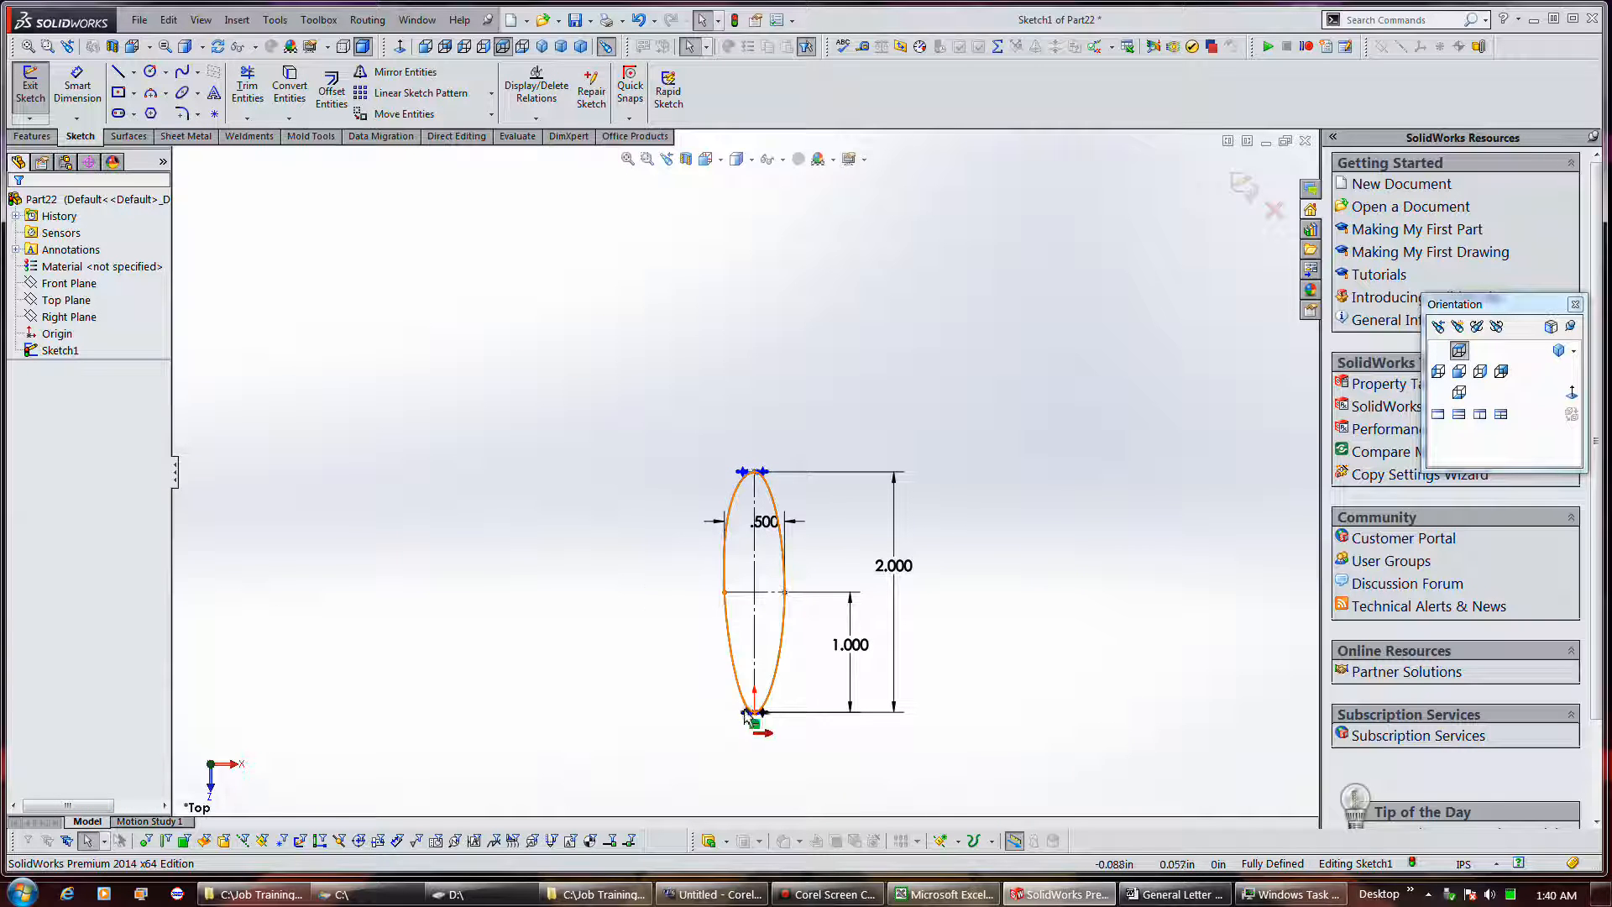
Step: Try to delete the Horizontal relation from the tangency handle at the closed spline's bottom point
{"action": "left_click", "coordinate": [750, 715]}
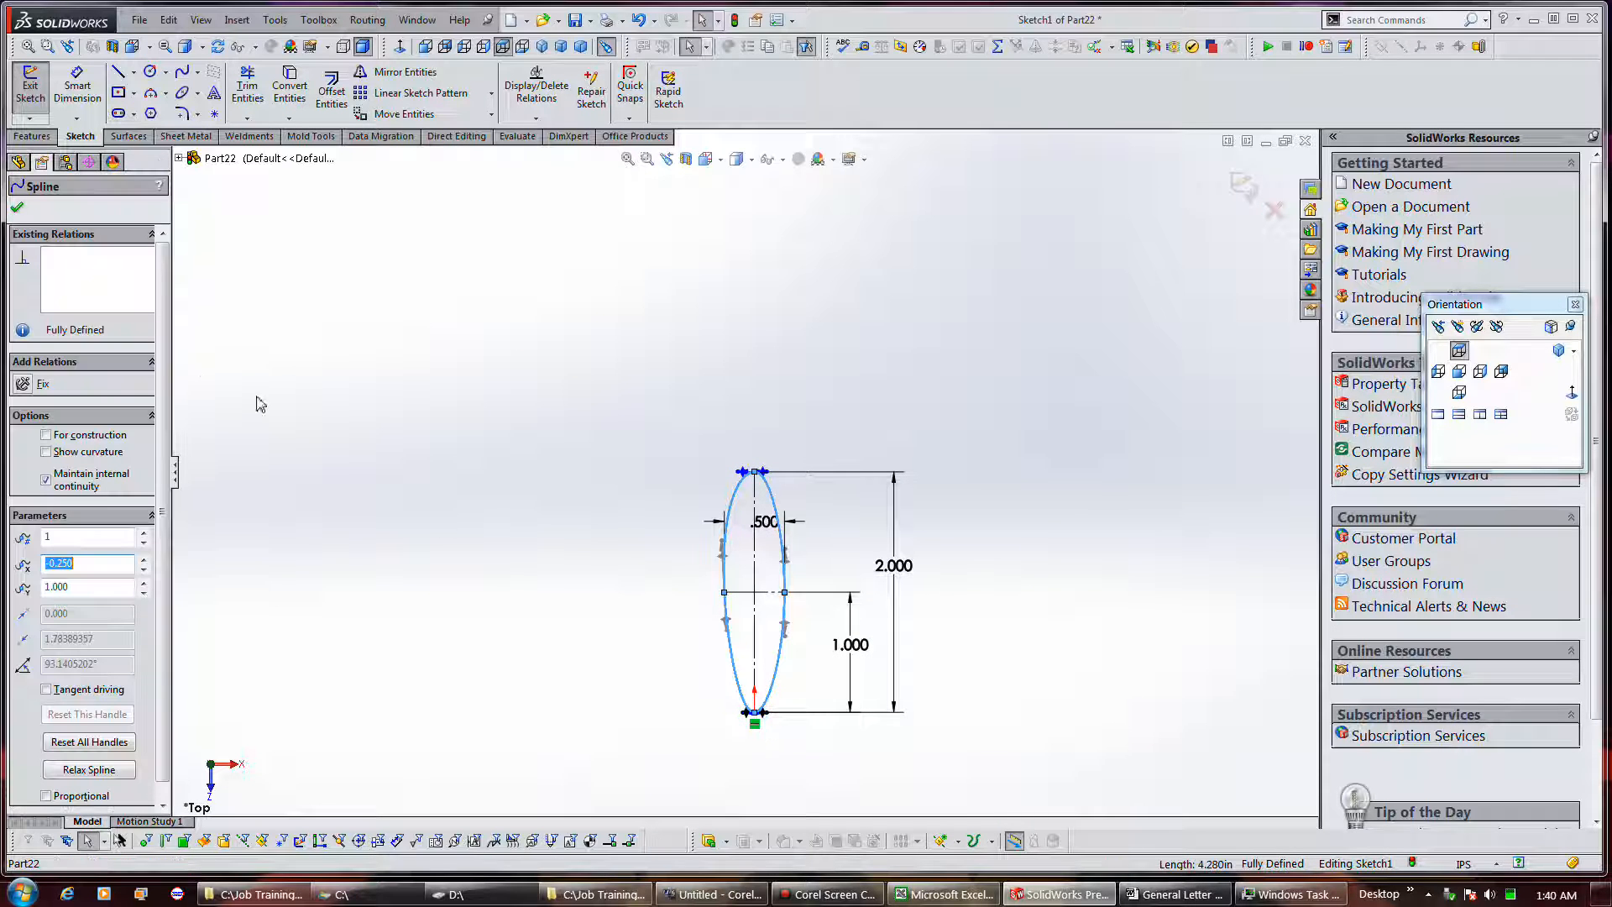
{"action": "left_click", "coordinate": [761, 739]}
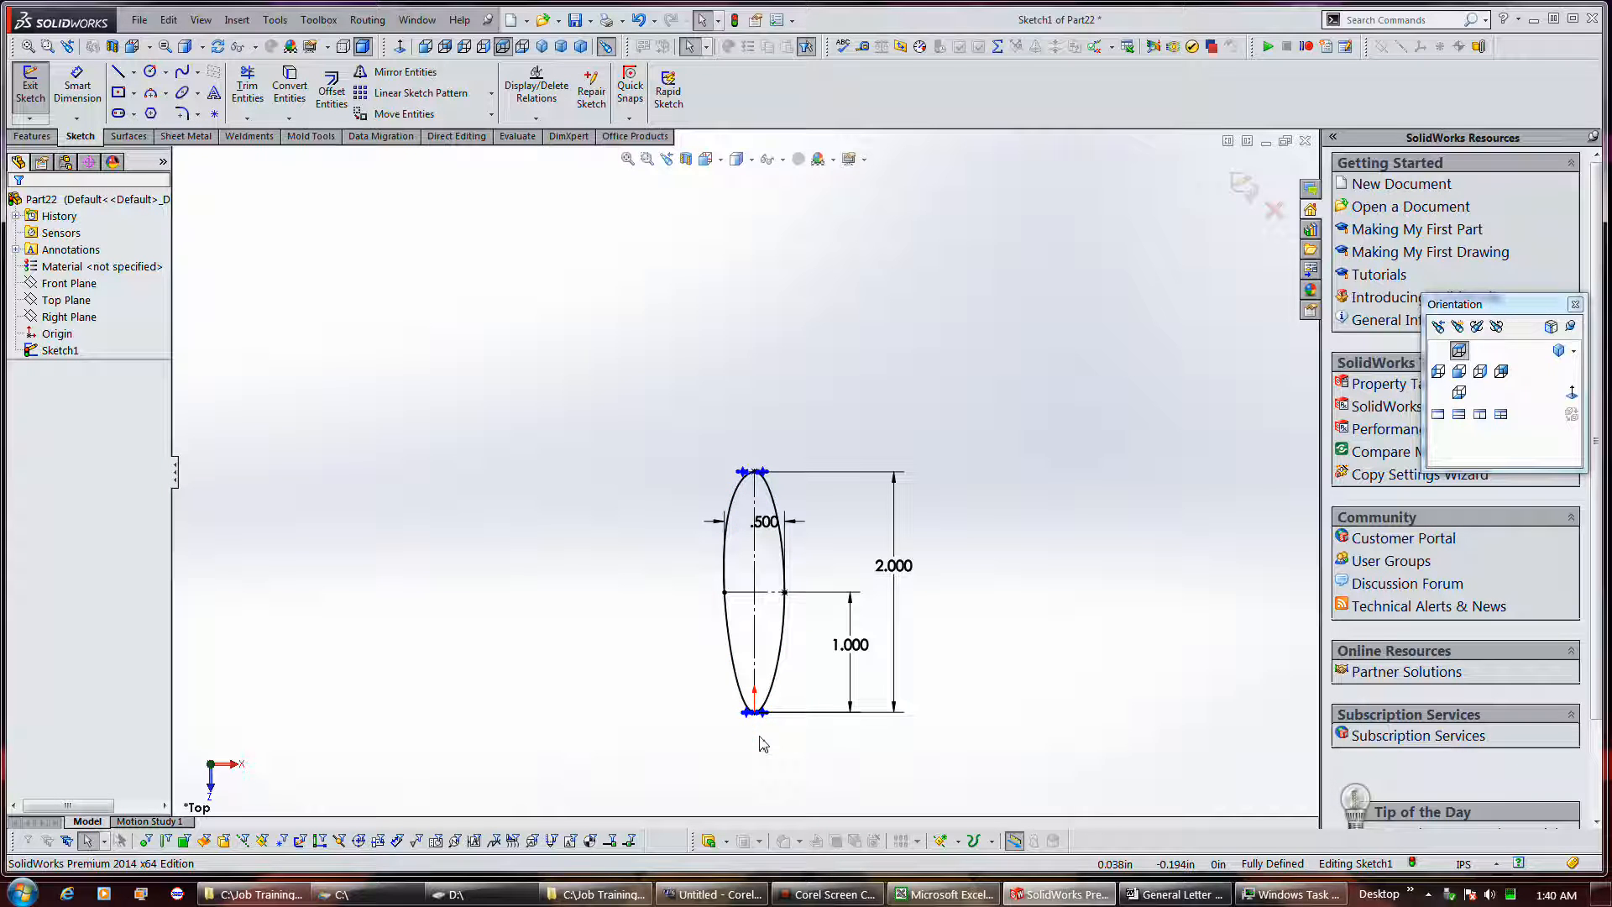
{"action": "scroll", "coordinate": [695, 633], "scroll_direction": "down", "scroll_amount": 4}
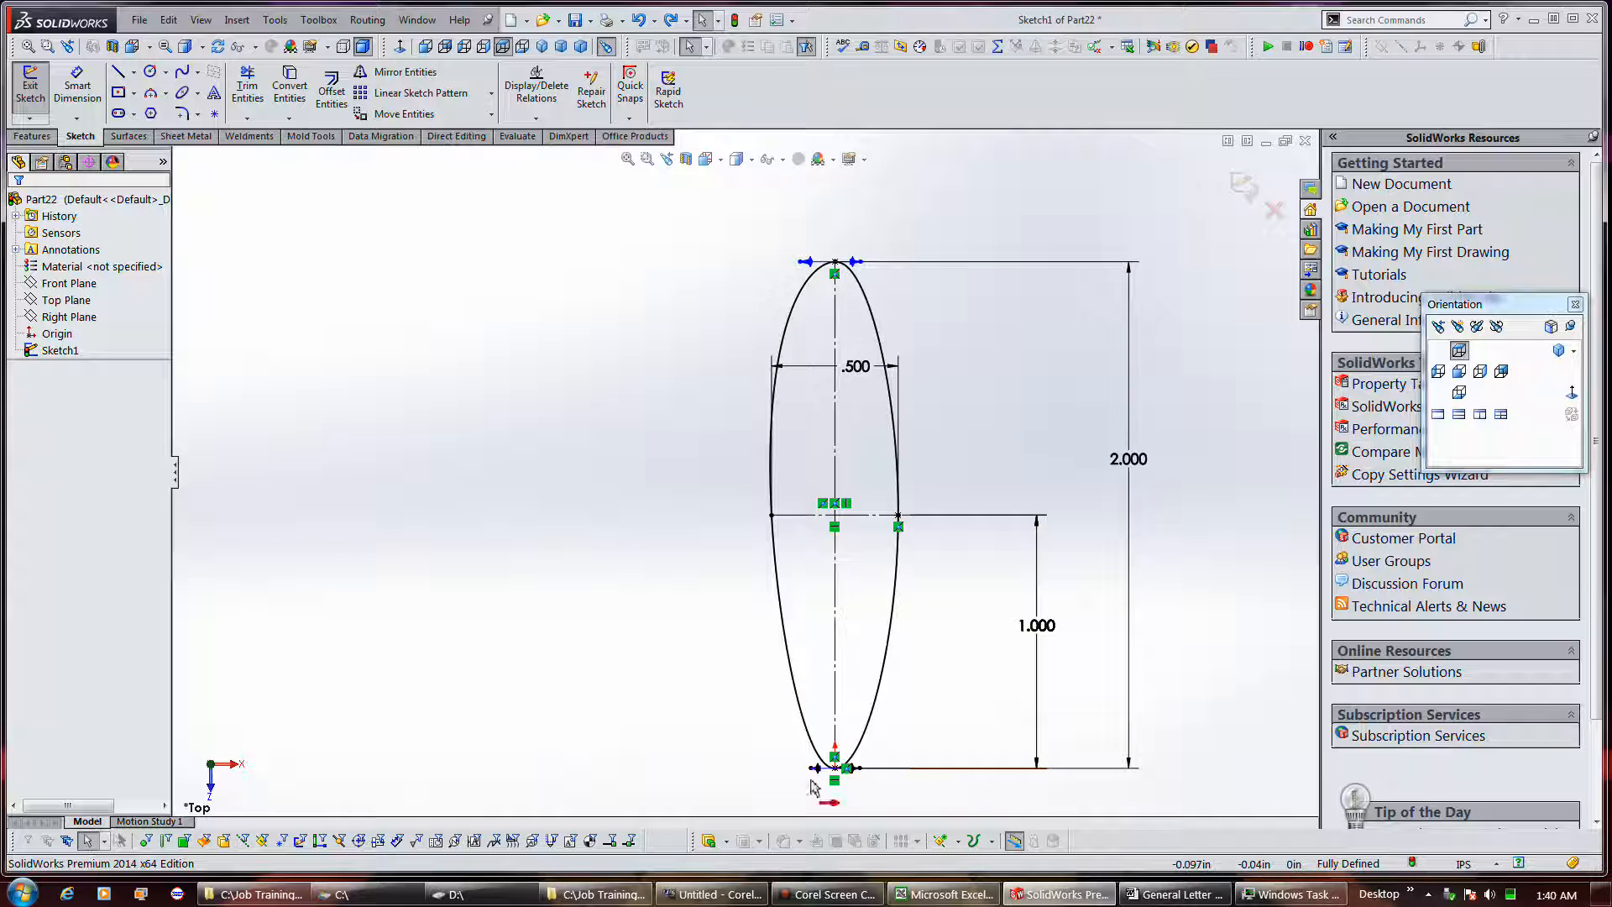
Step: Delete all relations from the tangency handle at the closed spline's bottom point and clear the selection
{"action": "scroll", "coordinate": [813, 788], "scroll_direction": "down", "scroll_amount": 5}
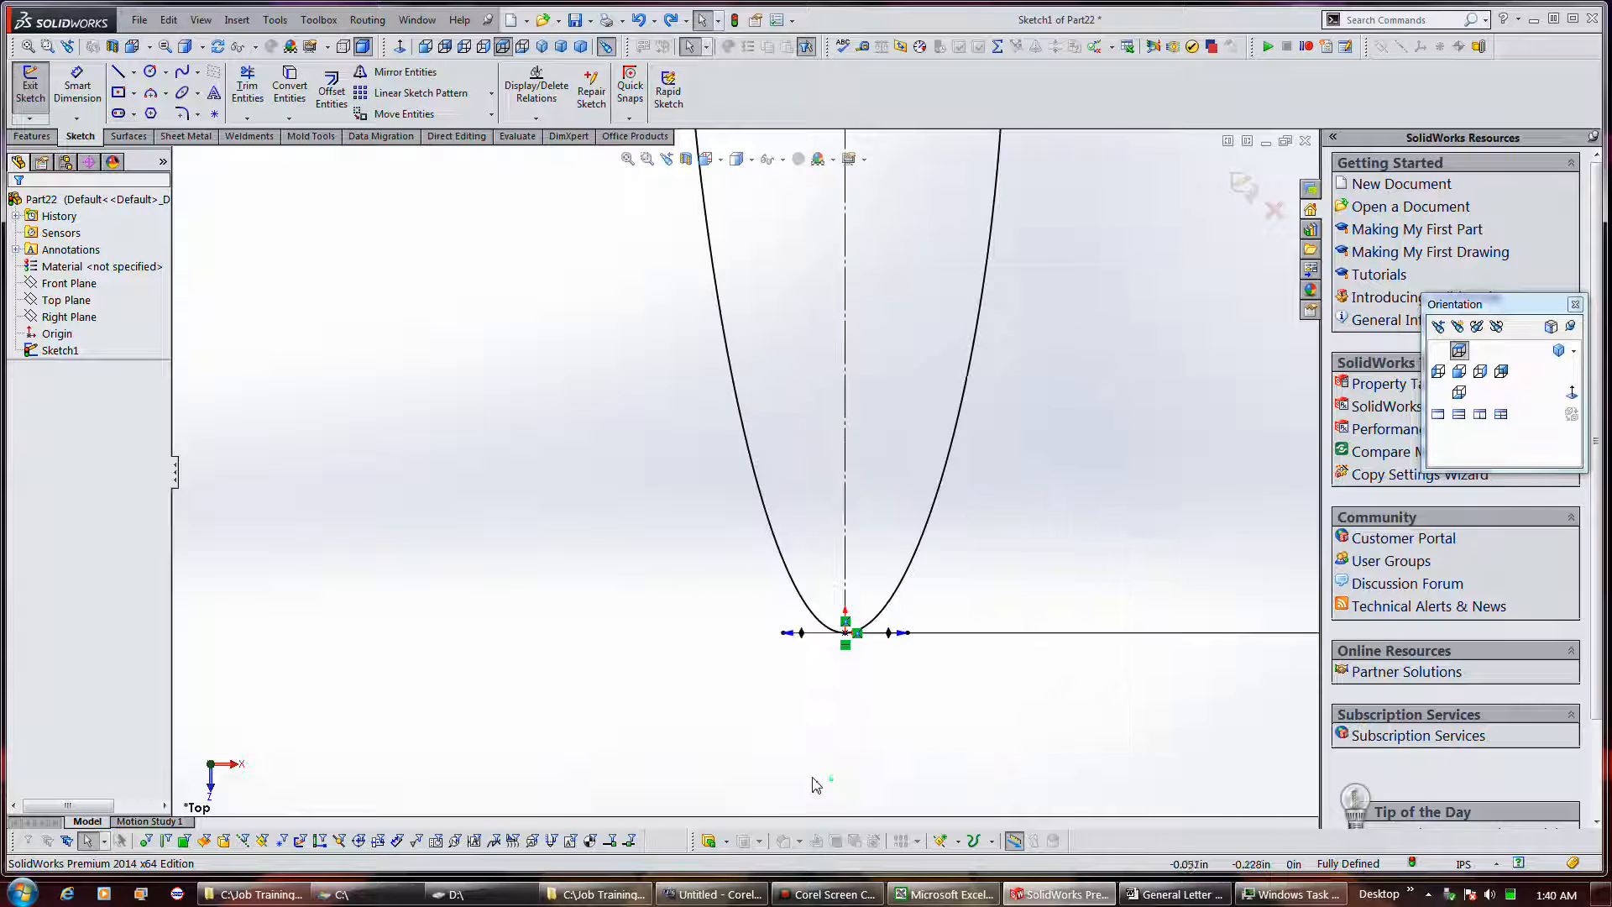
{"action": "left_click", "coordinate": [802, 640]}
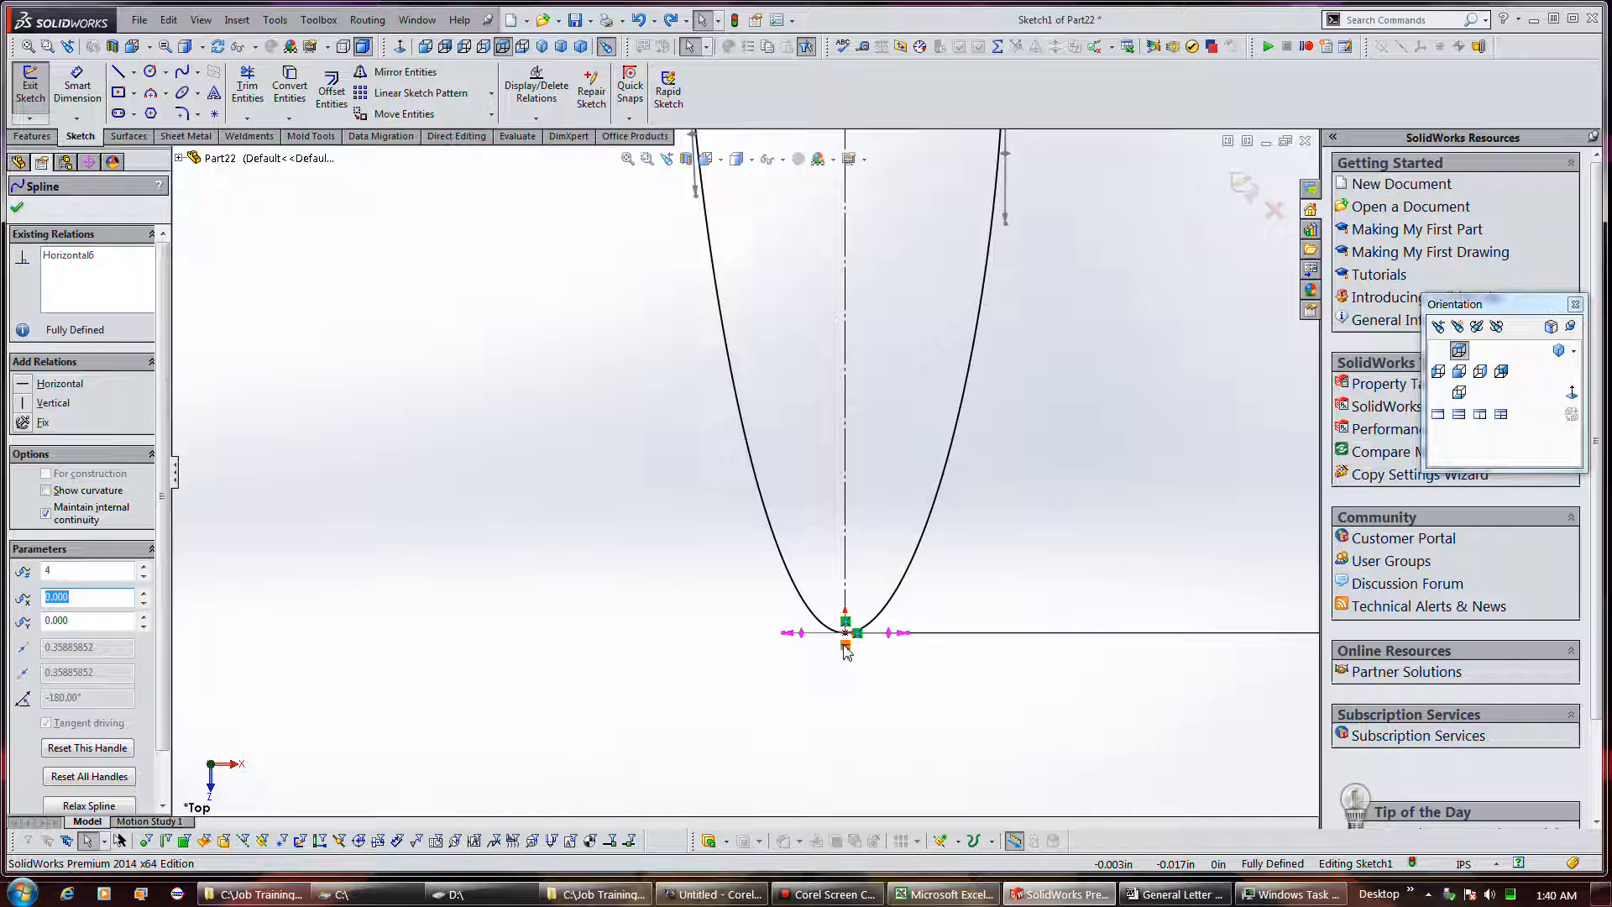
{"action": "right_click", "coordinate": [92, 274]}
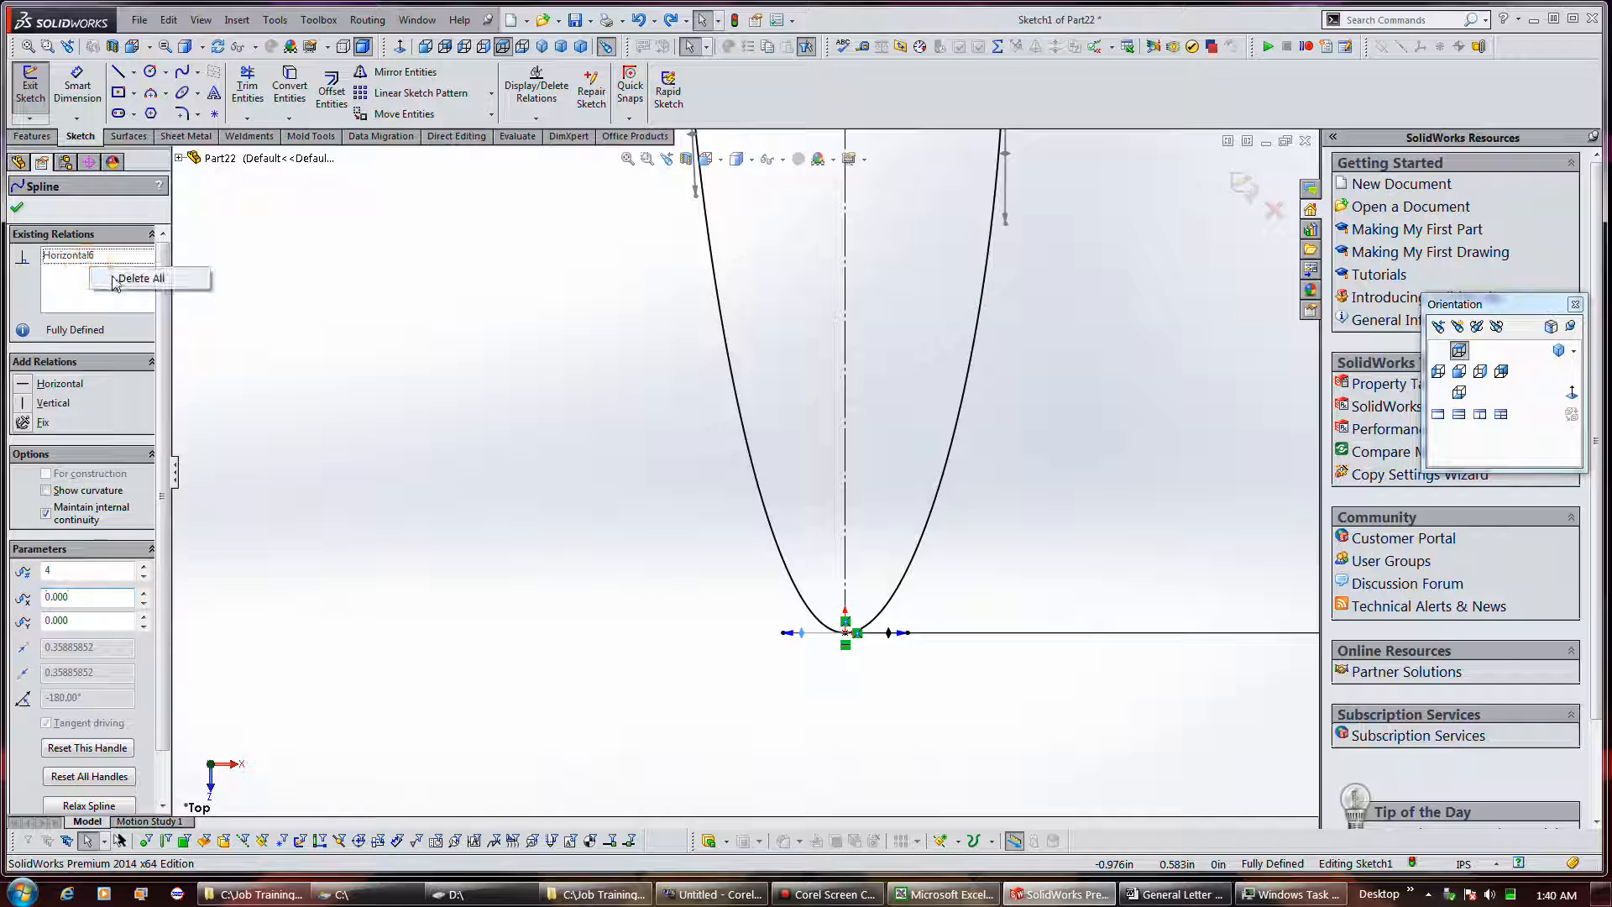
{"action": "left_click", "coordinate": [115, 282]}
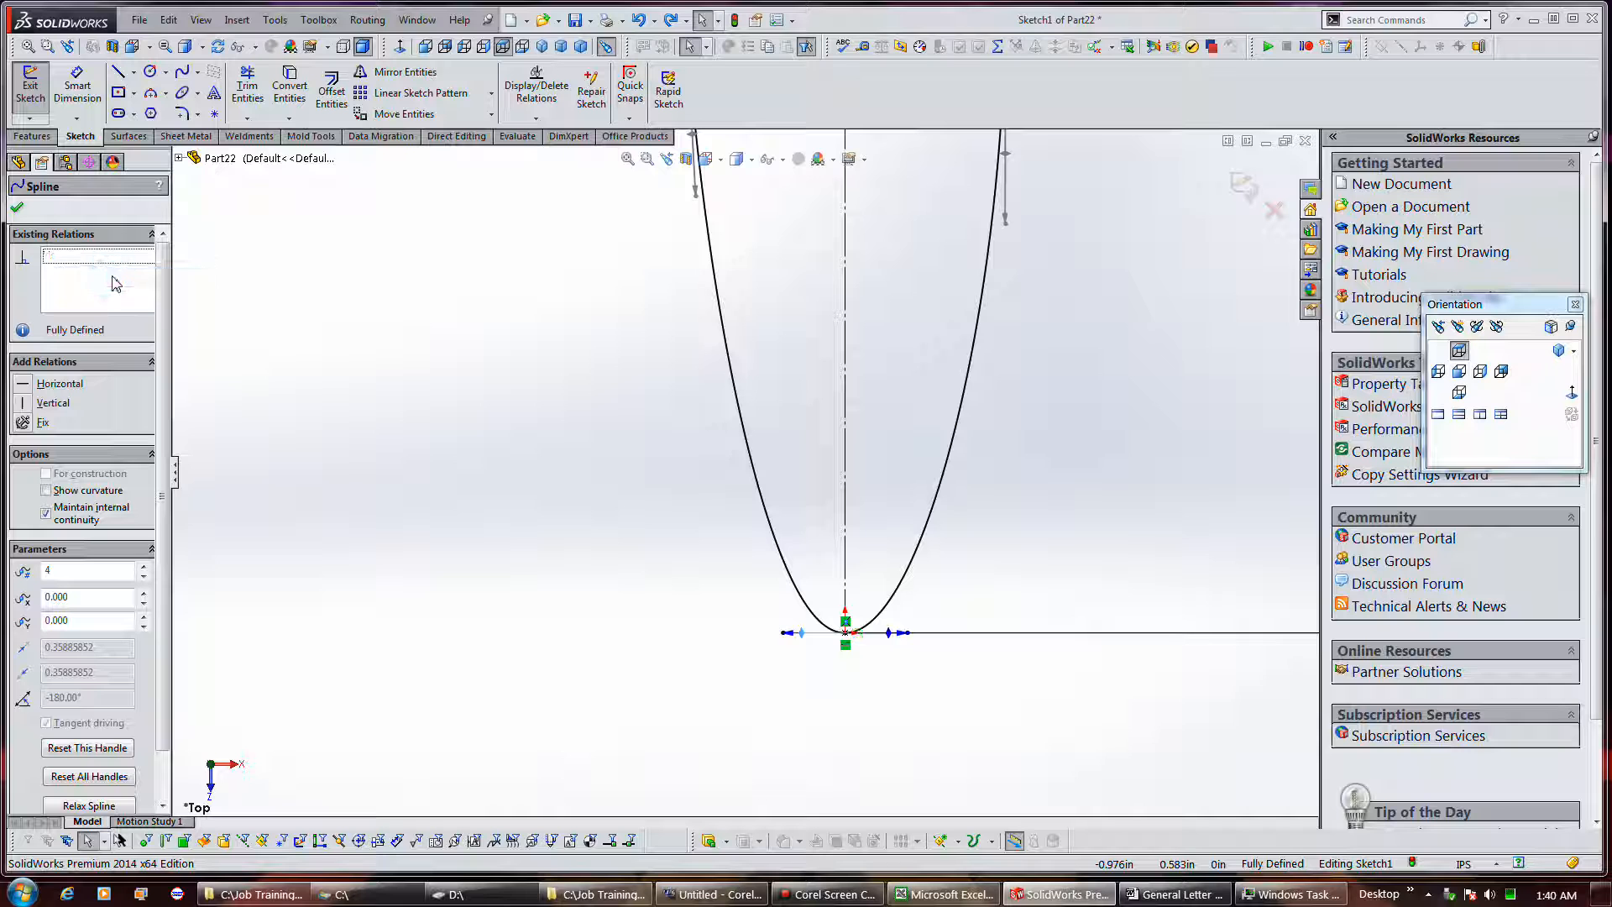
{"action": "left_click", "coordinate": [635, 537]}
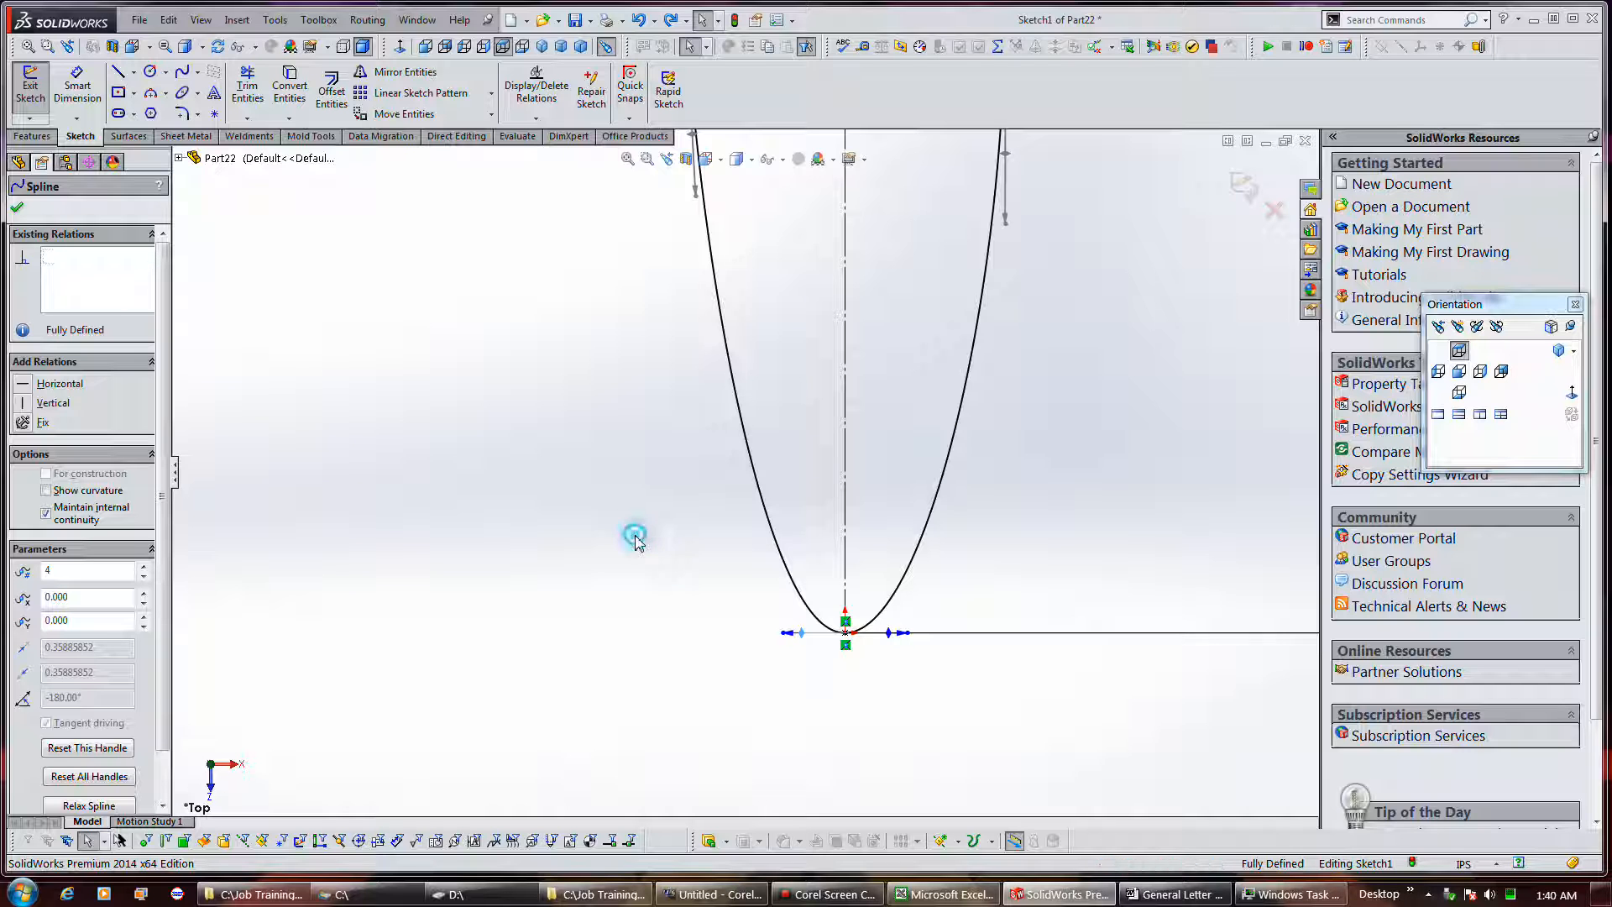
Step: Inspect the closed spline's shape and horizontal tangency around its bottom point
{"action": "scroll", "coordinate": [792, 705], "scroll_direction": "up", "scroll_amount": 3}
{"action": "scroll", "coordinate": [820, 576], "scroll_direction": "down", "scroll_amount": 3}
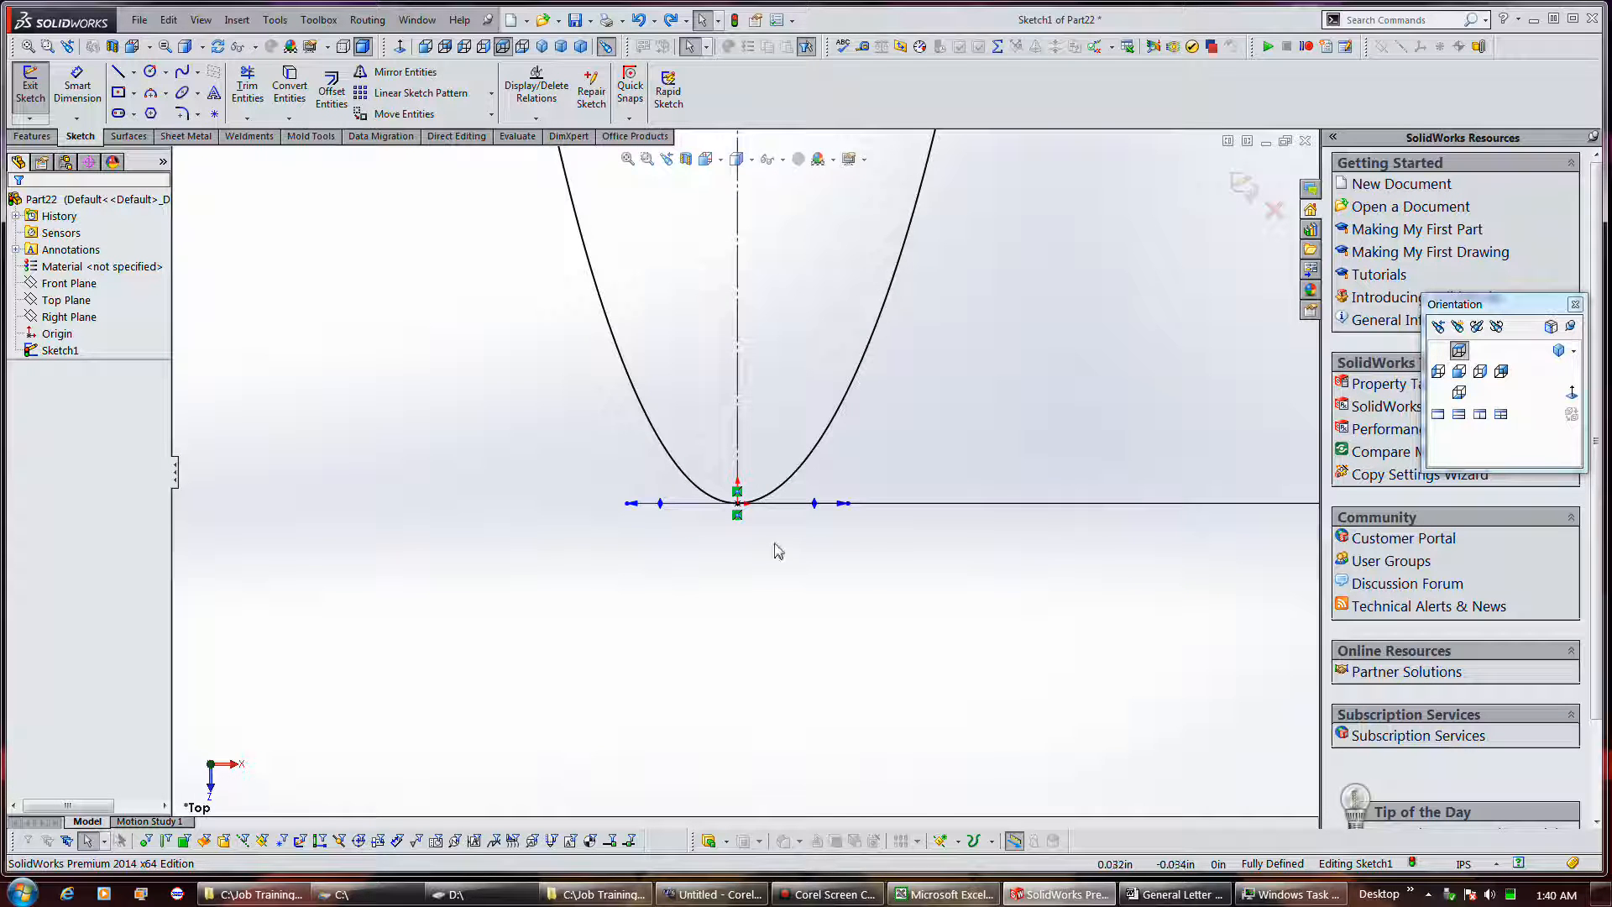
{"action": "scroll", "coordinate": [722, 514], "scroll_direction": "down", "scroll_amount": 3}
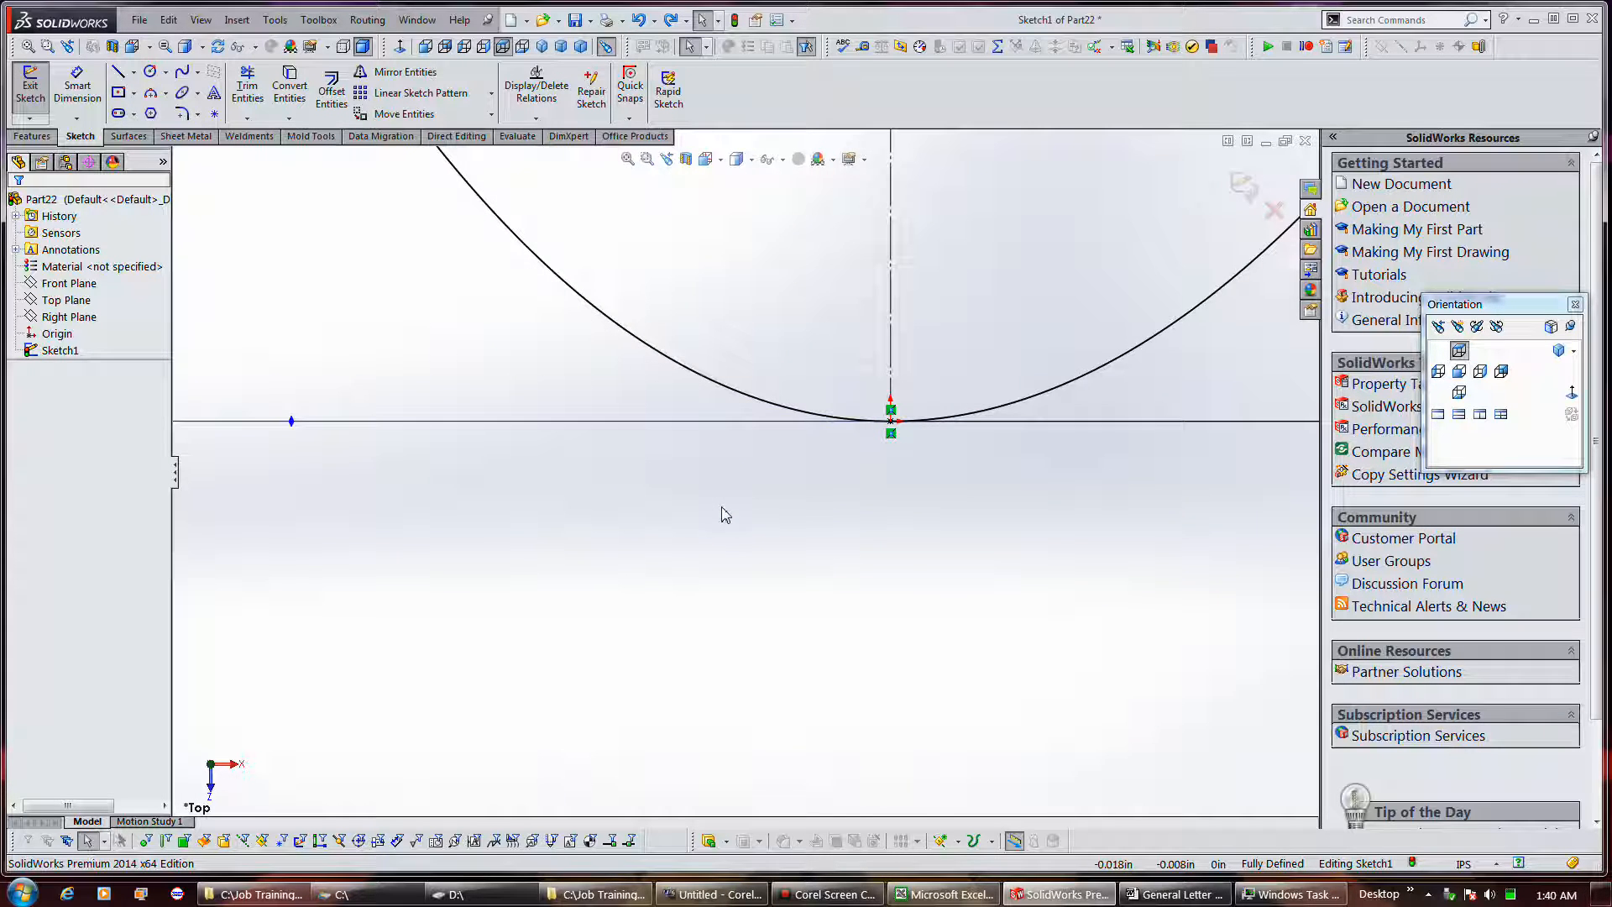
{"action": "scroll", "coordinate": [911, 677], "scroll_direction": "up", "scroll_amount": 5}
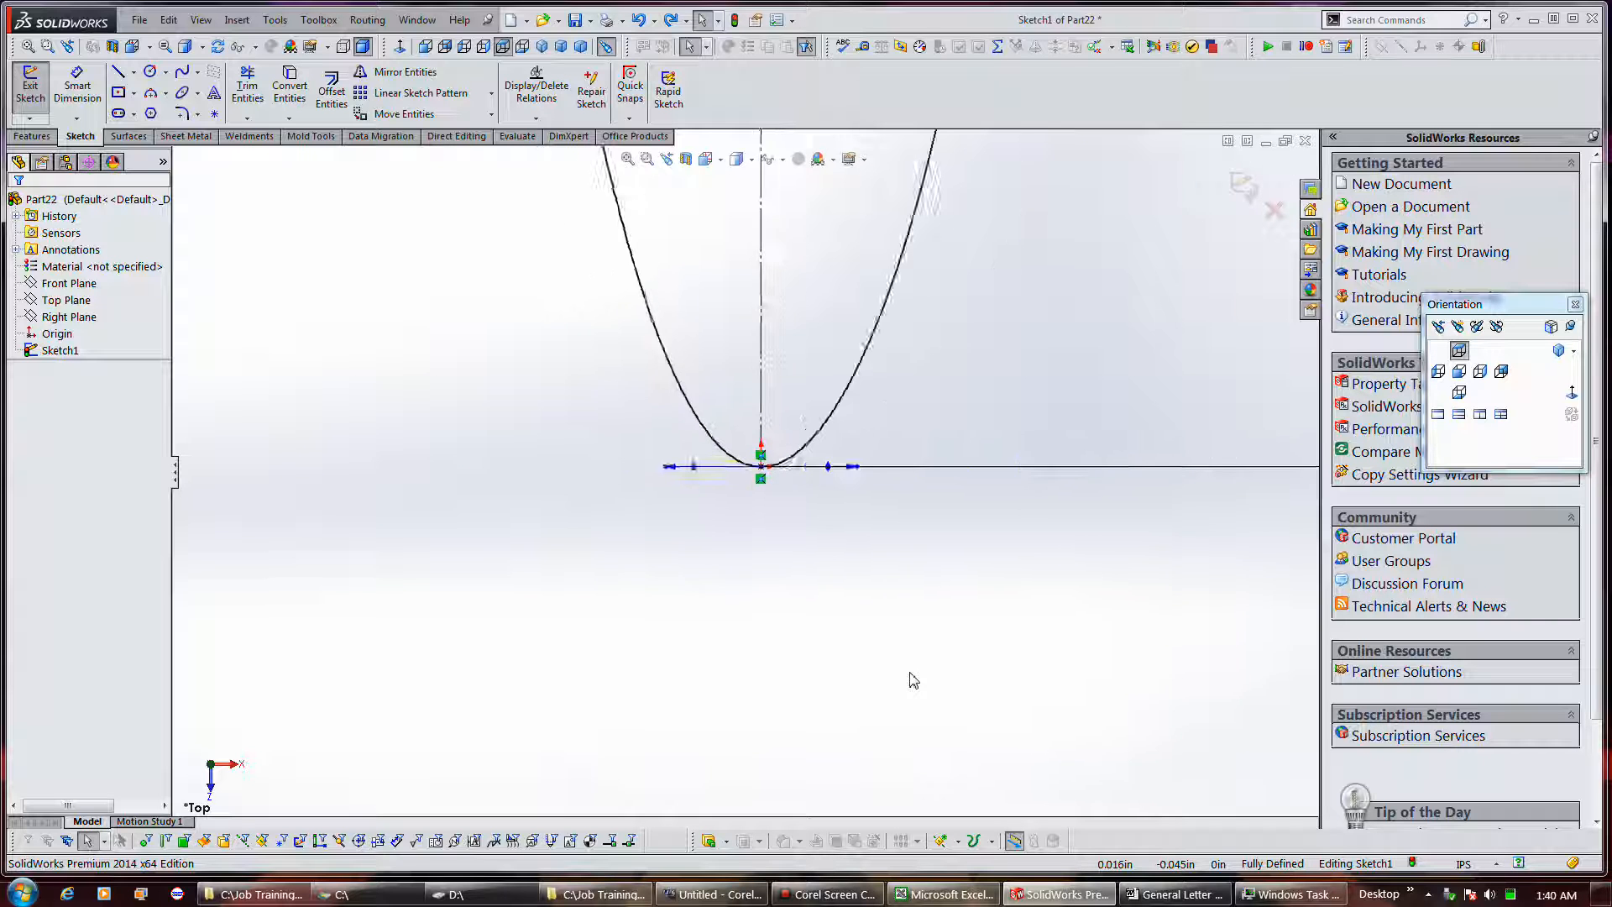
{"action": "scroll", "coordinate": [911, 760], "scroll_direction": "up", "scroll_amount": 2}
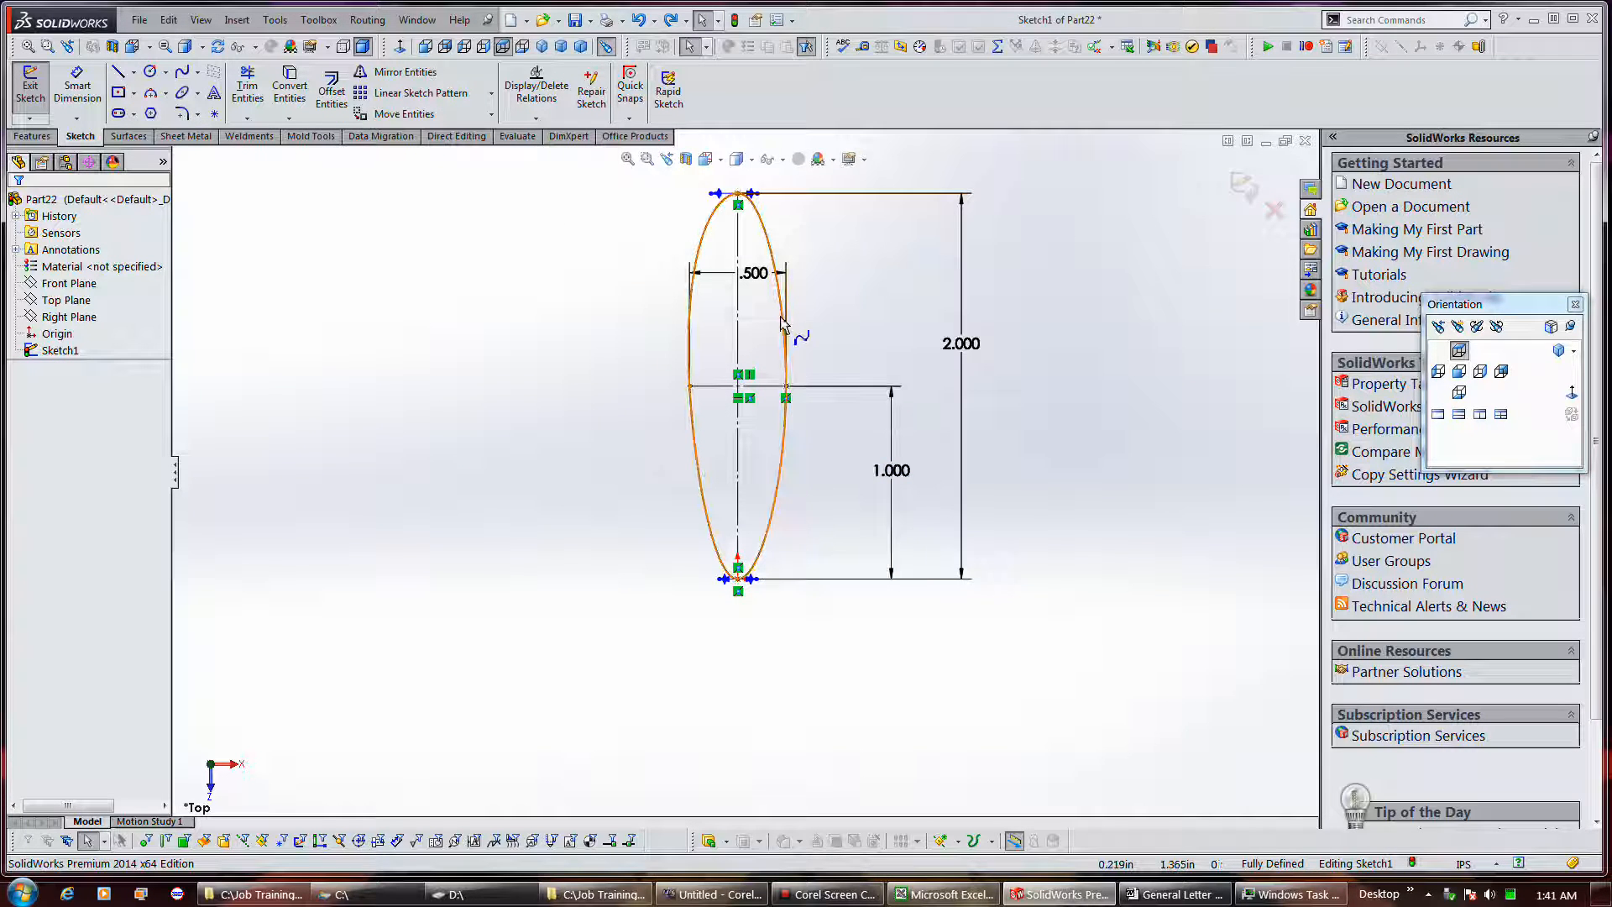
Step: Display the control polygon of the closed spline
{"action": "right_click", "coordinate": [786, 326]}
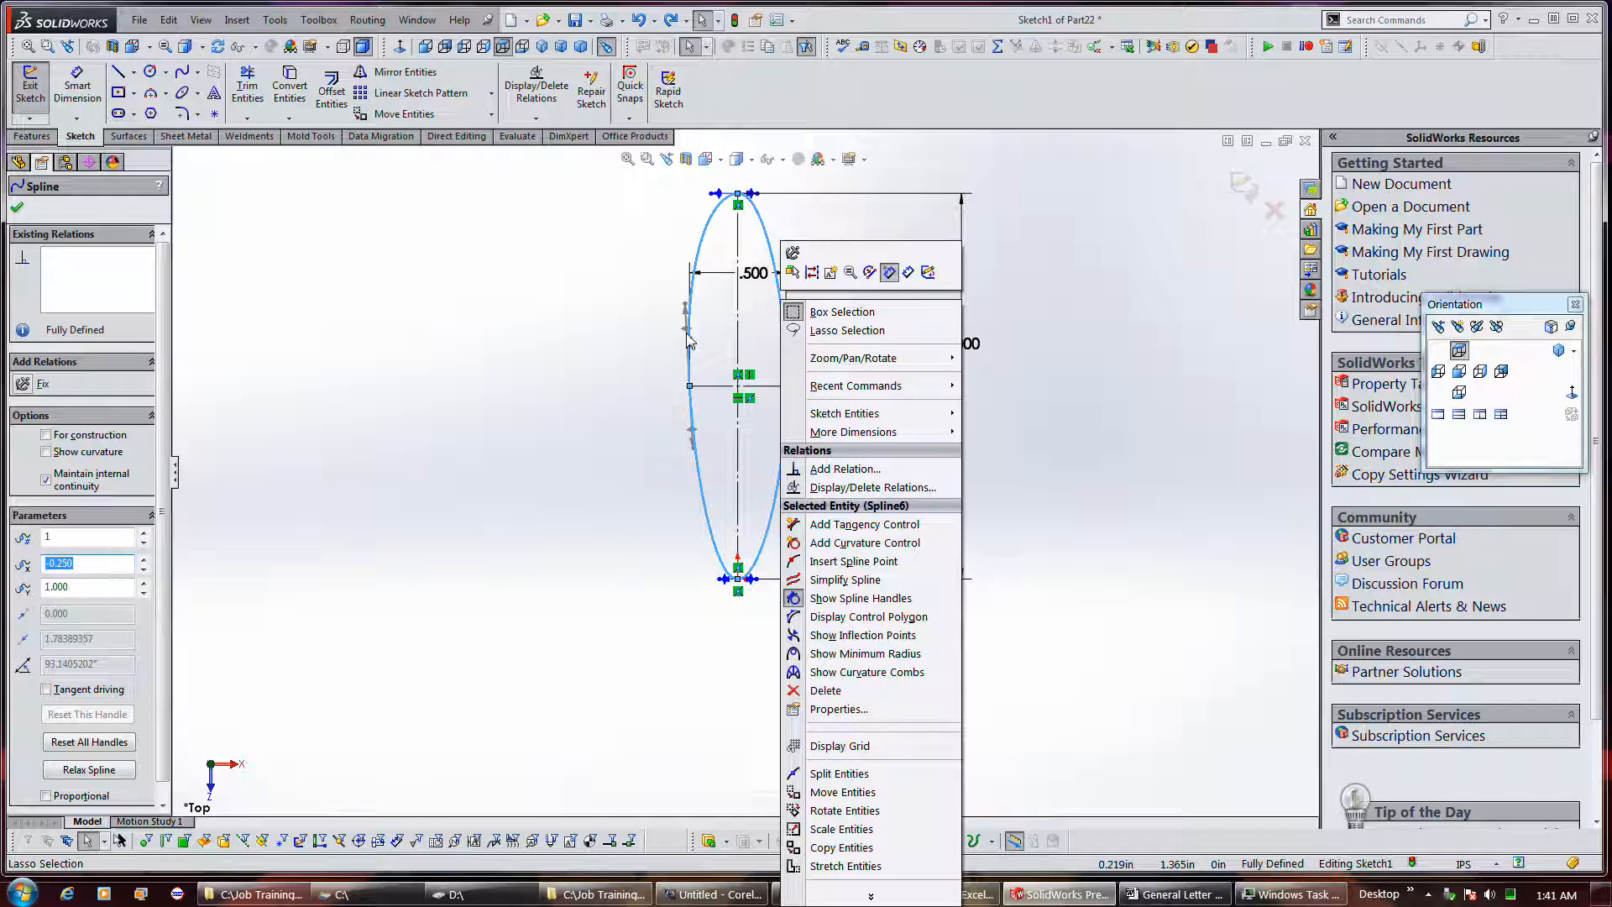
{"action": "left_click", "coordinate": [647, 343]}
{"action": "left_click", "coordinate": [699, 247]}
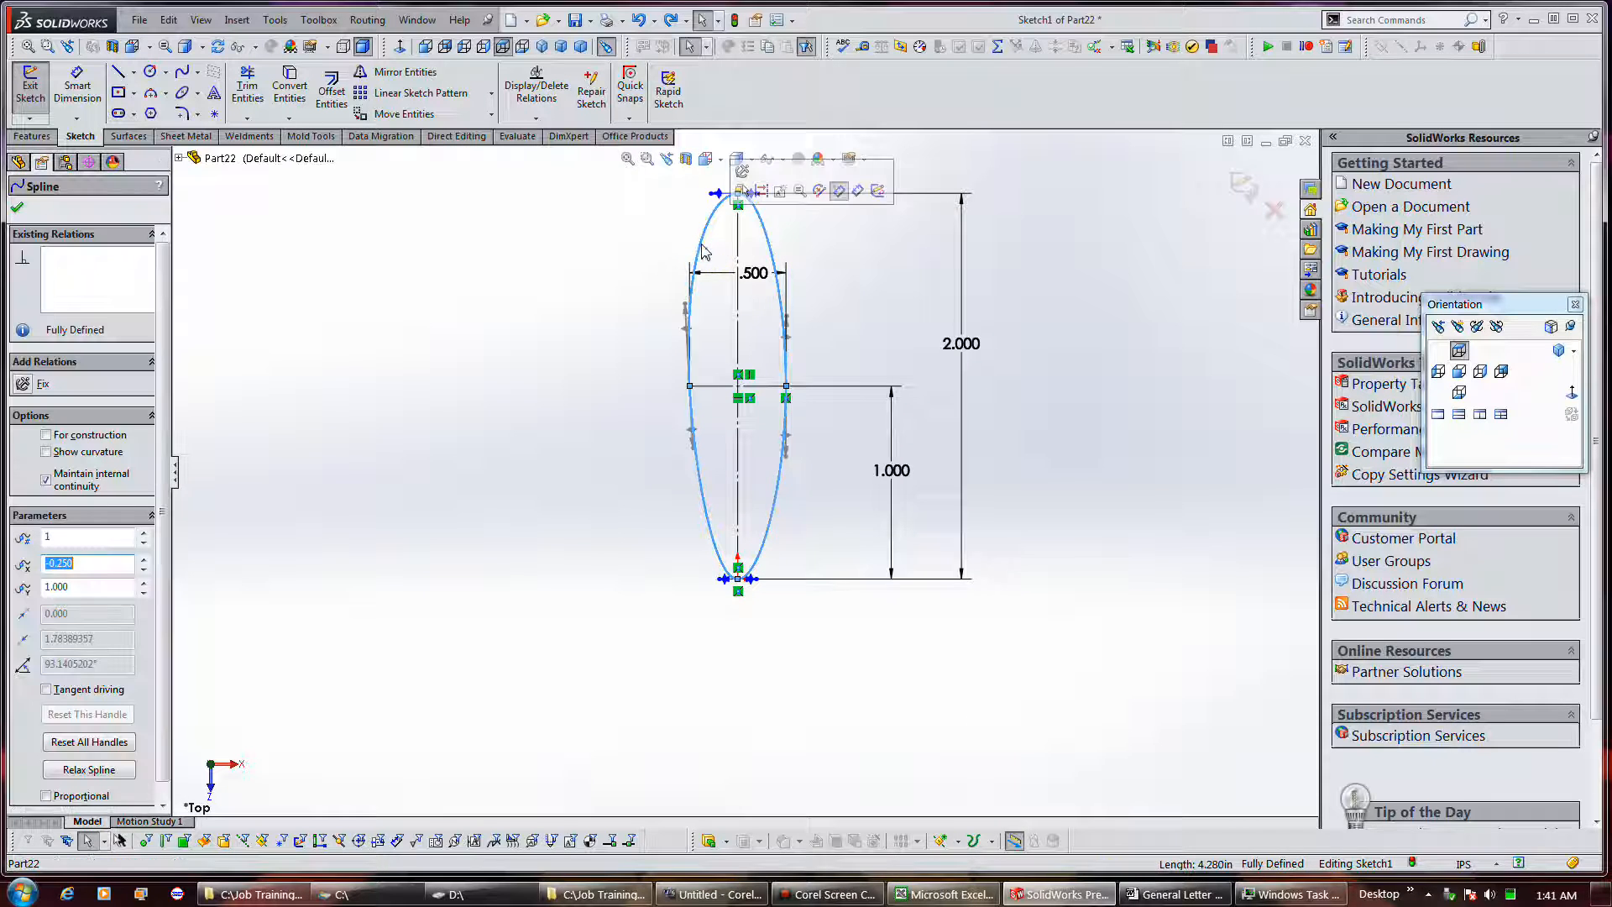
{"action": "right_click", "coordinate": [704, 245]}
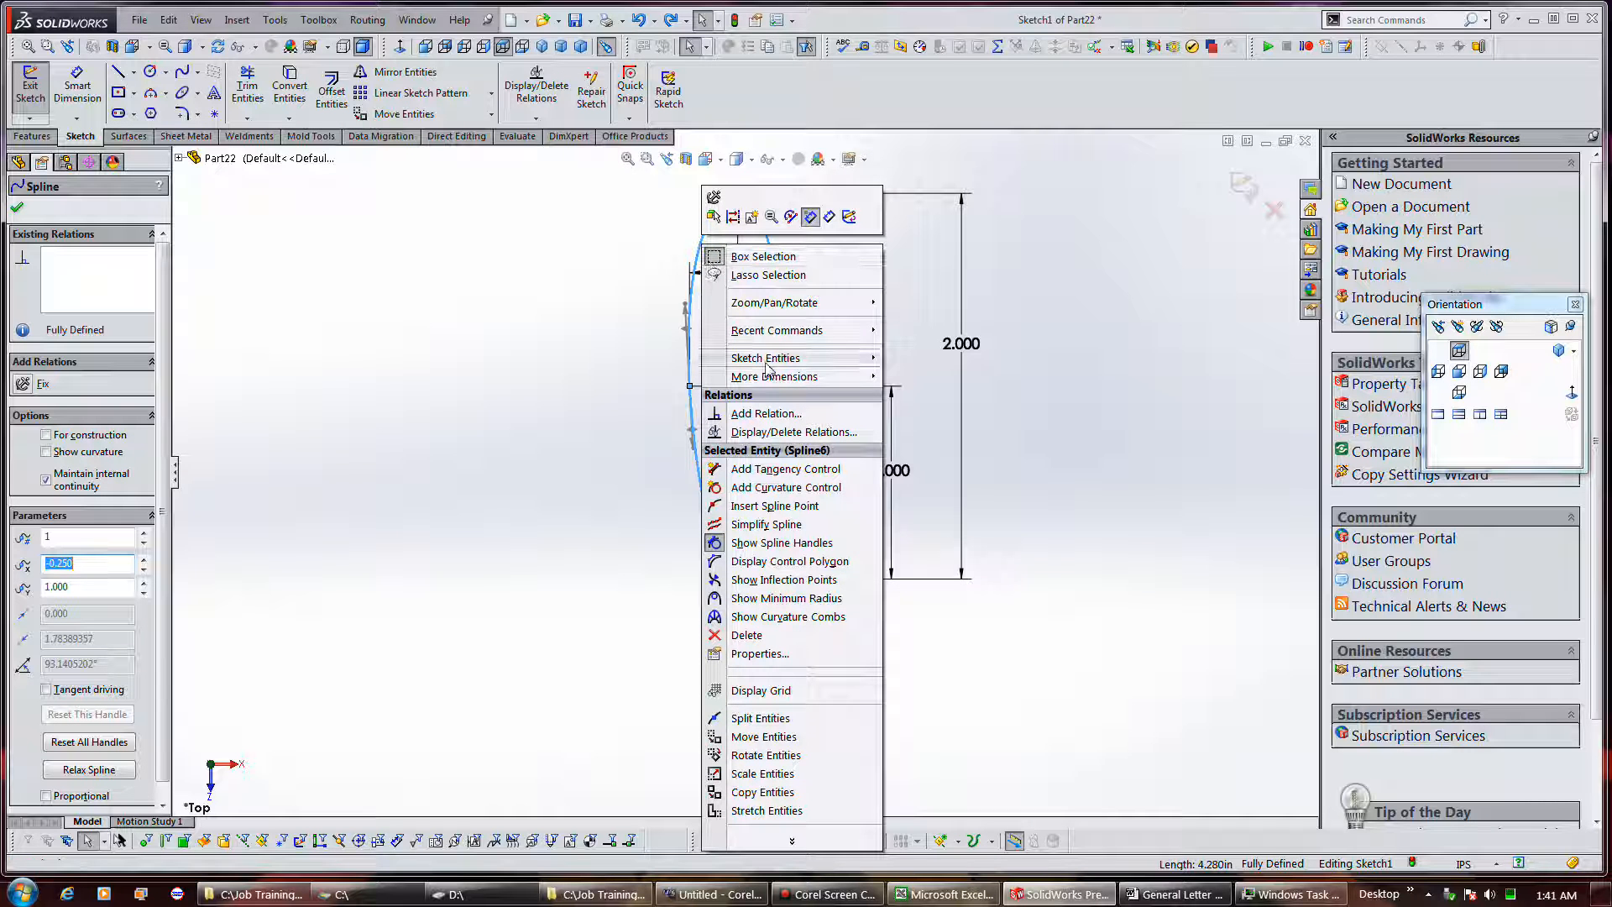
{"action": "mouse_move", "coordinate": [774, 384]}
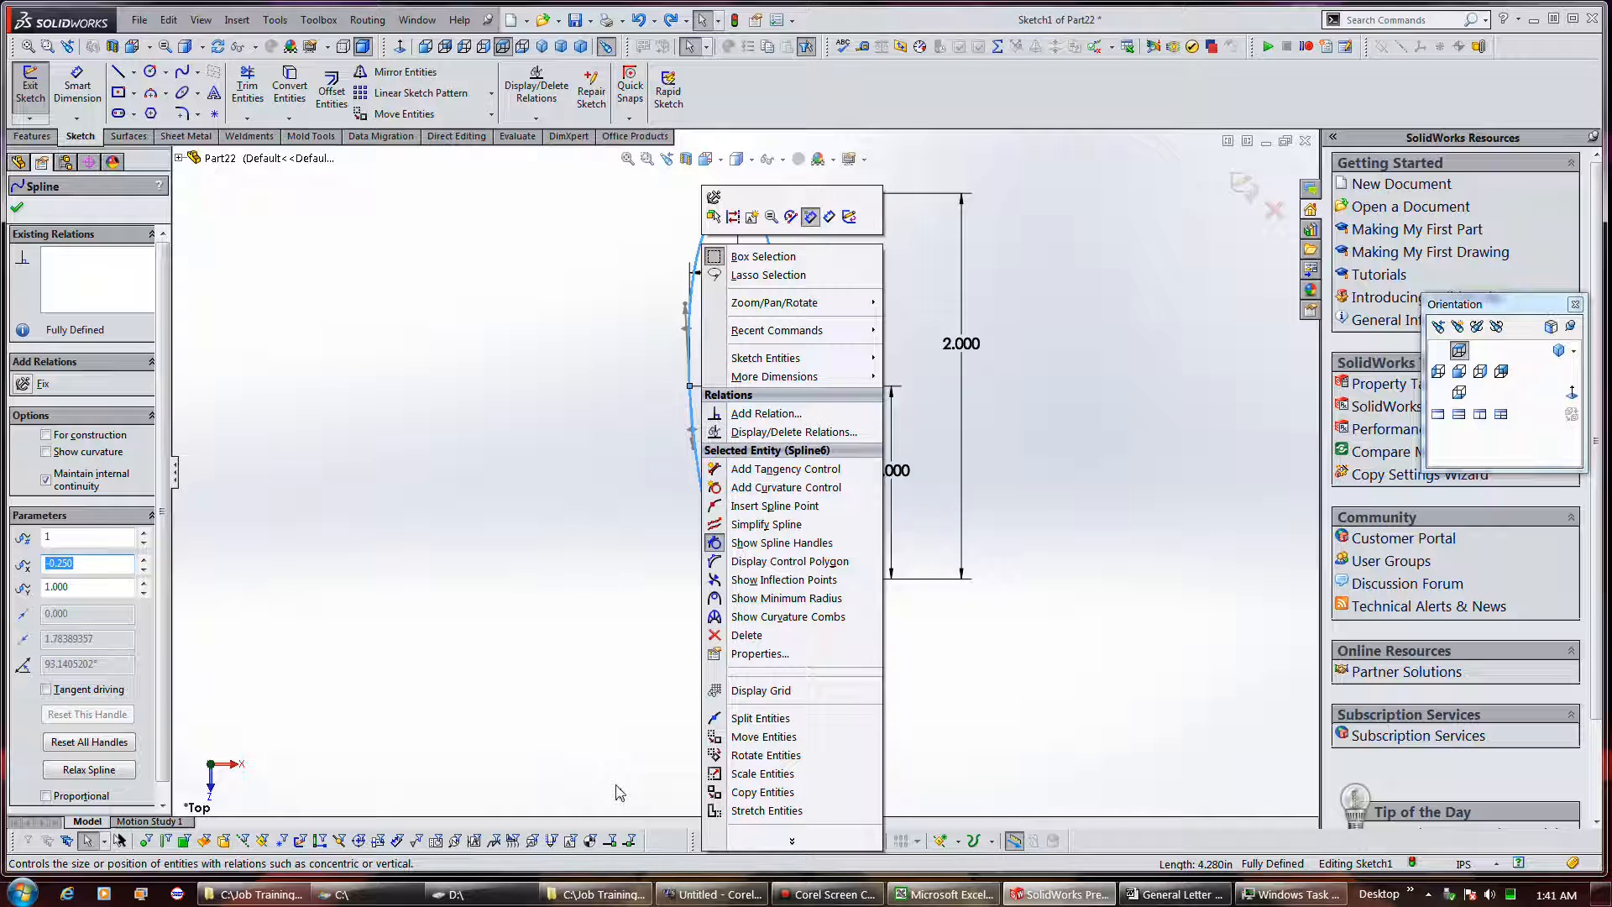
{"action": "left_click", "coordinate": [827, 895]}
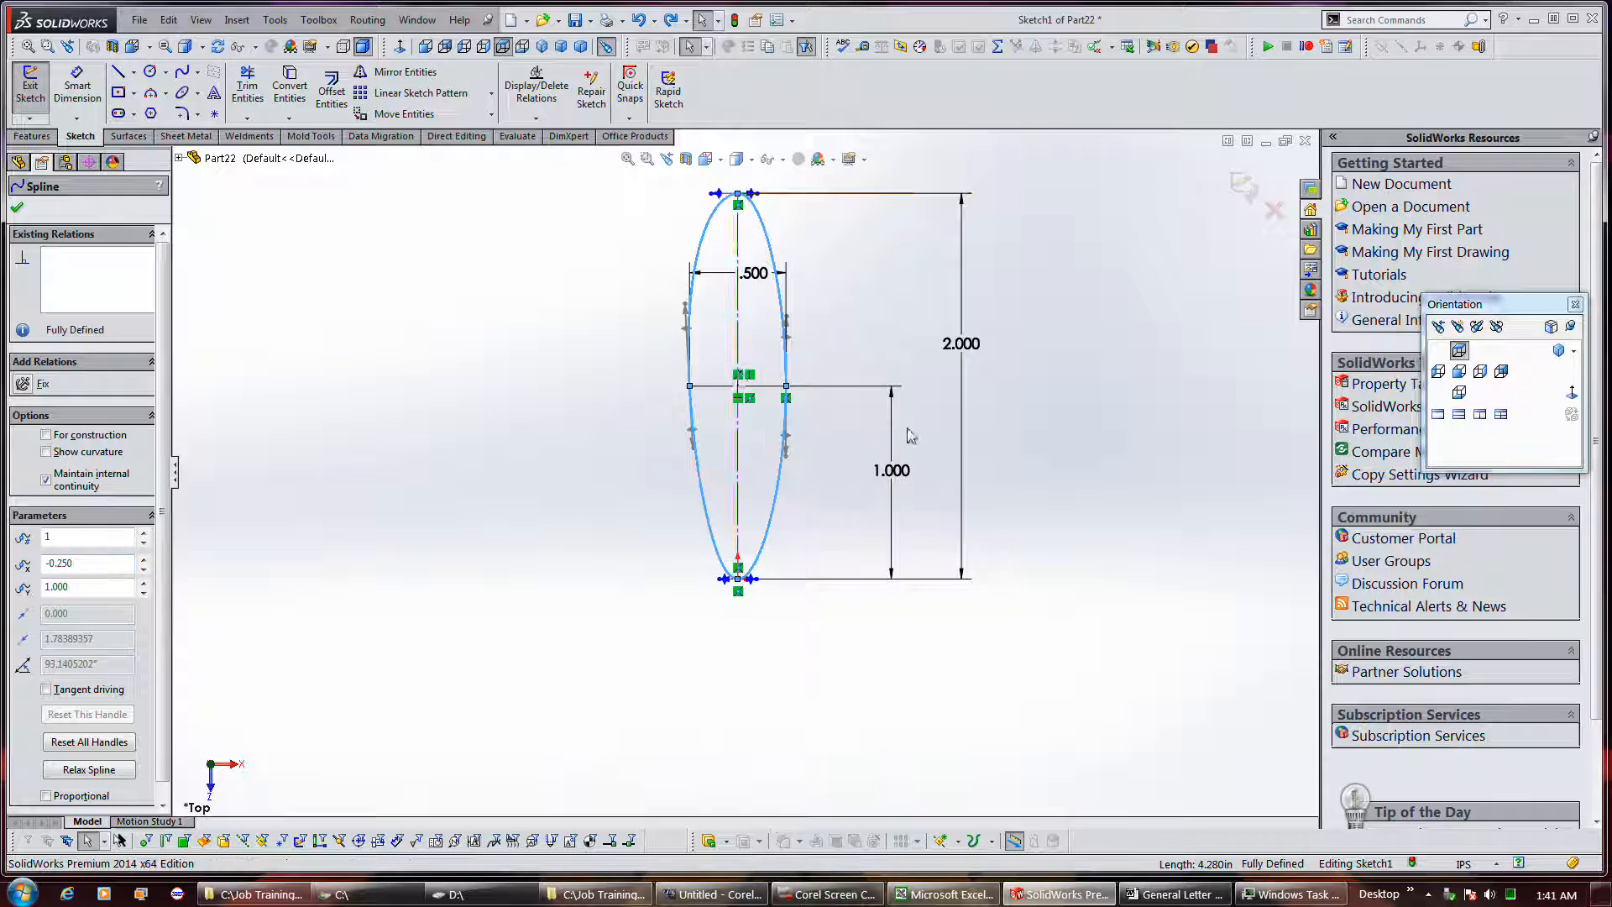
{"action": "right_click", "coordinate": [769, 252]}
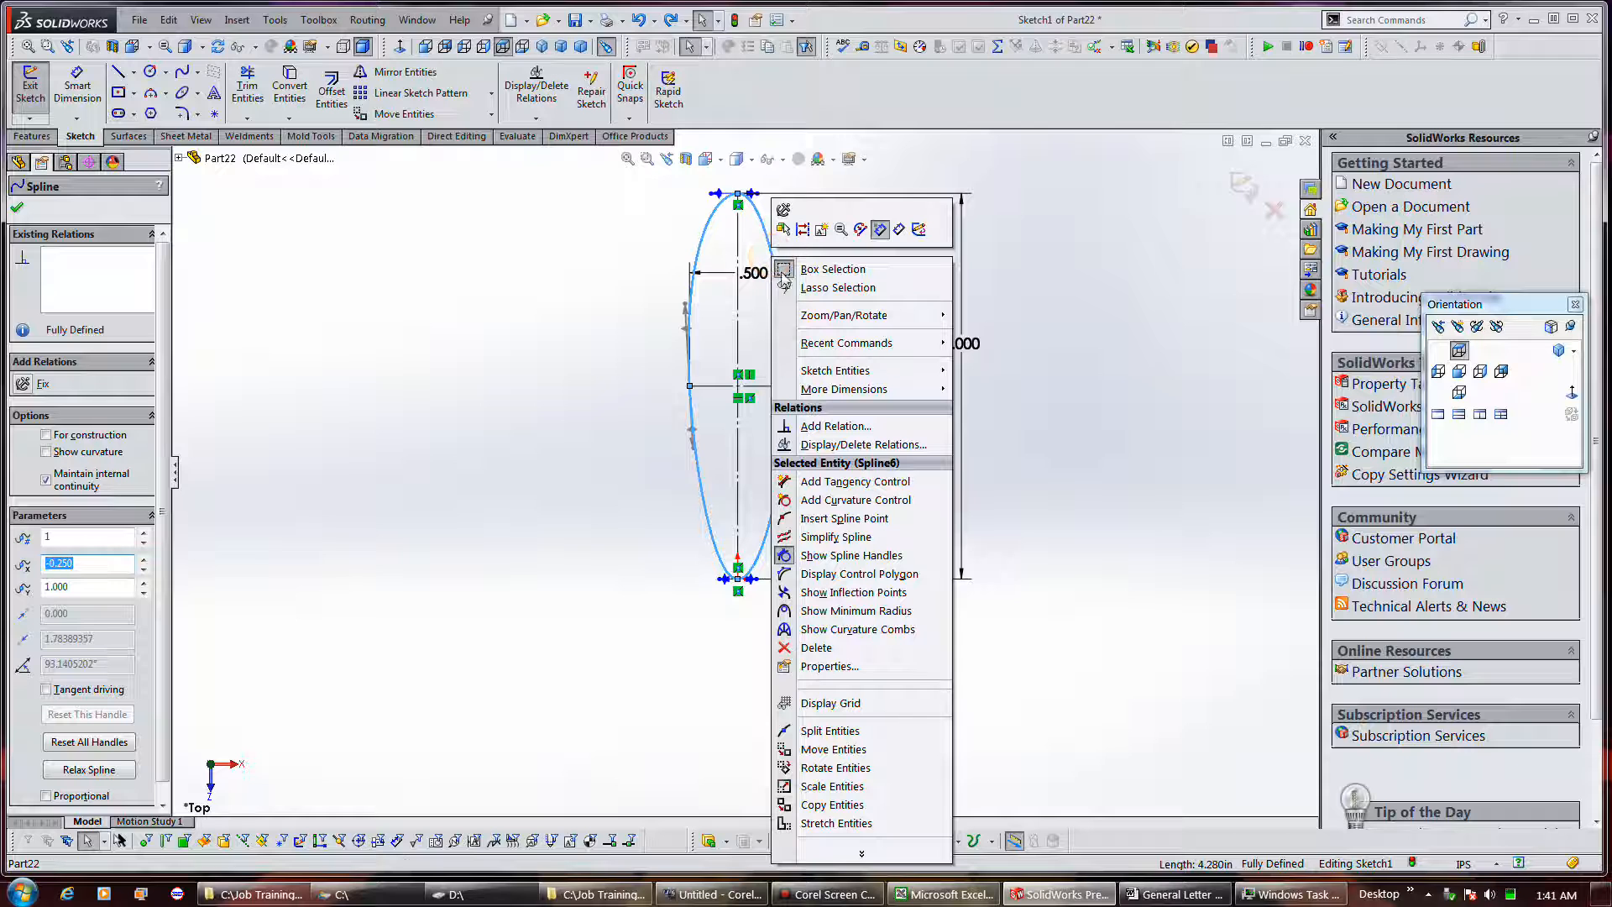
{"action": "left_click", "coordinate": [853, 574]}
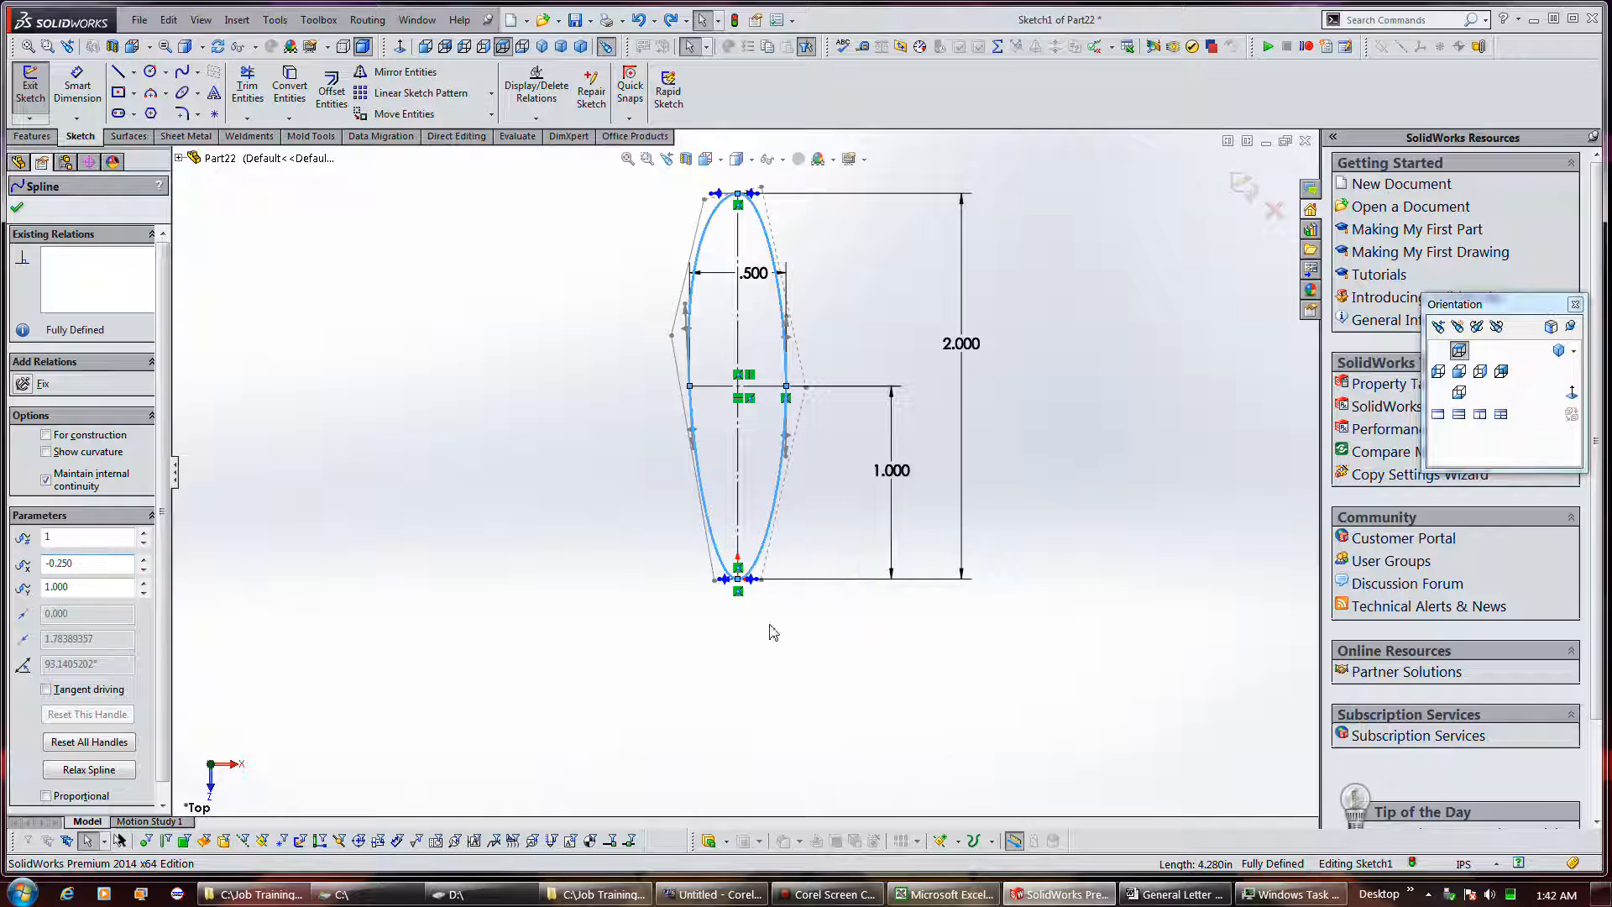
Step: Try to reshape the closed spline by moving the right side vertex of its control polygon, and undo the change
{"action": "mouse_move", "coordinate": [810, 391]}
{"action": "left_mouse_down"}
{"action": "mouse_move", "coordinate": [818, 356]}
{"action": "mouse_move", "coordinate": [820, 400]}
{"action": "mouse_move", "coordinate": [804, 395]}
{"action": "left_mouse_up"}
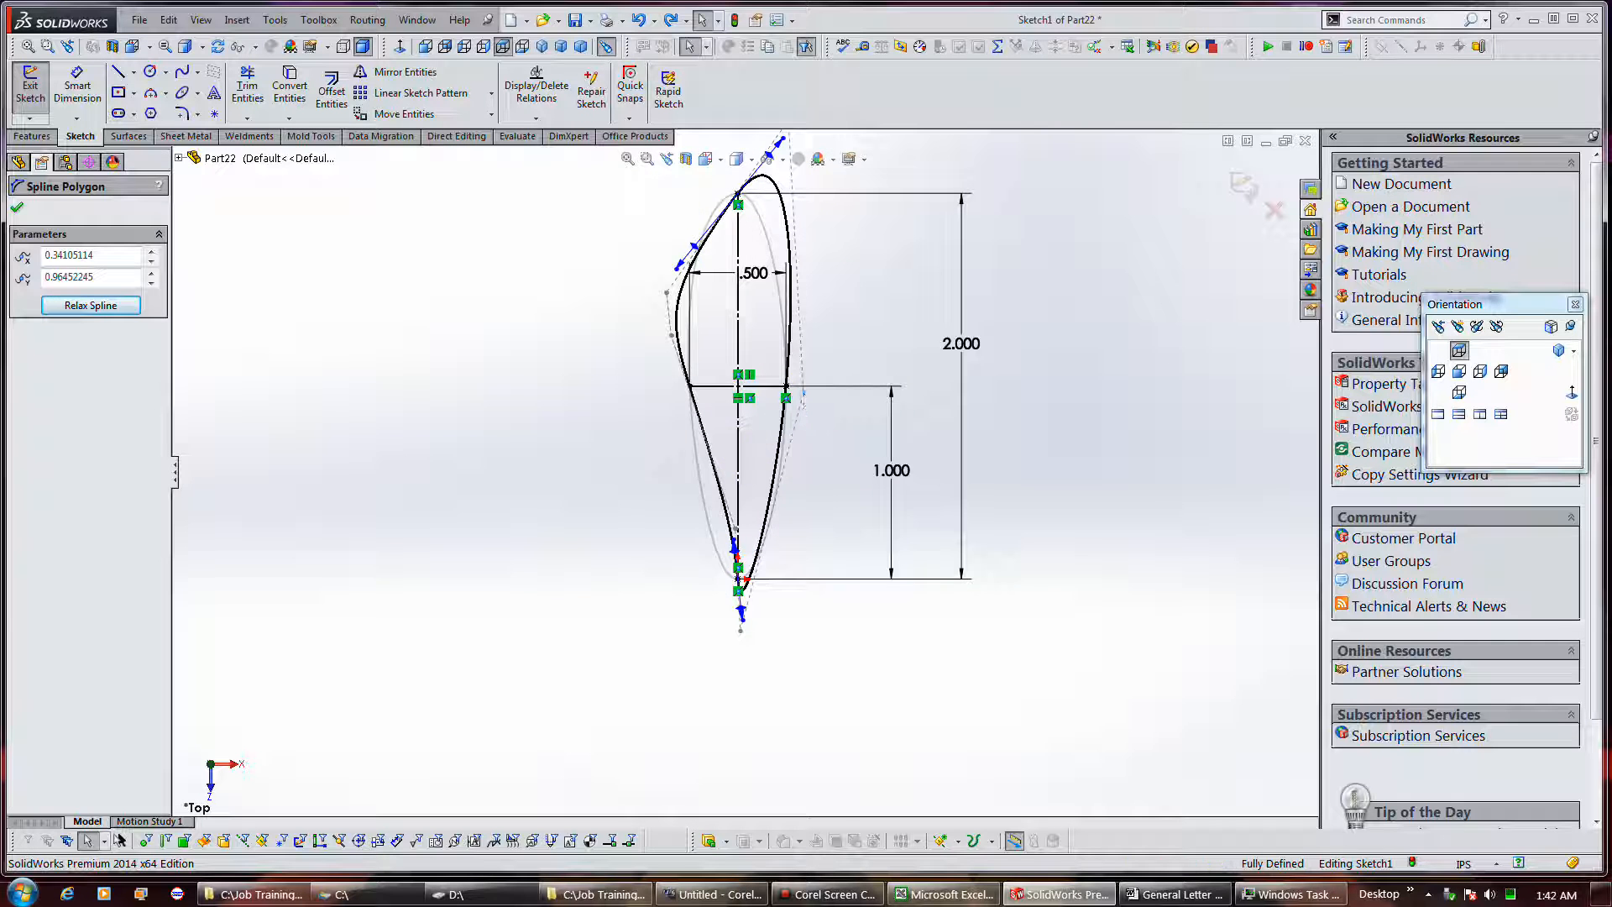
{"action": "key", "text": "ctrl+z"}
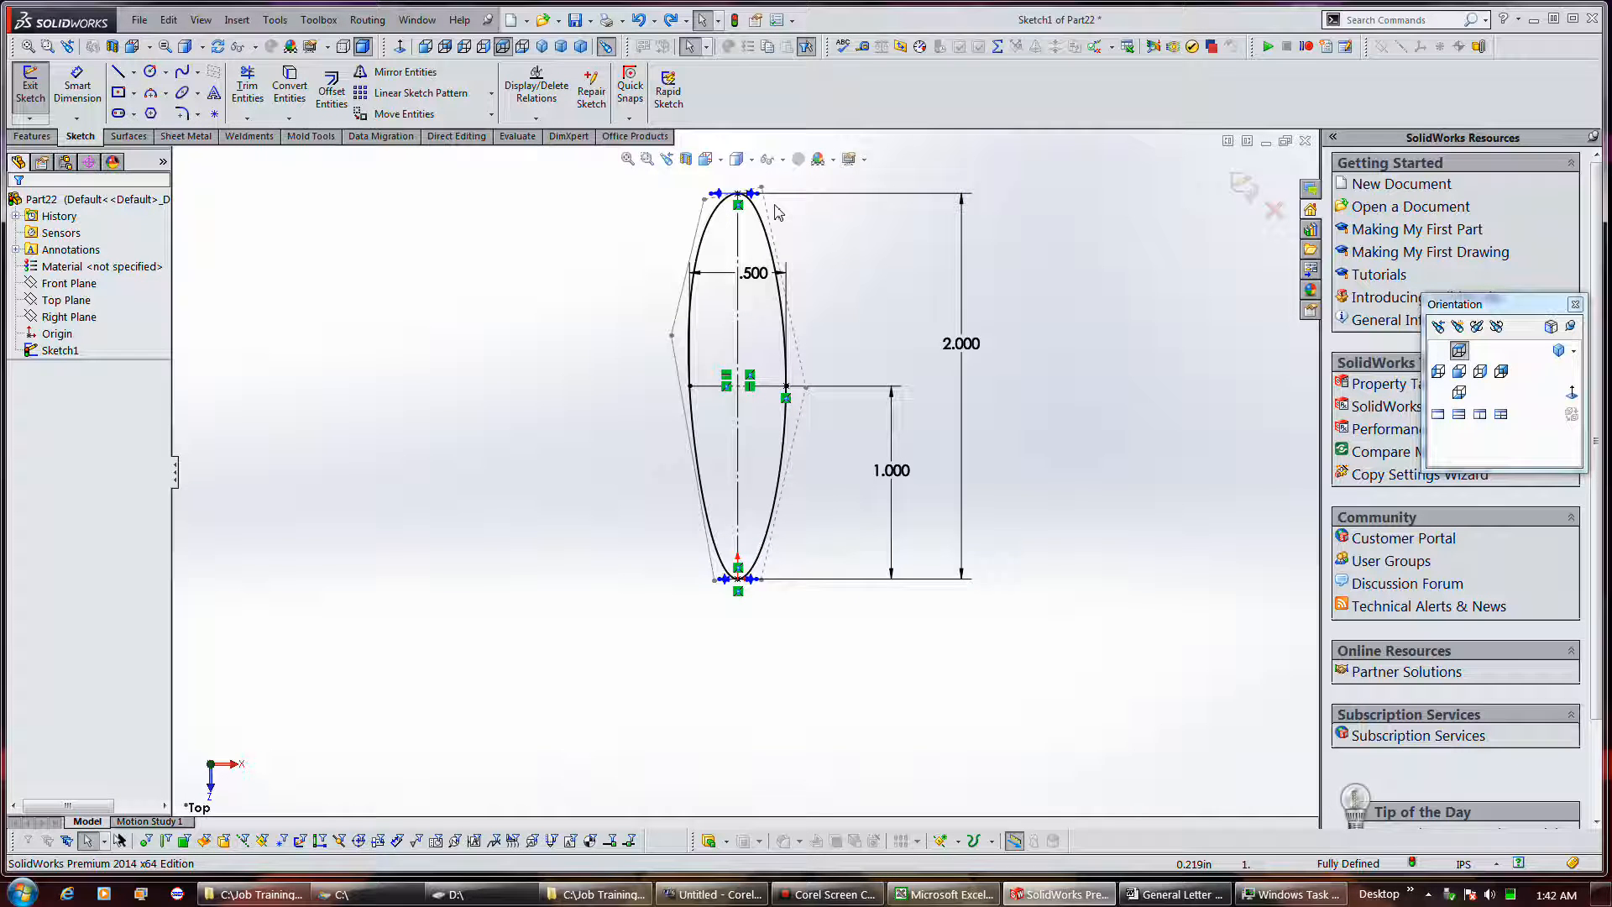
Step: Adjust the right side of the horizontal tangency handle at the spline's top point to a weighting of about 0.497
{"action": "left_click", "coordinate": [761, 193]}
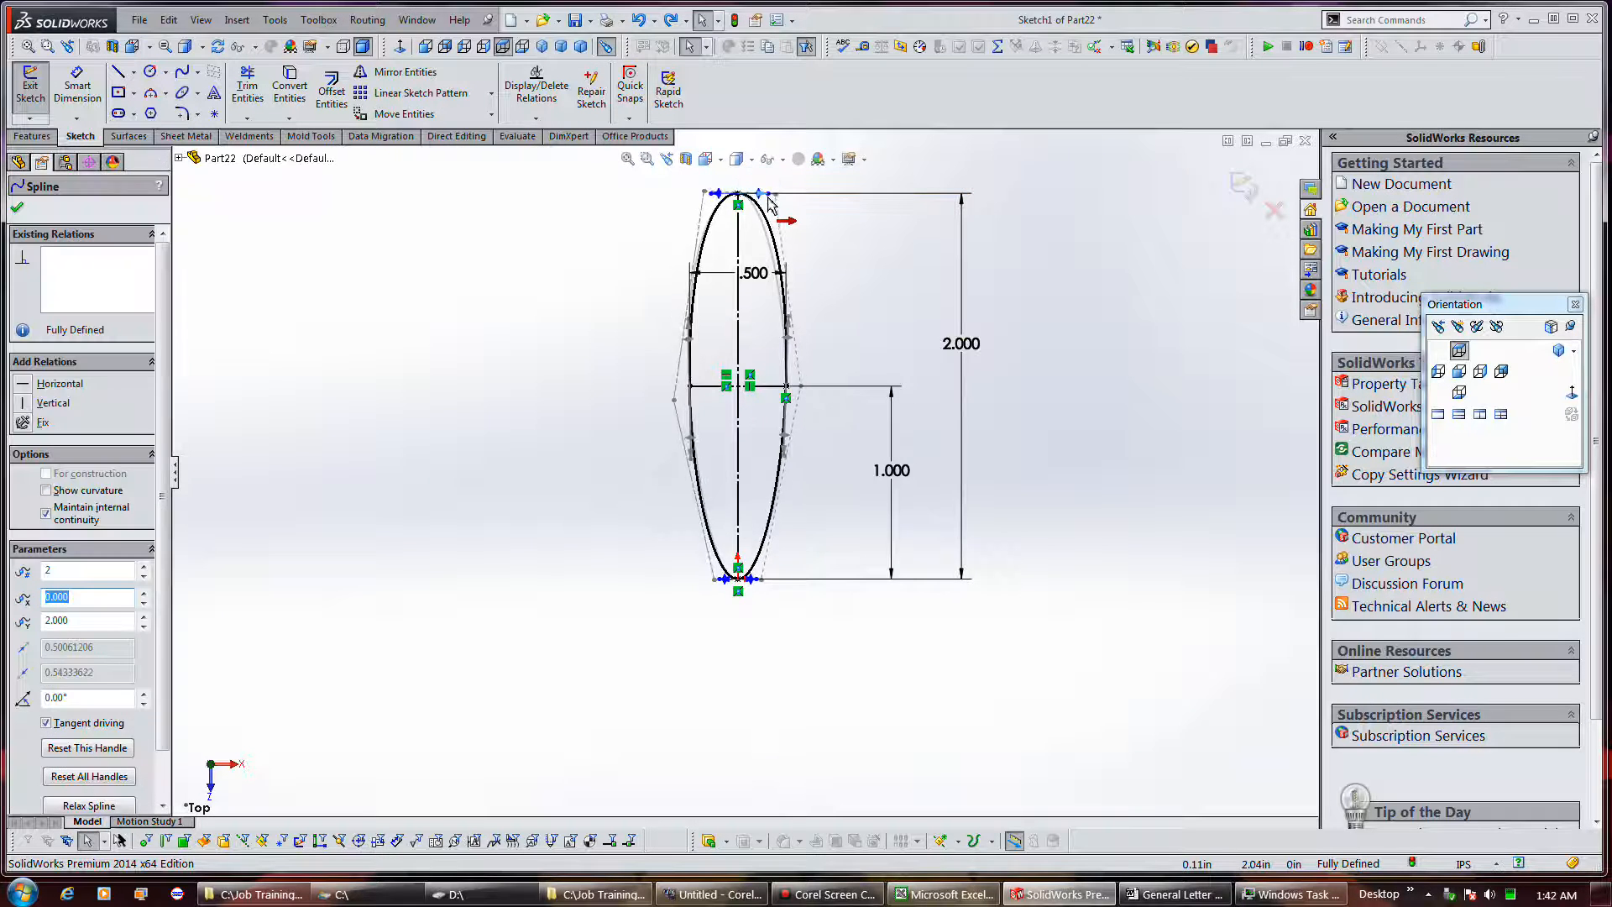
{"action": "left_click_drag", "start_coordinate": [769, 204], "coordinate": [767, 203]}
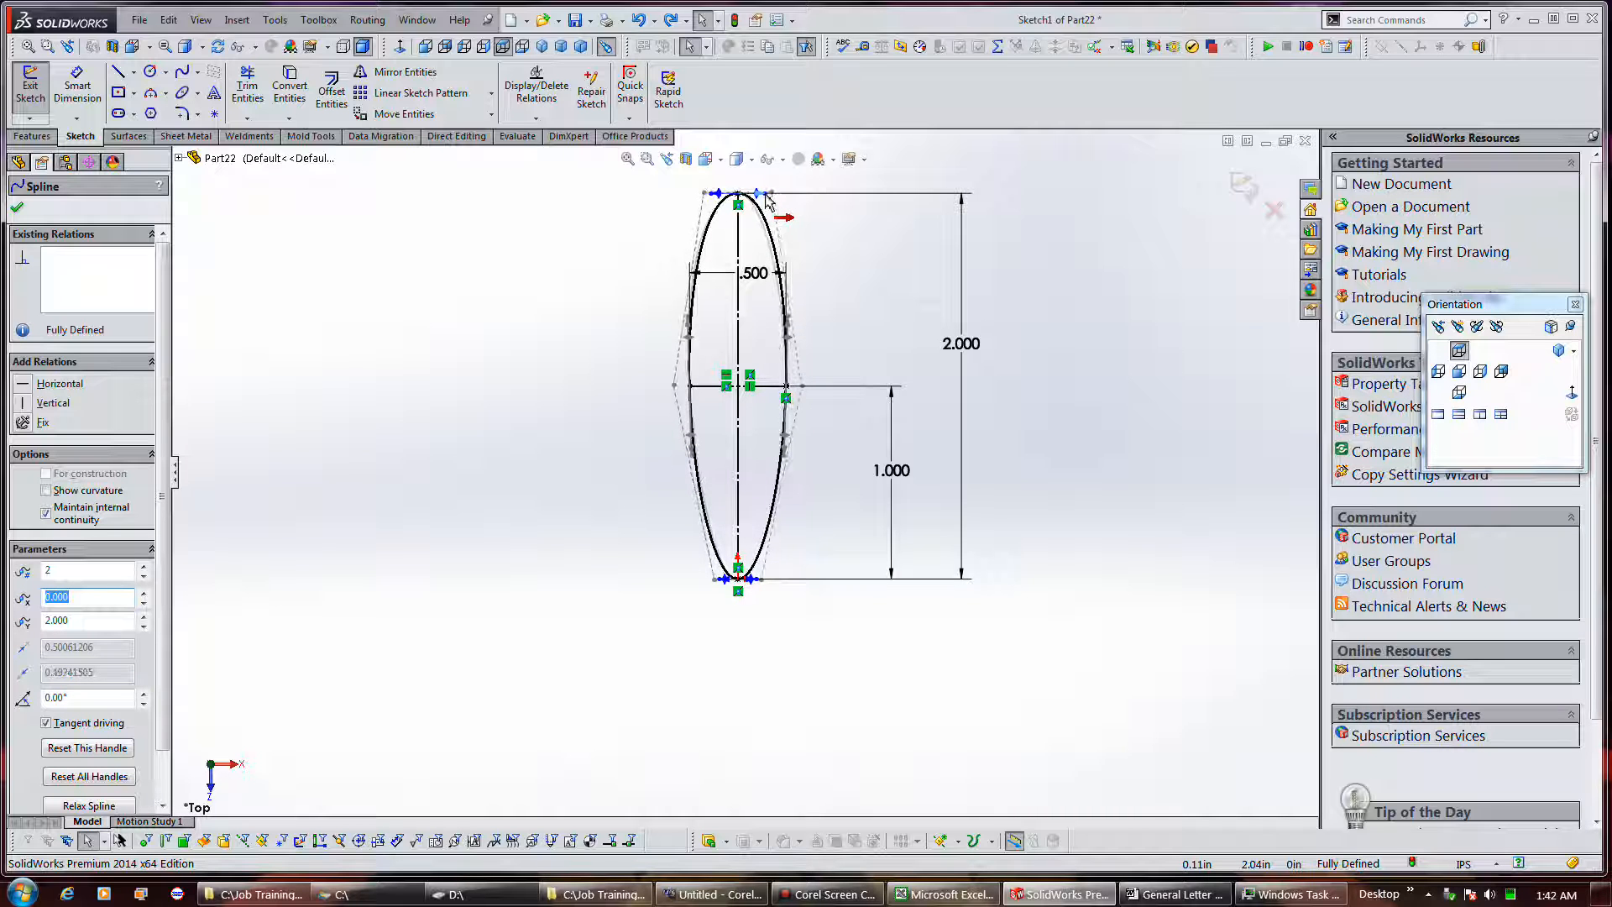
Step: Check the coordinates of the left and right side control polygon vertices and whether relations can be applied to them
{"action": "left_click", "coordinate": [673, 386]}
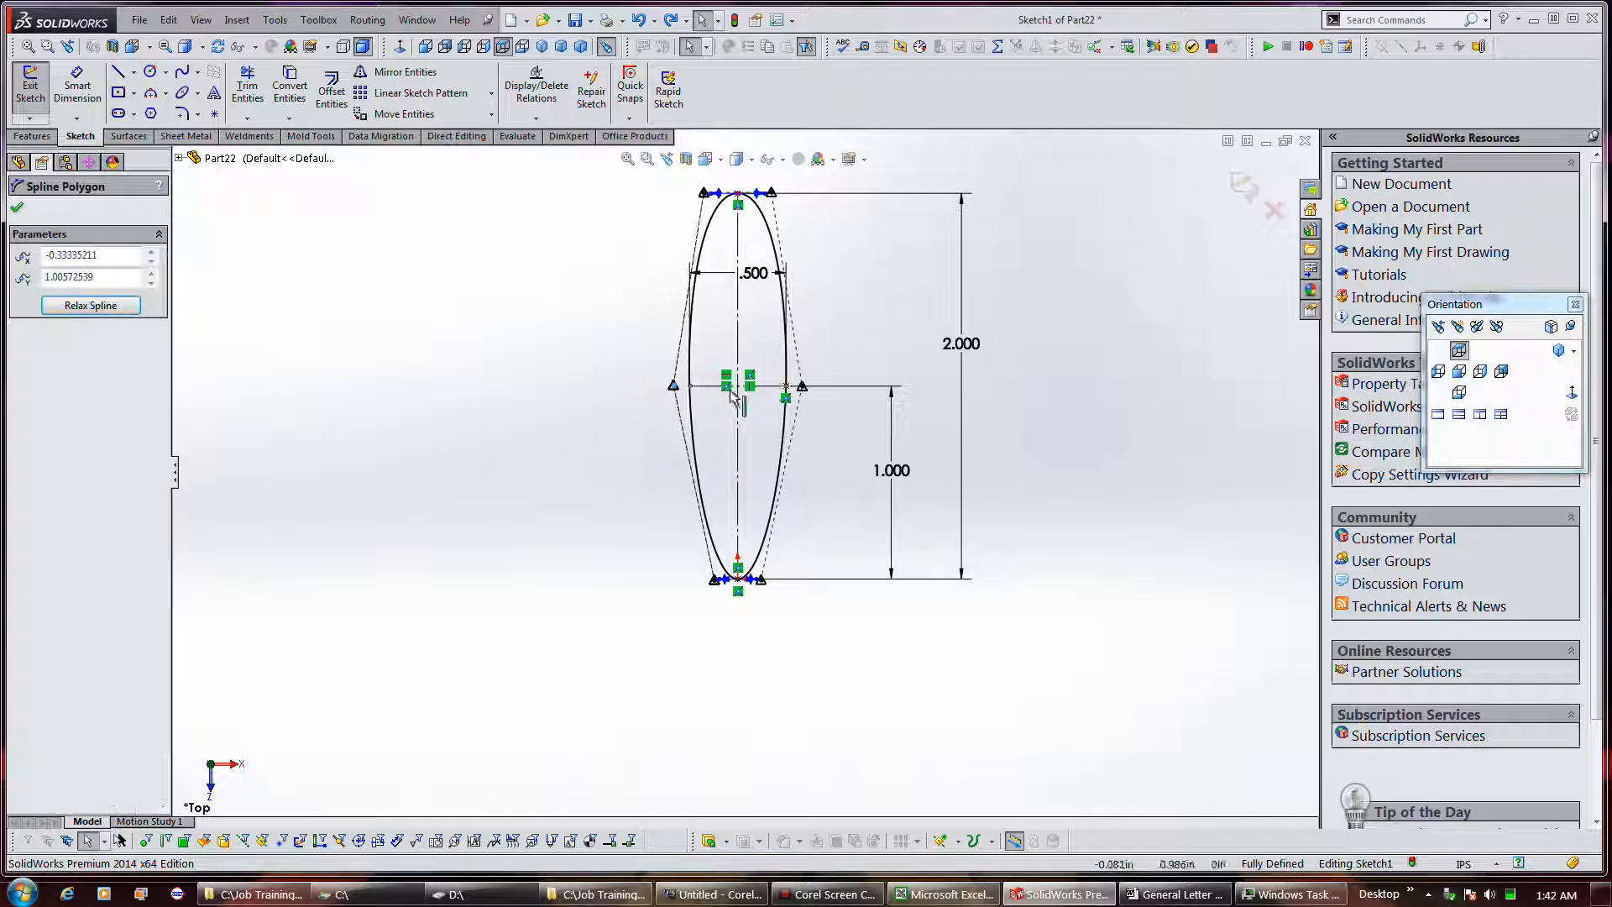
{"action": "left_click", "coordinate": [801, 388]}
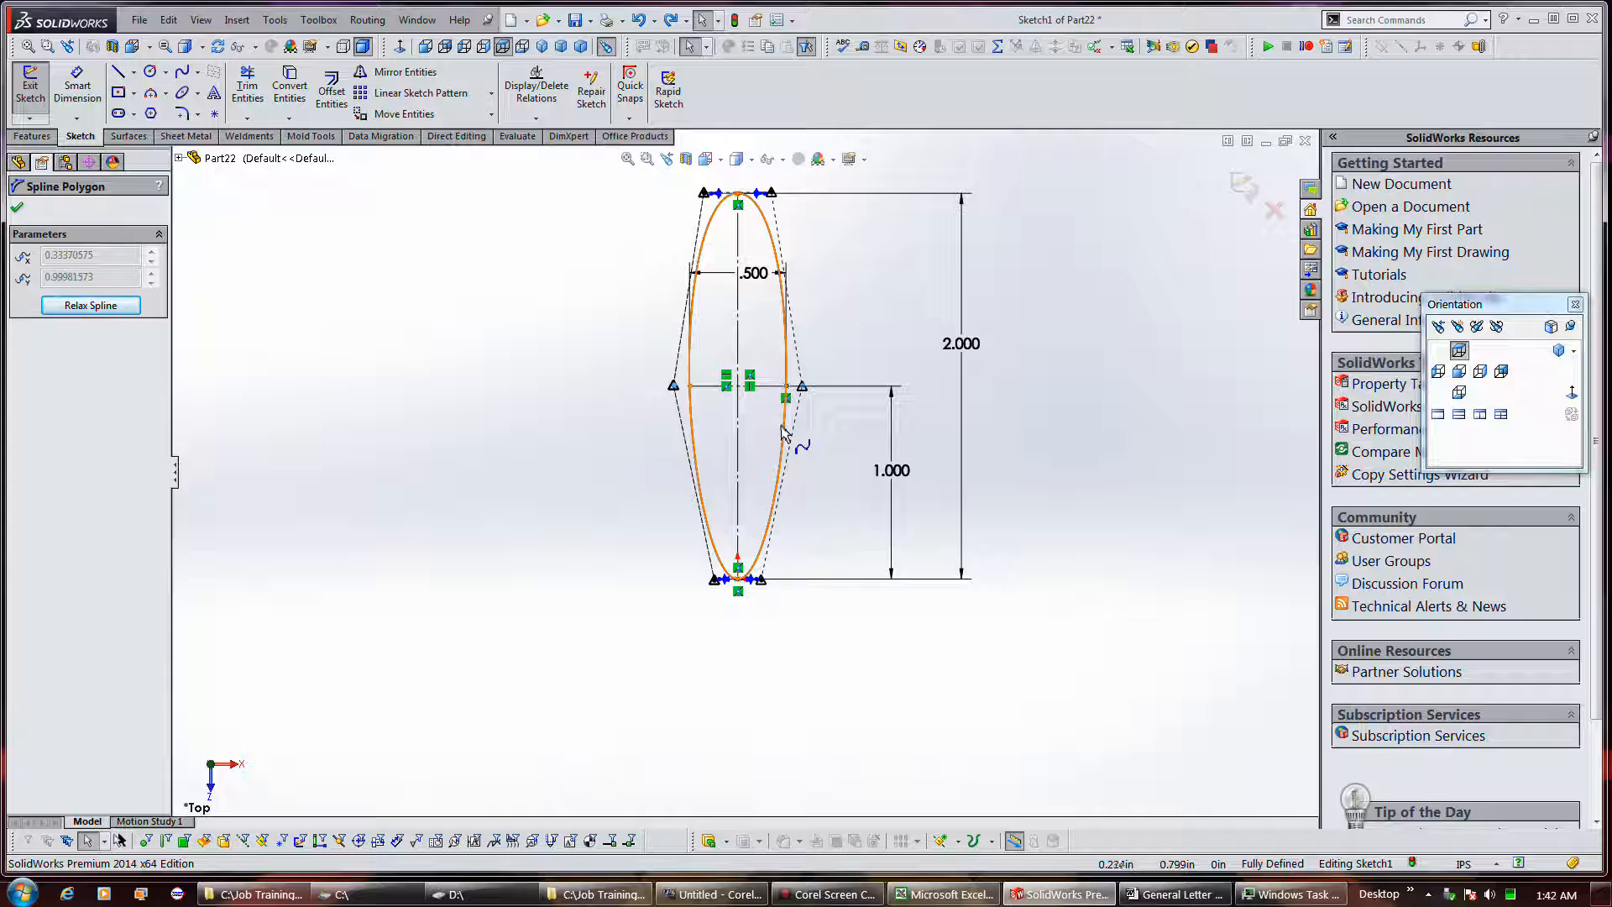
{"action": "right_click", "coordinate": [674, 391]}
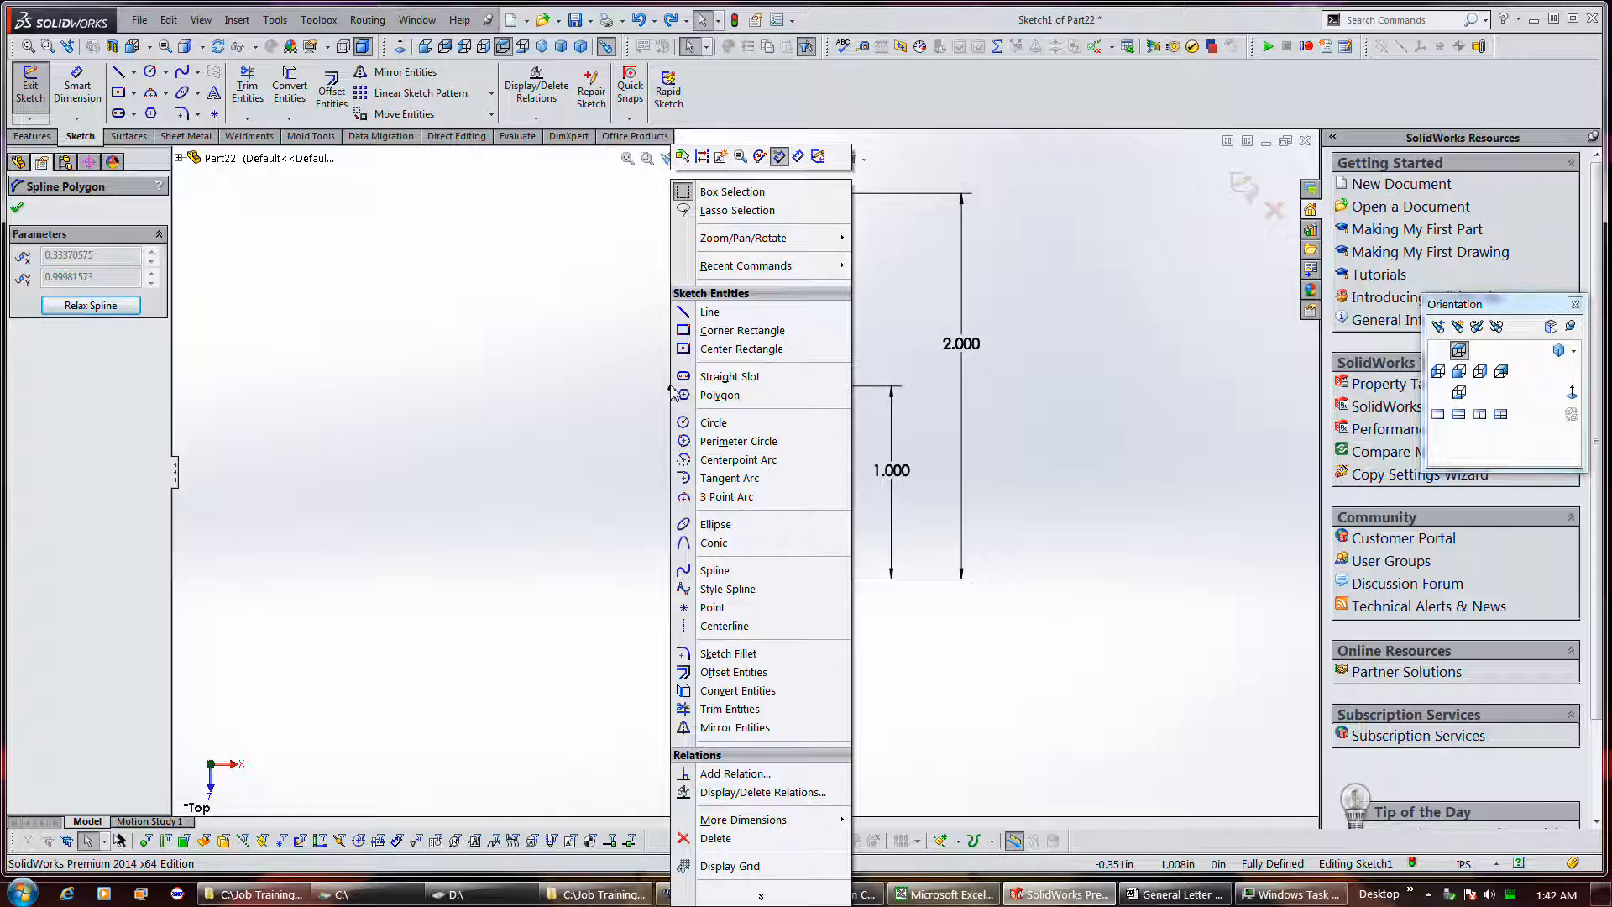
{"action": "right_click", "coordinate": [860, 394]}
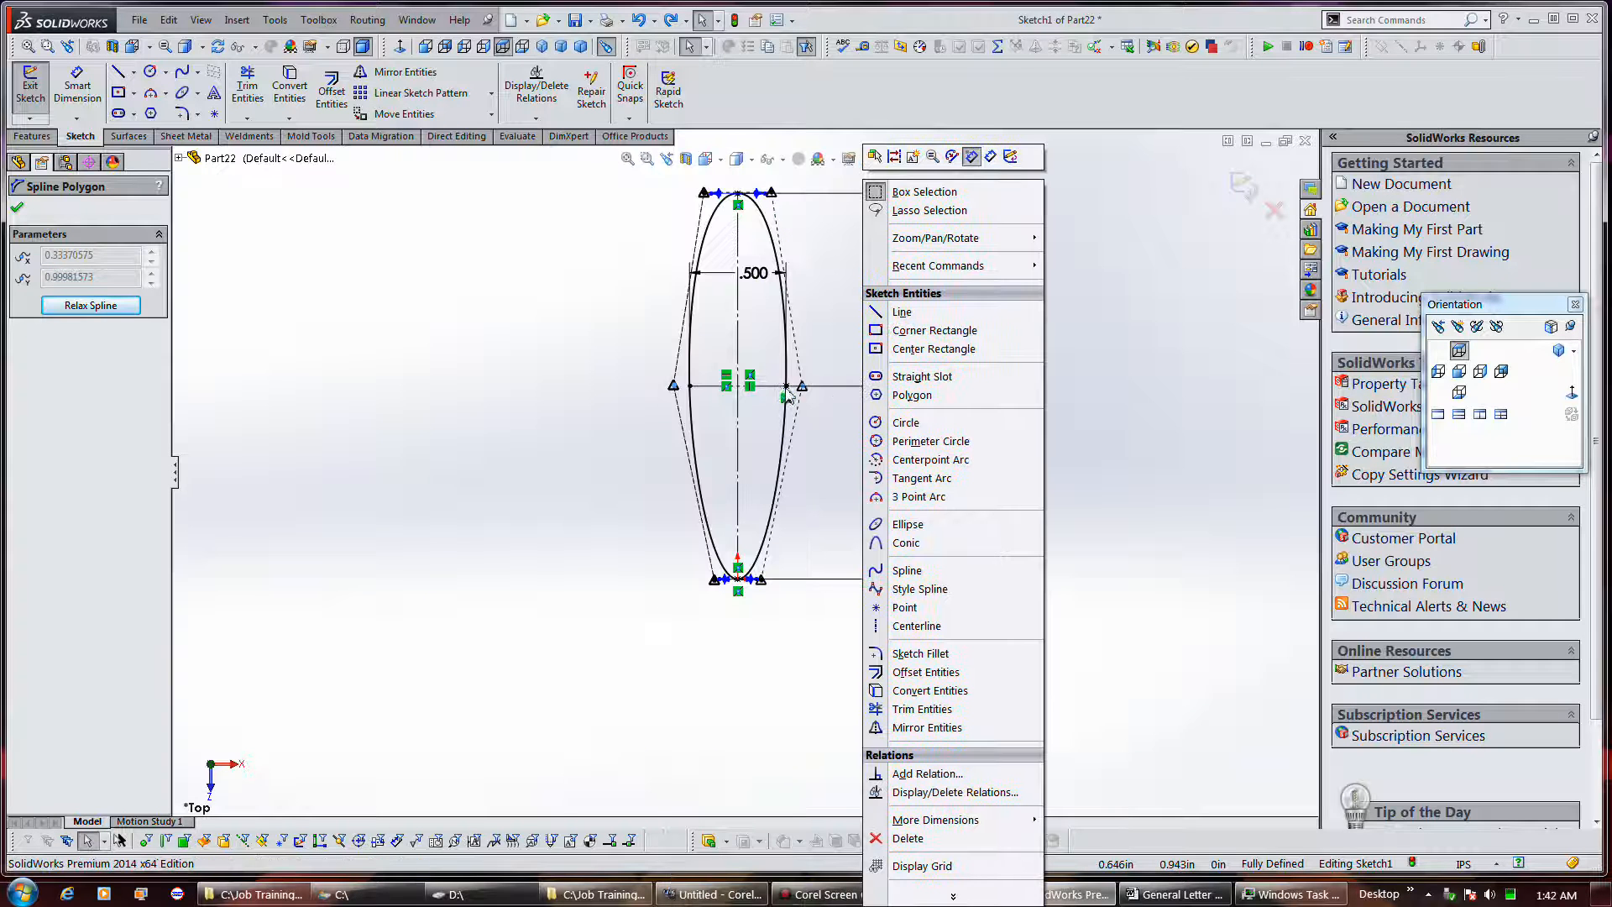
{"action": "left_click", "coordinate": [674, 387]}
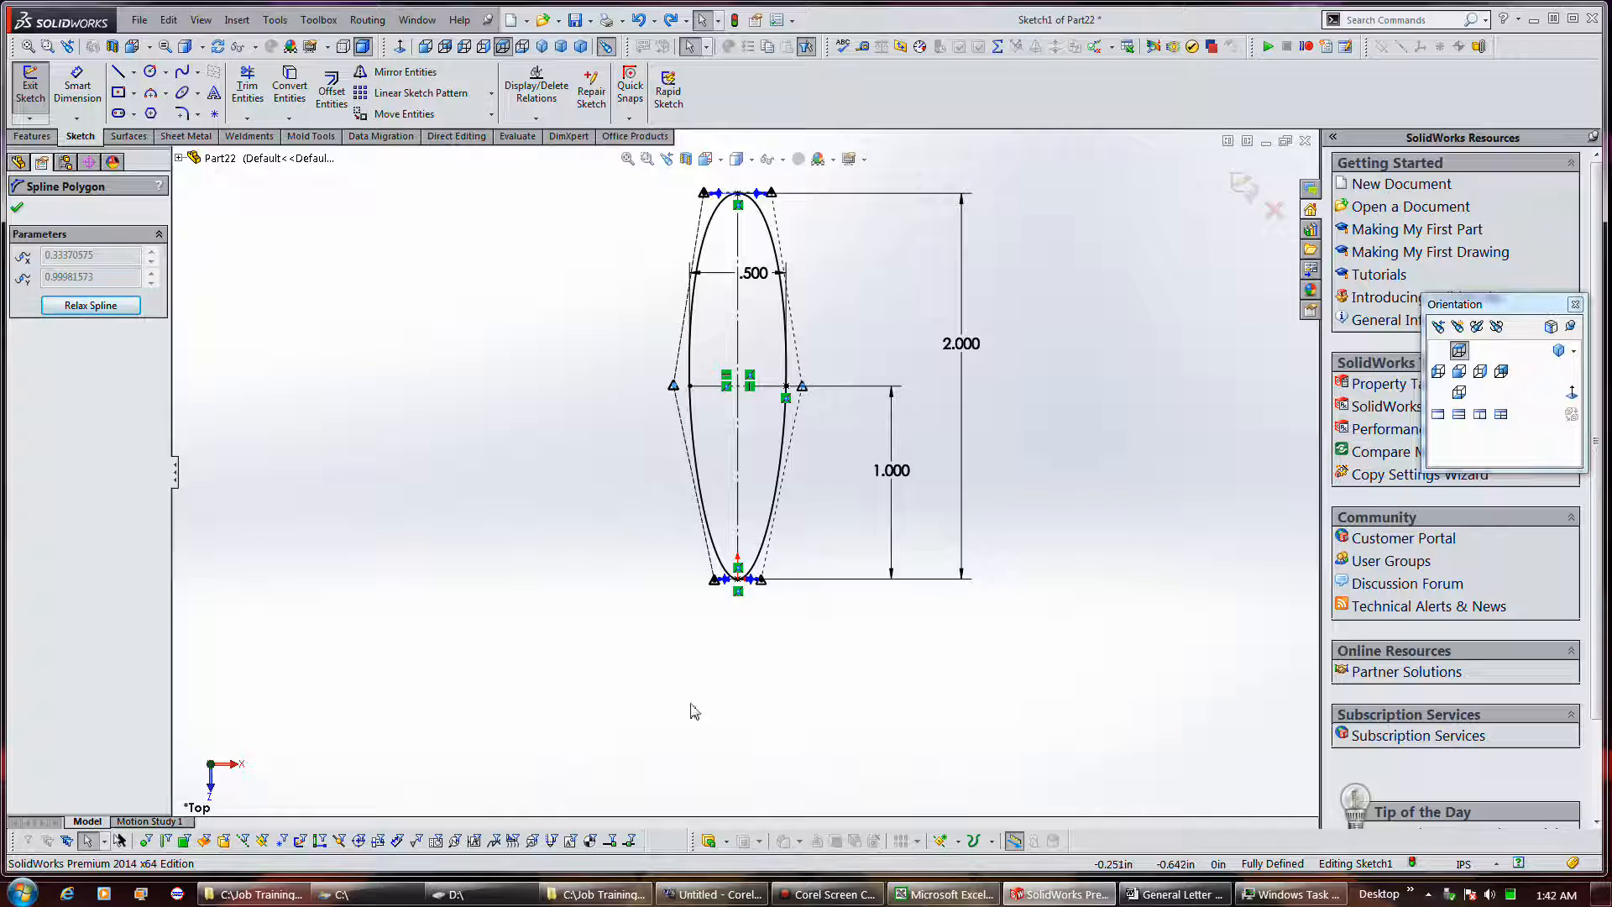
{"action": "mouse_move", "coordinate": [804, 899]}
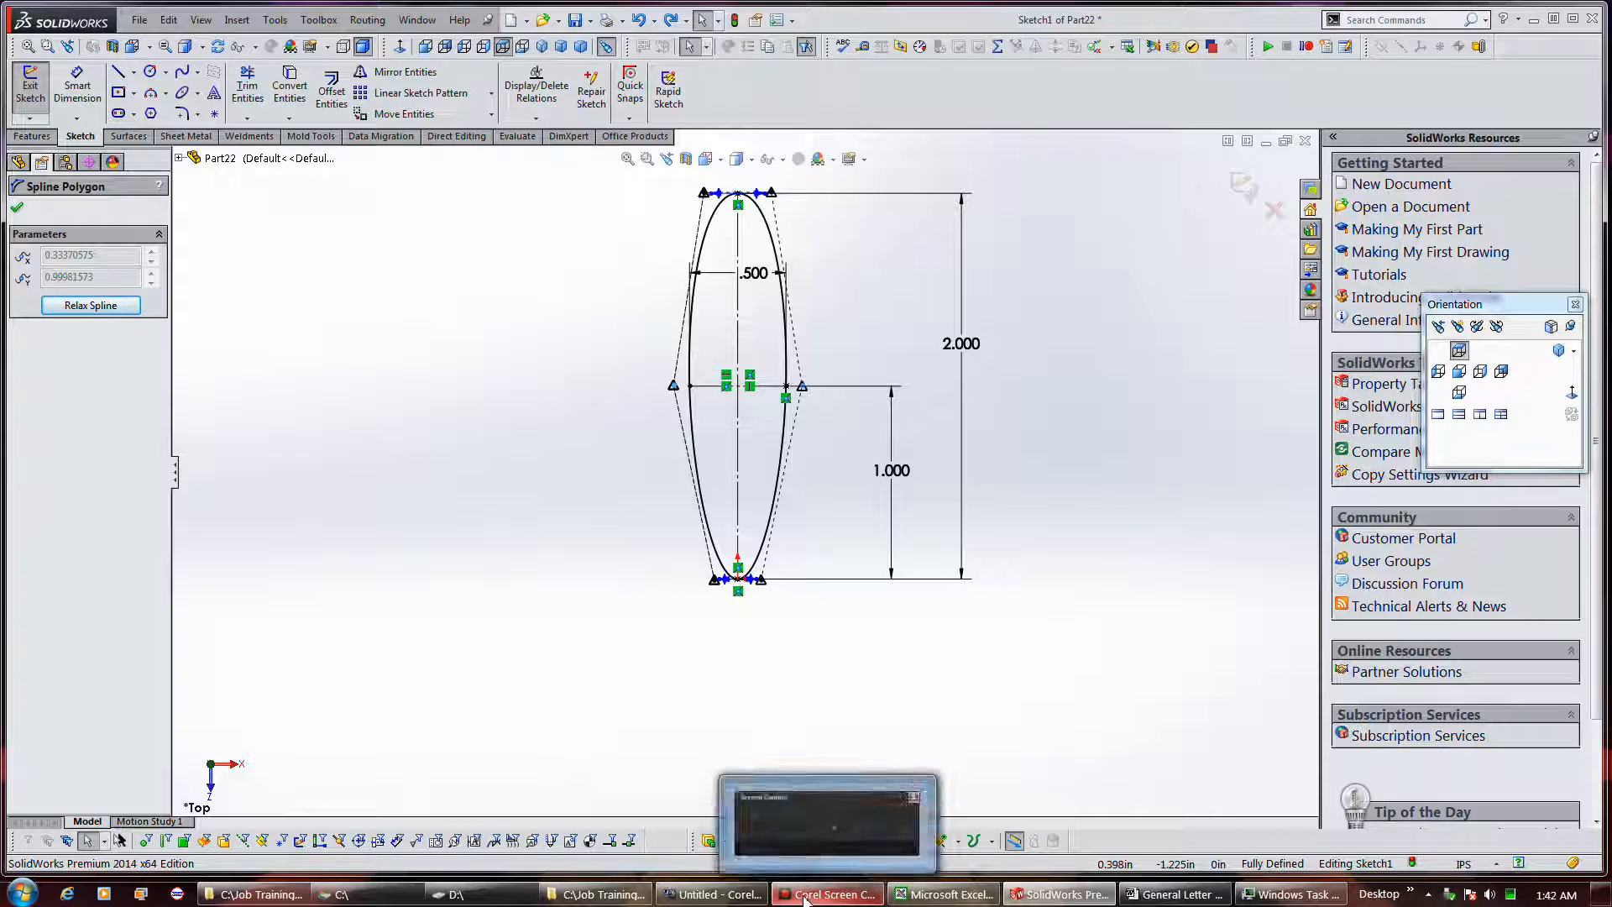
Step: Insert a spline point on the upper left side of the closed spline and leave the insertion command
{"action": "right_click", "coordinate": [708, 248]}
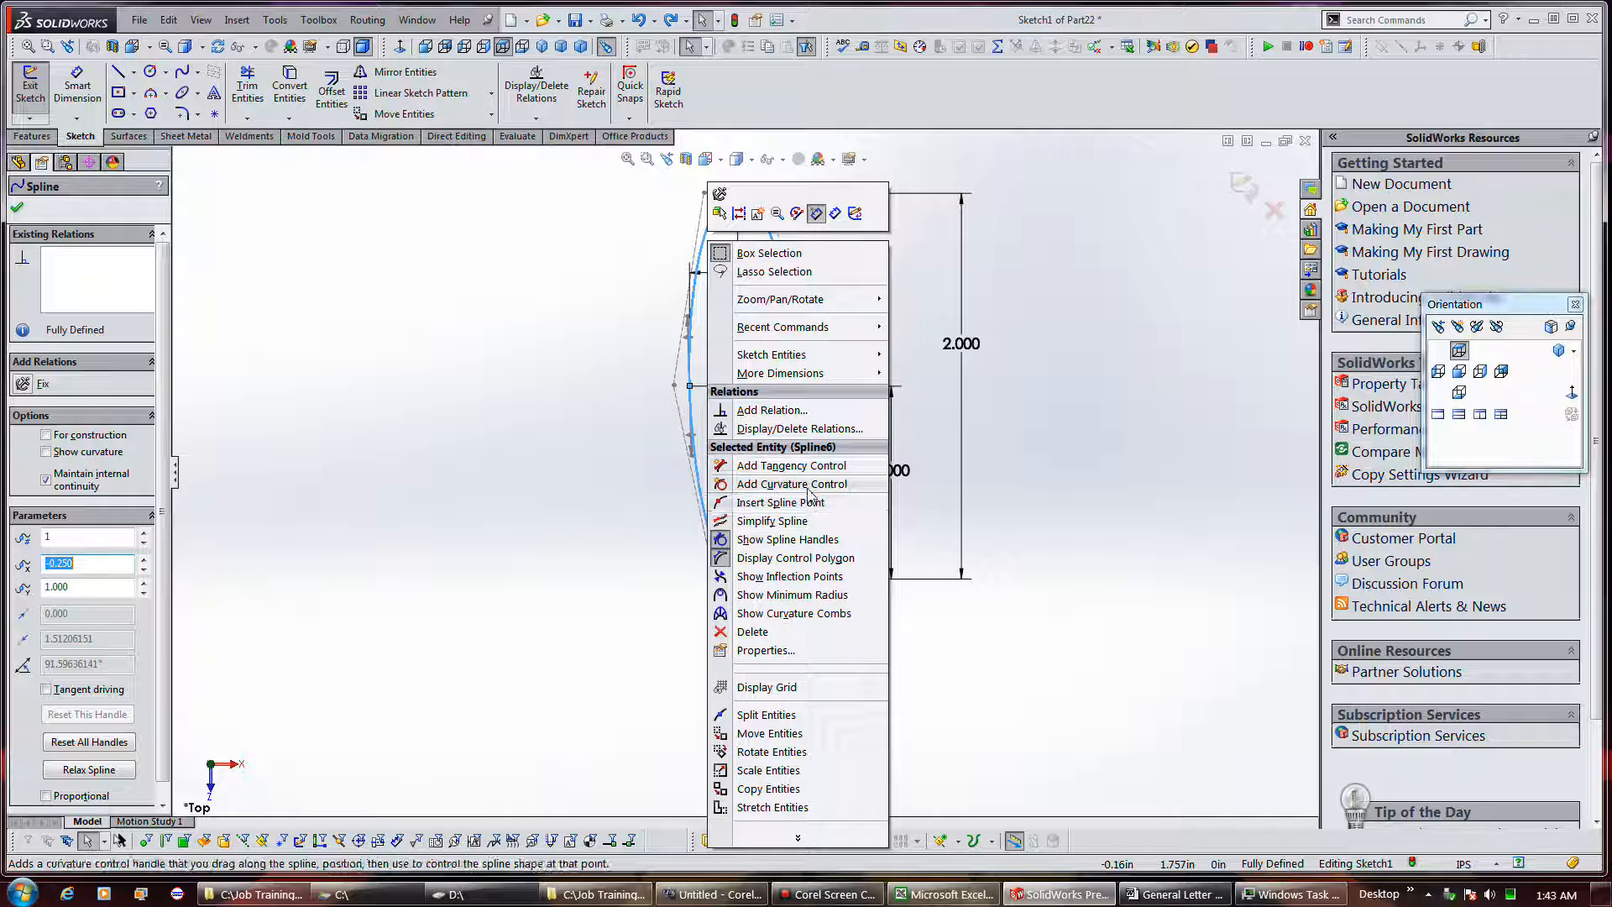
{"action": "left_click", "coordinate": [782, 504]}
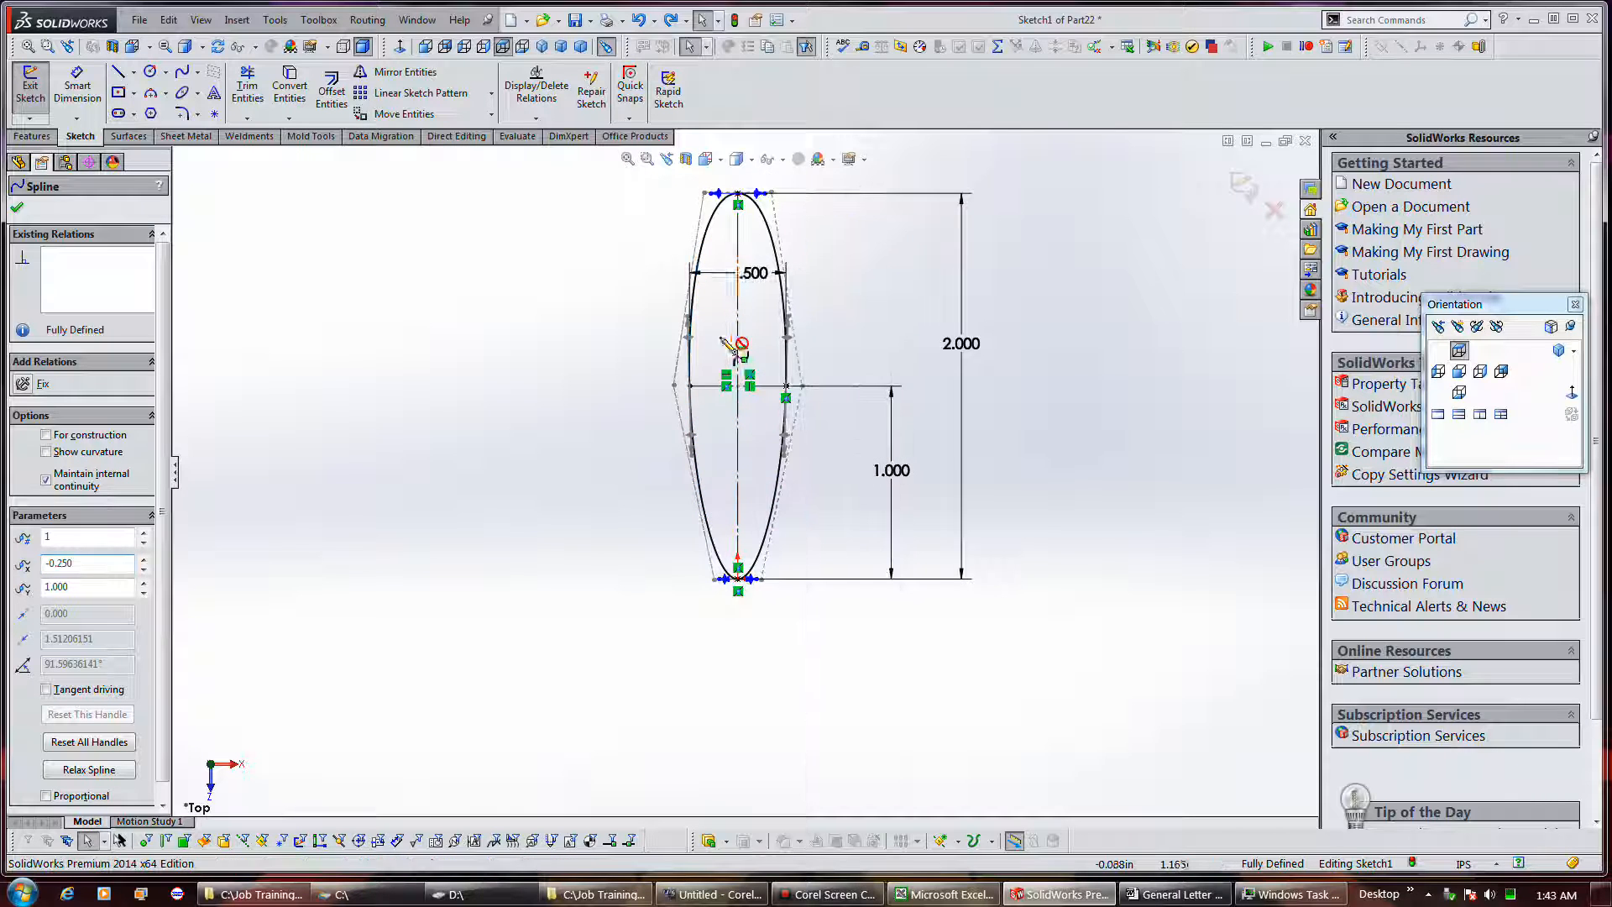
{"action": "left_click", "coordinate": [704, 240]}
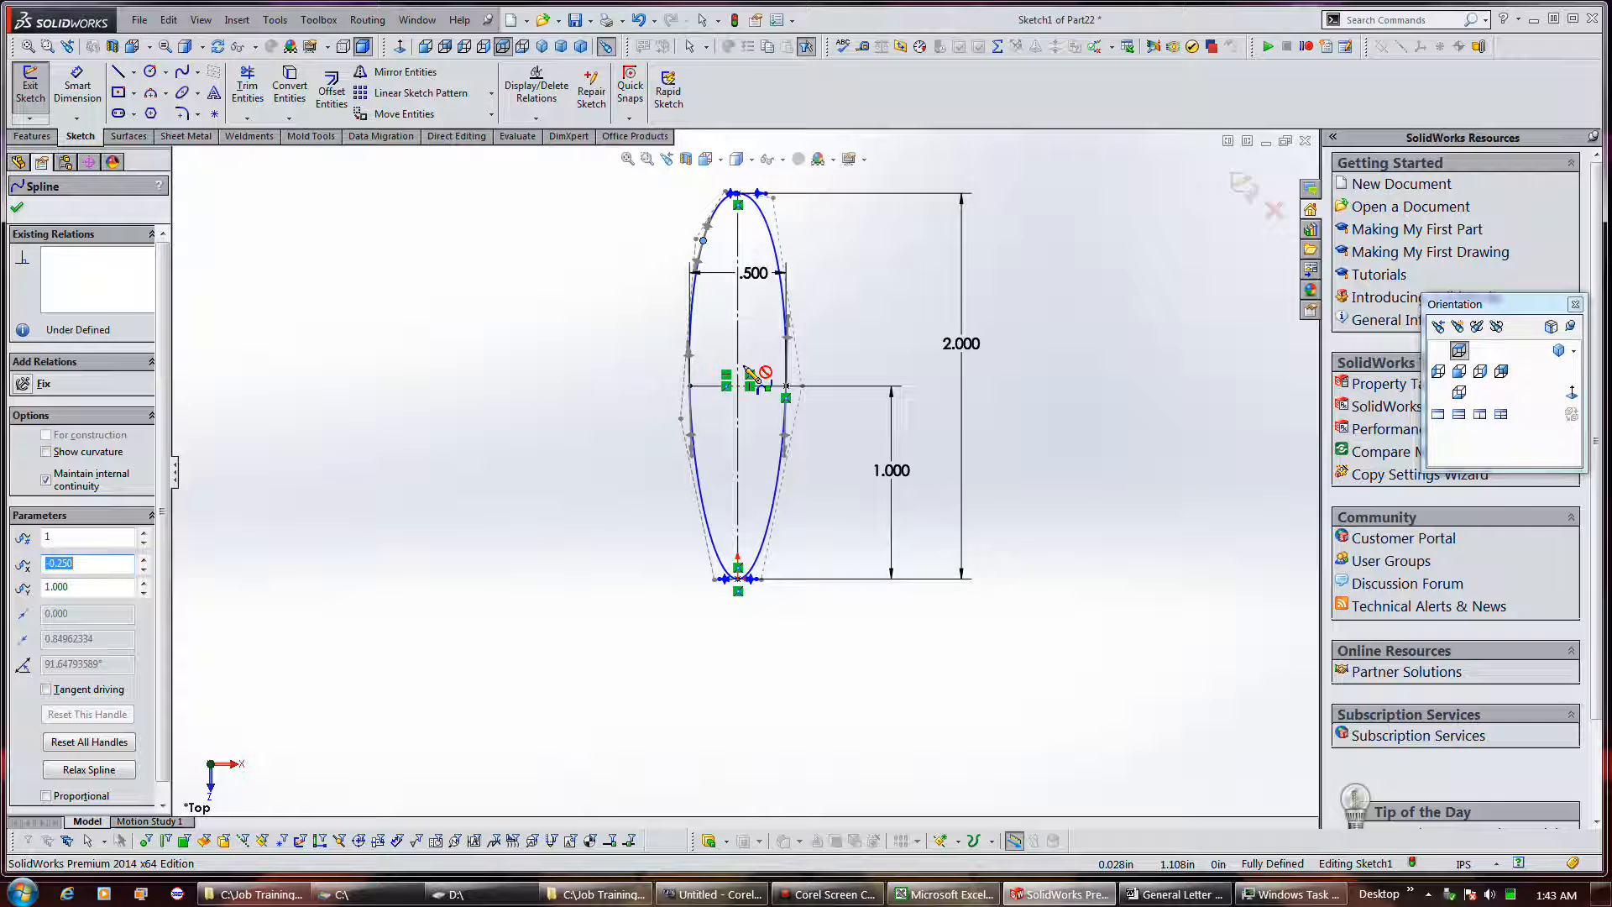
{"action": "right_click", "coordinate": [774, 252]}
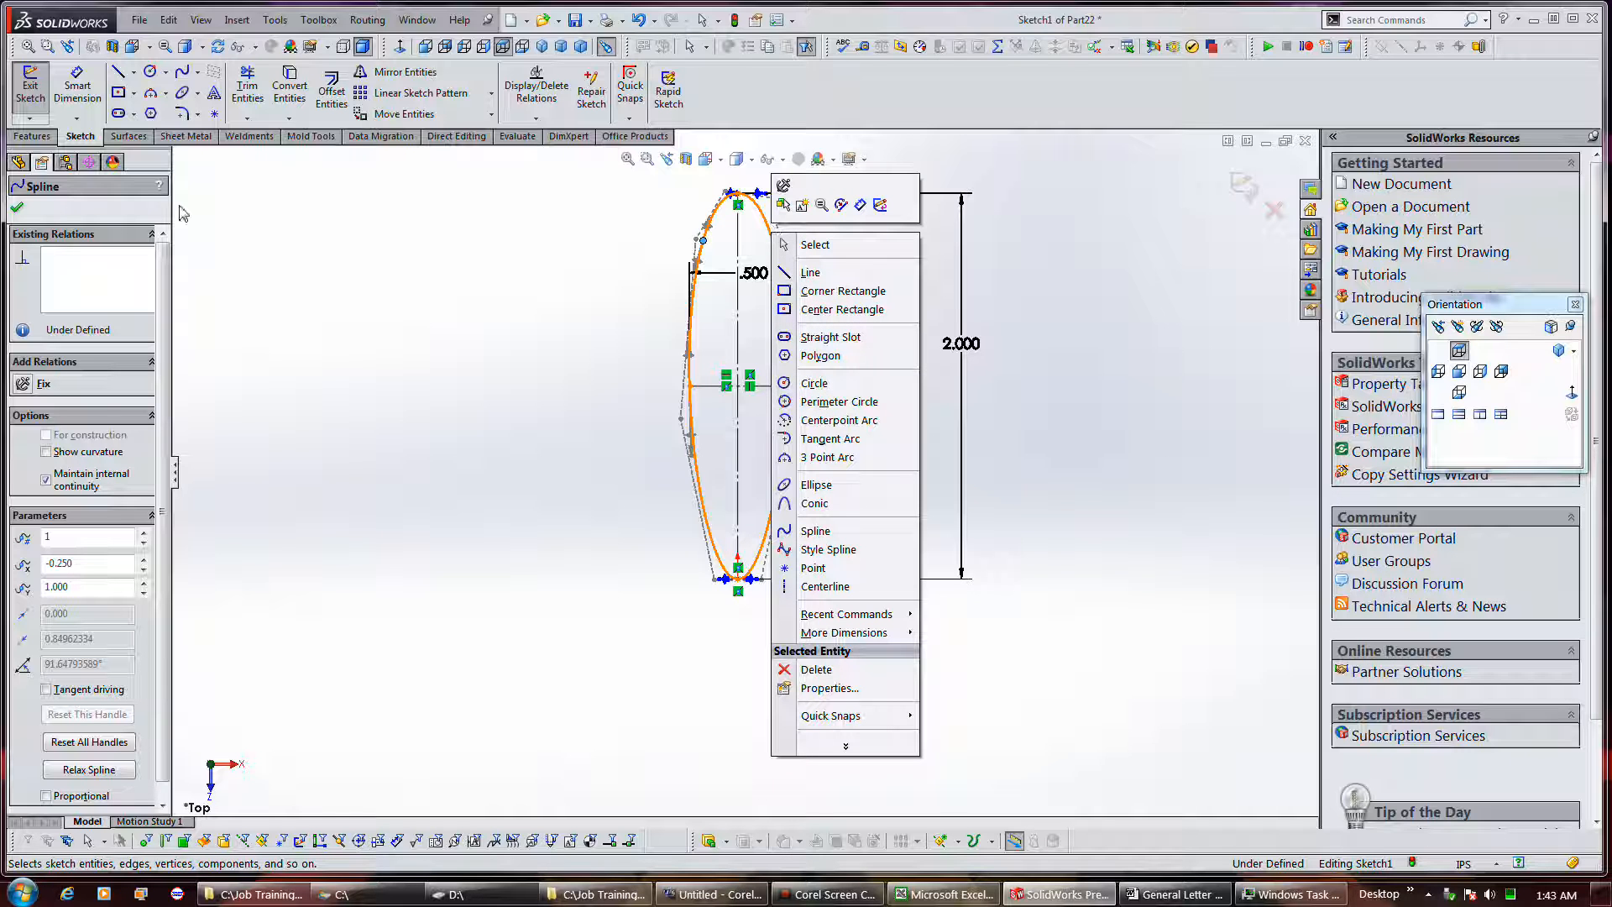
{"action": "left_click", "coordinate": [664, 283]}
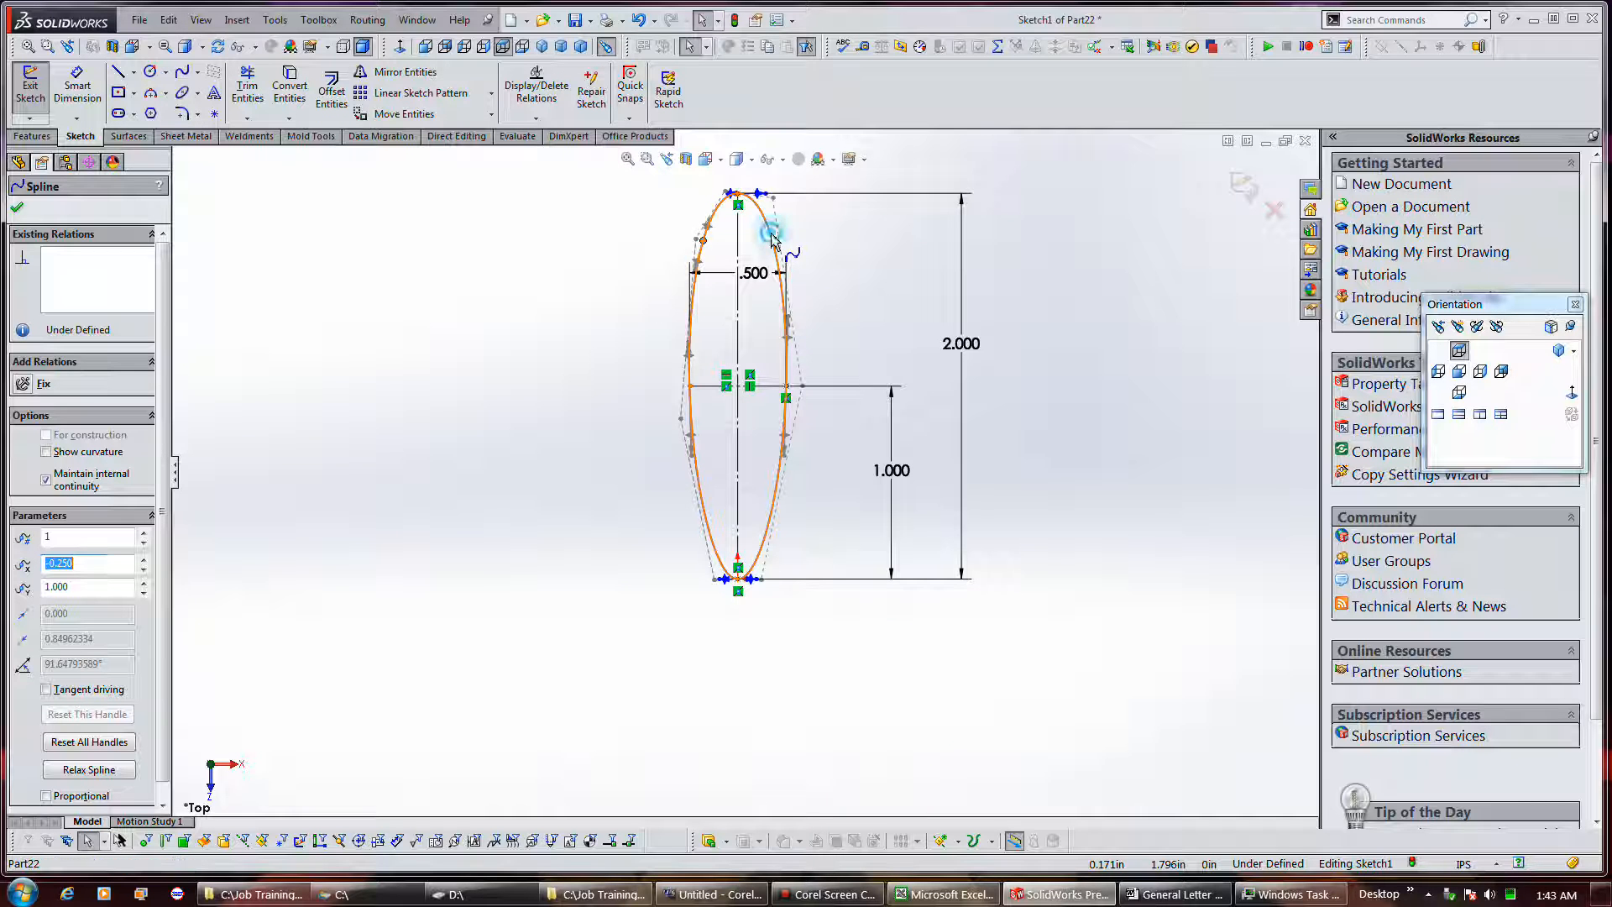
Step: Add a curvature control on the closed spline's upper right side at about X 0.166, Y 1.800 in and select its point
{"action": "right_click", "coordinate": [773, 241]}
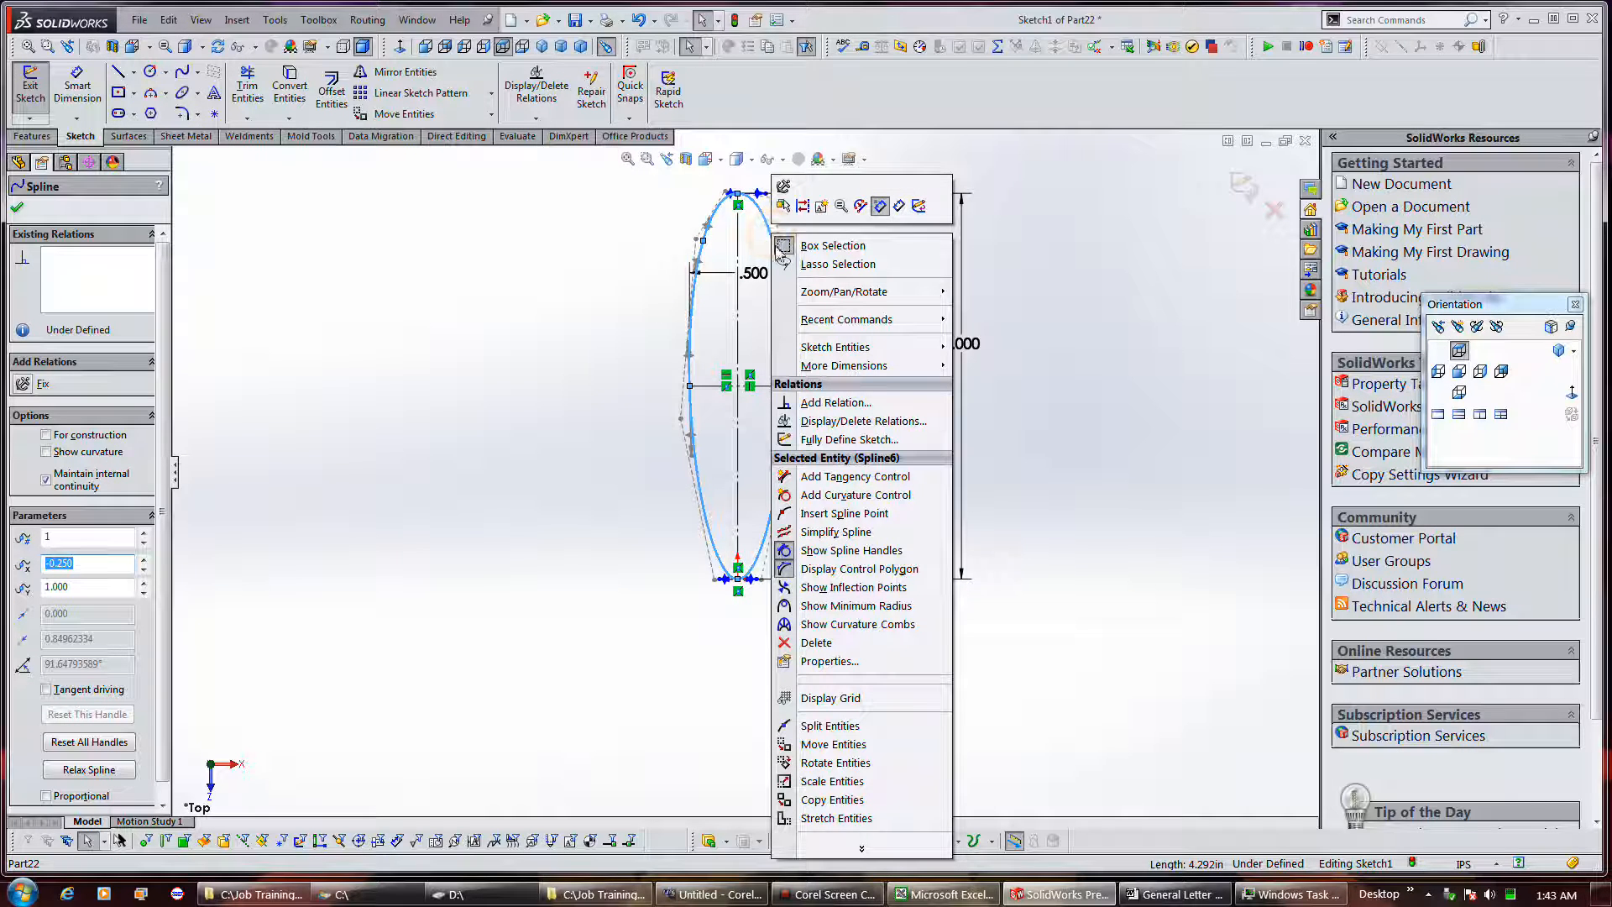
{"action": "left_click", "coordinate": [855, 497]}
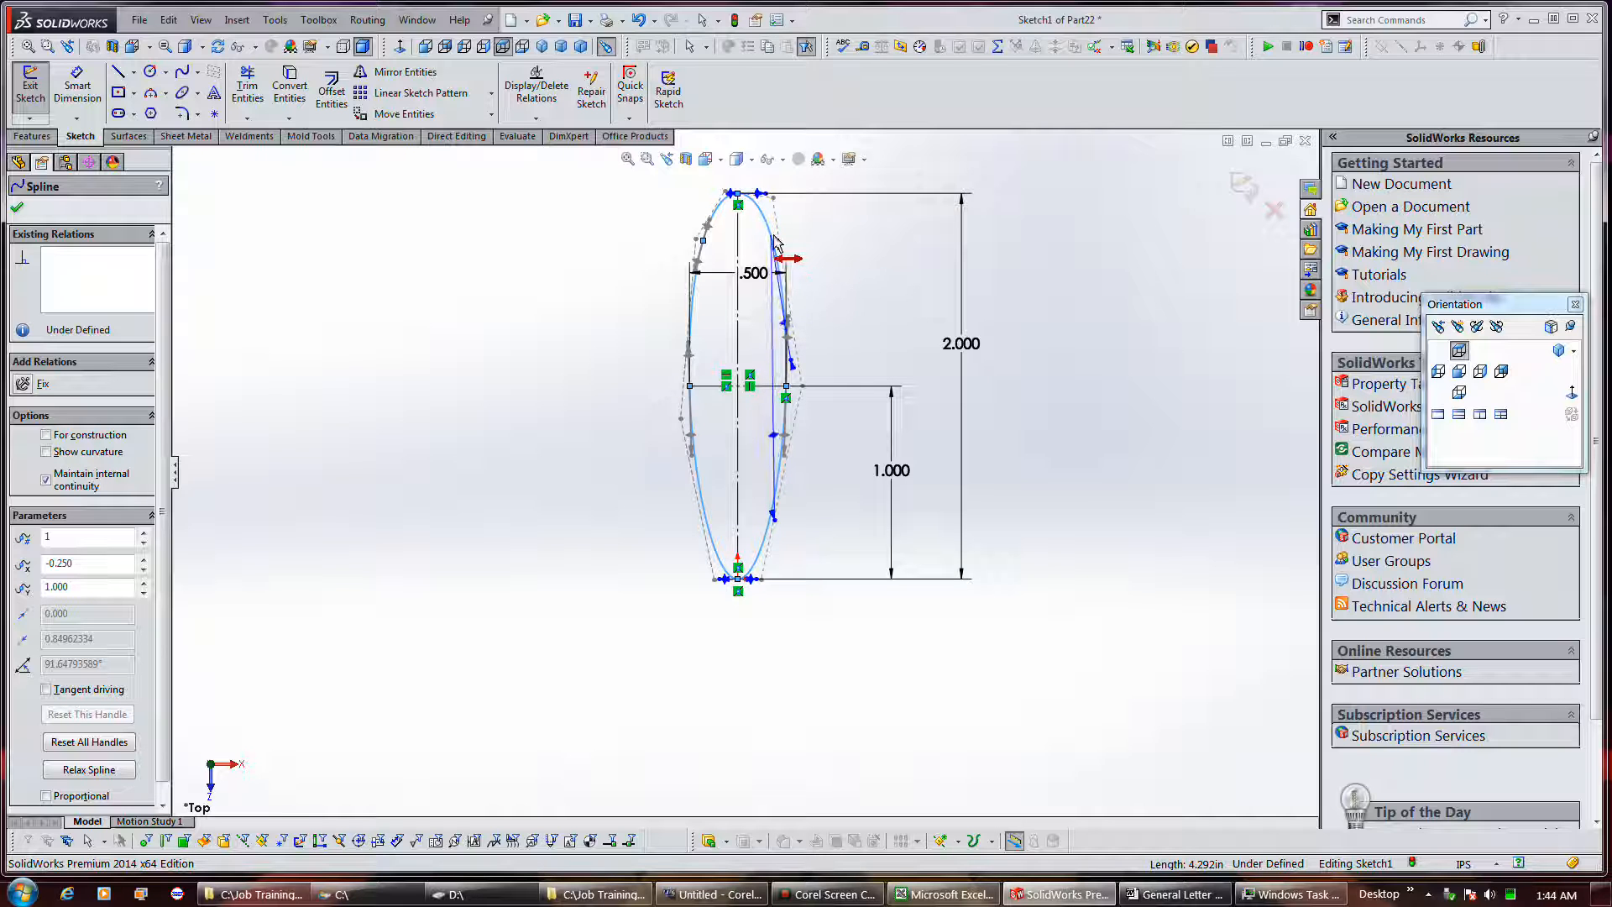
{"action": "left_click", "coordinate": [771, 235]}
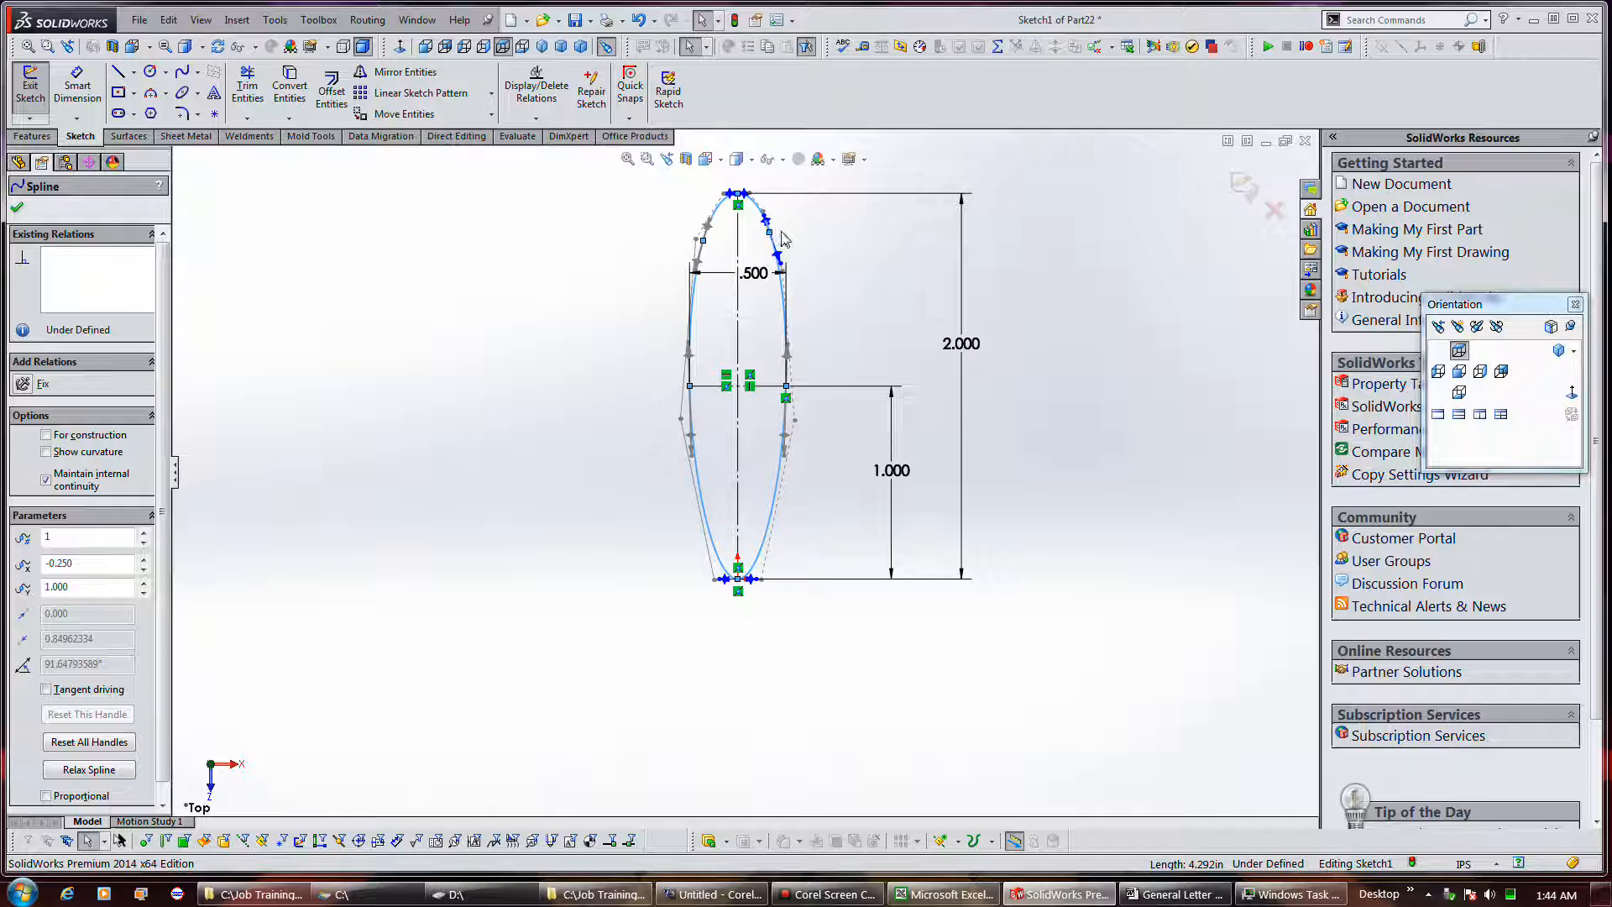
{"action": "left_click", "coordinate": [770, 232]}
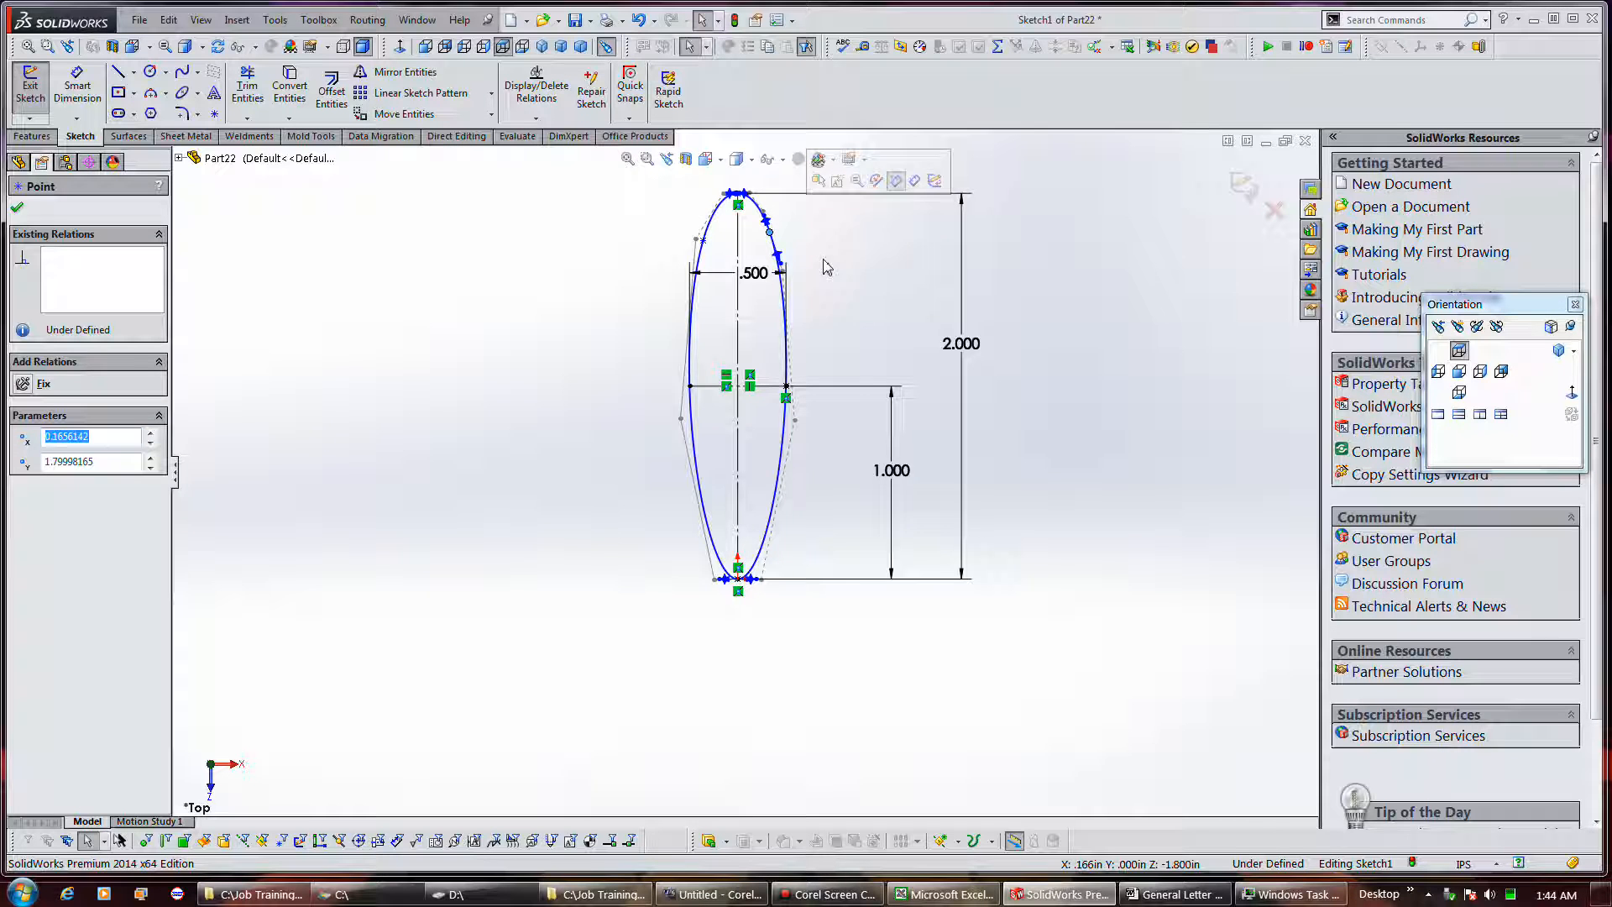
Step: Rotate the tangency handle at the closed spline's upper right point to about -67.5°
{"action": "scroll", "coordinate": [777, 238], "scroll_direction": "down", "scroll_amount": 5}
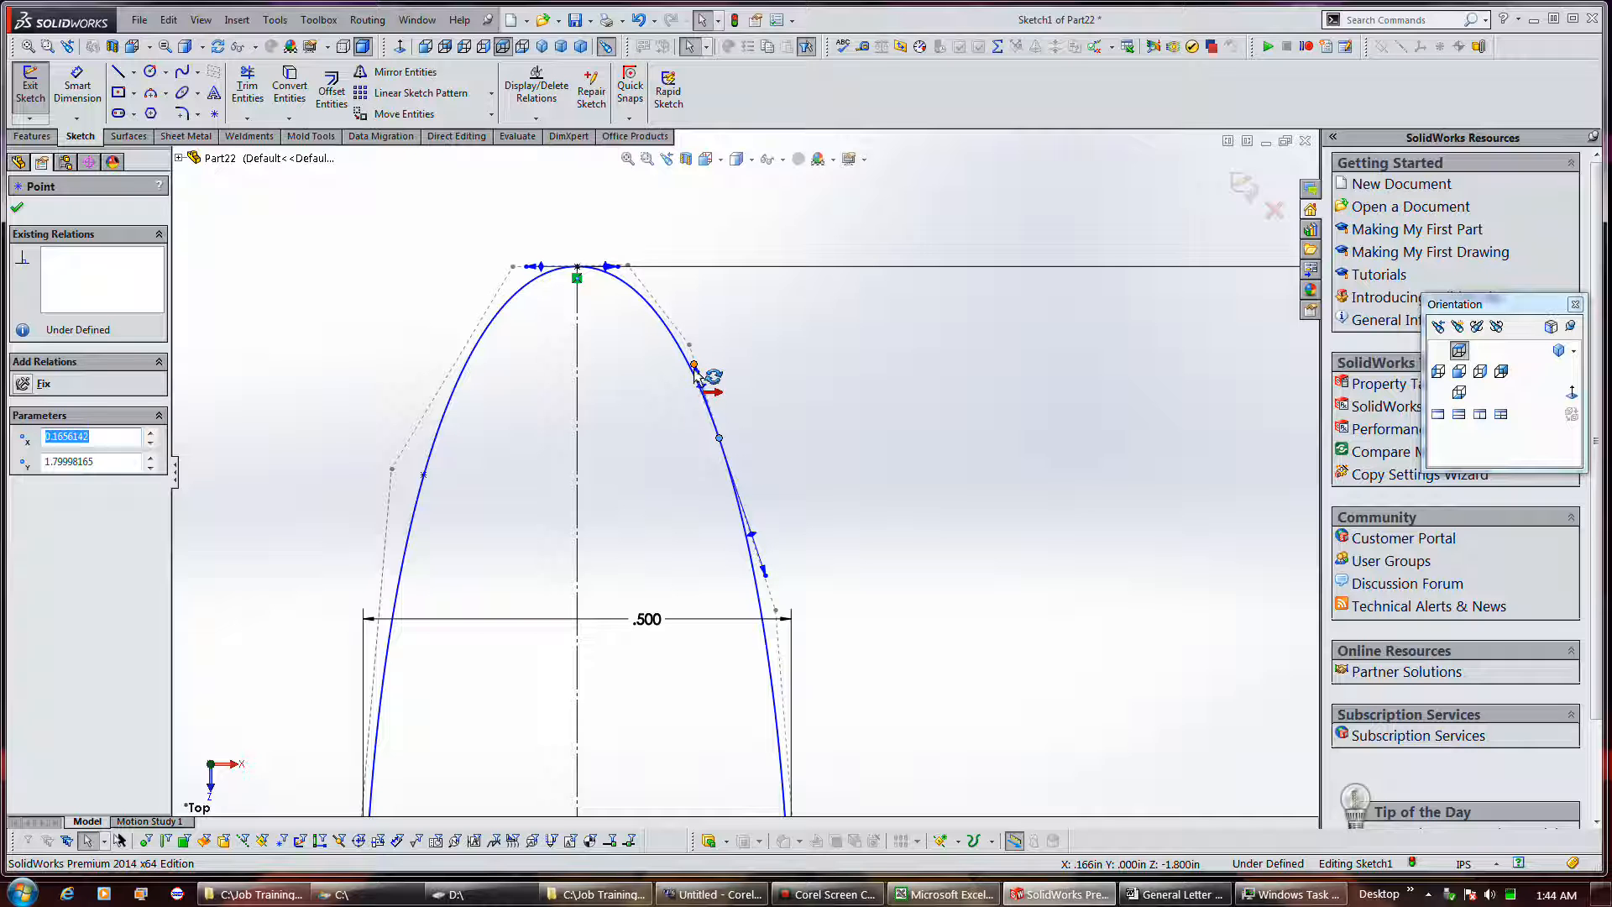
{"action": "mouse_move", "coordinate": [695, 374]}
{"action": "left_mouse_down"}
{"action": "mouse_move", "coordinate": [692, 338]}
{"action": "mouse_move", "coordinate": [702, 394]}
{"action": "left_mouse_up"}
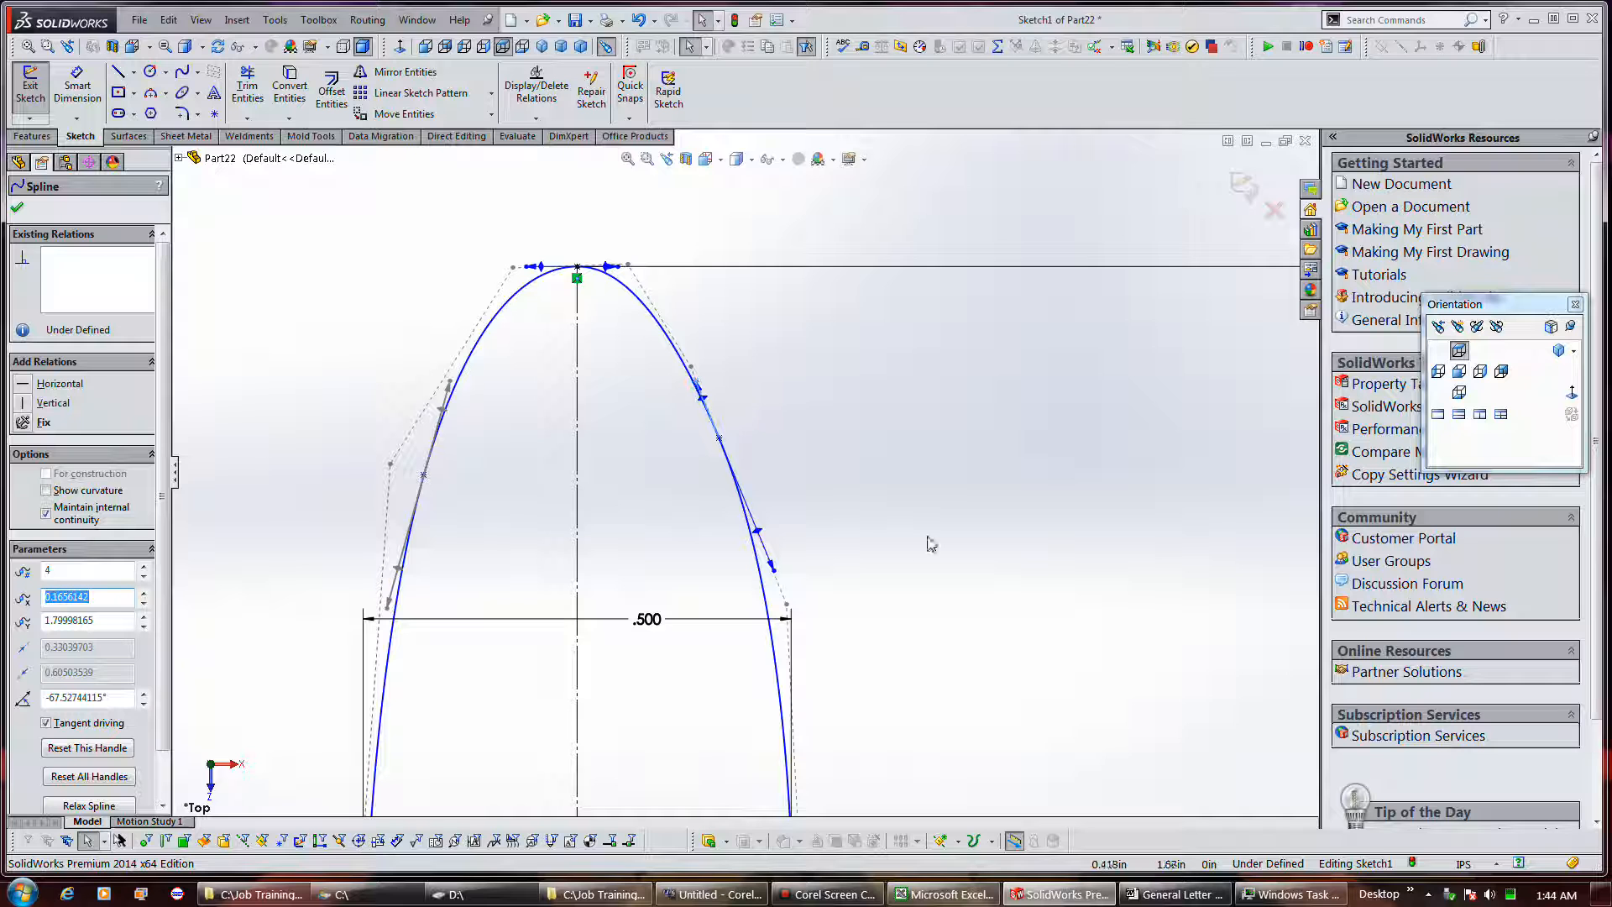
{"action": "mouse_move", "coordinate": [823, 897]}
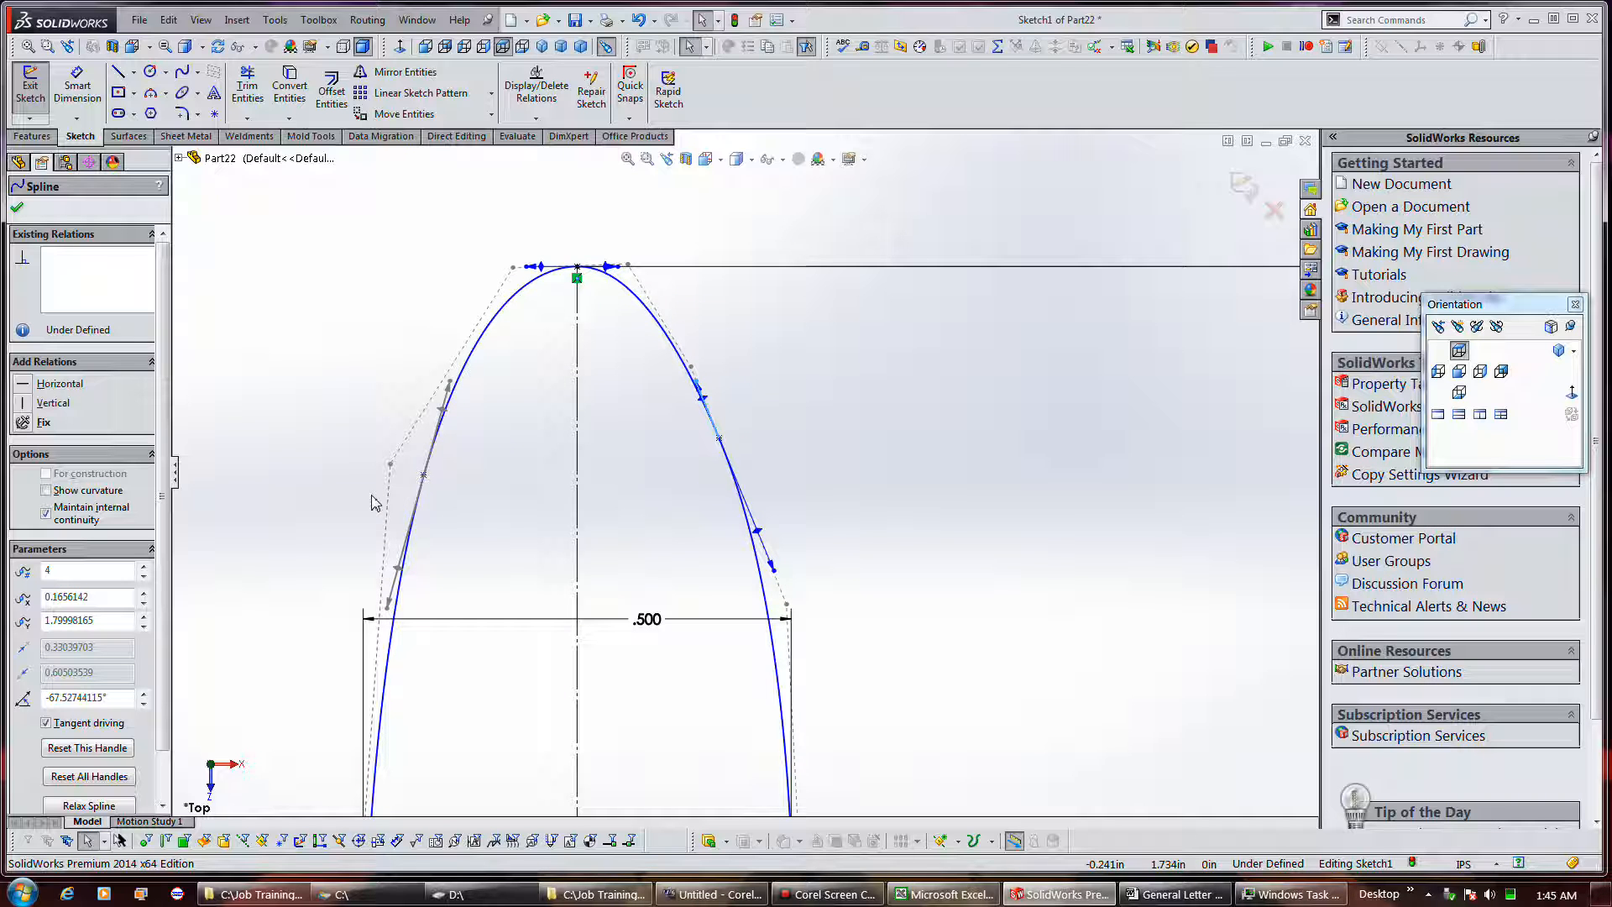
Step: Move the upper left control polygon vertex to about X -0.231, Y 1.772 in and adjust the handle at the adjacent spline point
{"action": "left_click_drag", "start_coordinate": [391, 463], "coordinate": [380, 463]}
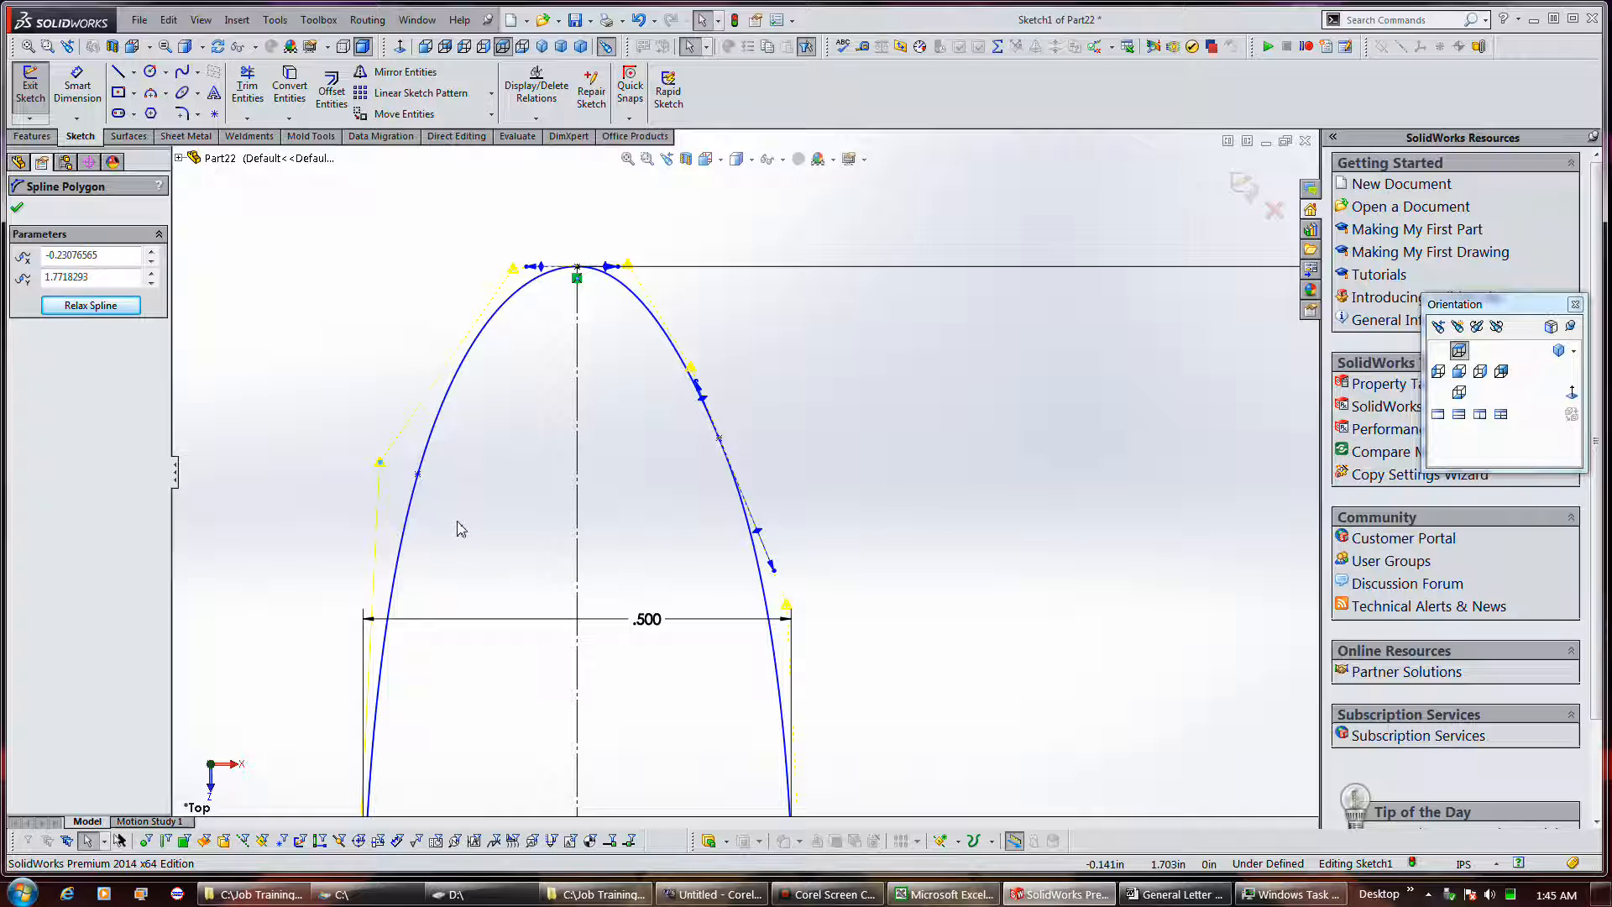
{"action": "left_click", "coordinate": [419, 474]}
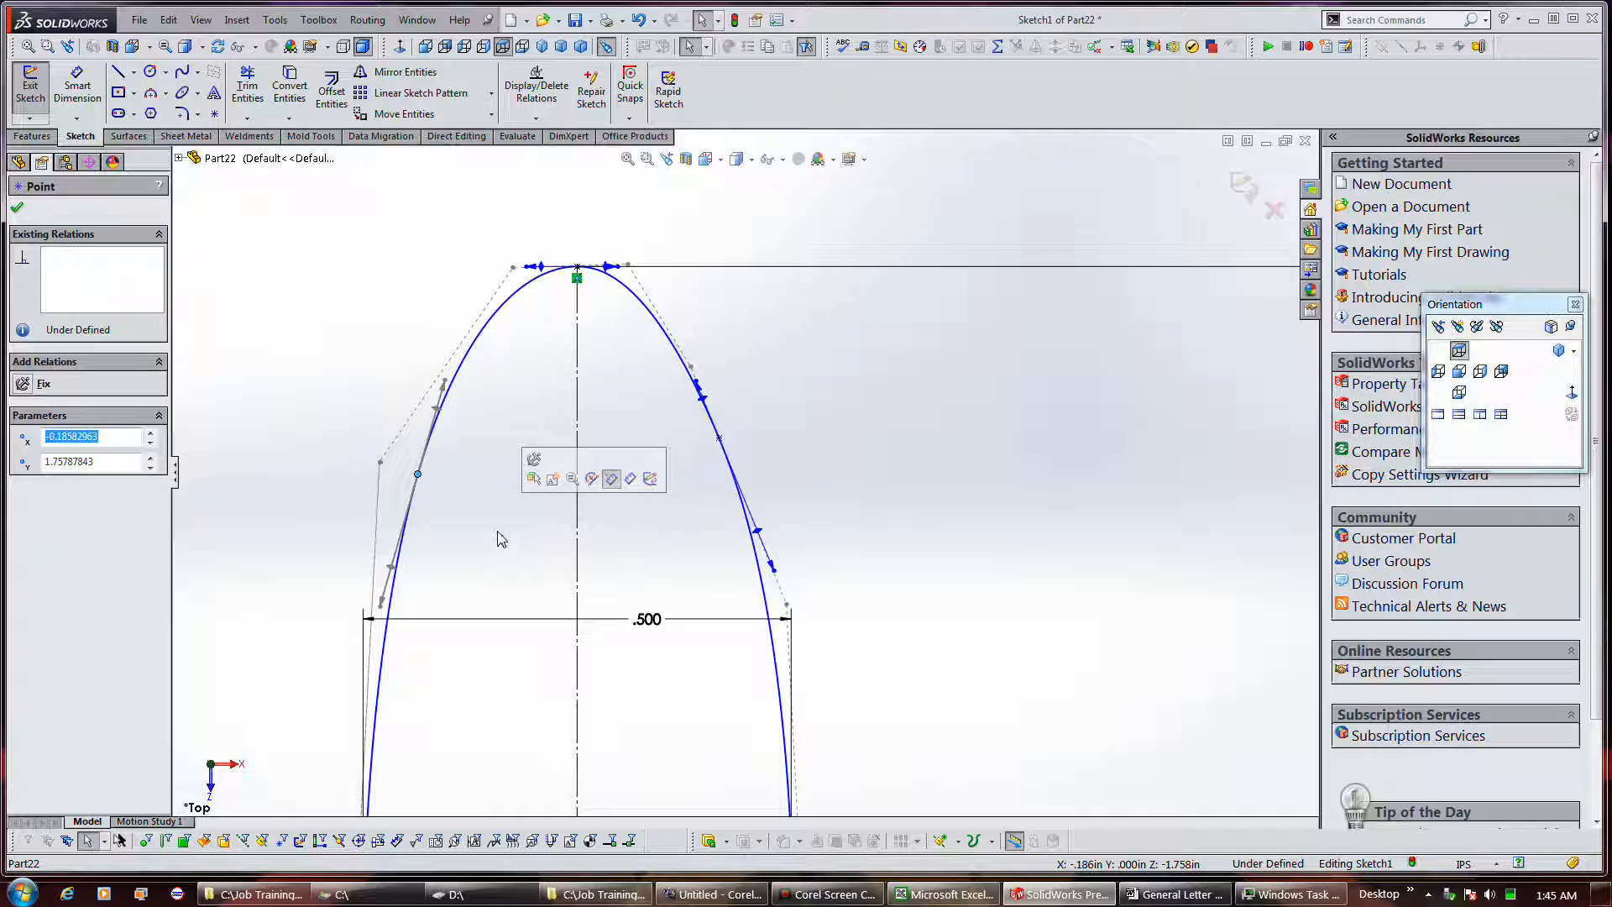
{"action": "left_click", "coordinate": [377, 613]}
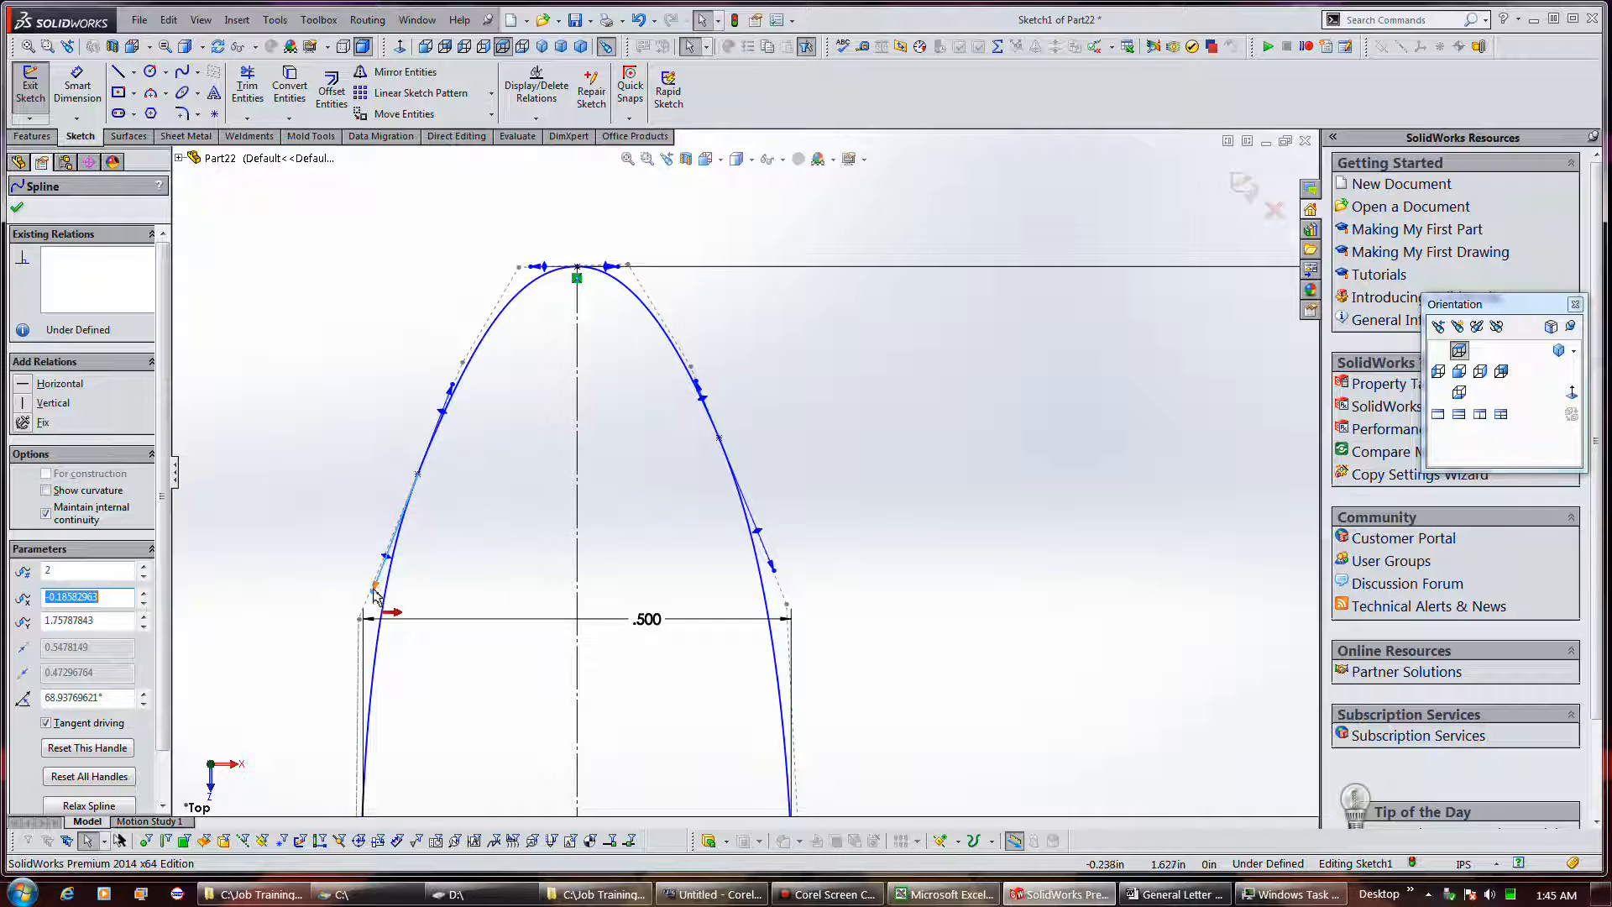
{"action": "left_click_drag", "start_coordinate": [372, 594], "coordinate": [396, 573]}
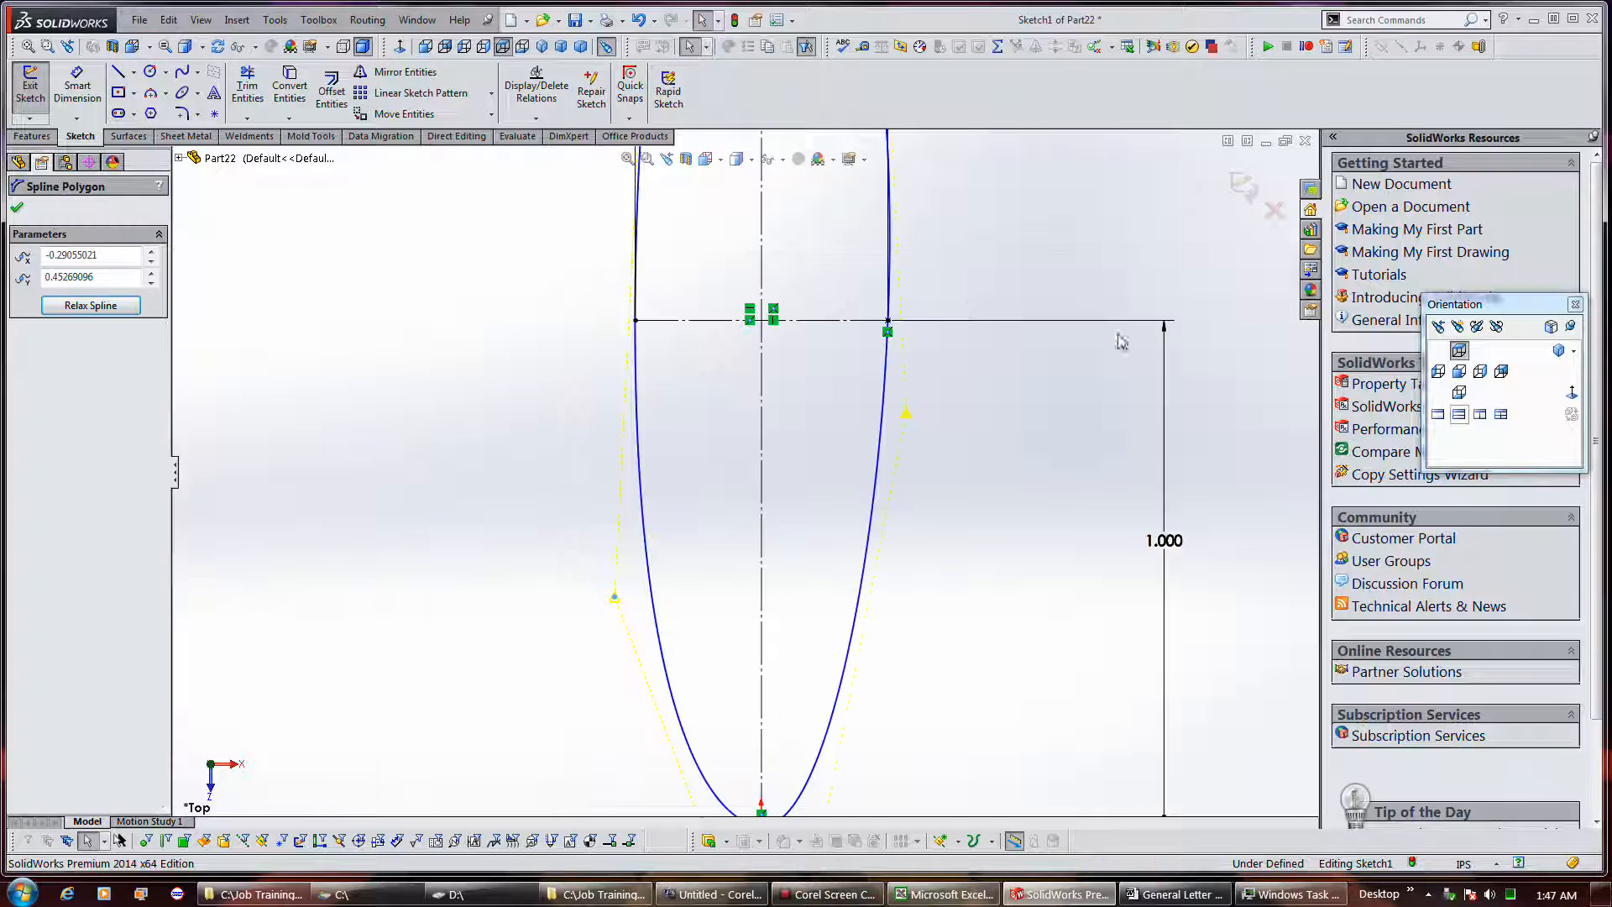
Step: Rotate the handle at the spline's bottom point to about 155.3° and move the lower right control polygon vertex to about X 0.366, Y 0.793 in
{"action": "scroll", "coordinate": [940, 230], "scroll_direction": "up", "scroll_amount": 3}
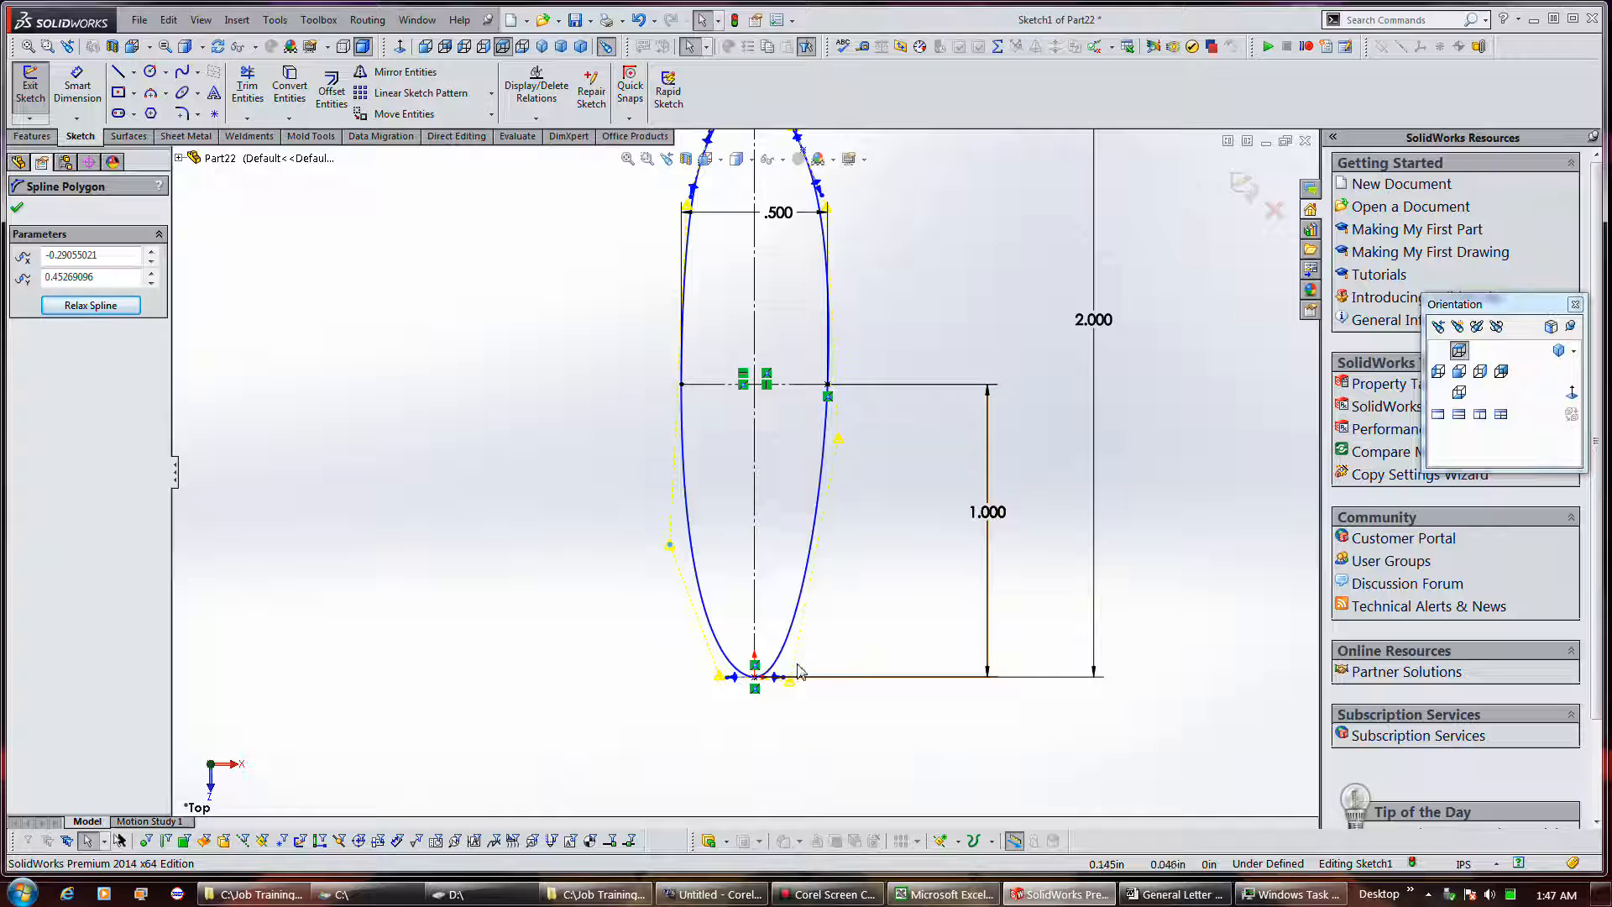
{"action": "left_click_drag", "start_coordinate": [779, 678], "coordinate": [785, 698]}
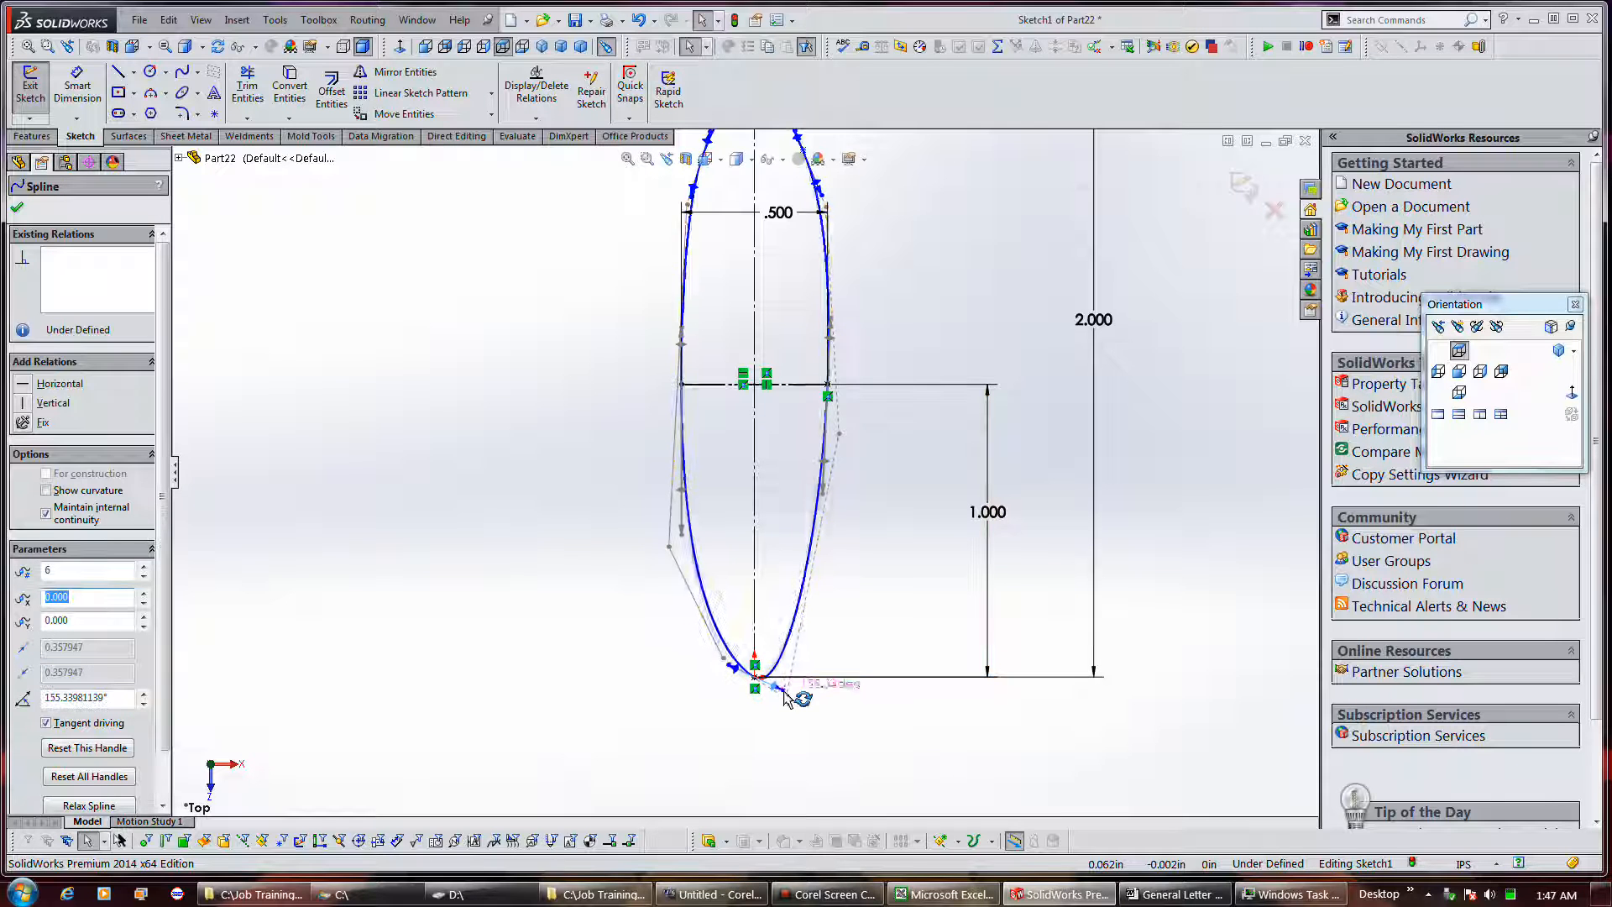
{"action": "left_click_drag", "start_coordinate": [840, 433], "coordinate": [862, 446]}
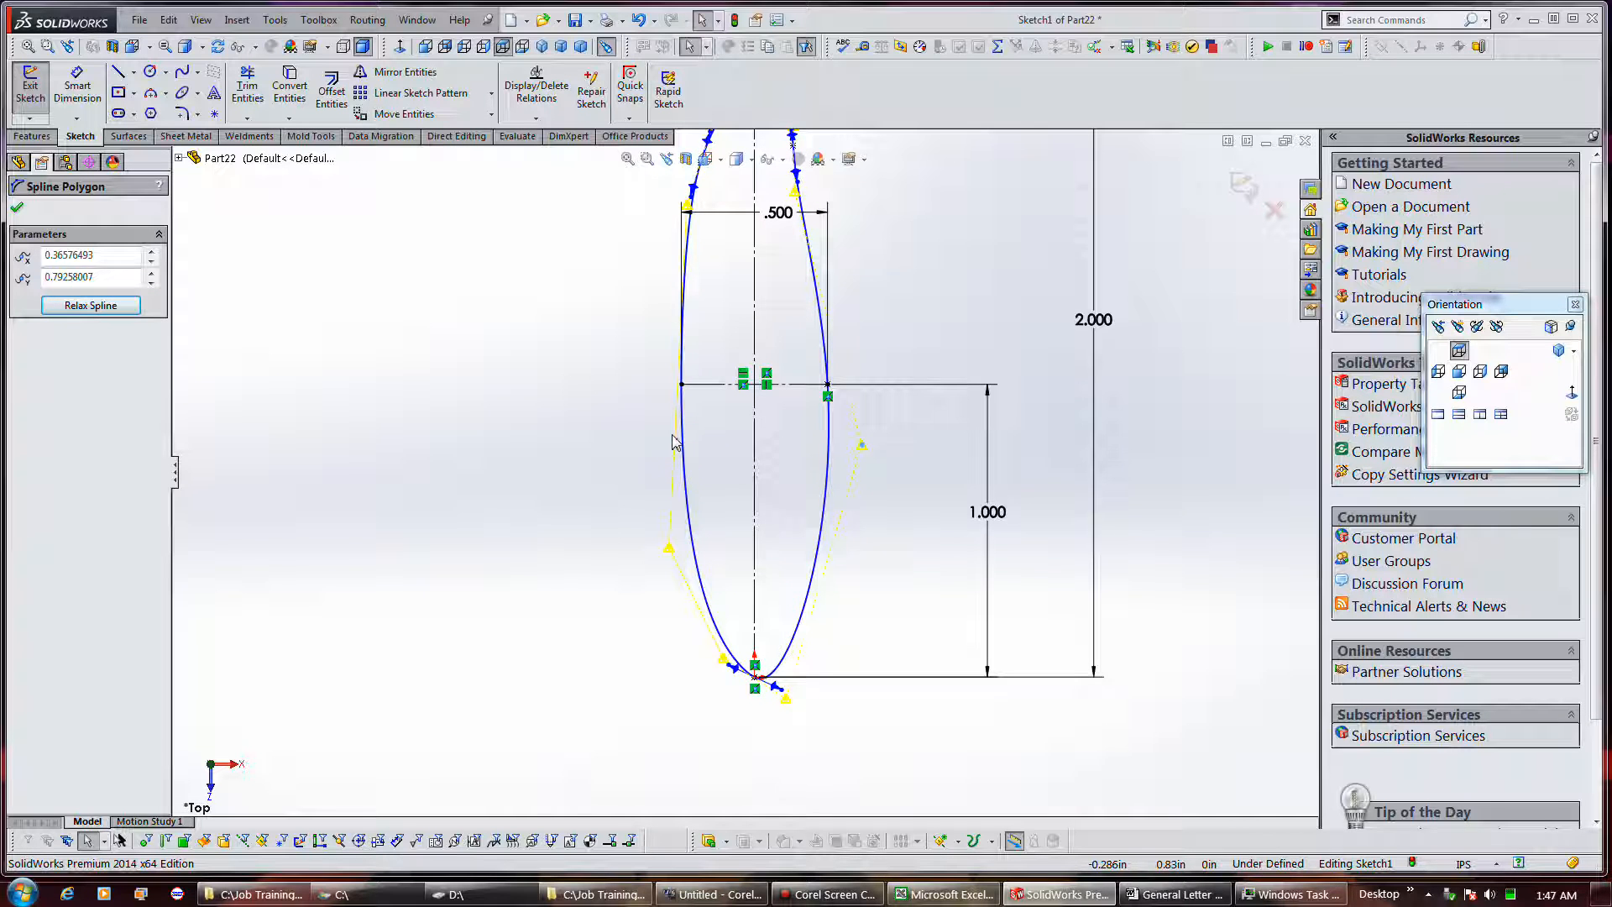
{"action": "scroll", "coordinate": [795, 570], "scroll_direction": "up", "scroll_amount": 2}
{"action": "scroll", "coordinate": [802, 261], "scroll_direction": "down", "scroll_amount": 2}
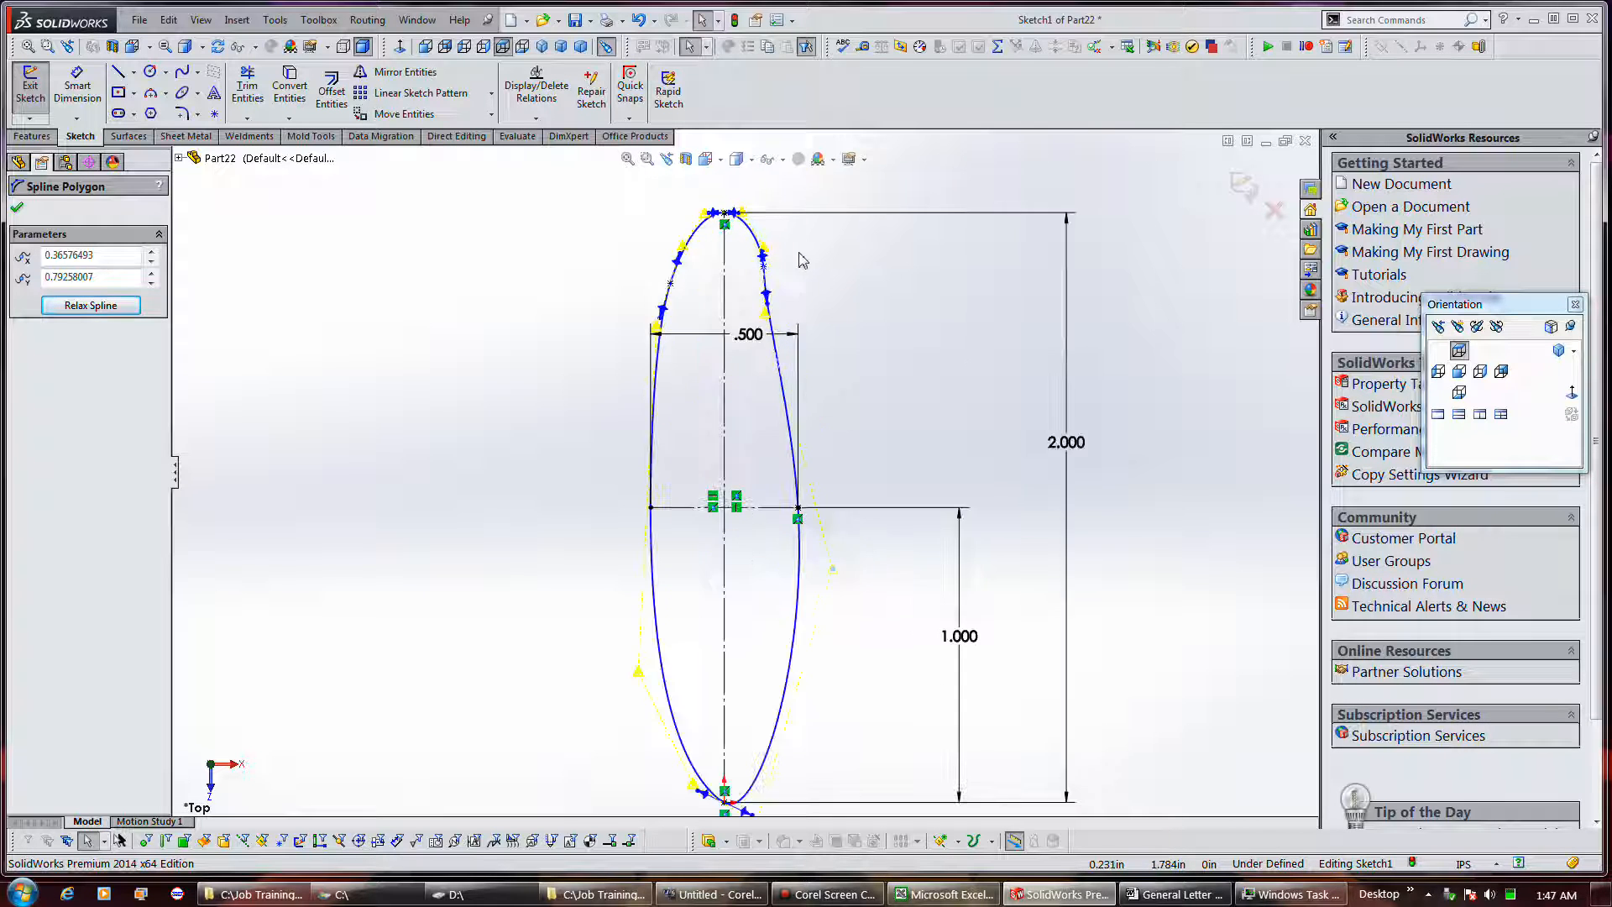
Step: Check the options available for the upper right control polygon vertex and hide the closed spline's control polygon
{"action": "scroll", "coordinate": [801, 261], "scroll_direction": "down", "scroll_amount": 1}
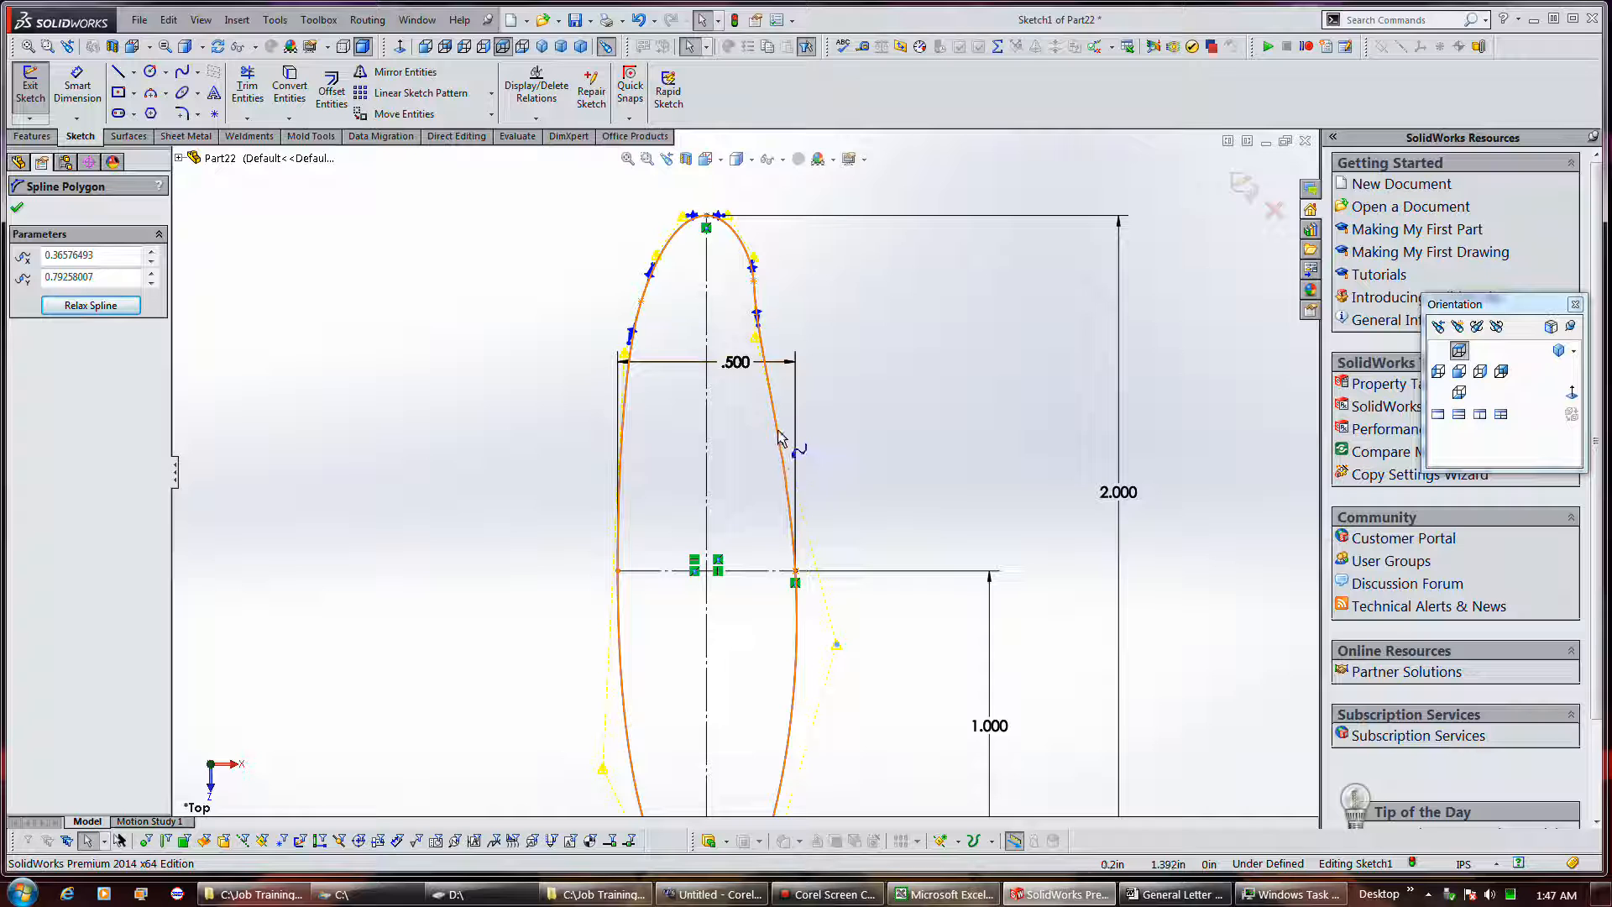
{"action": "scroll", "coordinate": [778, 412], "scroll_direction": "down", "scroll_amount": 2}
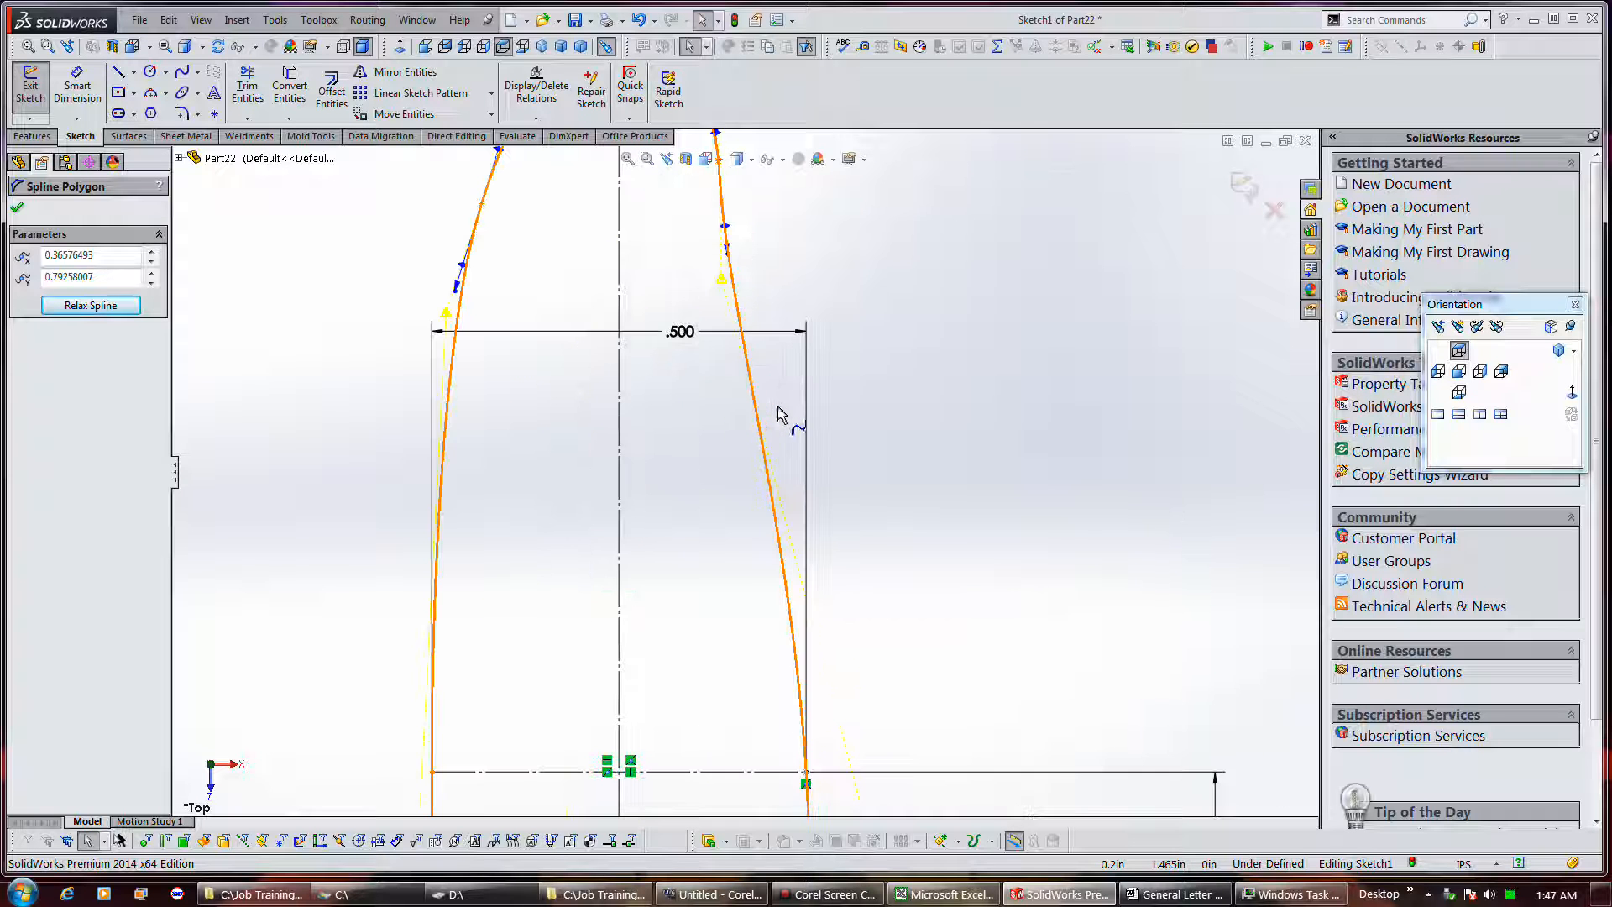
{"action": "left_click", "coordinate": [920, 295]}
{"action": "scroll", "coordinate": [804, 337], "scroll_direction": "up", "scroll_amount": 1}
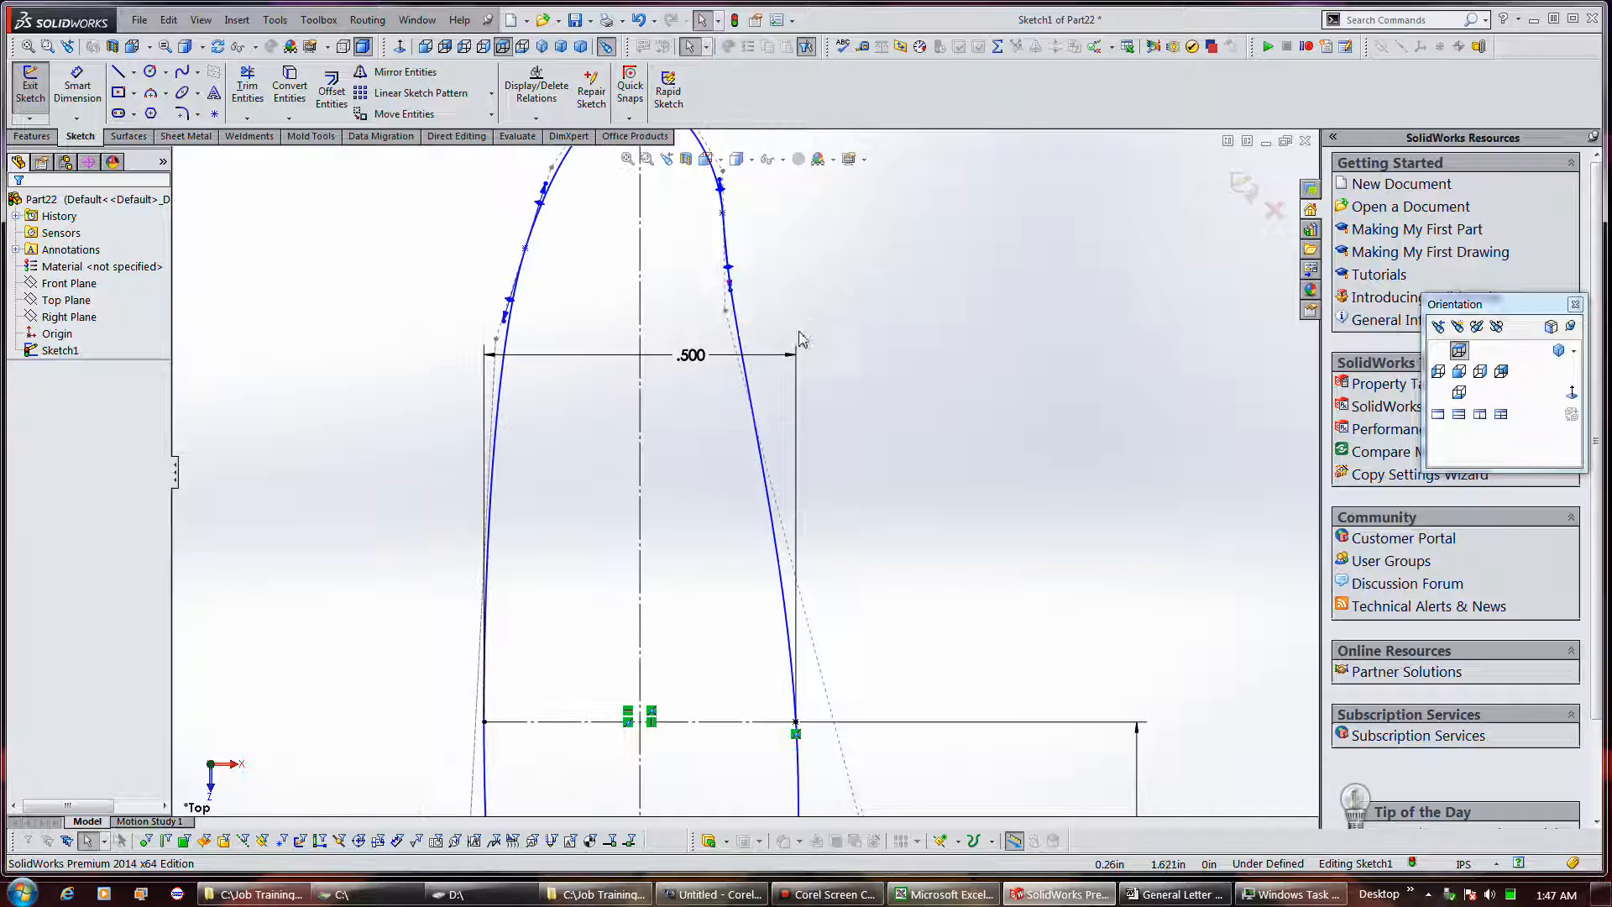
{"action": "left_click", "coordinate": [732, 312]}
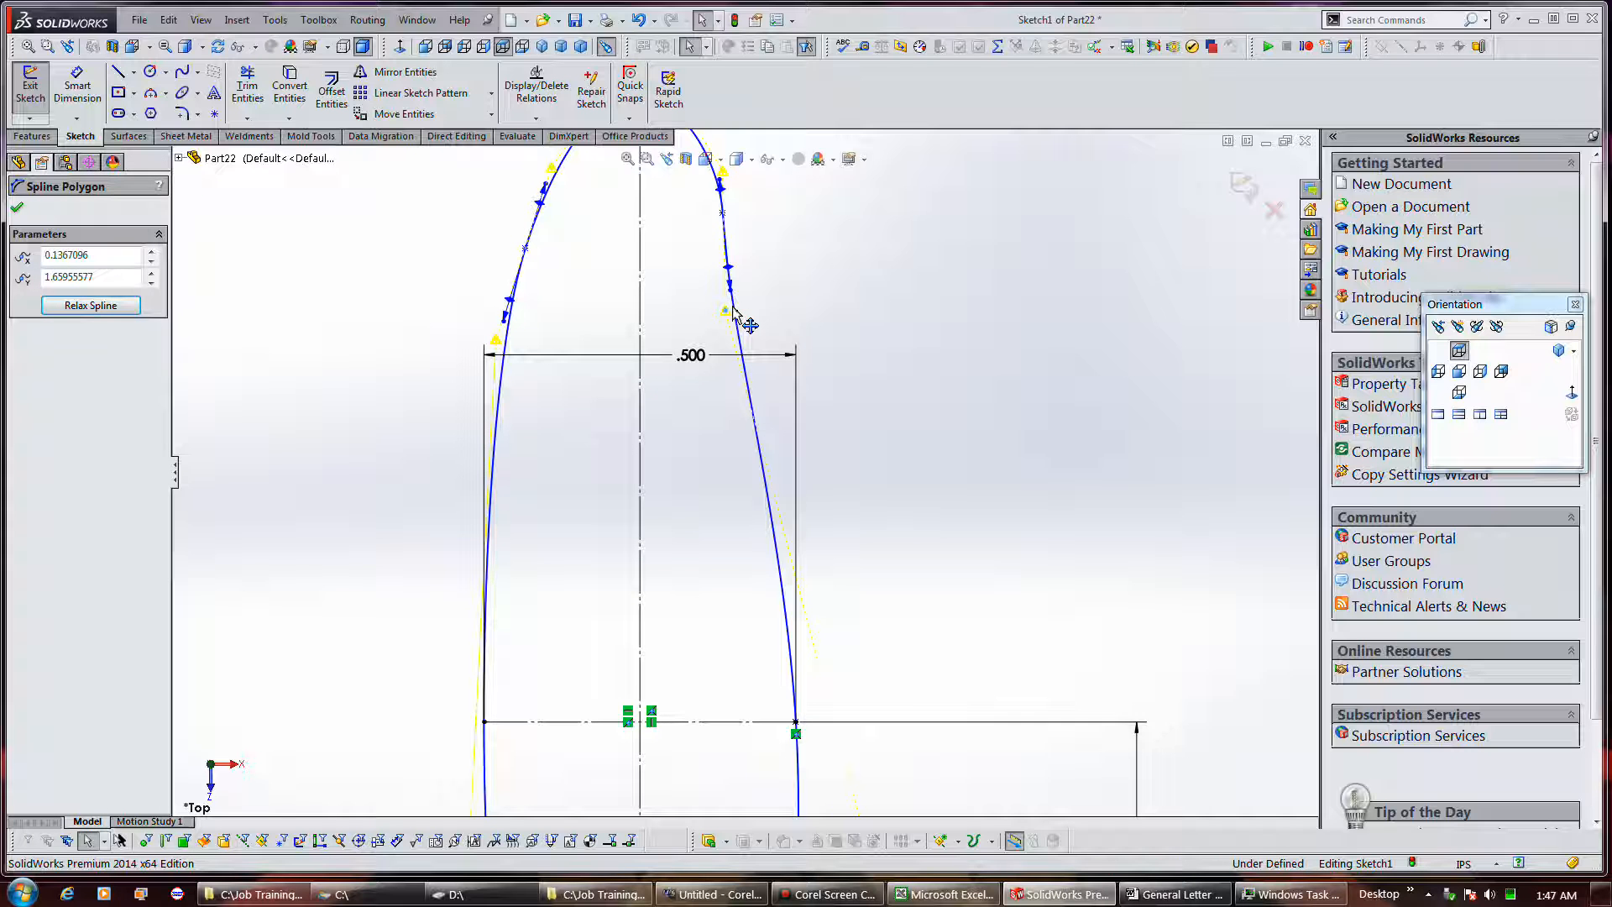
{"action": "right_click", "coordinate": [732, 313]}
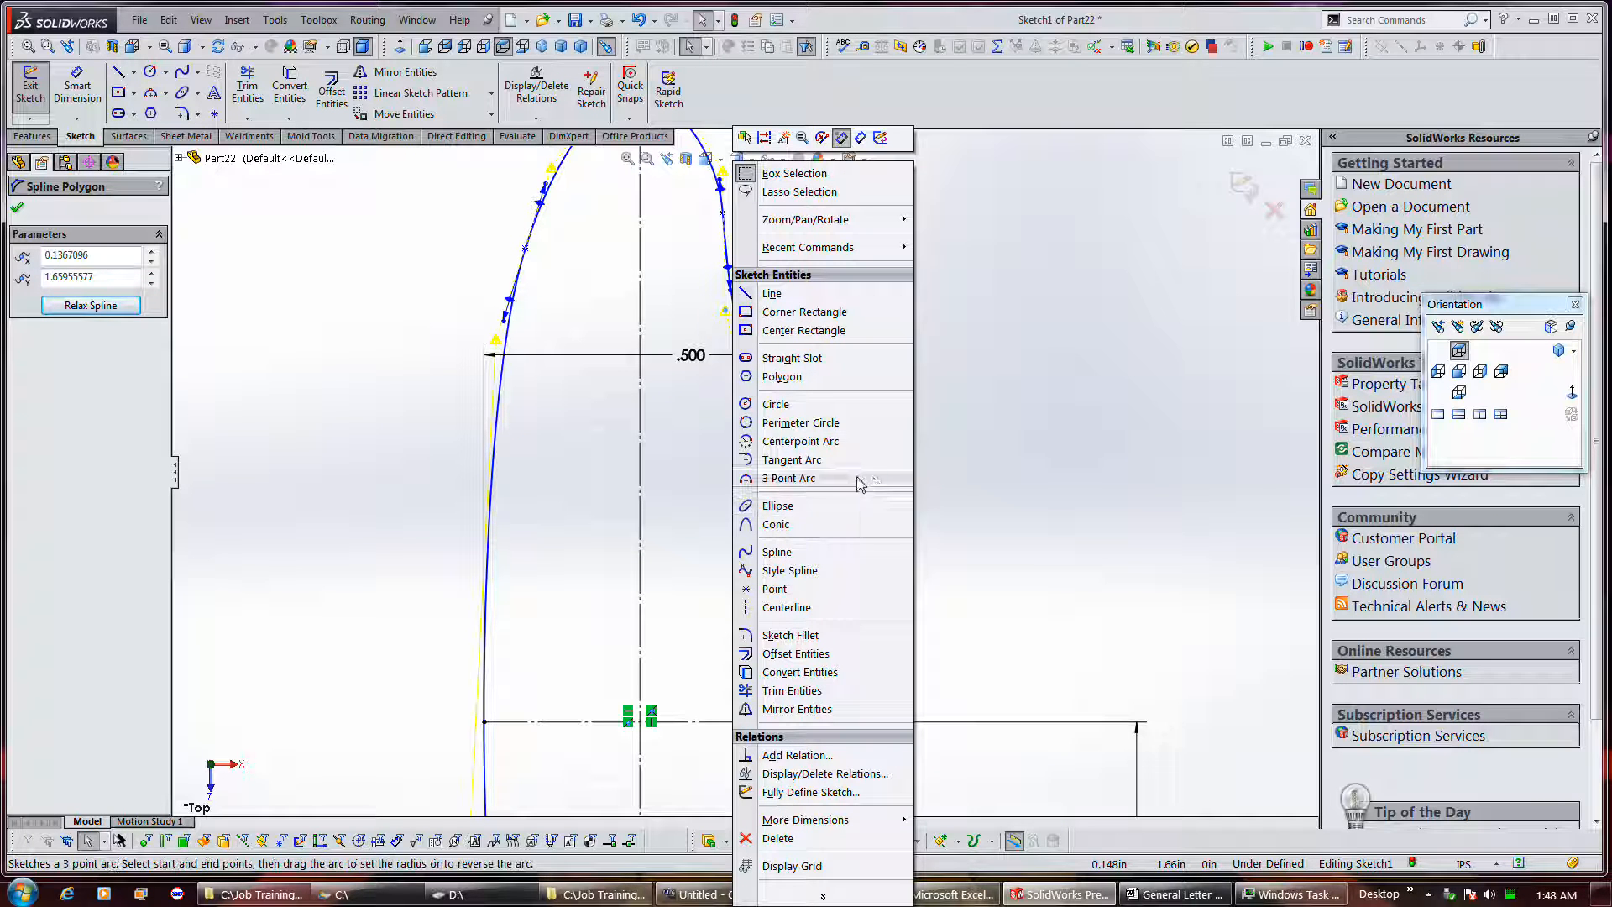
{"action": "left_click", "coordinate": [946, 407]}
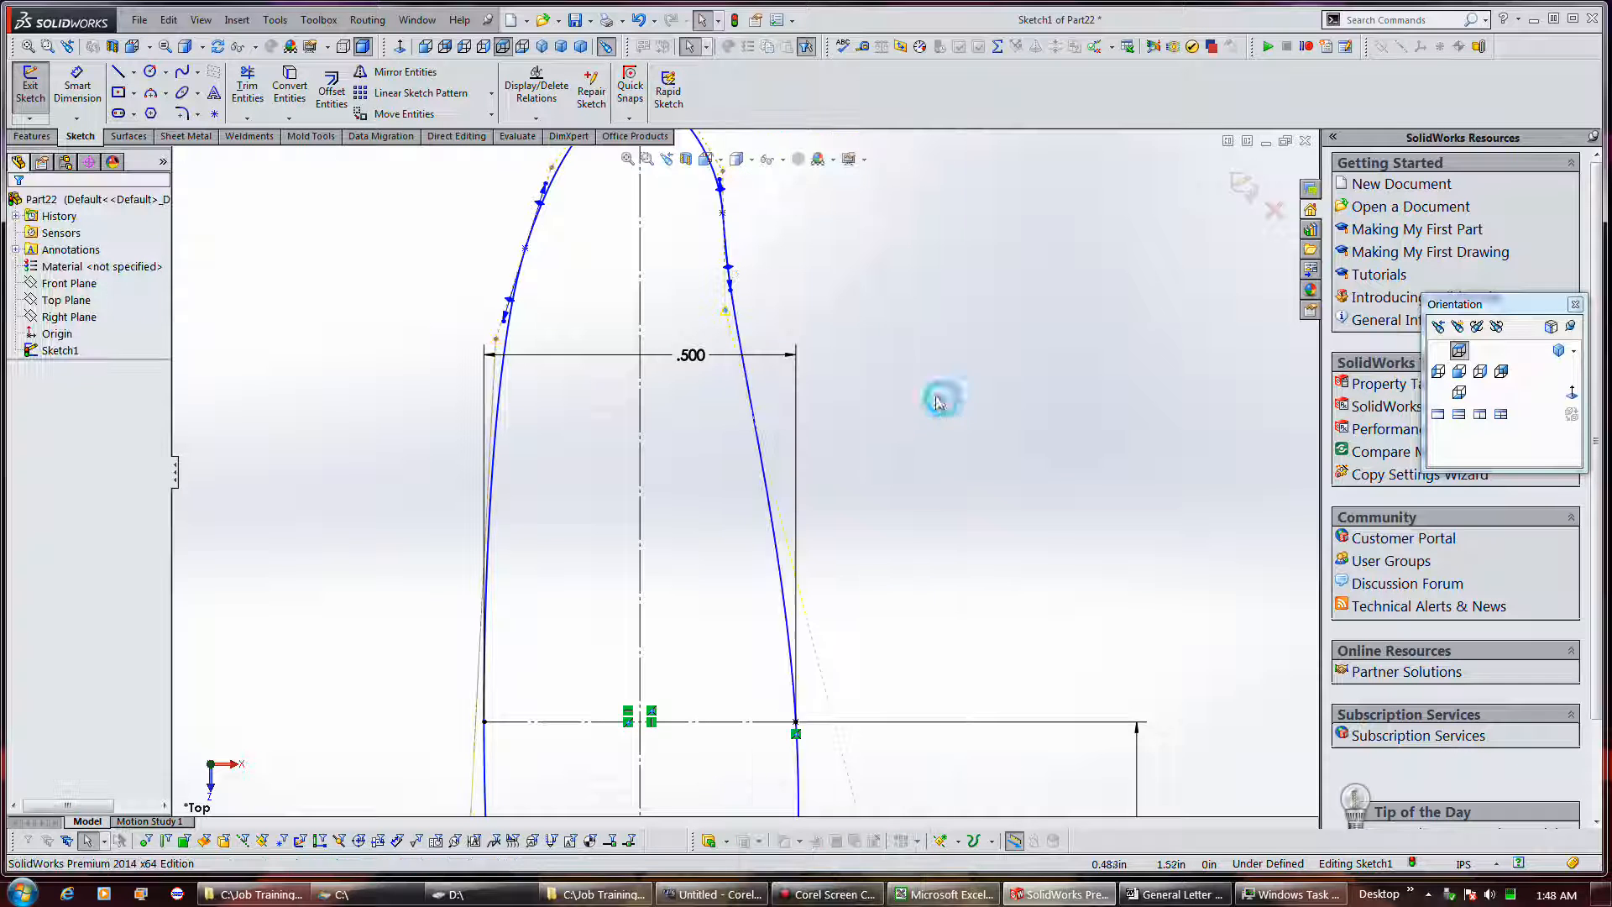
{"action": "left_click", "coordinate": [743, 371]}
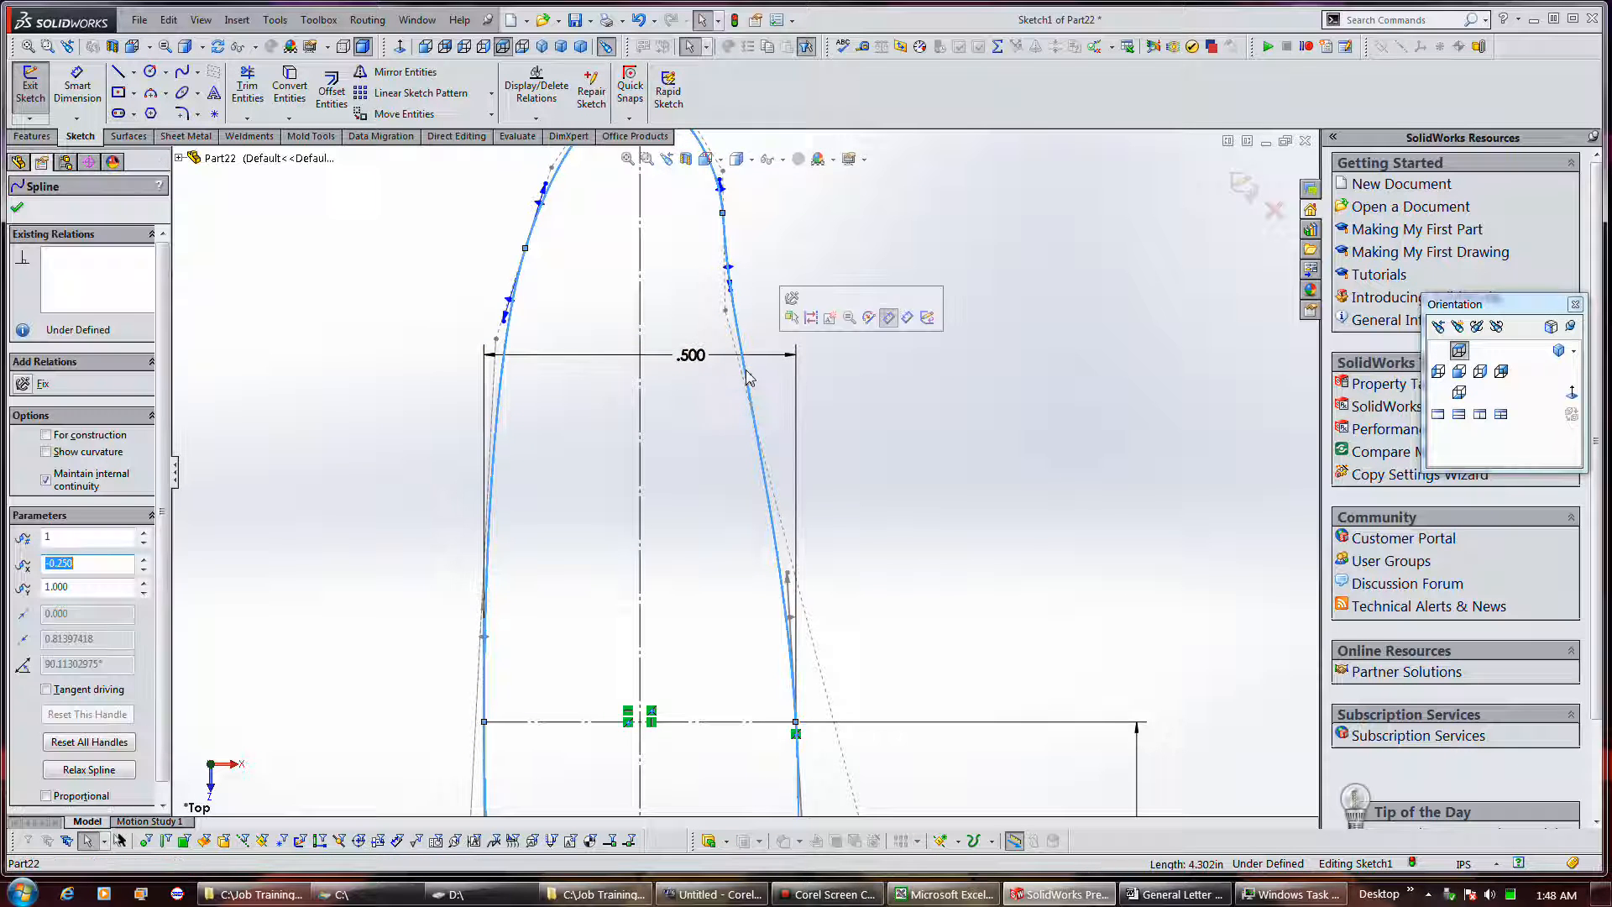
{"action": "right_click", "coordinate": [749, 377]}
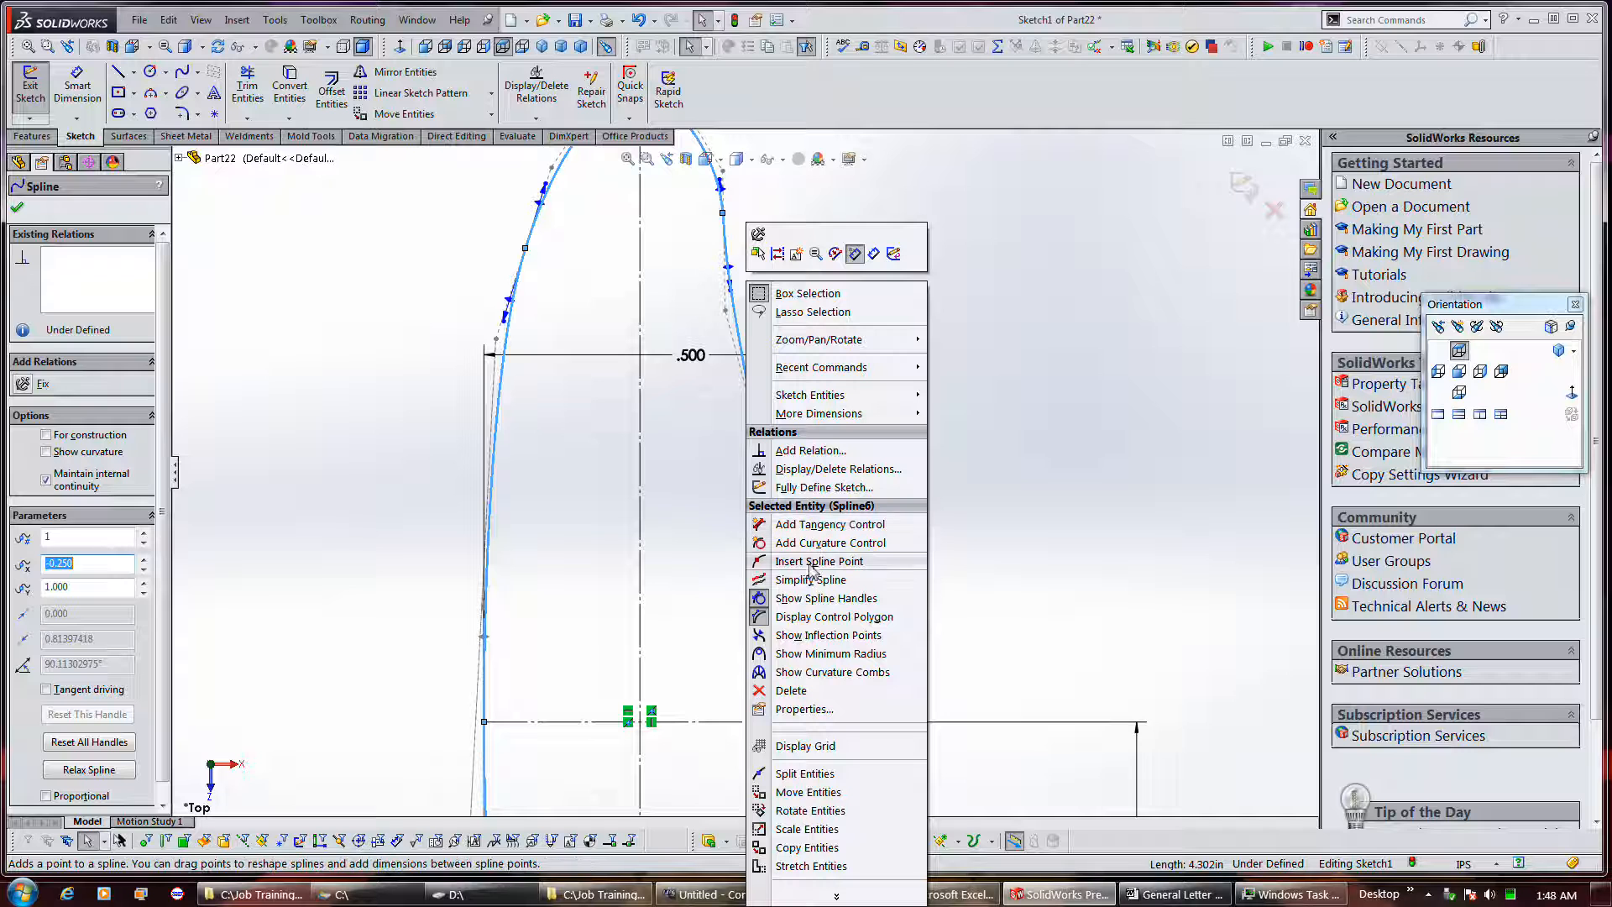
{"action": "left_click", "coordinate": [820, 619]}
{"action": "left_click", "coordinate": [918, 413]}
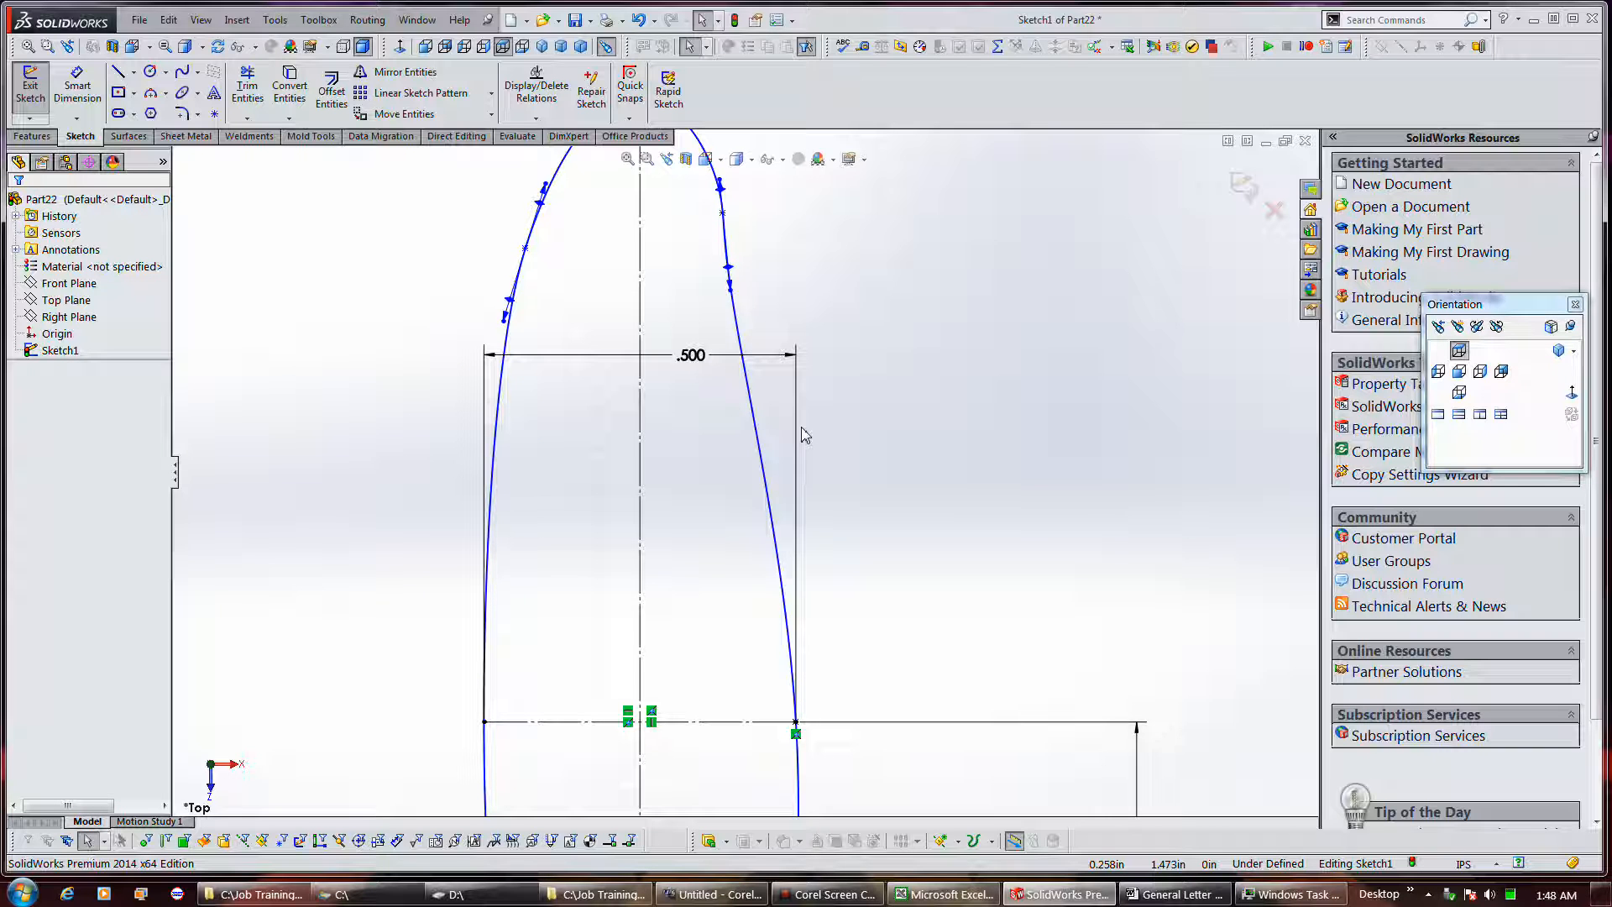
Step: Delete the inserted spline points on the upper right and upper left sides of the closed spline
{"action": "left_click", "coordinate": [723, 214]}
{"action": "left_click", "coordinate": [758, 305]}
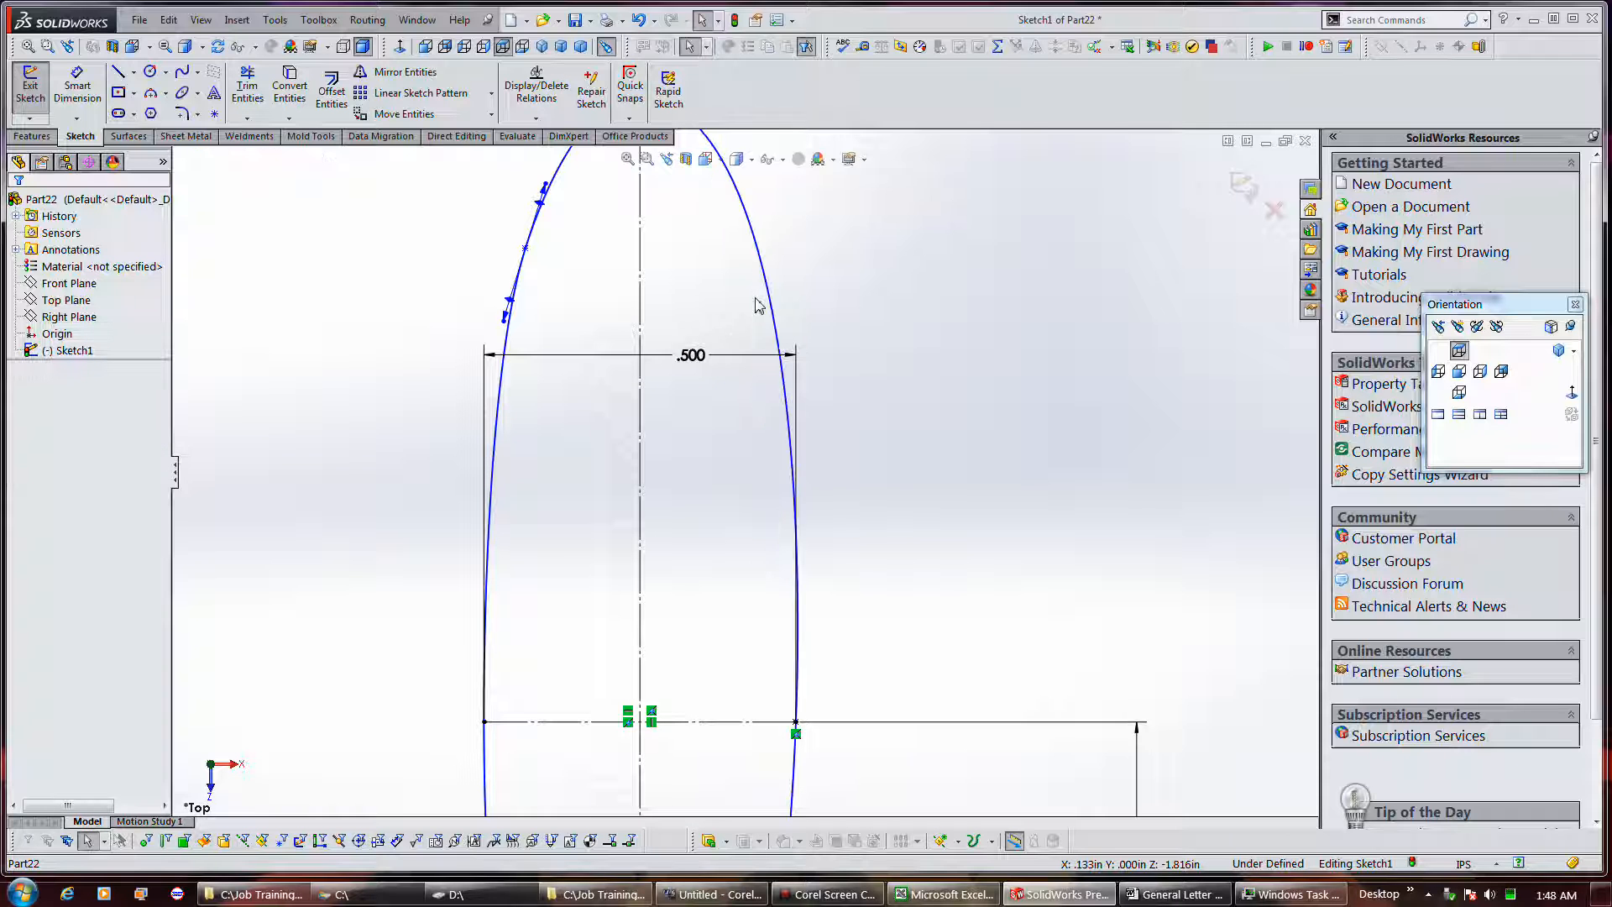
{"action": "scroll", "coordinate": [837, 550], "scroll_direction": "up", "scroll_amount": 2}
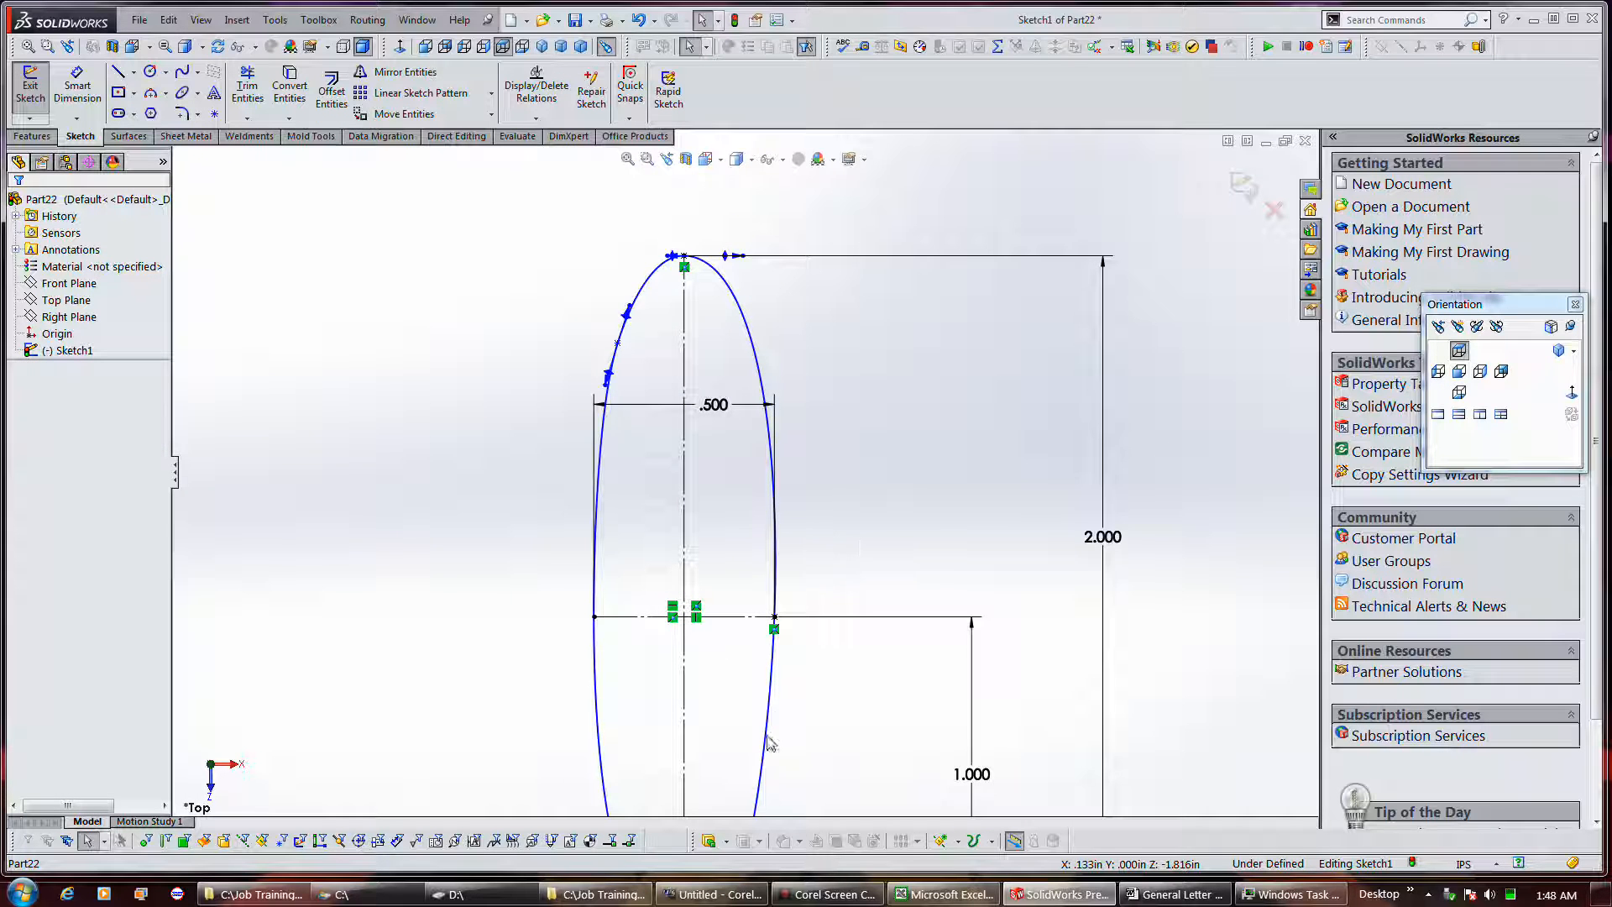
{"action": "left_click", "coordinate": [820, 890]}
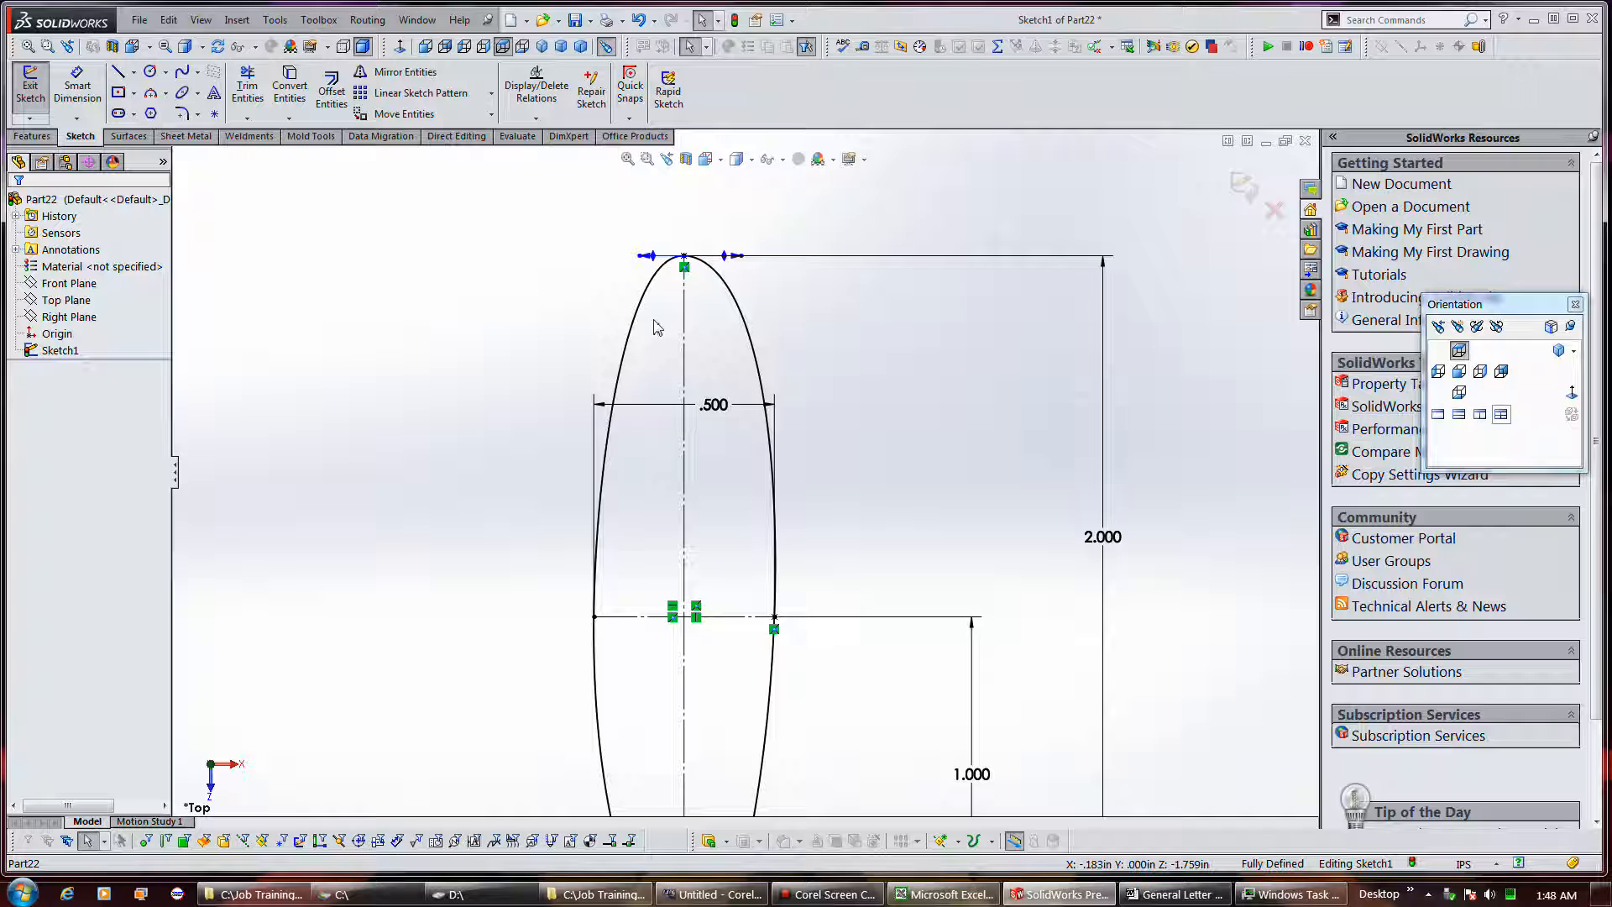
Step: Reset all handles of the closed spline and turn on its curvature display
{"action": "left_click", "coordinate": [643, 327]}
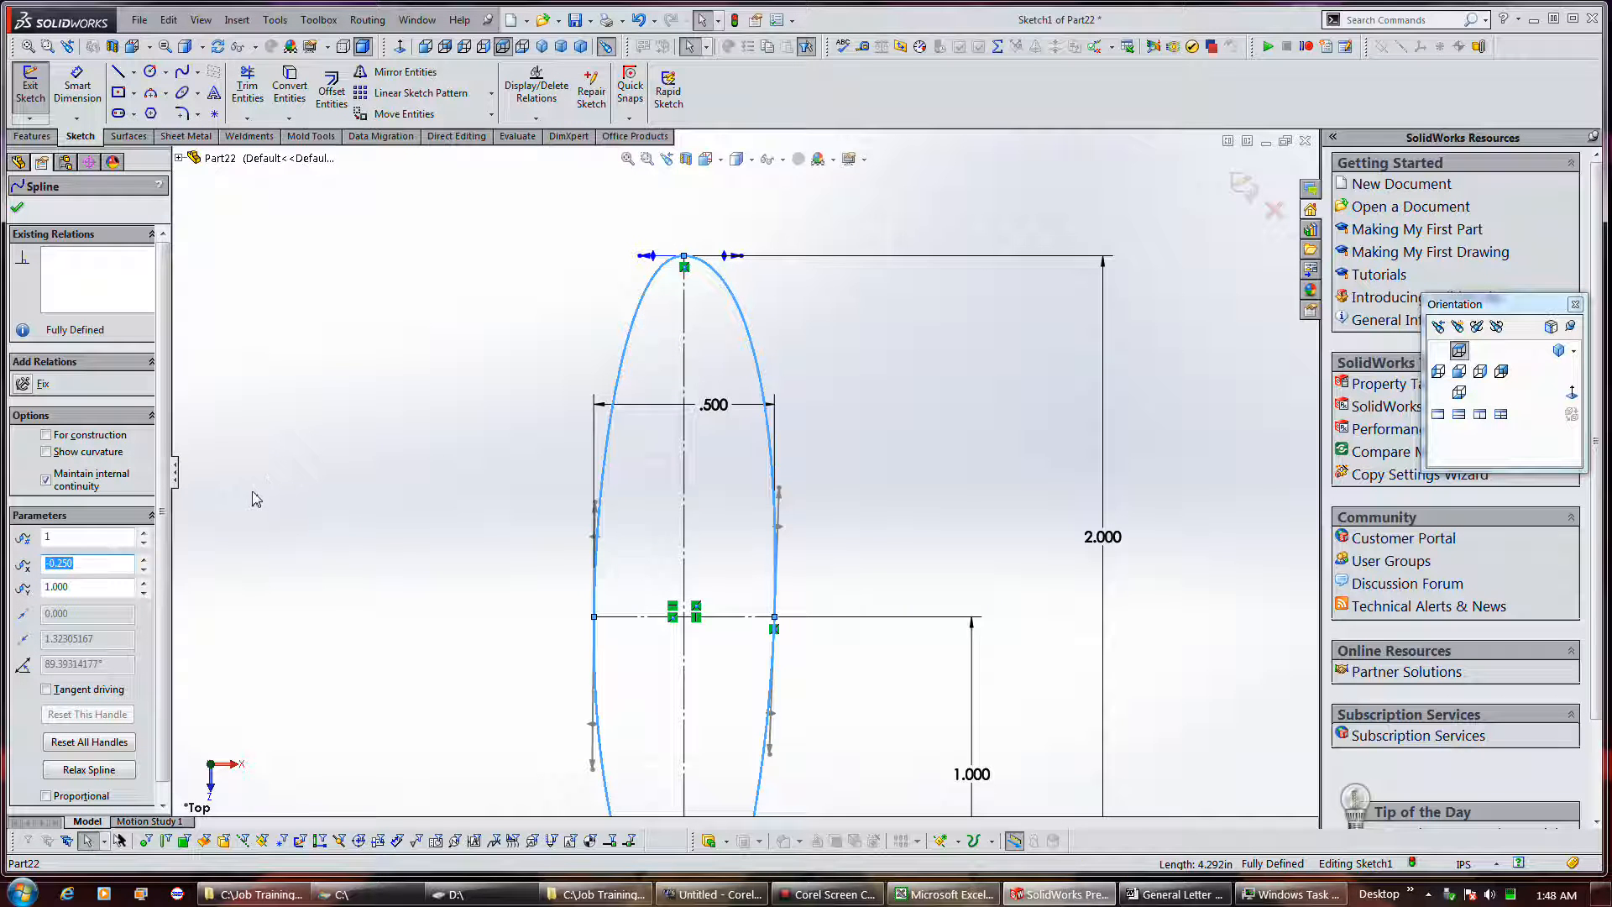
{"action": "left_click", "coordinate": [88, 741]}
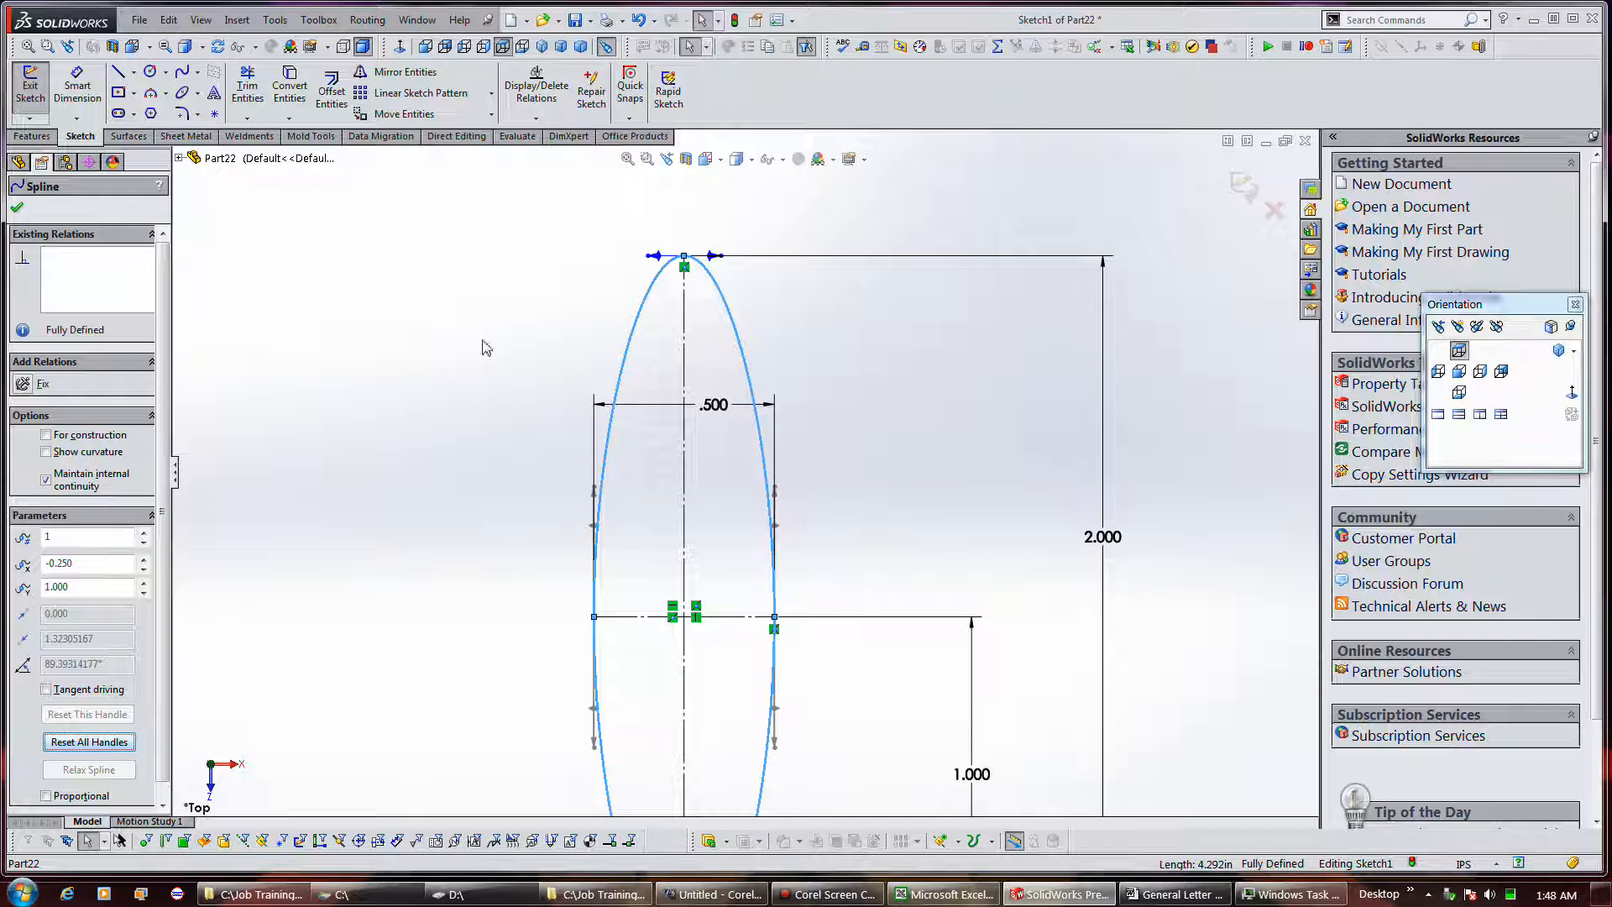
{"action": "key", "text": "f"}
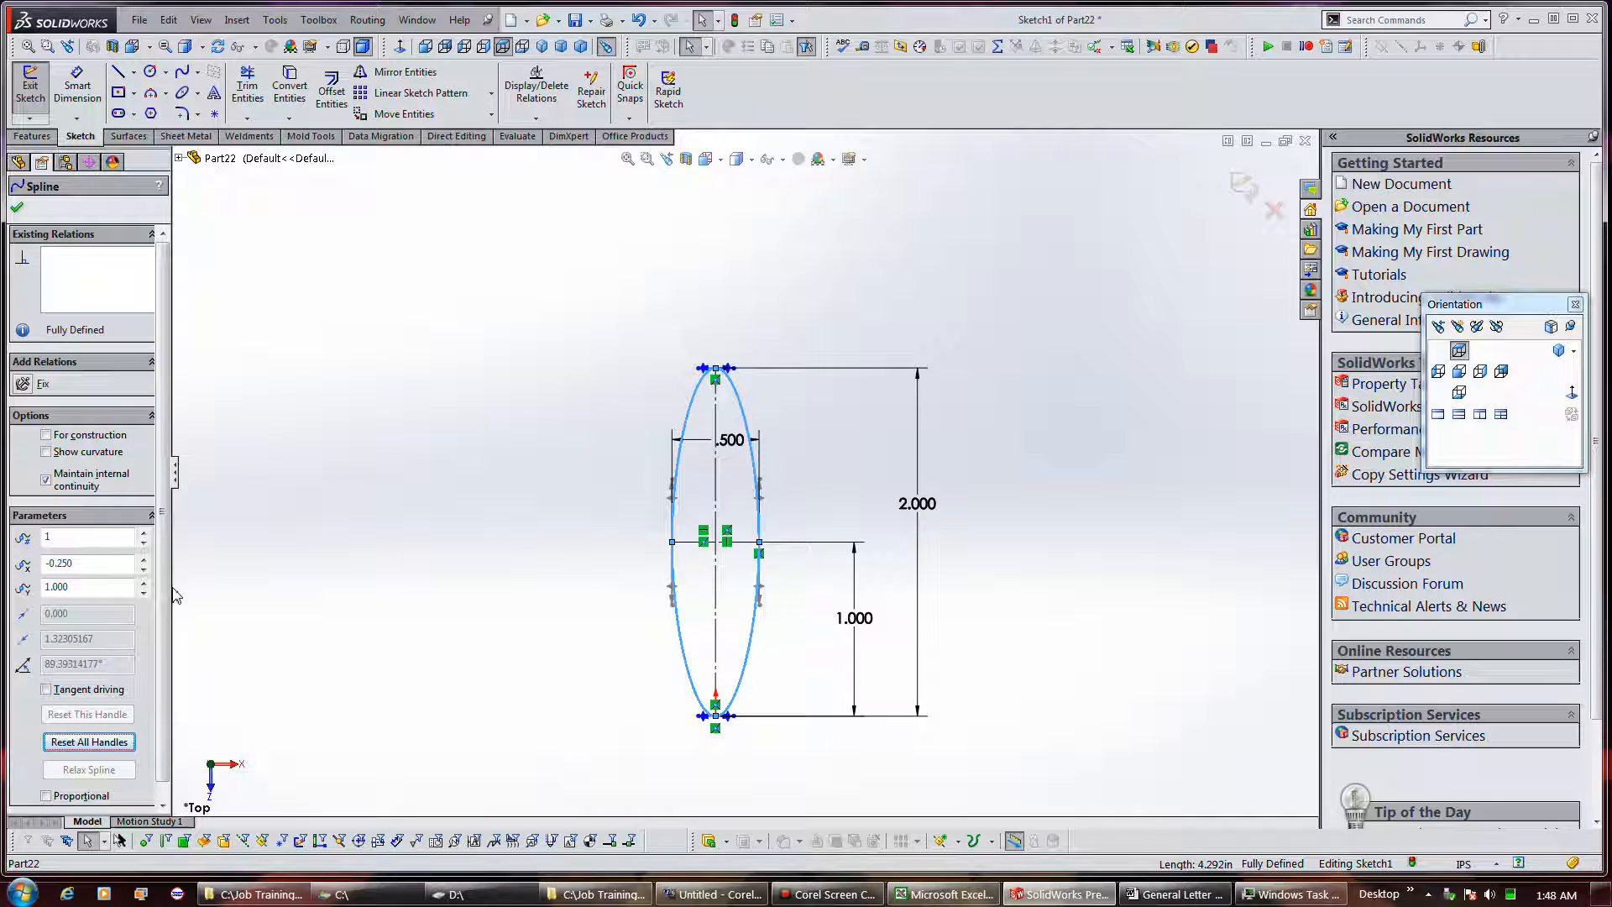
{"action": "left_click", "coordinate": [99, 452]}
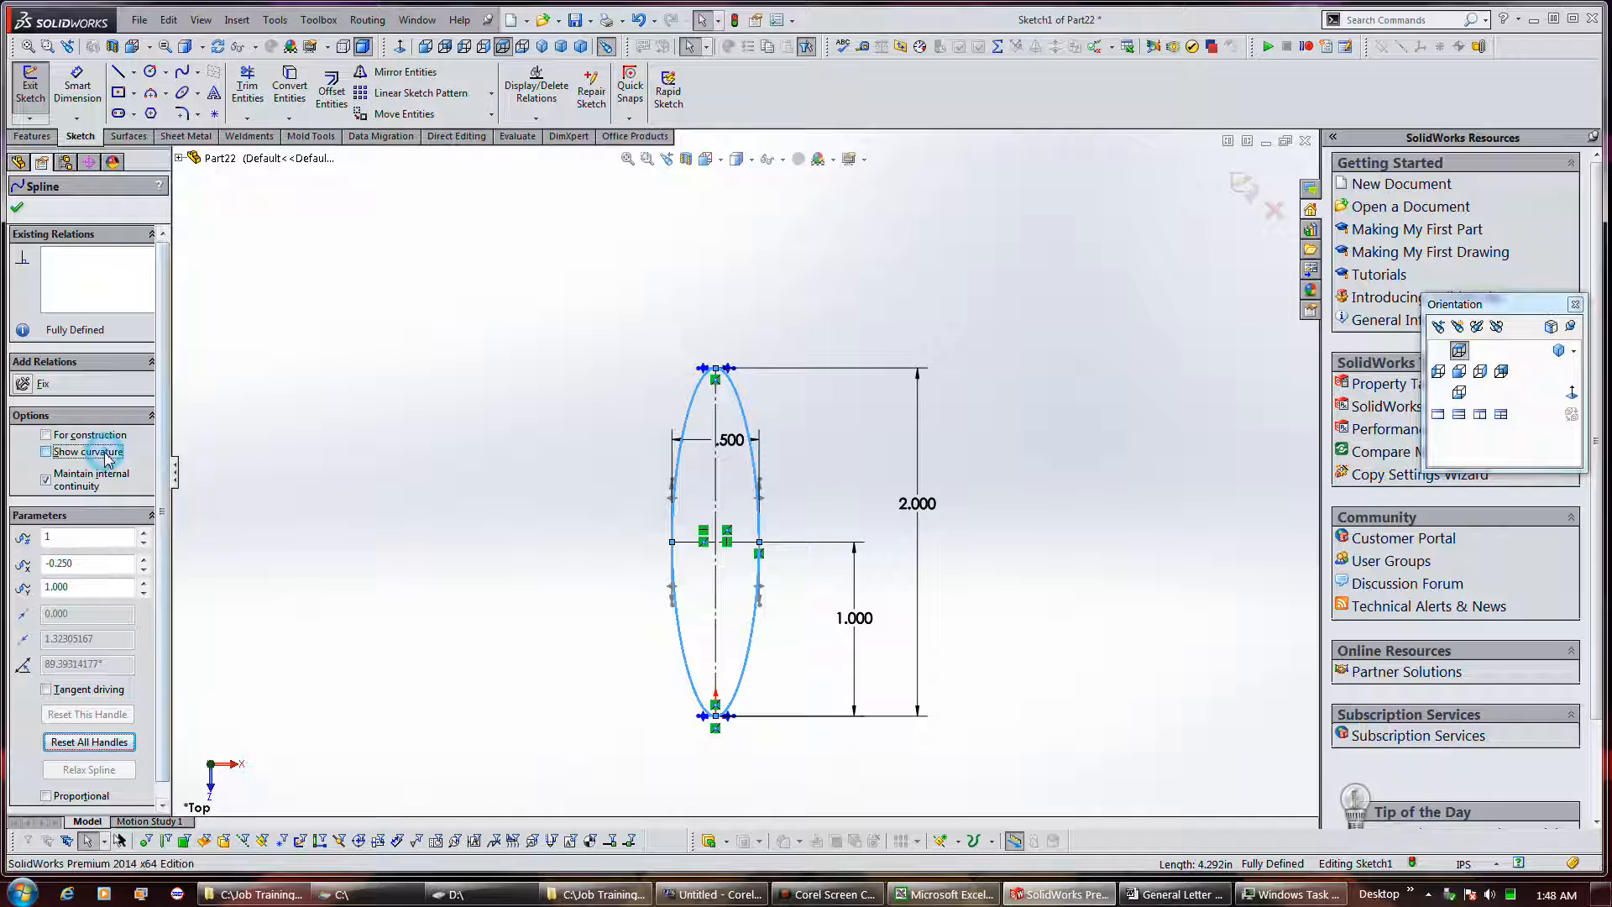
{"action": "key", "text": "z"}
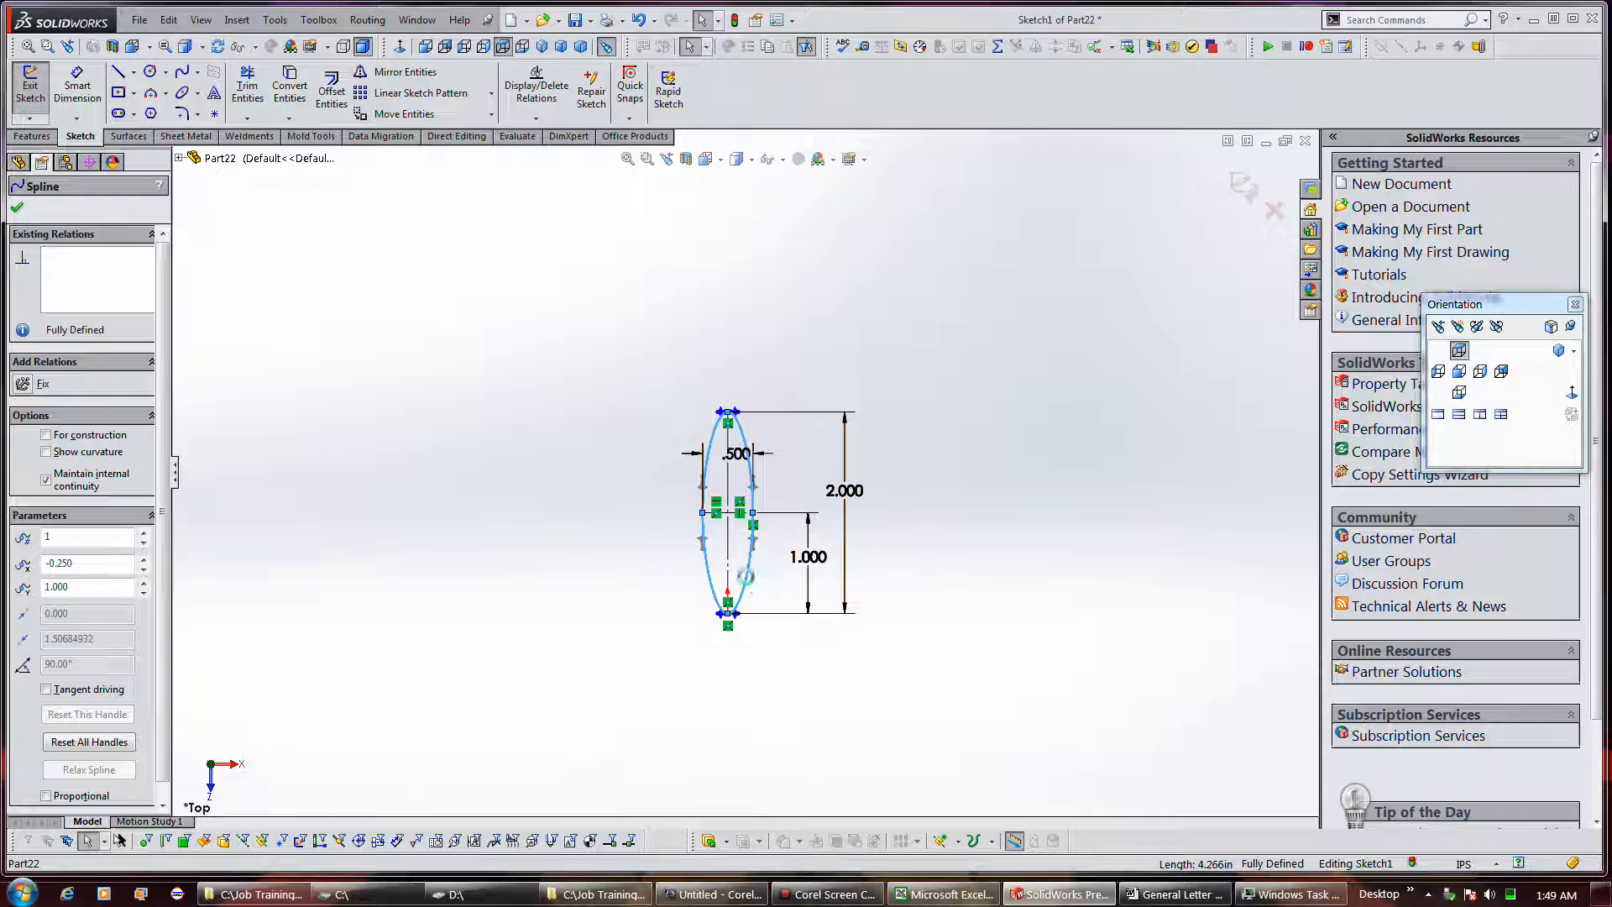
Step: Delete the closed spline and redraw it from the origin through the right, top and left construction line endpoints back to the origin
{"action": "key", "text": "Delete"}
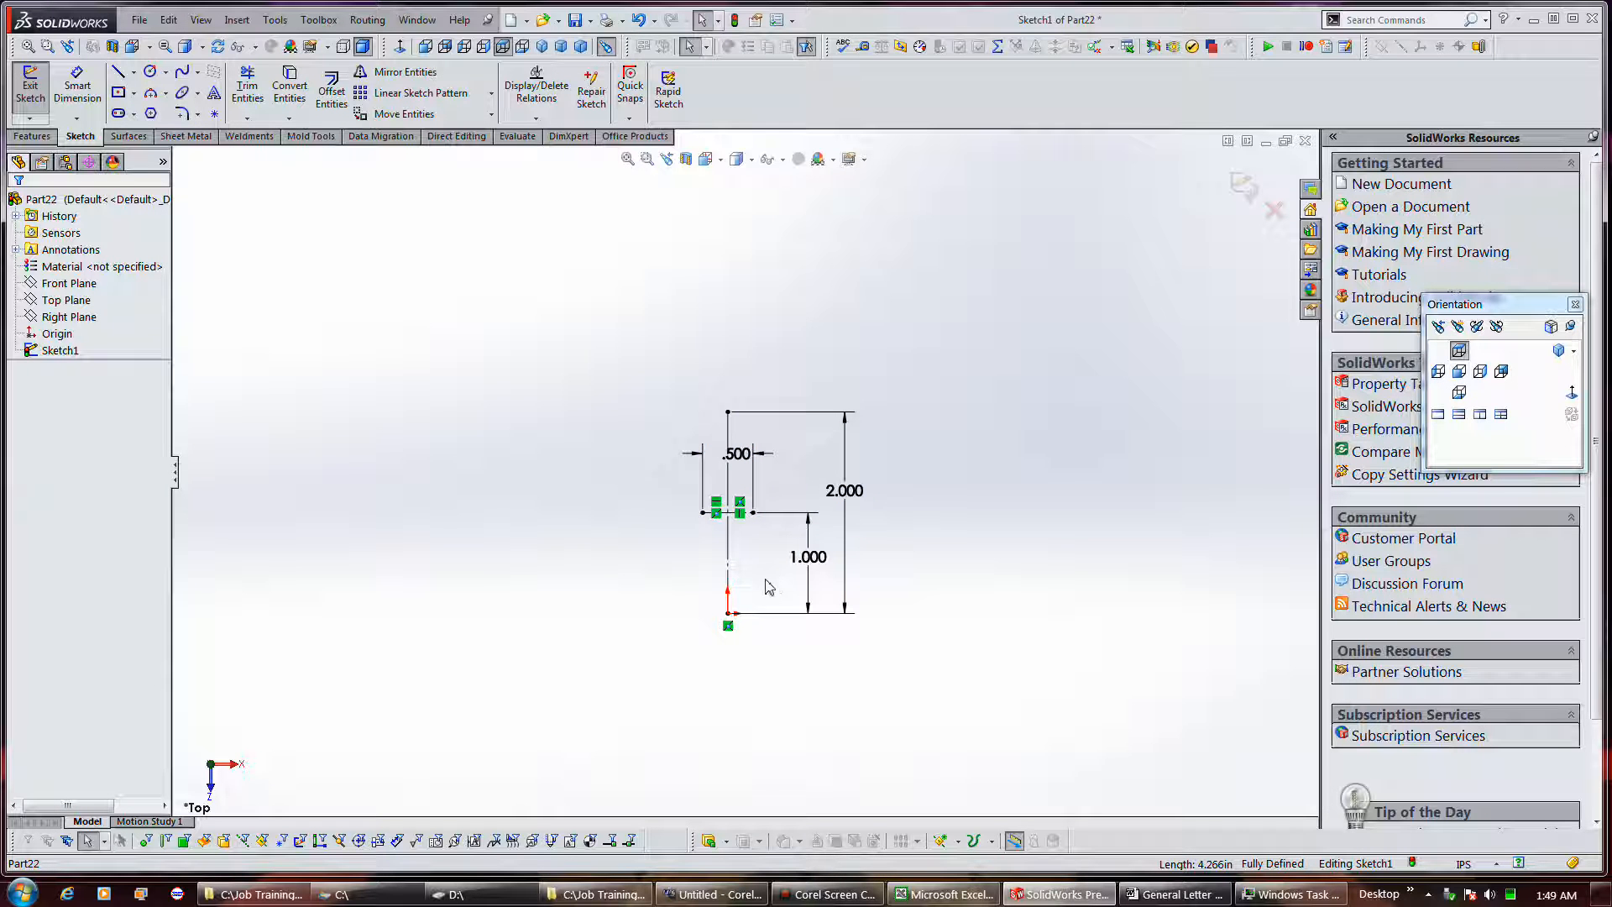
{"action": "scroll", "coordinate": [765, 579], "scroll_direction": "down", "scroll_amount": 3}
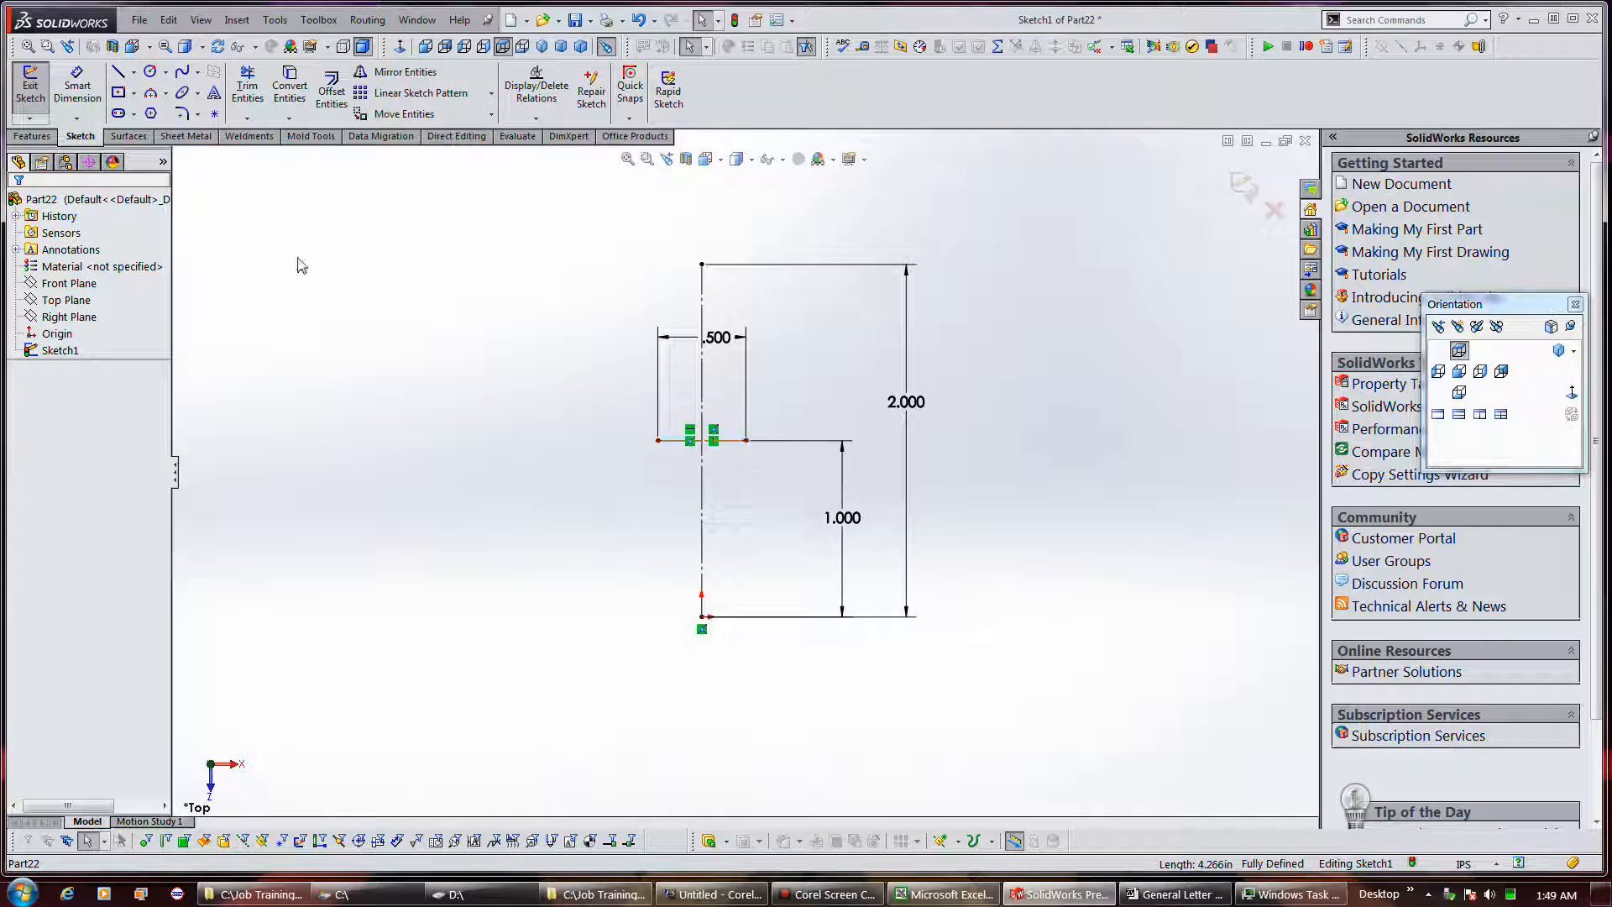
{"action": "left_click", "coordinate": [196, 73]}
{"action": "left_click", "coordinate": [180, 75]}
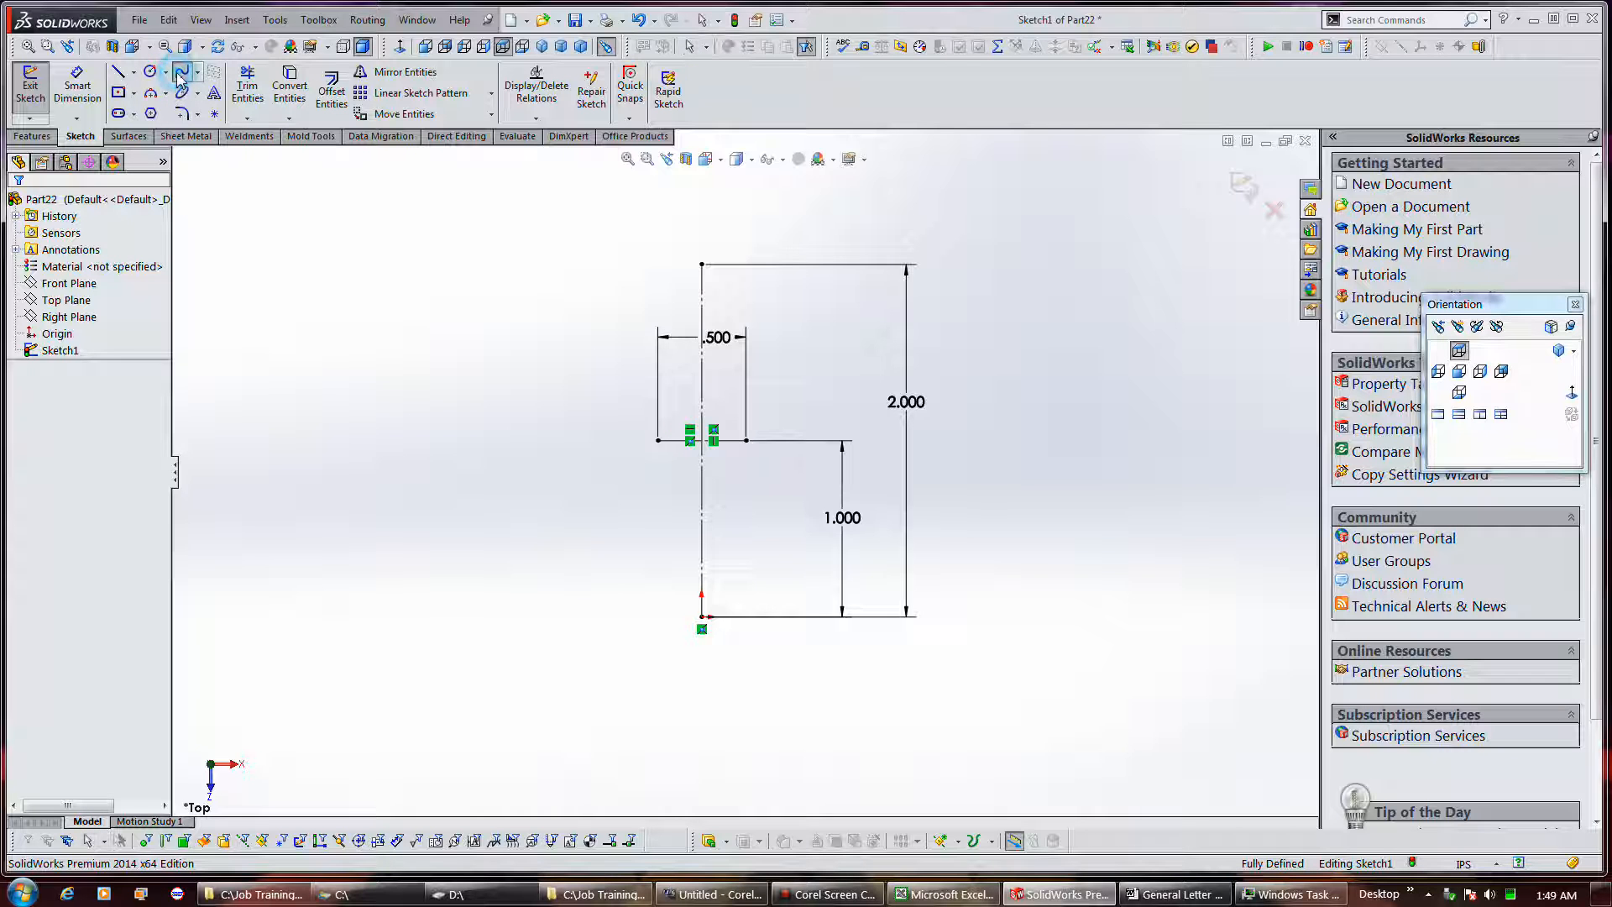
{"action": "left_click", "coordinate": [701, 617]}
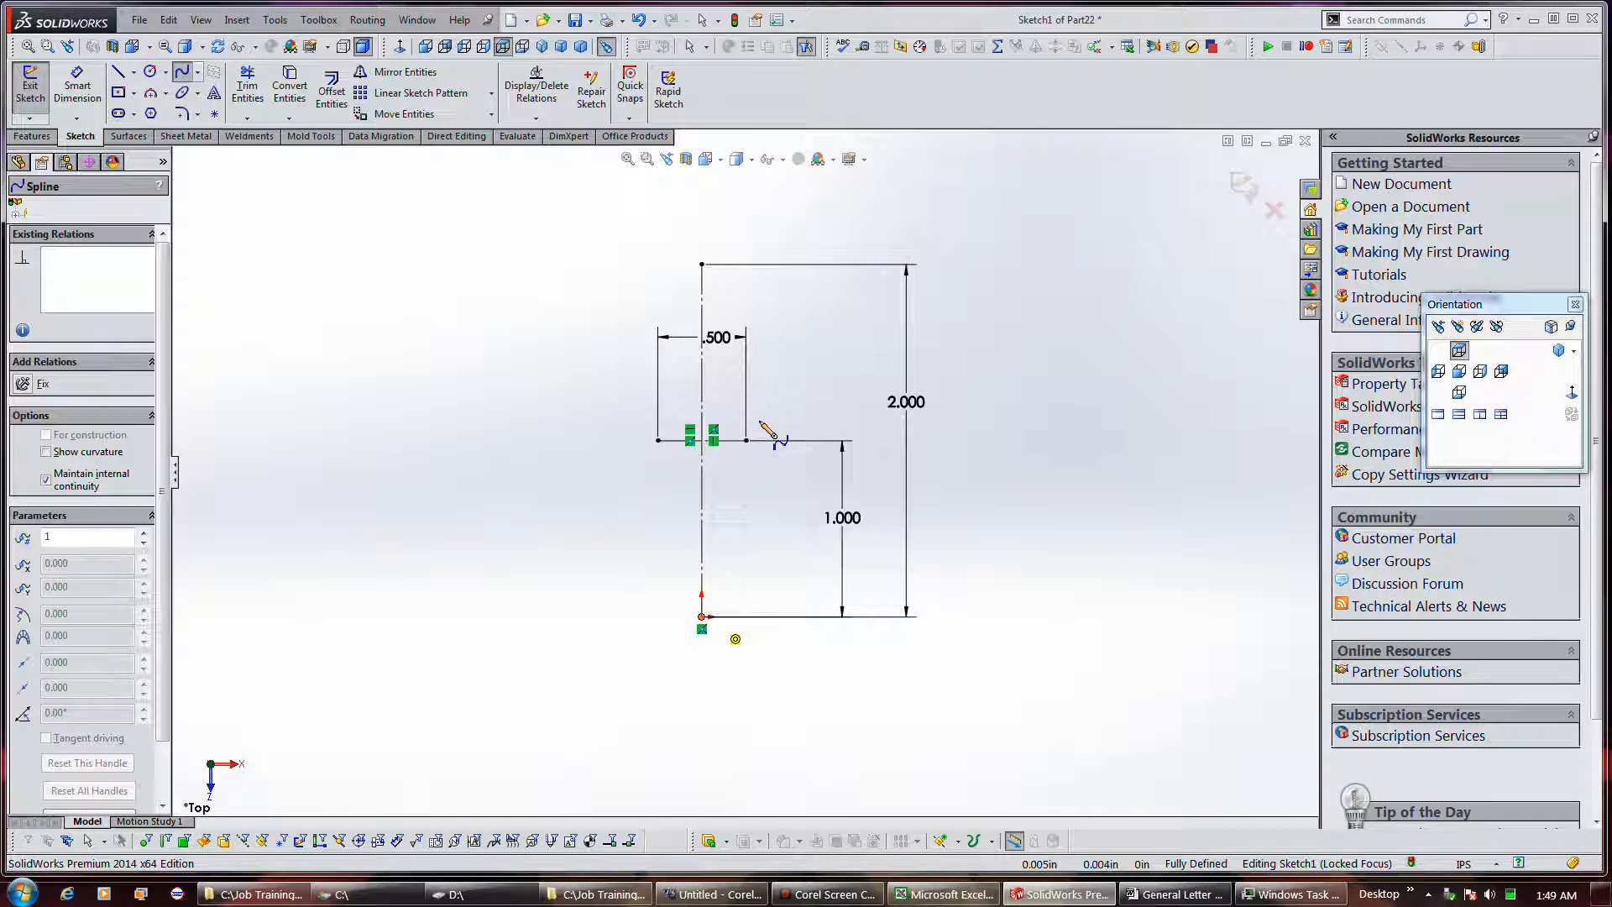
{"action": "left_click", "coordinate": [745, 440]}
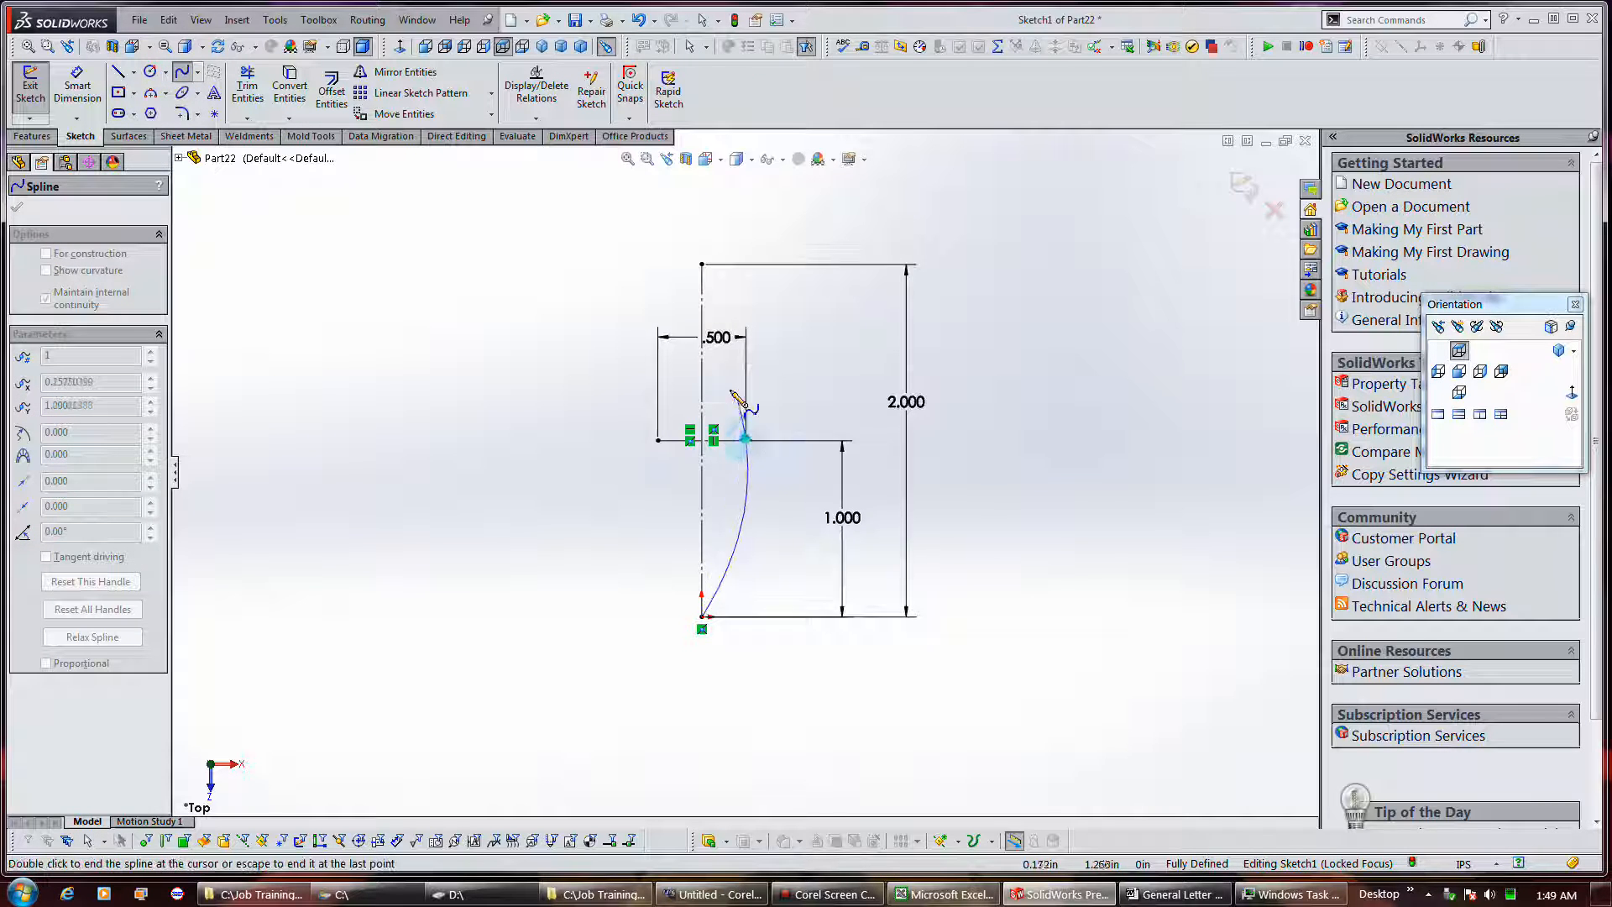
{"action": "left_click", "coordinate": [702, 267]}
{"action": "left_click", "coordinate": [658, 440]}
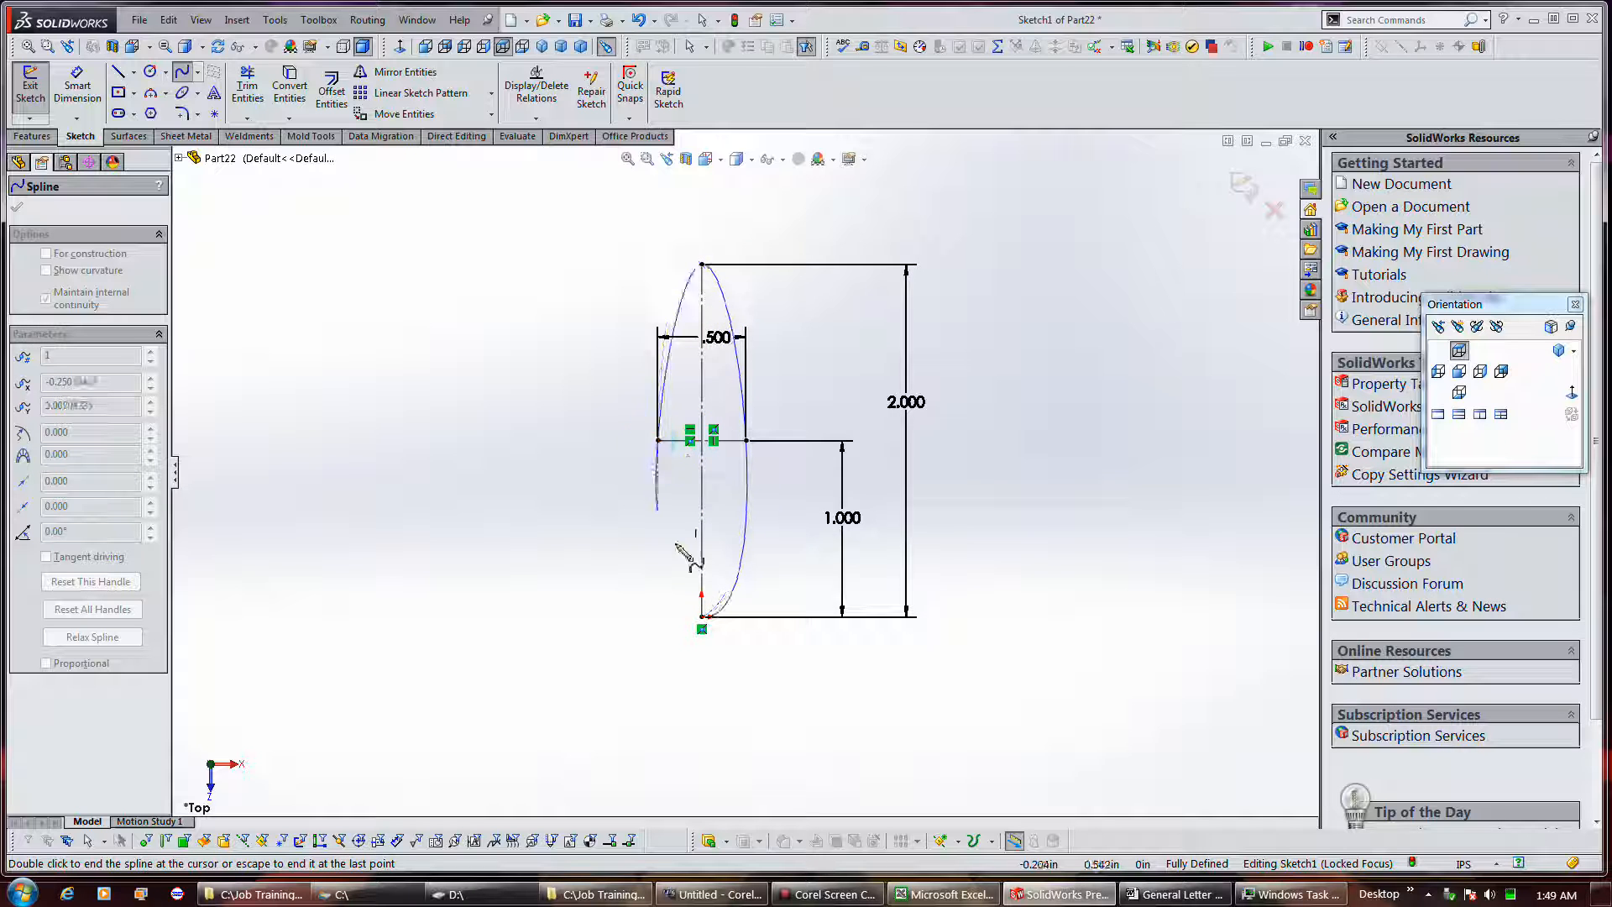
{"action": "left_click", "coordinate": [701, 617]}
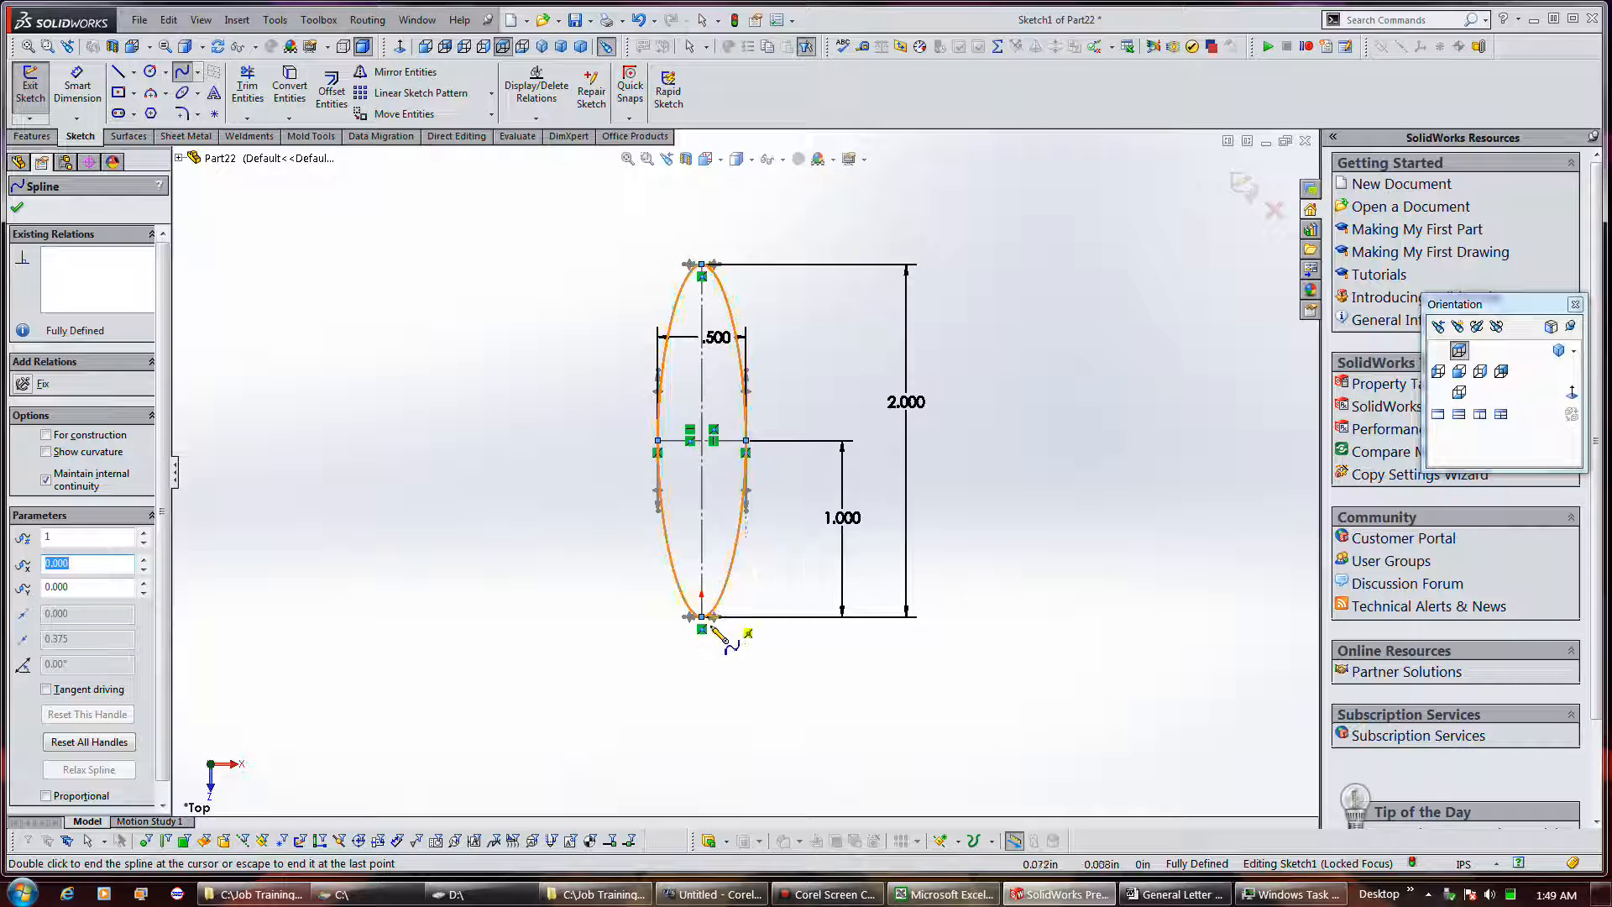
Step: Inspect the redrawn closed spline around the origin and leave the Spline command
{"action": "scroll", "coordinate": [717, 640], "scroll_direction": "down", "scroll_amount": 5}
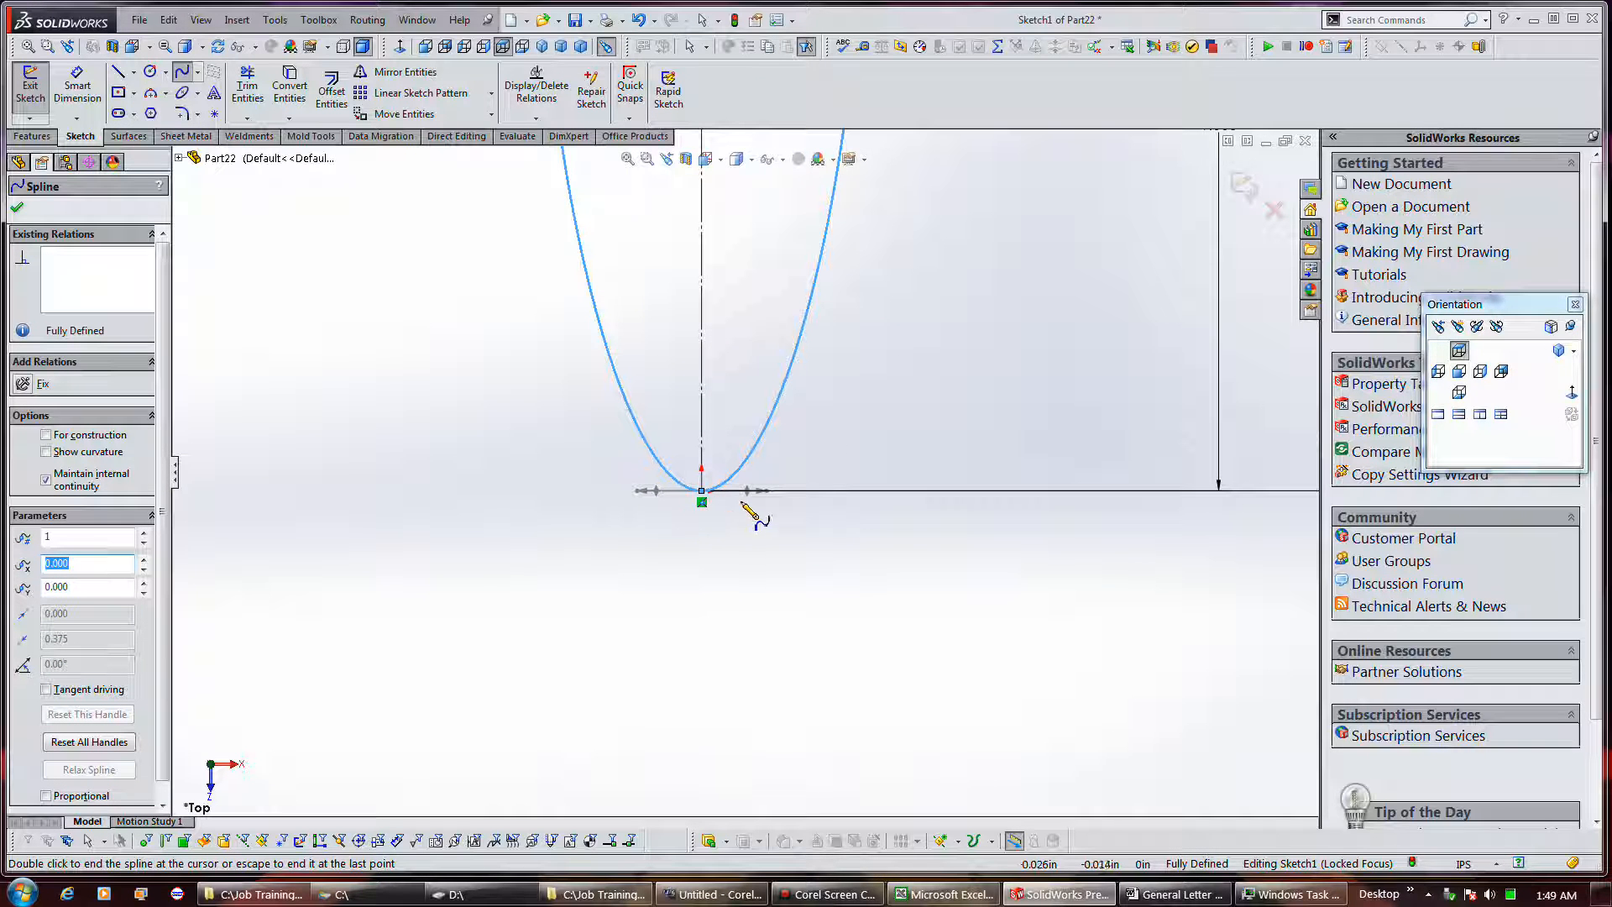
{"action": "scroll", "coordinate": [726, 663], "scroll_direction": "up", "scroll_amount": 3}
{"action": "scroll", "coordinate": [787, 790], "scroll_direction": "up", "scroll_amount": 2}
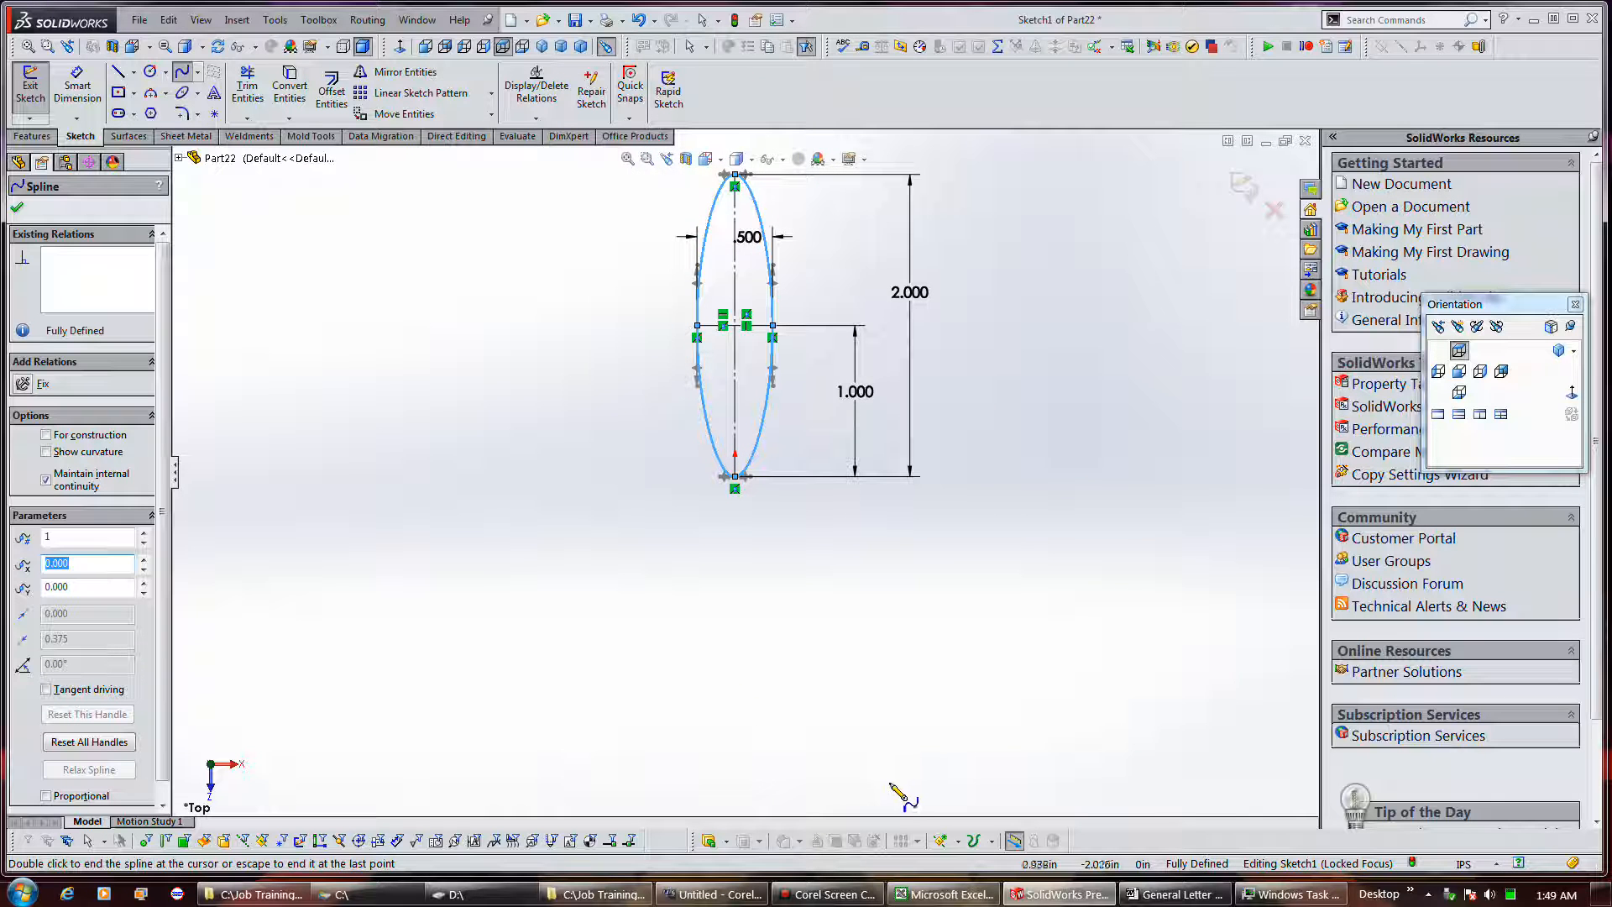
{"action": "scroll", "coordinate": [854, 706], "scroll_direction": "up", "scroll_amount": 2}
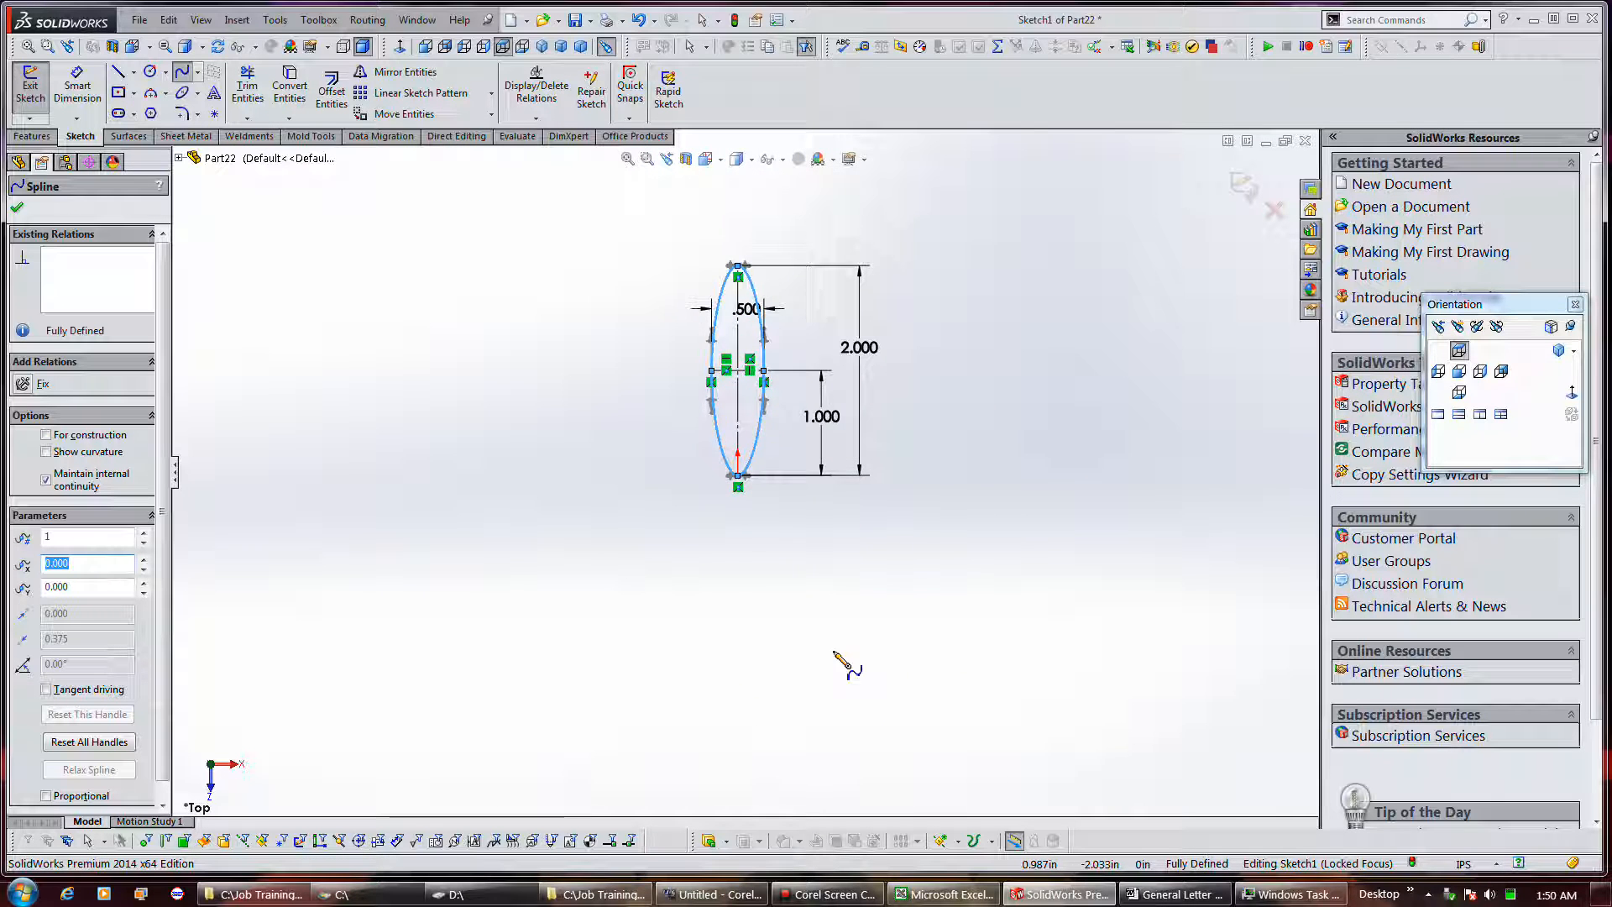
{"action": "scroll", "coordinate": [733, 292], "scroll_direction": "down", "scroll_amount": 4}
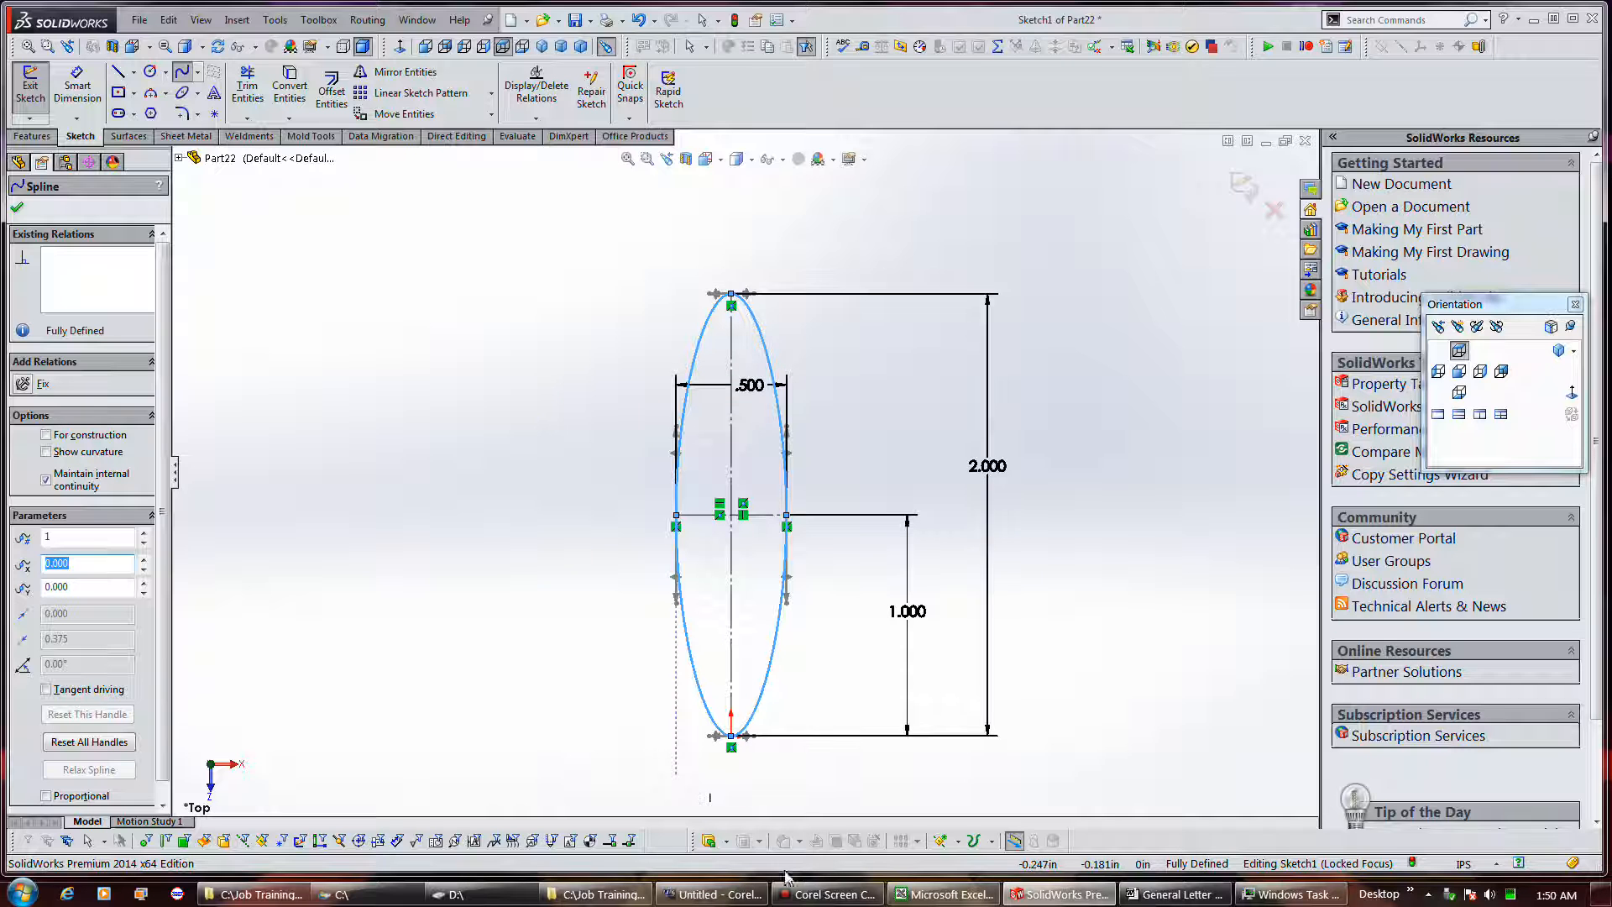
{"action": "right_click", "coordinate": [784, 424]}
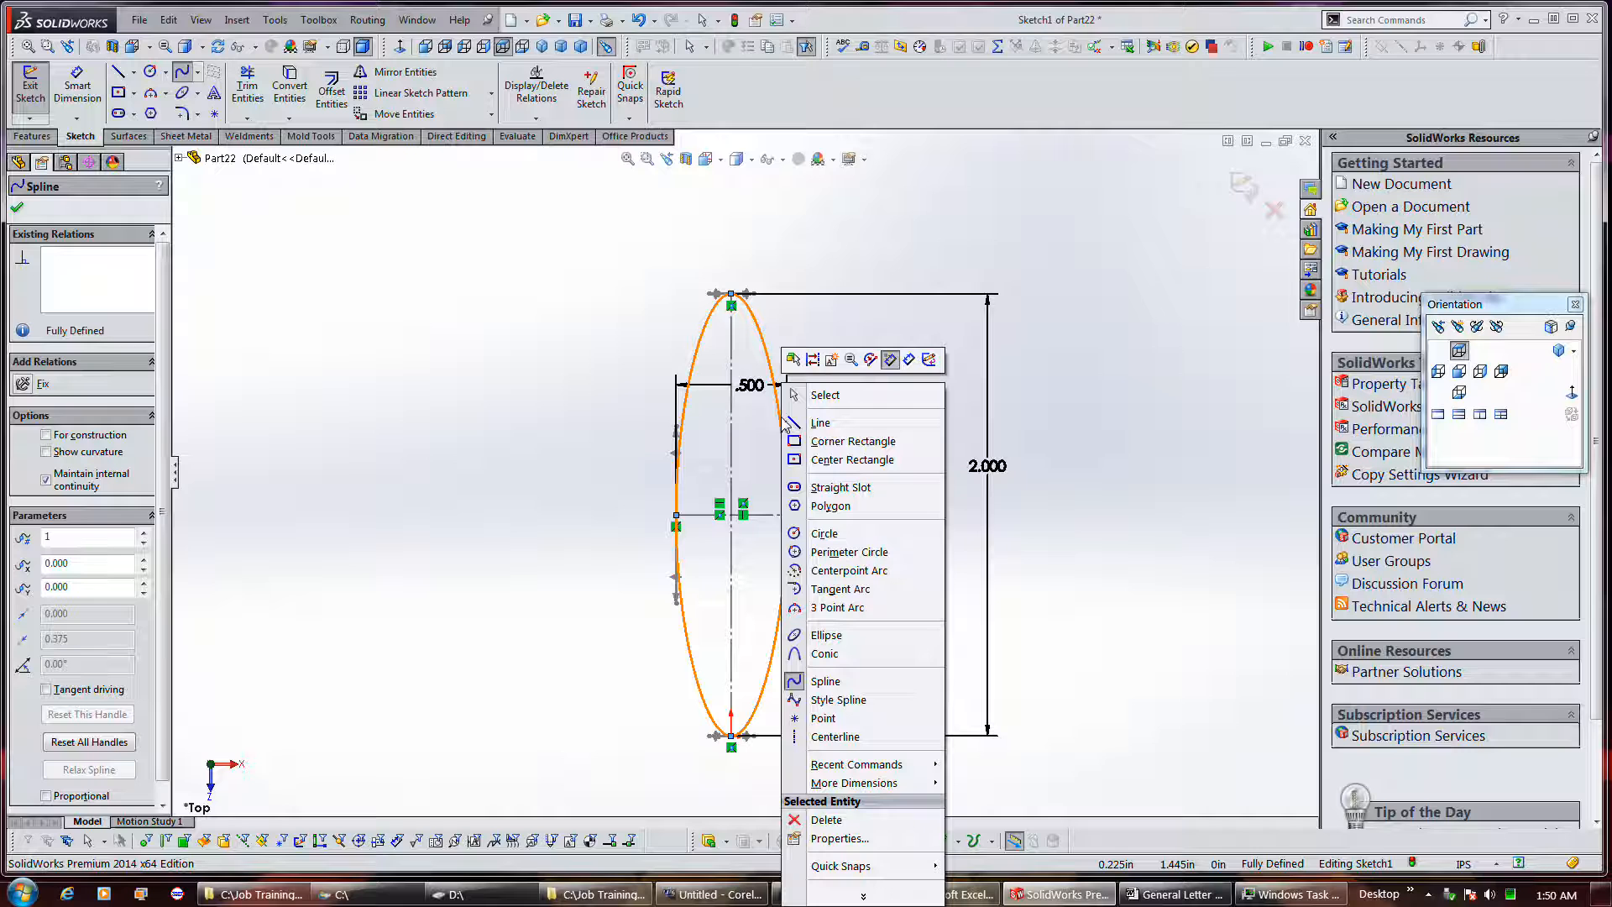
{"action": "left_click", "coordinate": [780, 405]}
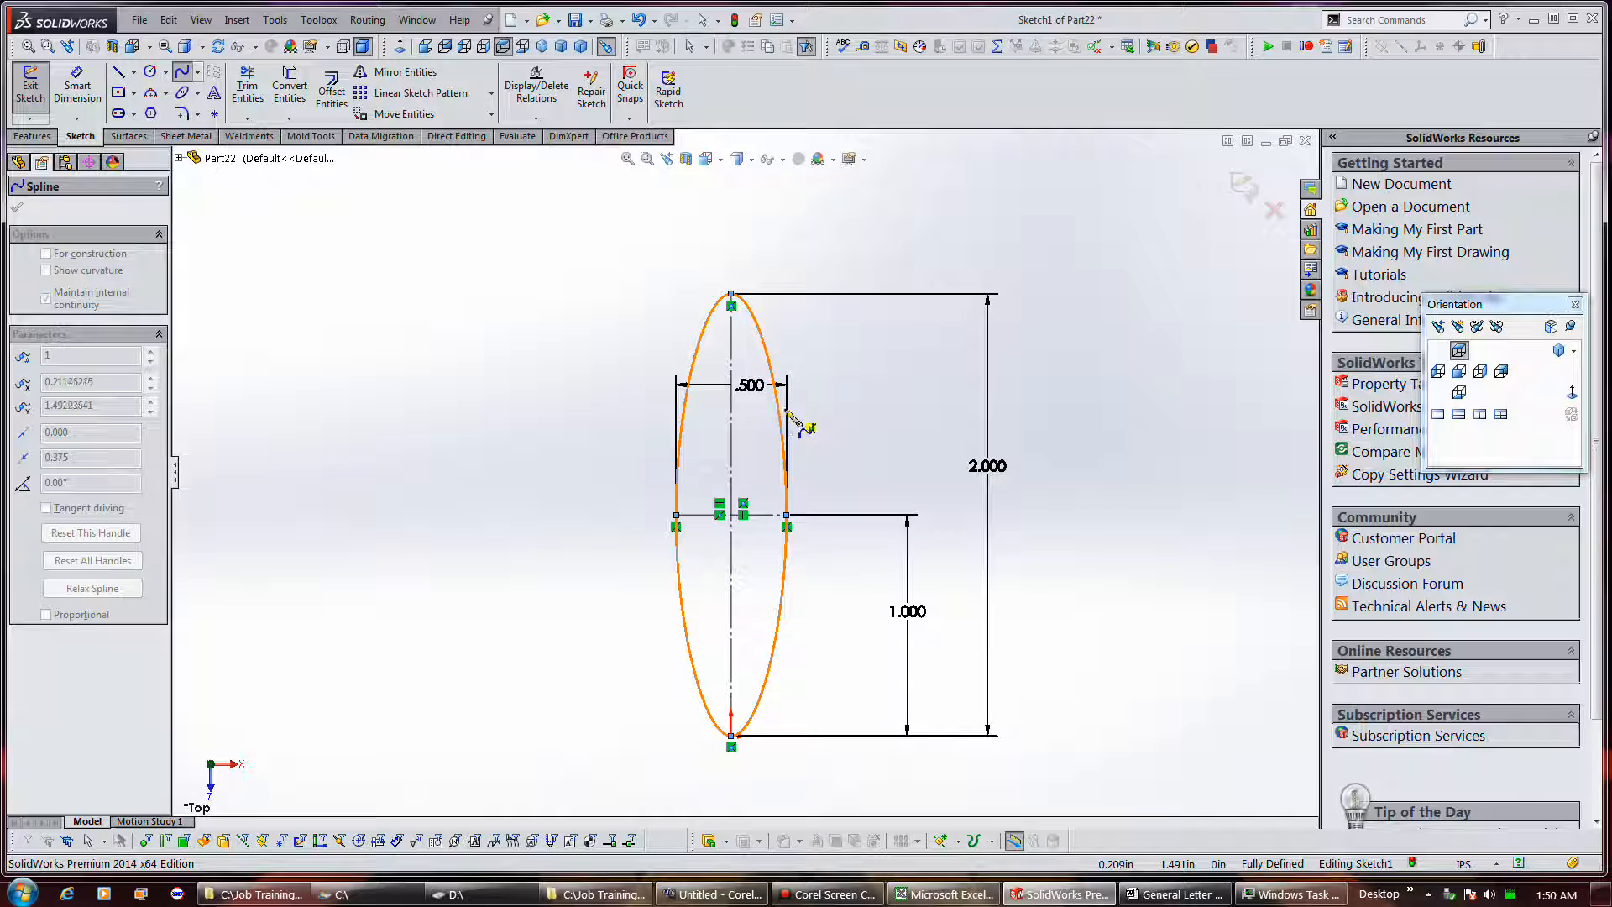
{"action": "key", "text": "Escape"}
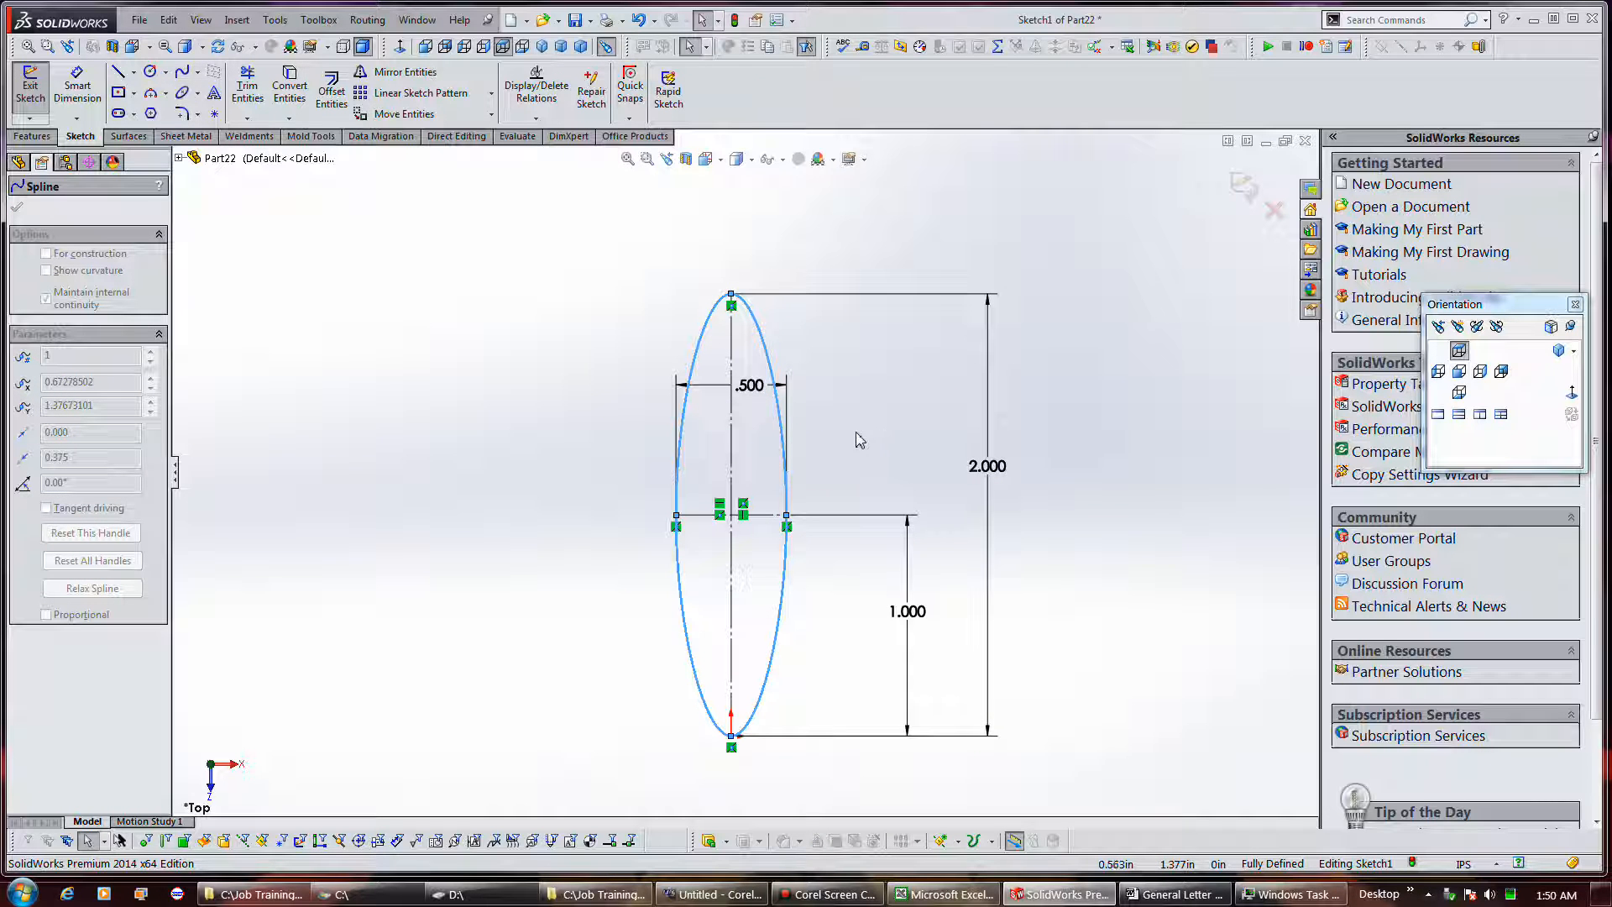
Step: Display the closed spline's control polygon and check the parameters of its uppermost vertex
{"action": "right_click", "coordinate": [779, 414]}
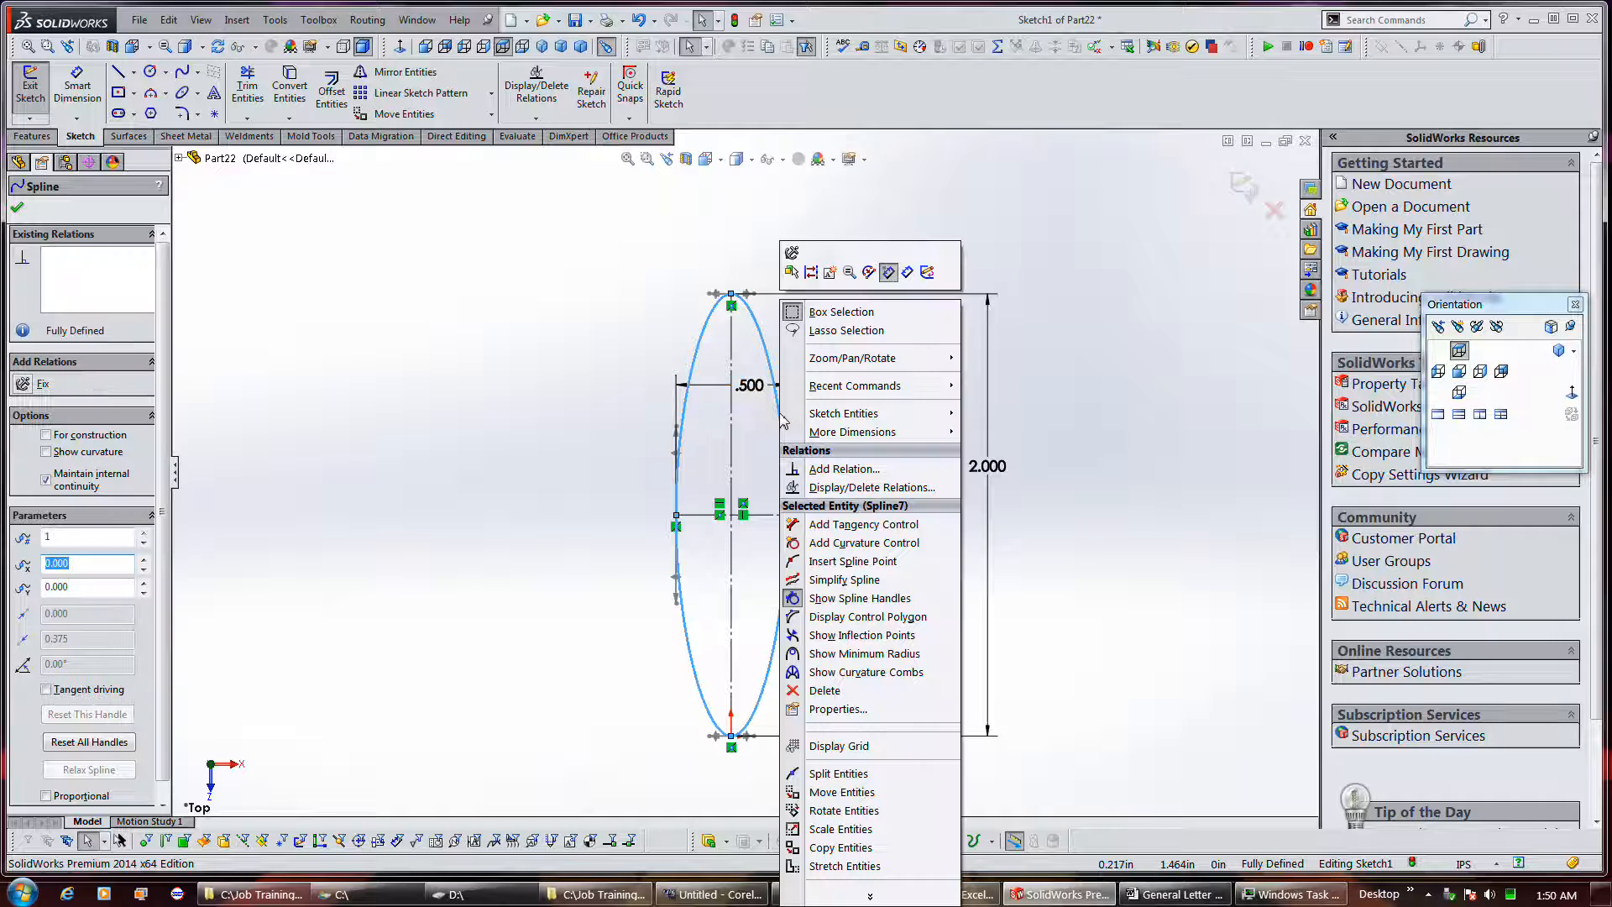
{"action": "left_click", "coordinate": [873, 617]}
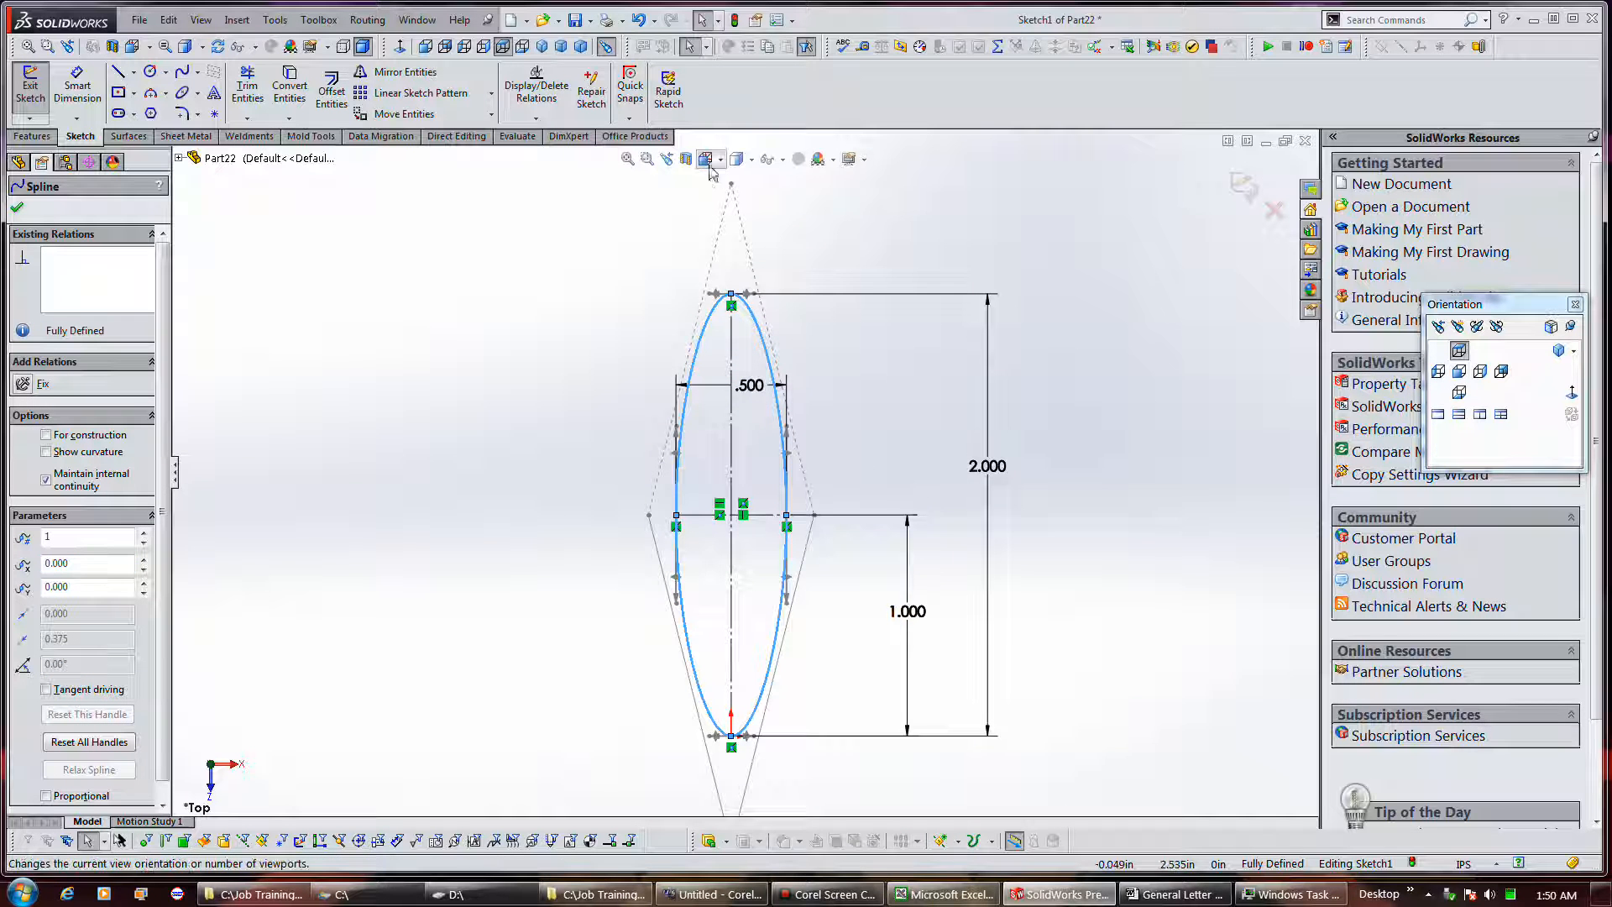
{"action": "left_click", "coordinate": [738, 208]}
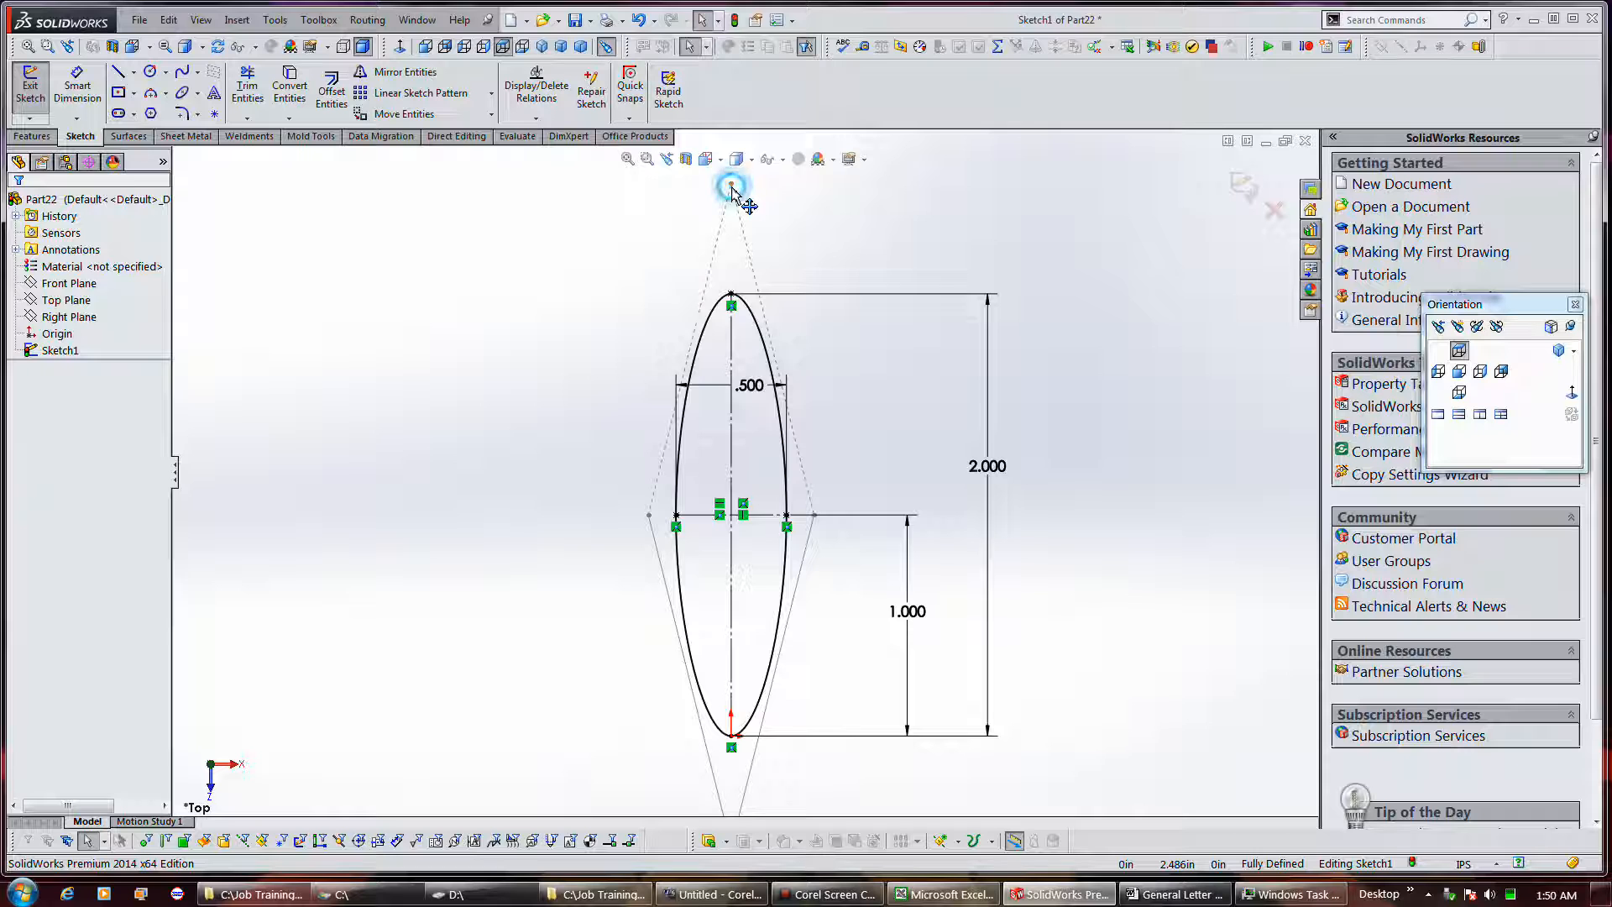
{"action": "left_click", "coordinate": [732, 185]}
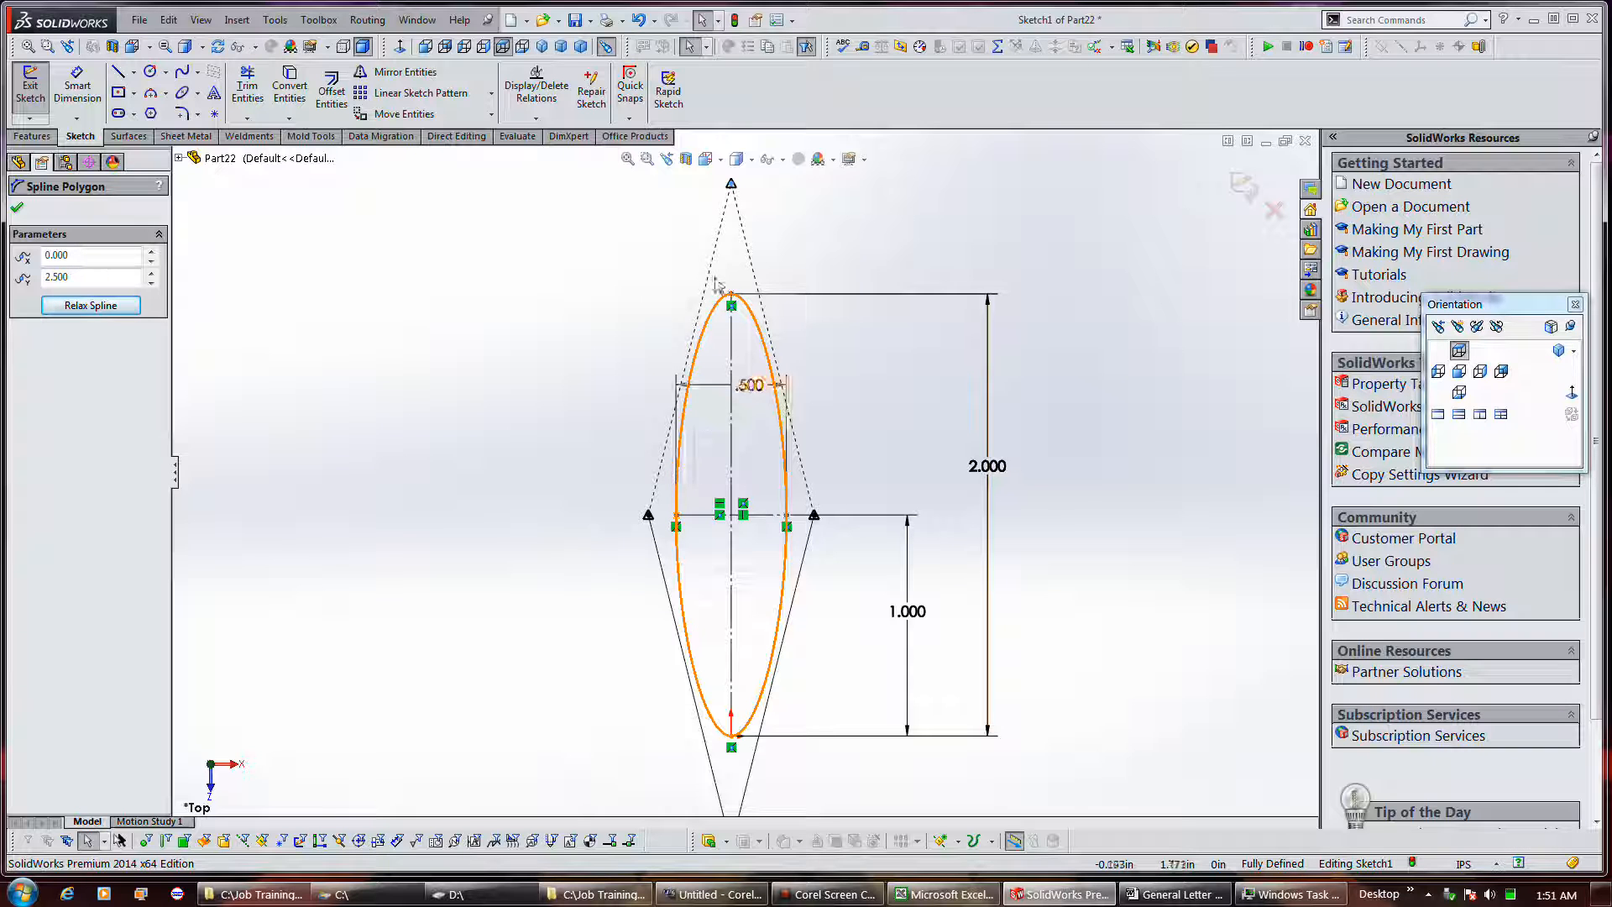
{"action": "left_click", "coordinate": [827, 277]}
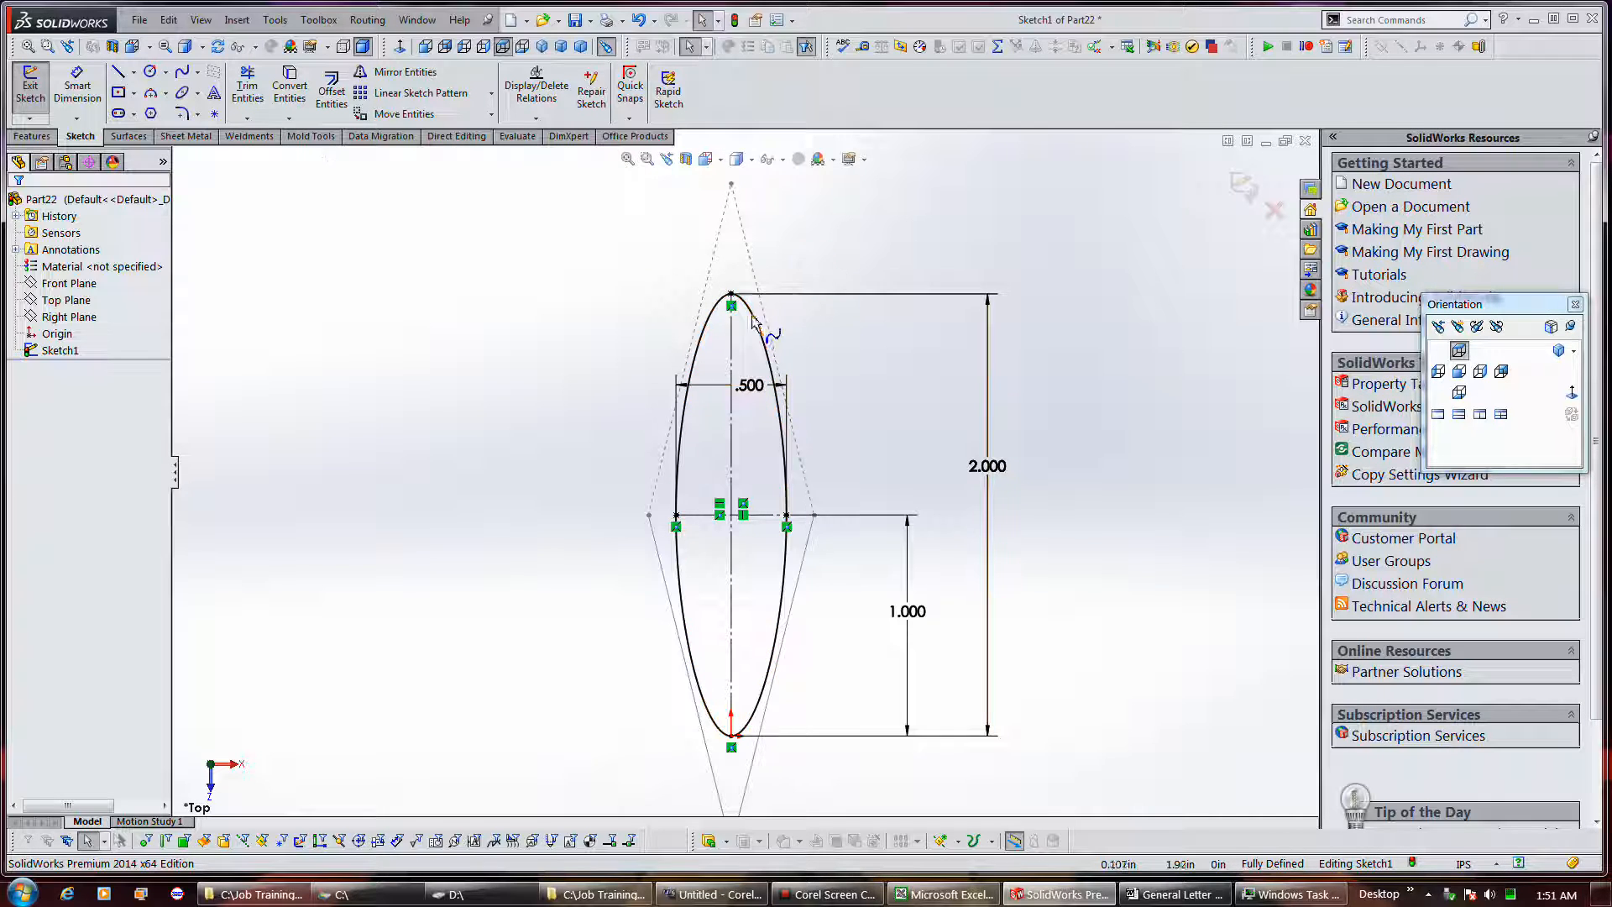
Step: Try reshaping the closed spline with the tangent handle at its top point, and undo the change
{"action": "left_click", "coordinate": [742, 300]}
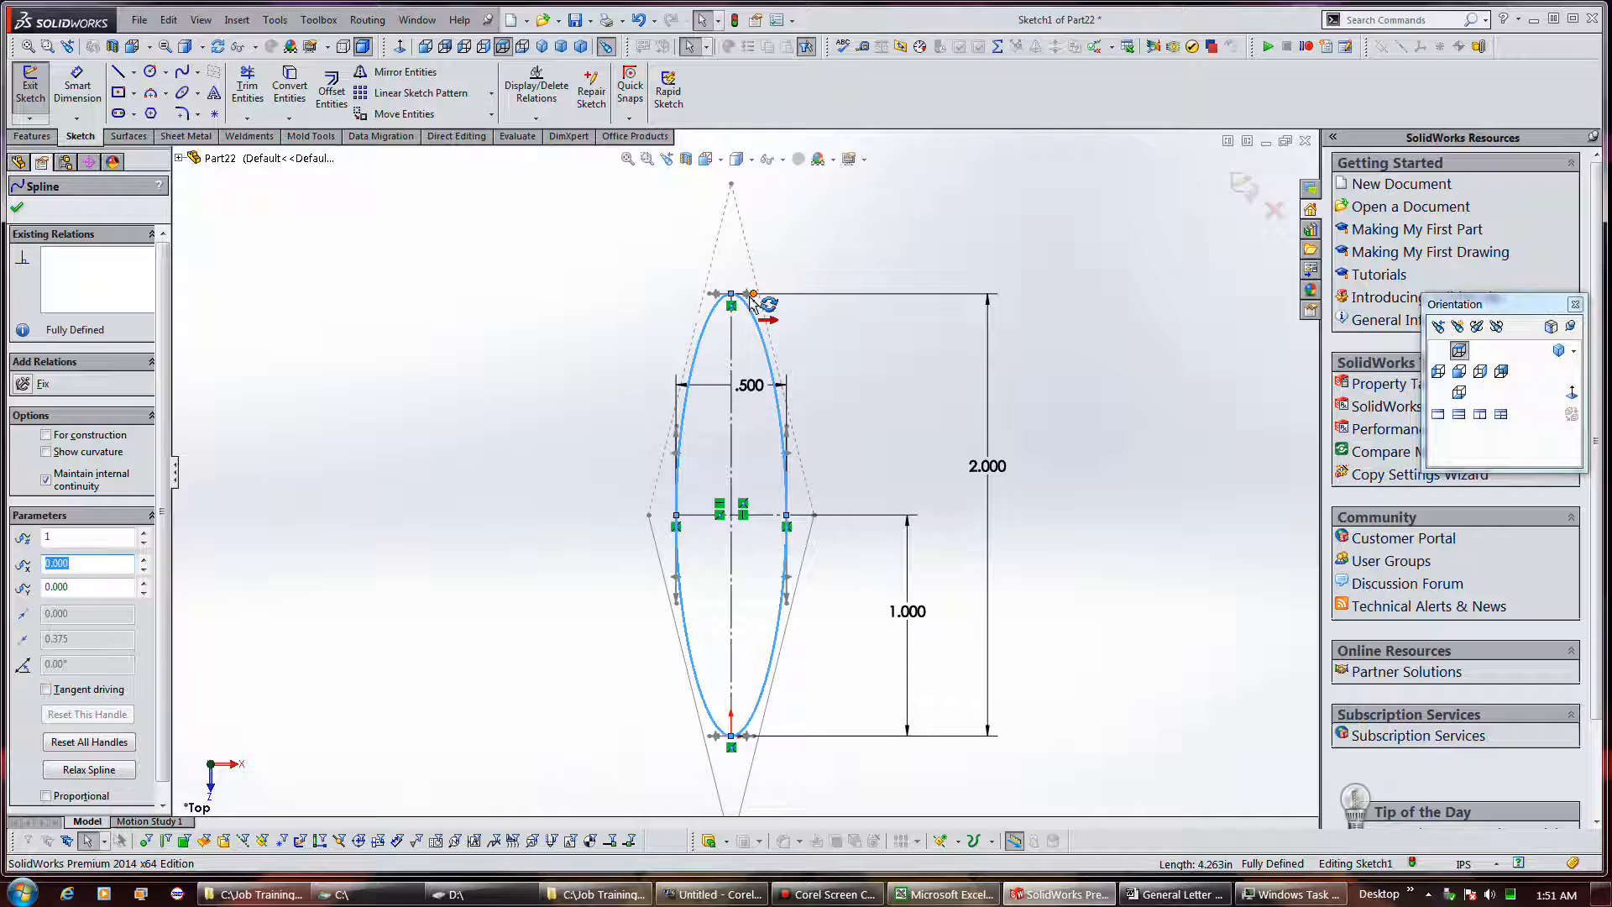
{"action": "left_click_drag", "start_coordinate": [753, 300], "coordinate": [715, 294]}
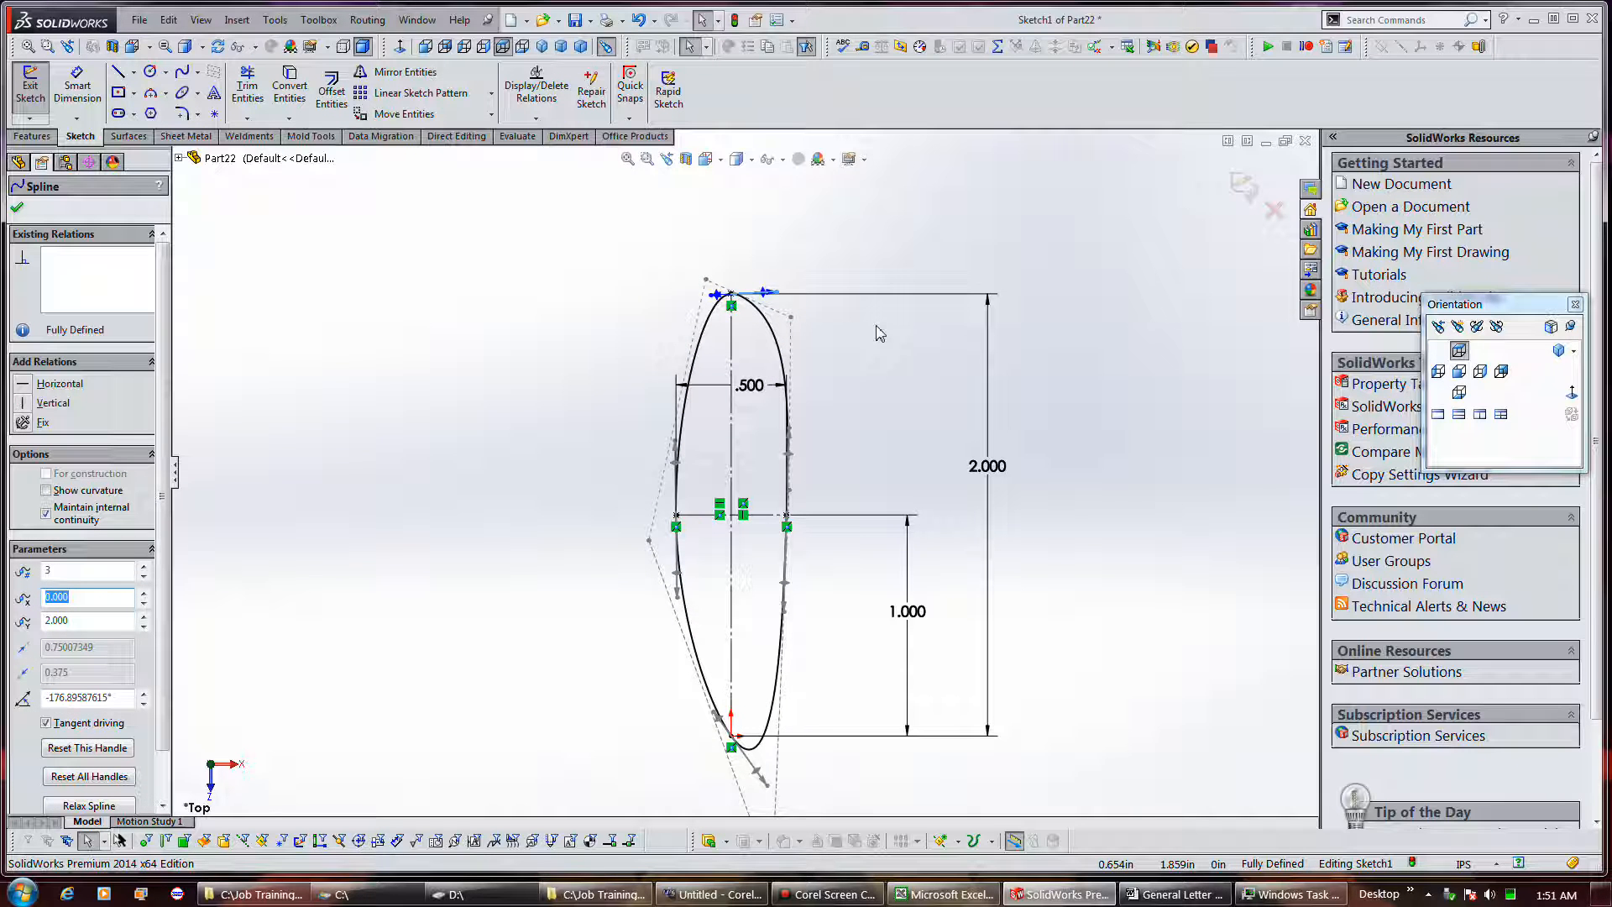
{"action": "key", "text": "ctrl+z"}
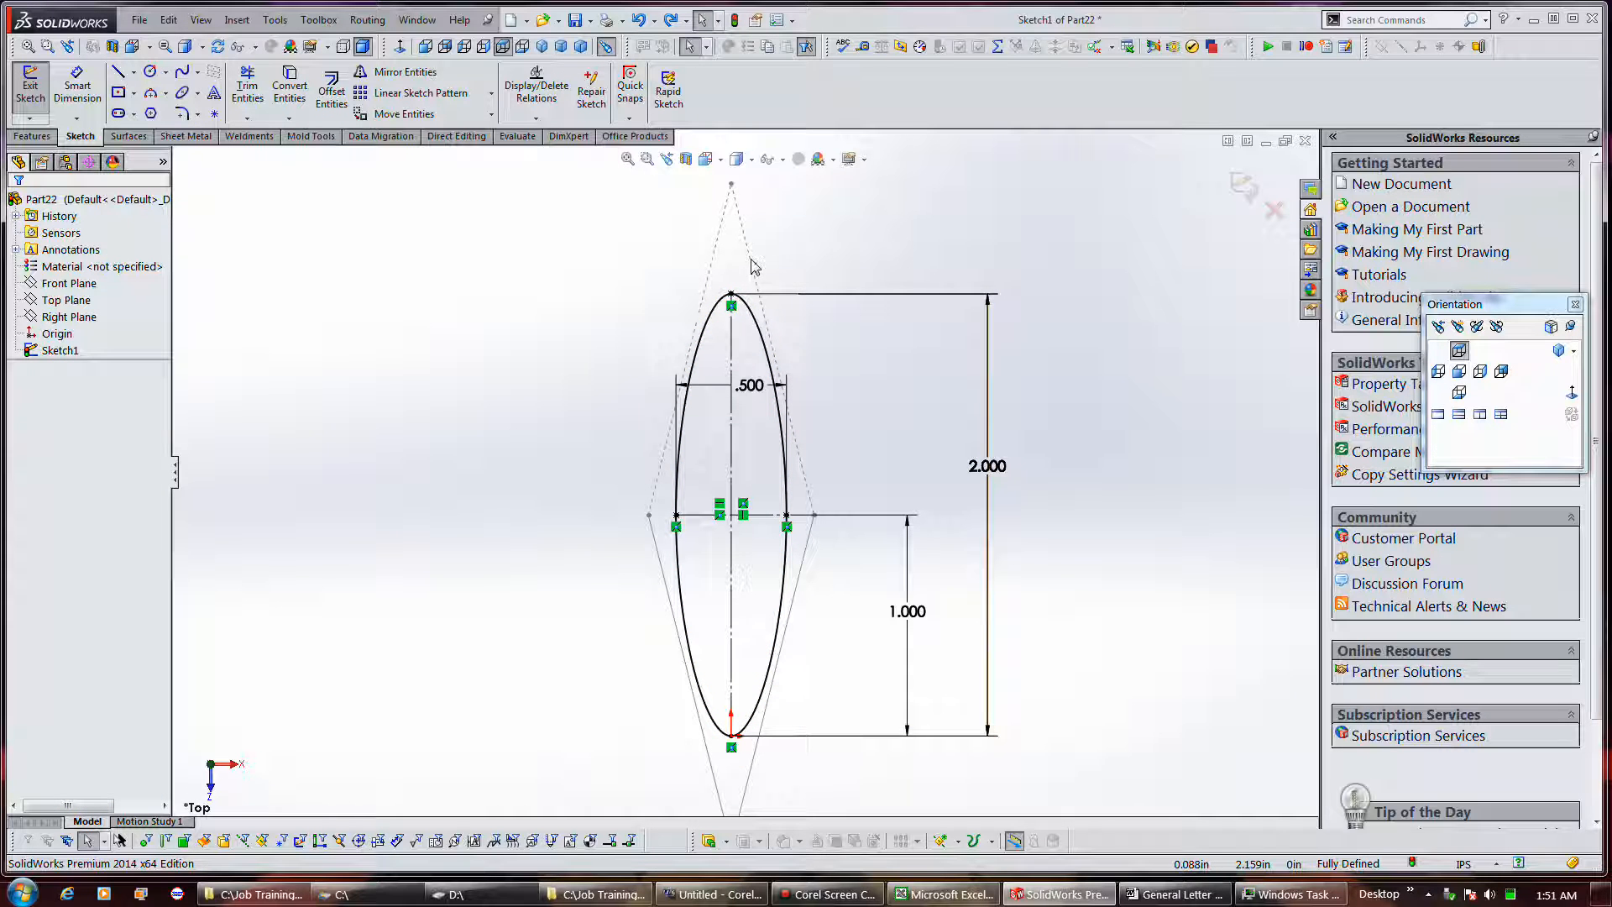
Step: Recheck the uppermost control polygon vertex and hide the closed spline's control polygon
{"action": "left_click", "coordinate": [731, 185]}
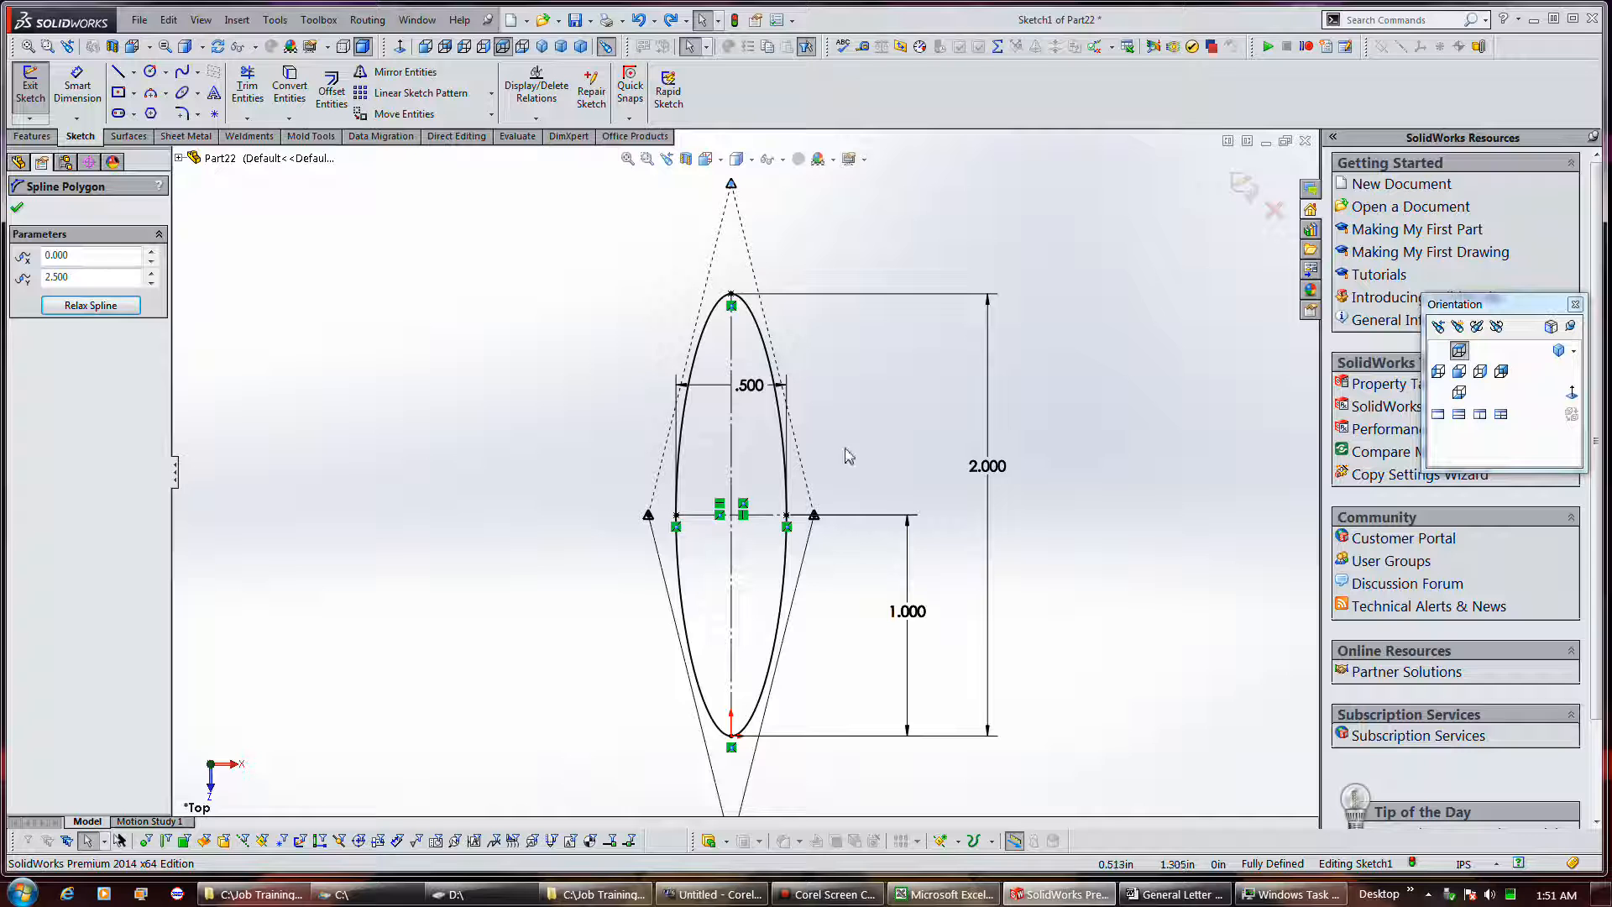
{"action": "right_click", "coordinate": [767, 359]}
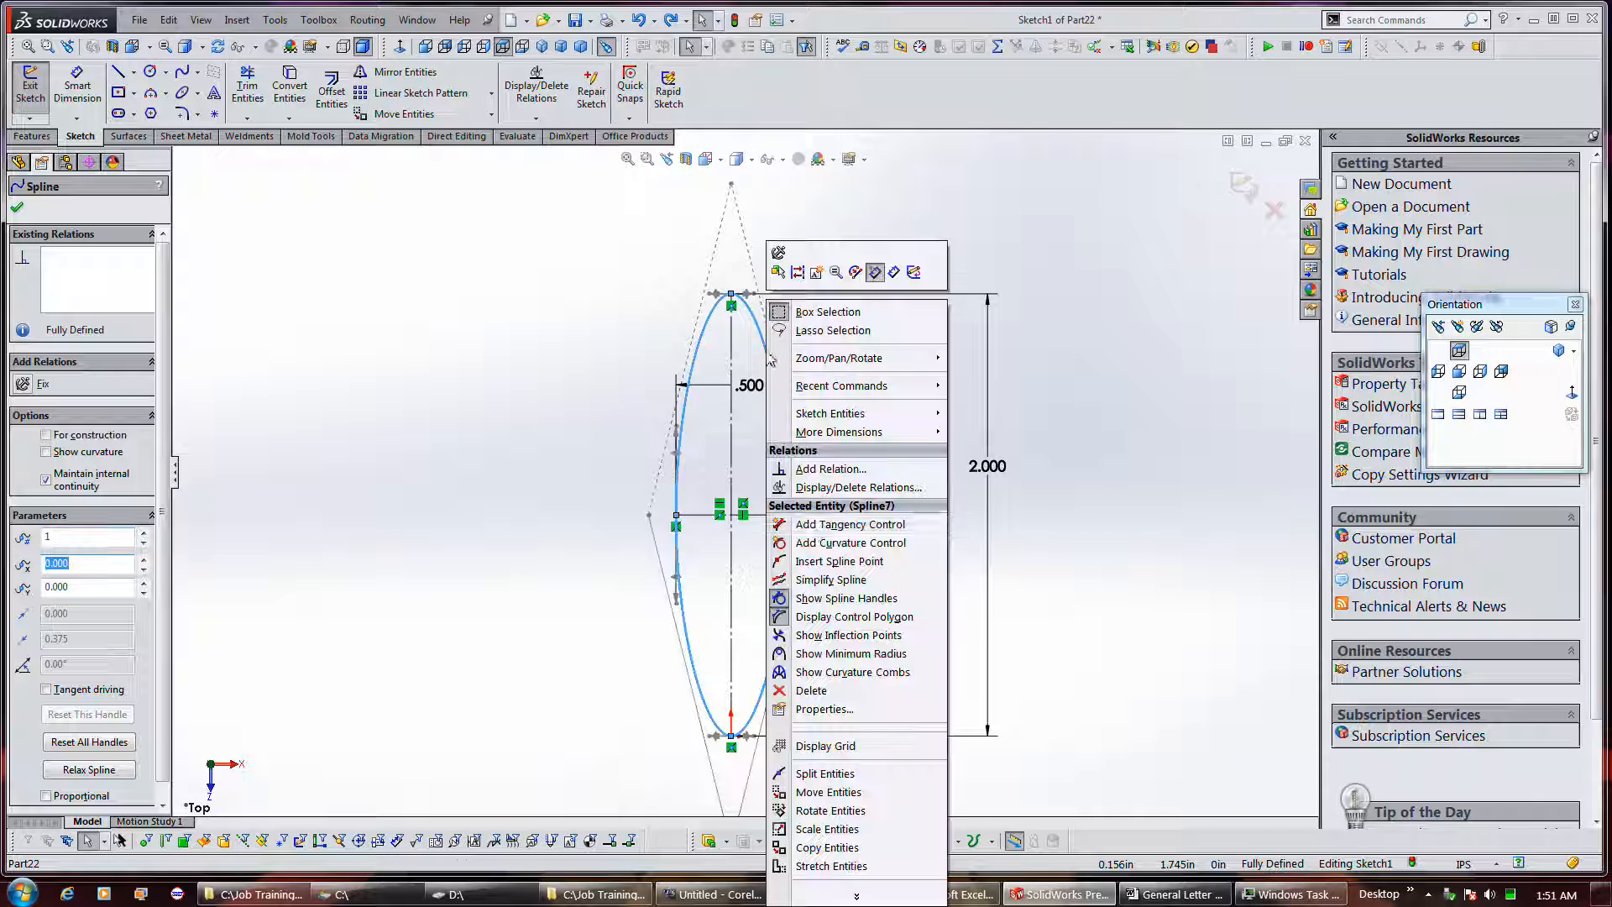
{"action": "left_click", "coordinate": [847, 616]}
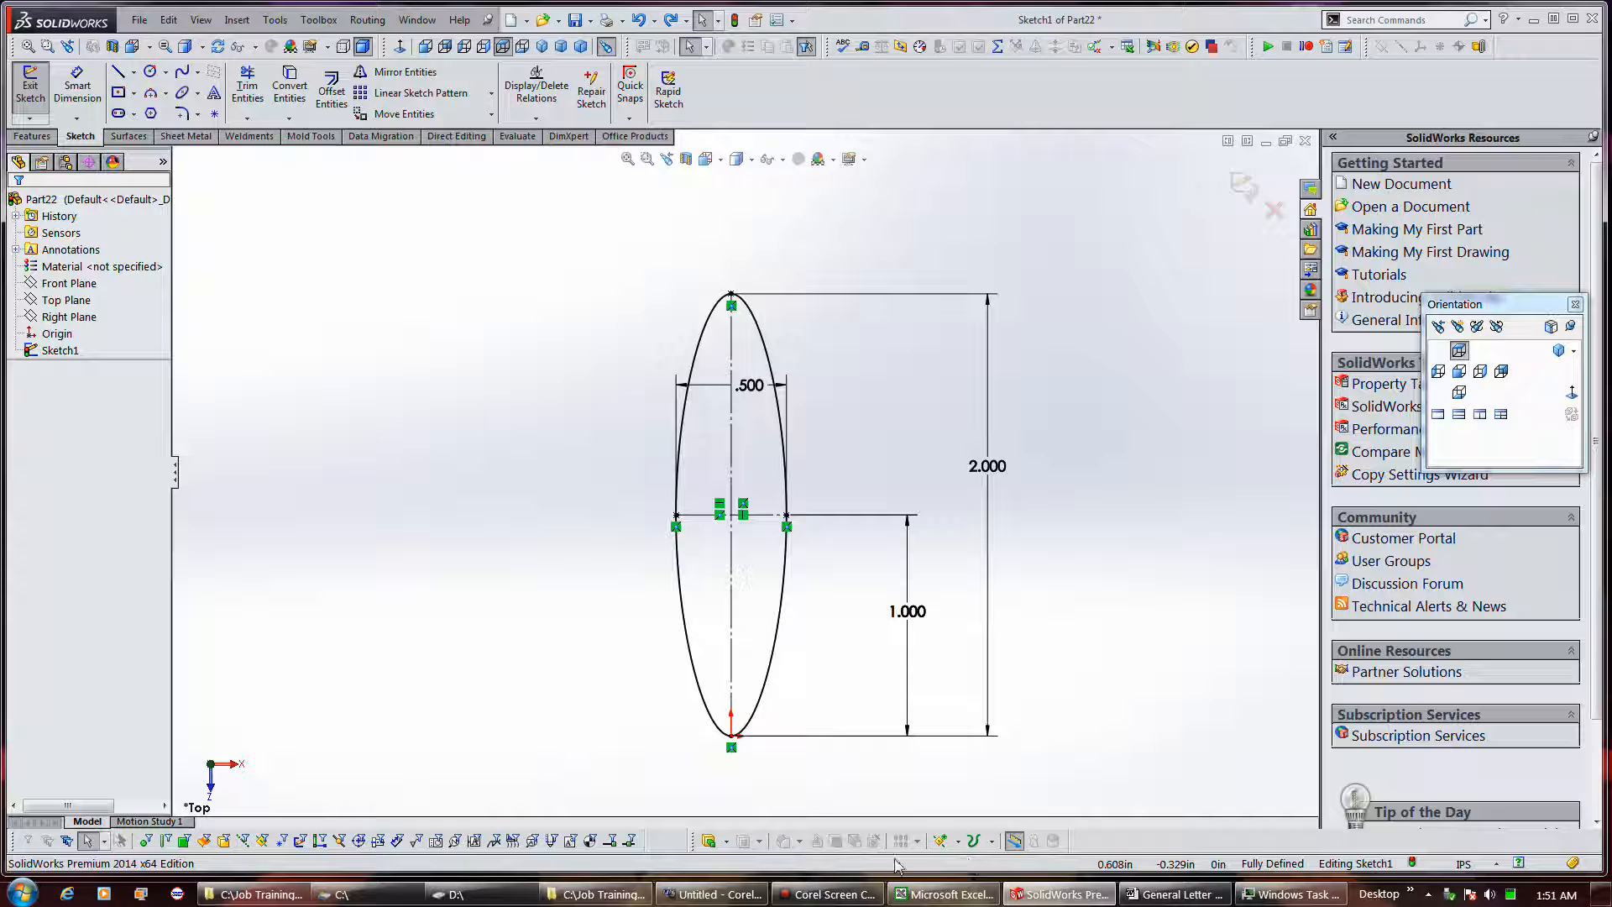
Step: Exit the closed spline sketch and save the part as Spline Frame
{"action": "mouse_move", "coordinate": [847, 895]}
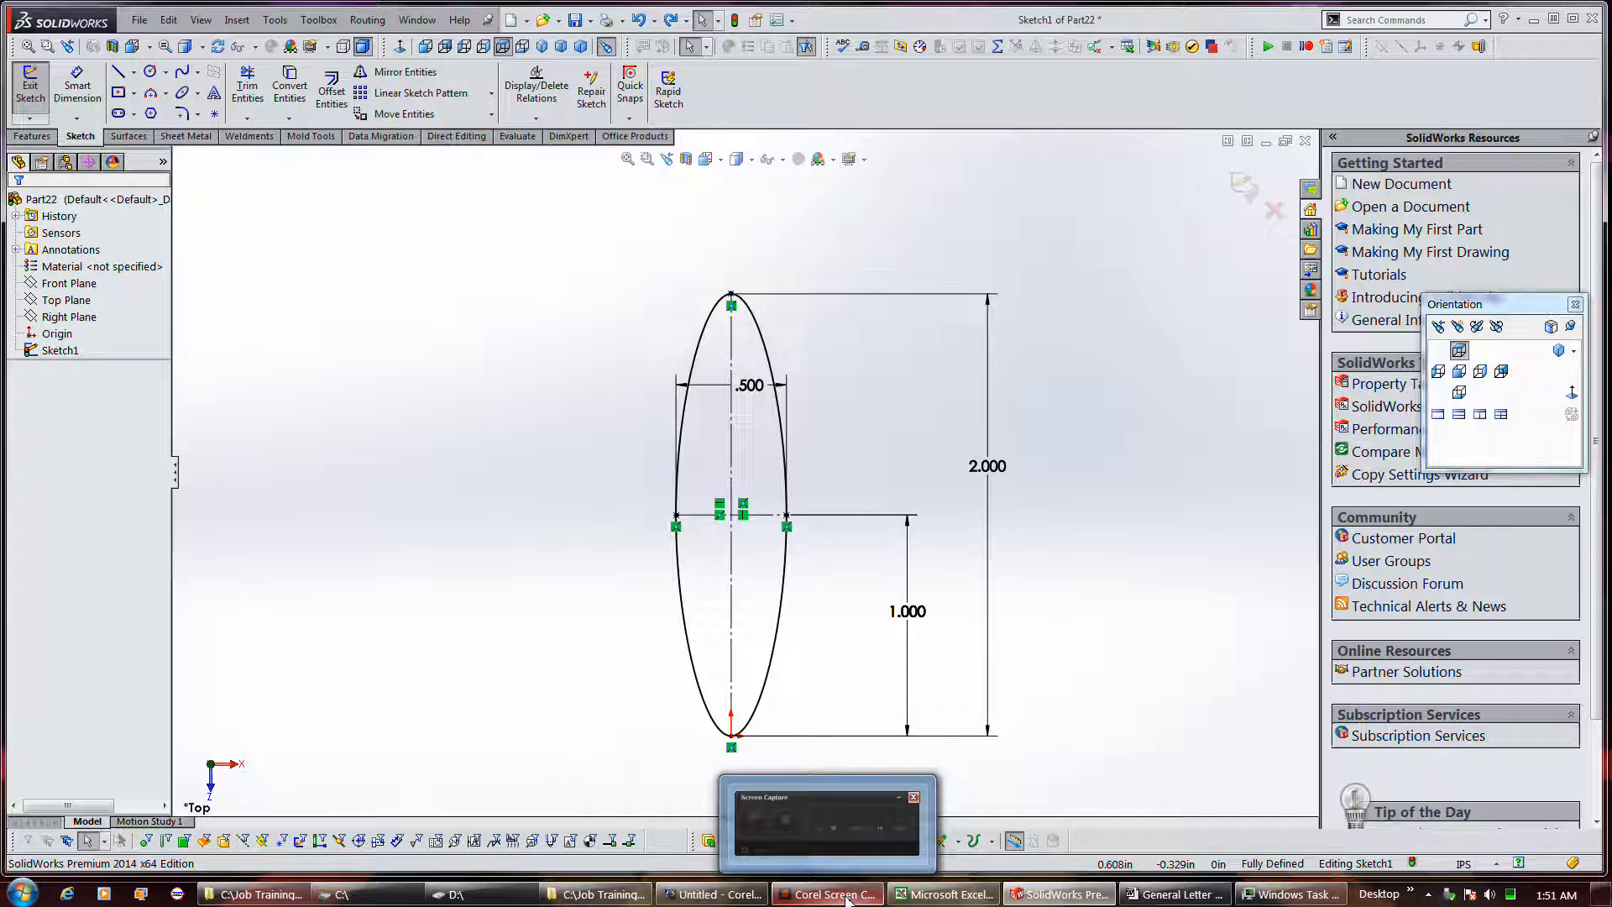
{"action": "left_click", "coordinate": [1242, 183]}
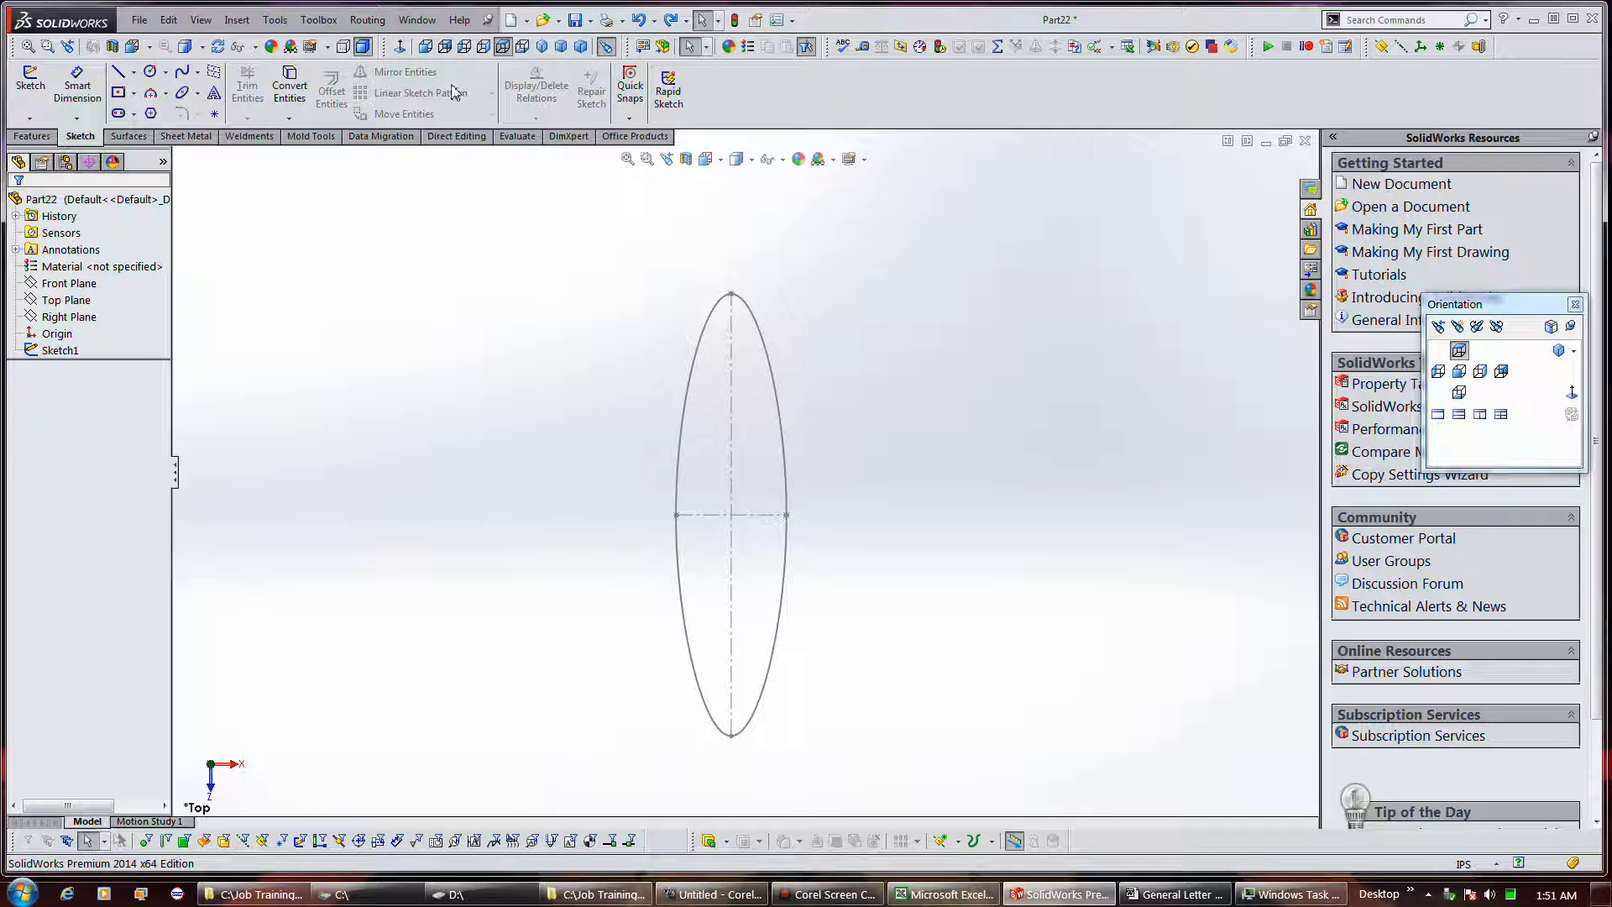
{"action": "left_click", "coordinate": [569, 27]}
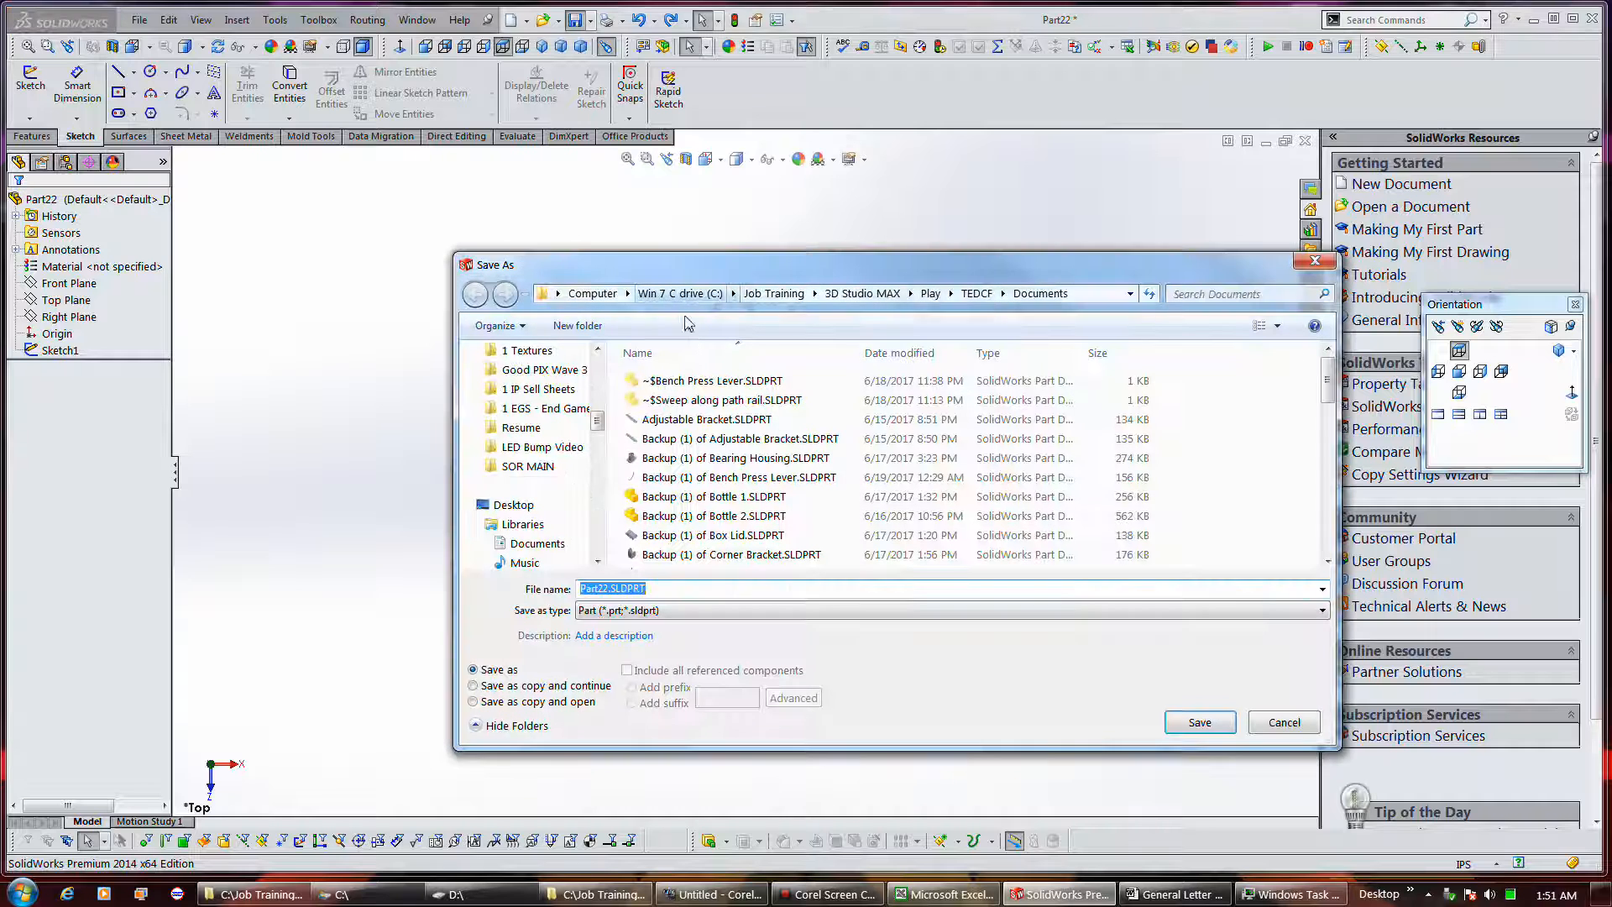
{"action": "type", "text": "S"}
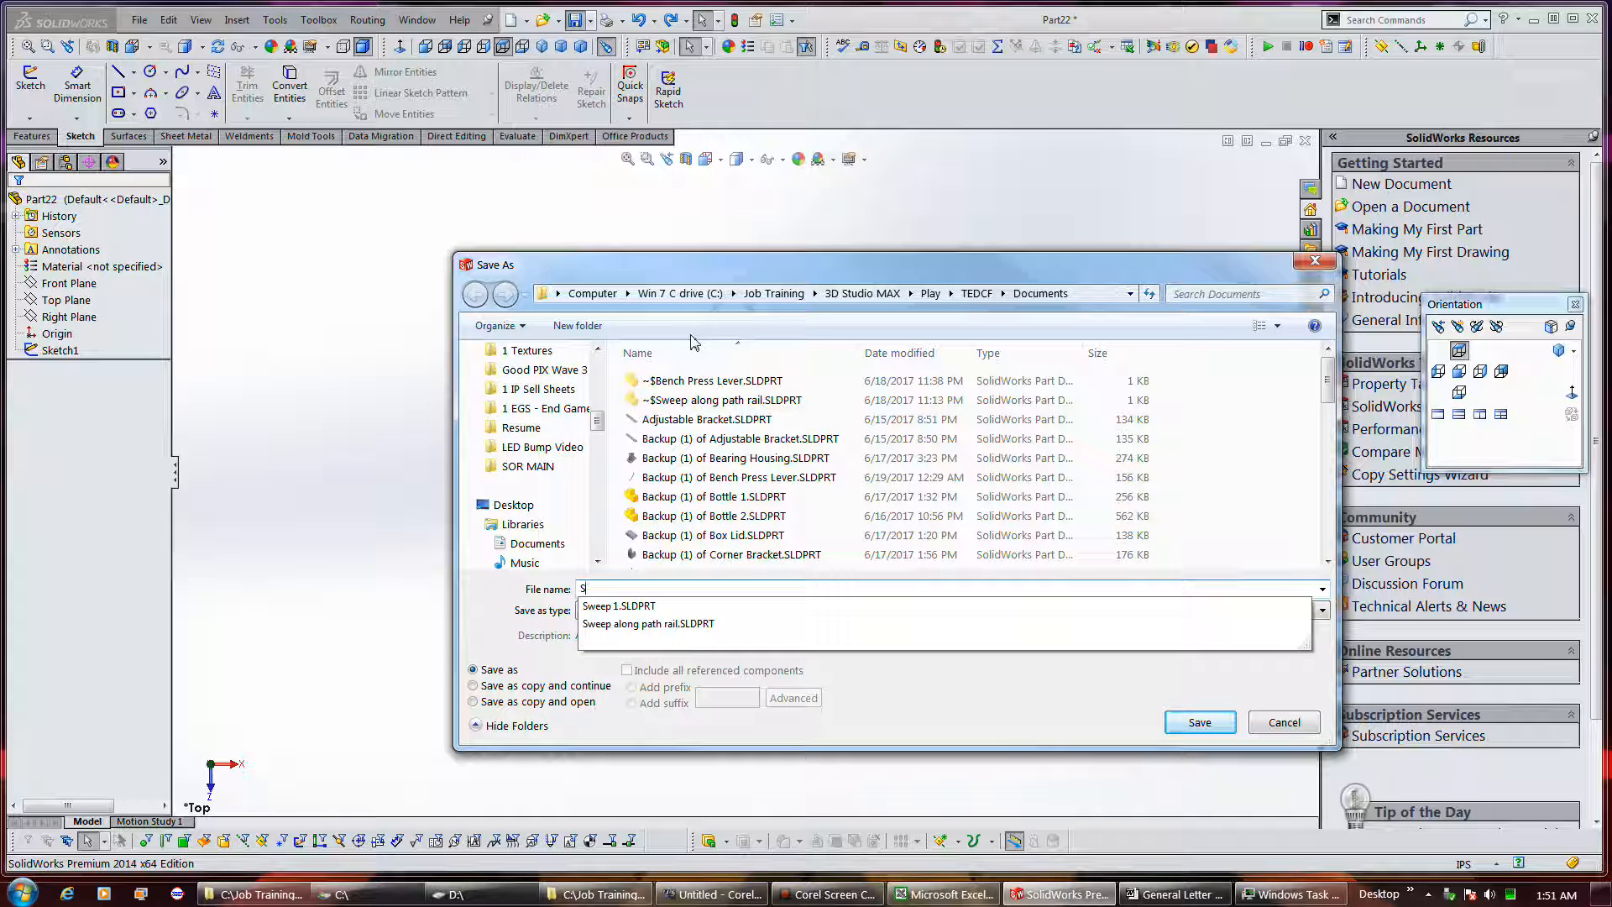
{"action": "type", "text": "pline Frame"}
{"action": "key", "text": "Return"}
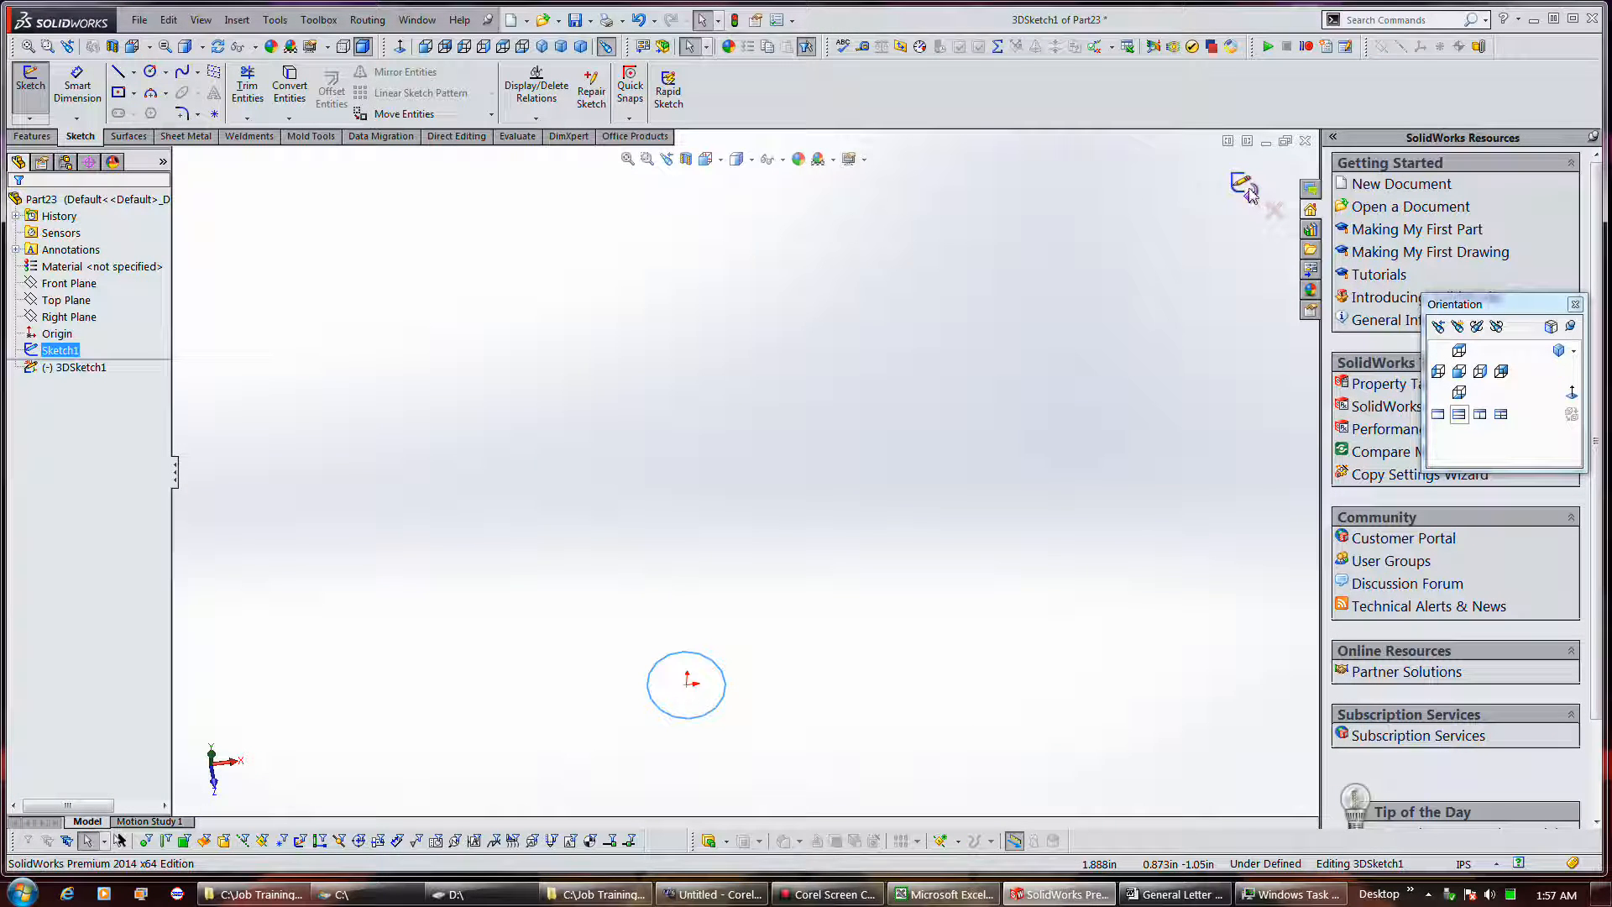
Step: Exit the empty 3D sketch in Part23 and start a new 3D sketch above the circle
{"action": "left_click", "coordinate": [1248, 194]}
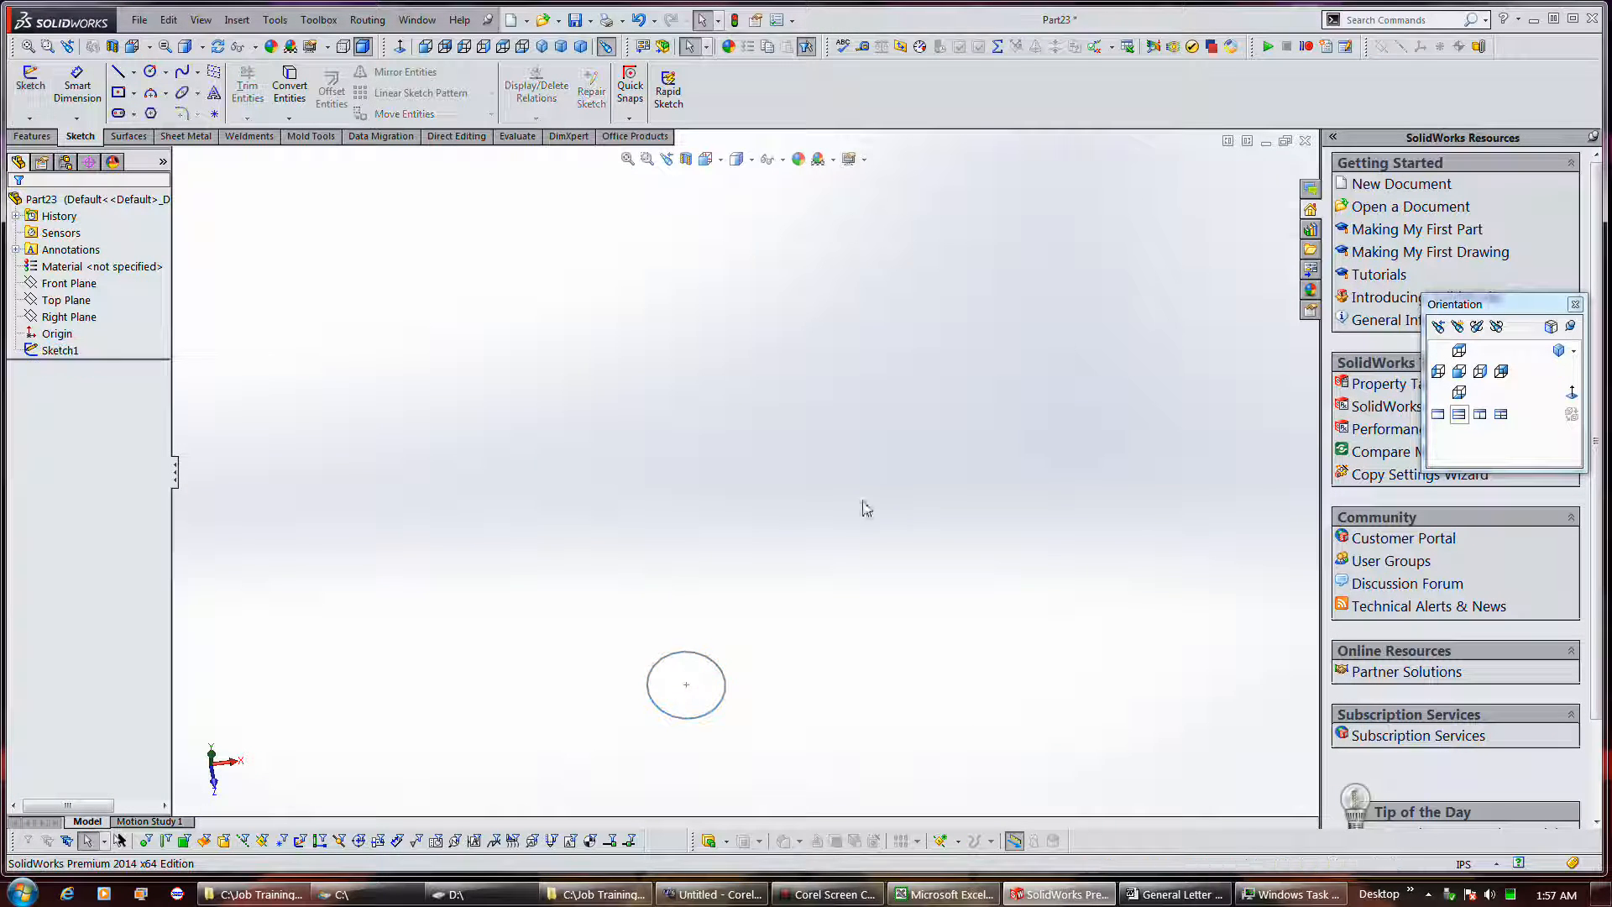
{"action": "middle_click_drag", "start_coordinate": [748, 654], "coordinate": [736, 597]}
{"action": "key", "text": "Escape"}
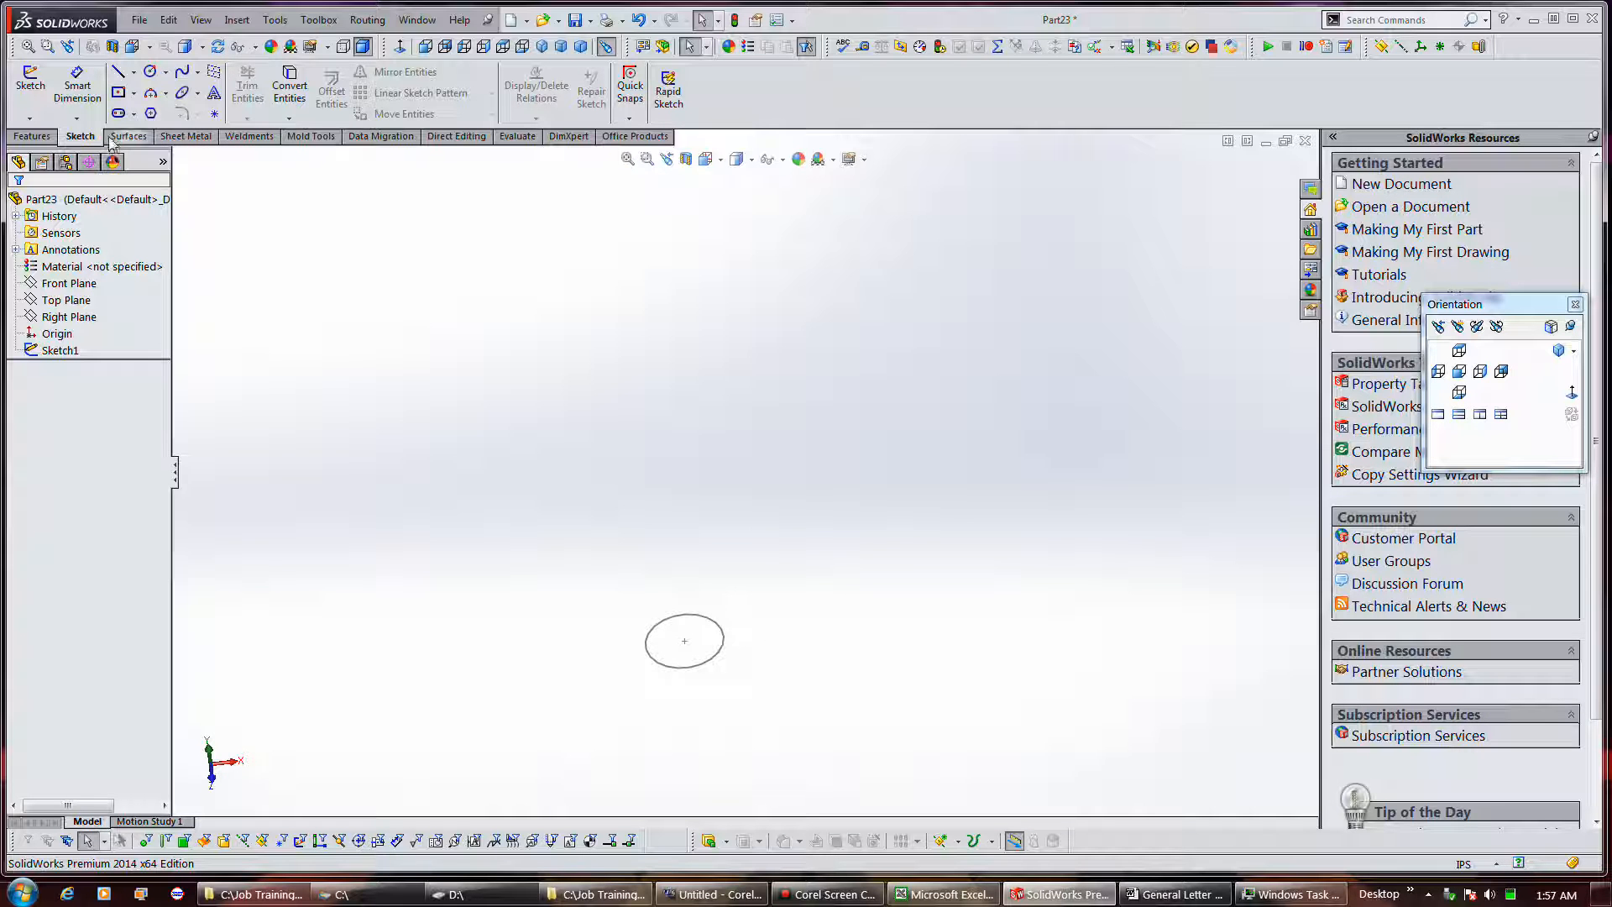
{"action": "left_click", "coordinate": [44, 136]}
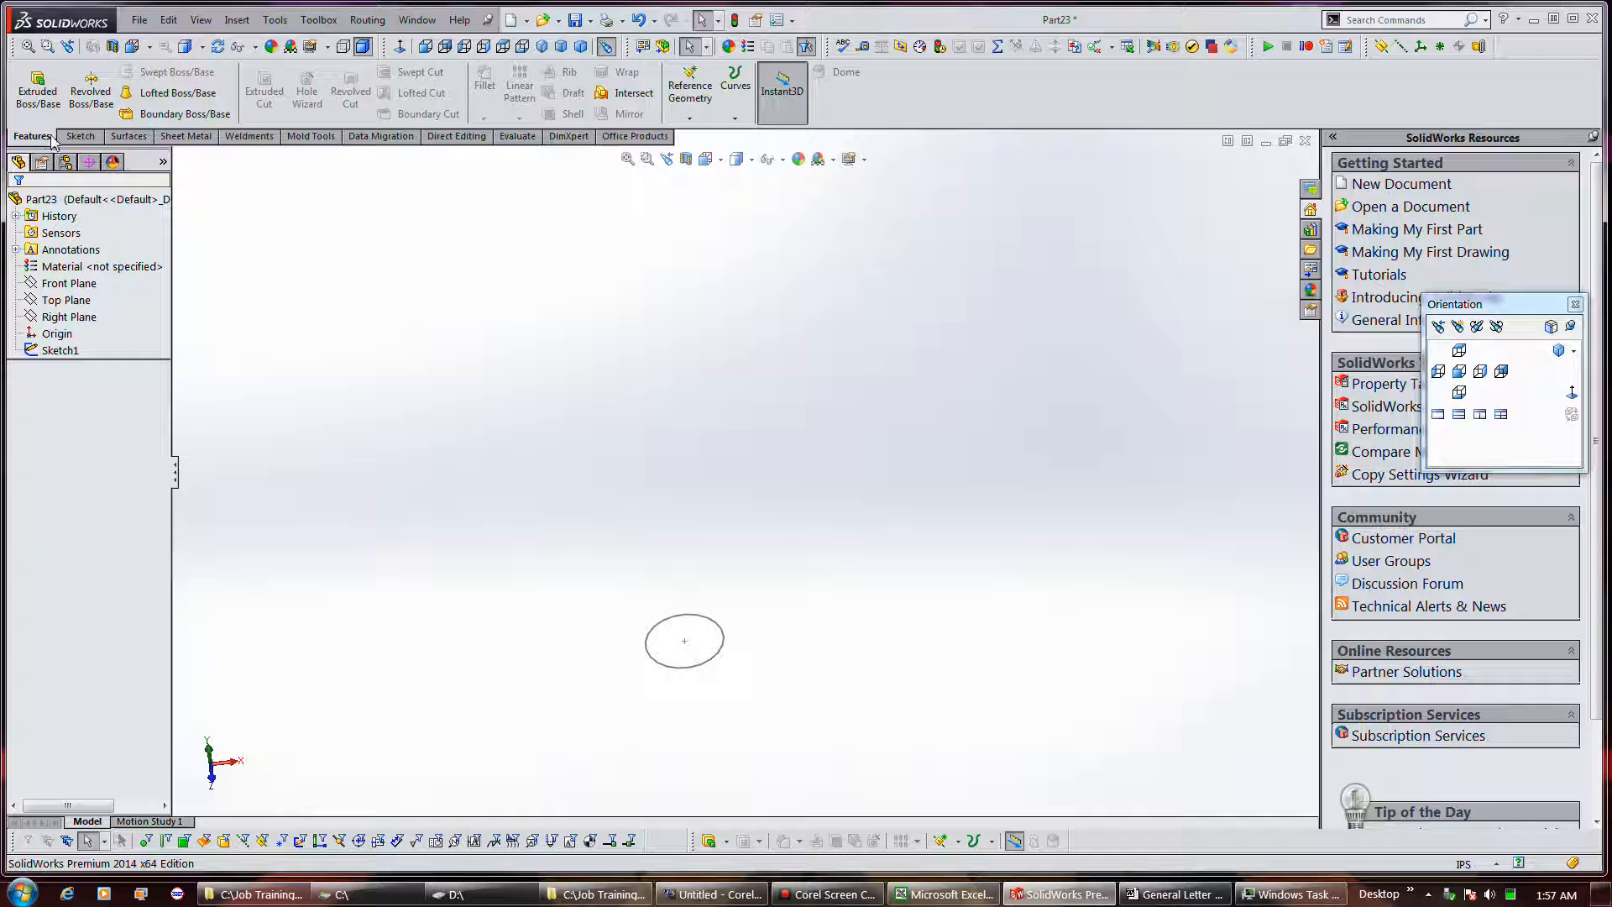
{"action": "left_click", "coordinate": [81, 136]}
{"action": "left_click", "coordinate": [30, 119]}
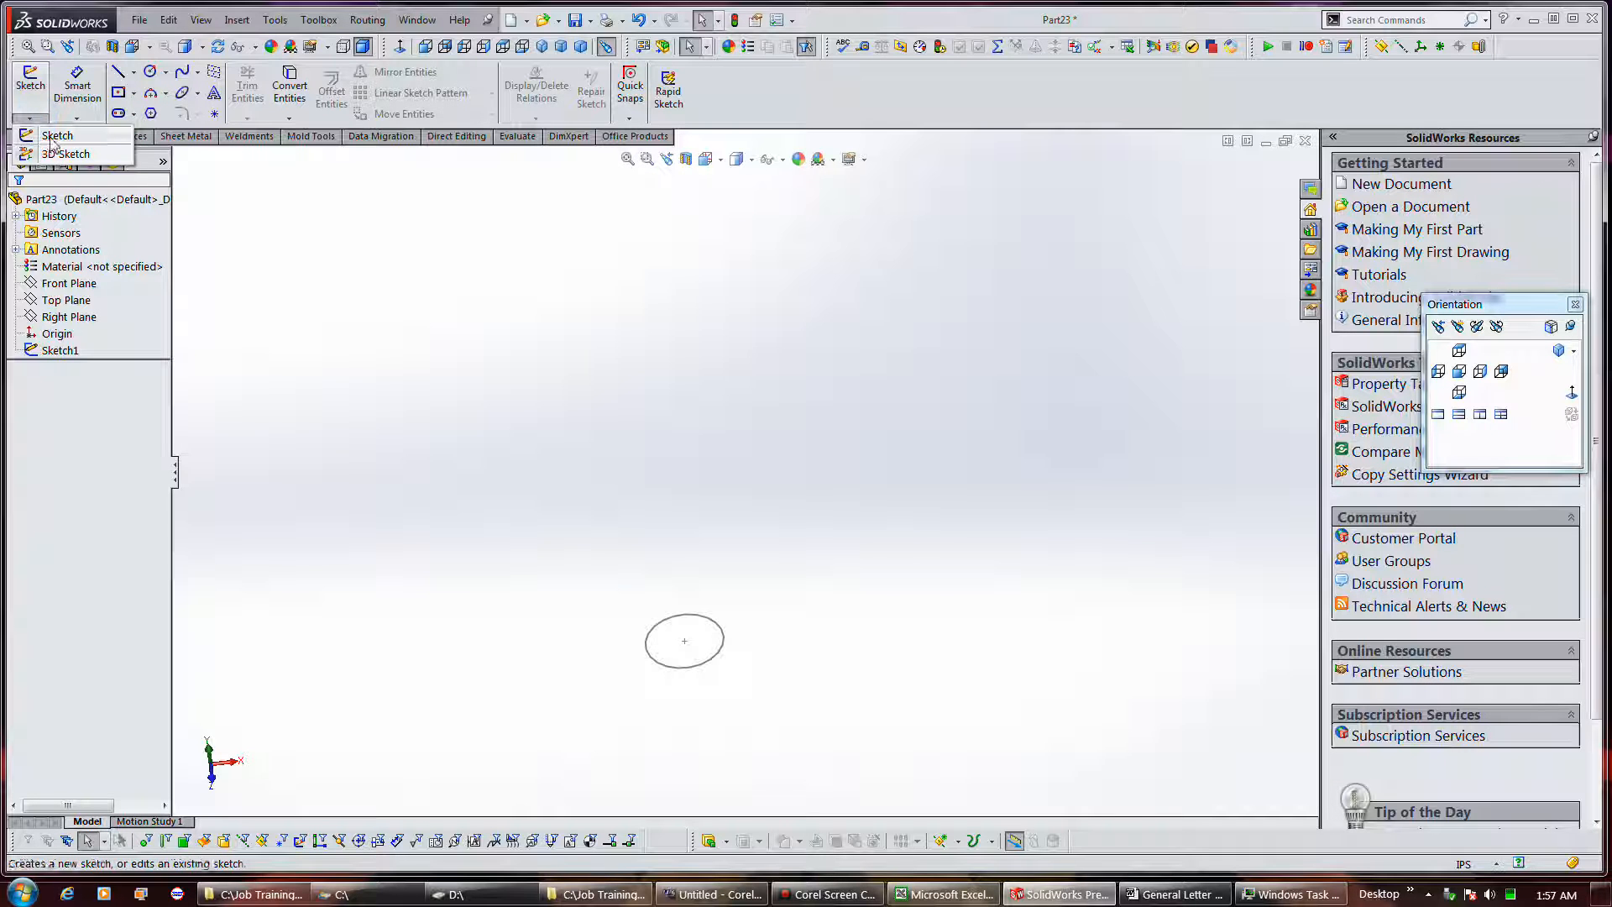
{"action": "left_click", "coordinate": [66, 154]}
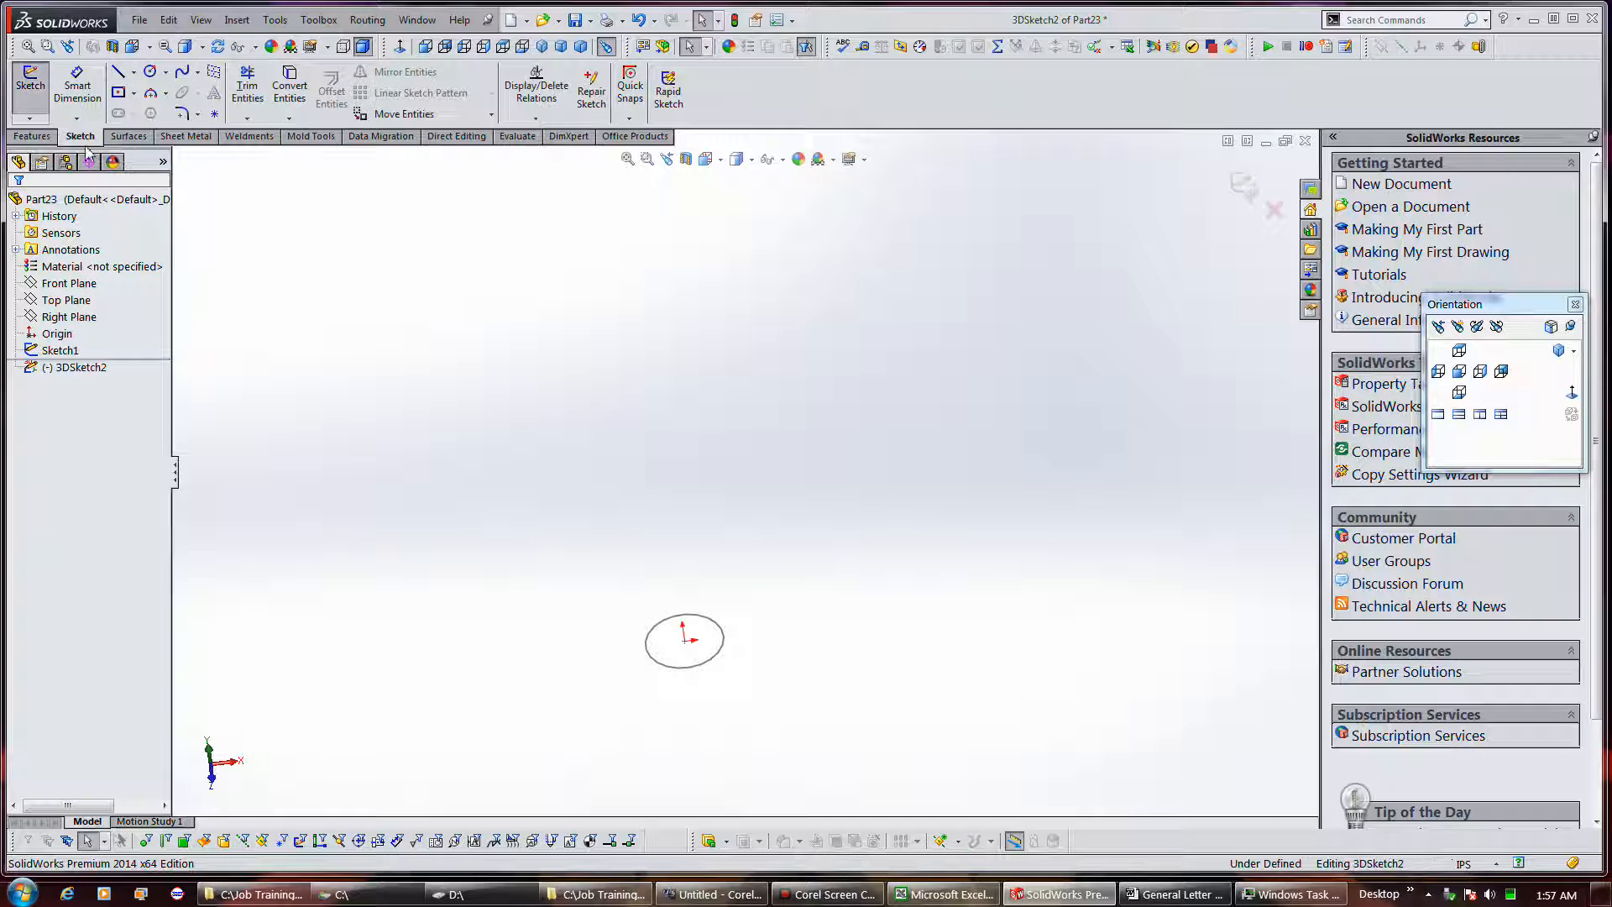
Step: Draw a 3D spline from the origin at the circle's center through three more points, curving upward and over toward negative X
{"action": "left_click", "coordinate": [196, 115]}
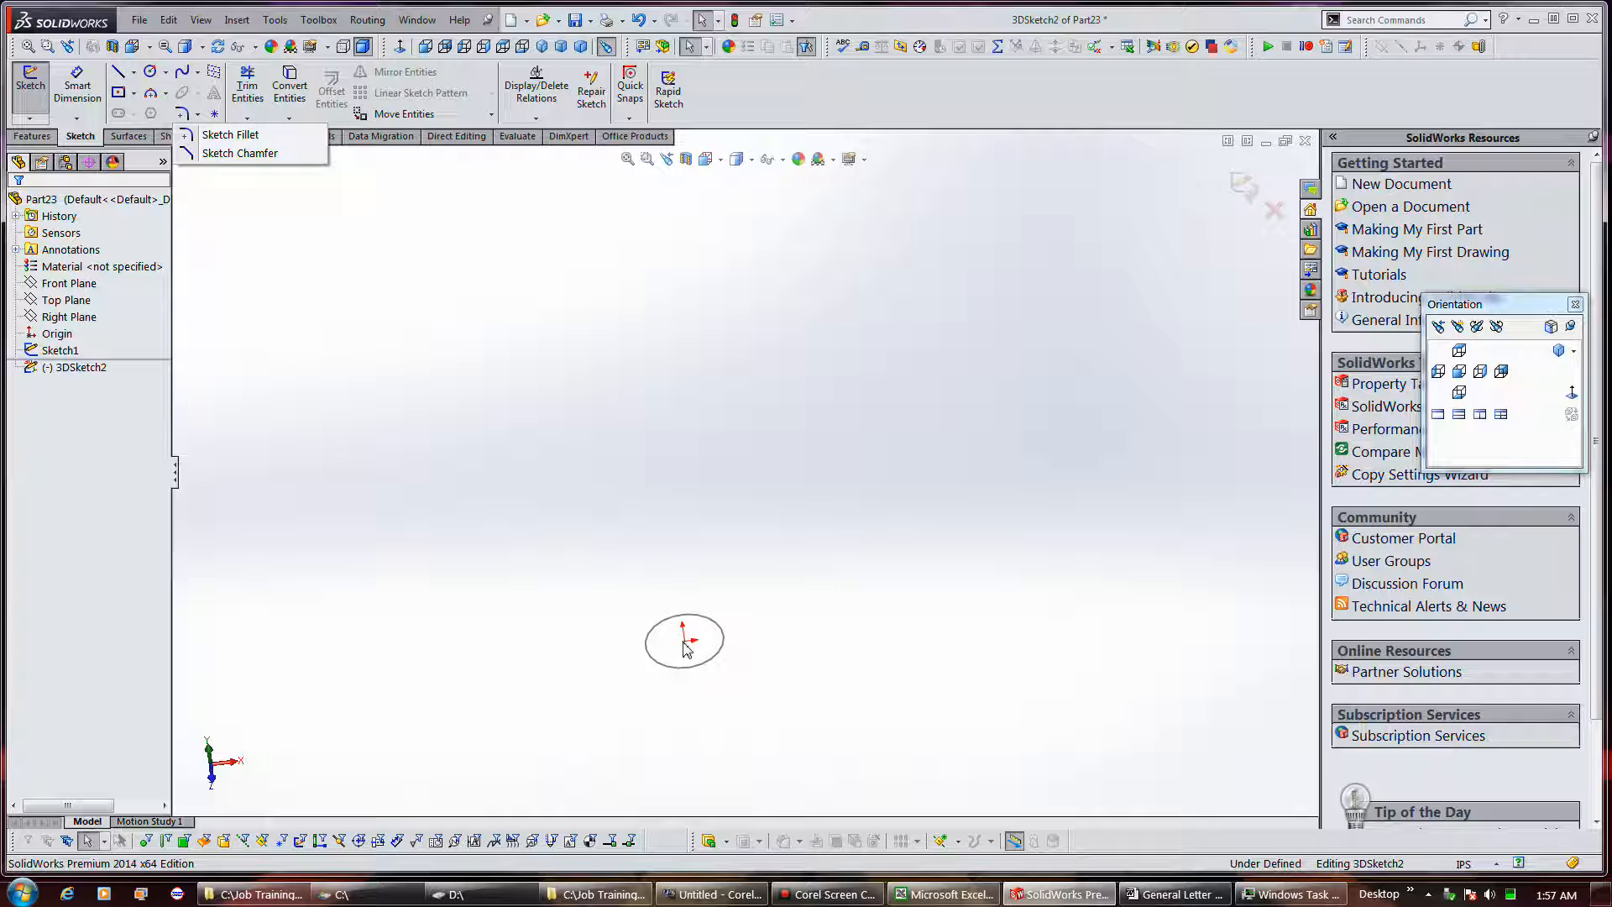
{"action": "left_click", "coordinate": [118, 74]}
{"action": "left_click", "coordinate": [197, 72]}
{"action": "left_click", "coordinate": [214, 84]}
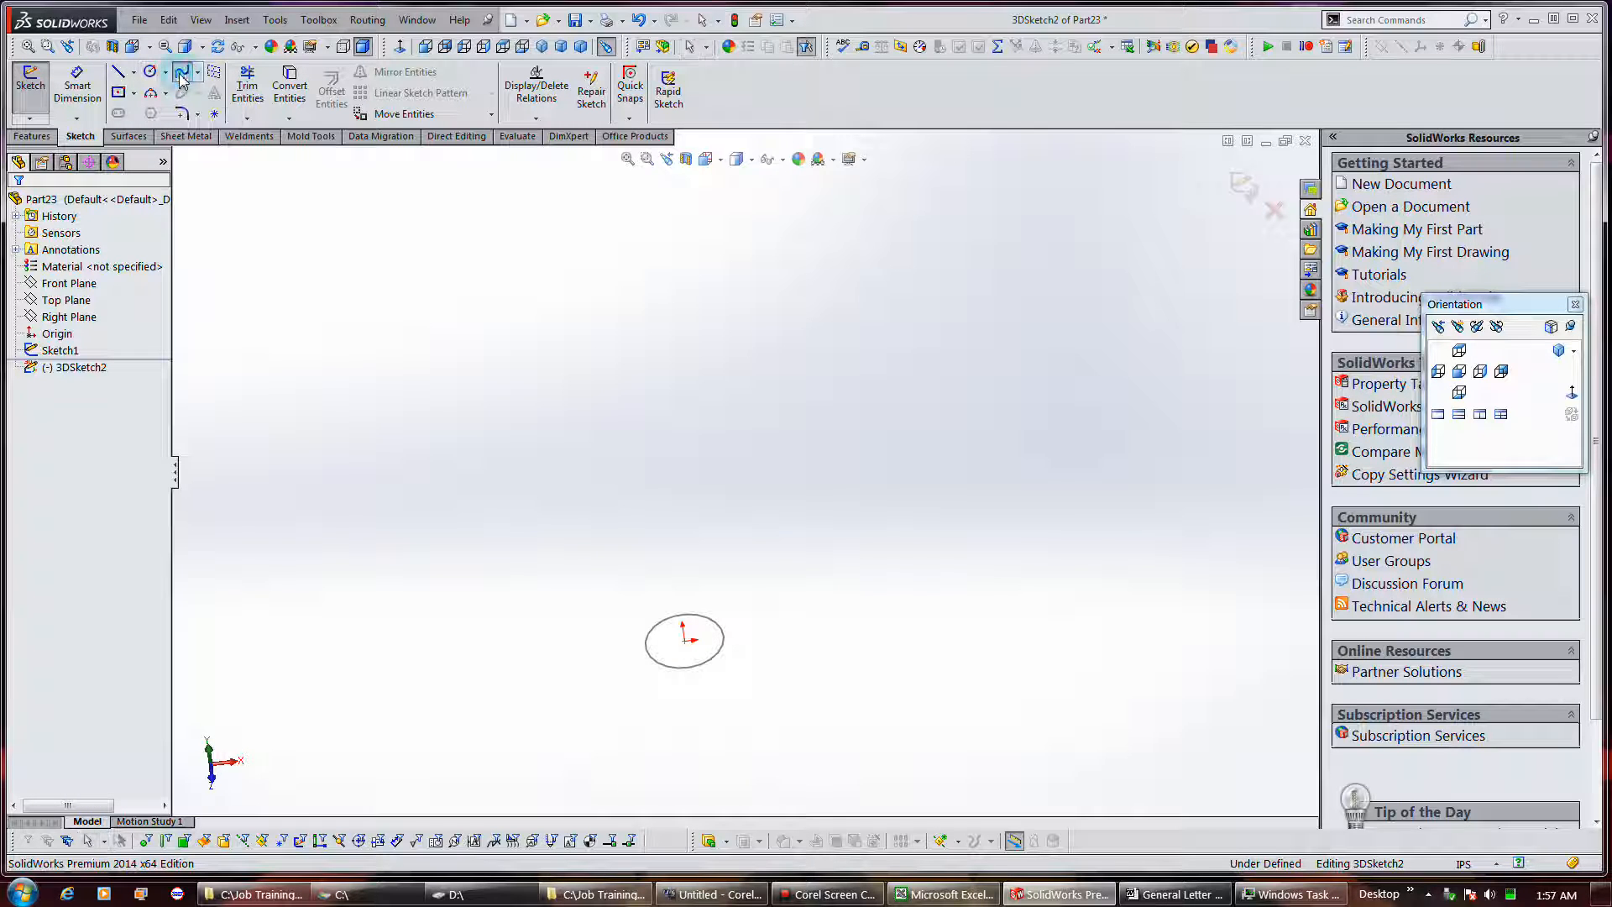
{"action": "left_click", "coordinate": [686, 641]}
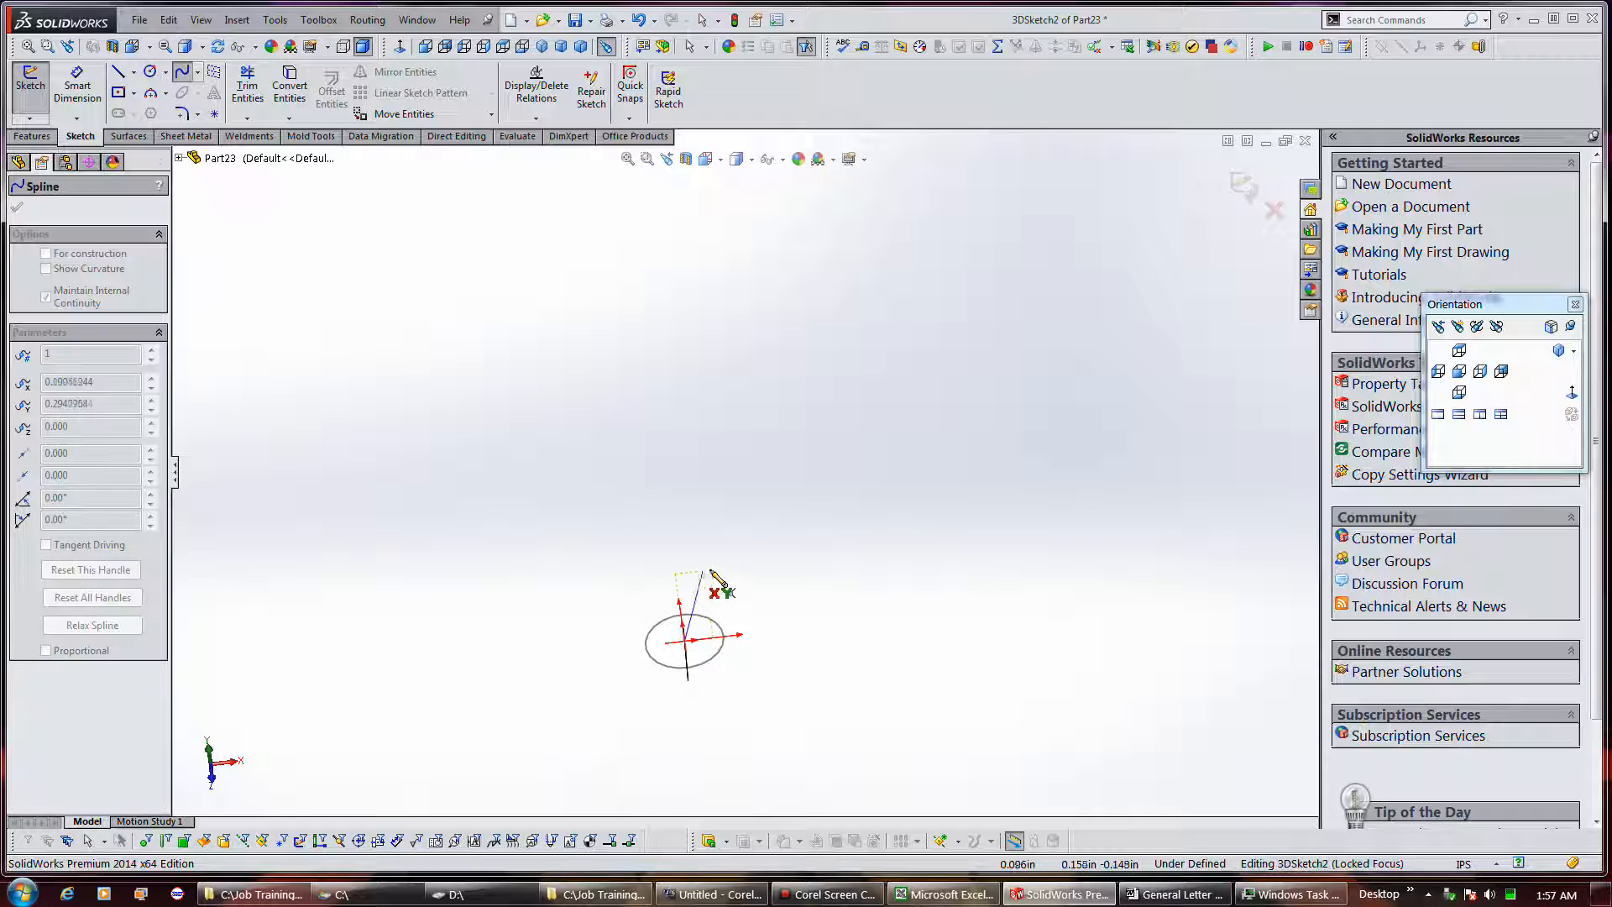
{"action": "left_click", "coordinate": [709, 569]}
{"action": "left_click", "coordinate": [697, 505]}
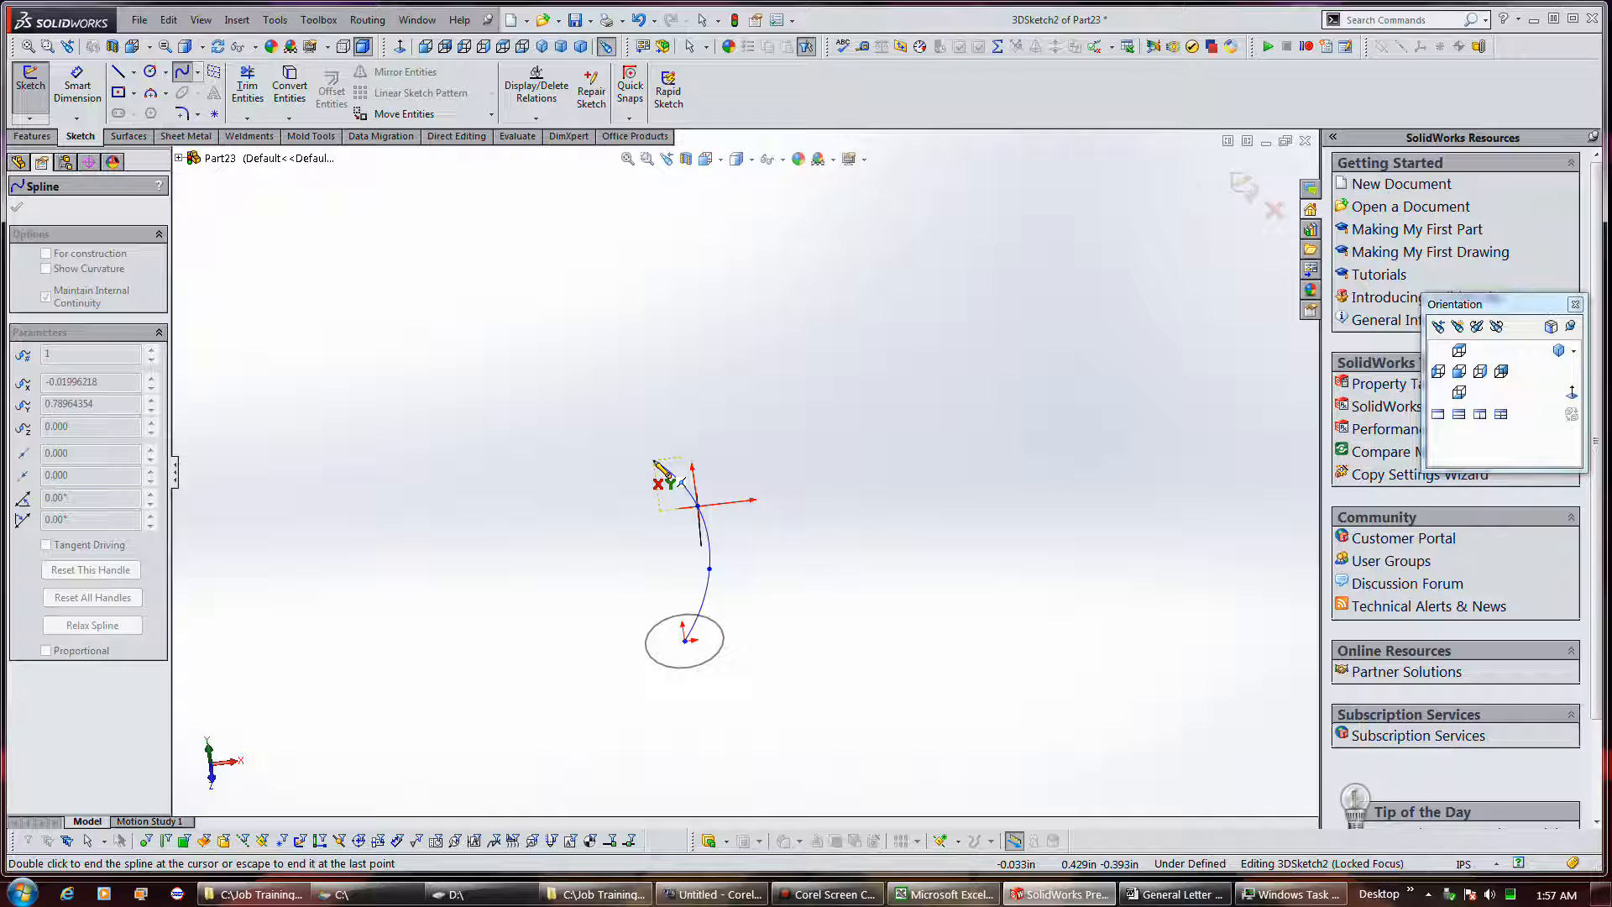
{"action": "left_click", "coordinate": [655, 459]}
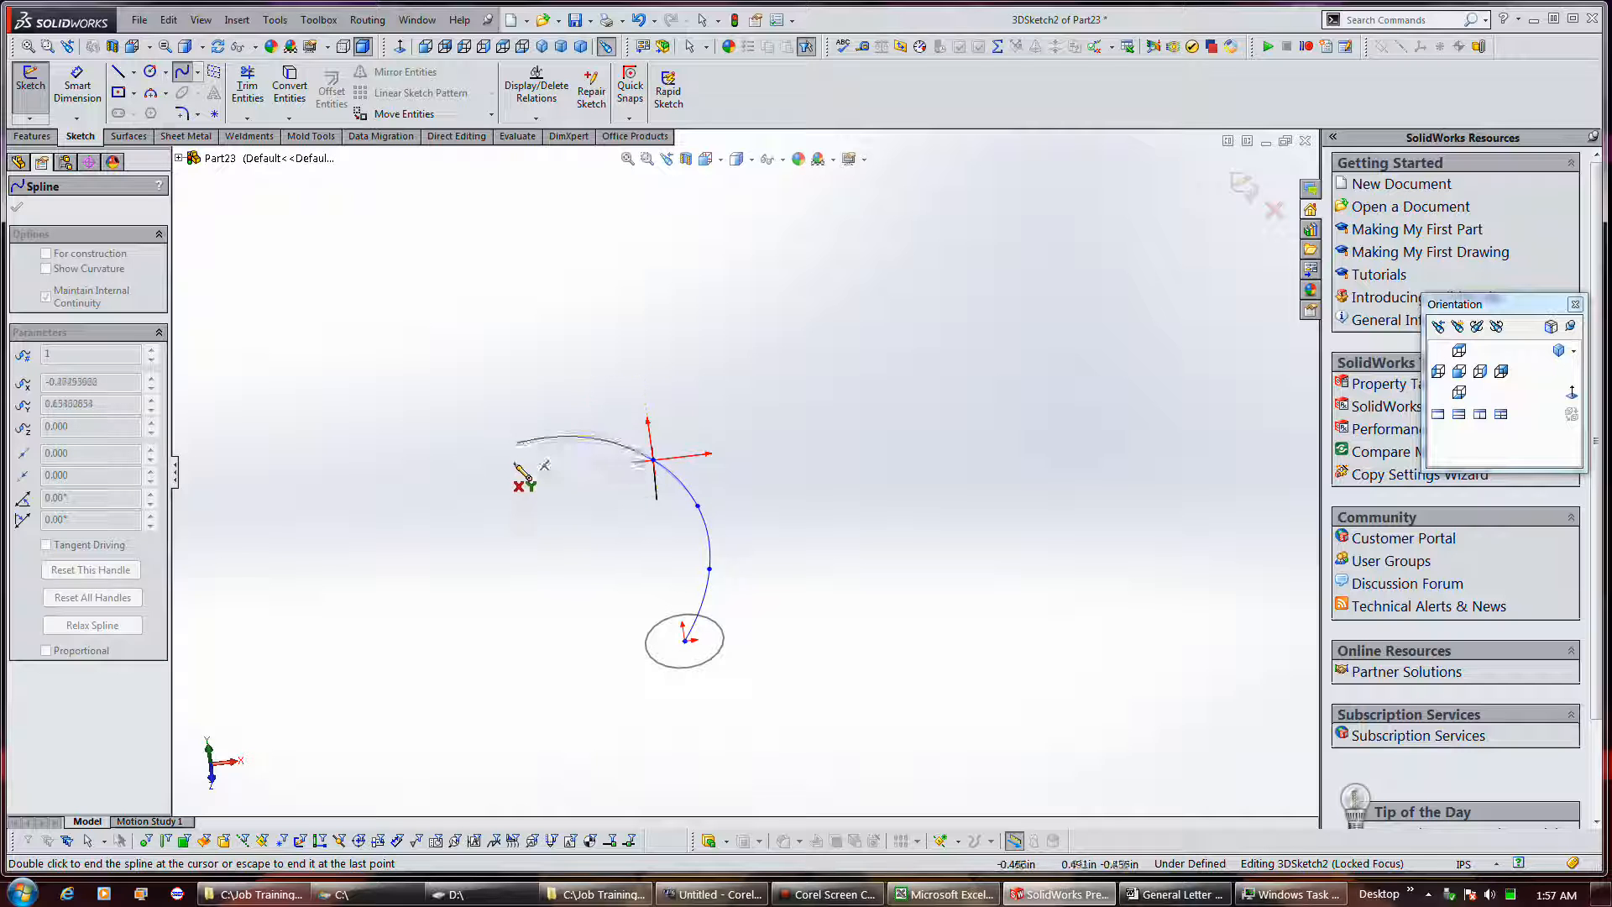
{"action": "key", "text": "Escape"}
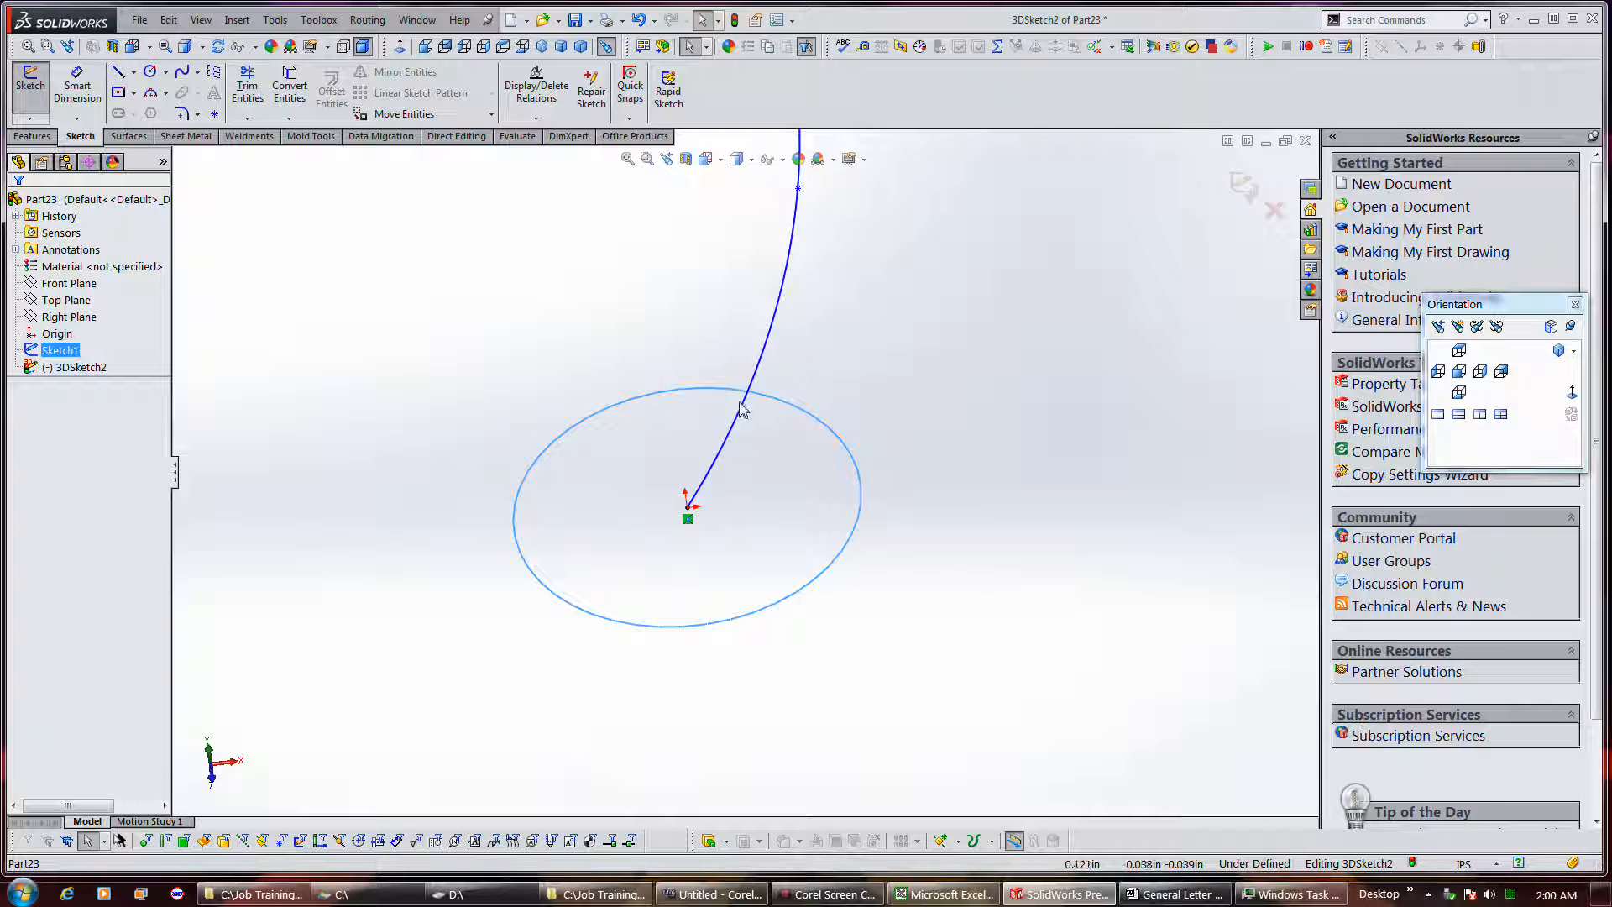
Step: Exit 3DSketch2 and discard its changes, removing the 3D spline drawn from the circle's center
{"action": "left_click", "coordinate": [107, 370], "text": "ctrl"}
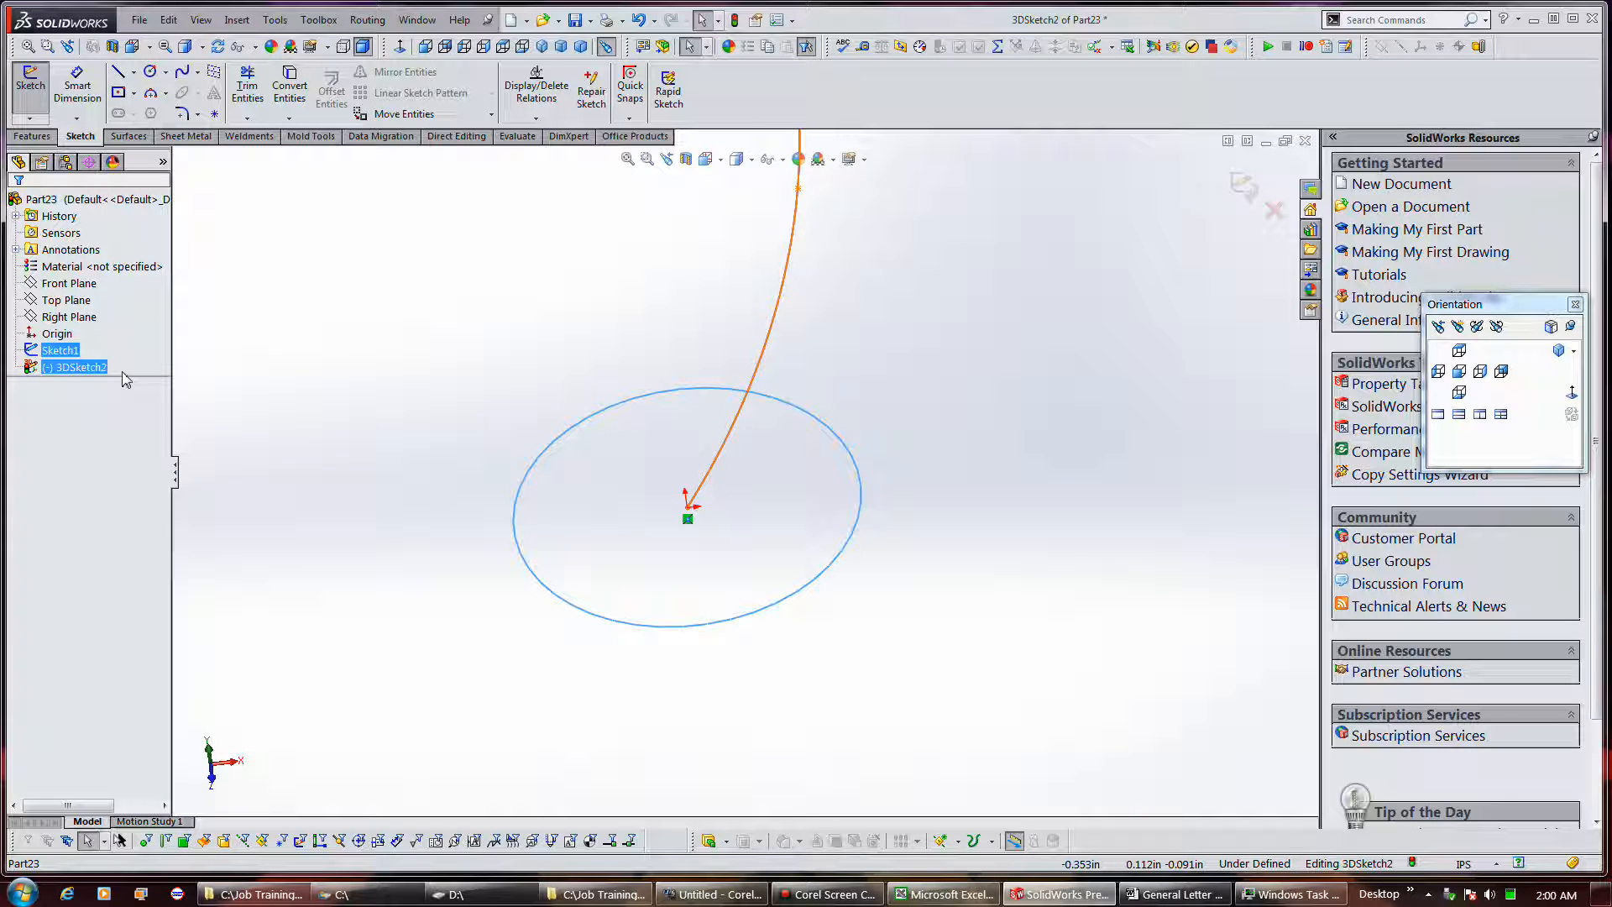
{"action": "left_click", "coordinate": [98, 370], "text": "ctrl"}
{"action": "left_click", "coordinate": [96, 371]}
{"action": "right_click", "coordinate": [96, 372]}
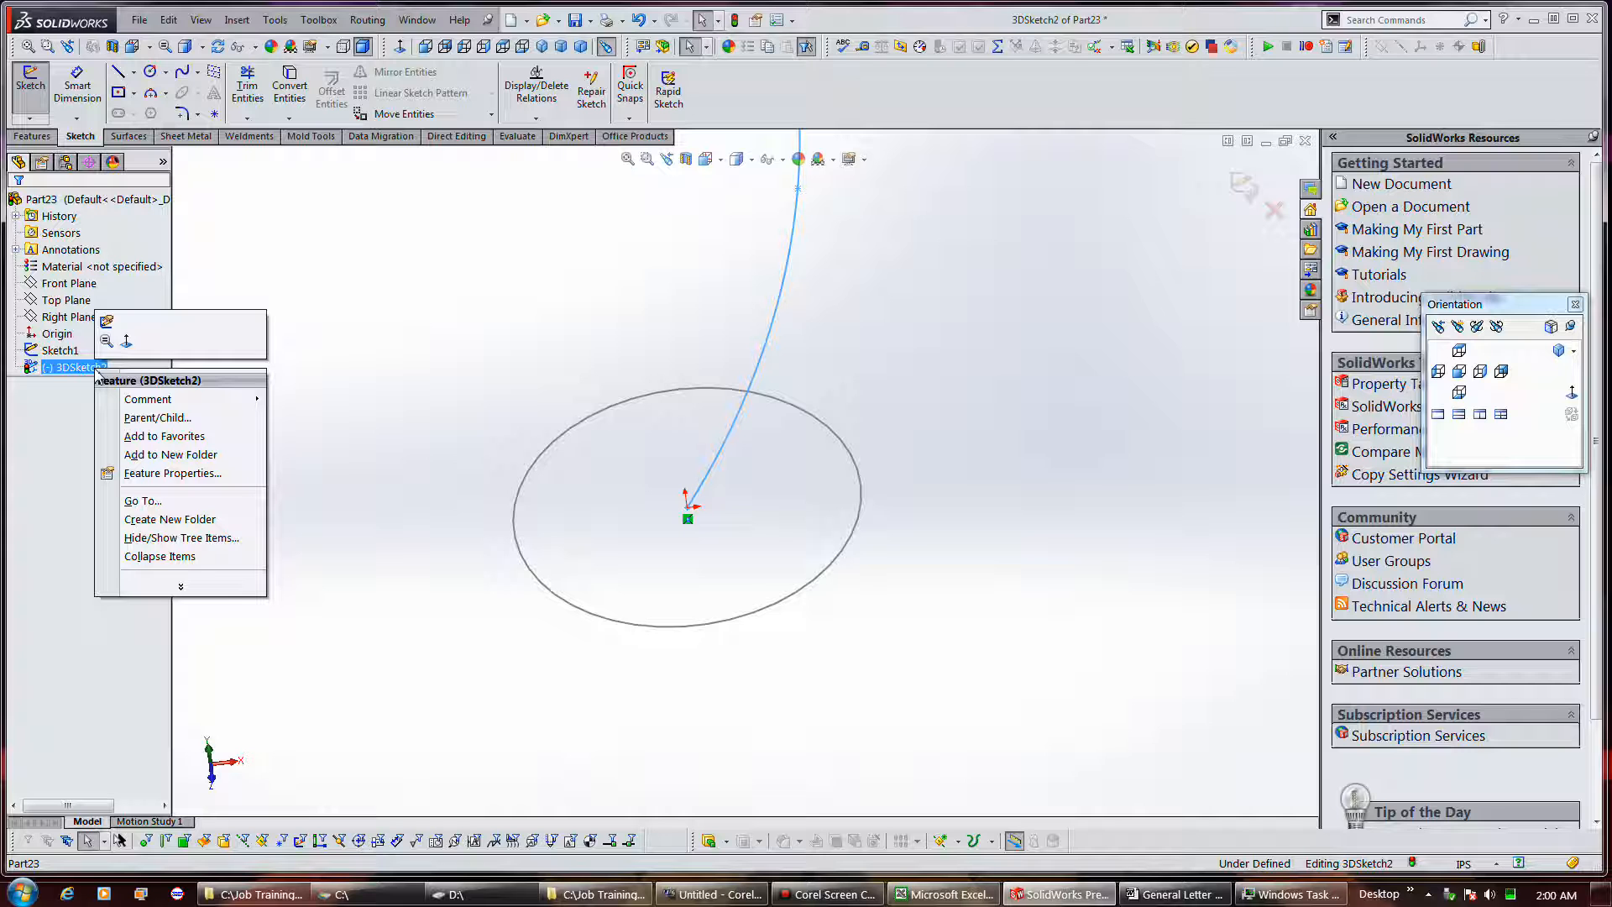
{"action": "left_click", "coordinate": [31, 100]}
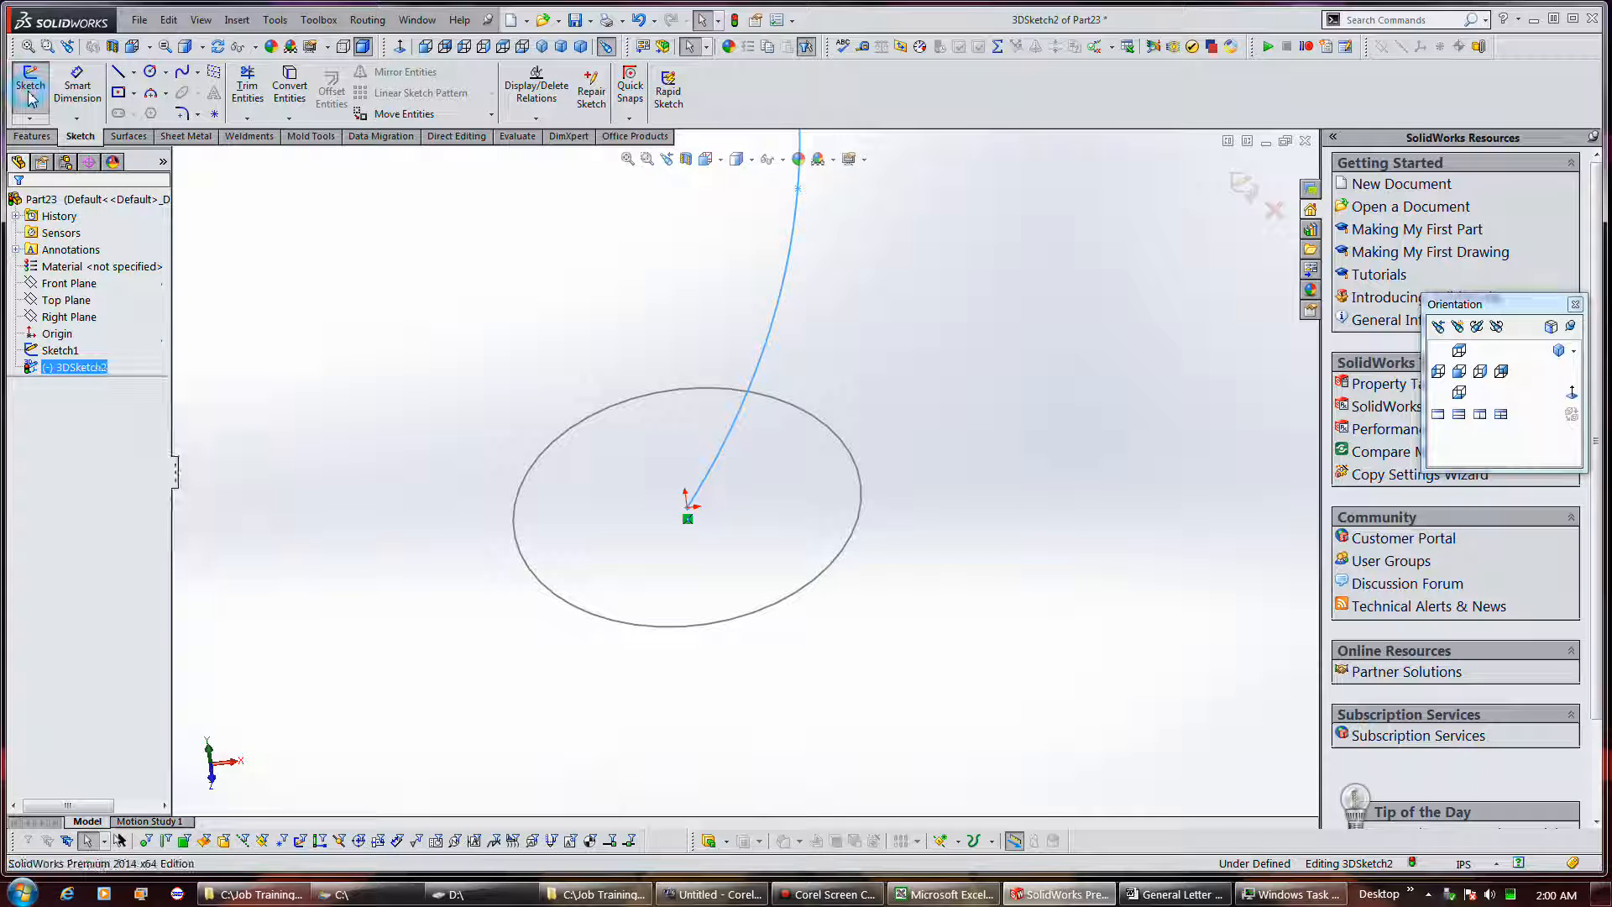
{"action": "left_click", "coordinate": [55, 353], "text": "ctrl"}
{"action": "left_click", "coordinate": [84, 369], "text": "ctrl"}
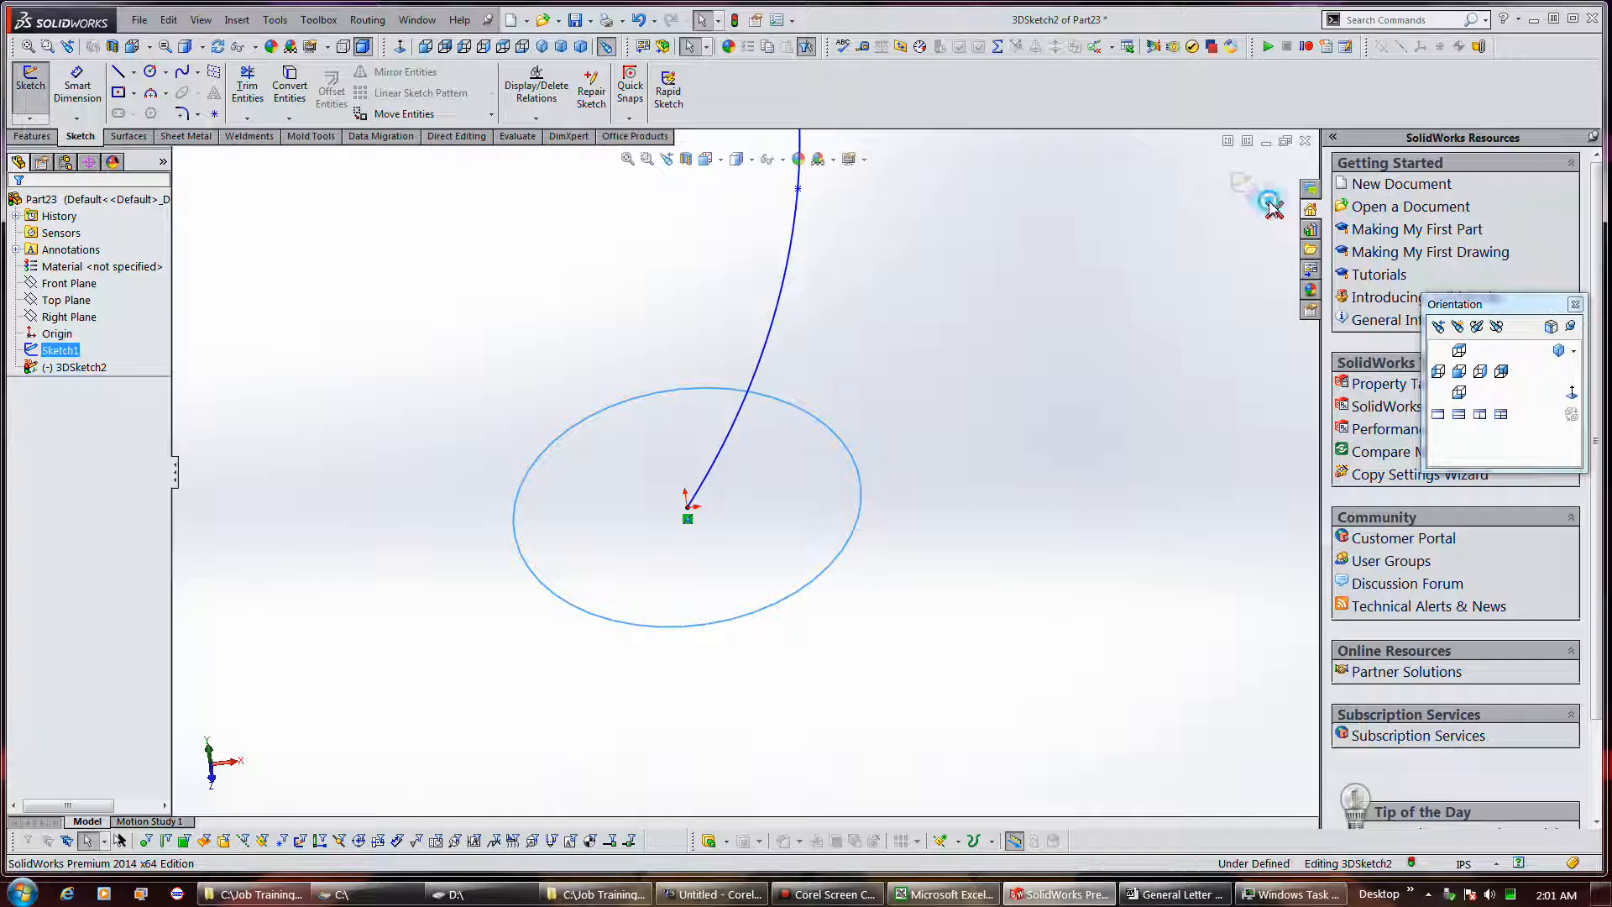
{"action": "left_click", "coordinate": [1275, 210]}
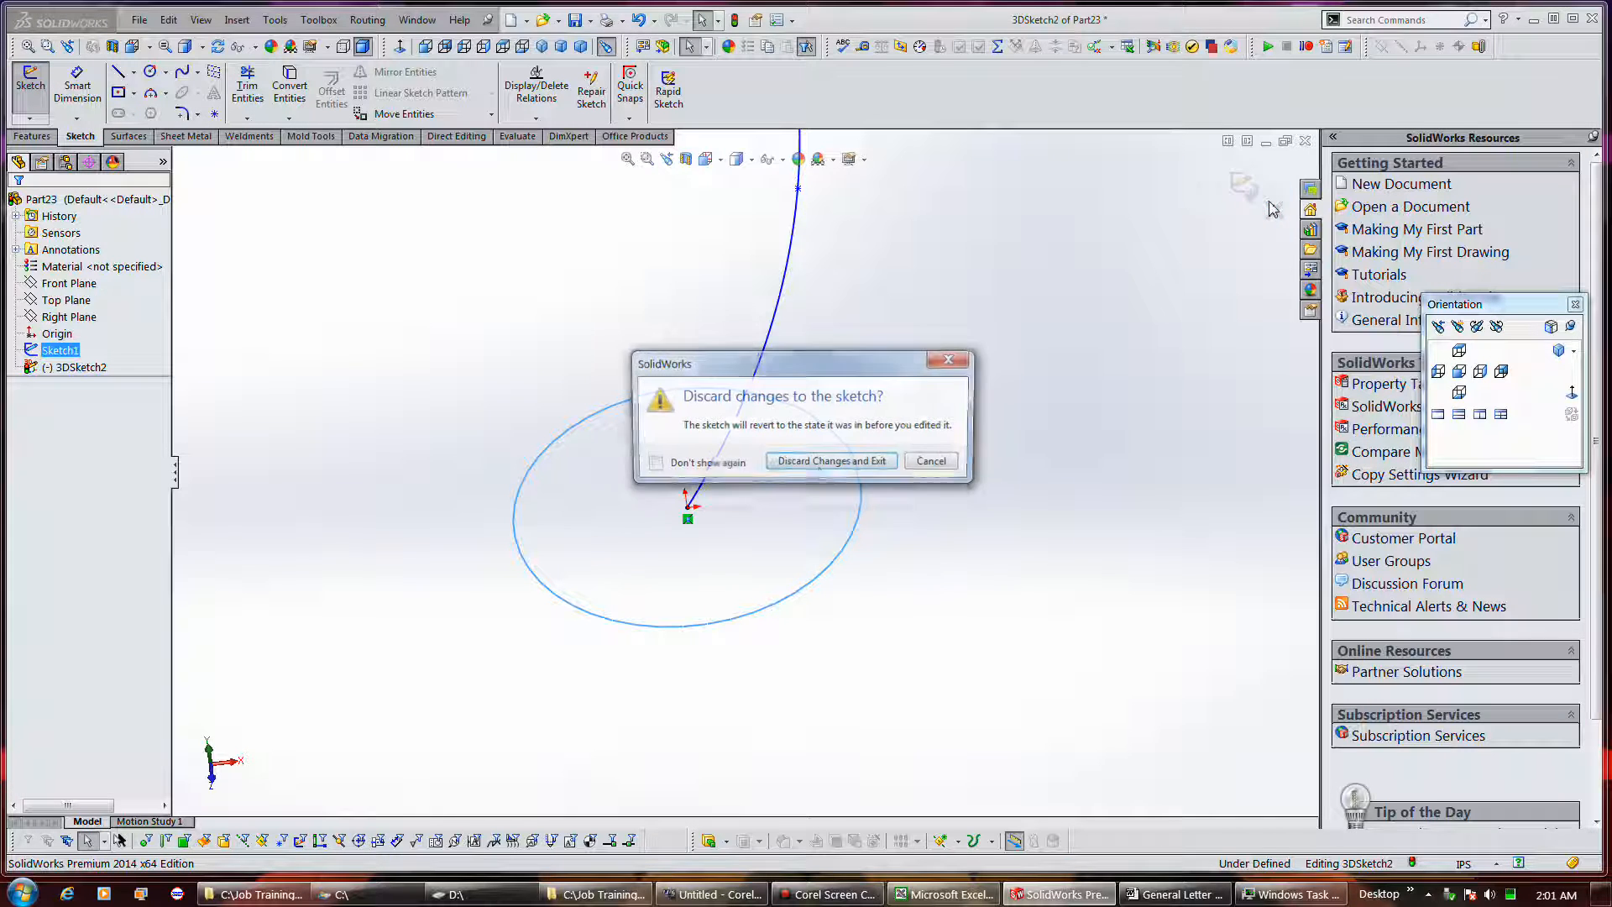
{"action": "left_click", "coordinate": [820, 463]}
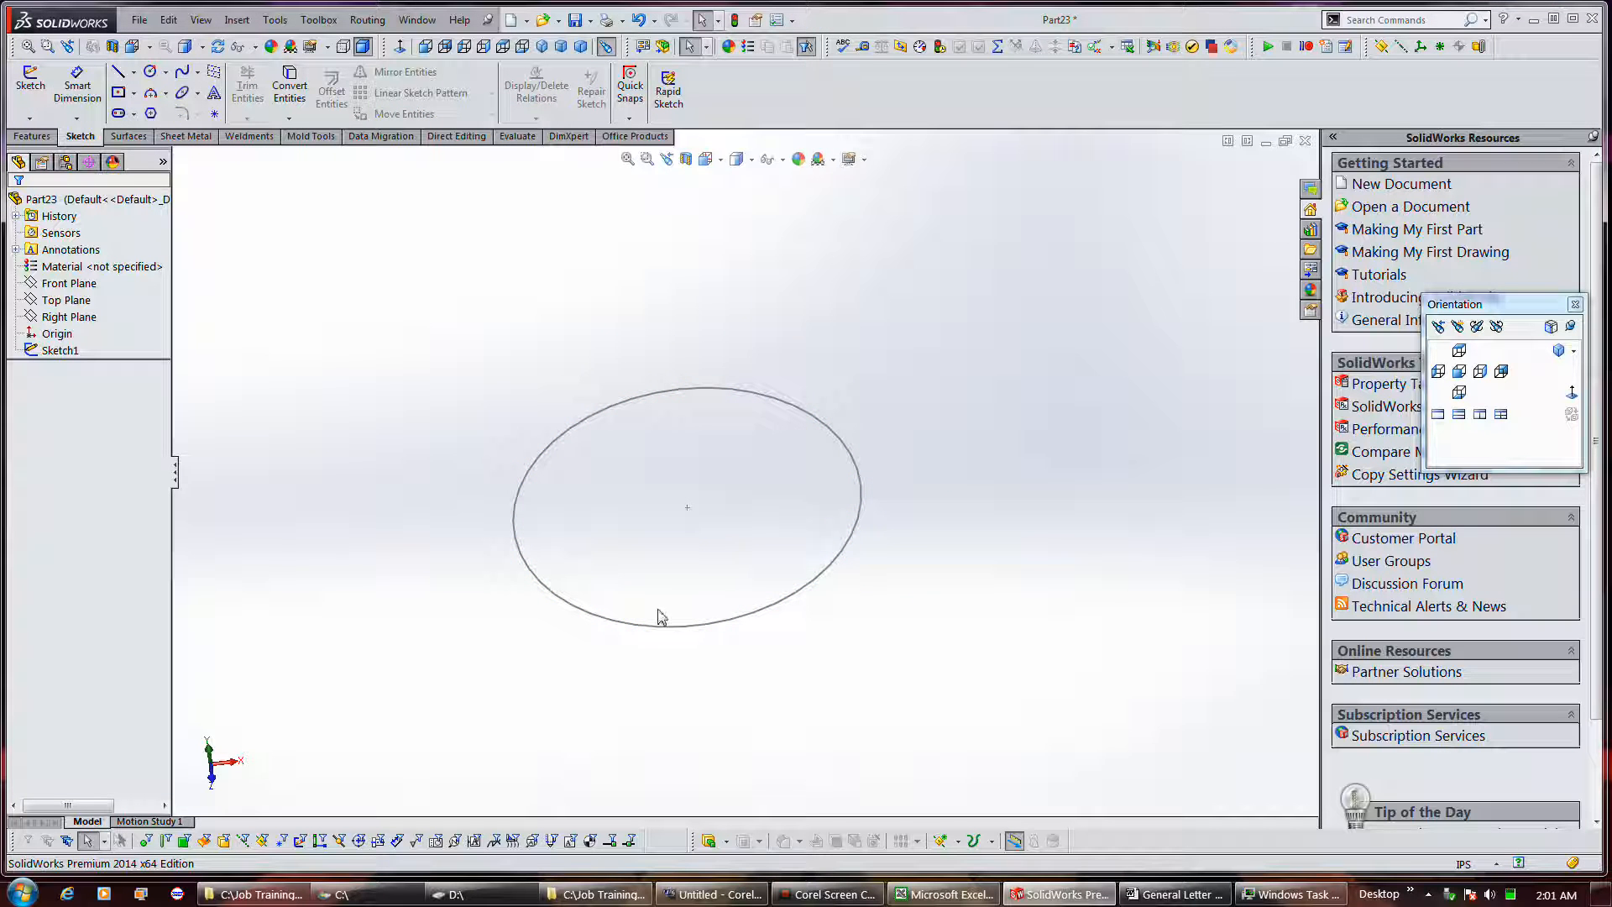
Step: Examine the circle profile in Sketch1 and its diameter dimension
{"action": "left_click", "coordinate": [60, 350]}
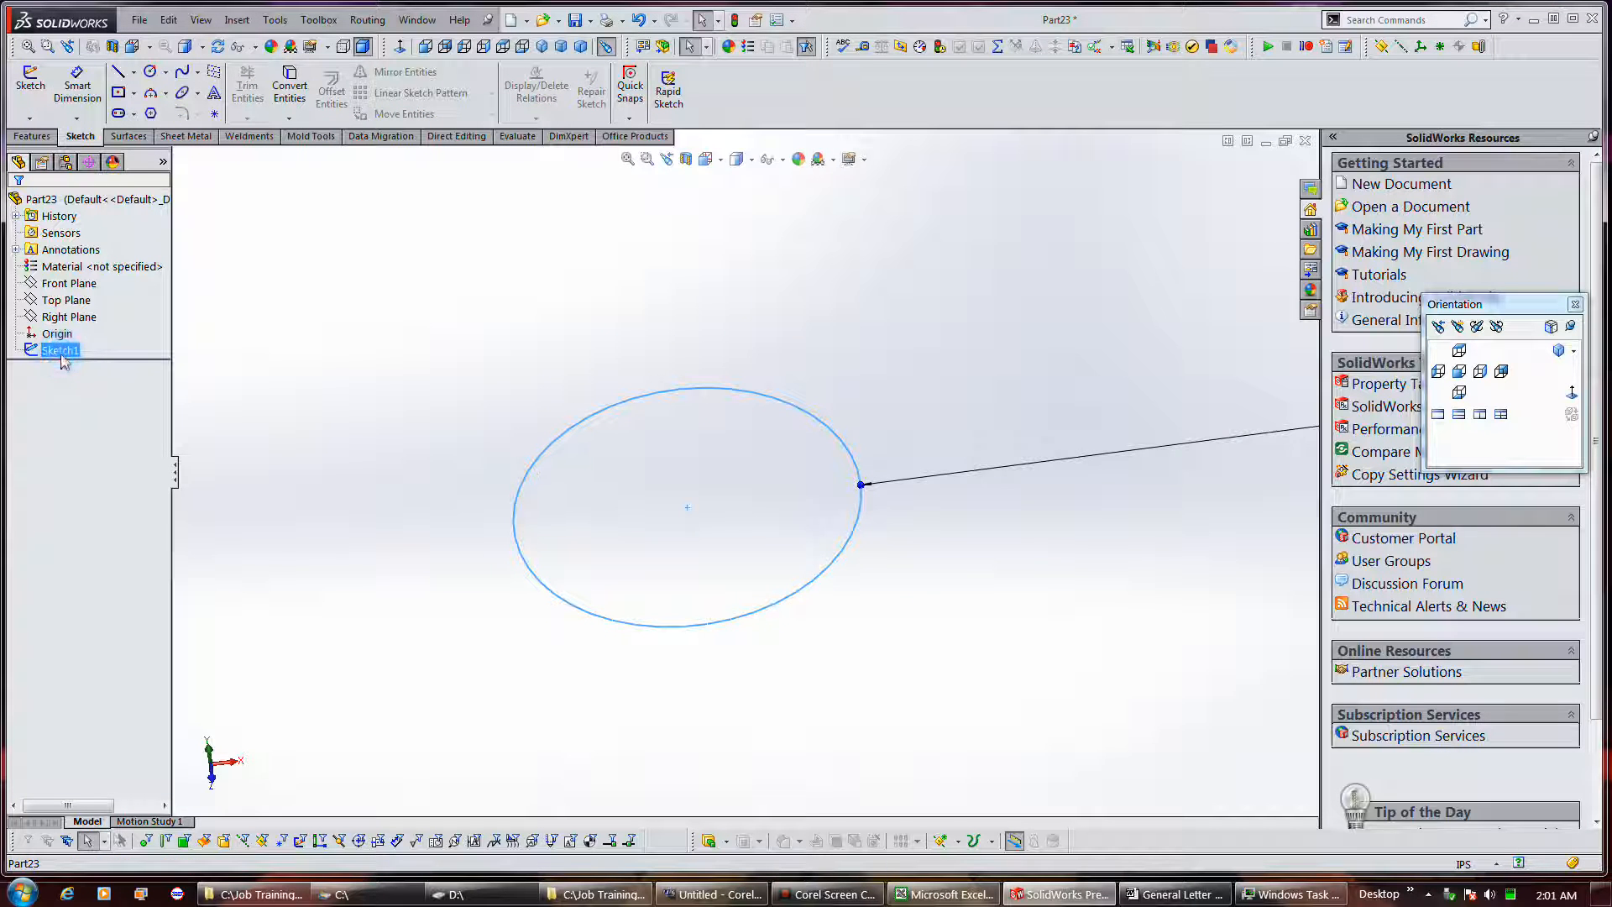
{"action": "key", "text": "z"}
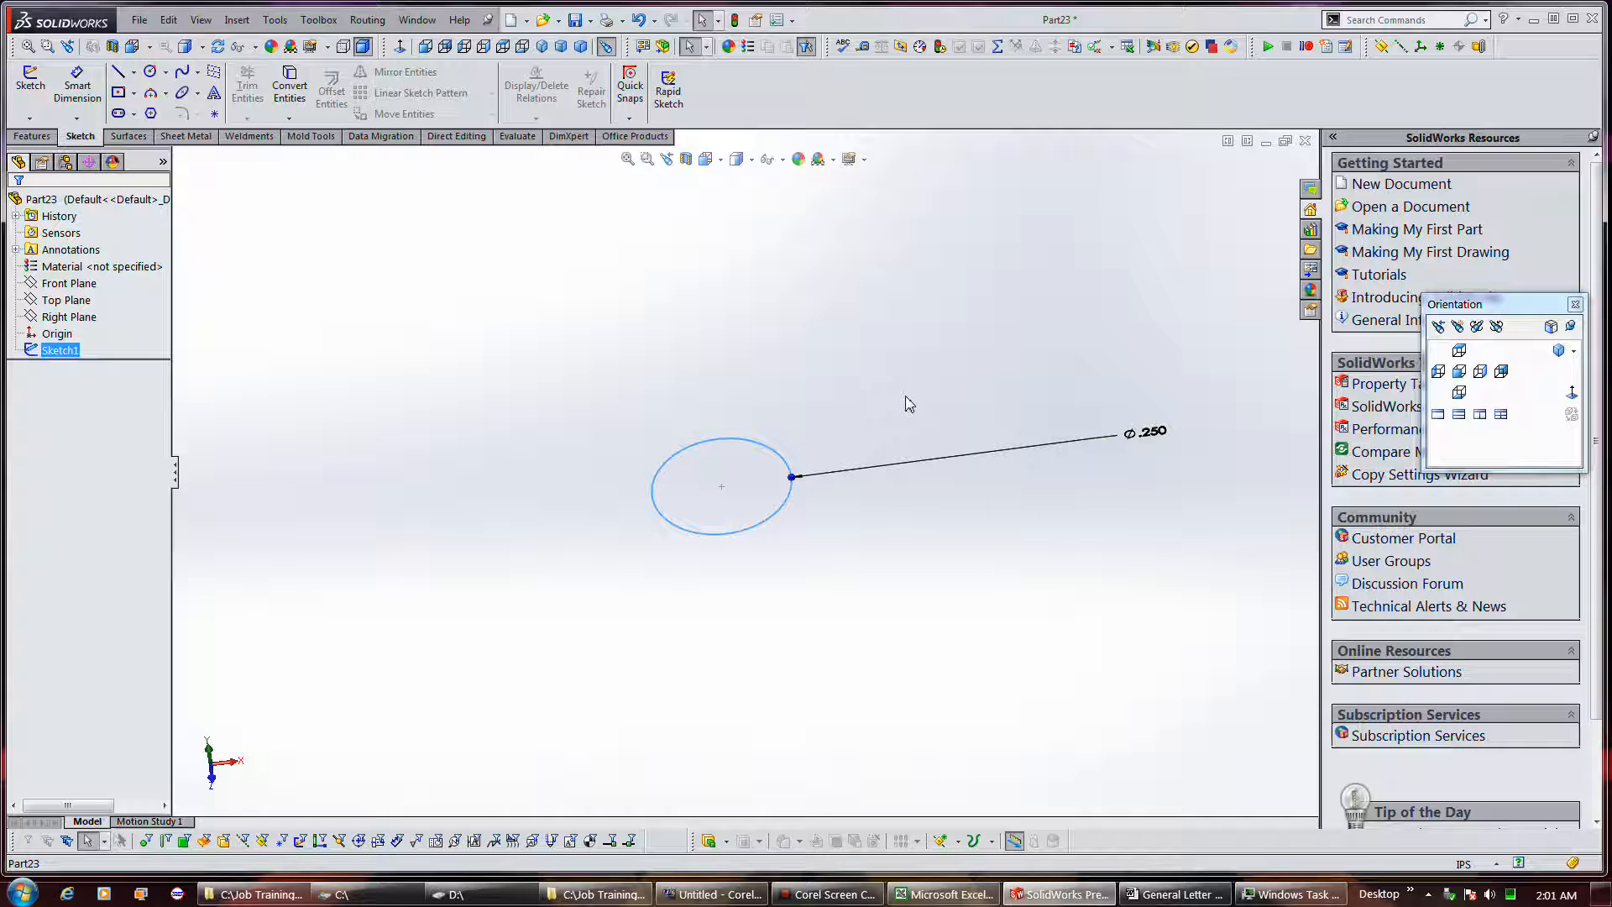
{"action": "left_click", "coordinate": [899, 401]}
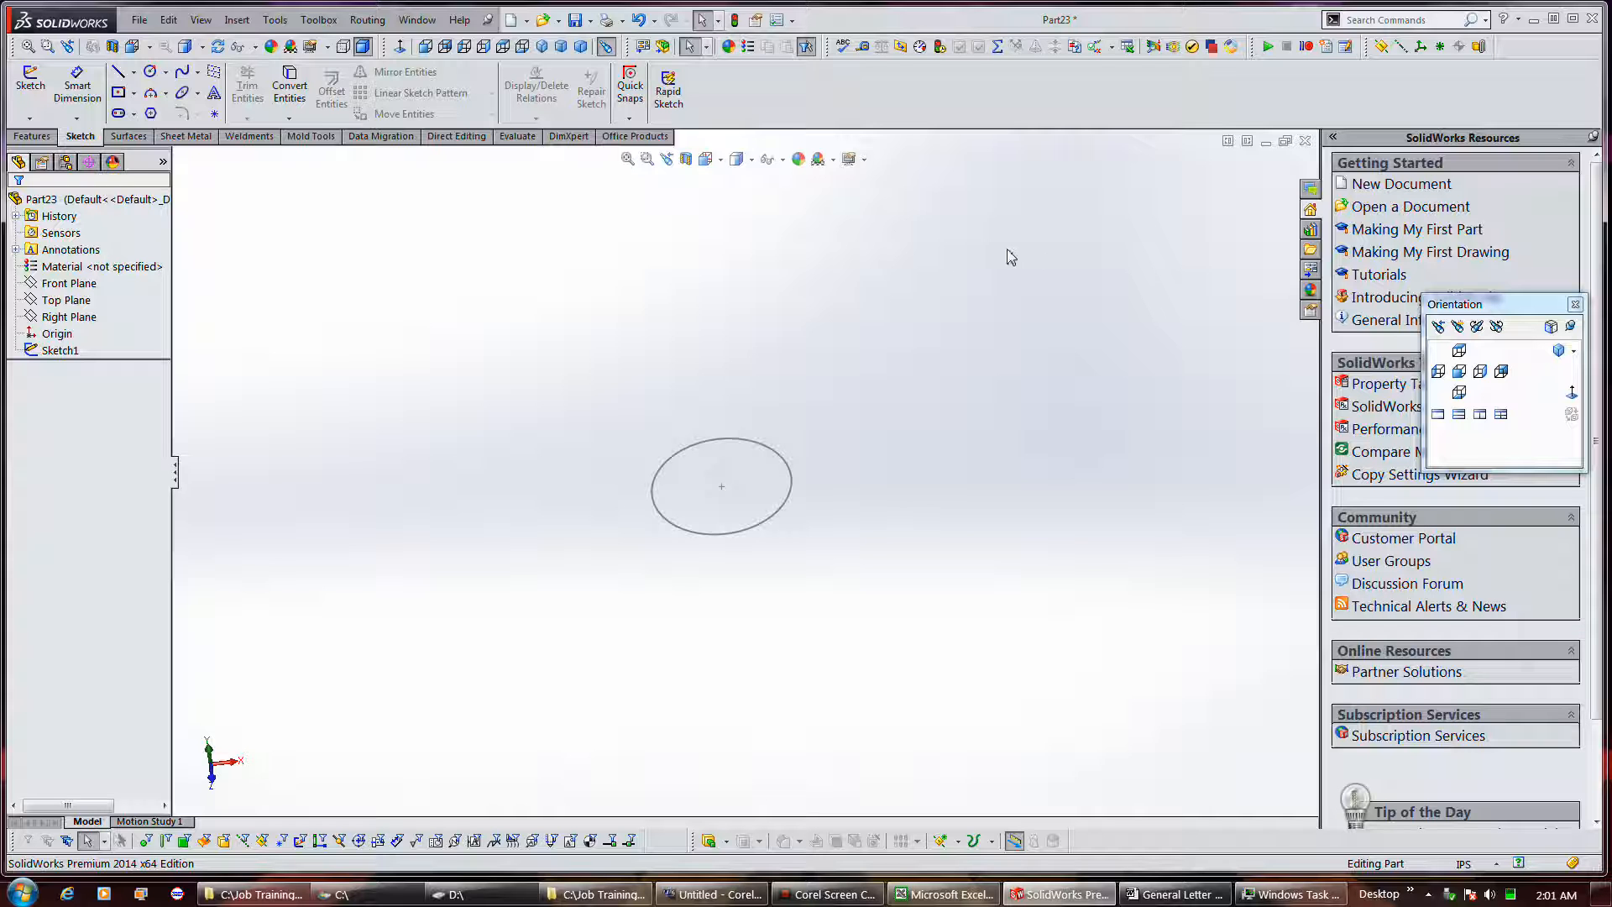
{"action": "left_click", "coordinate": [687, 455]}
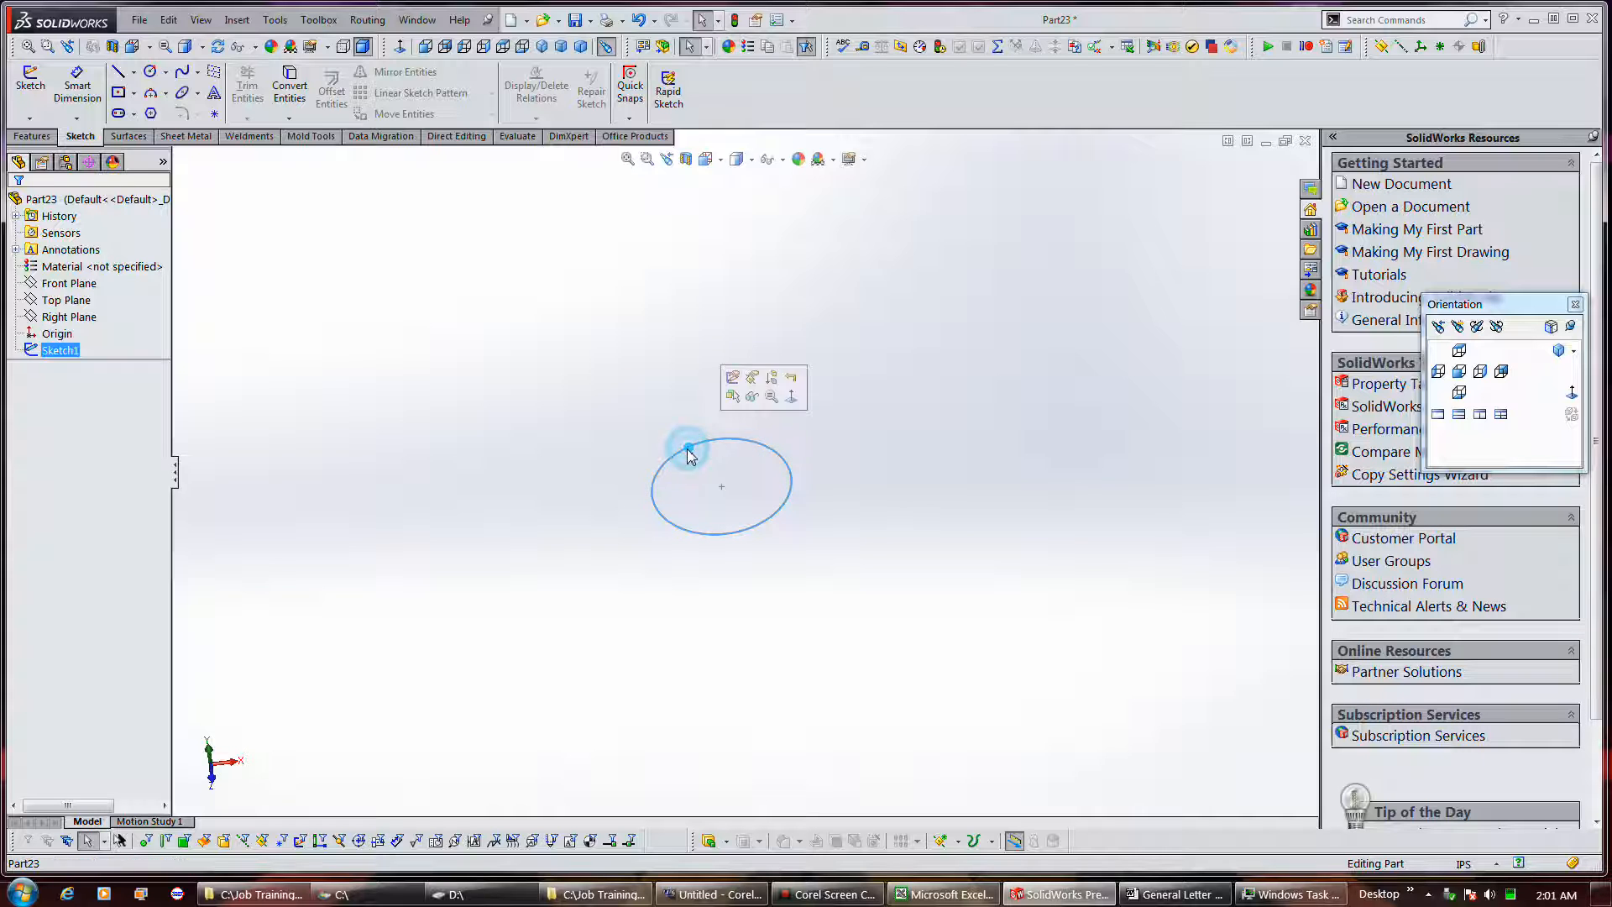
{"action": "left_click", "coordinate": [57, 351]}
{"action": "left_click", "coordinate": [342, 350]}
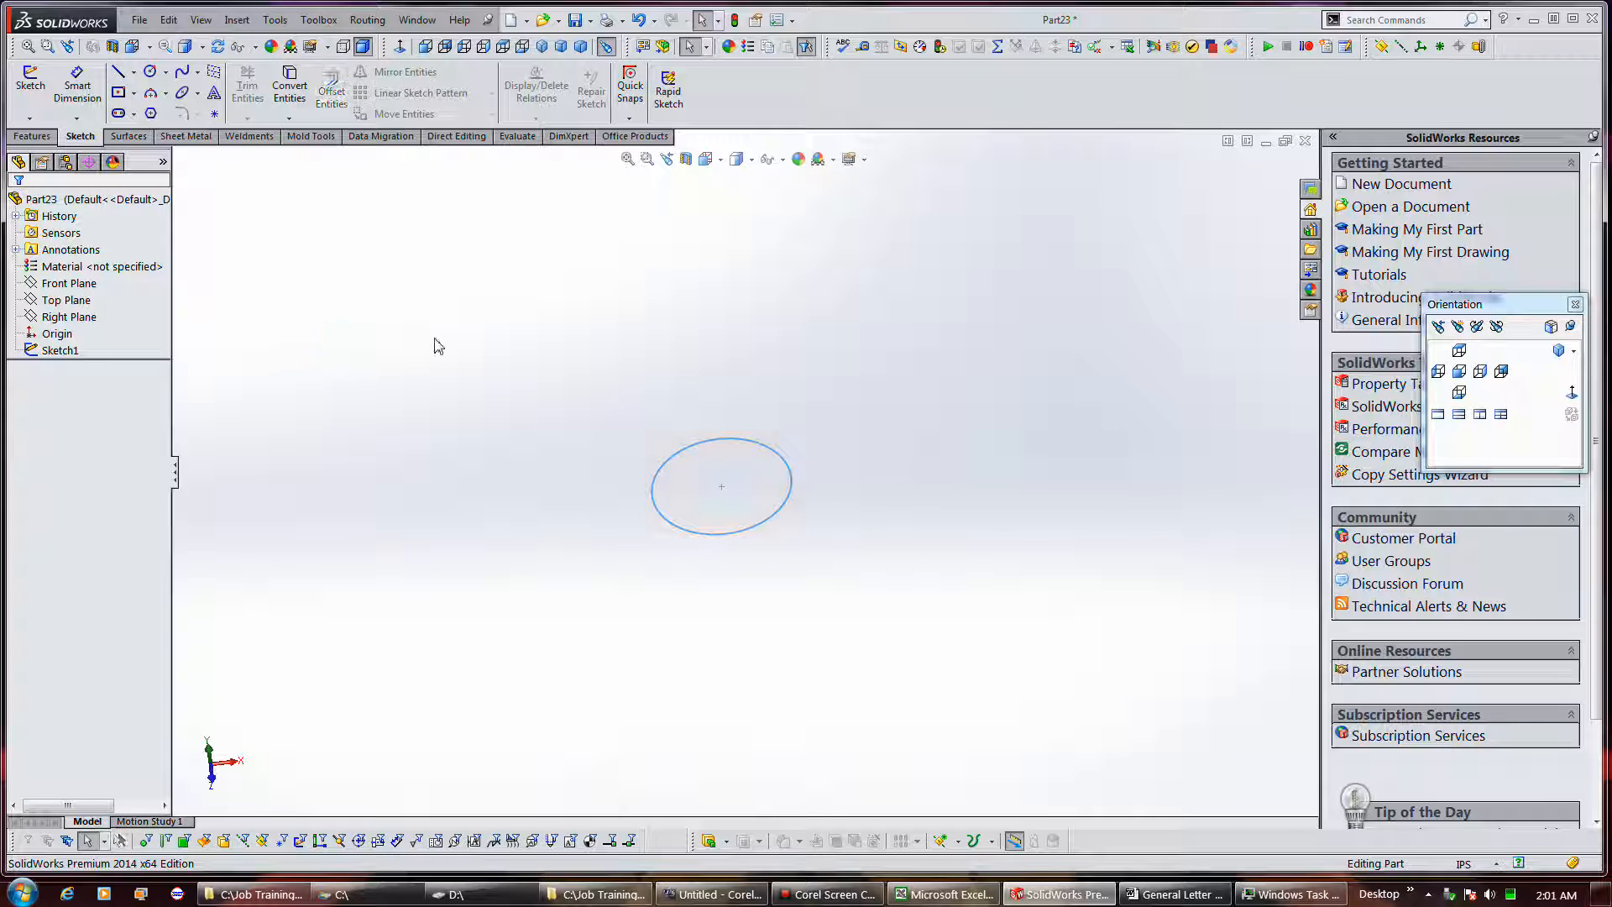
{"action": "left_click", "coordinate": [26, 120]}
{"action": "left_click", "coordinate": [38, 152]}
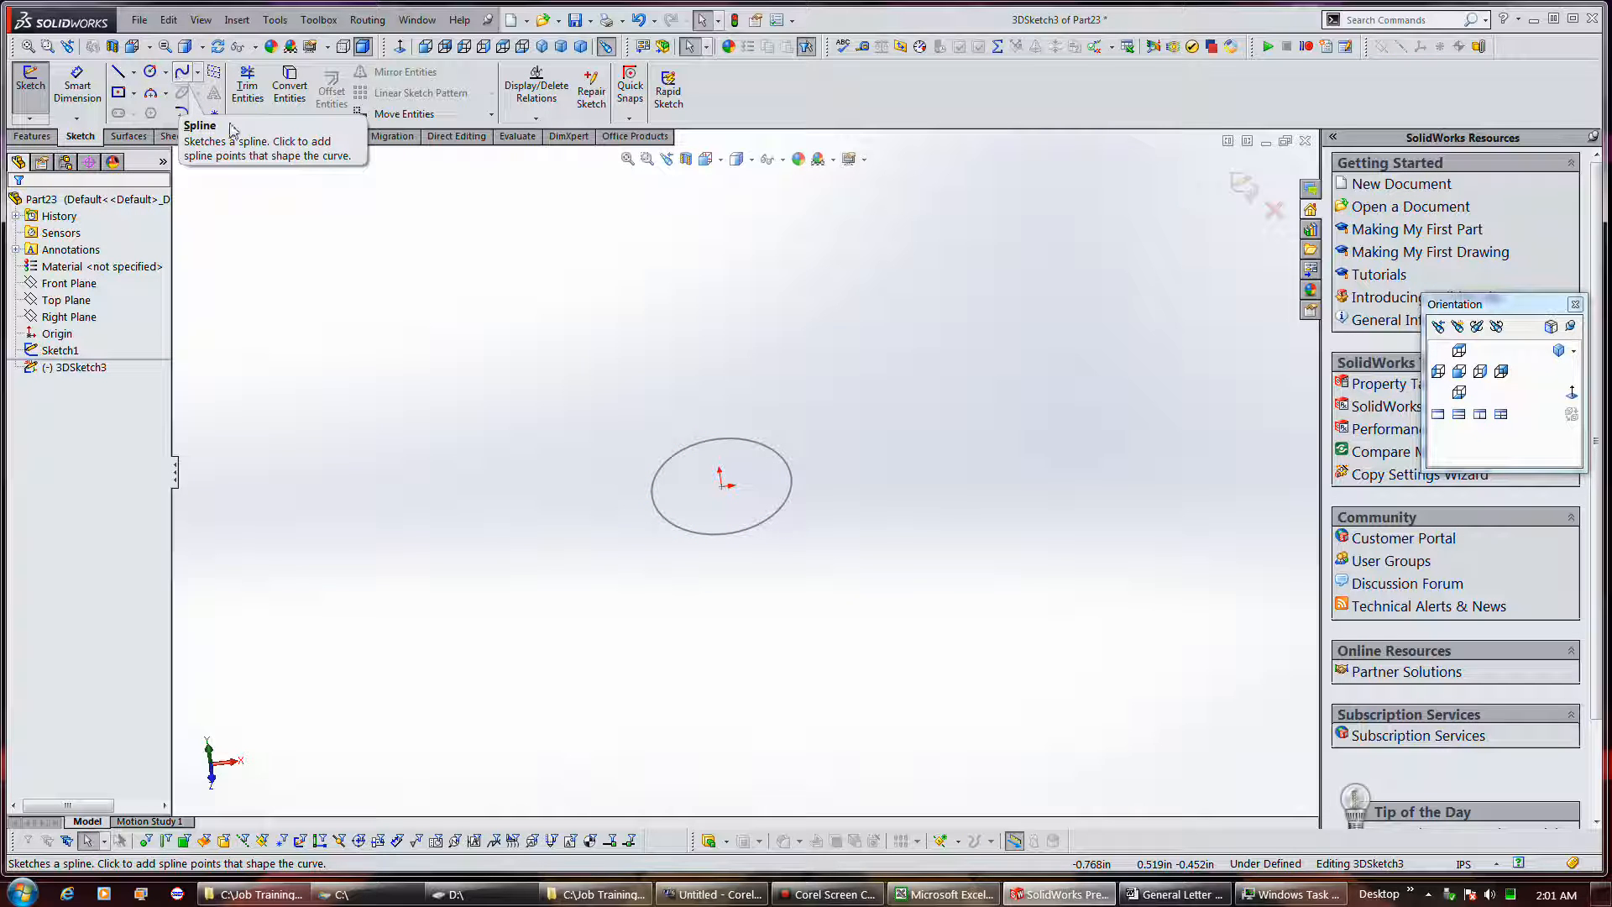
{"action": "scroll", "coordinate": [752, 479], "scroll_direction": "down", "scroll_amount": 2}
{"action": "scroll", "coordinate": [752, 480], "scroll_direction": "down", "scroll_amount": 2}
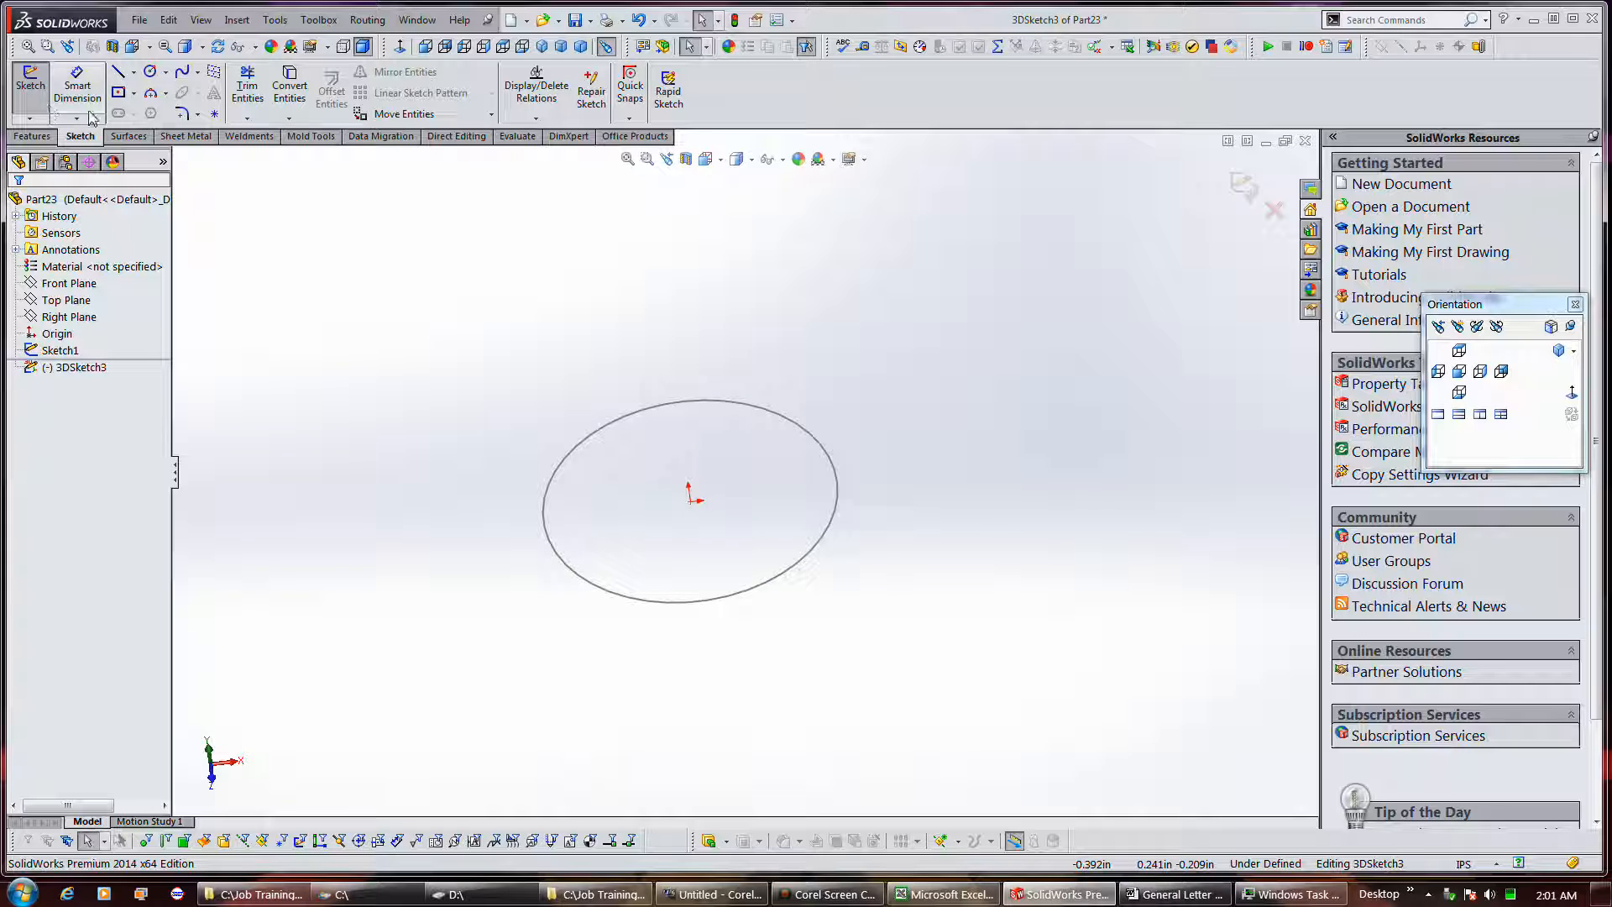
{"action": "left_click", "coordinate": [1273, 211]}
{"action": "left_click", "coordinate": [867, 461]}
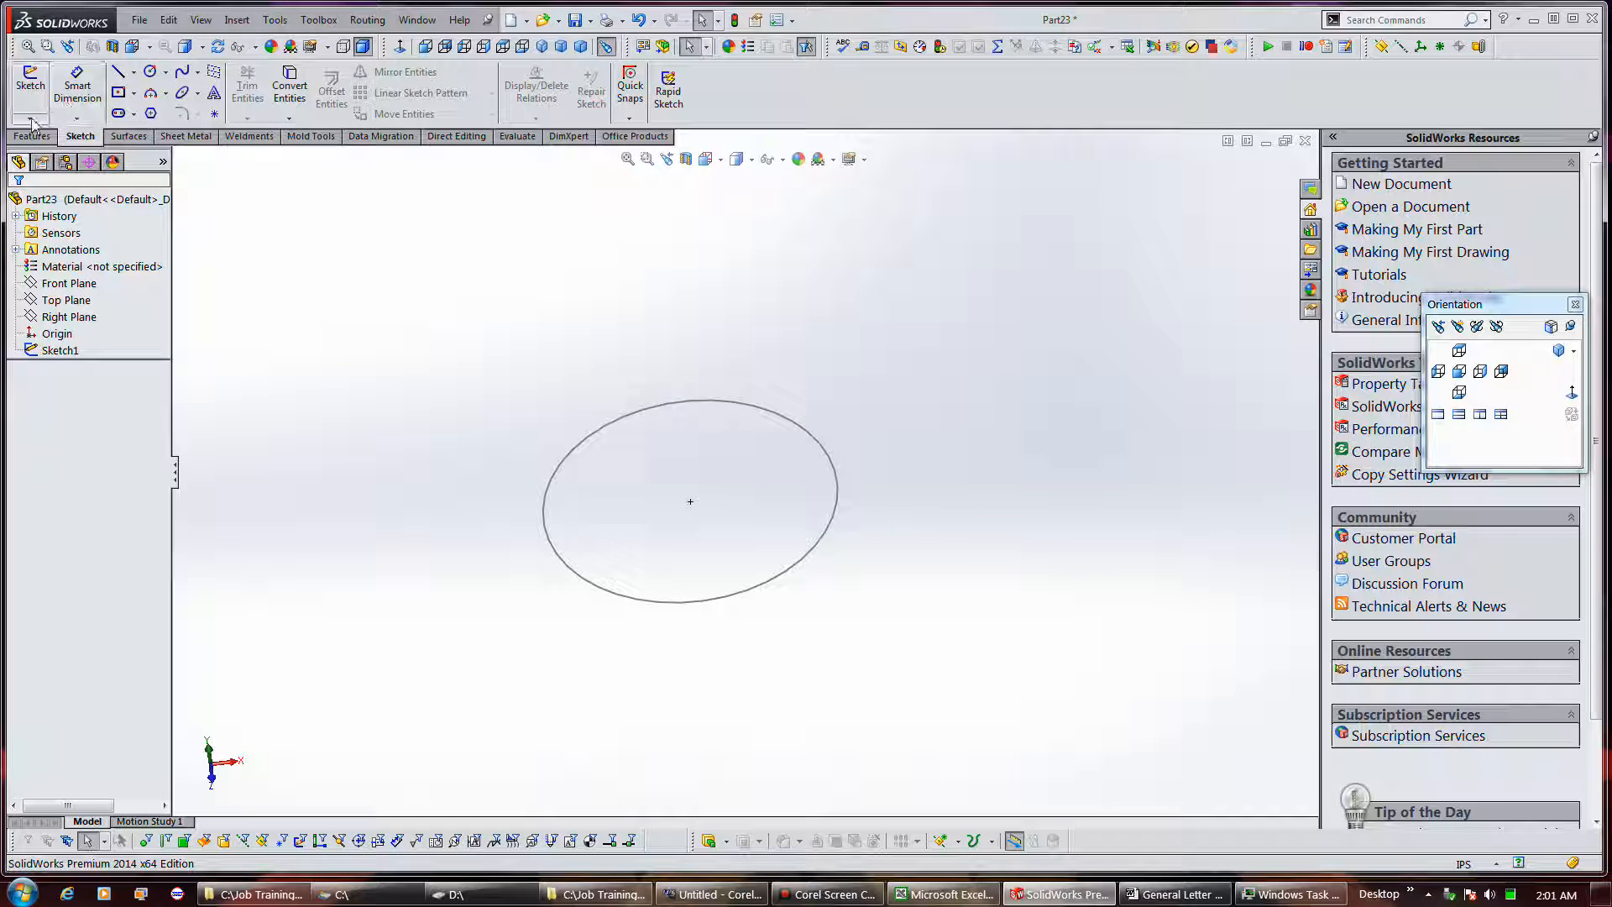
Step: Try two connected lines from the origin in a new 3D sketch, about 0.063 in and 0.038 in long, and undo both
{"action": "left_click", "coordinate": [32, 123]}
{"action": "left_click", "coordinate": [42, 157]}
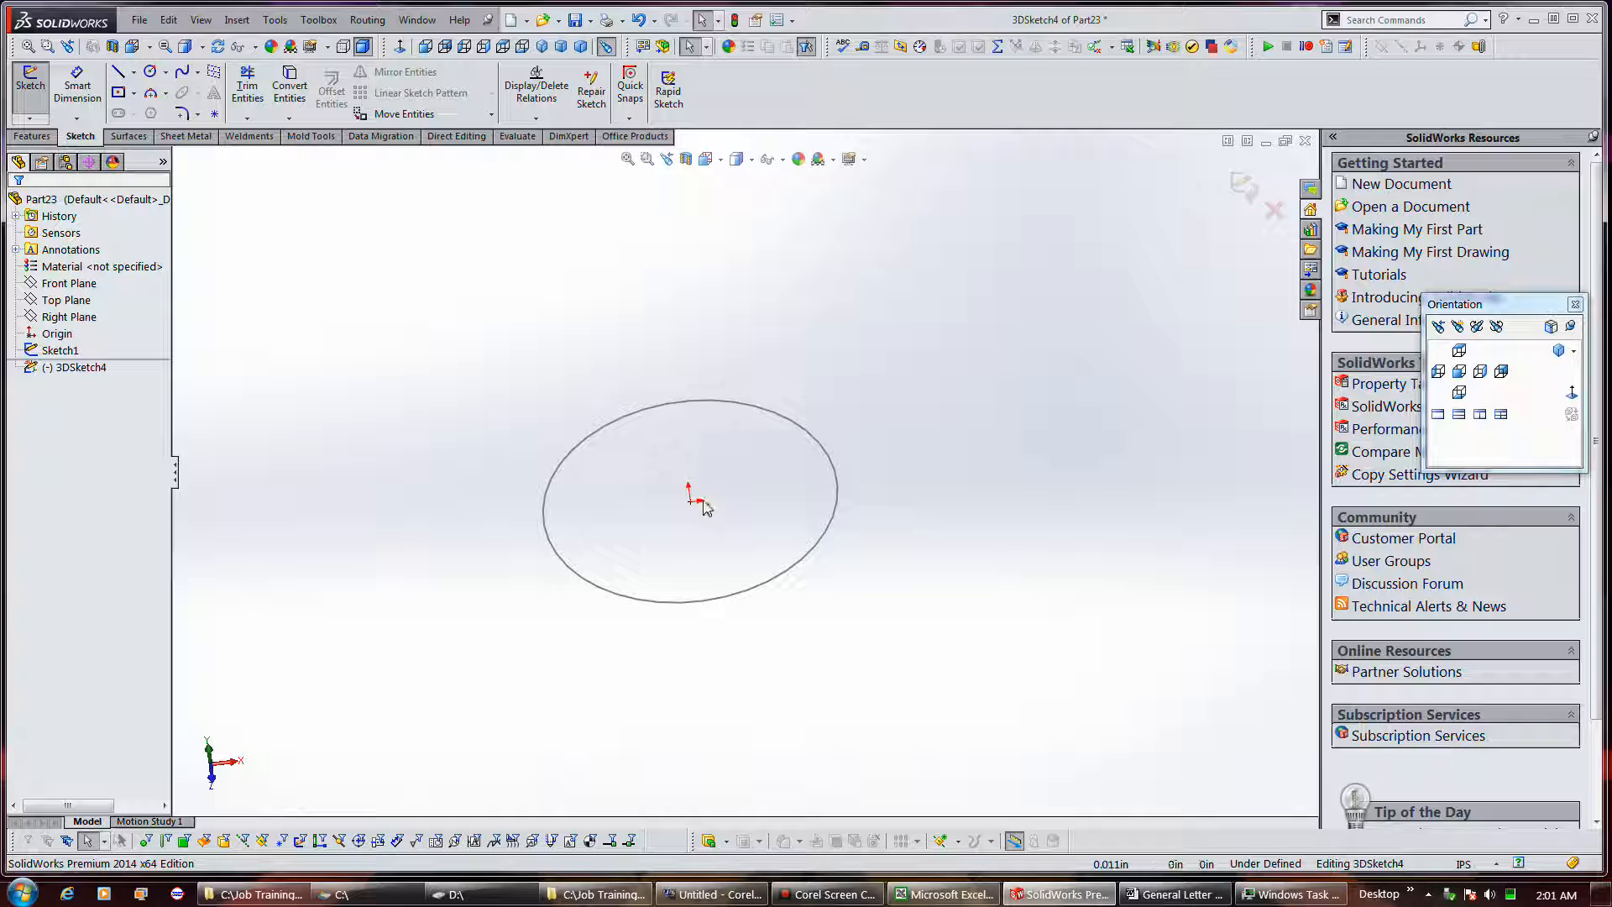
{"action": "scroll", "coordinate": [703, 506], "scroll_direction": "down", "scroll_amount": 5}
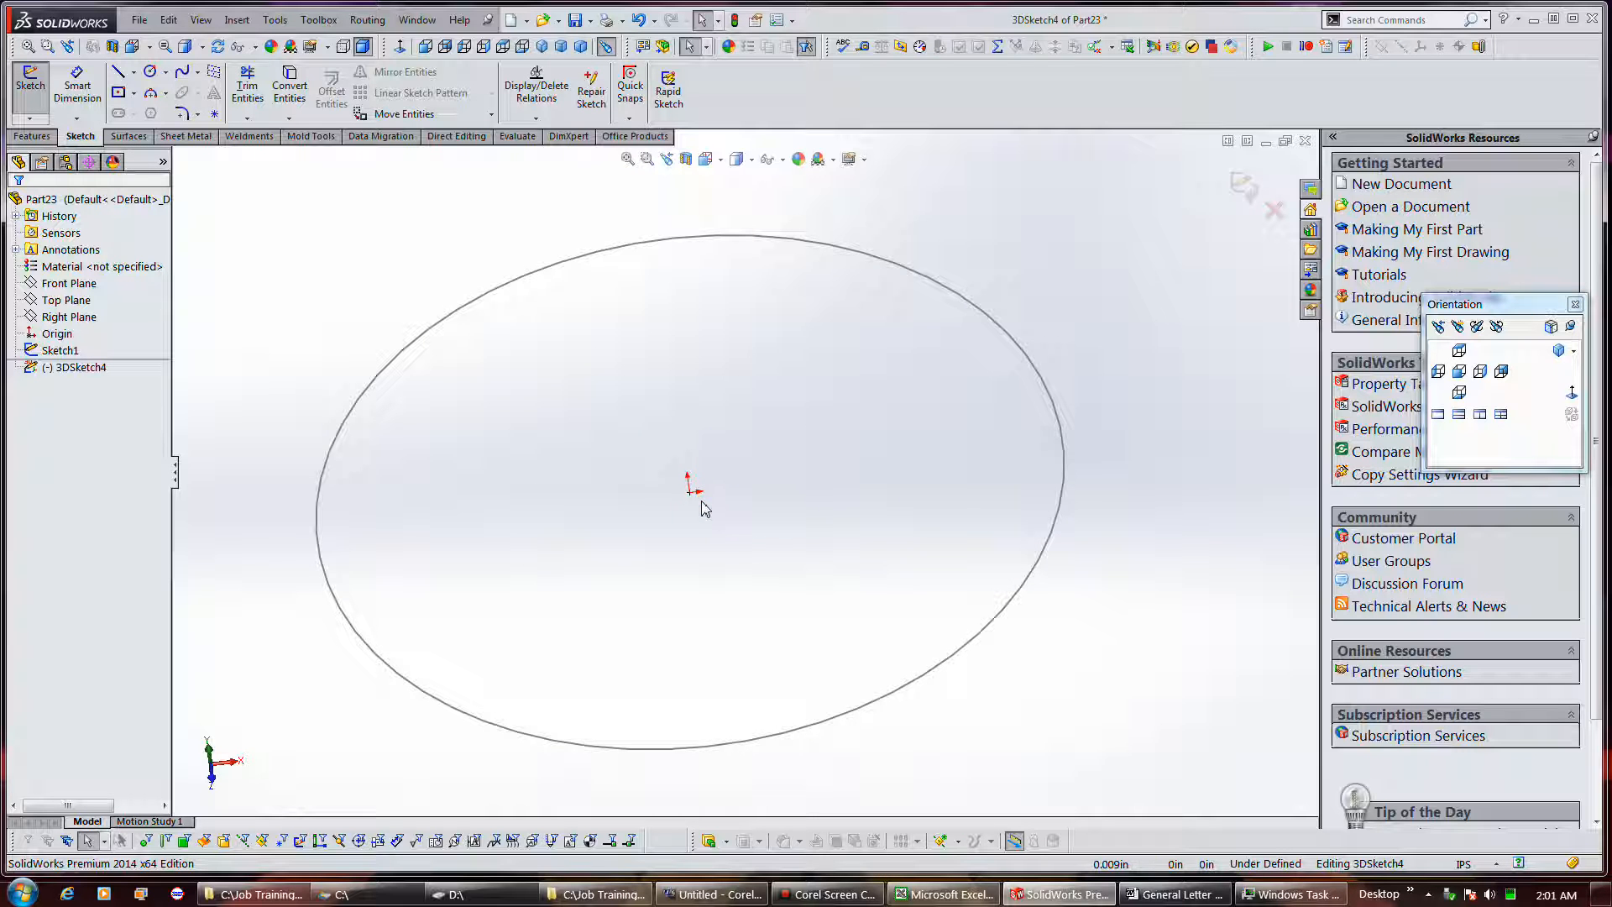
{"action": "left_click", "coordinate": [122, 74]}
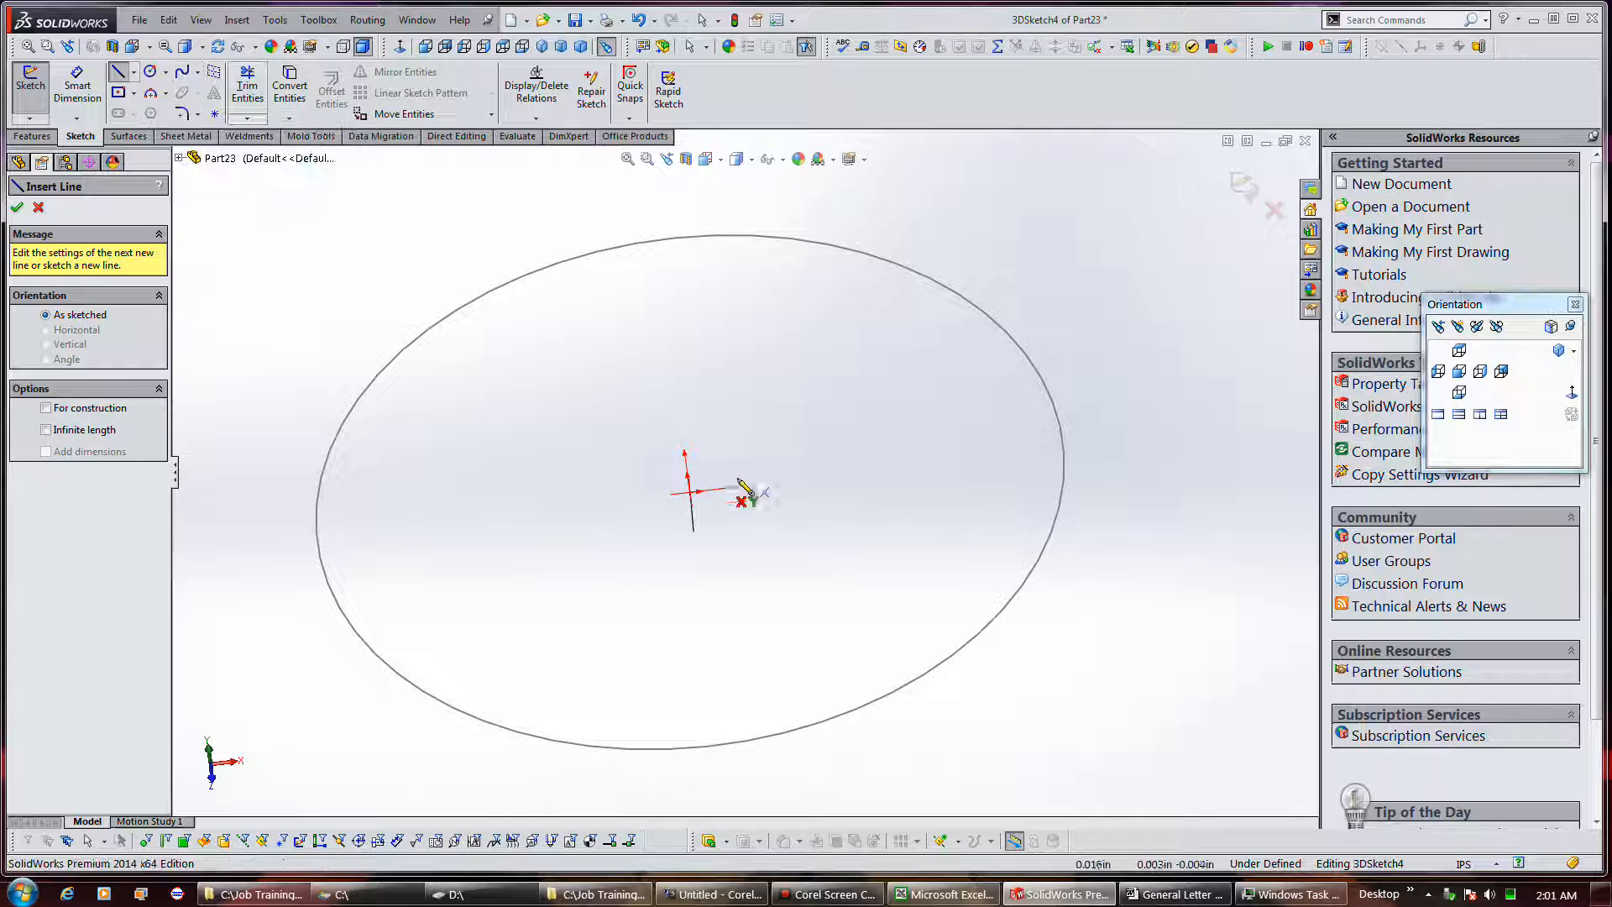
{"action": "left_click", "coordinate": [690, 491]}
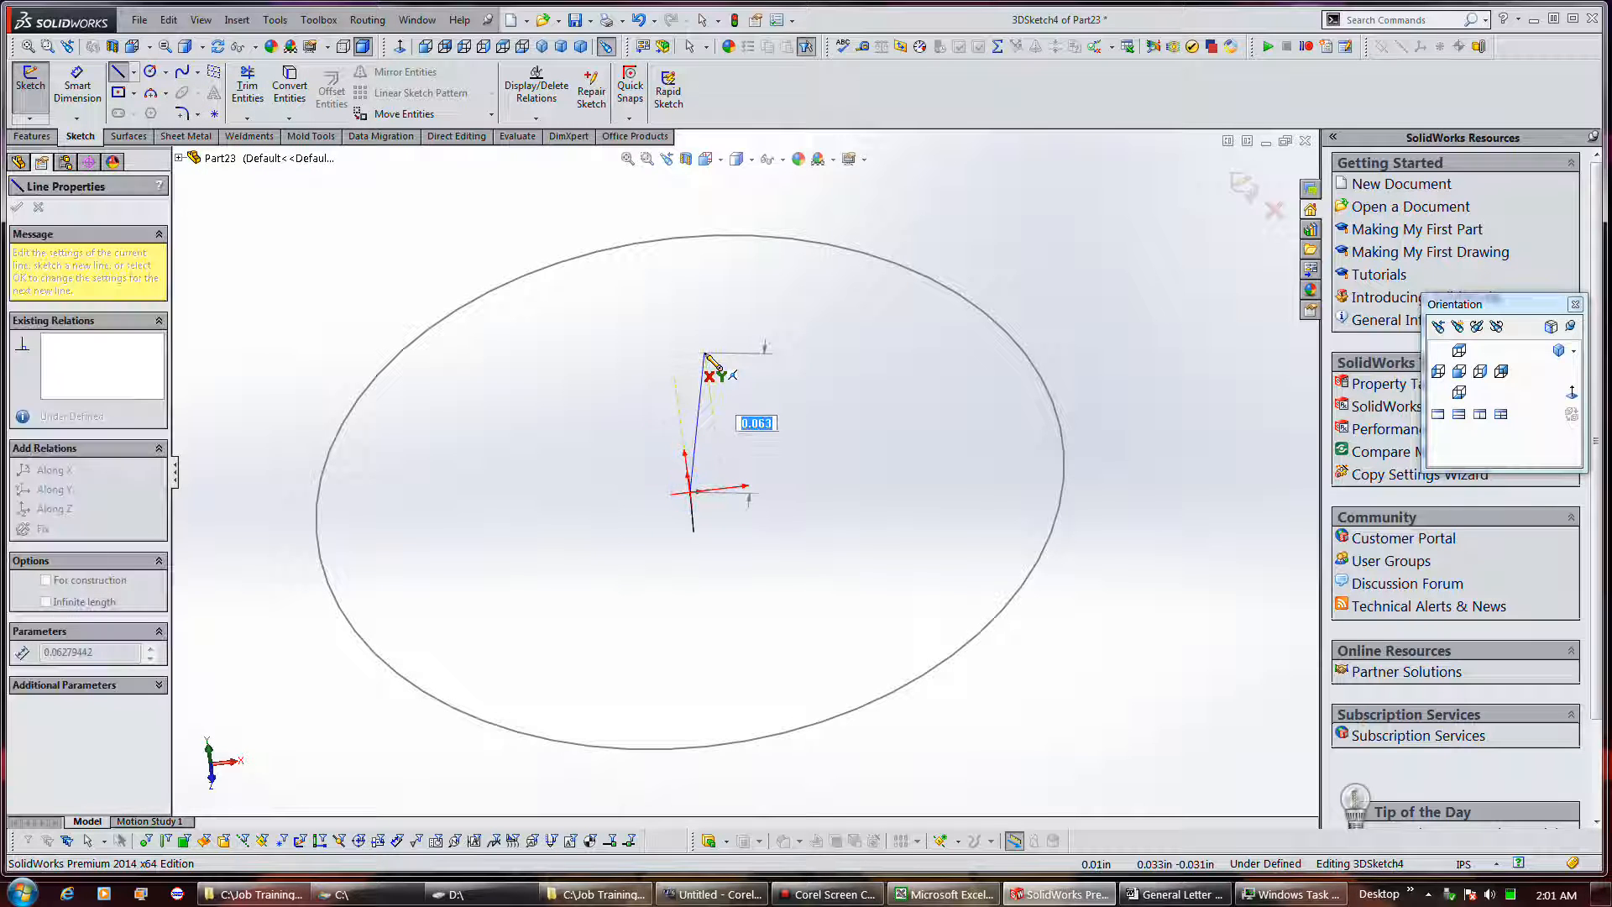
{"action": "left_click", "coordinate": [704, 349]}
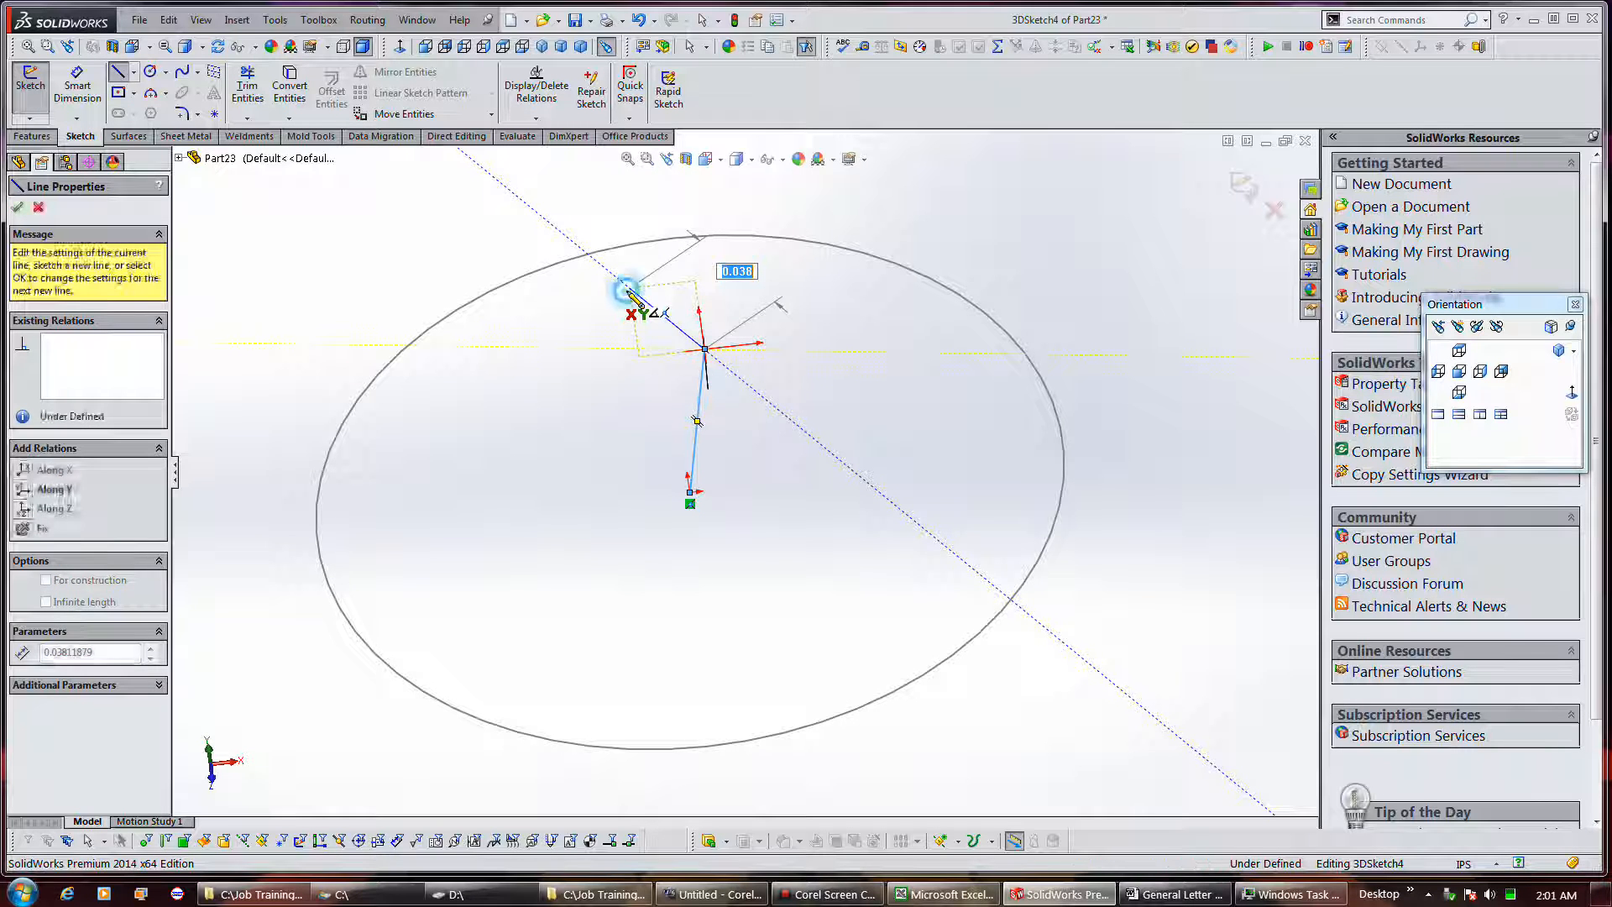
{"action": "left_click", "coordinate": [628, 288]}
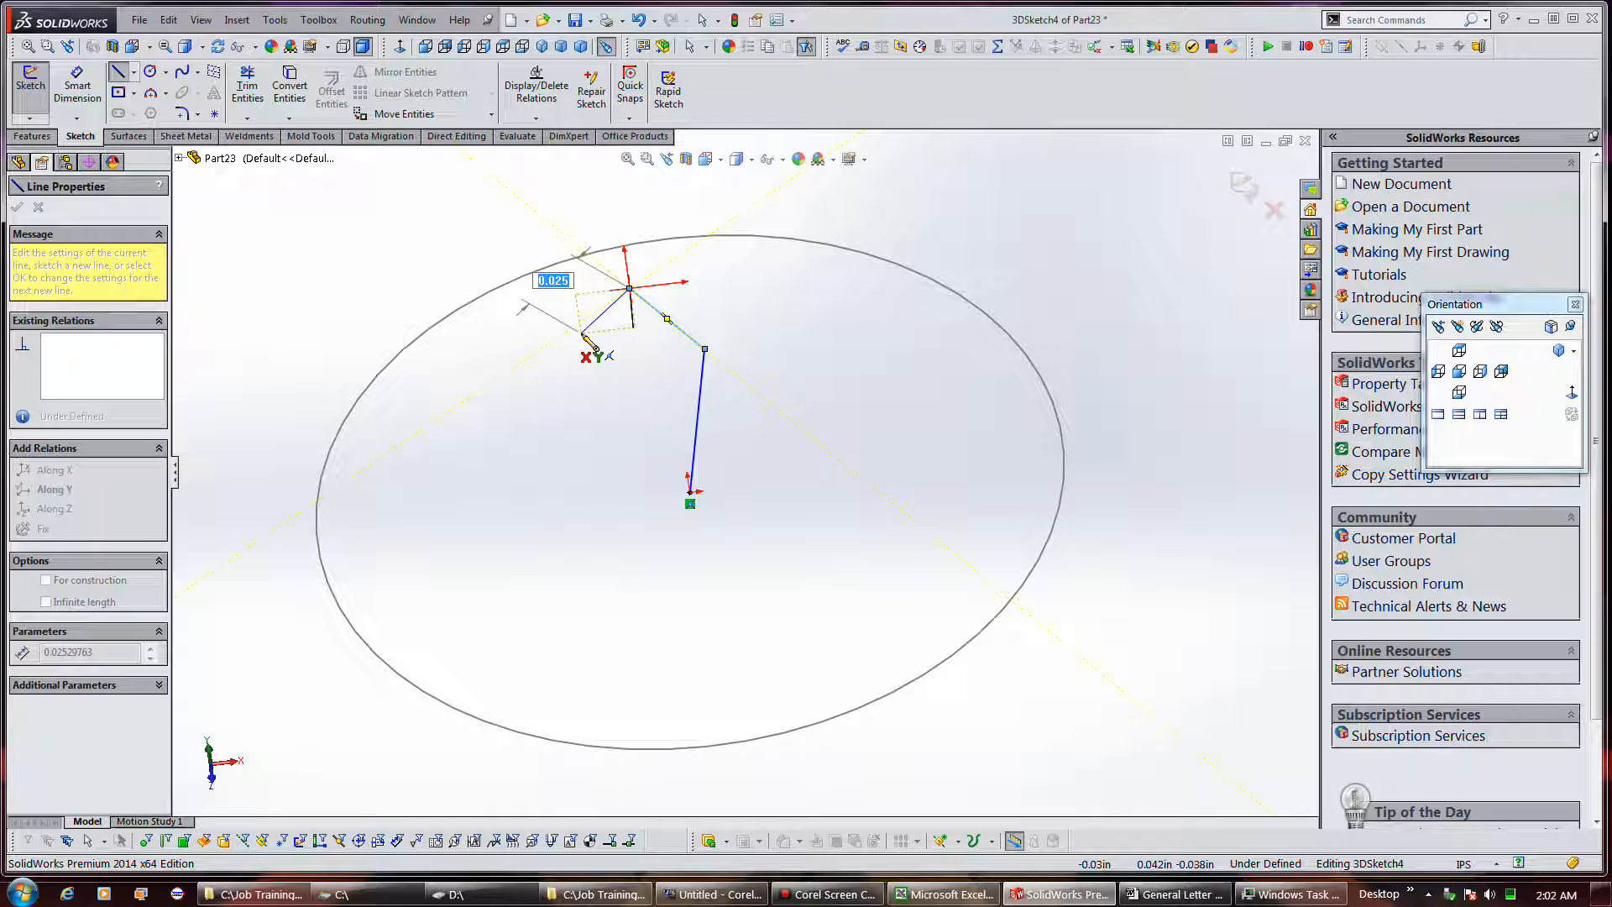
{"action": "key", "text": "Escape"}
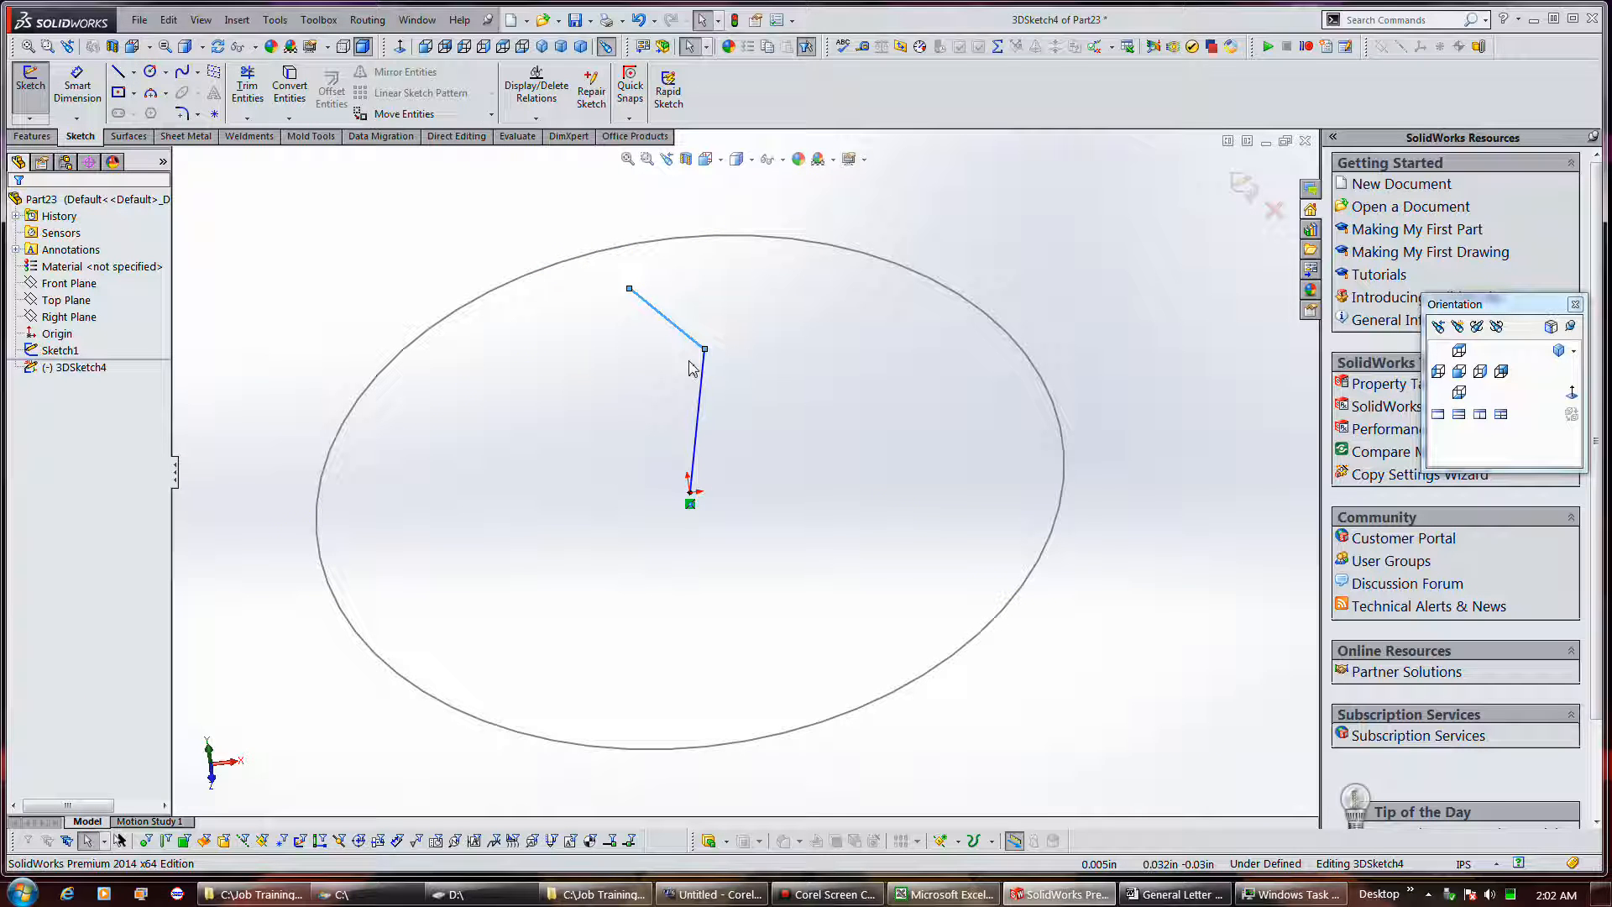
{"action": "key", "text": "ctrl+z"}
{"action": "key", "text": "ctrl+z"}
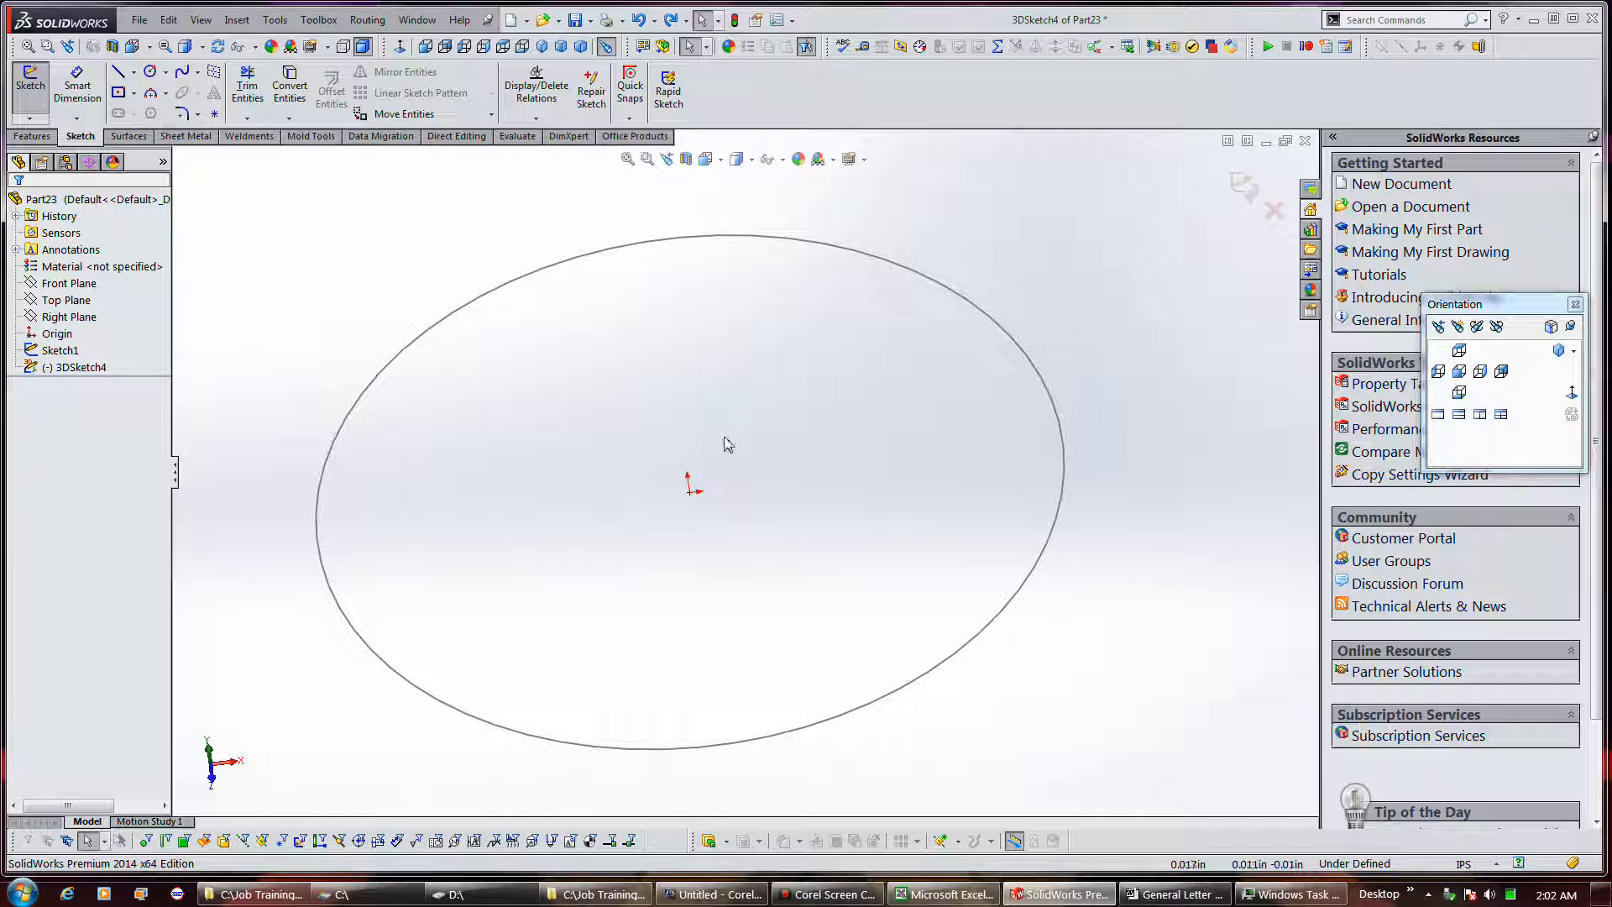
Step: Draw two connected 3D sketch lines inside the circle, starting on the negative X side of the origin
{"action": "left_click", "coordinate": [118, 72]}
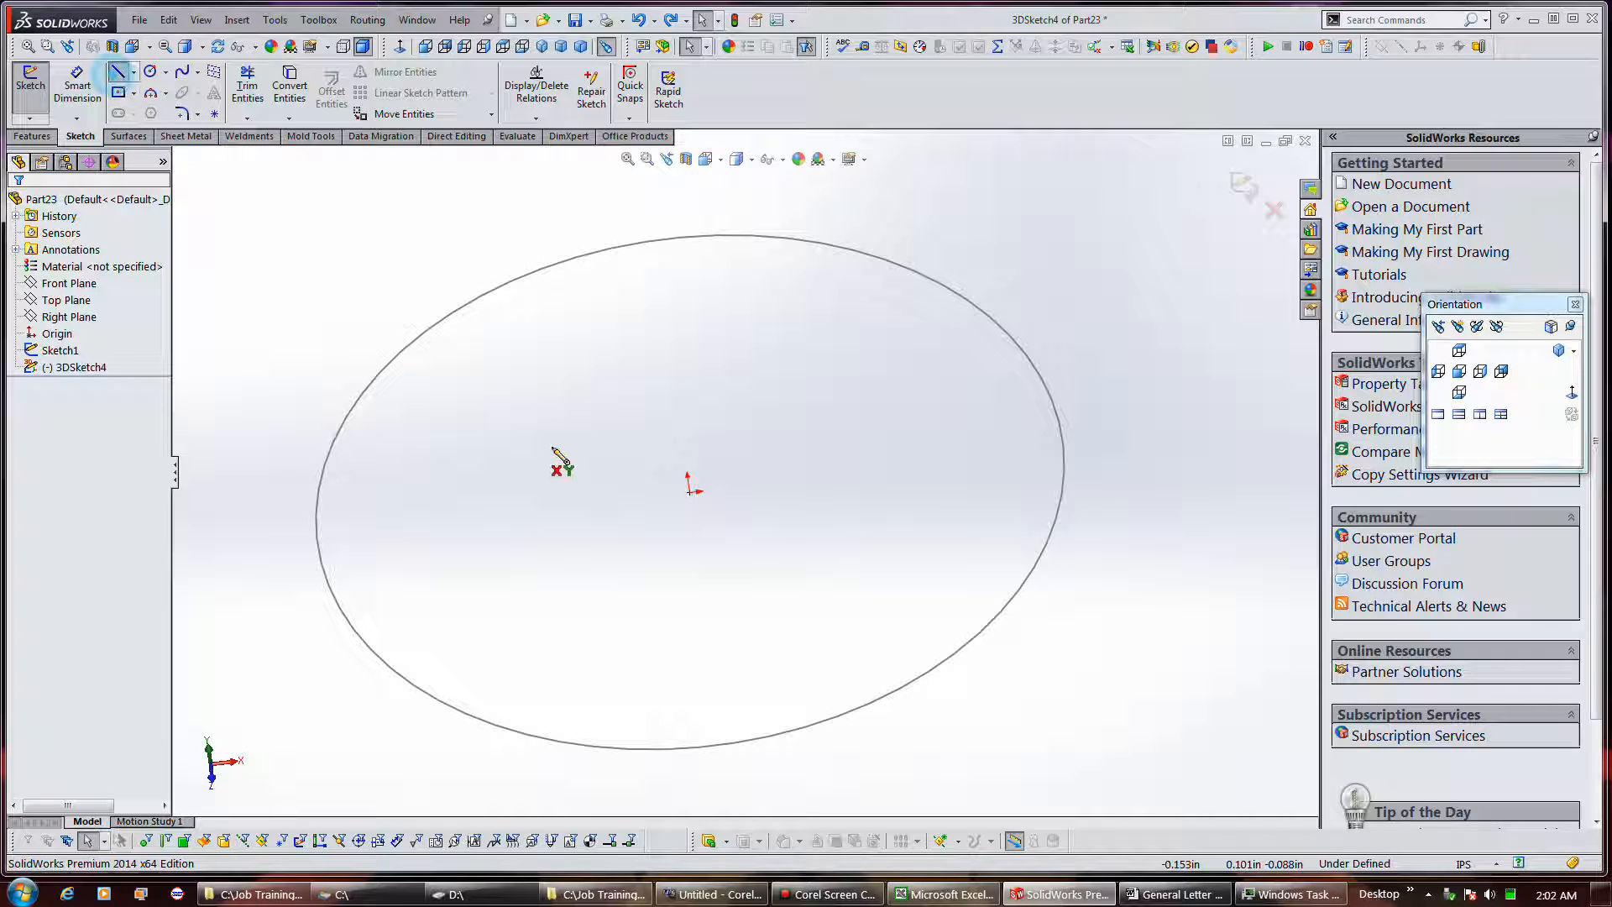
{"action": "left_click", "coordinate": [580, 493]}
{"action": "left_click", "coordinate": [610, 341]}
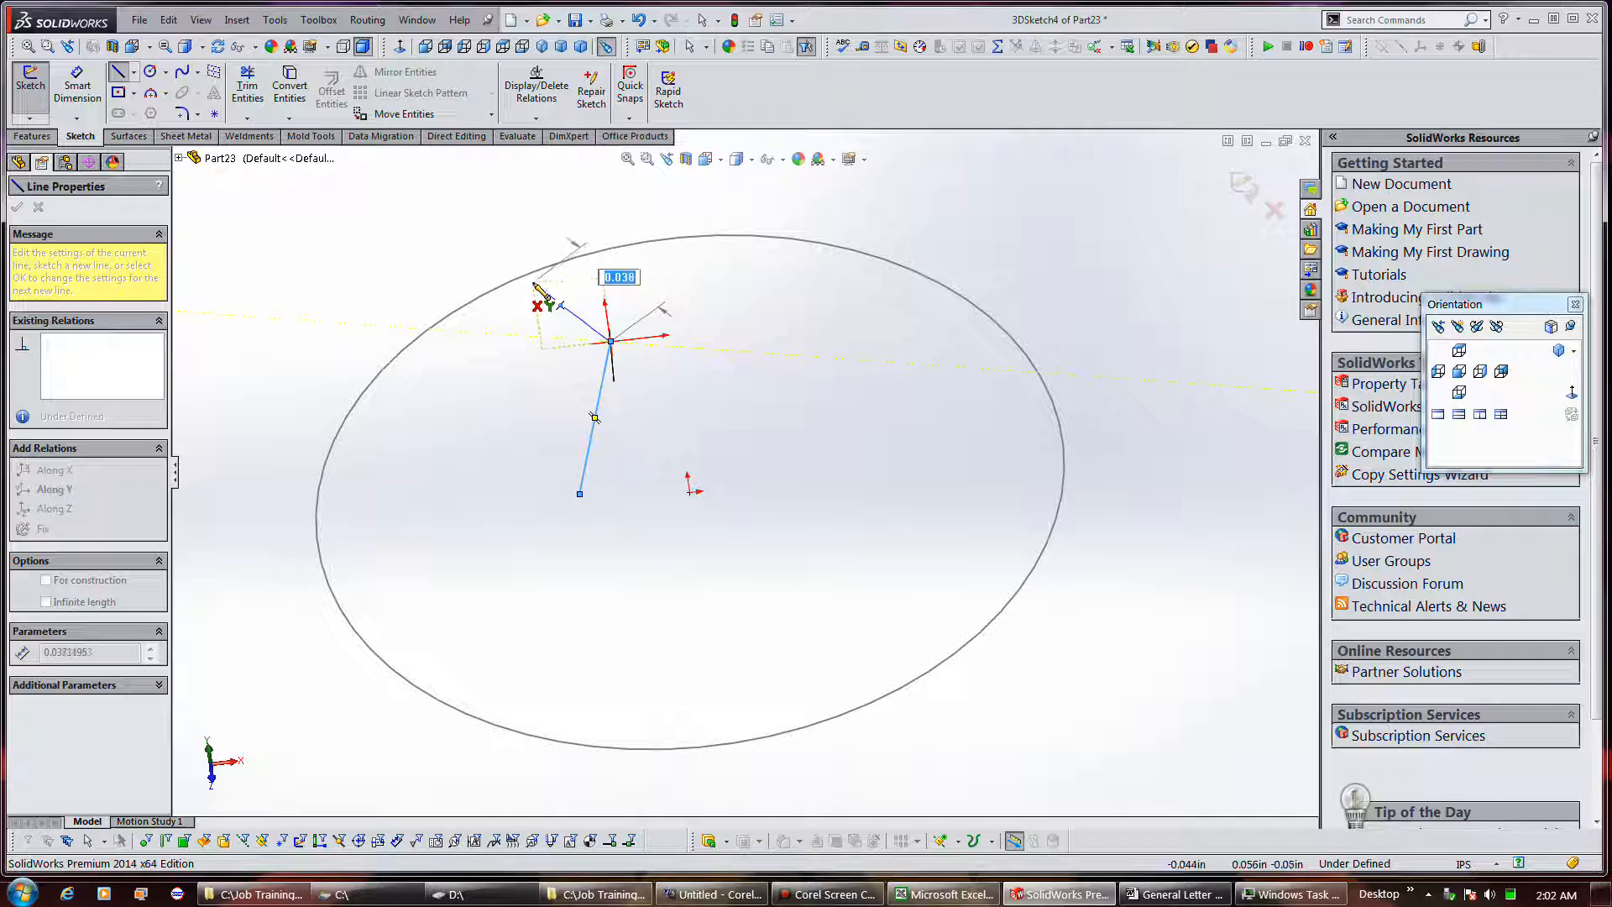
{"action": "left_click", "coordinate": [531, 282]}
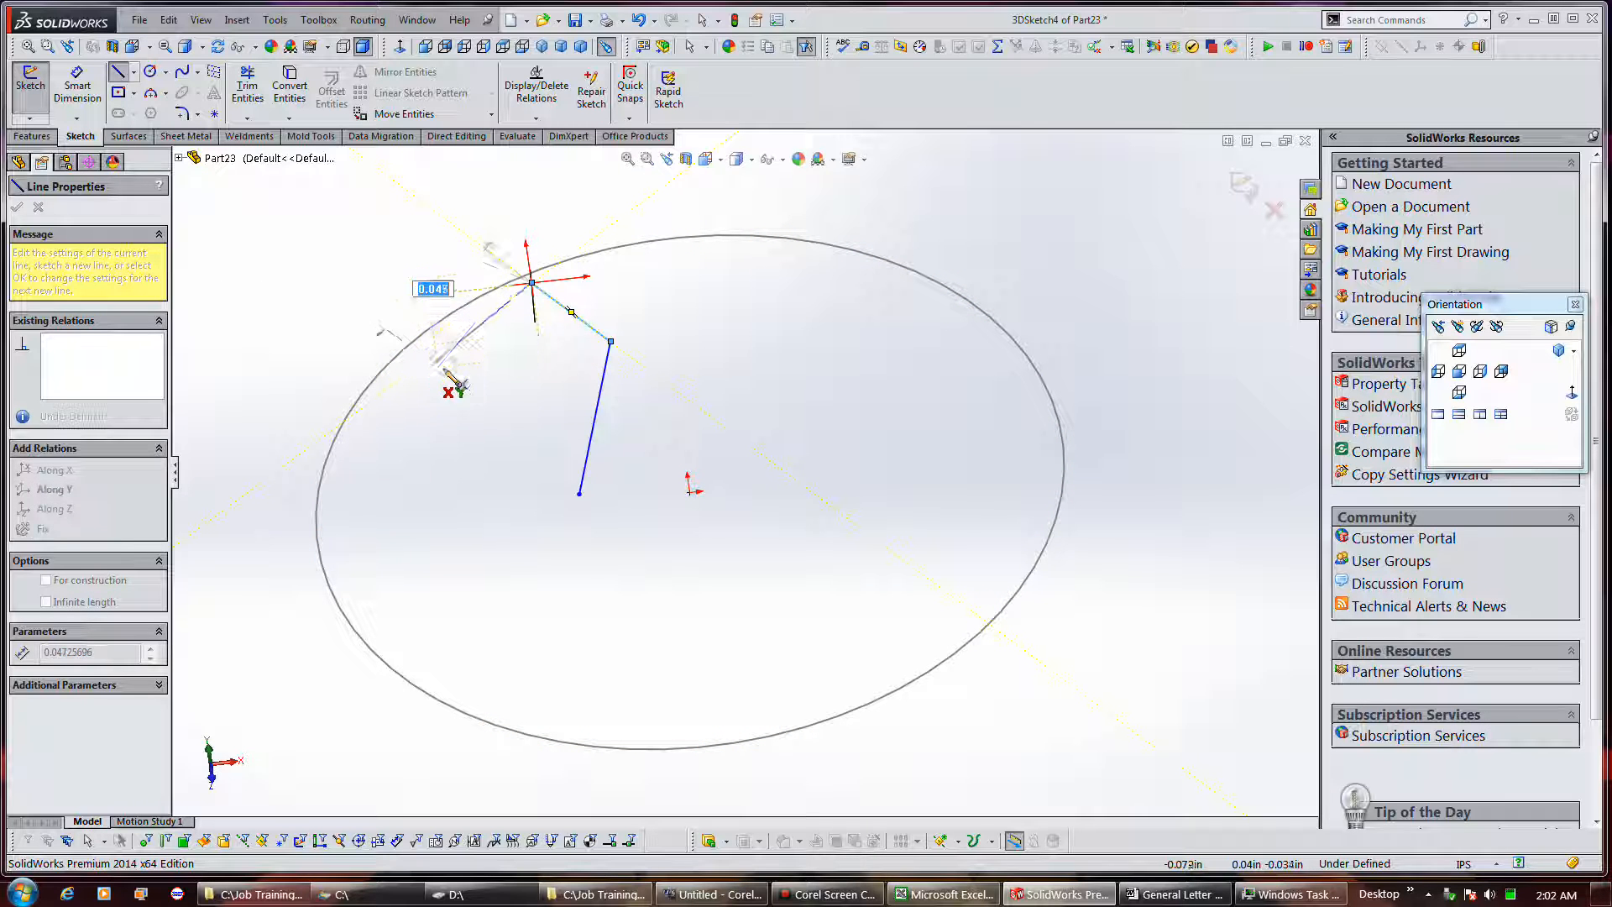
{"action": "key", "text": "Escape"}
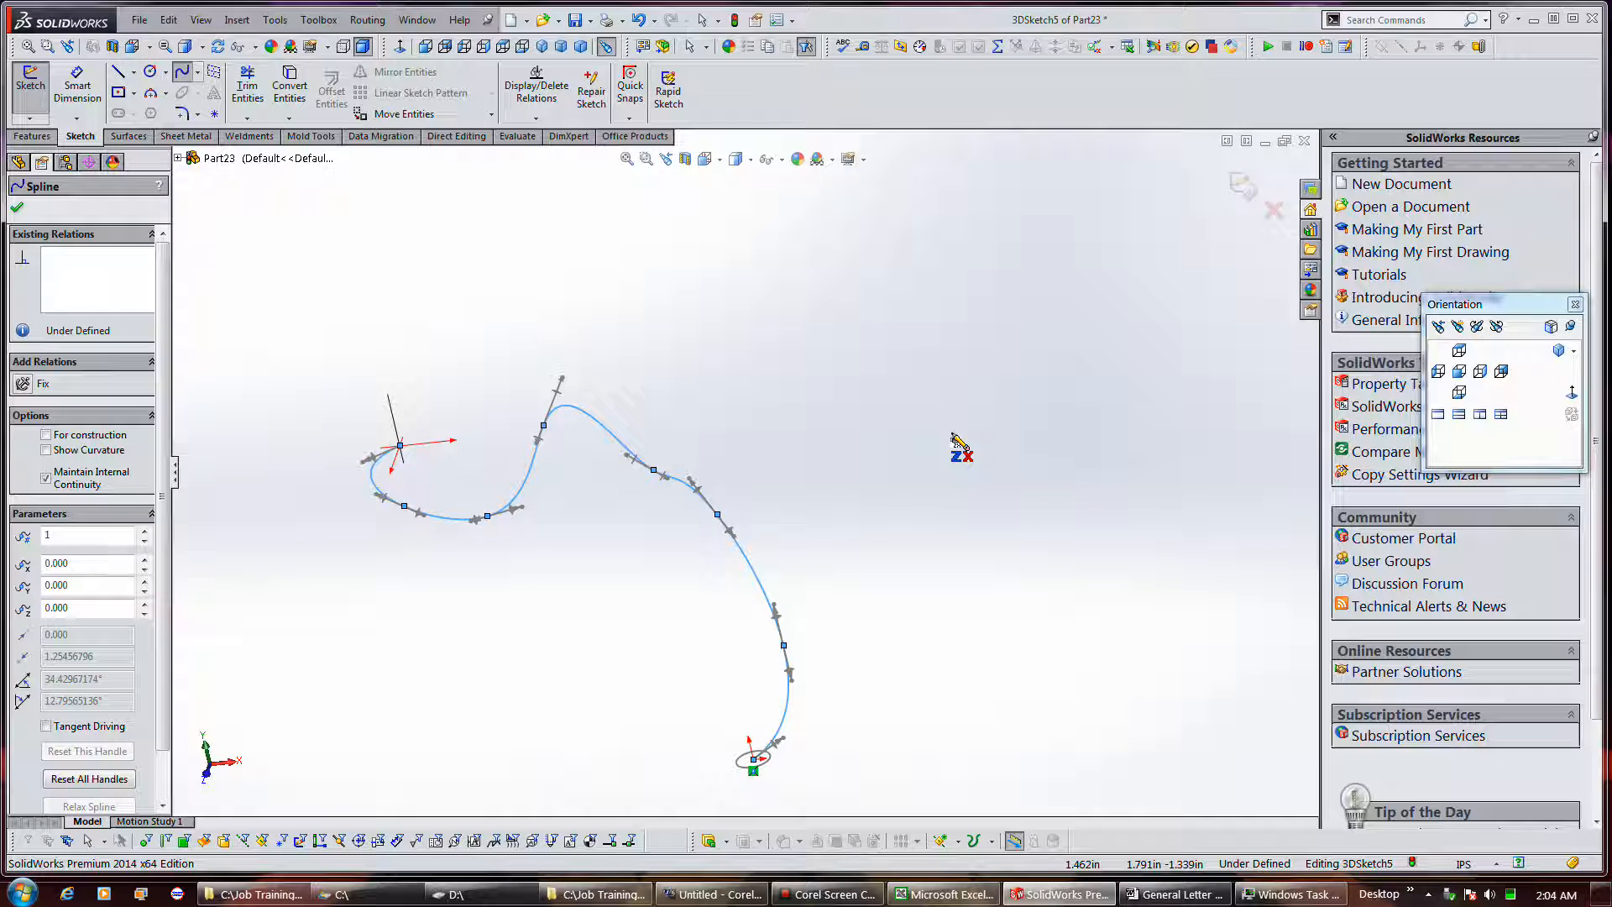
Step: Try a sweep with the Sketch1 circle as profile and the 3DSketch5 spline as path, and cancel it
{"action": "mouse_move", "coordinate": [1018, 479]}
{"action": "middle_mouse_down"}
{"action": "mouse_move", "coordinate": [957, 504]}
{"action": "mouse_move", "coordinate": [1013, 470]}
{"action": "mouse_move", "coordinate": [921, 463]}
{"action": "mouse_move", "coordinate": [1100, 504]}
{"action": "mouse_move", "coordinate": [1022, 518]}
{"action": "mouse_move", "coordinate": [1004, 489]}
{"action": "mouse_move", "coordinate": [1038, 442]}
{"action": "mouse_move", "coordinate": [1016, 464]}
{"action": "middle_mouse_up"}
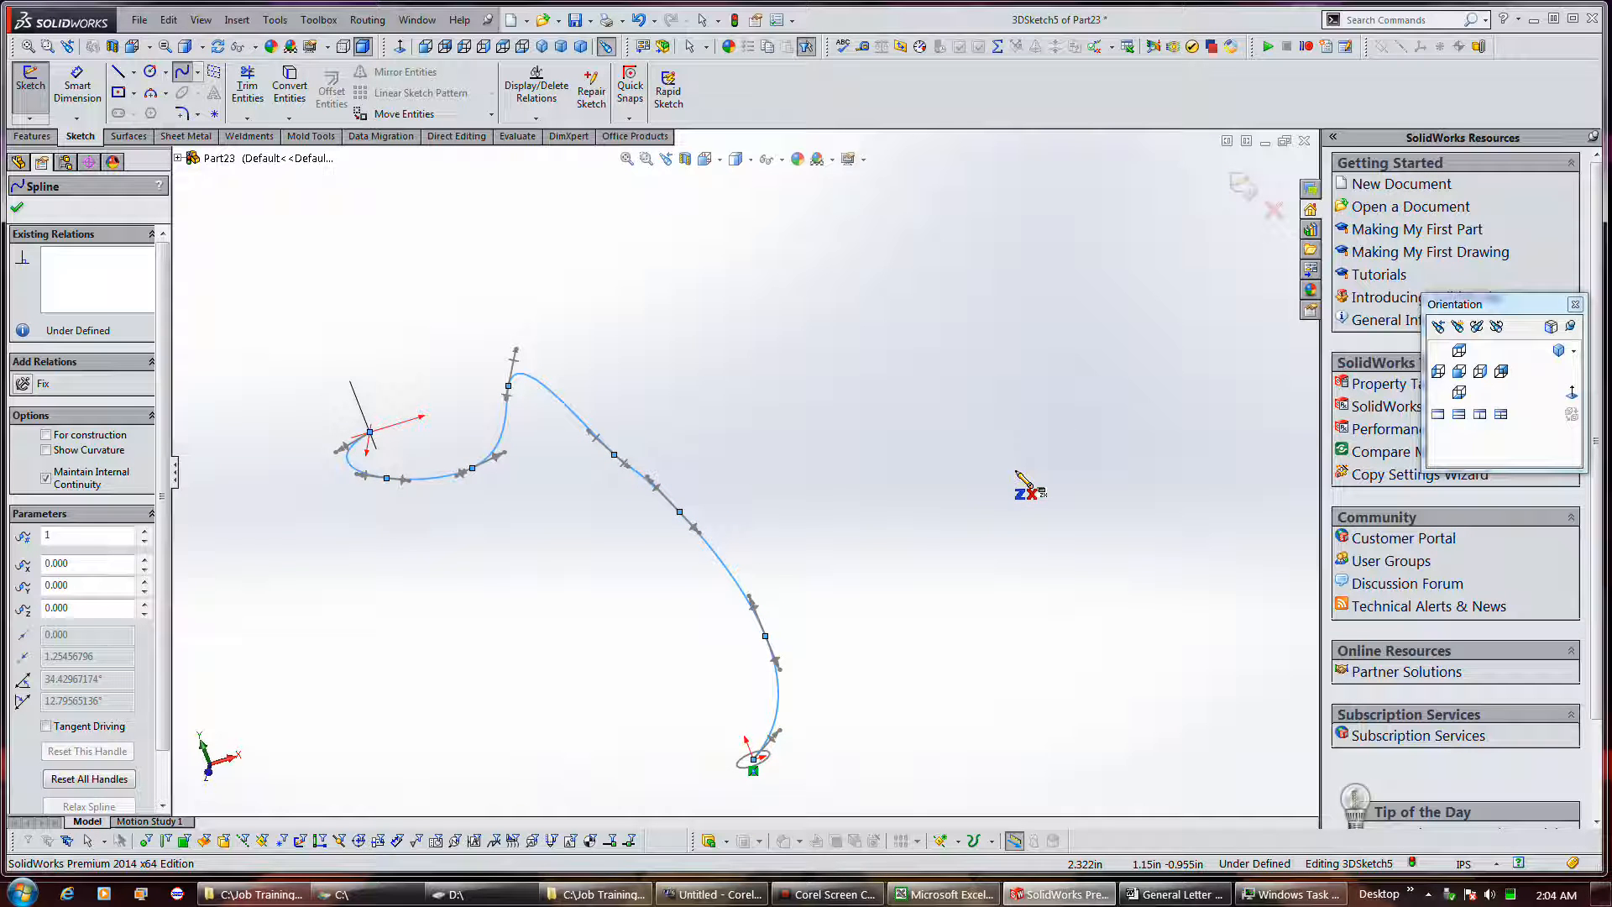
{"action": "left_click", "coordinate": [833, 895]}
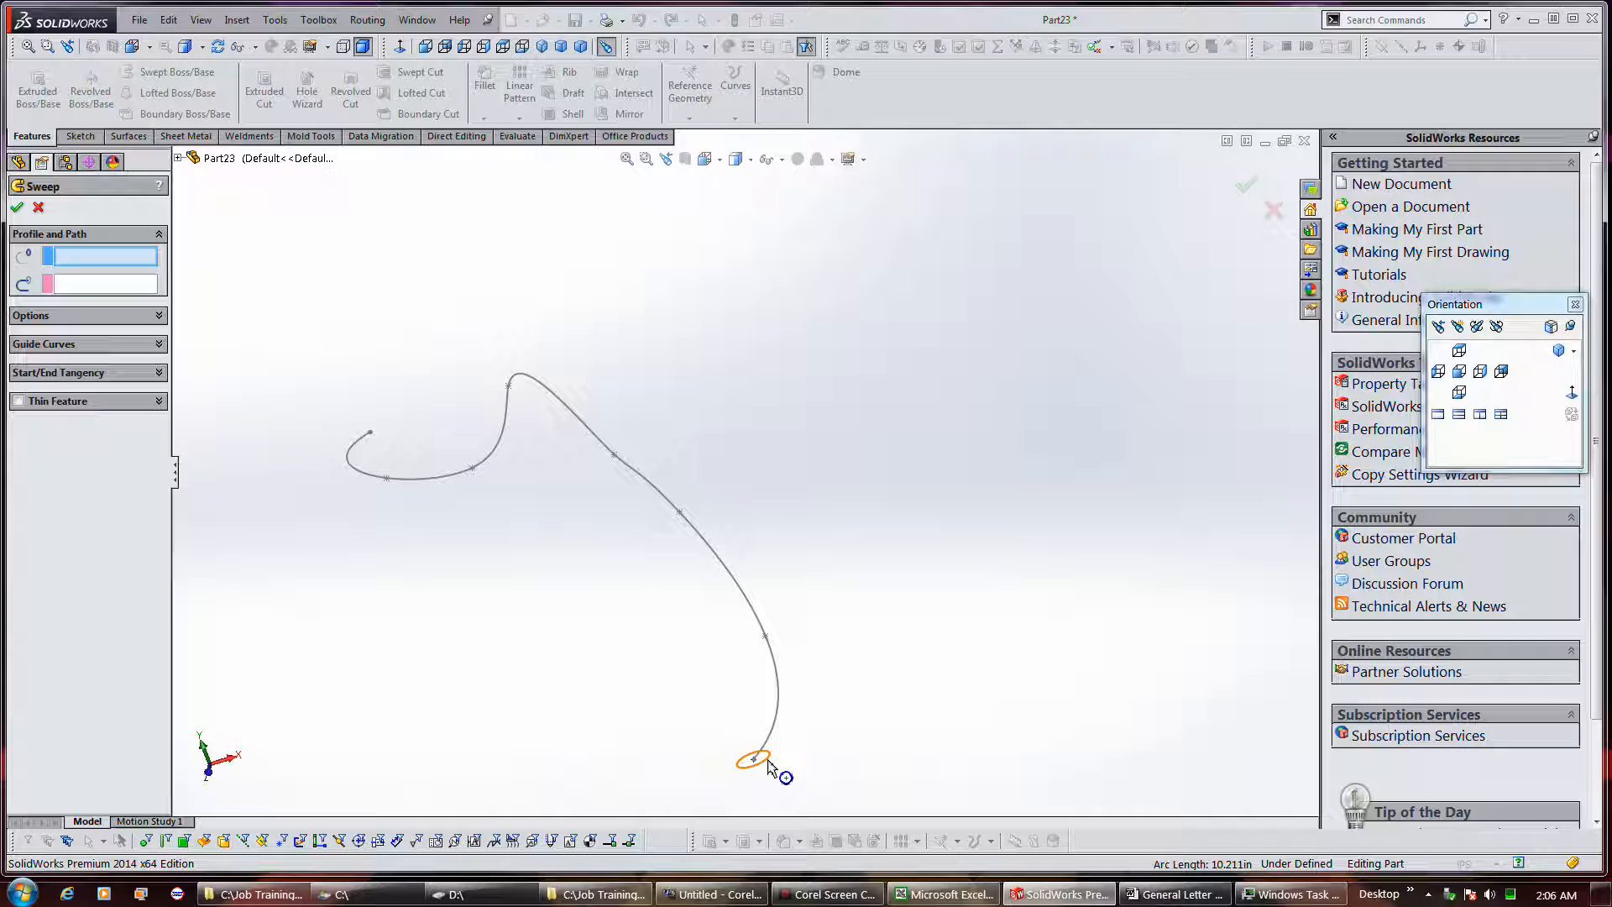
{"action": "left_click", "coordinate": [767, 763]}
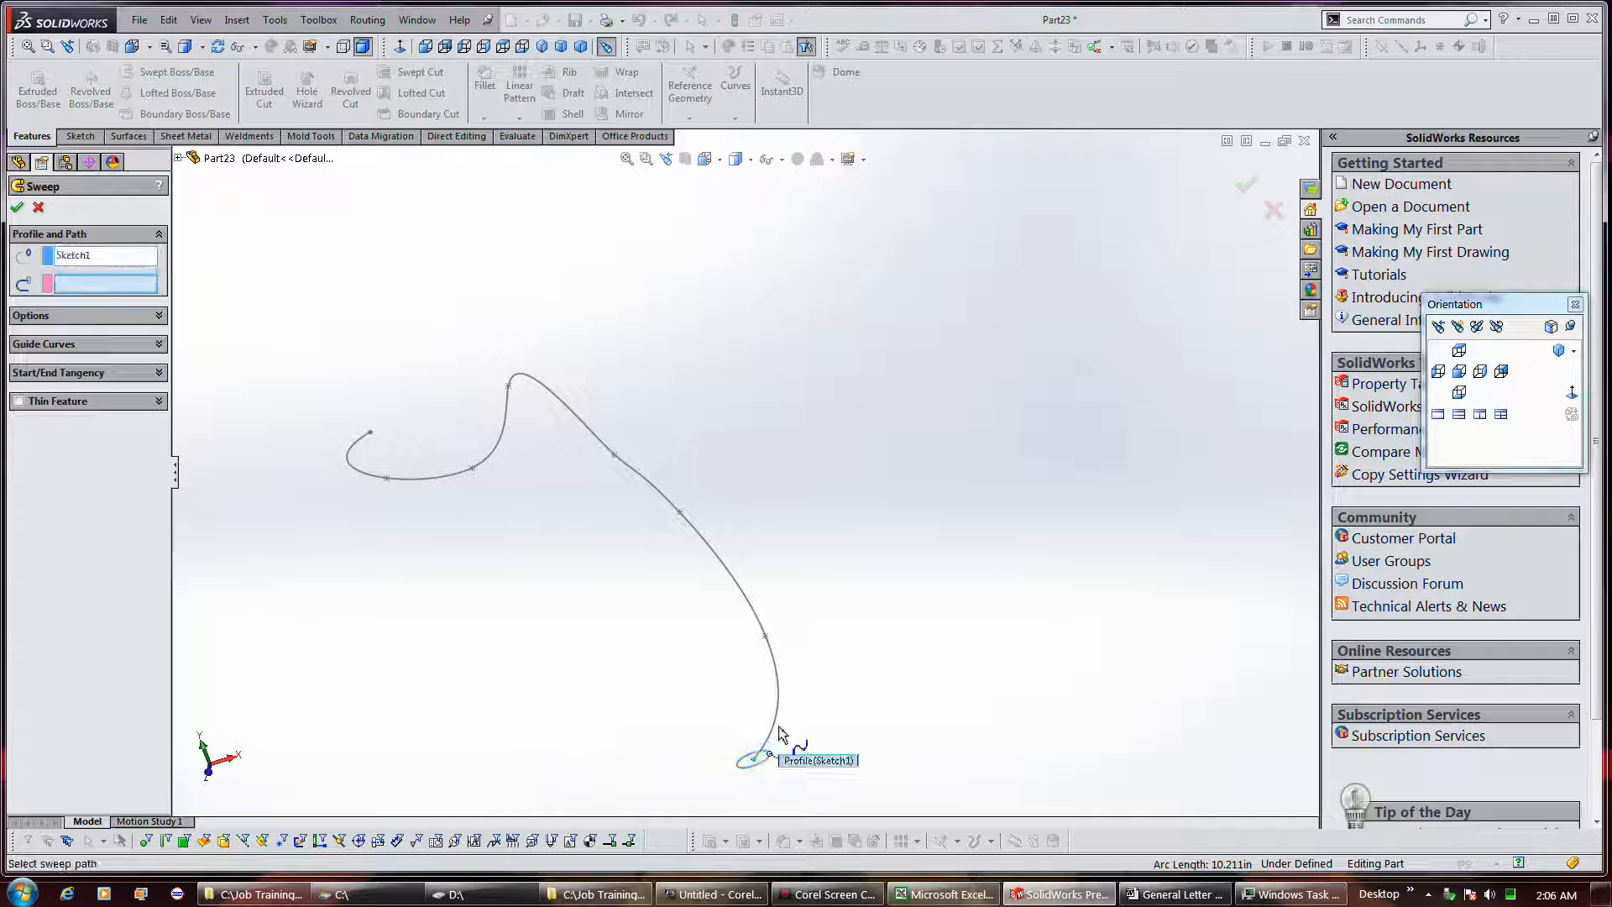
{"action": "left_click", "coordinate": [753, 622]}
{"action": "middle_click_drag", "start_coordinate": [852, 547], "coordinate": [829, 631]}
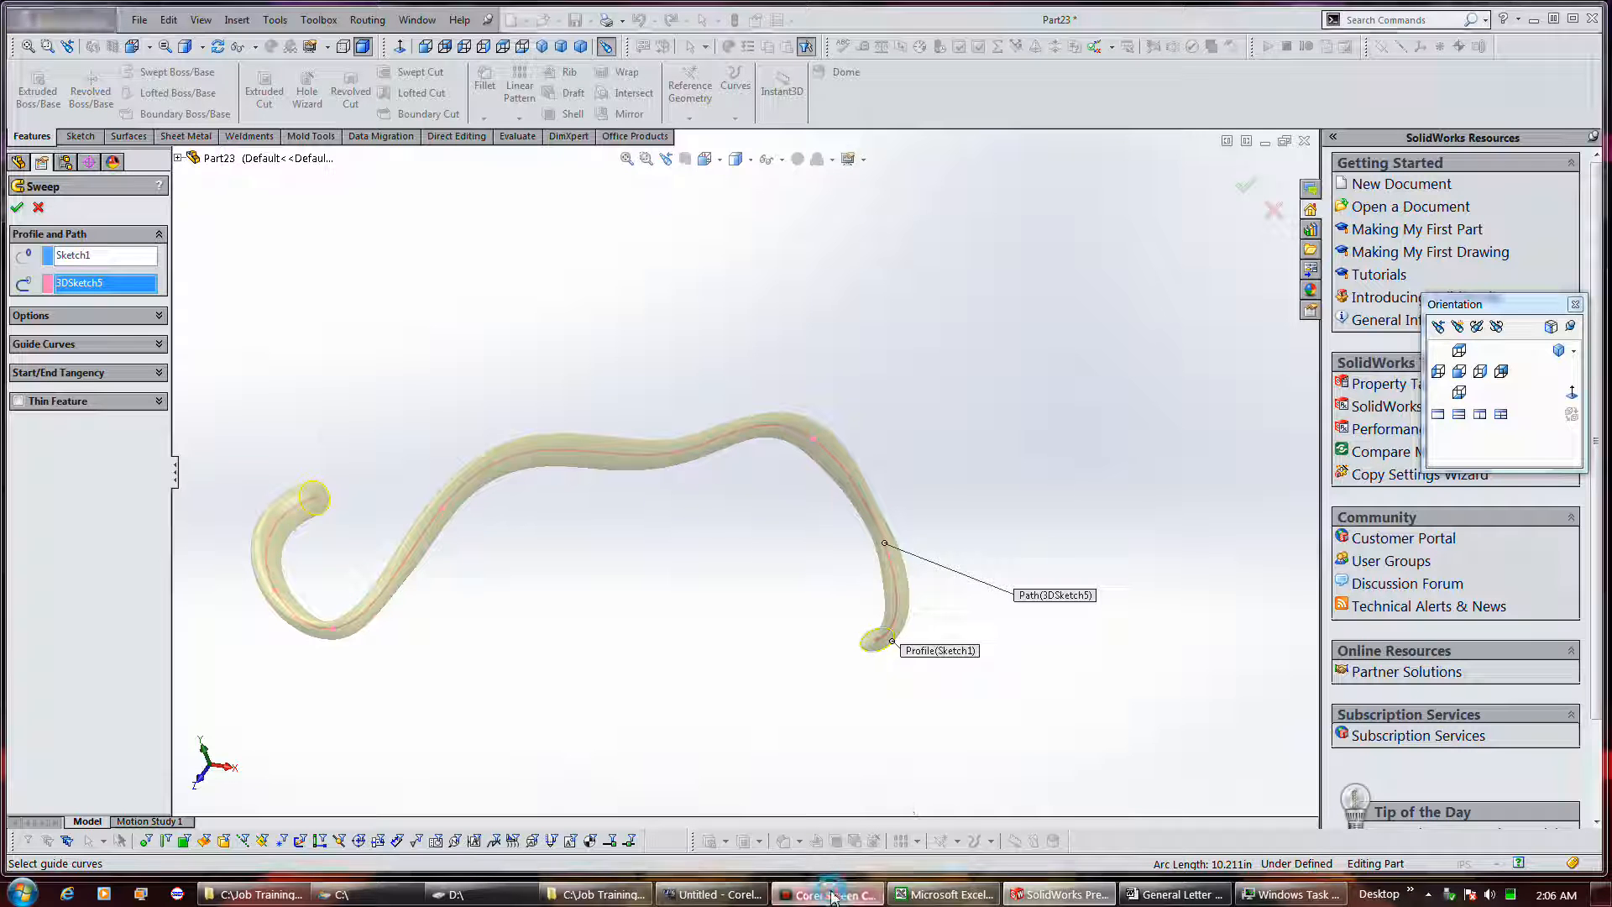
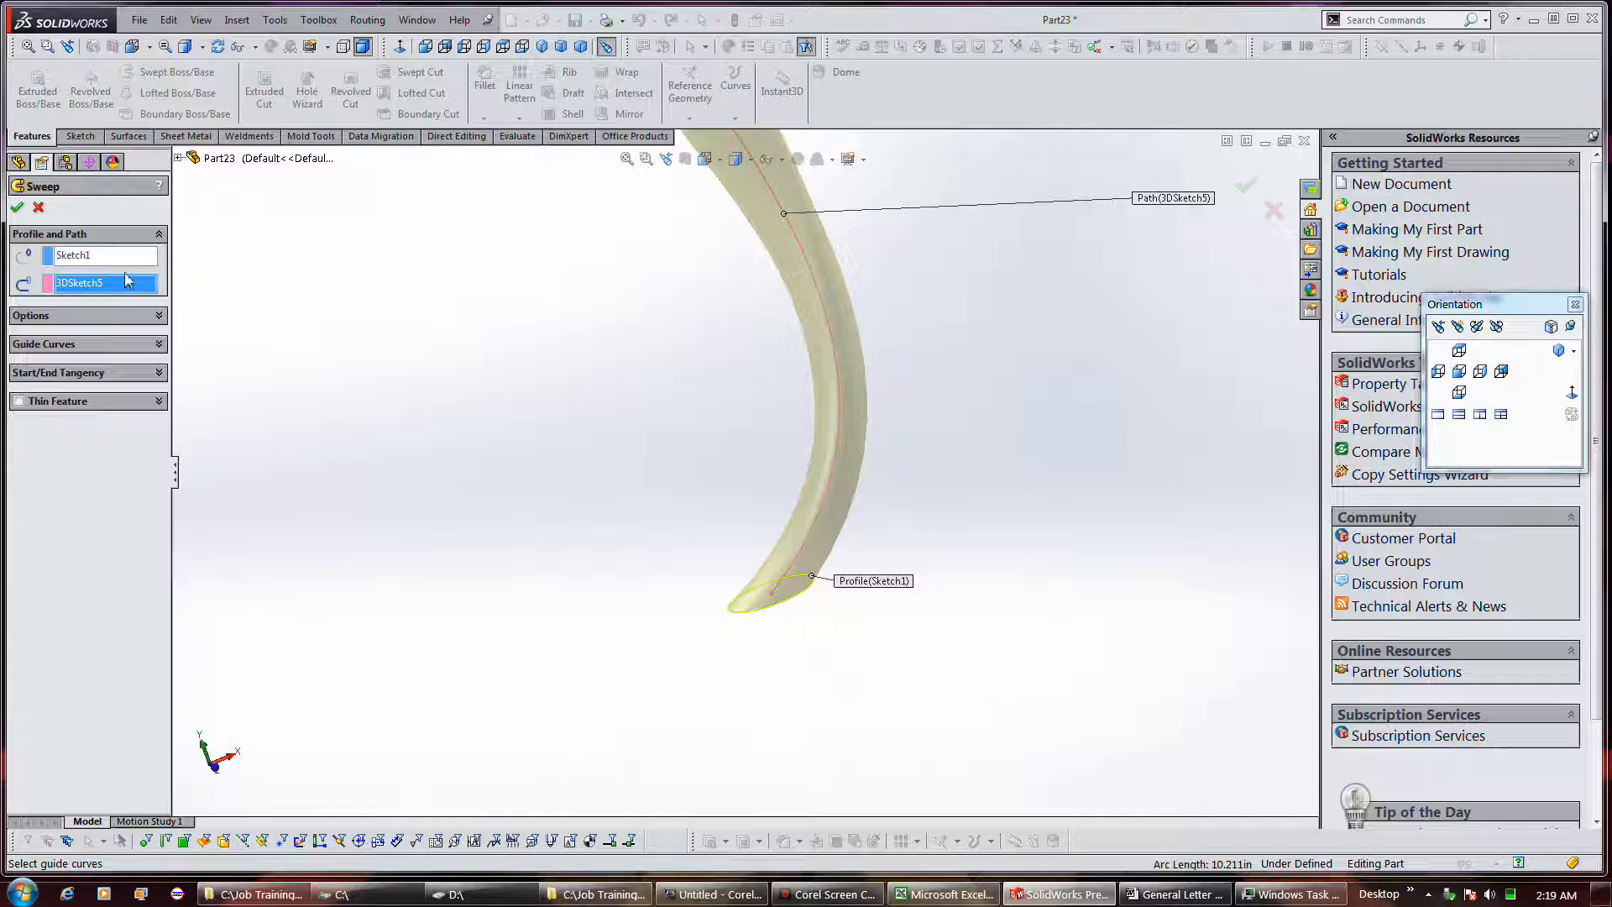
{"action": "left_click", "coordinate": [38, 207]}
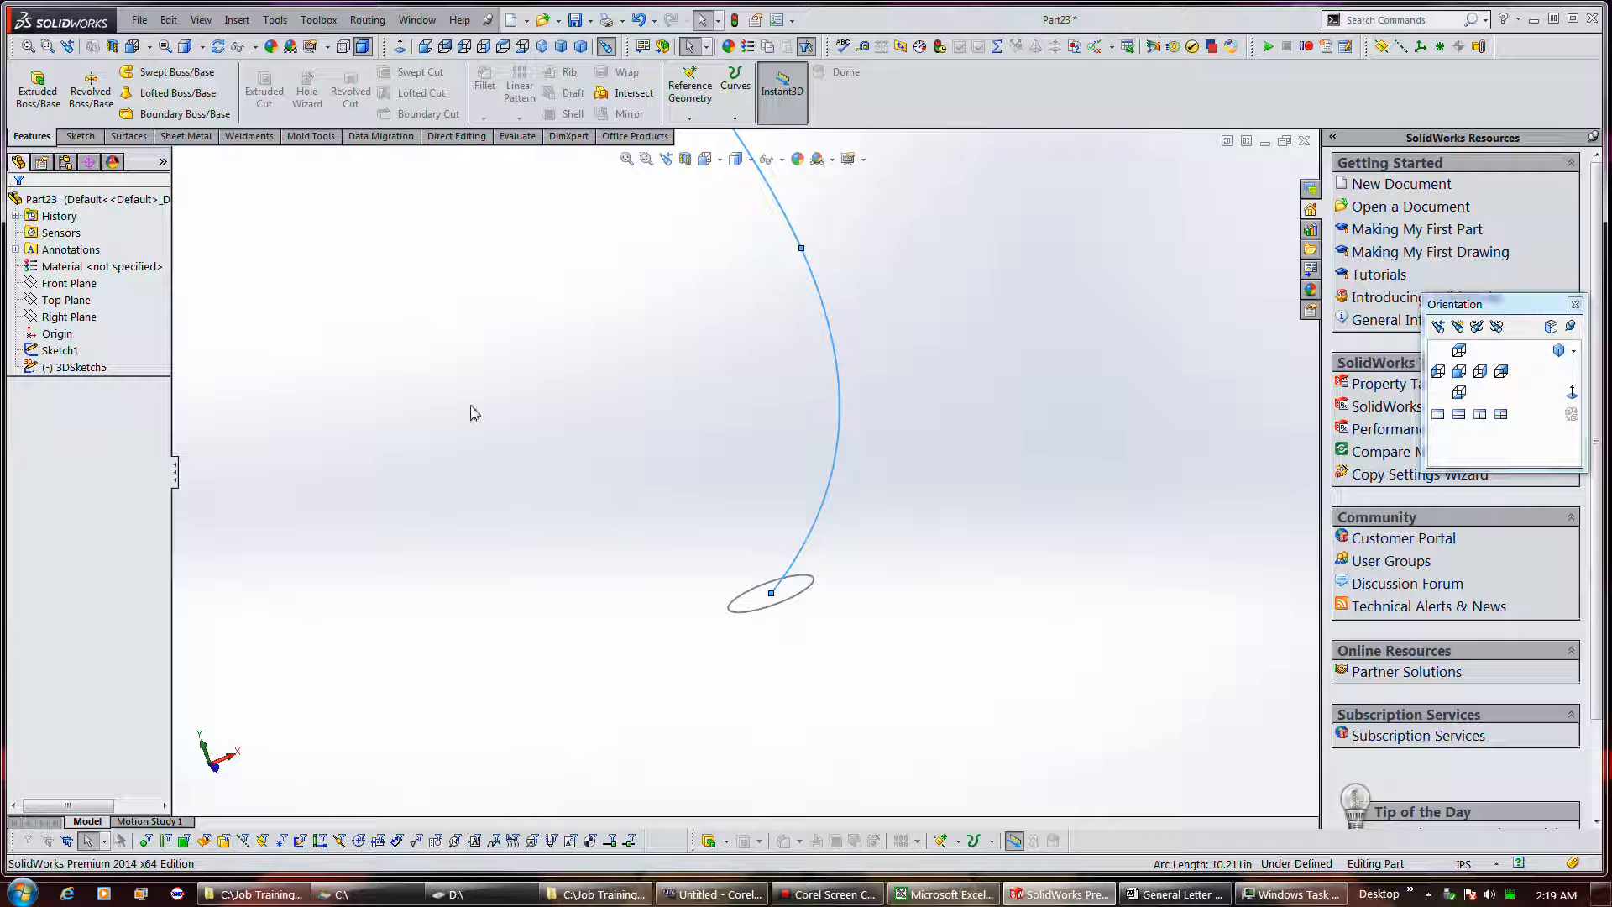
Step: Reopen 3DSketch5, delete the coincident relation at the spline's start point, and move the spline up away from the circle's center
{"action": "left_click", "coordinate": [80, 367]}
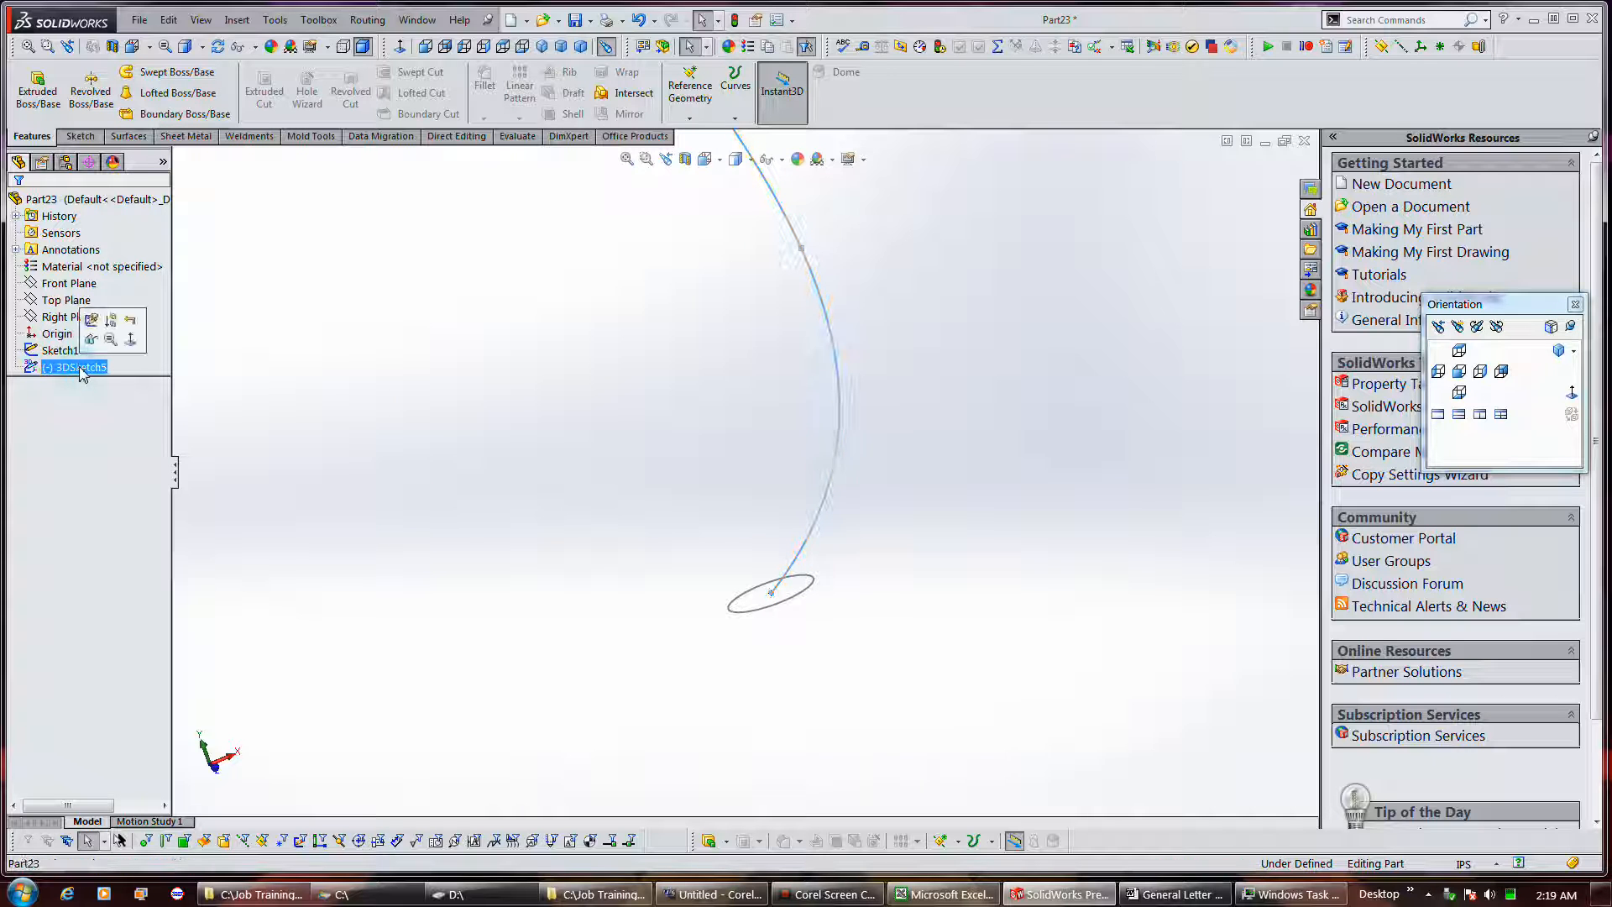
{"action": "left_click", "coordinate": [91, 319]}
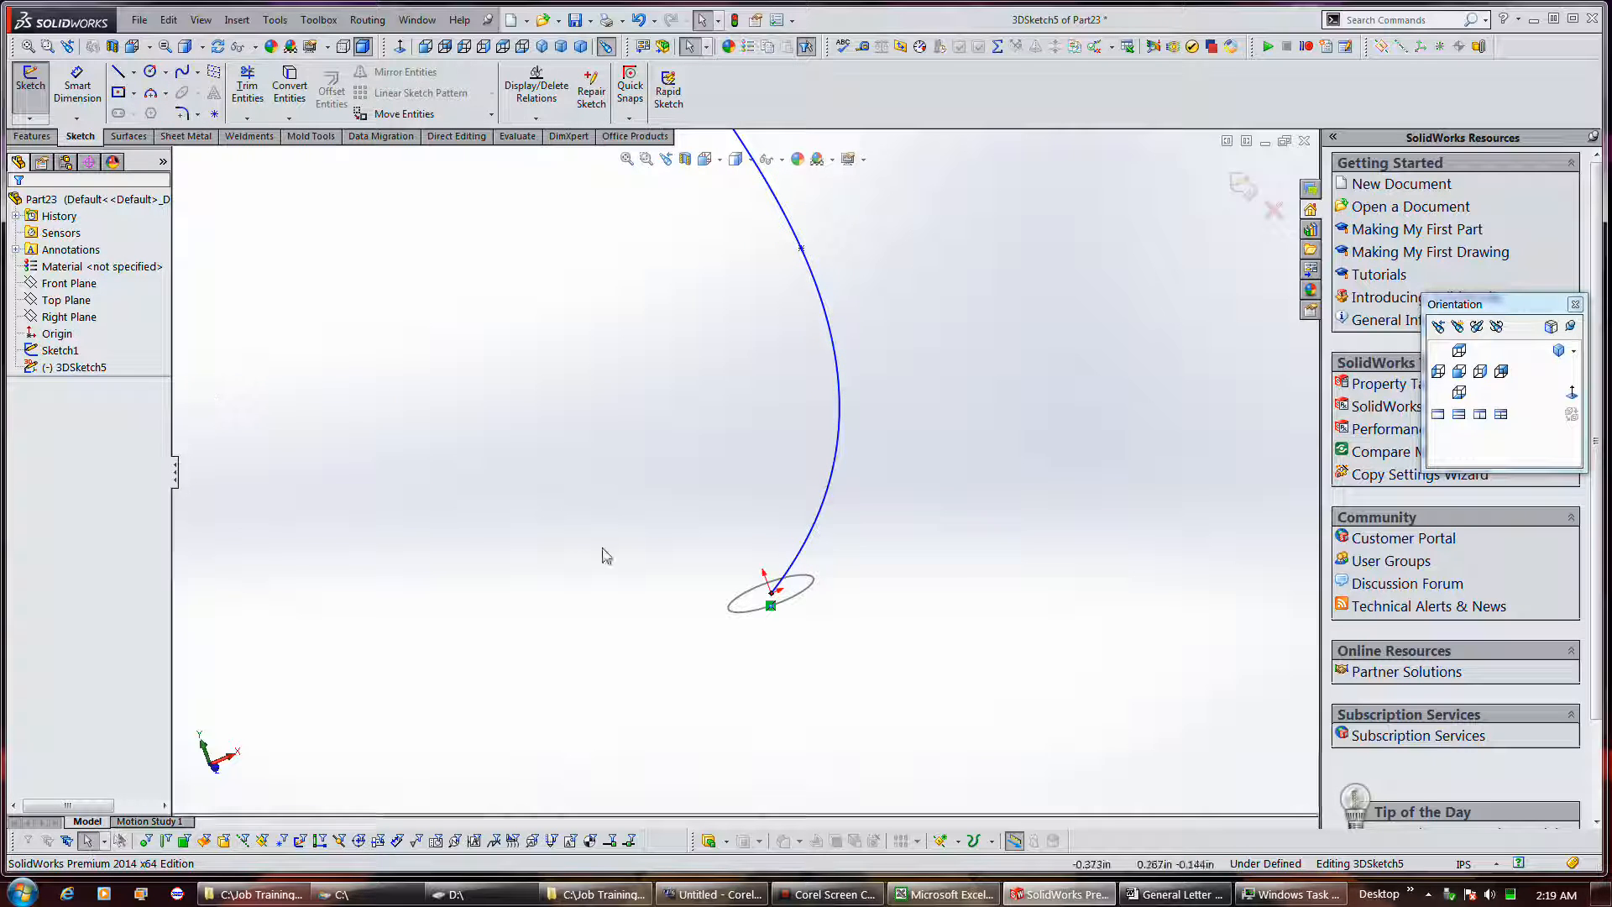
{"action": "right_click", "coordinate": [771, 608]}
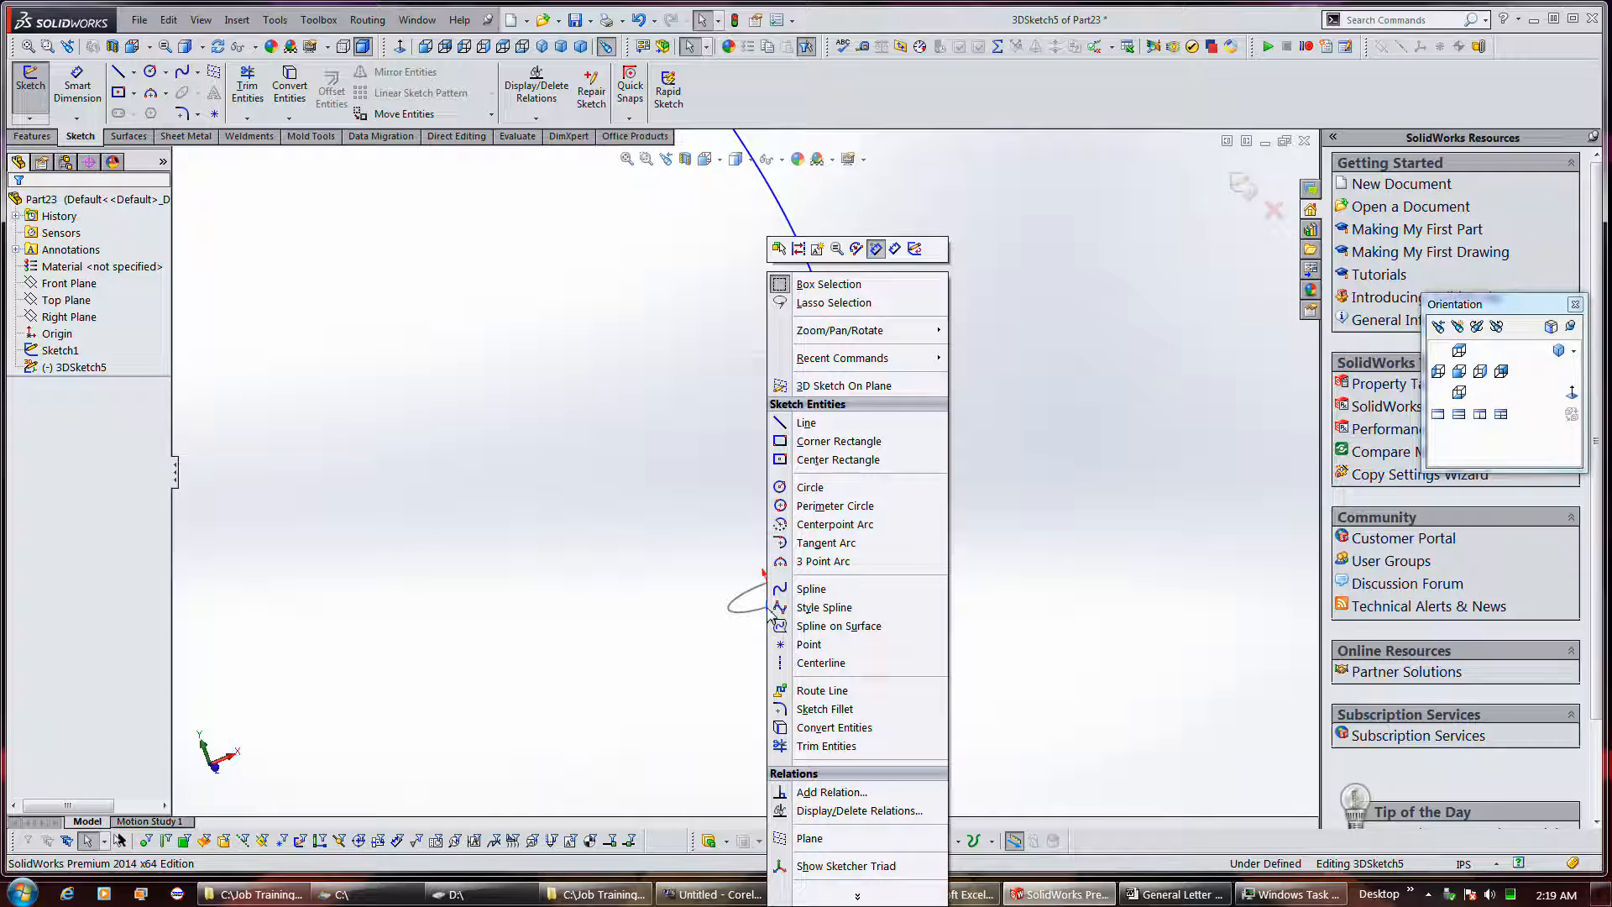
{"action": "left_click", "coordinate": [684, 584]}
{"action": "left_click", "coordinate": [770, 606]}
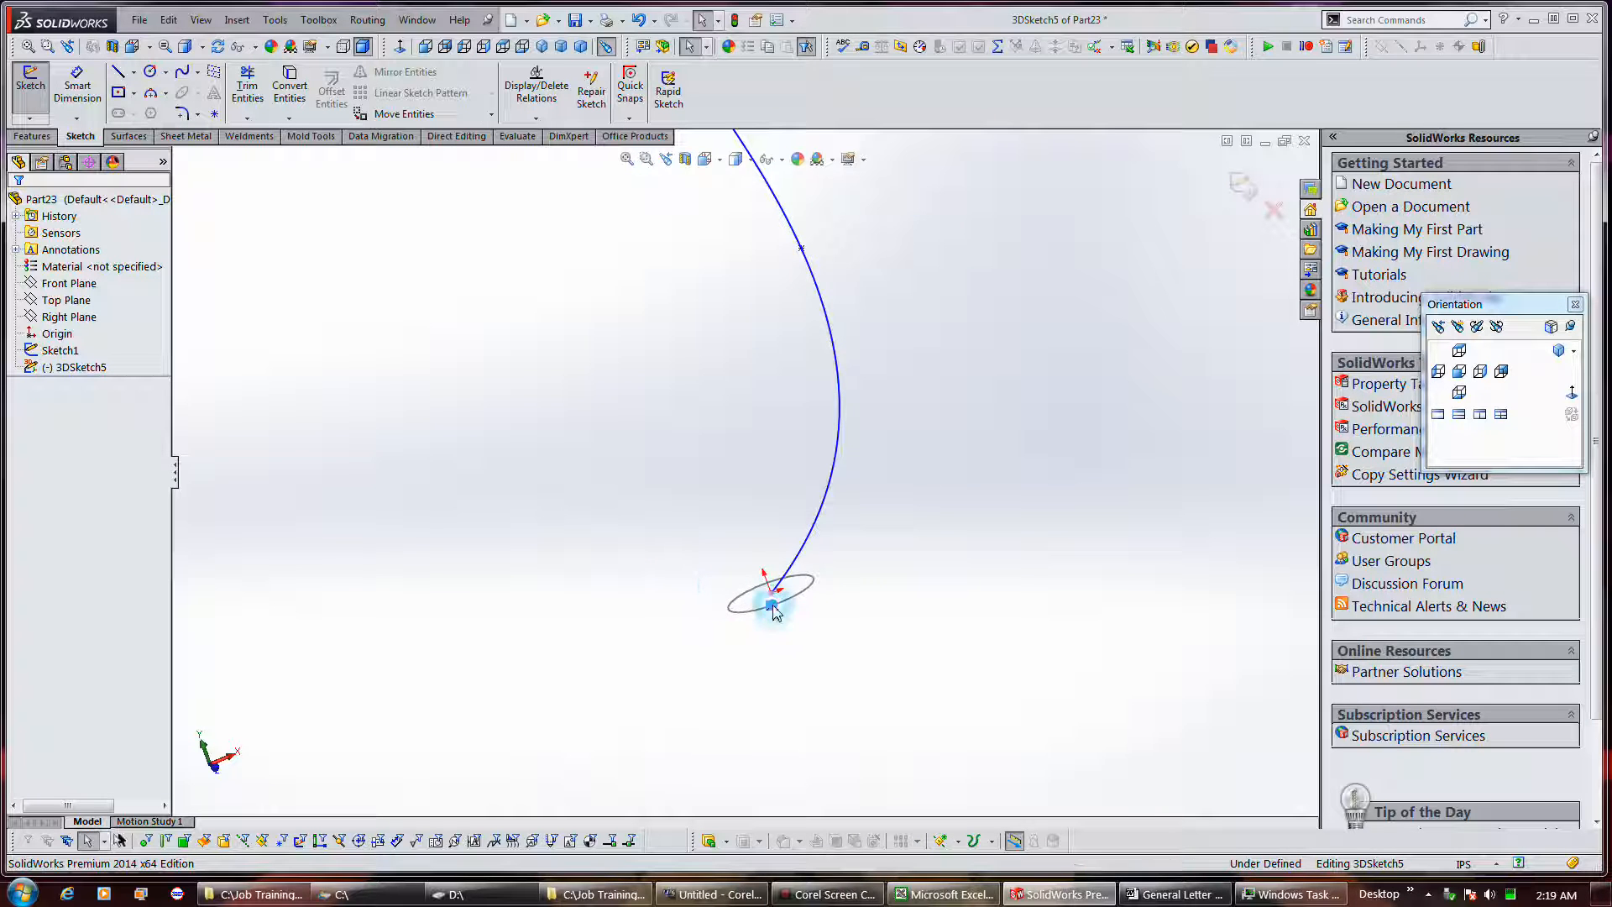
{"action": "key", "text": "Delete"}
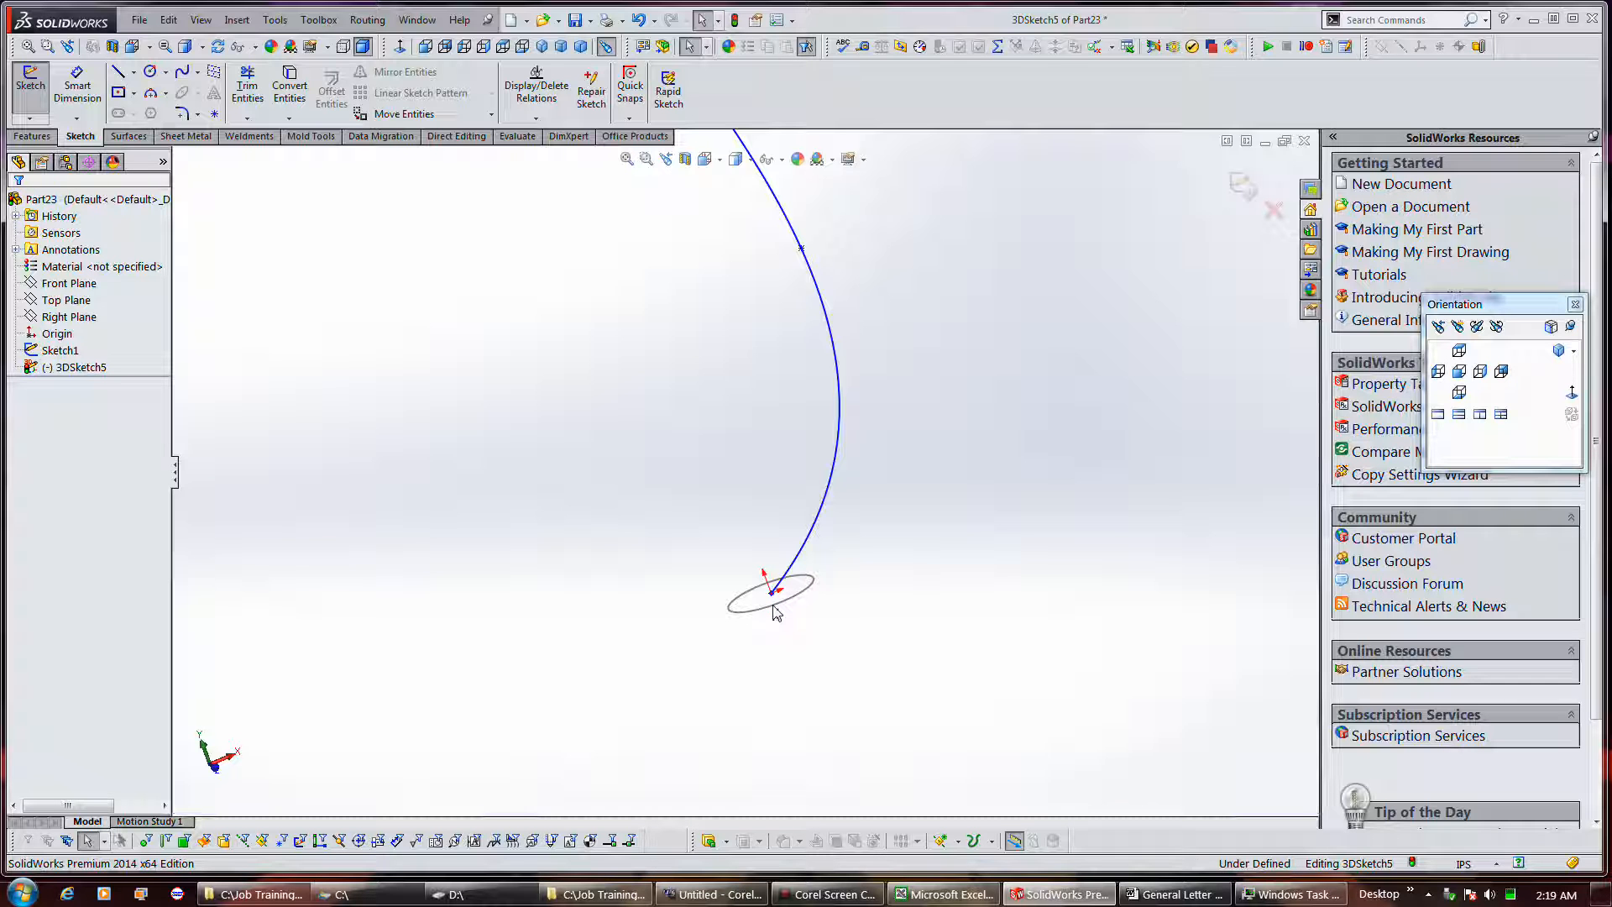
{"action": "left_click", "coordinate": [809, 521]}
{"action": "left_click_drag", "start_coordinate": [809, 522], "coordinate": [763, 371]}
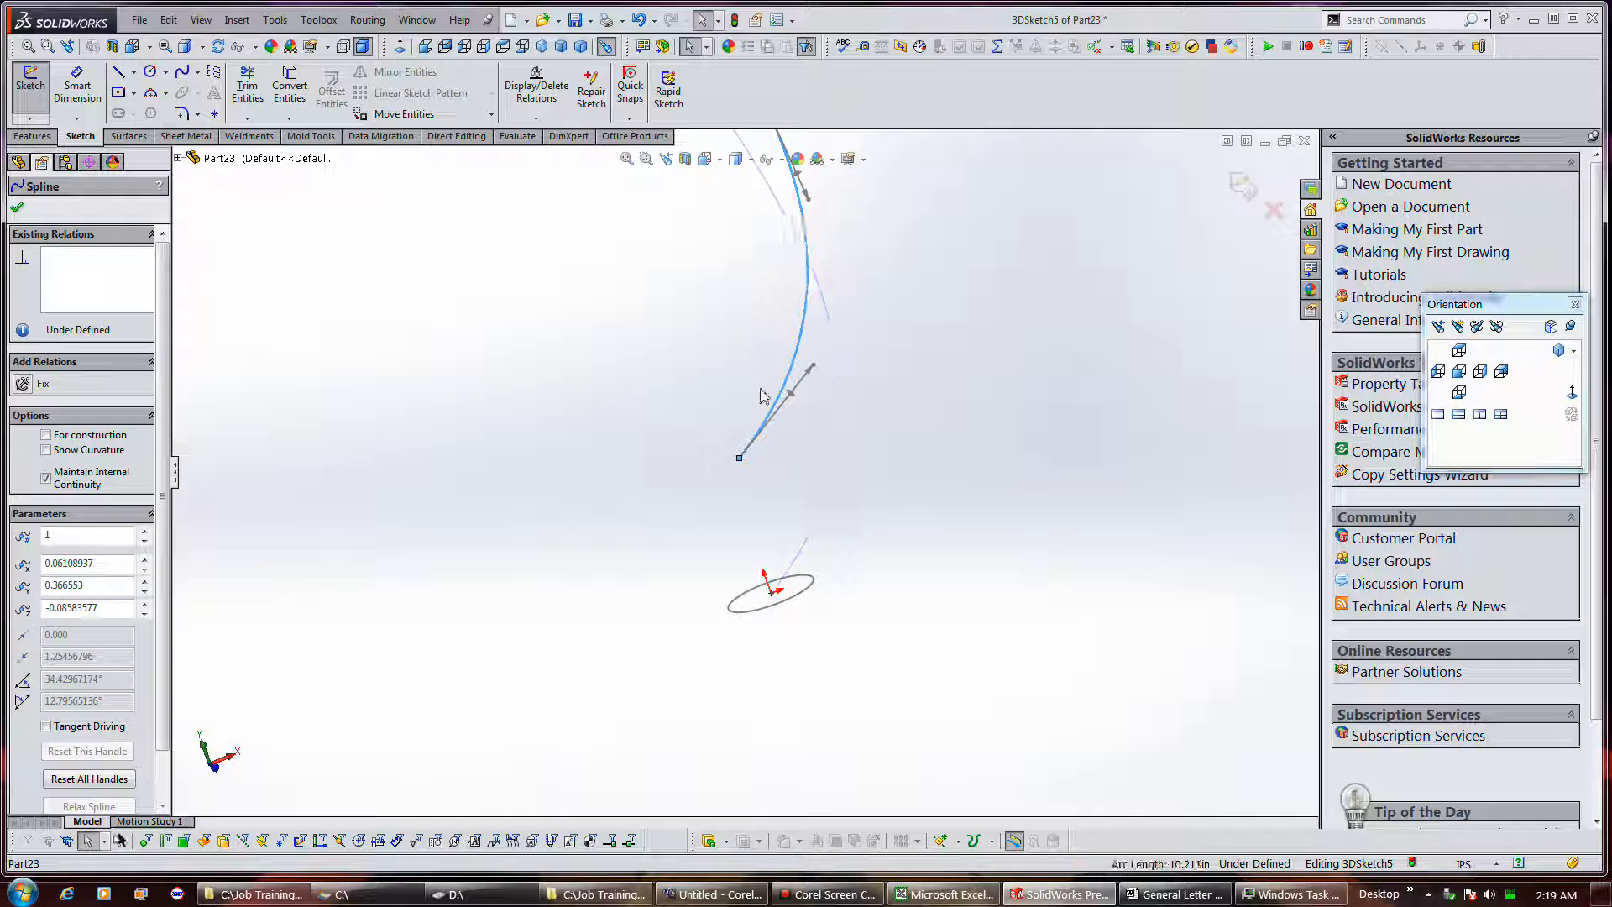
Step: Draw a line about 0.26 in long from the origin up along the Y axis in the 3D sketch
{"action": "left_click", "coordinate": [118, 71]}
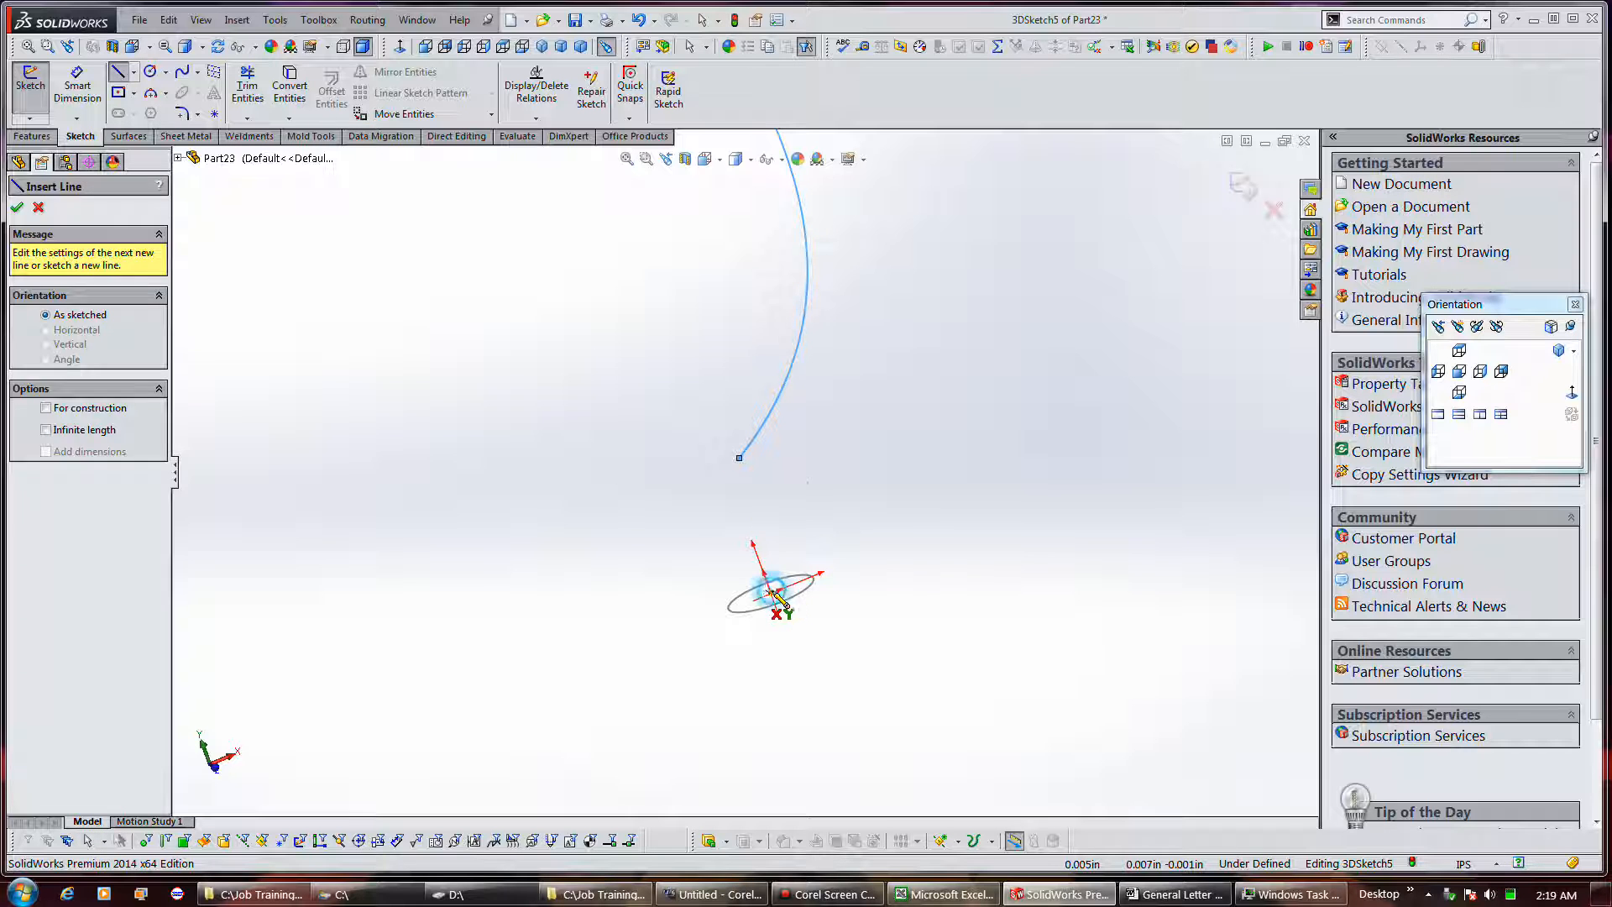
{"action": "left_click", "coordinate": [770, 593]}
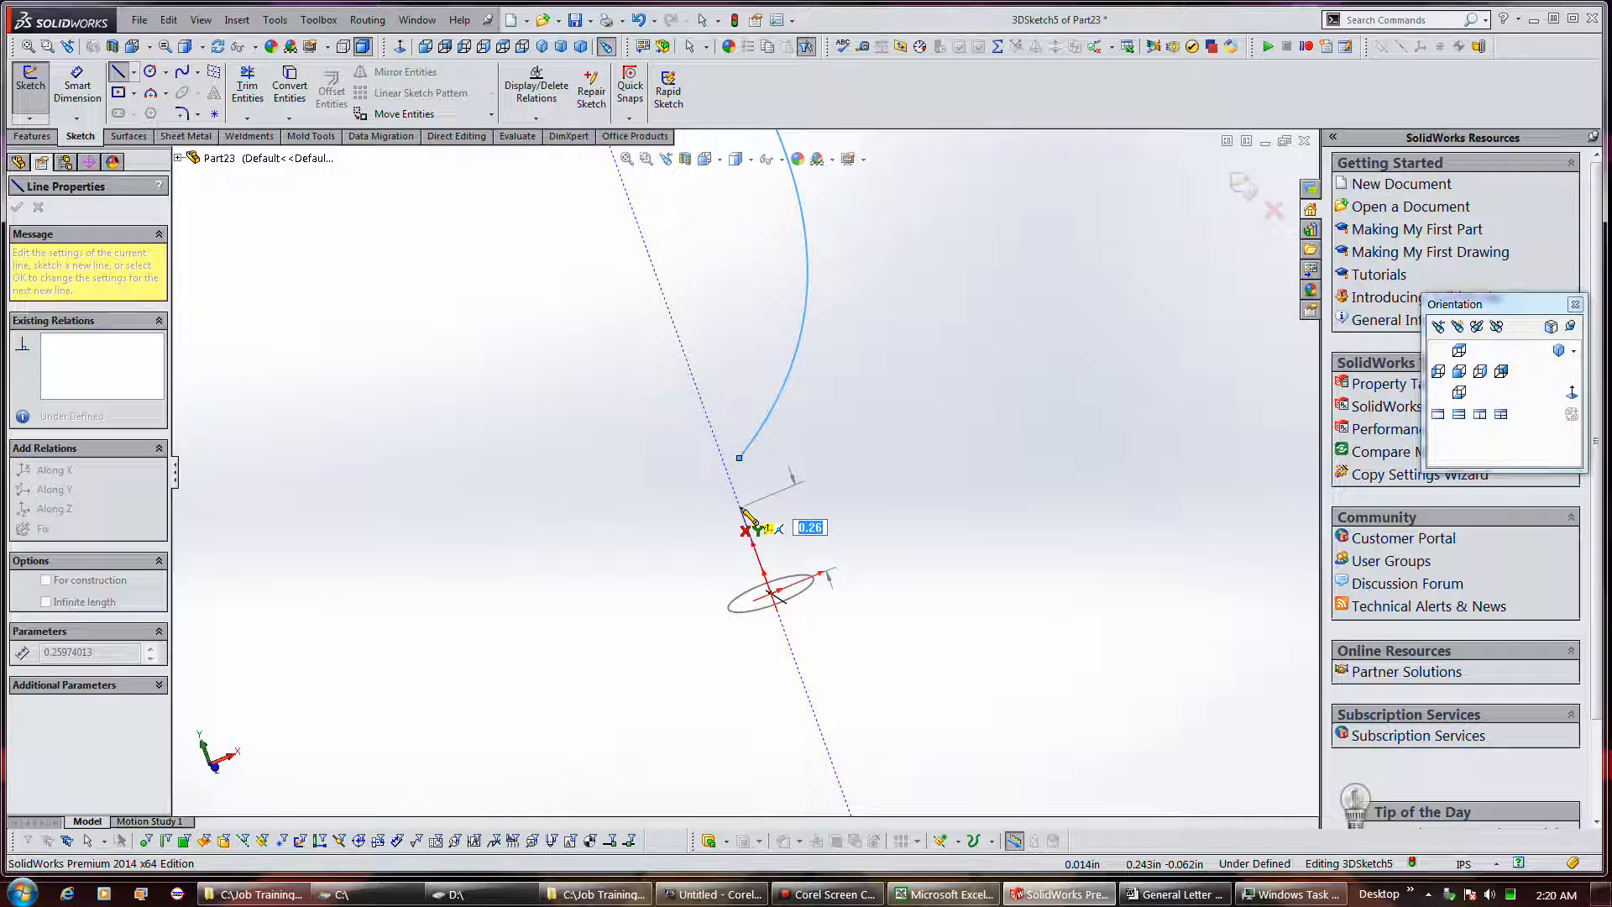
{"action": "left_click", "coordinate": [740, 507]}
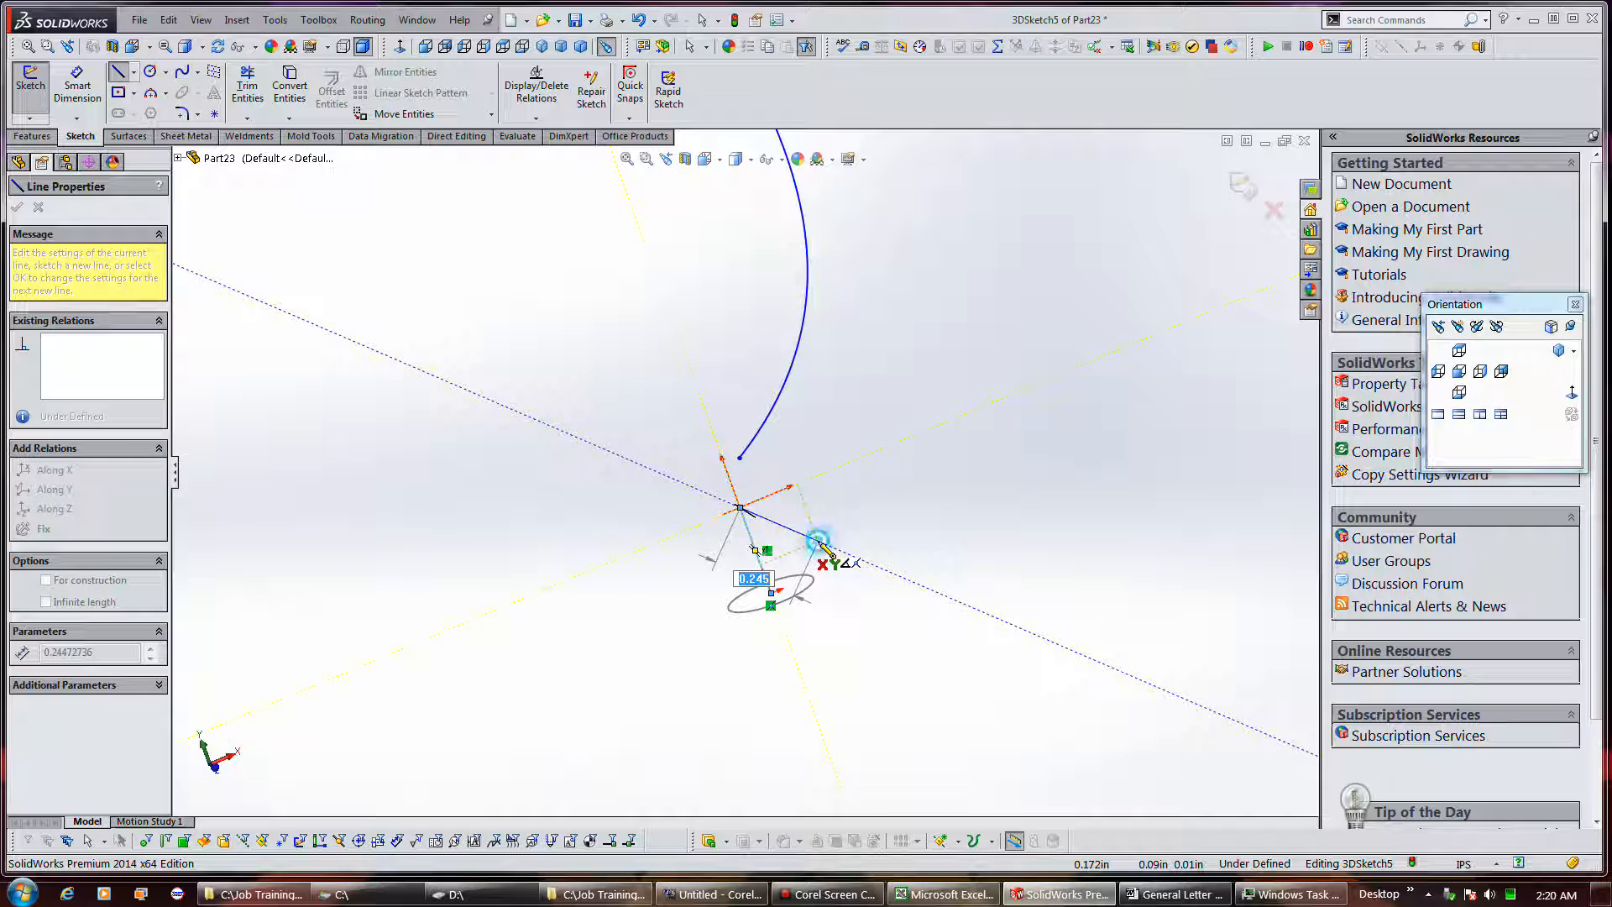
{"action": "key", "text": "Escape"}
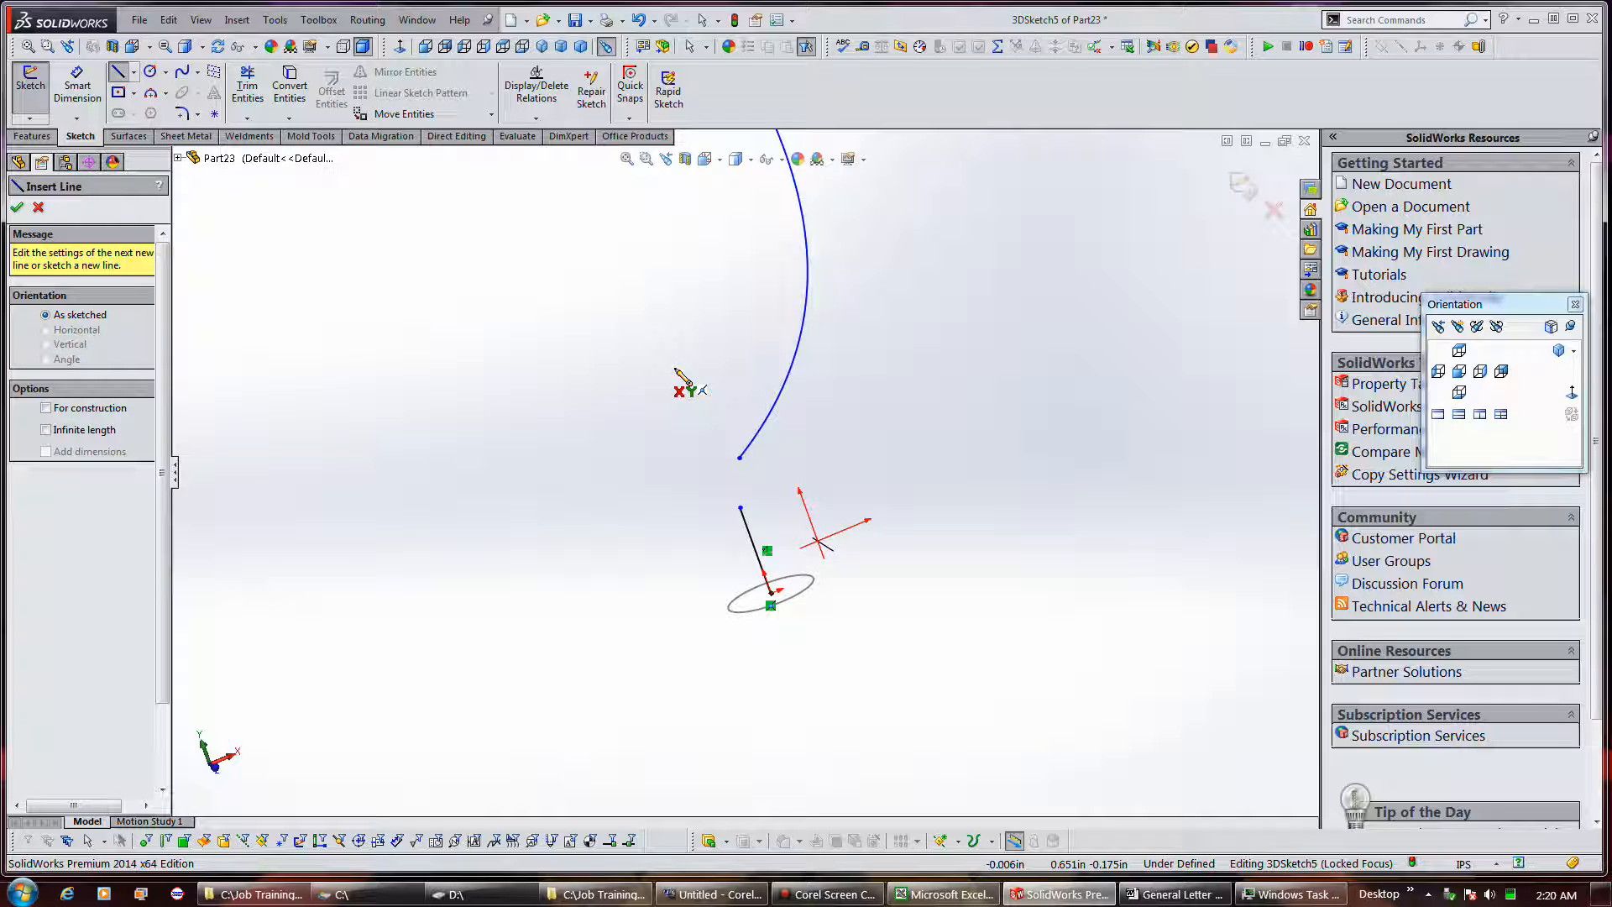
{"action": "left_click", "coordinate": [16, 209]}
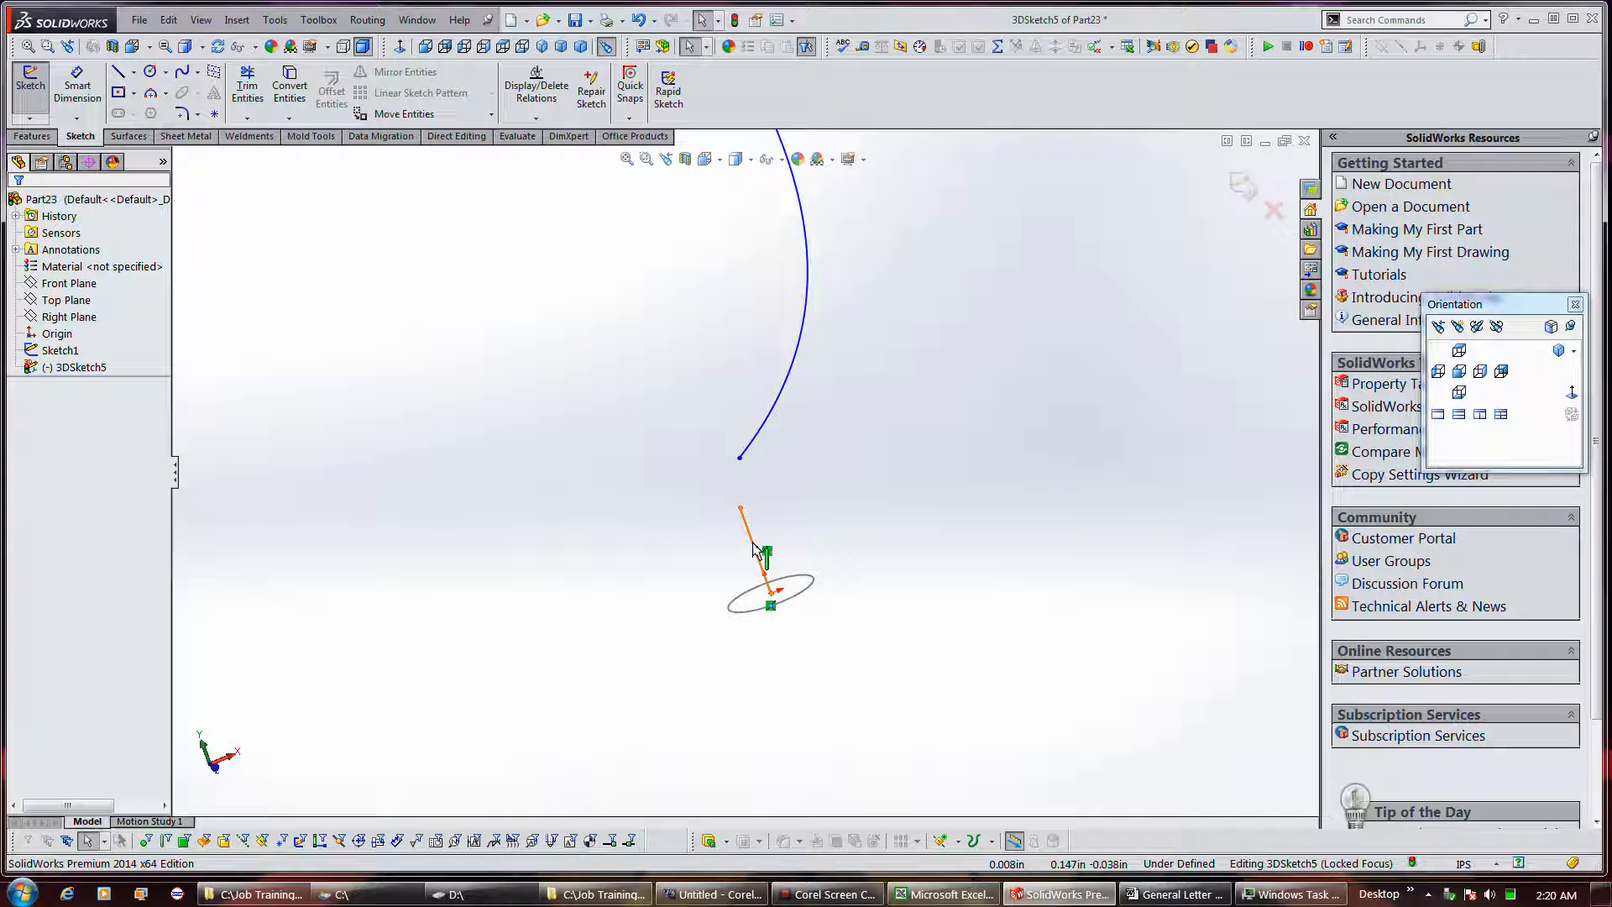
Step: Dimension the vertical line's length and set it to 0.25 in
{"action": "left_click", "coordinate": [77, 84]}
{"action": "left_click", "coordinate": [749, 531]}
{"action": "left_click", "coordinate": [855, 495]}
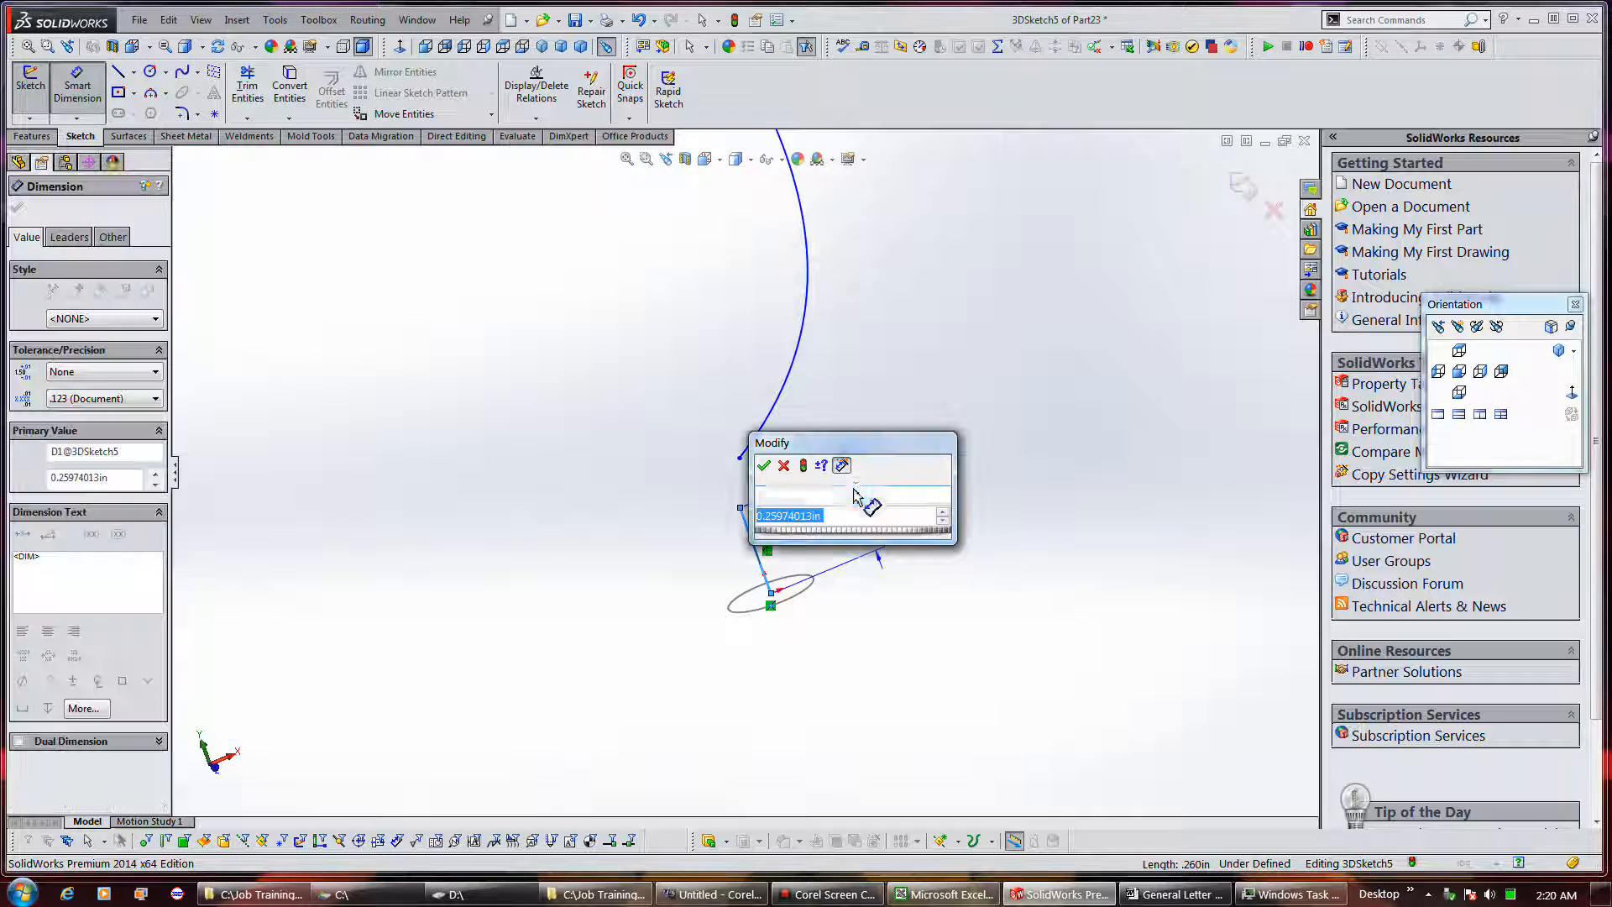
{"action": "type", "text": ".25"}
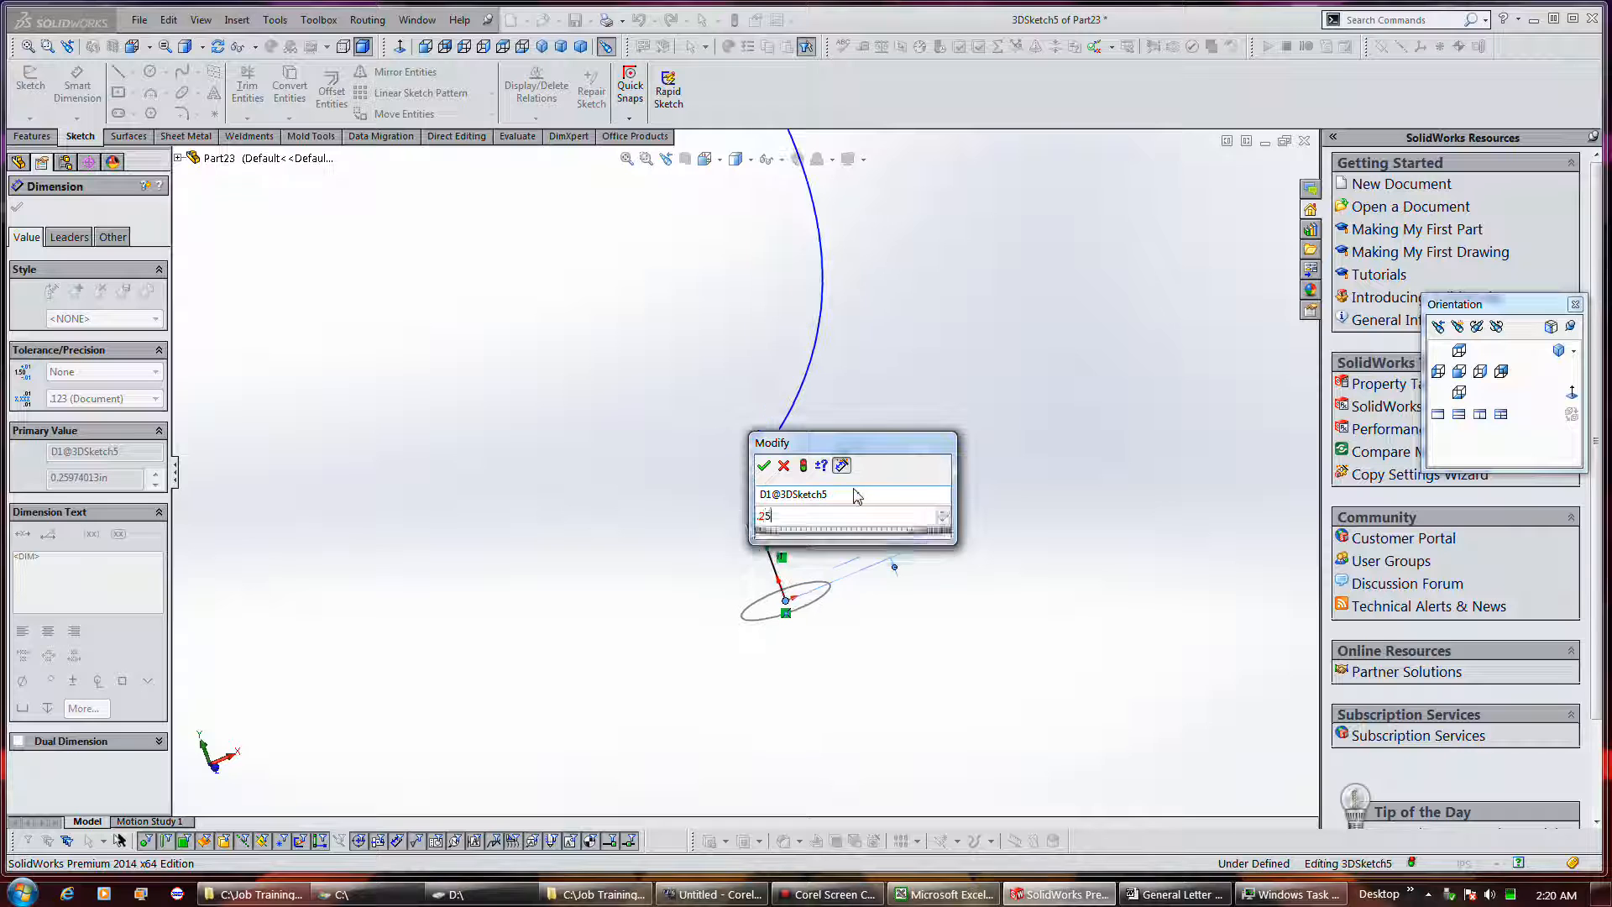
{"action": "key", "text": "Return"}
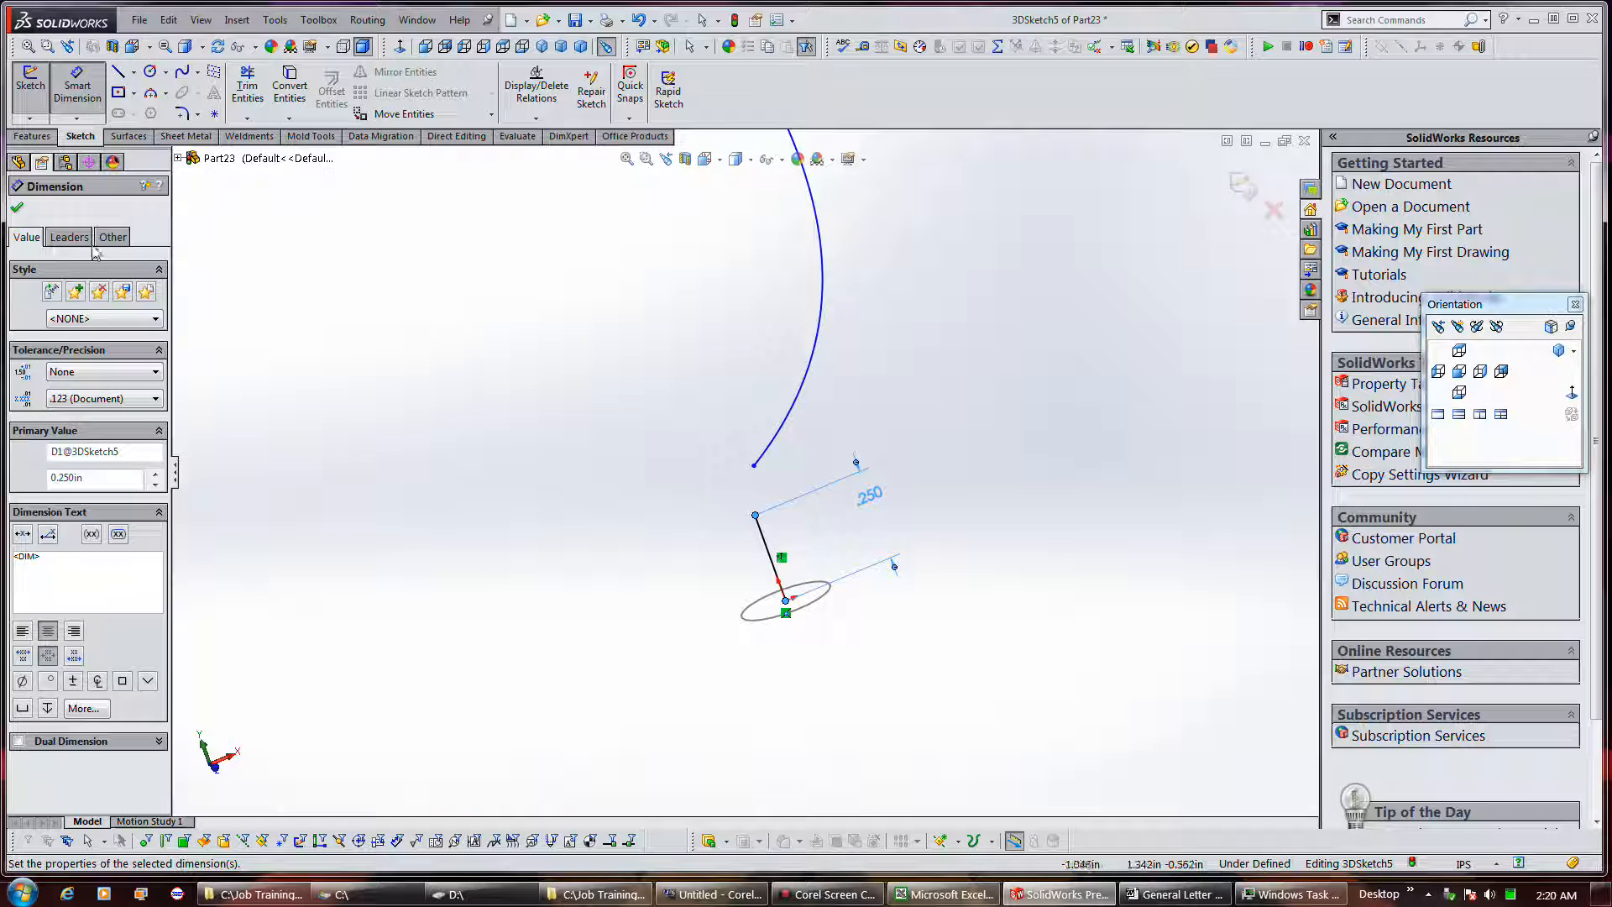
{"action": "left_click", "coordinate": [18, 208]}
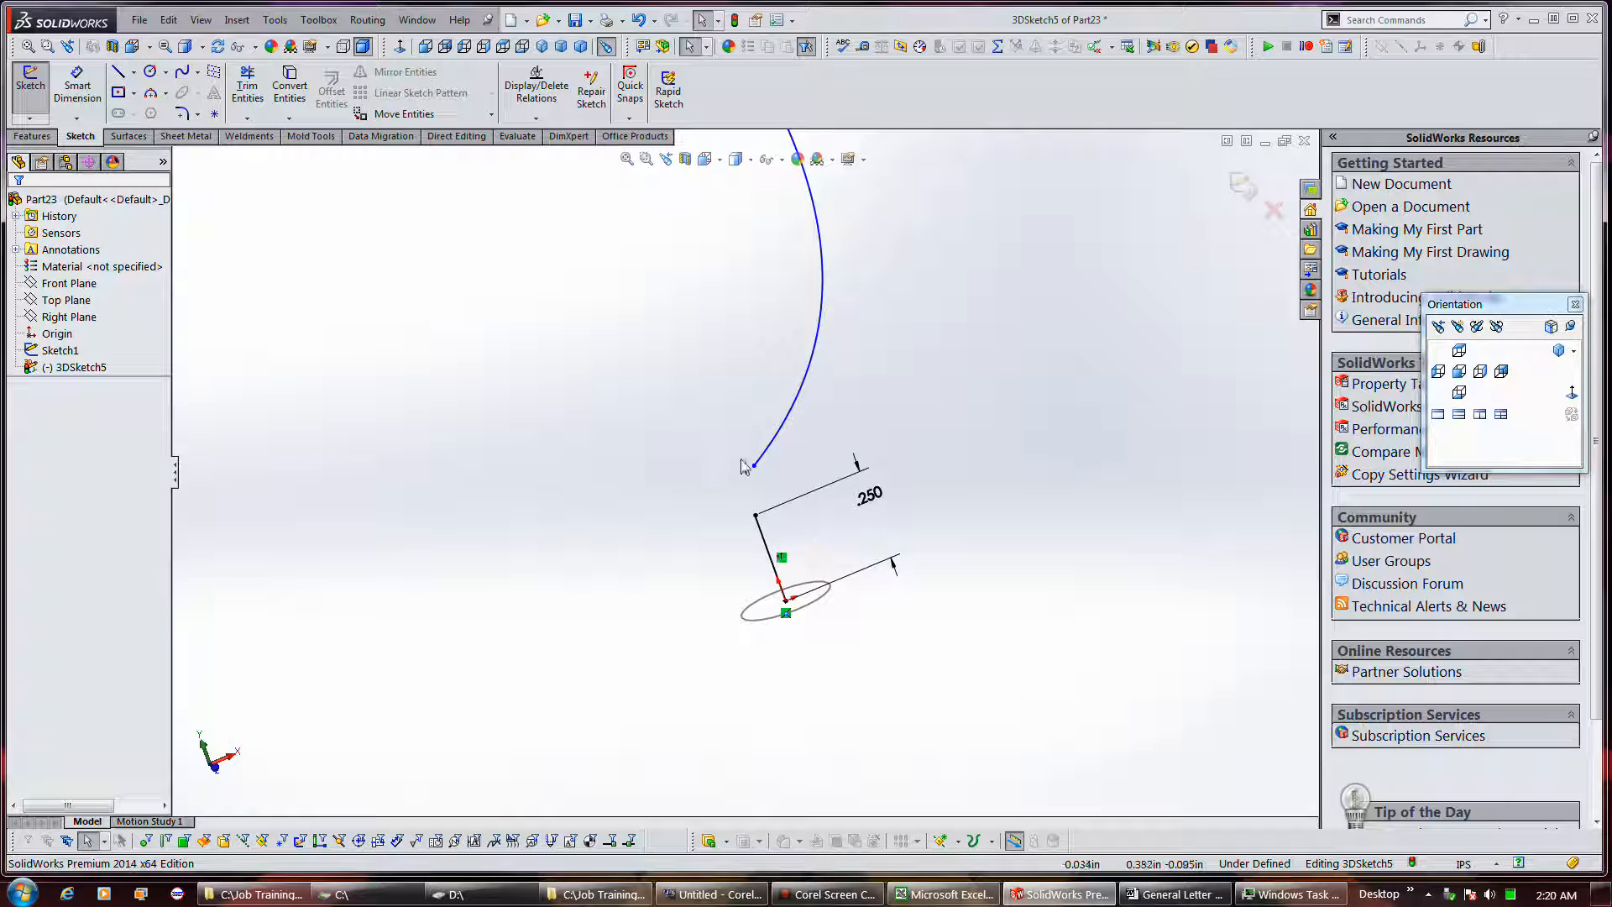
Step: Attach the spline's lower endpoint to the line's upper end, make the spline tangent to the line, and exit the 3D sketch
{"action": "left_click_drag", "start_coordinate": [754, 466], "coordinate": [758, 518]}
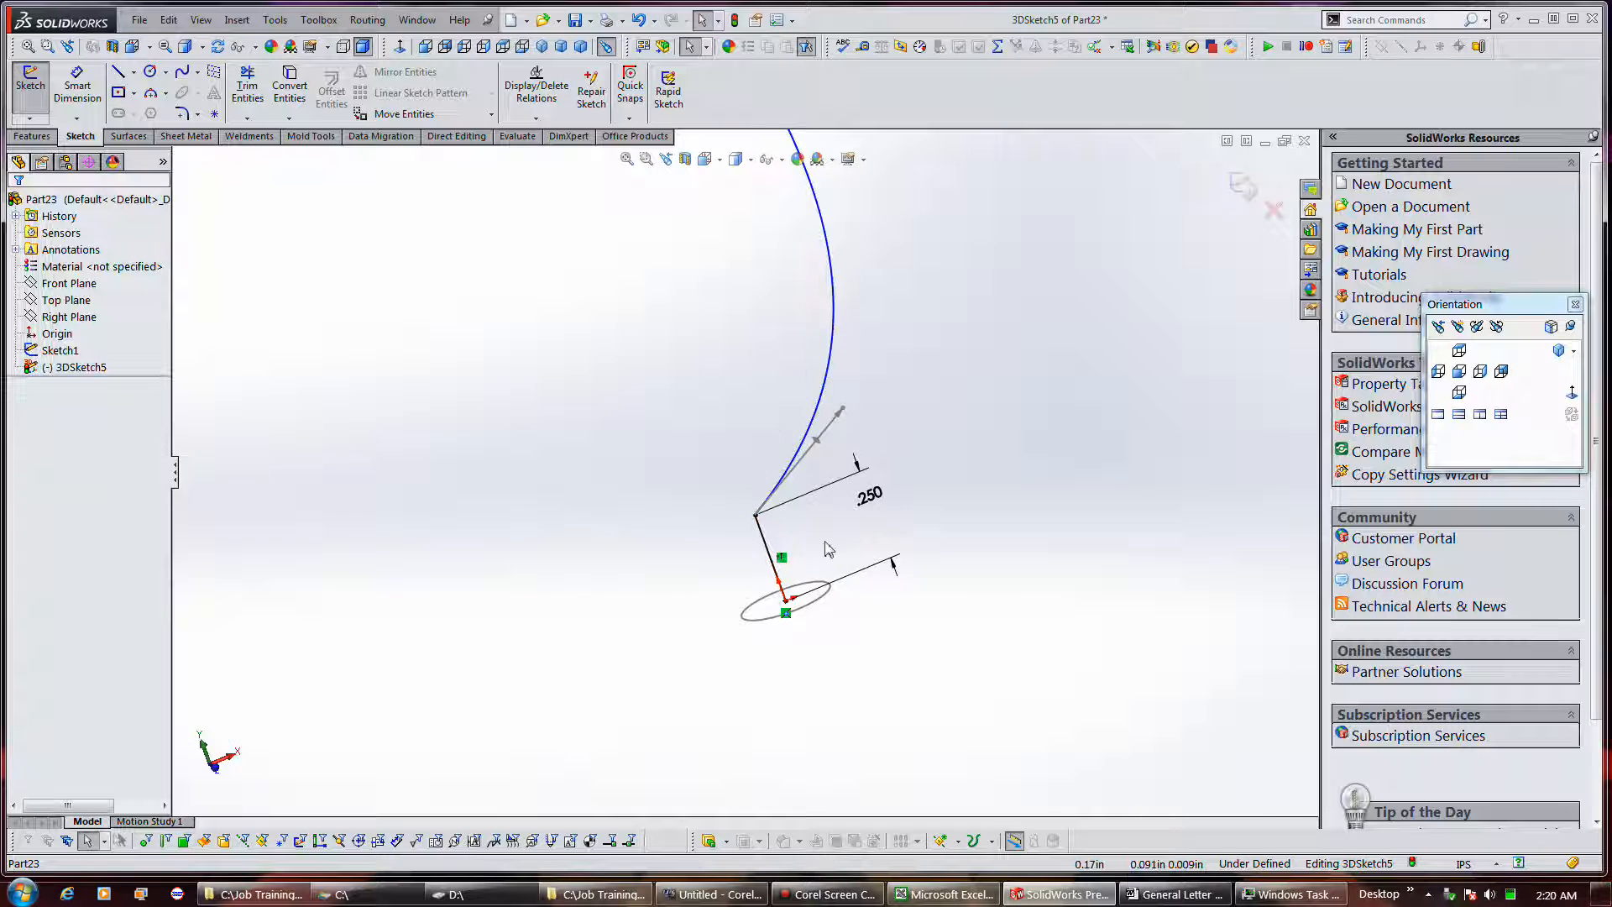
{"action": "left_click", "coordinate": [781, 485]}
{"action": "left_click", "coordinate": [759, 546], "text": "ctrl"}
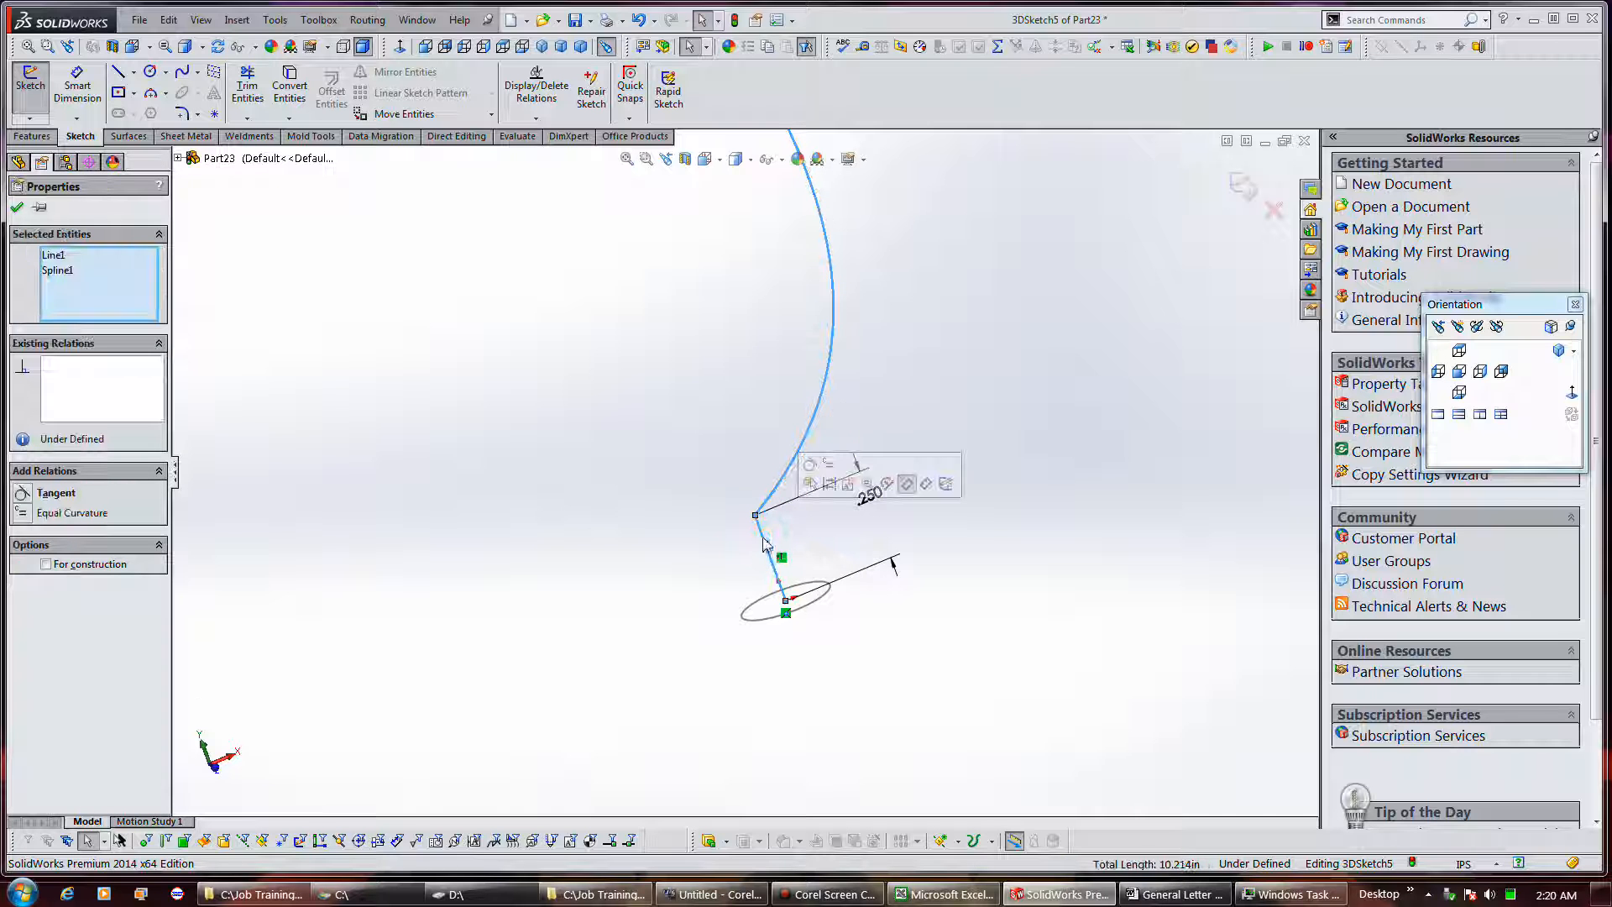
{"action": "left_click", "coordinate": [809, 464]}
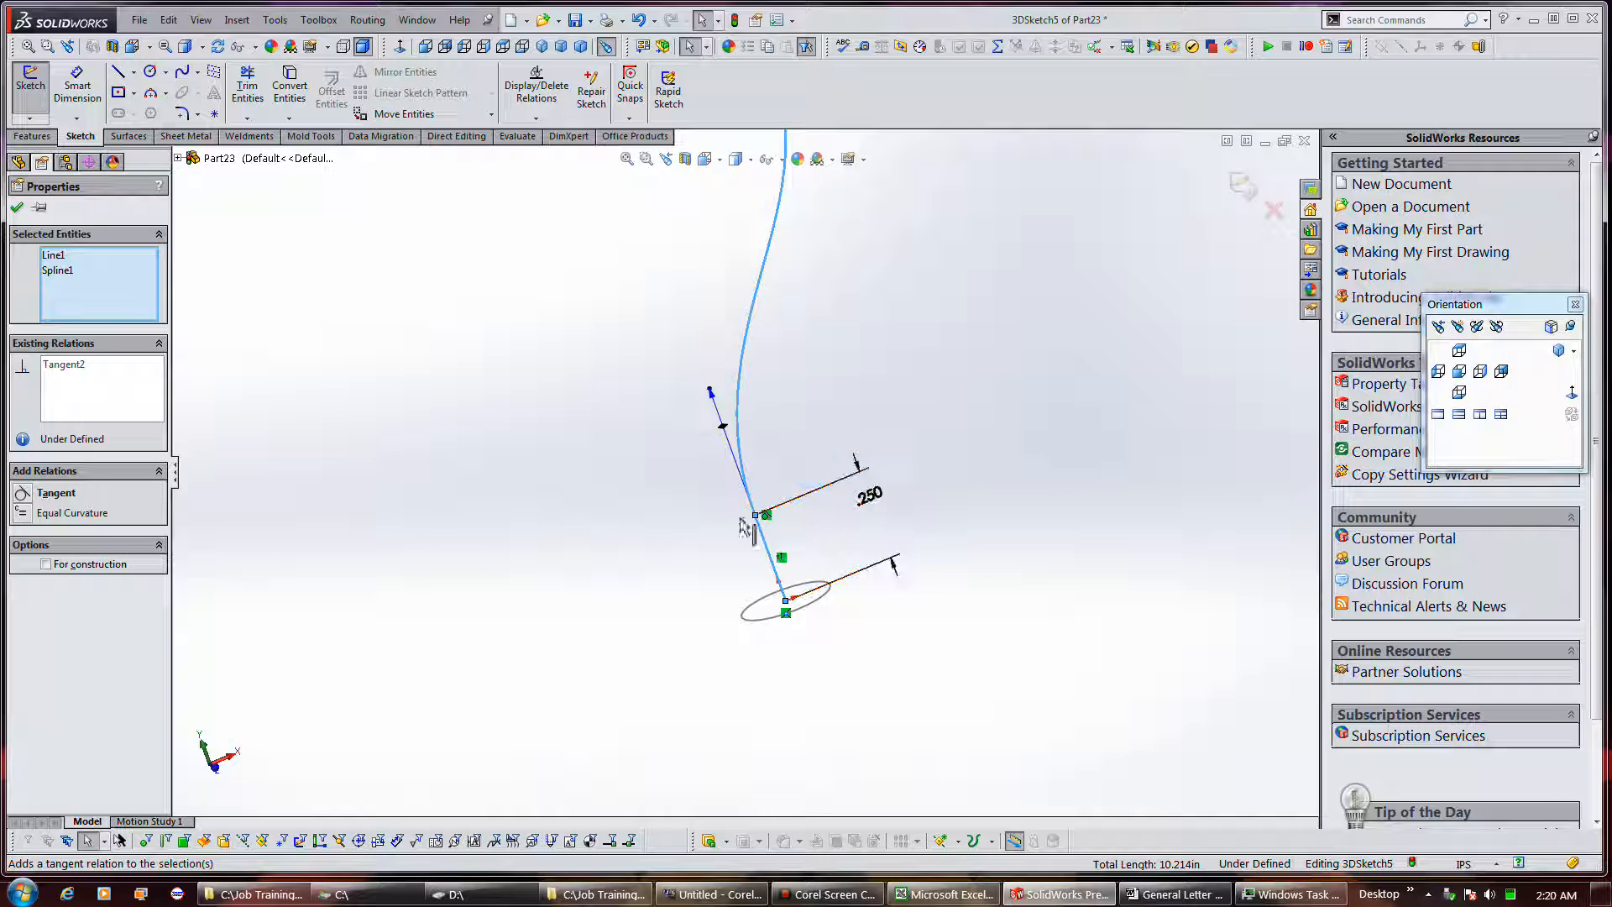
{"action": "left_click", "coordinate": [686, 541]}
{"action": "scroll", "coordinate": [825, 646], "scroll_direction": "up", "scroll_amount": 7}
{"action": "scroll", "coordinate": [826, 624], "scroll_direction": "up", "scroll_amount": 3}
{"action": "scroll", "coordinate": [732, 355], "scroll_direction": "down", "scroll_amount": 2}
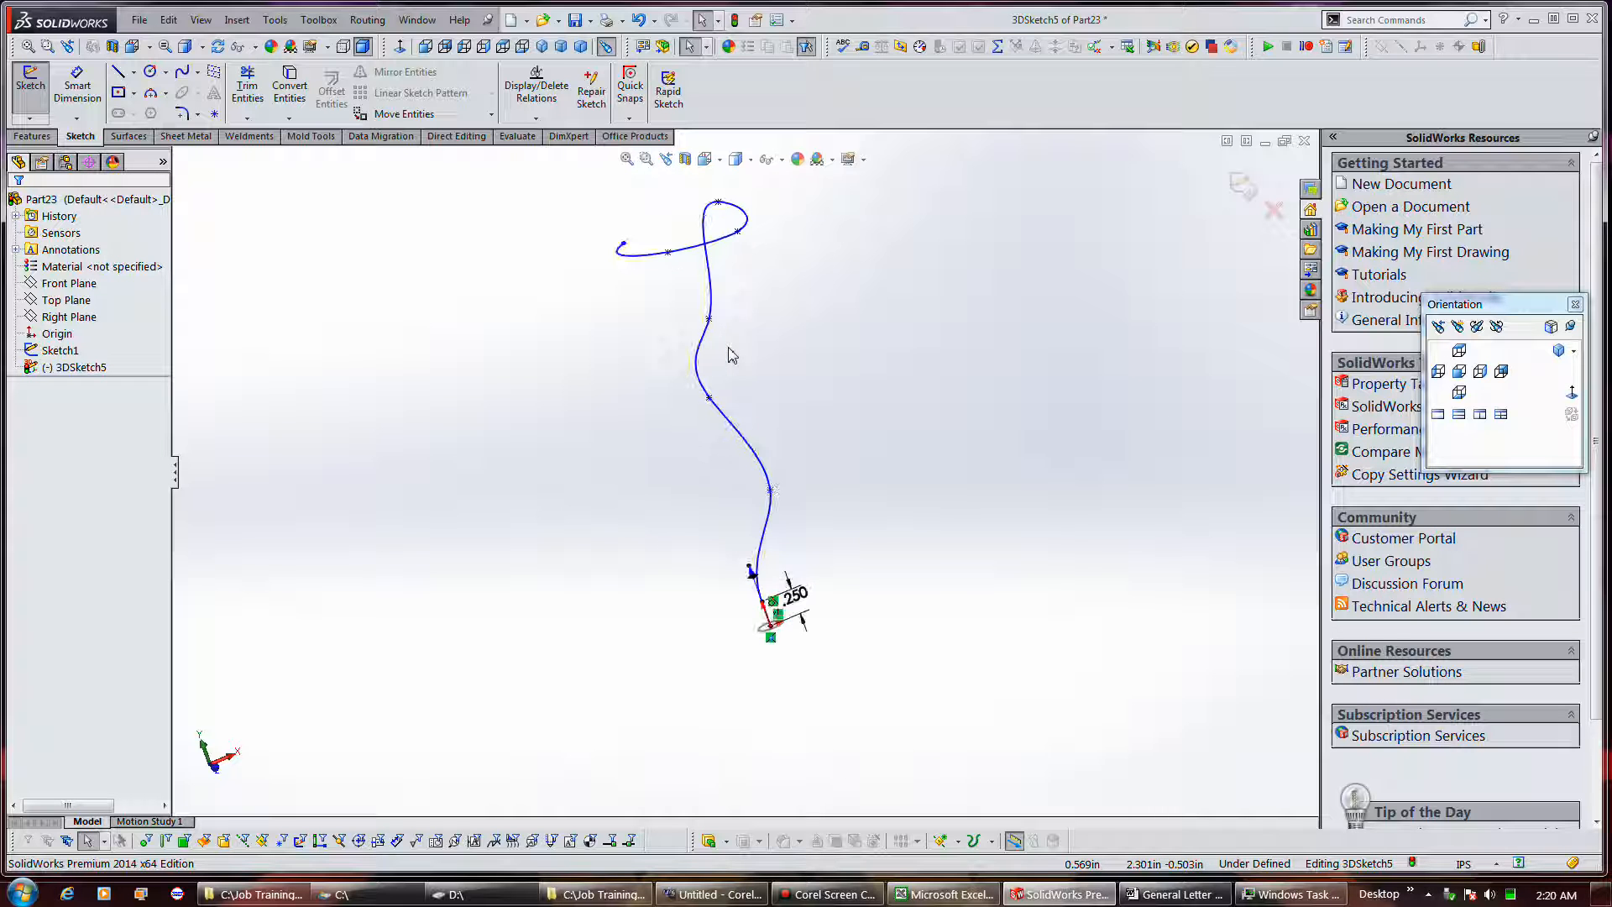
{"action": "left_click", "coordinate": [1240, 186]}
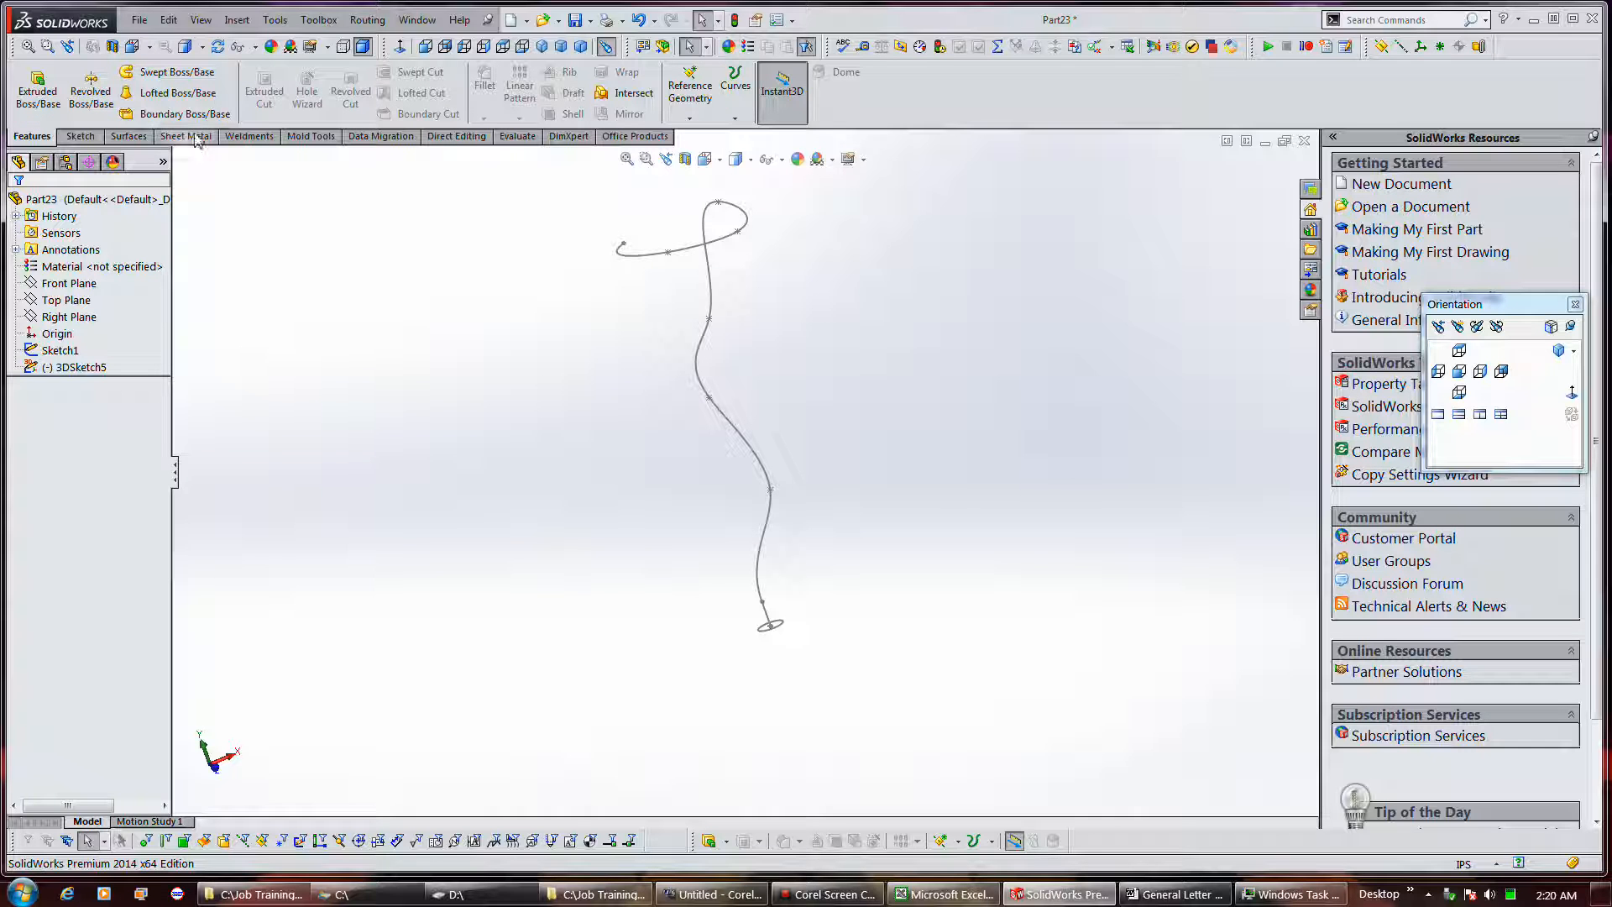
Step: Create a swept boss using the Sketch1 circle as profile and the 3DSketch5 line and spline as path
{"action": "left_click", "coordinate": [168, 72]}
{"action": "left_click", "coordinate": [779, 626]}
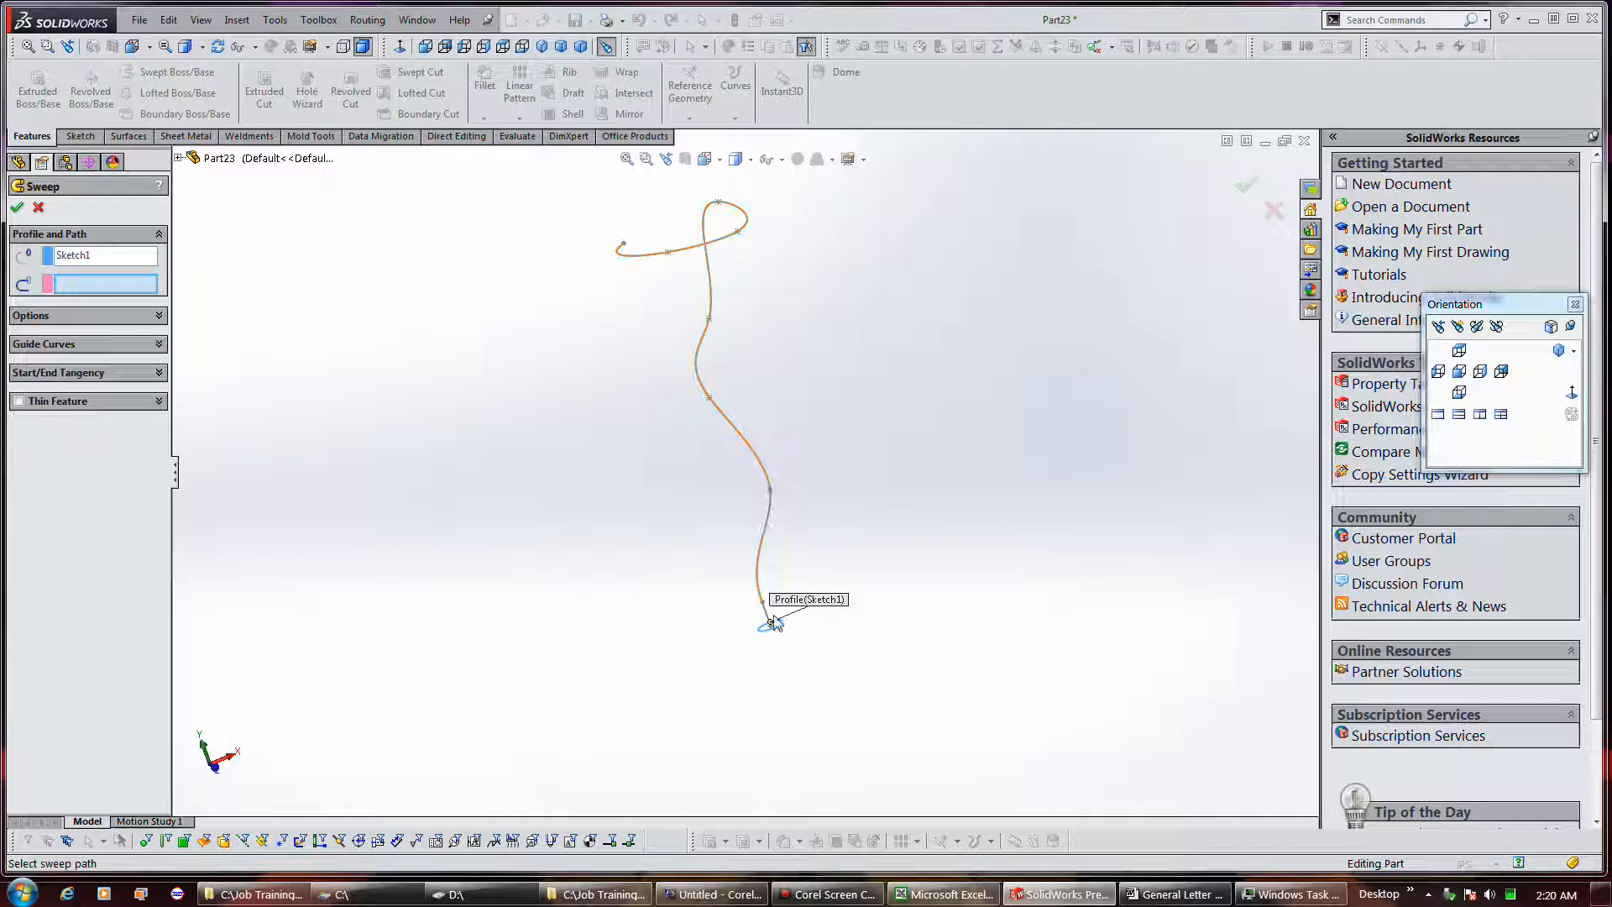
{"action": "left_click", "coordinate": [769, 613]}
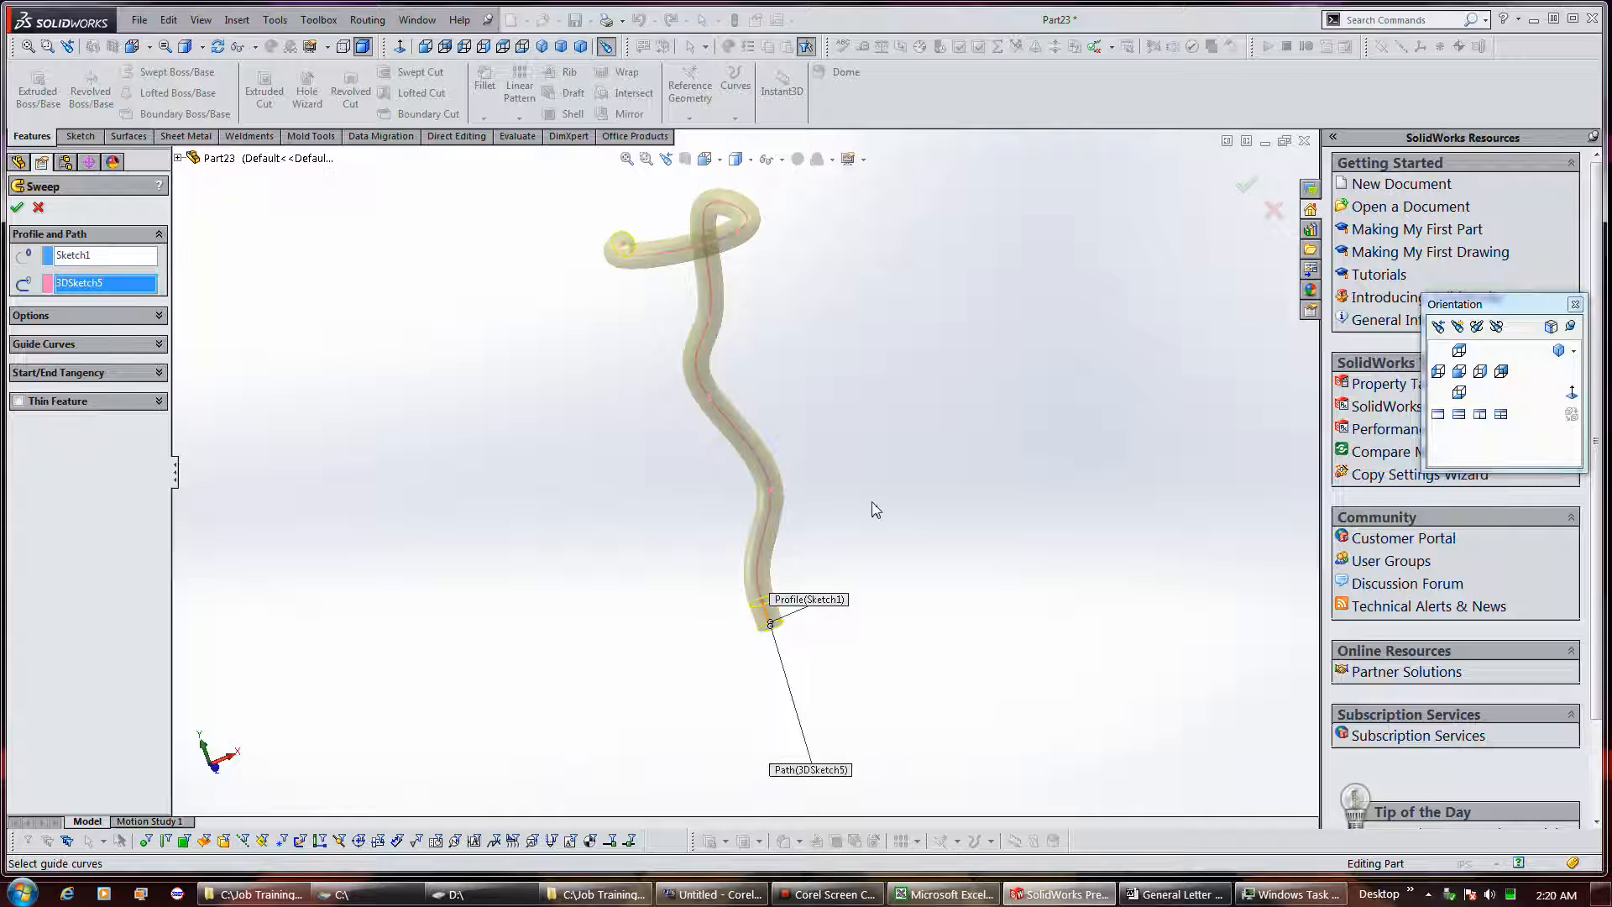
{"action": "middle_click_drag", "start_coordinate": [736, 359], "coordinate": [766, 306]}
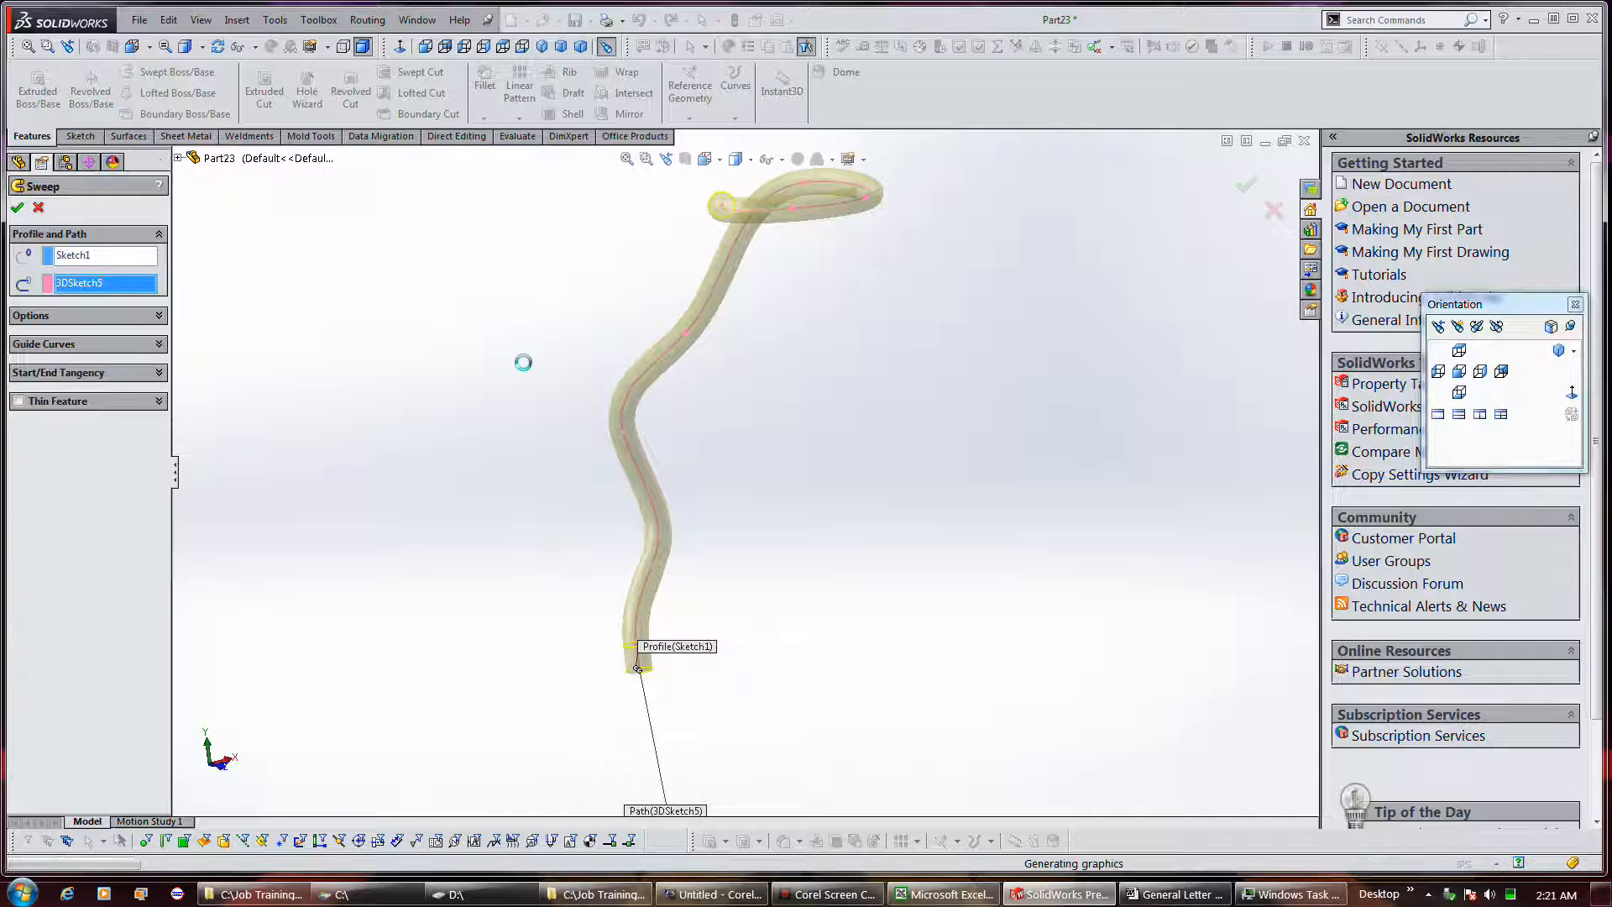
{"action": "mouse_move", "coordinate": [906, 484]}
{"action": "middle_mouse_down"}
{"action": "mouse_move", "coordinate": [835, 511]}
{"action": "mouse_move", "coordinate": [826, 619]}
{"action": "mouse_move", "coordinate": [958, 456]}
{"action": "middle_mouse_up"}
{"action": "left_click_drag", "start_coordinate": [883, 463], "coordinate": [846, 474]}
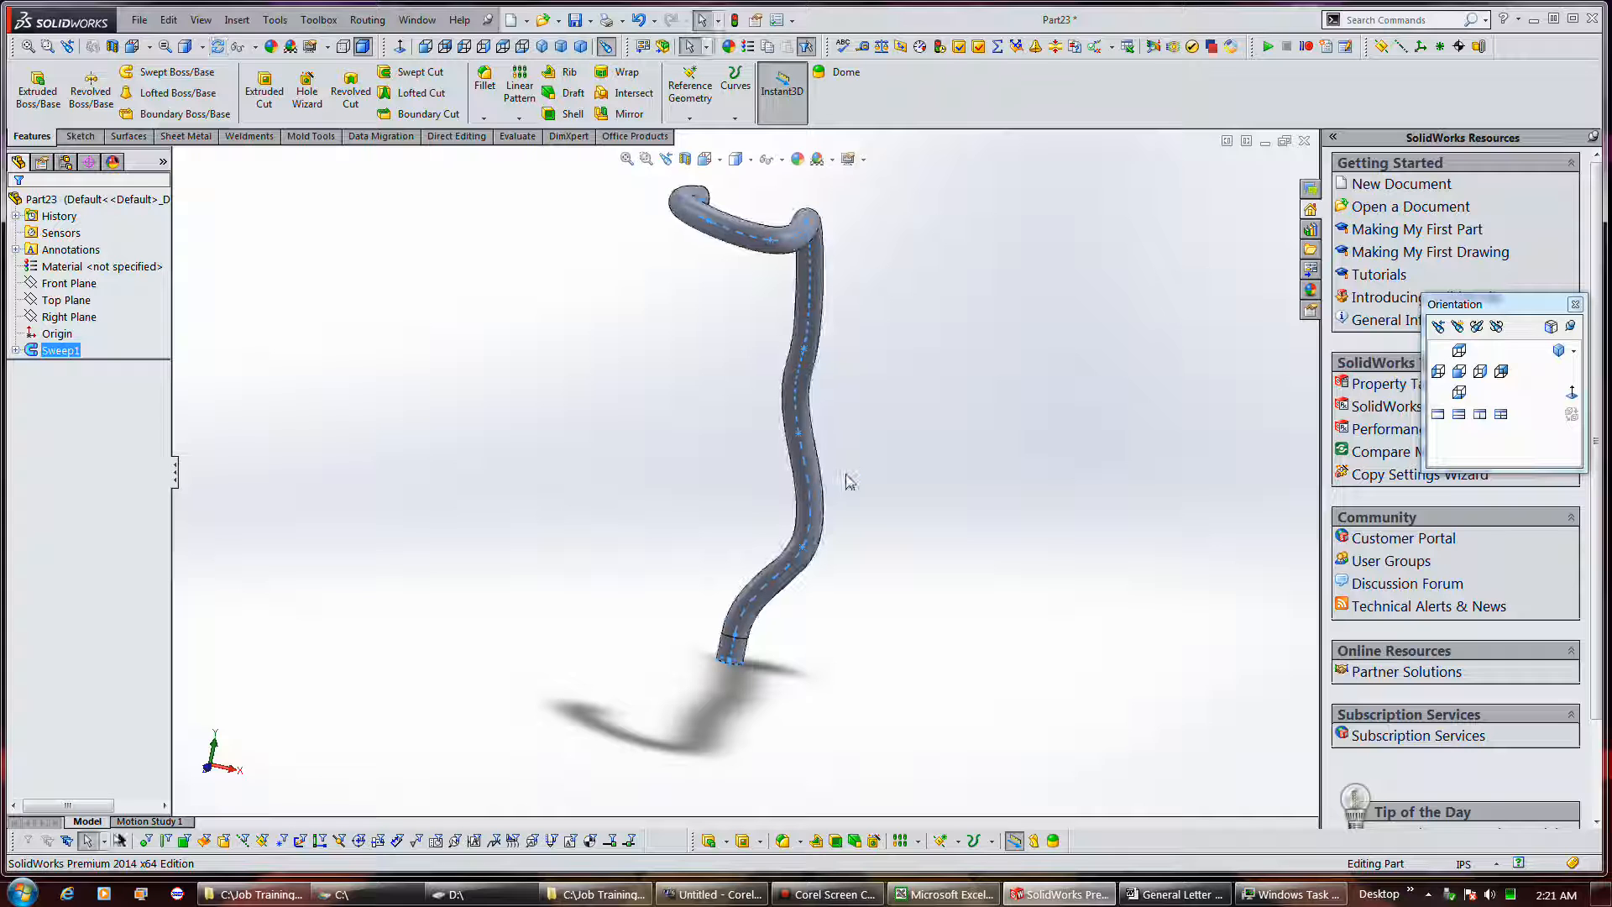
{"action": "key", "text": "Escape"}
{"action": "left_click", "coordinate": [847, 712]}
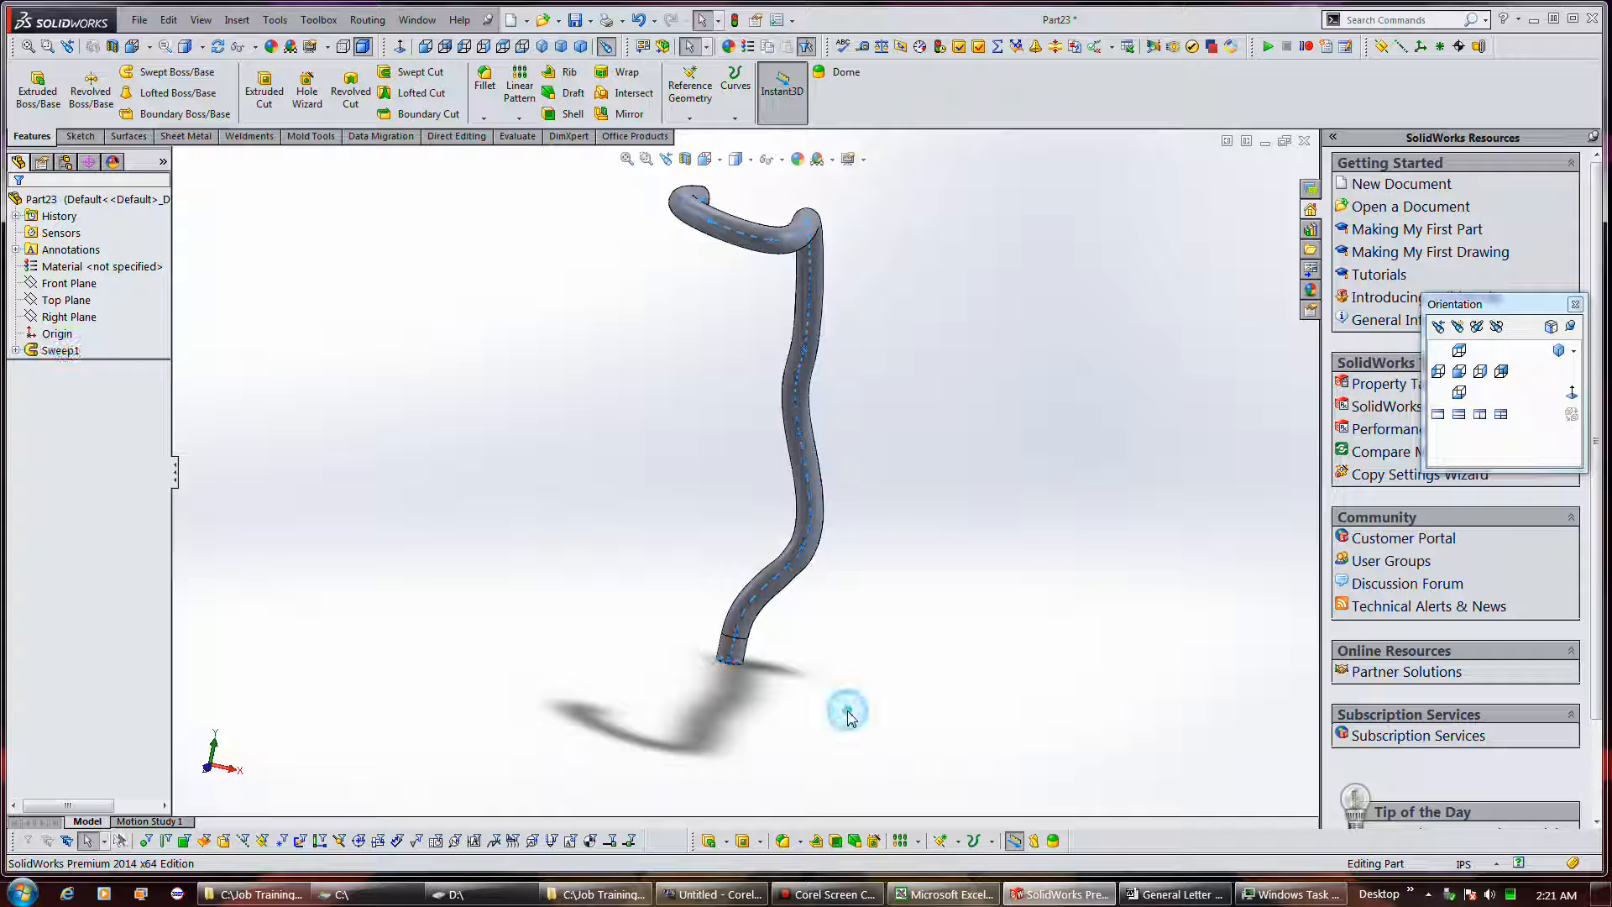
{"action": "middle_click_drag", "start_coordinate": [883, 570], "coordinate": [928, 587]}
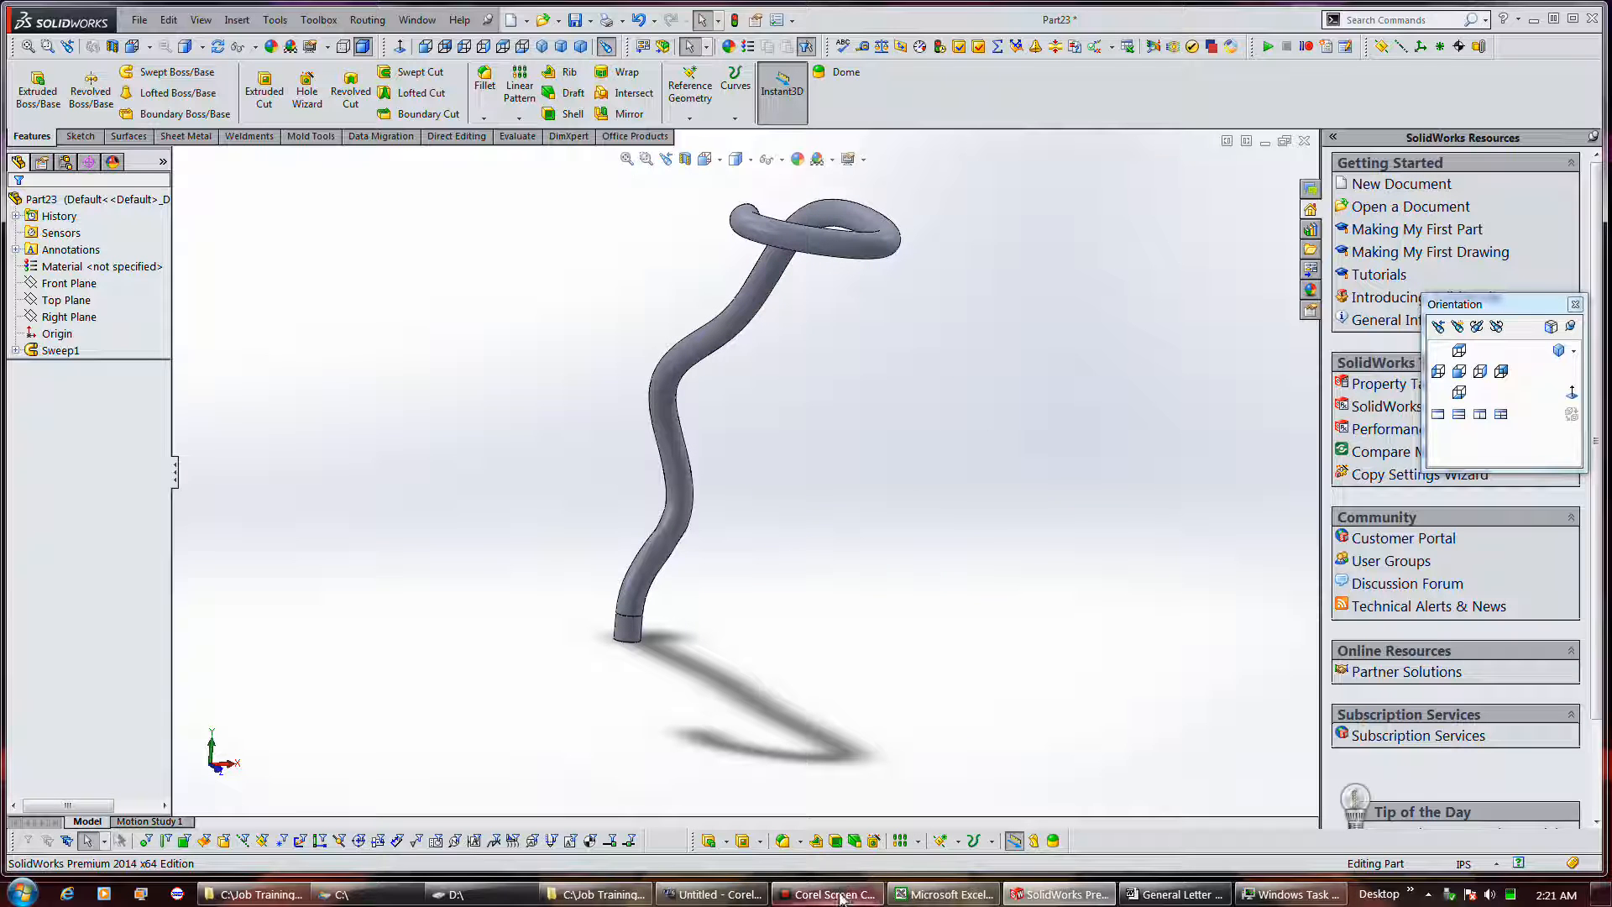